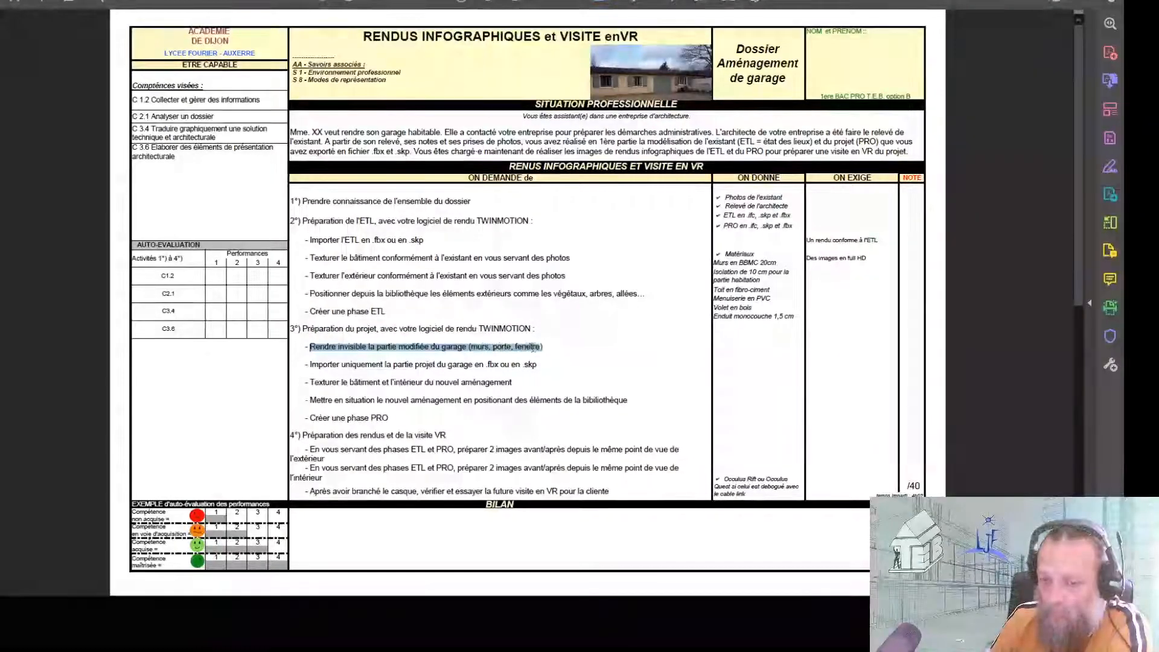
- Review the project import instruction in the brief, switch to Twinmotion and examine the existing garage's interior and street facade
left_click_drag(310, 363, 459, 372)
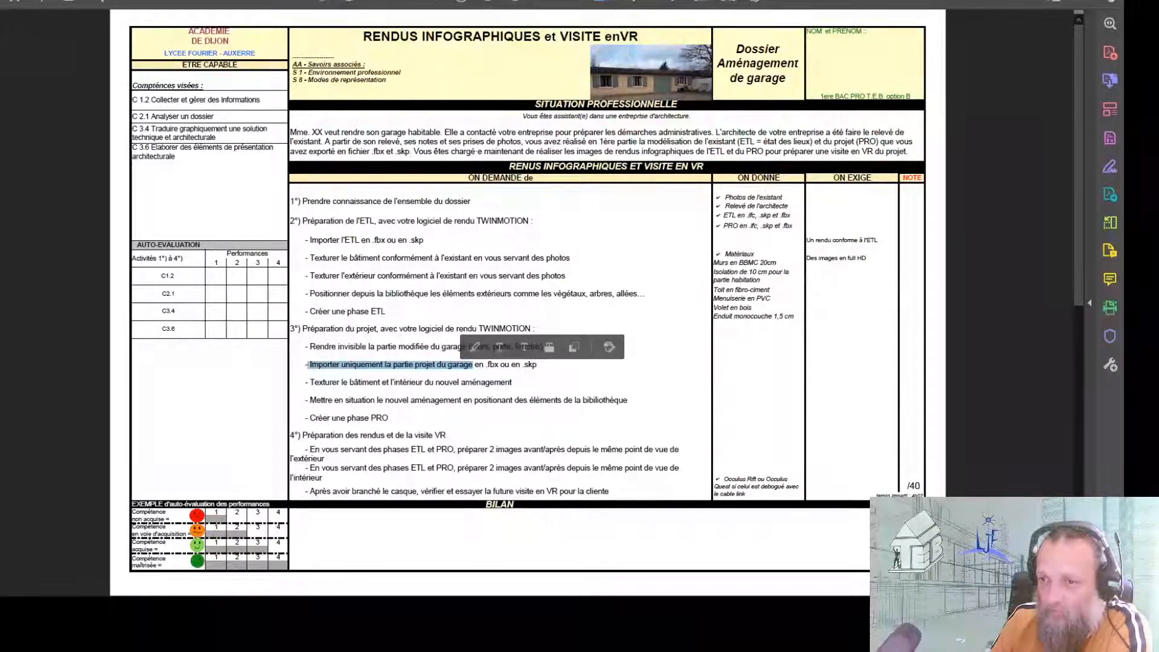
key("alt+Tab")
scroll(803, 114, "up", 5)
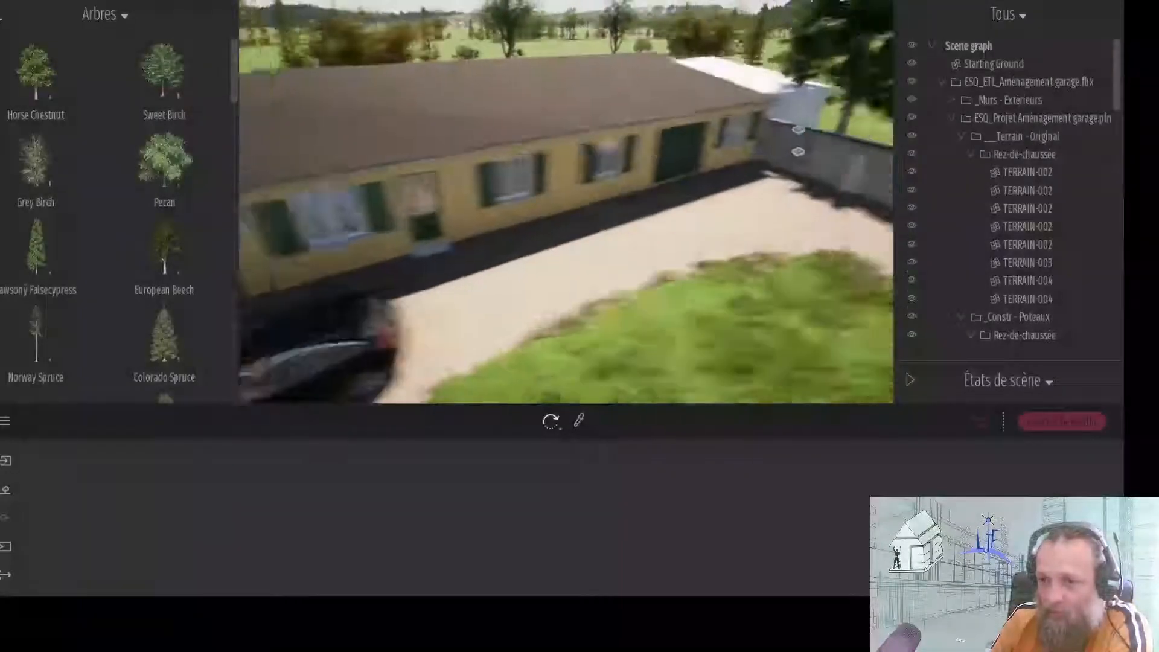
scroll(625, 129, "up", 5)
right_click_drag(624, 129, 676, 129)
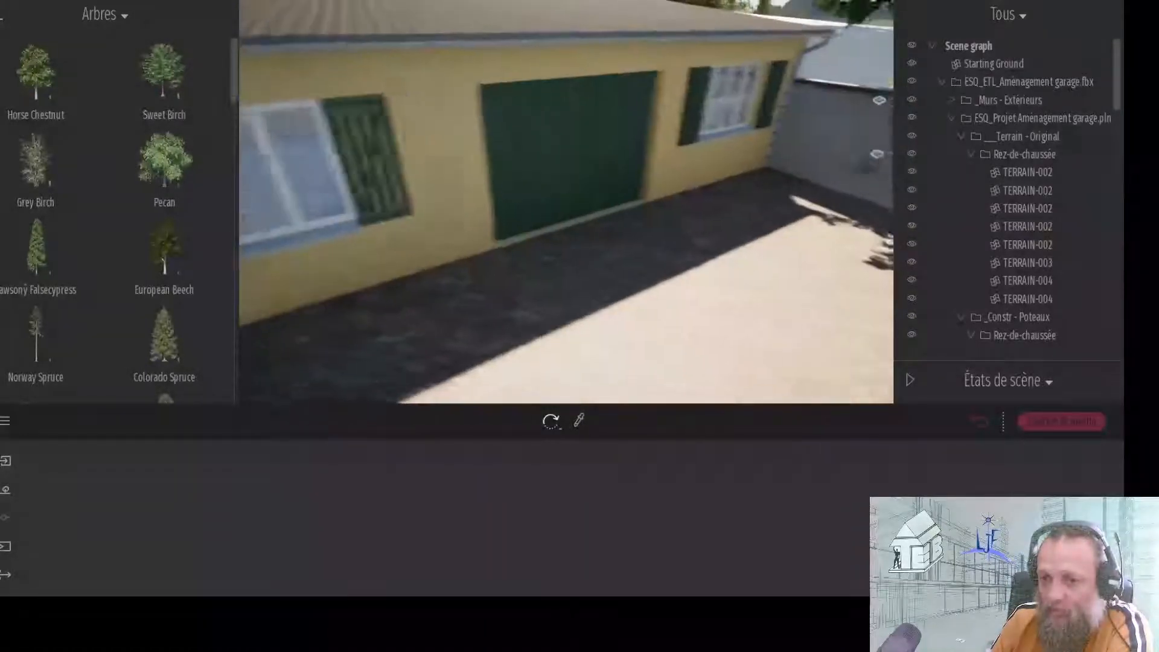
scroll(603, 132, "up", 10)
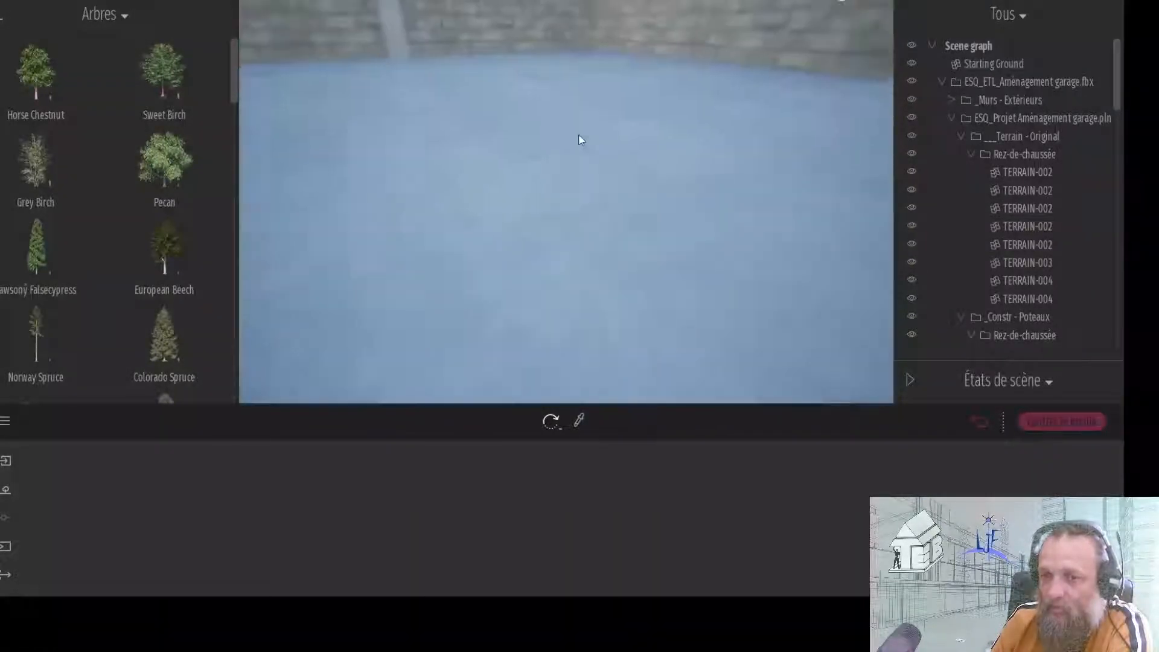
right_click_drag(579, 134, 773, 114)
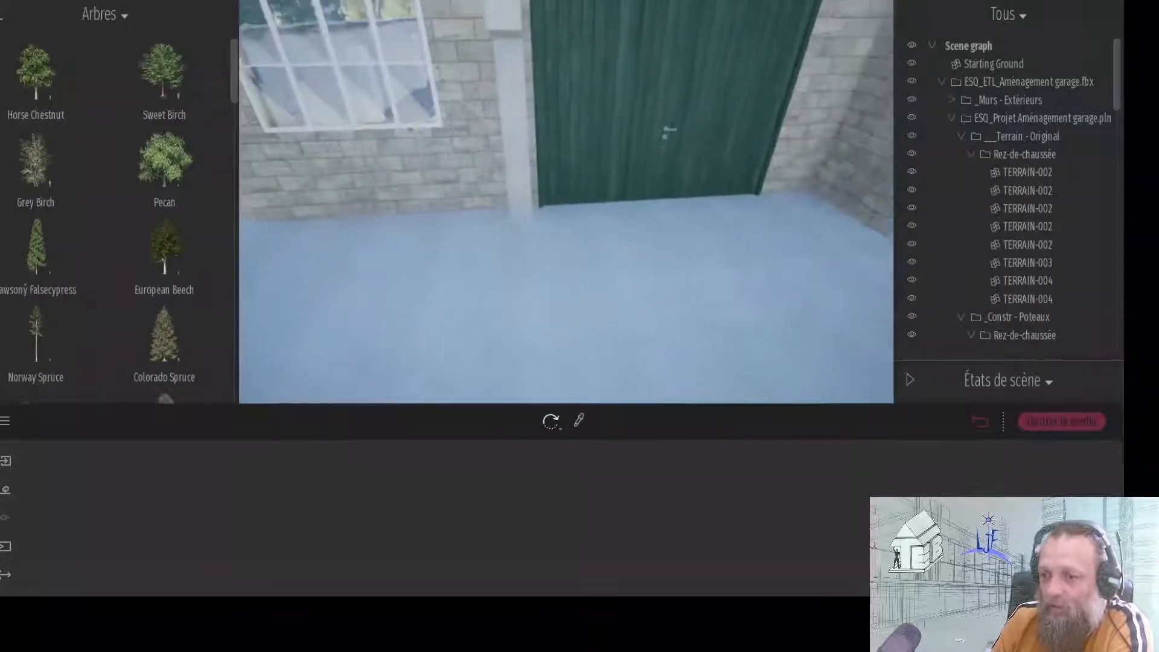
right_click_drag(378, 188, 418, 232)
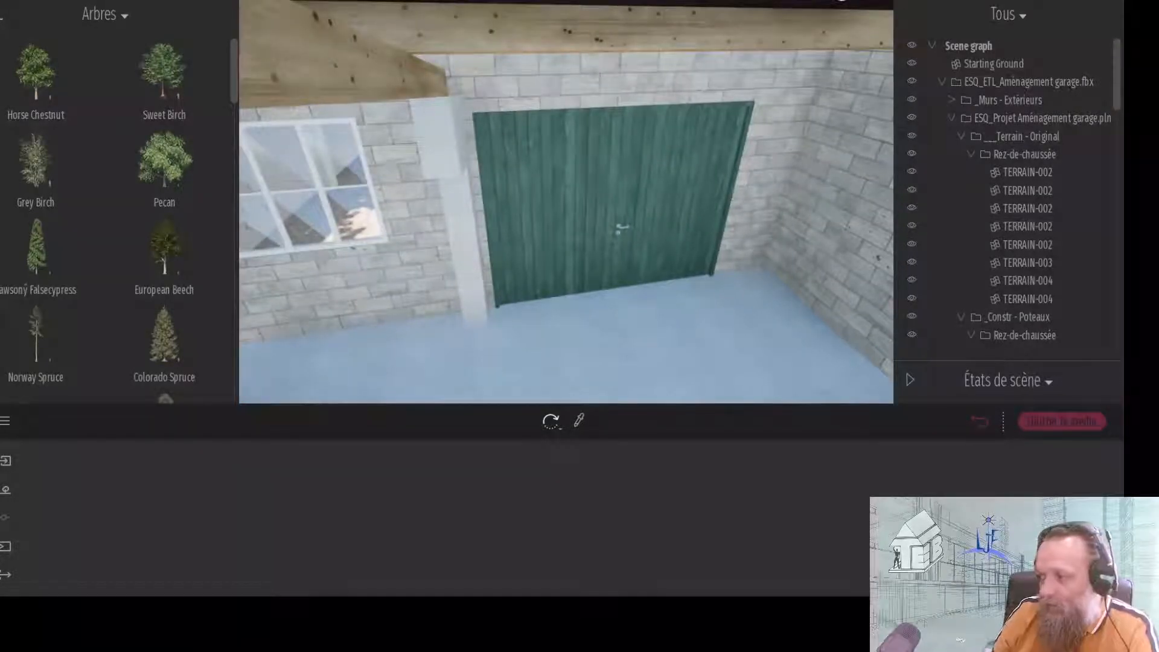
right_click_drag(662, 259, 664, 353)
scroll(669, 290, "down", 5)
scroll(669, 289, "up", 3)
scroll(669, 288, "up", 3)
right_click_drag(664, 184, 756, 178)
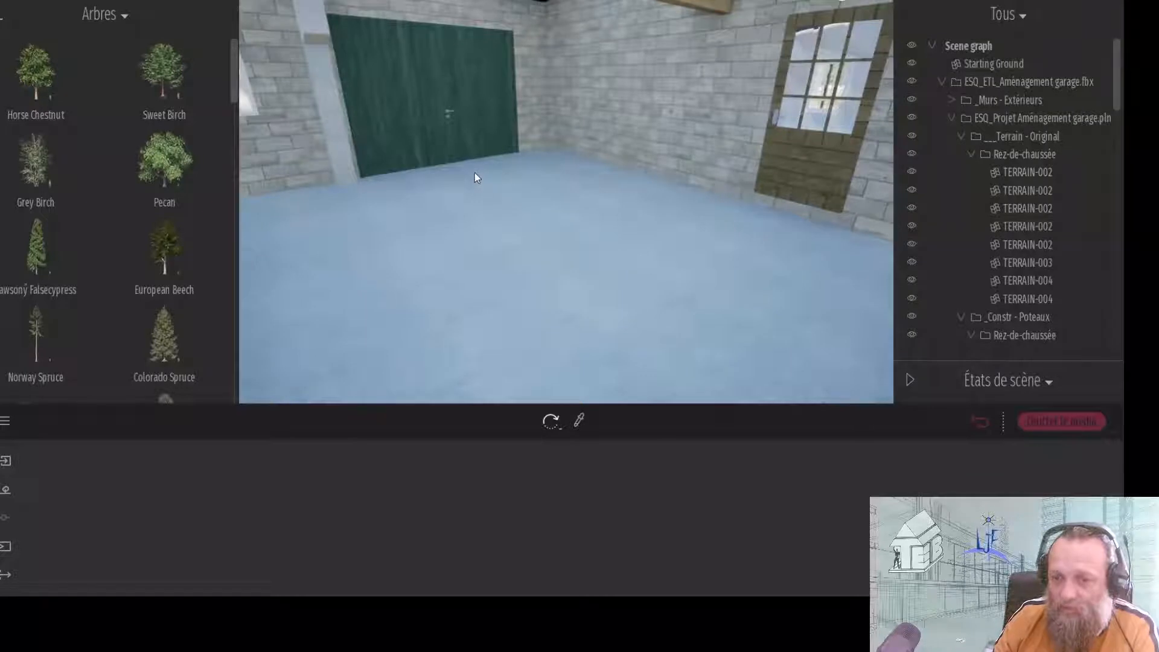
right_click_drag(755, 246, 557, 173)
scroll(762, 249, "down", 3)
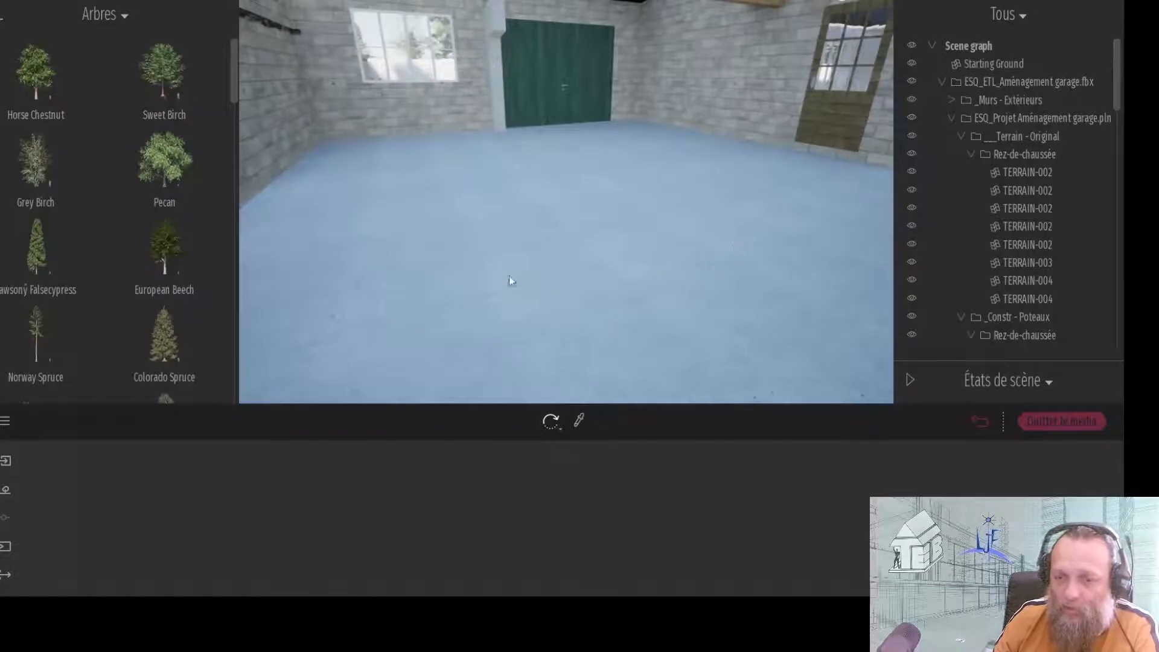
right_click_drag(469, 252, 693, 216)
right_click_drag(624, 131, 527, 71)
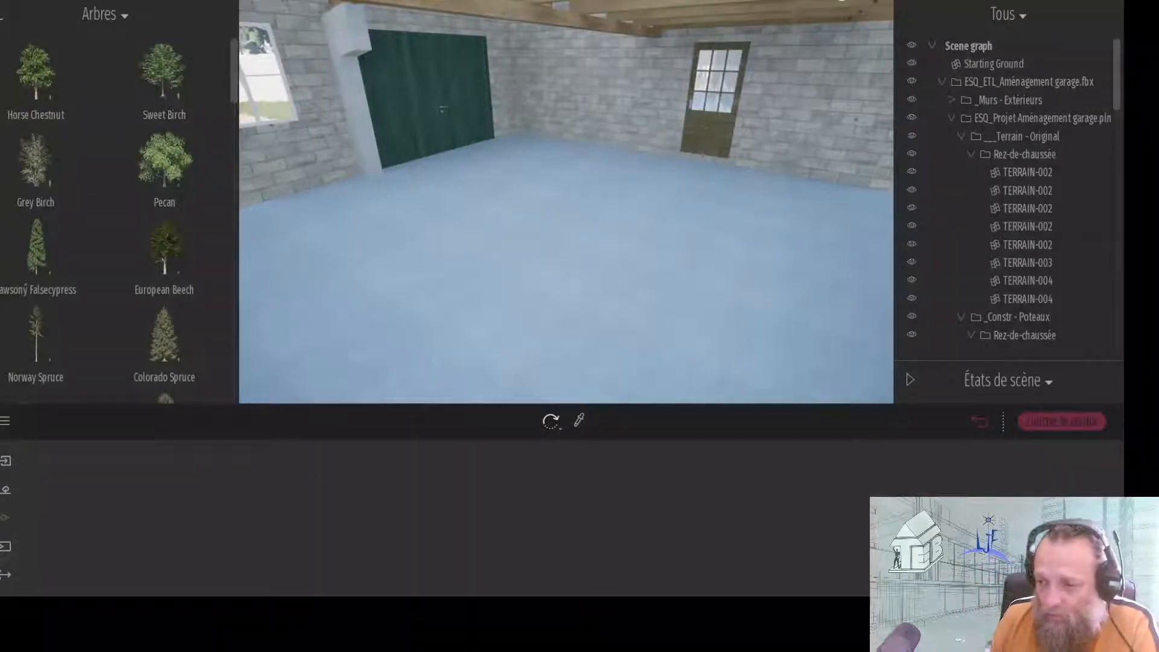
right_click_drag(408, 146, 433, 108)
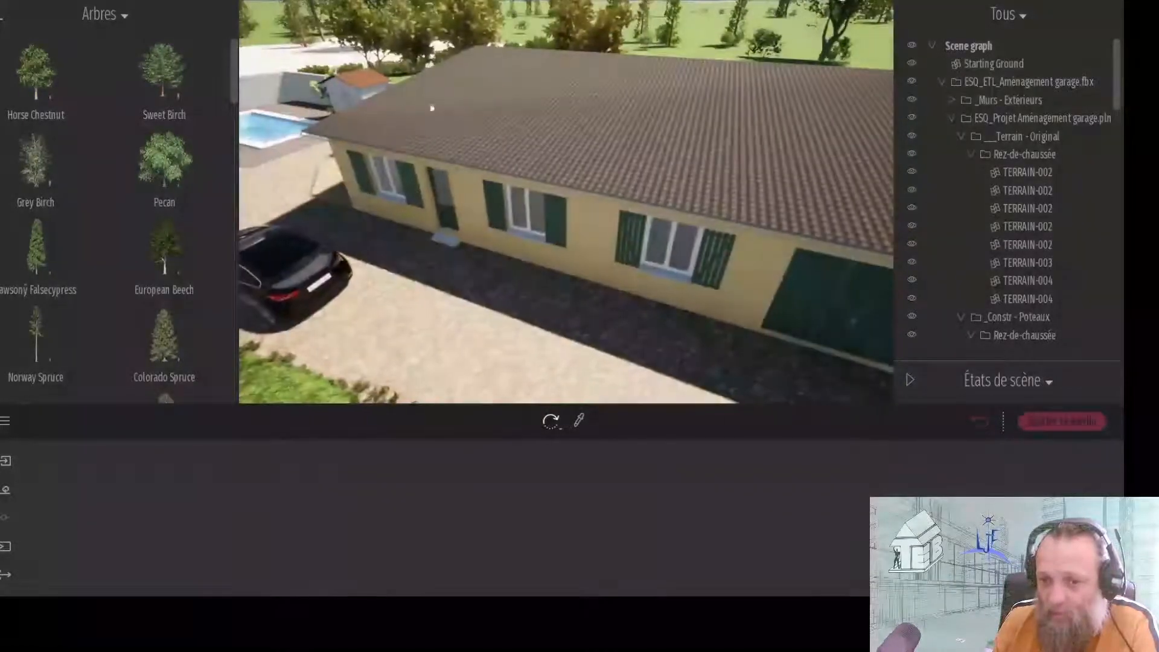
right_click_drag(658, 266, 707, 256)
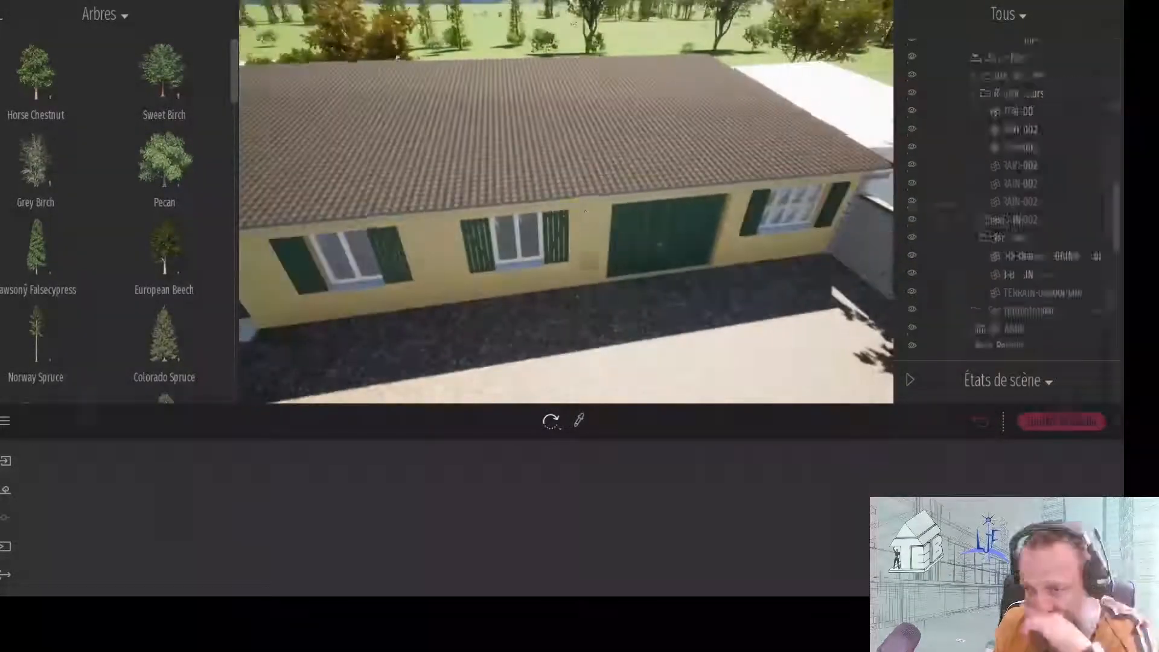
- Switch to the PDF brief and read the project-phase instructions on hidden garage parts, roof renaming, the 7016 cladding and the import
key("alt+Tab")
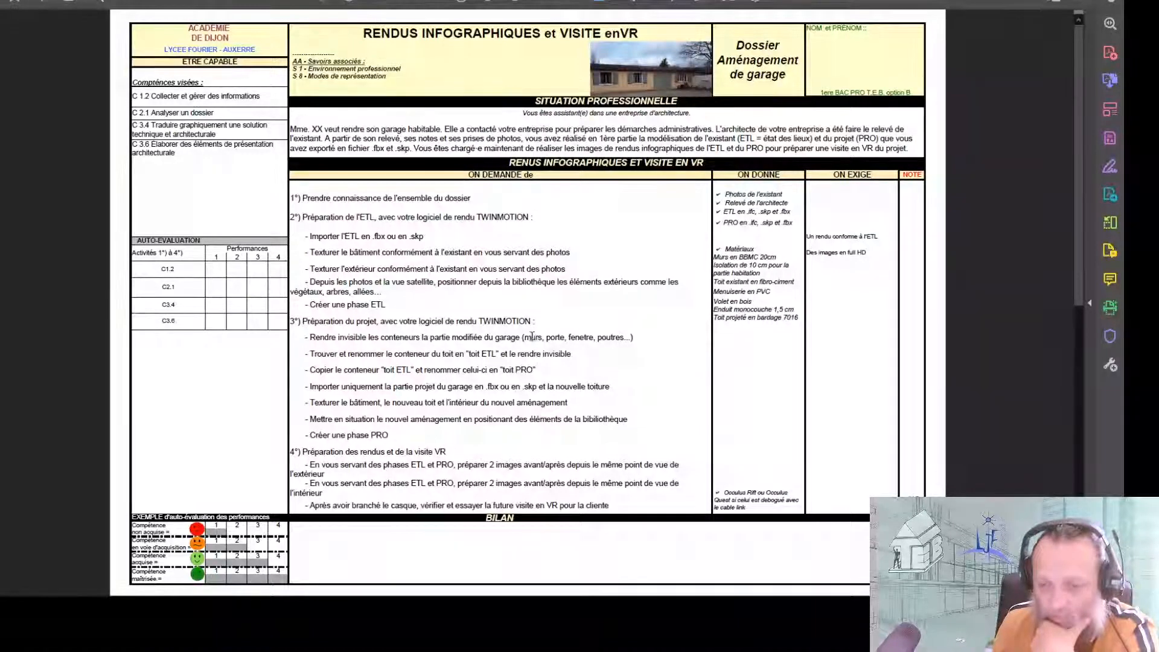
left_click_drag(564, 335, 608, 335)
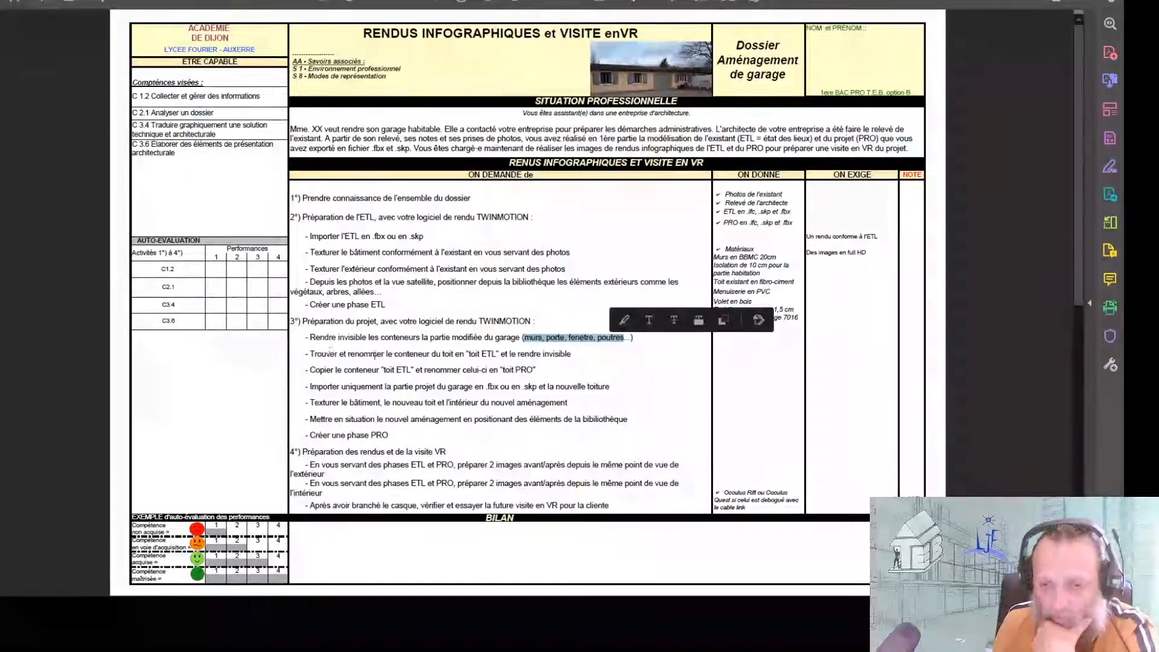
left_click_drag(309, 354, 459, 362)
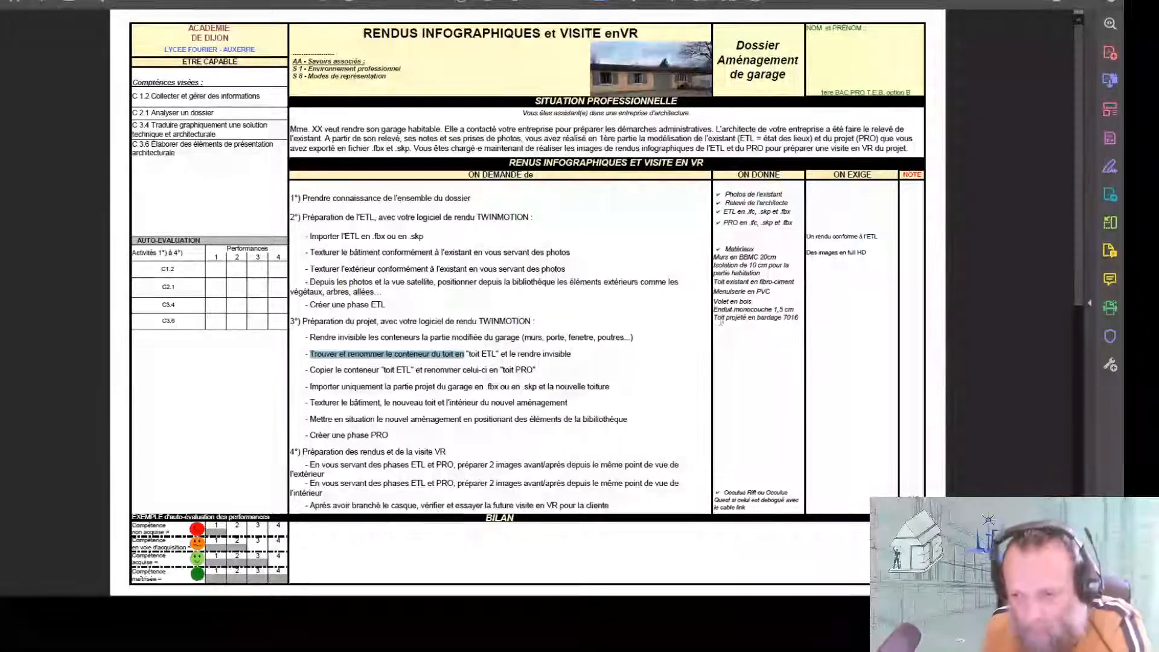
left_click_drag(720, 321, 798, 319)
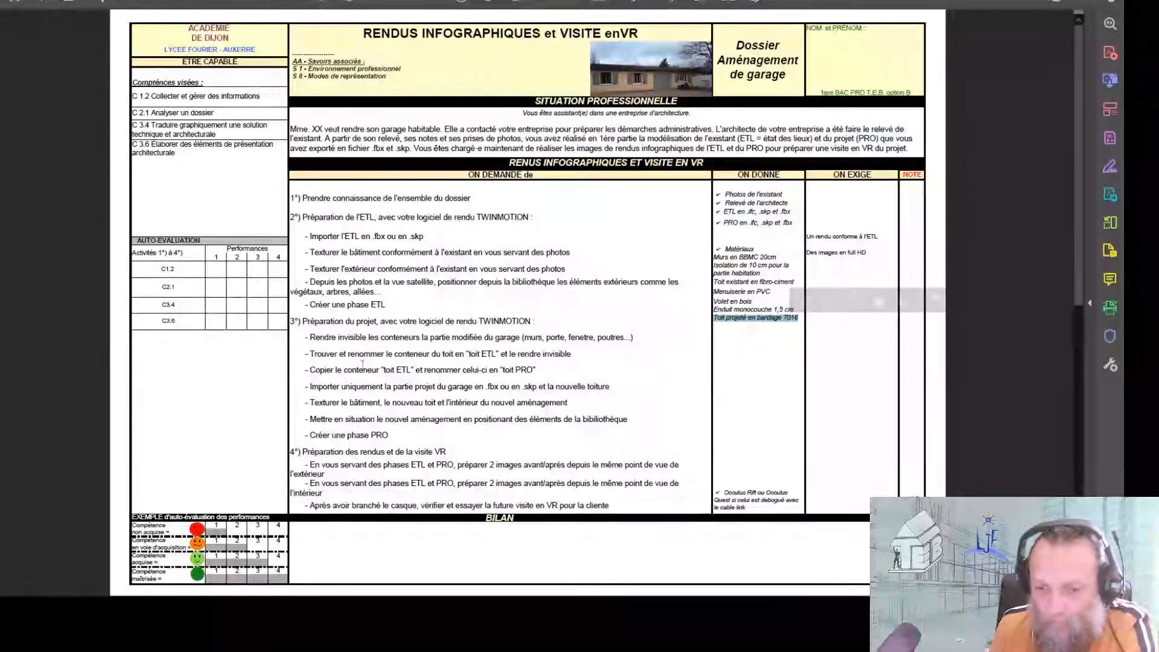
left_click_drag(311, 387, 522, 384)
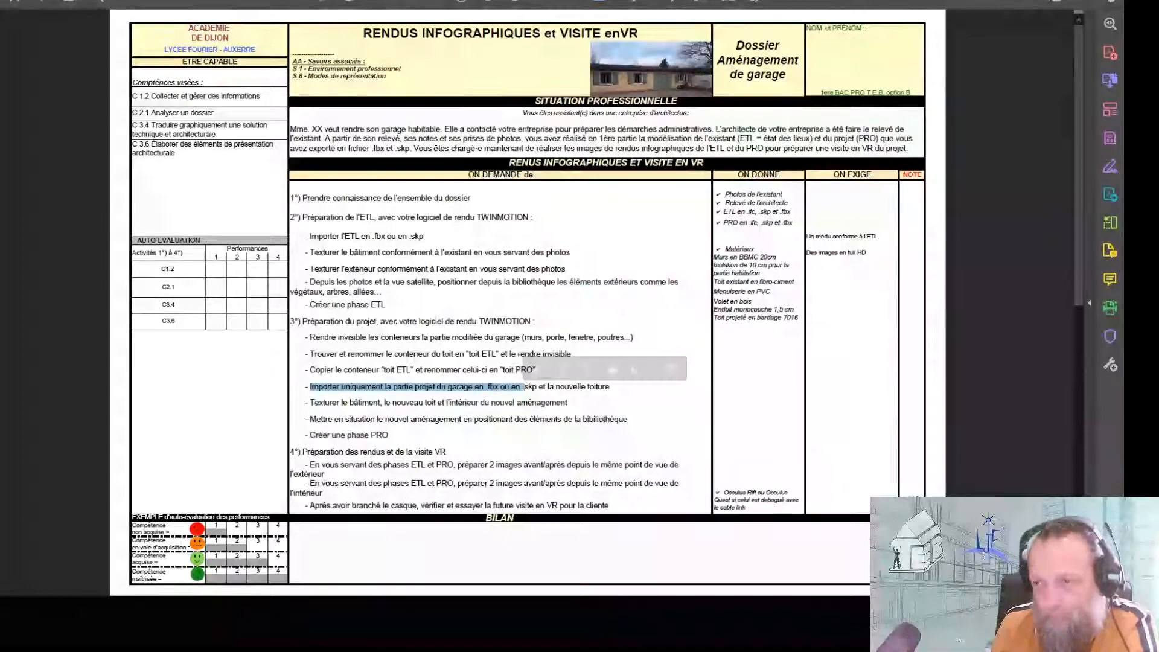
- Switch to Twinmotion and hide the garage's front wall MUR_EXT-002, its double door PORTE-002 and the adjacent window FENETRE-002
left_click(1055, 0)
left_click(862, 38)
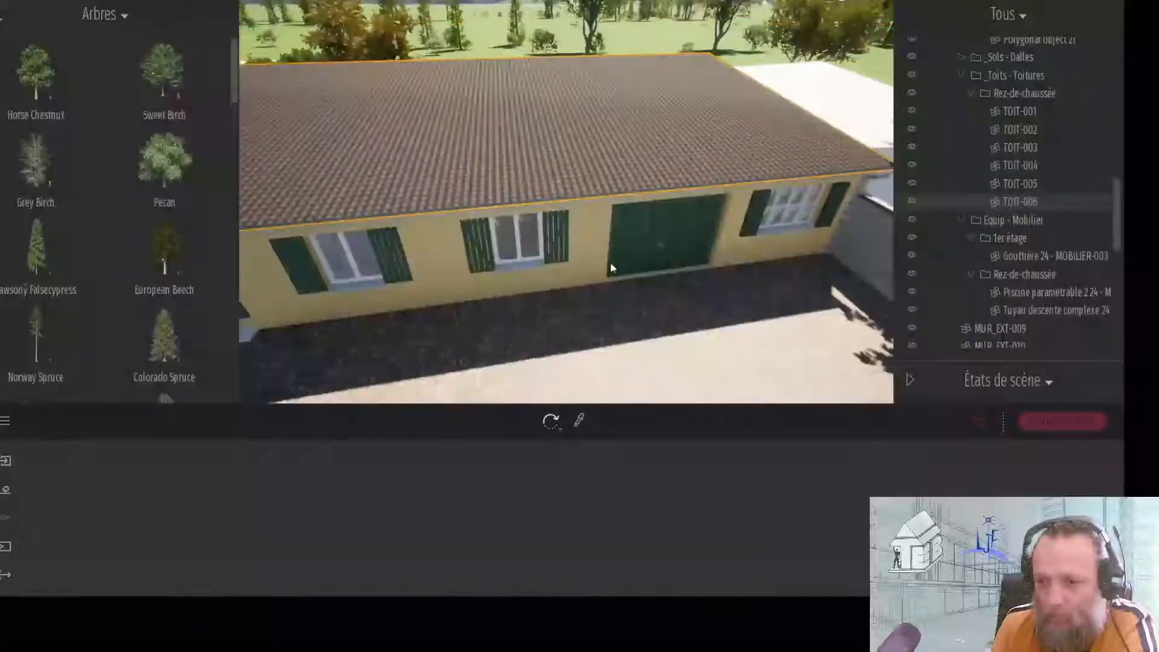
left_click(595, 250)
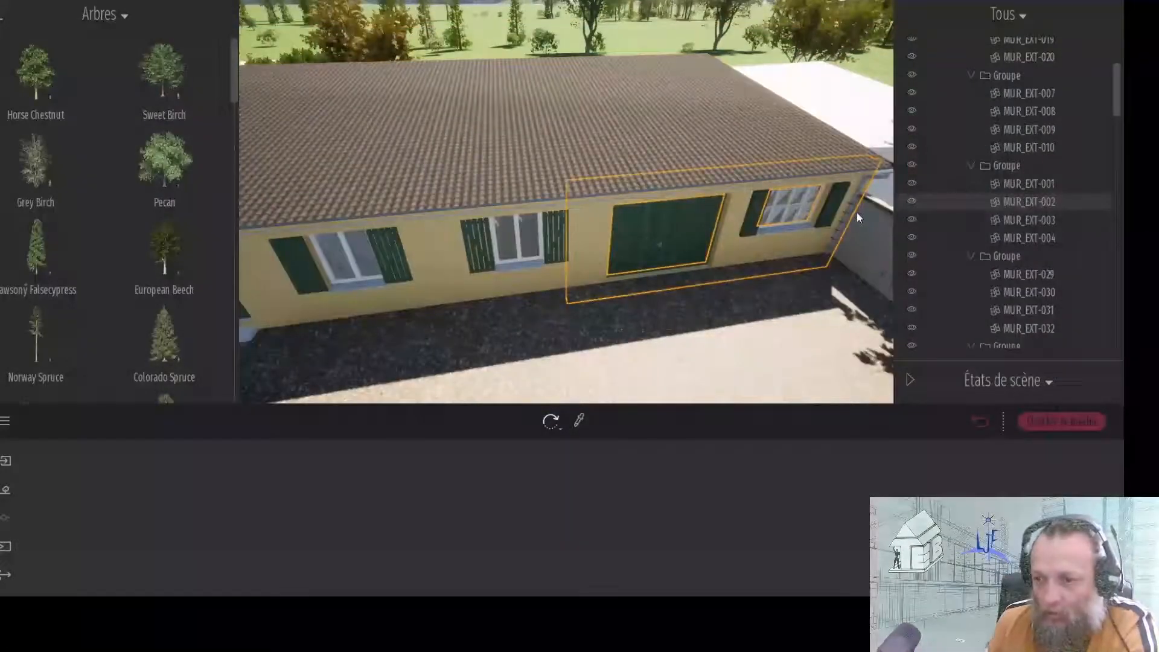
left_click(912, 201)
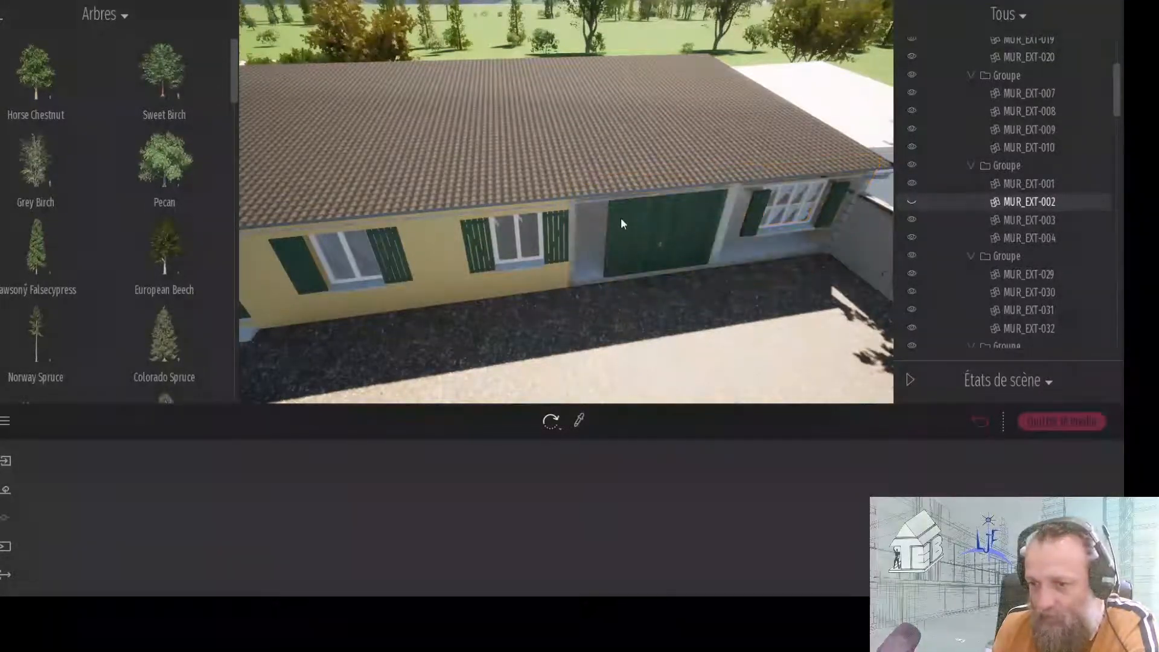
left_click(622, 223)
left_click(912, 201)
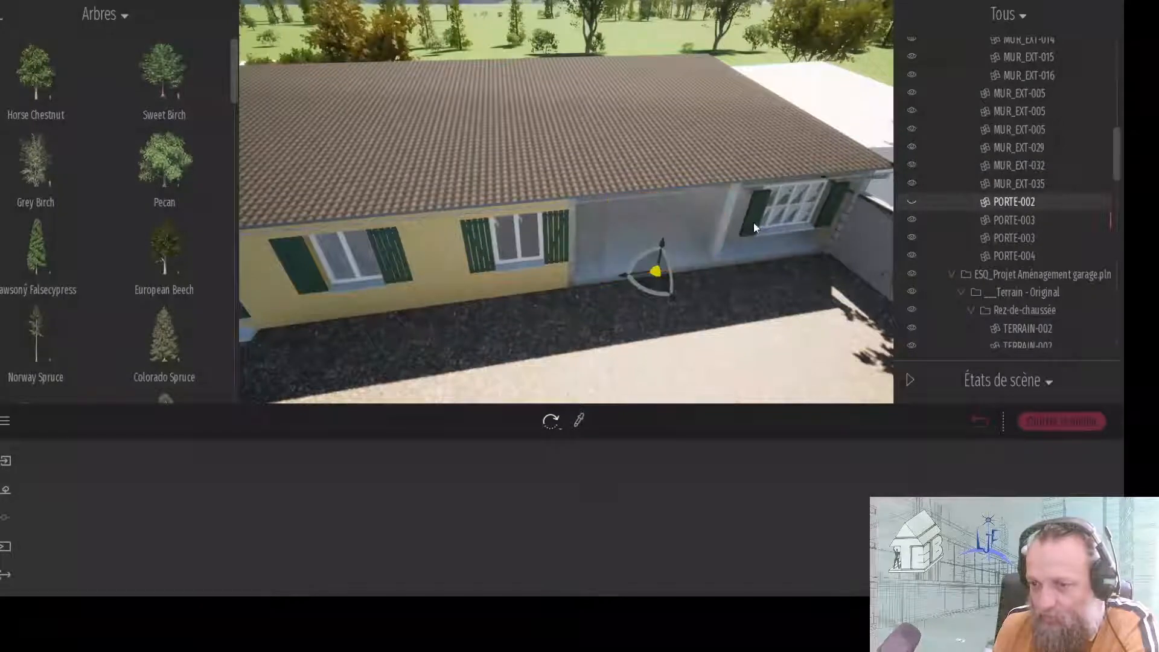
left_click(753, 222)
left_click(912, 201)
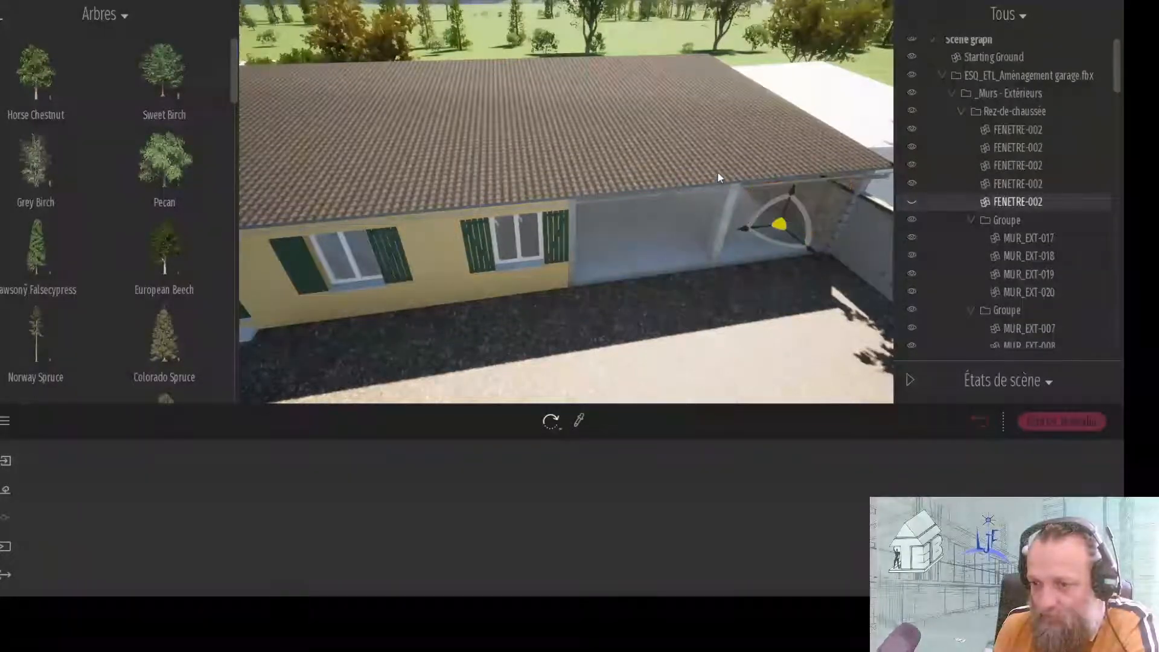
- Hide Polygonal object 21 among the garage's ceiling timbers and the ceiling slab DALLE-005 above them
middle_click_drag(719, 174, 477, 185)
right_click_drag(567, 205, 459, 217)
right_click_drag(792, 289, 774, 292)
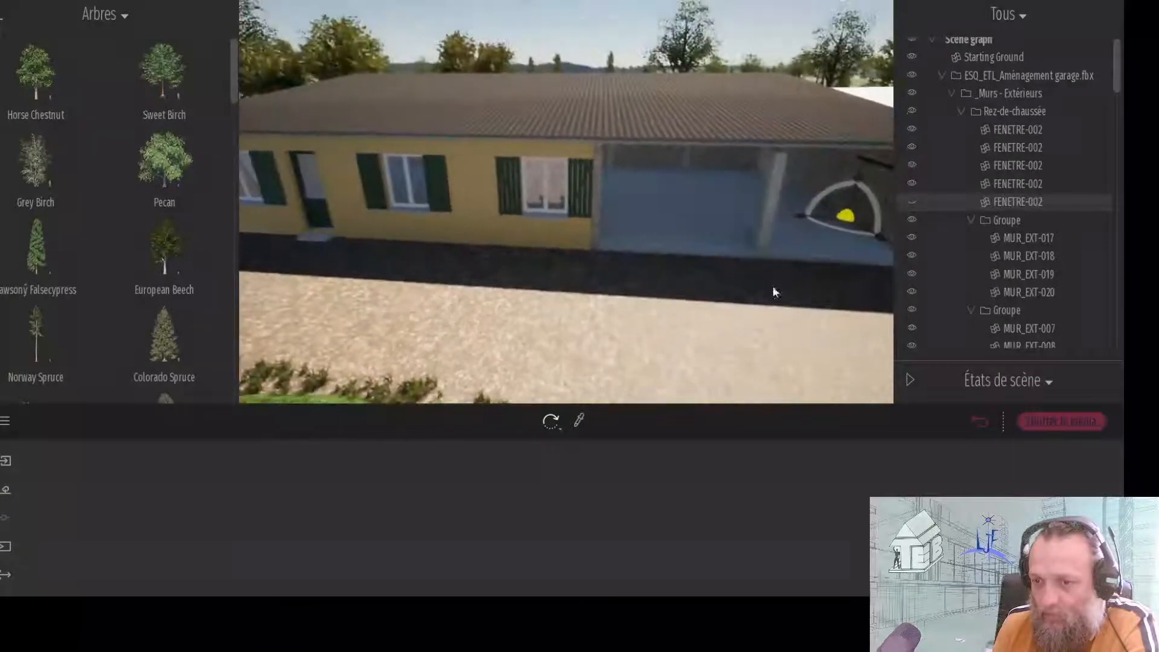
middle_click_drag(773, 292, 711, 297)
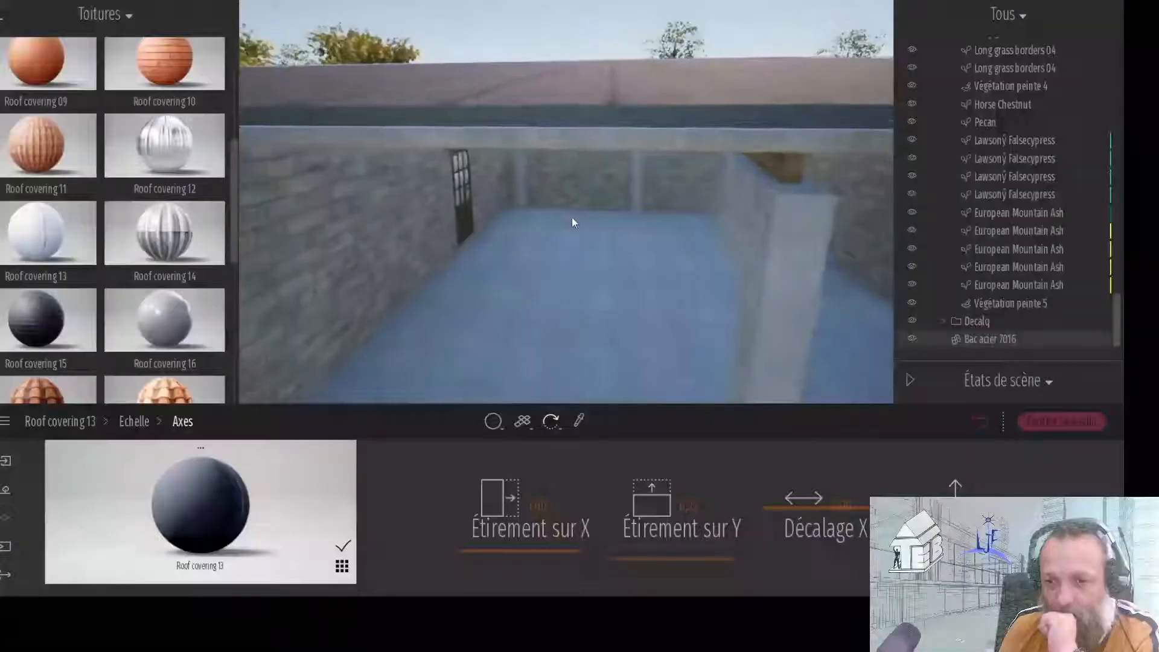
right_click_drag(571, 217, 575, 74)
left_click(575, 65)
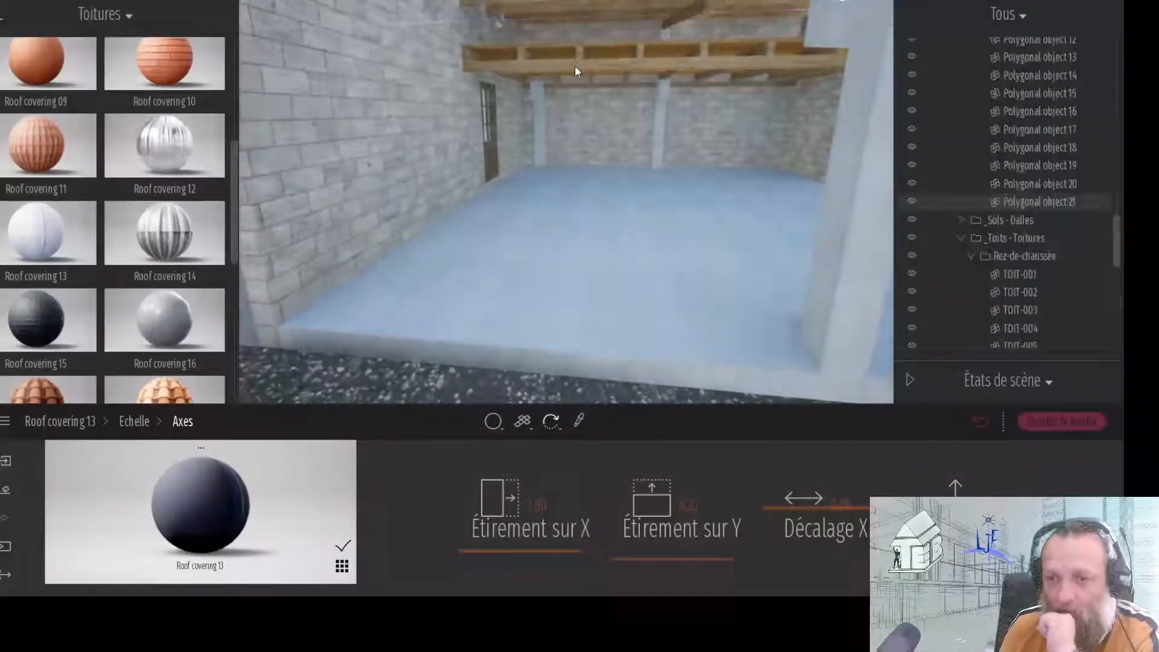
left_click(912, 201)
left_click(672, 46)
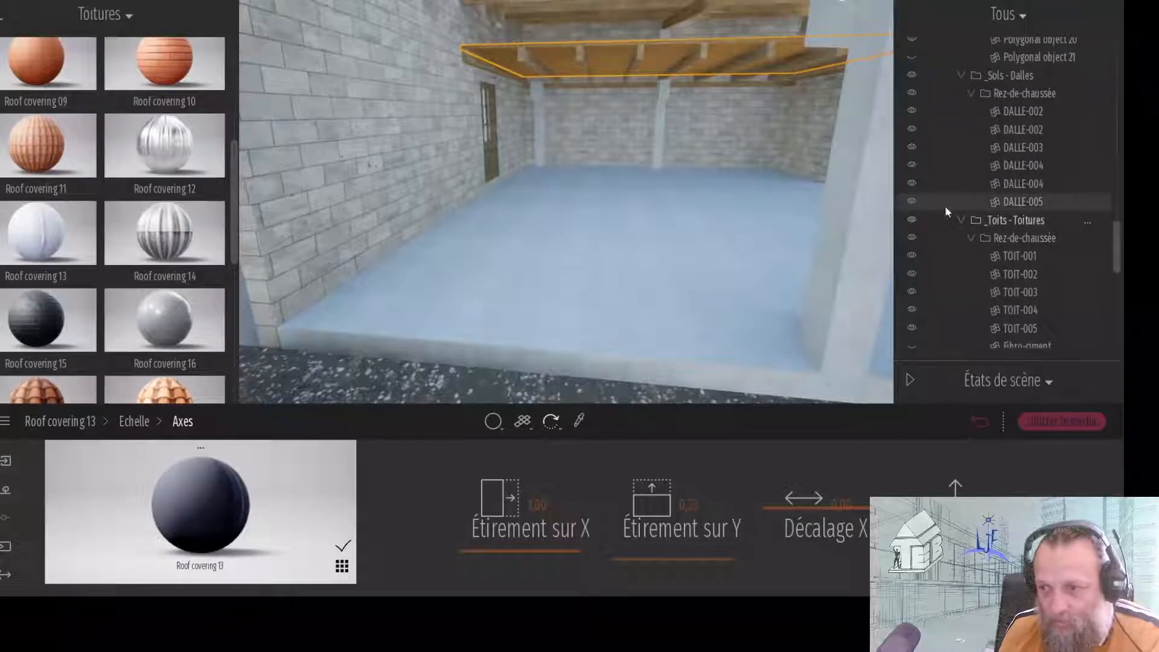
left_click(911, 201)
- Hide the garage's ceiling beams, Polygonal objects 10 to 18, and the beam along the door-side wall, Polygonal object 20
left_click(639, 60)
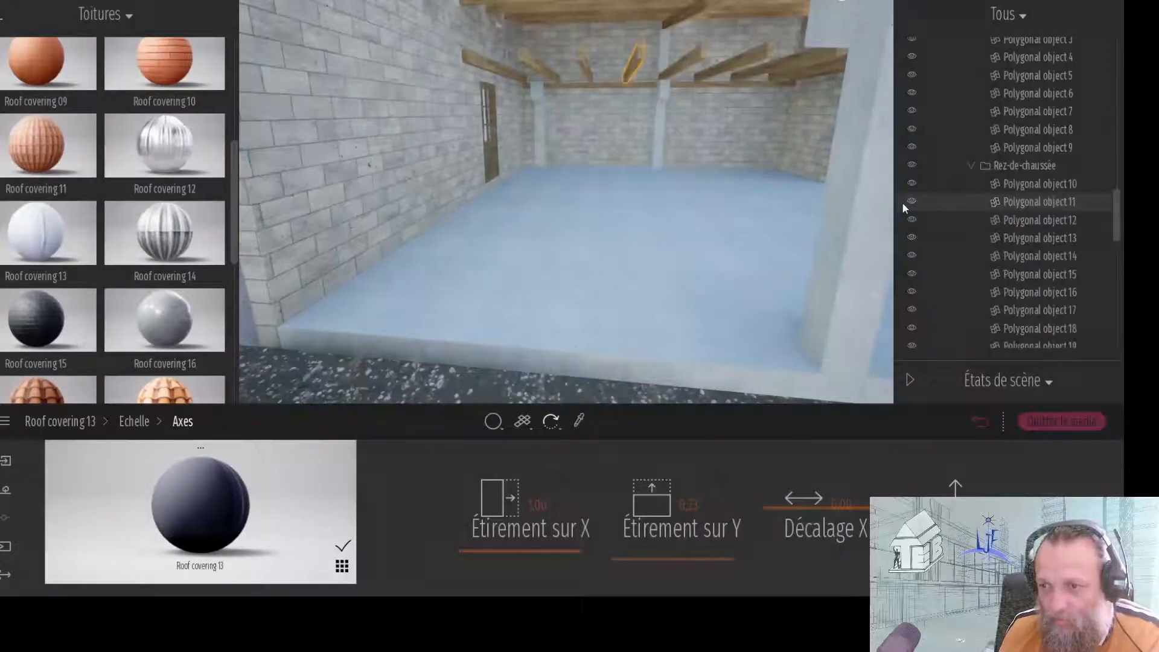
left_click(913, 199)
left_click(912, 185)
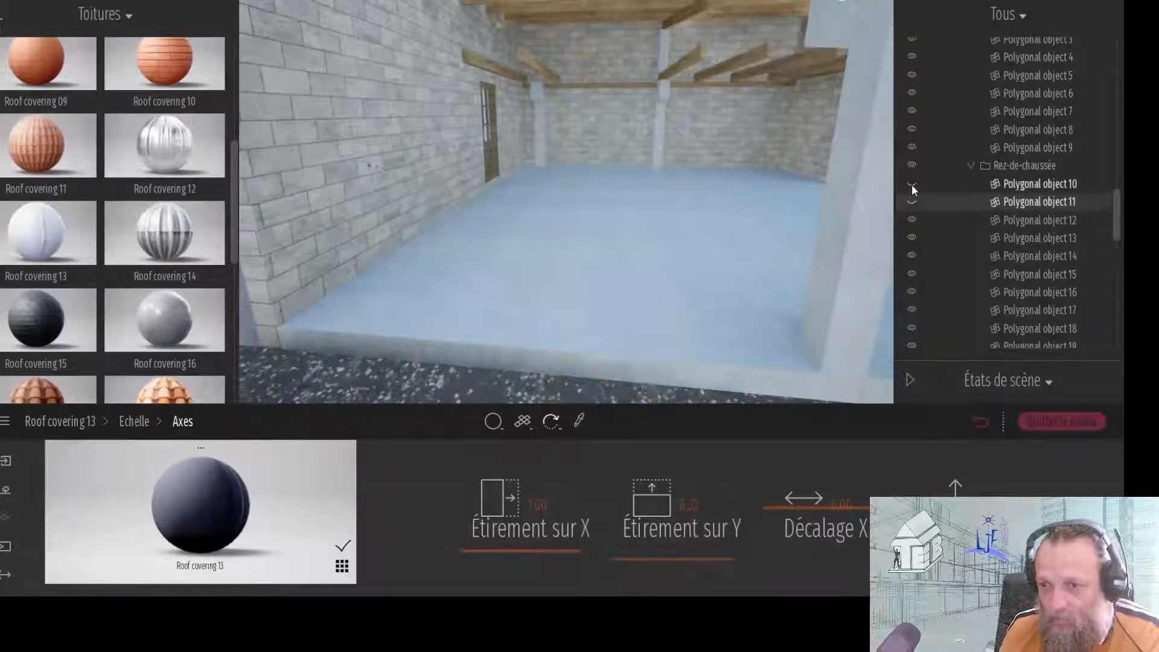
left_click(913, 220)
left_click(913, 238)
left_click(912, 256)
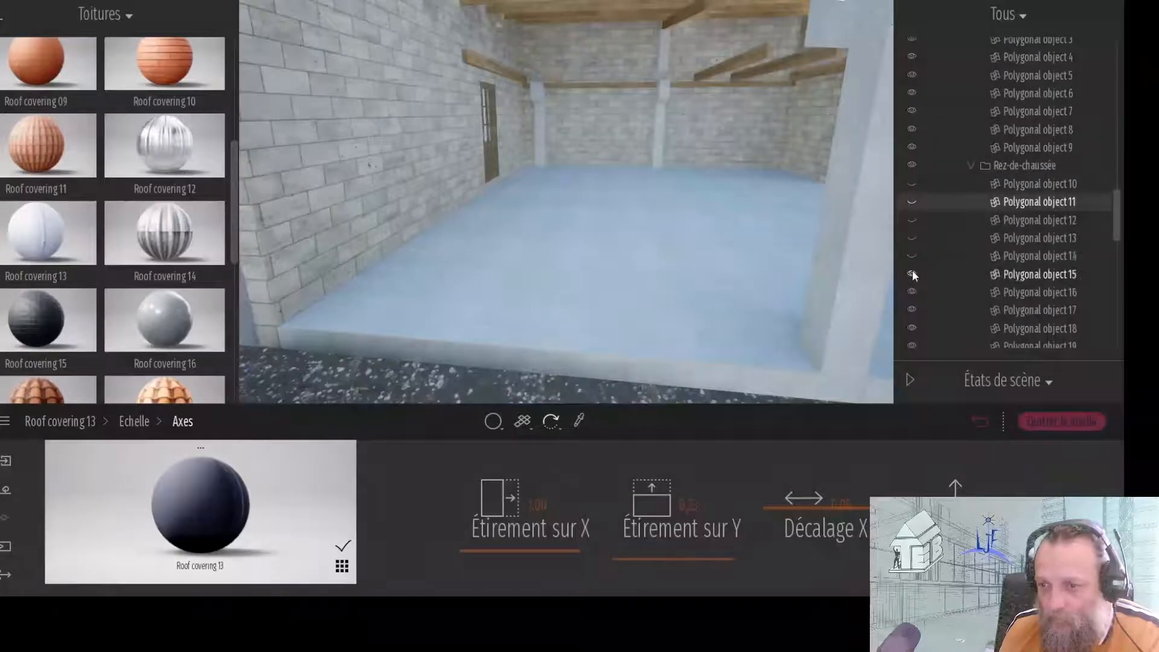
left_click(912, 274)
left_click(913, 291)
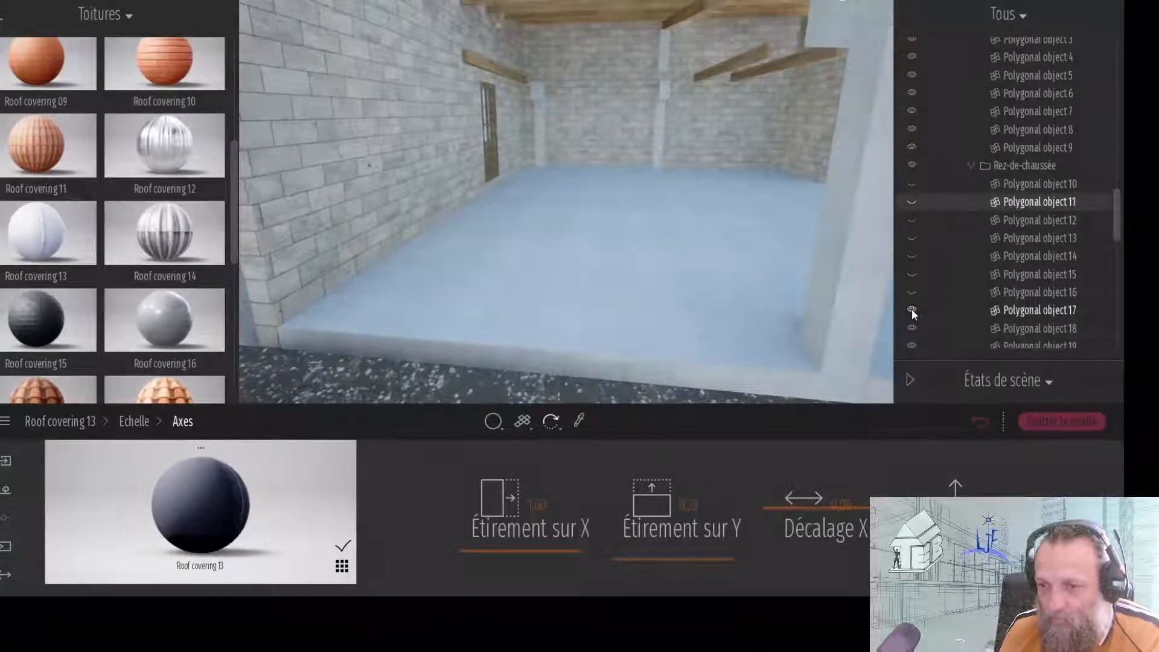
left_click(912, 309)
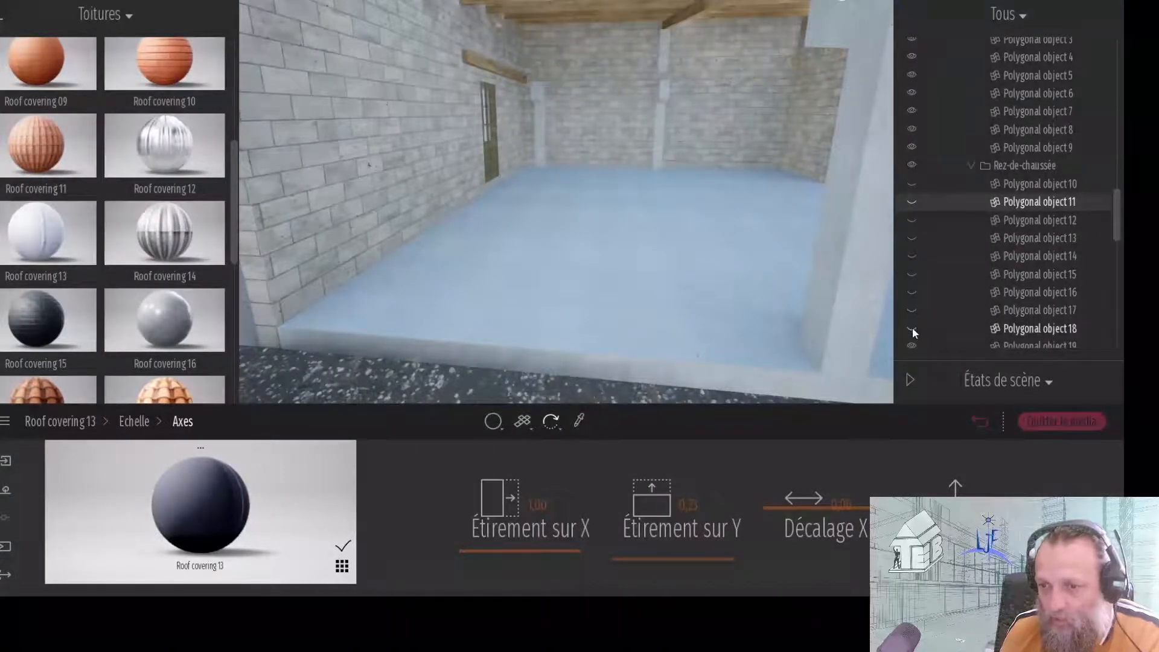
left_click(912, 328)
left_click(508, 63)
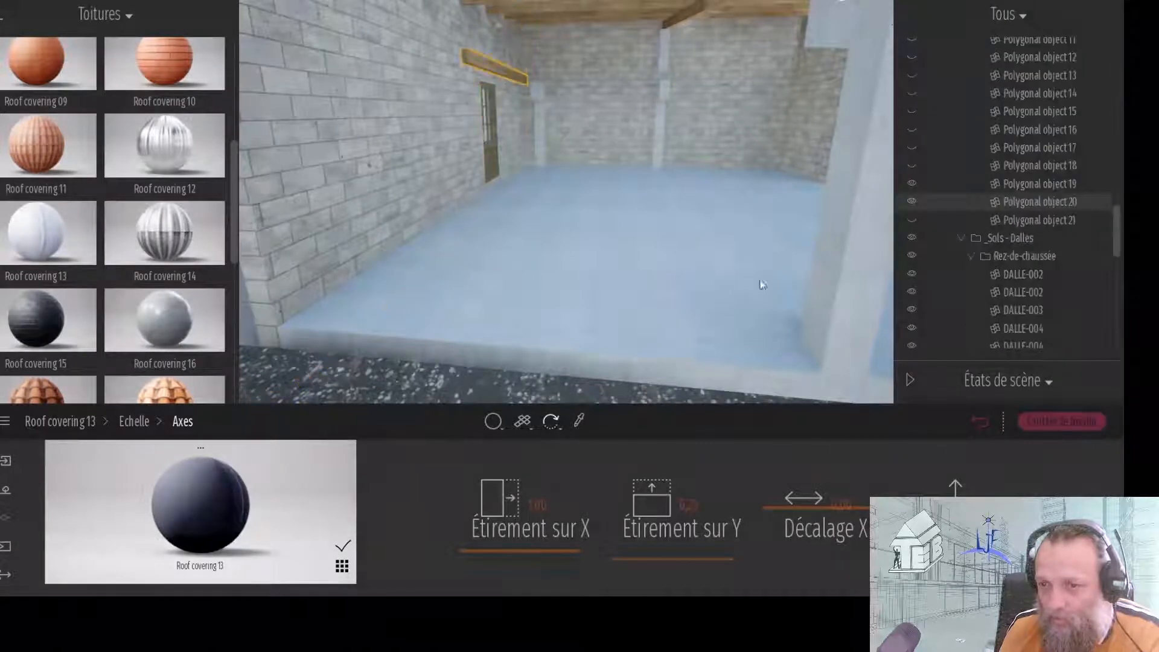
left_click(911, 202)
- Rename the existing roof TOIT-006 above the house and garage as Fibro-ciment
right_click_drag(595, 119, 852, 137)
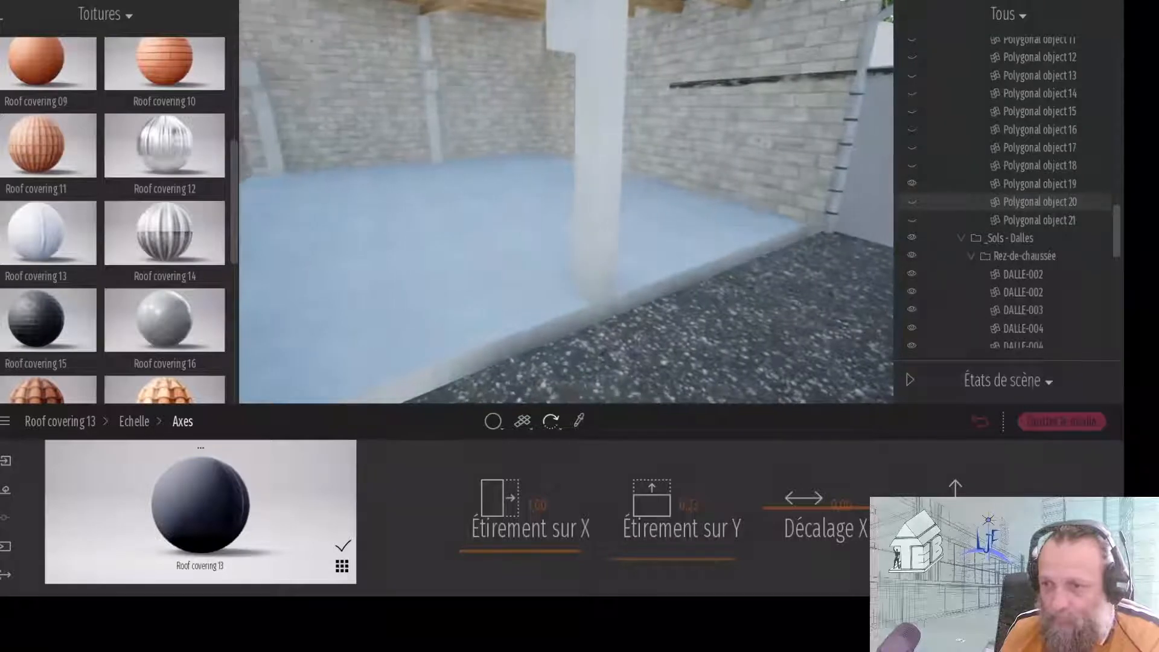
right_click_drag(852, 221, 921, 241)
scroll(713, 205, "down", 5)
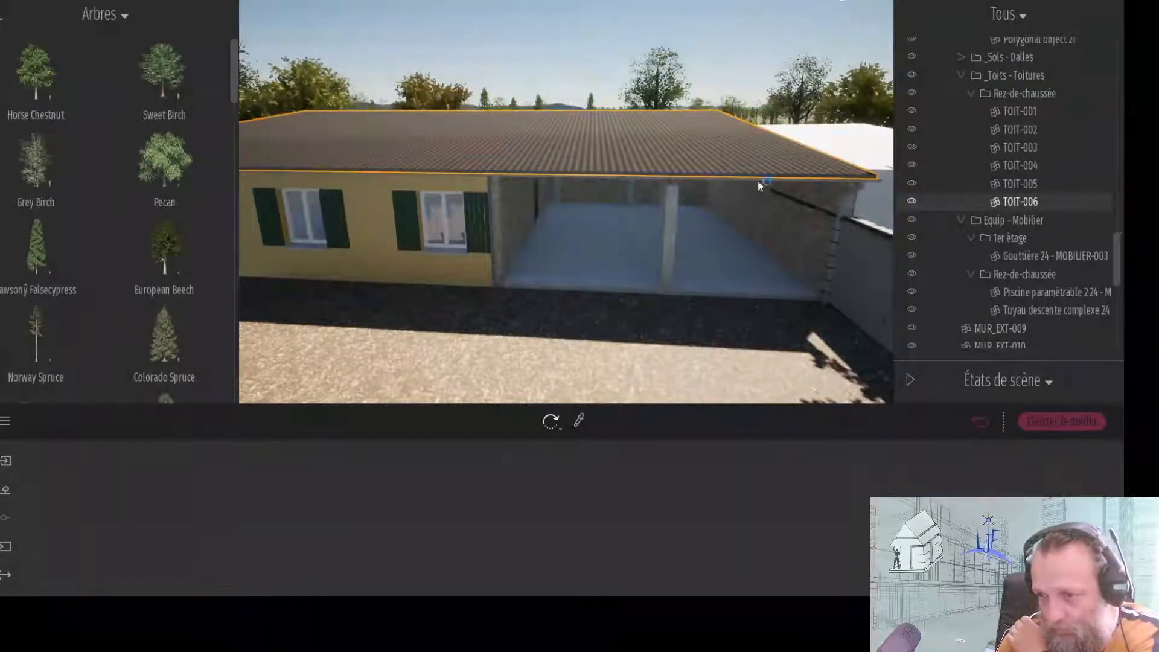
left_click(1087, 205)
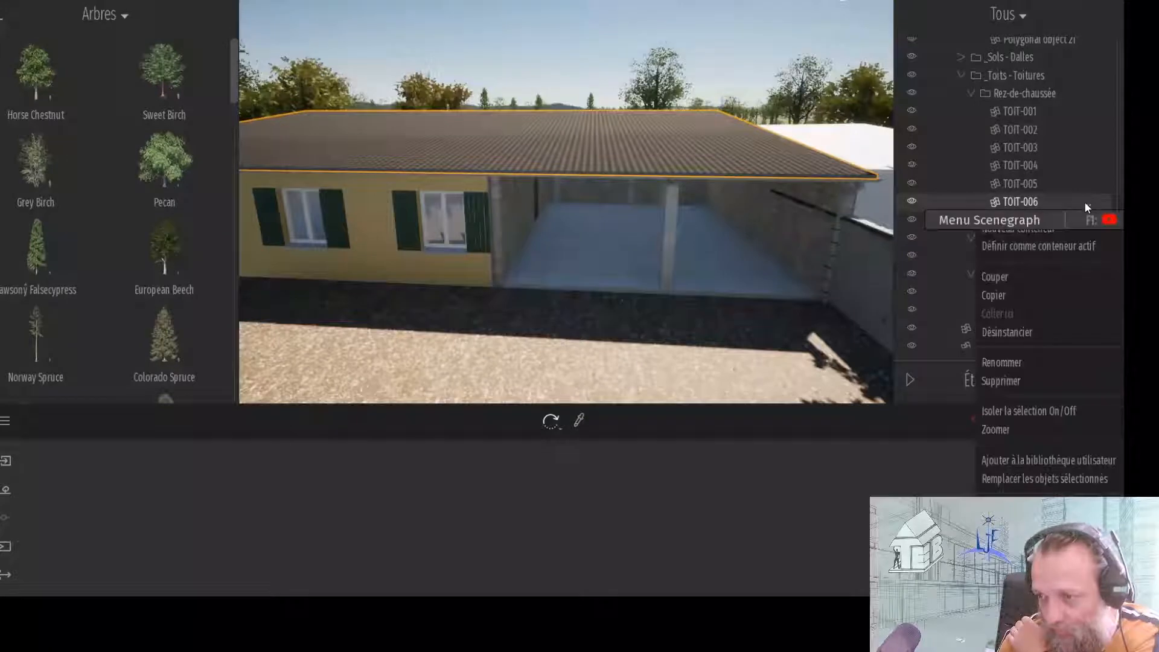
left_click(1027, 362)
type("Fi")
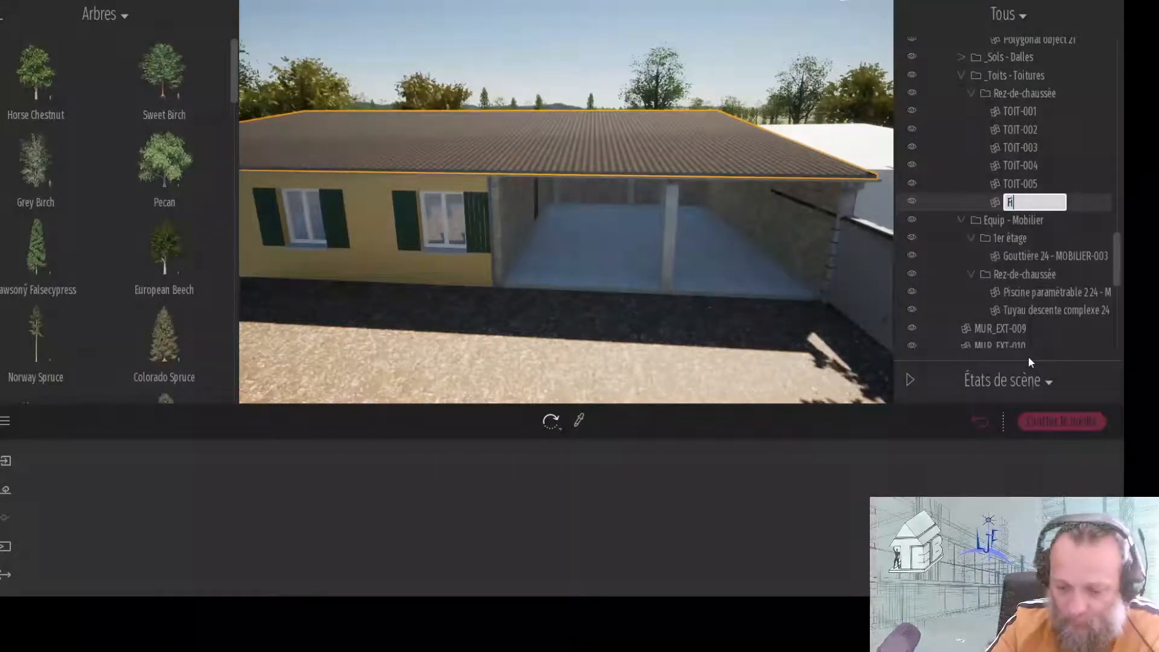
type("bro-cim")
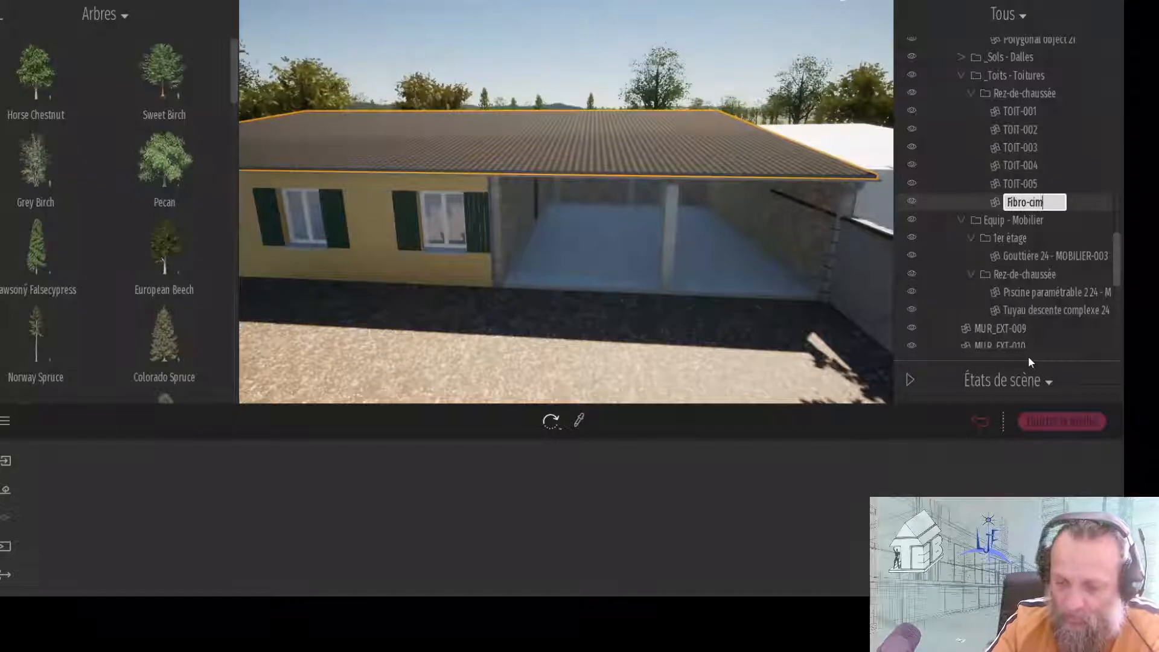
type("ent")
key("Return")
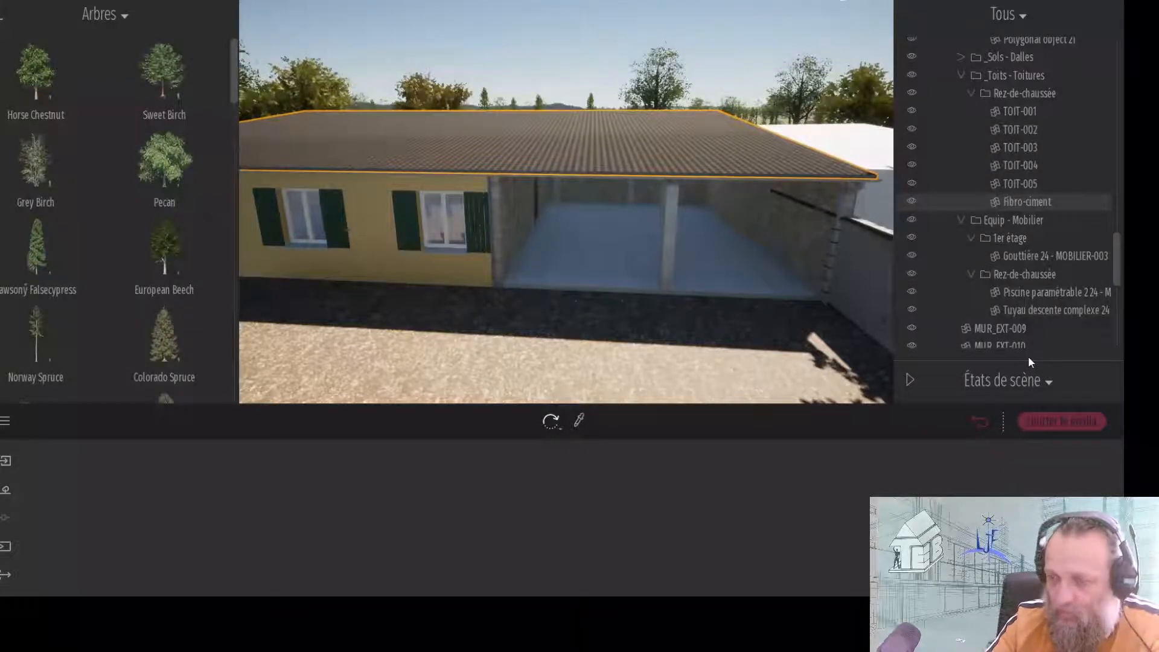
- Duplicate the Fibro-ciment roof in place to create a second roof object
left_click(1080, 200)
left_click(1088, 202)
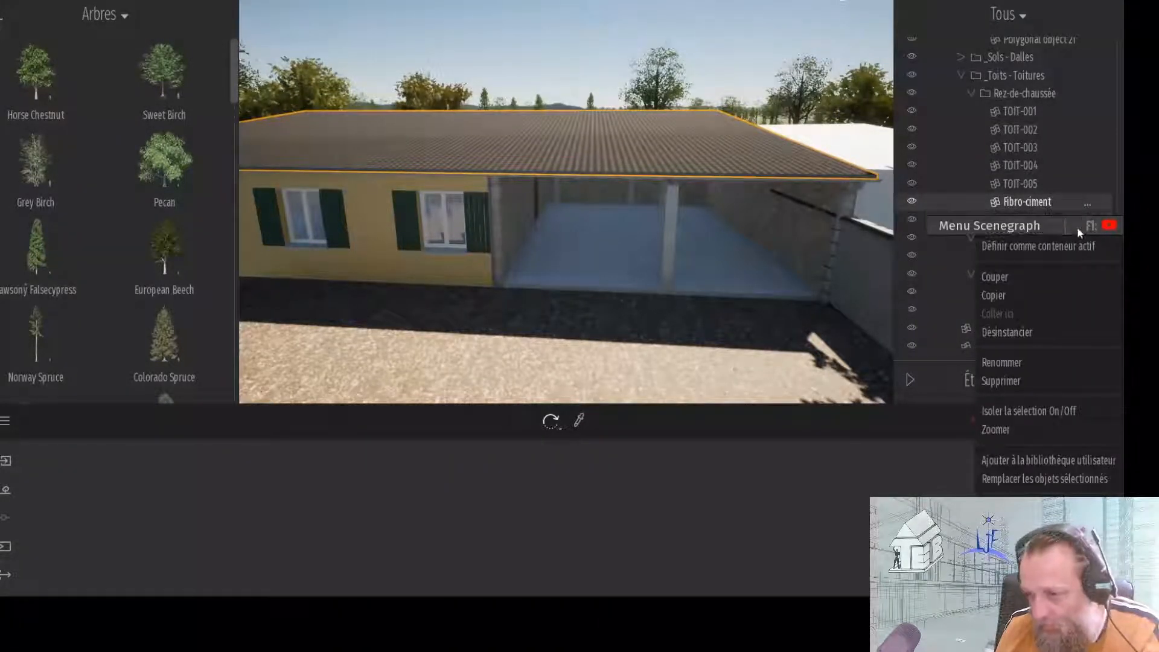
left_click(1051, 296)
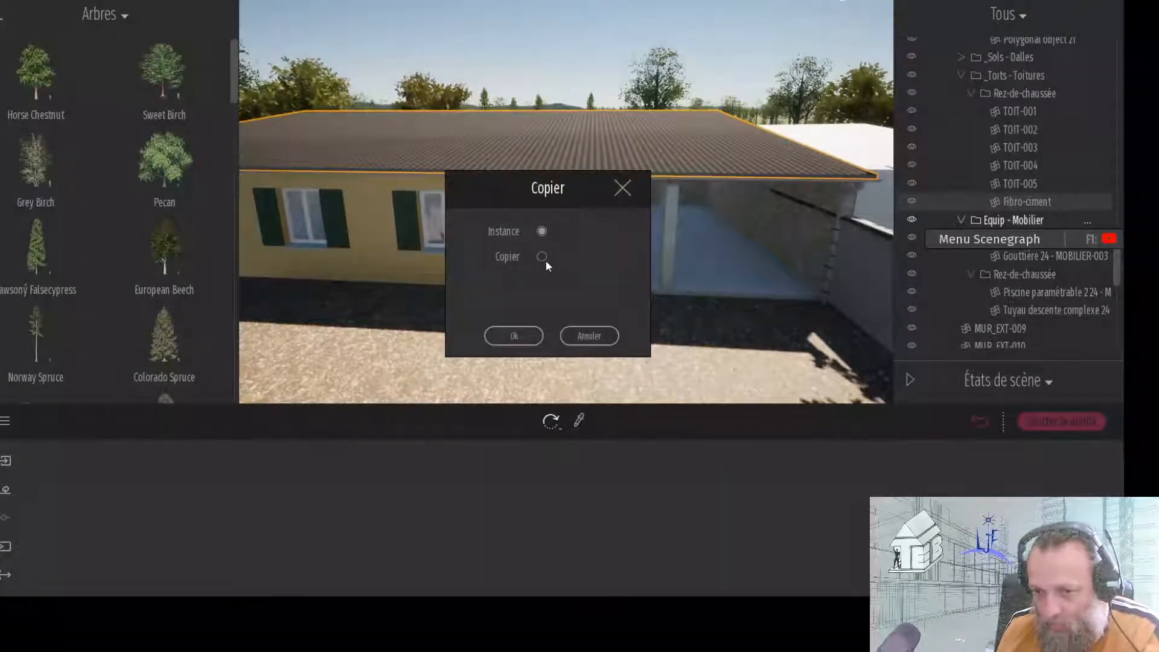
left_click(529, 338)
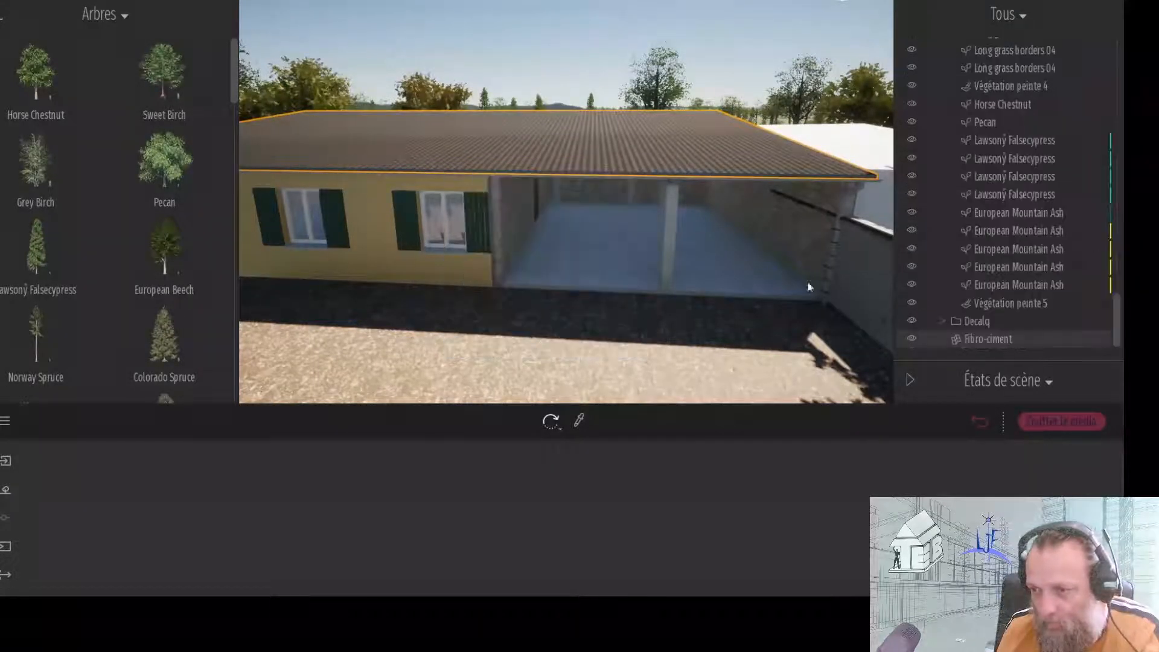
- Rename the duplicated roof as Bac acier 7016
left_click(1085, 340)
left_click(1045, 111)
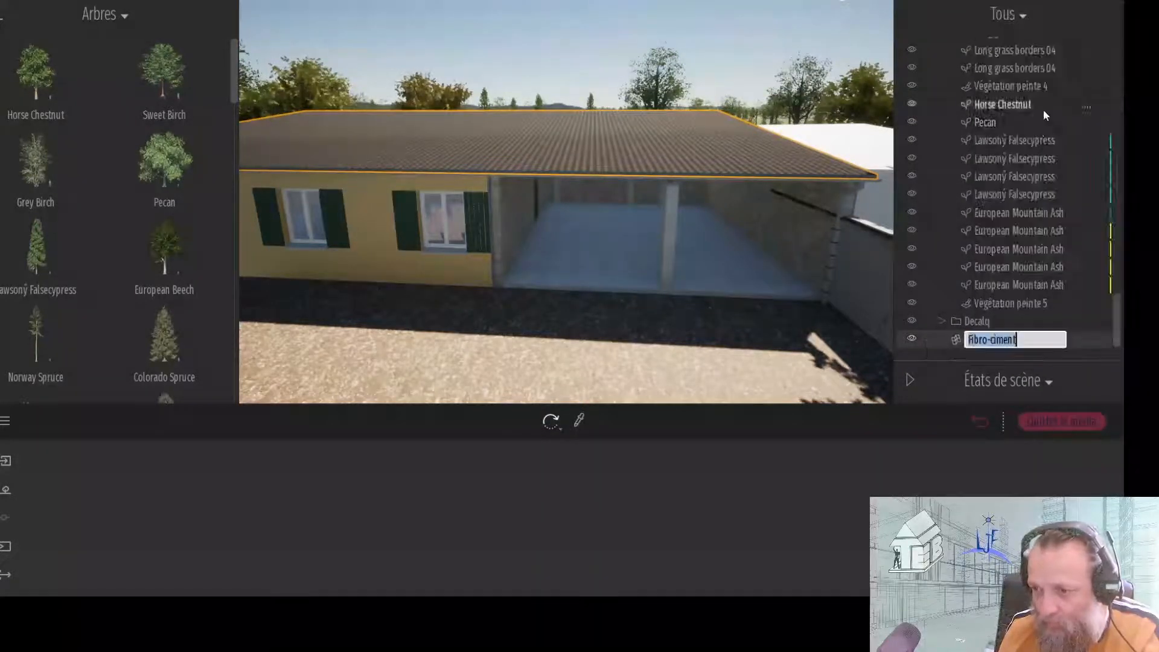
type("B")
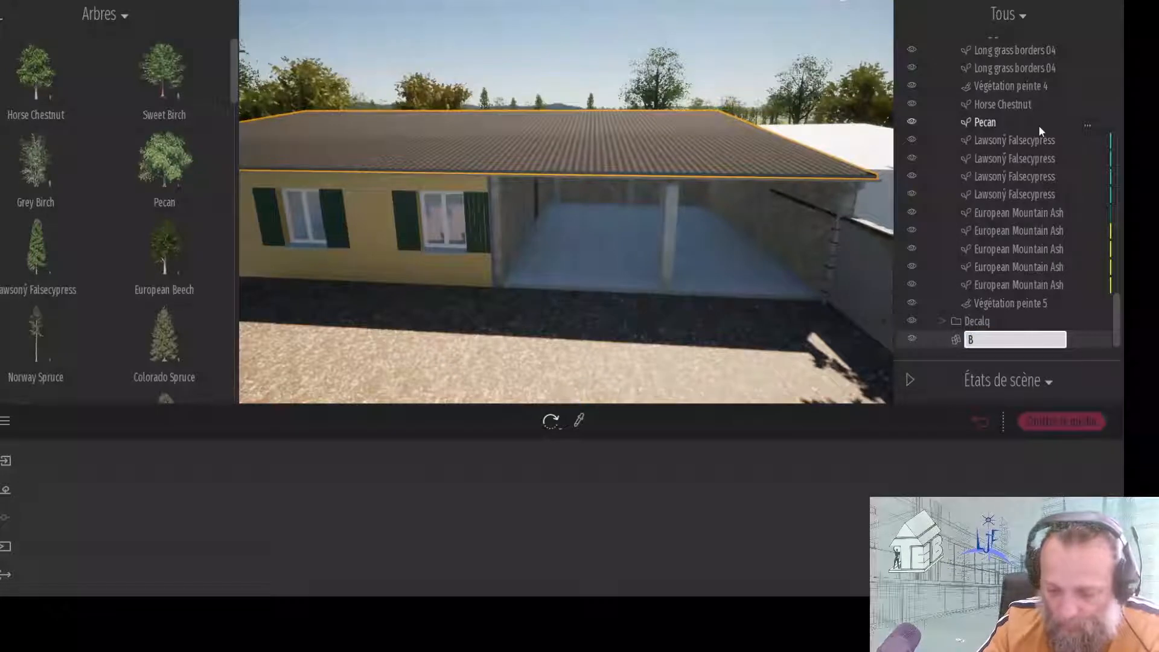
type("a")
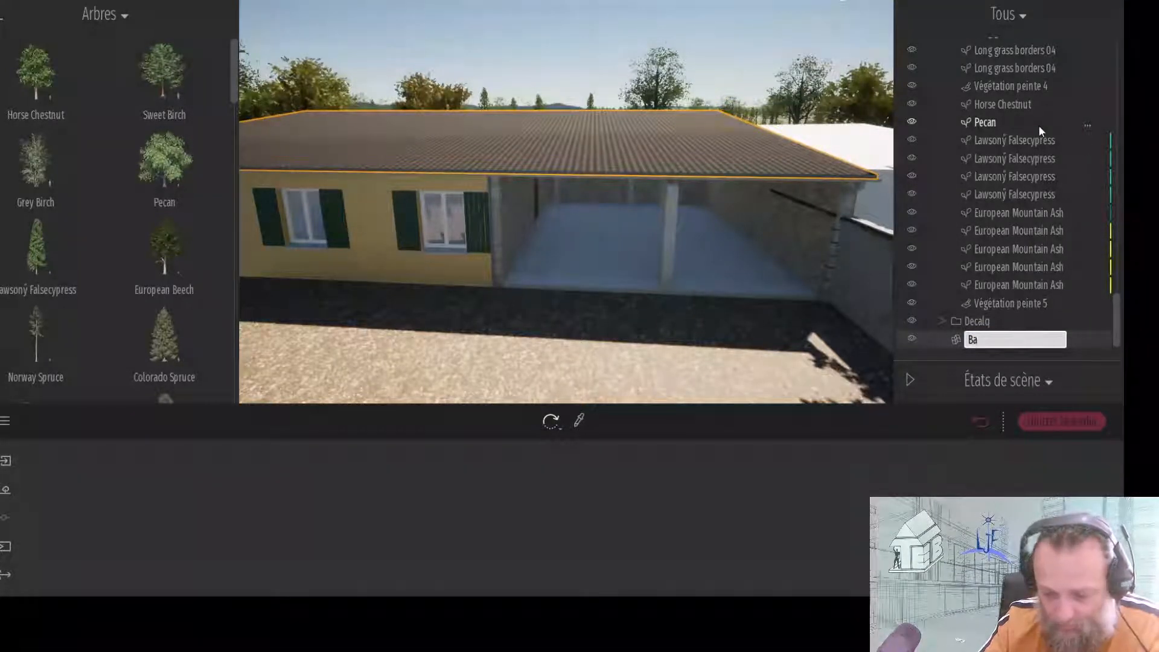
type("rdac acier")
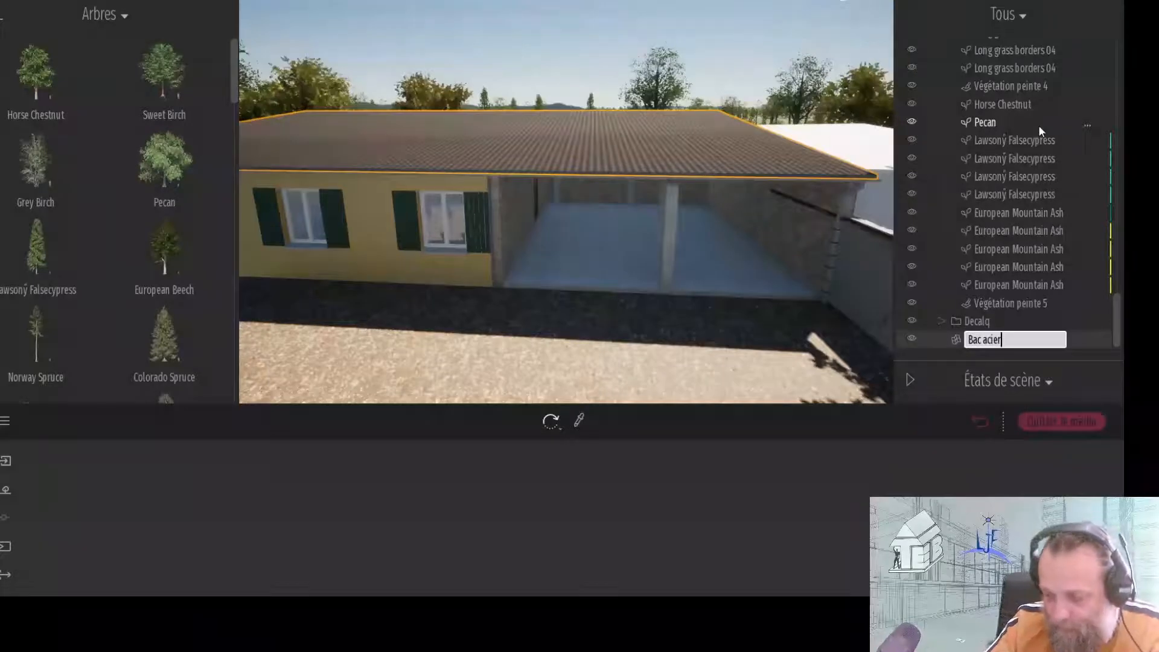
type(" 7016")
key("Return")
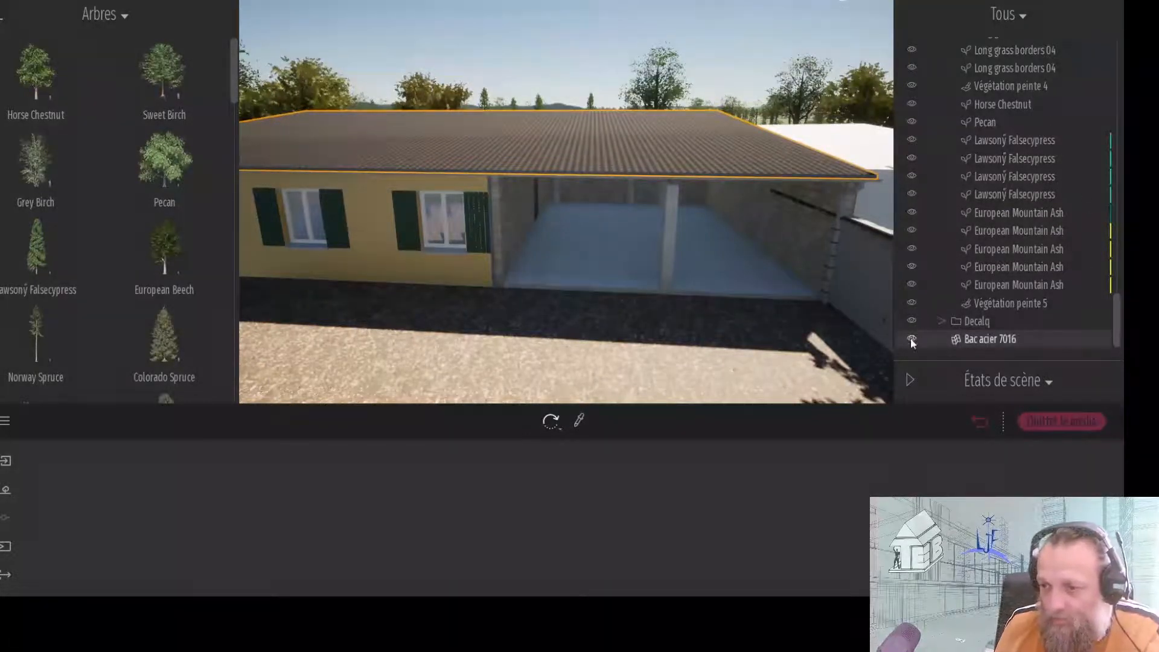
- Hide the existing Fibro-ciment roof and display the Bac acier 7016 roof in its place
scroll(955, 242, "up", 4)
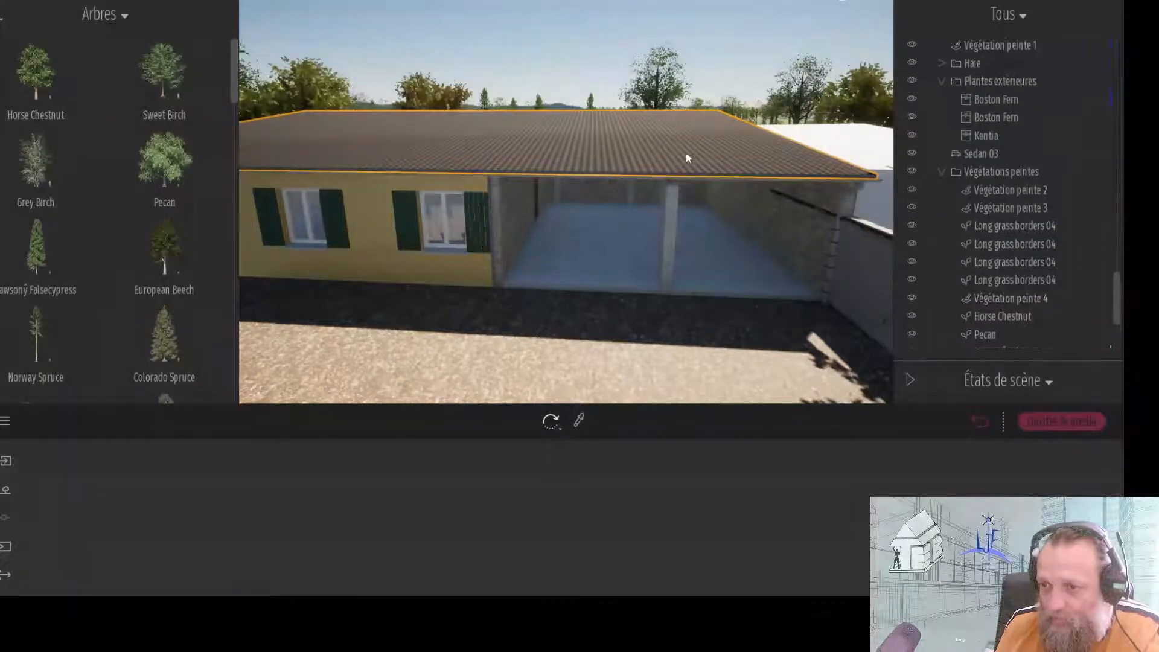
scroll(1014, 247, "down", 4)
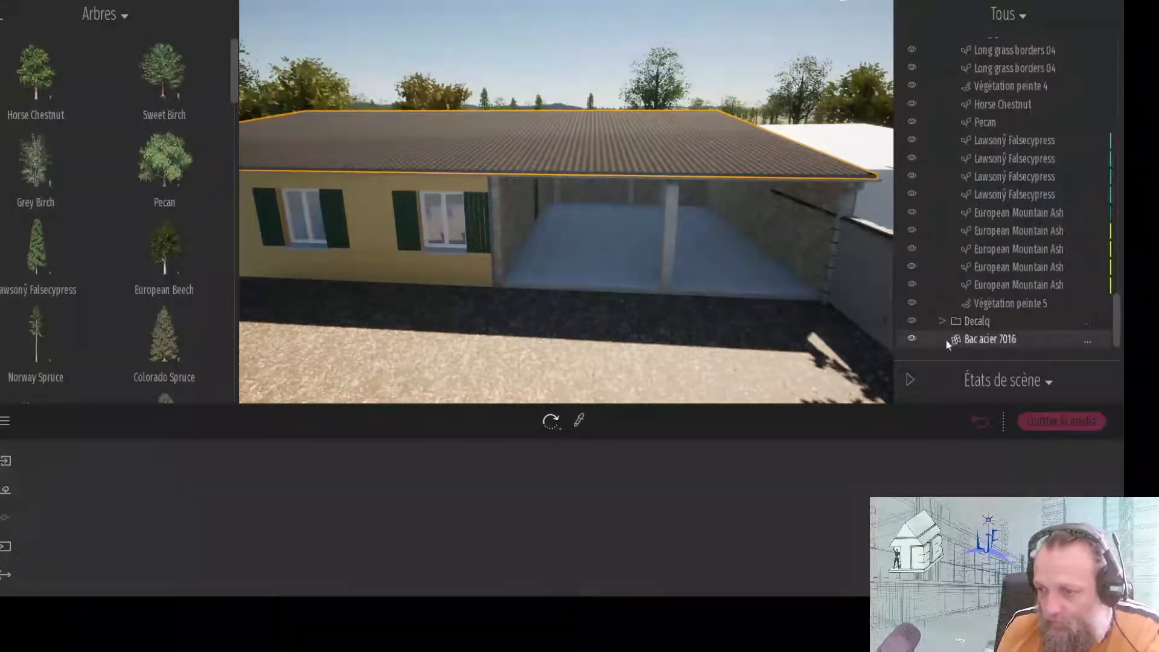
left_click(700, 135)
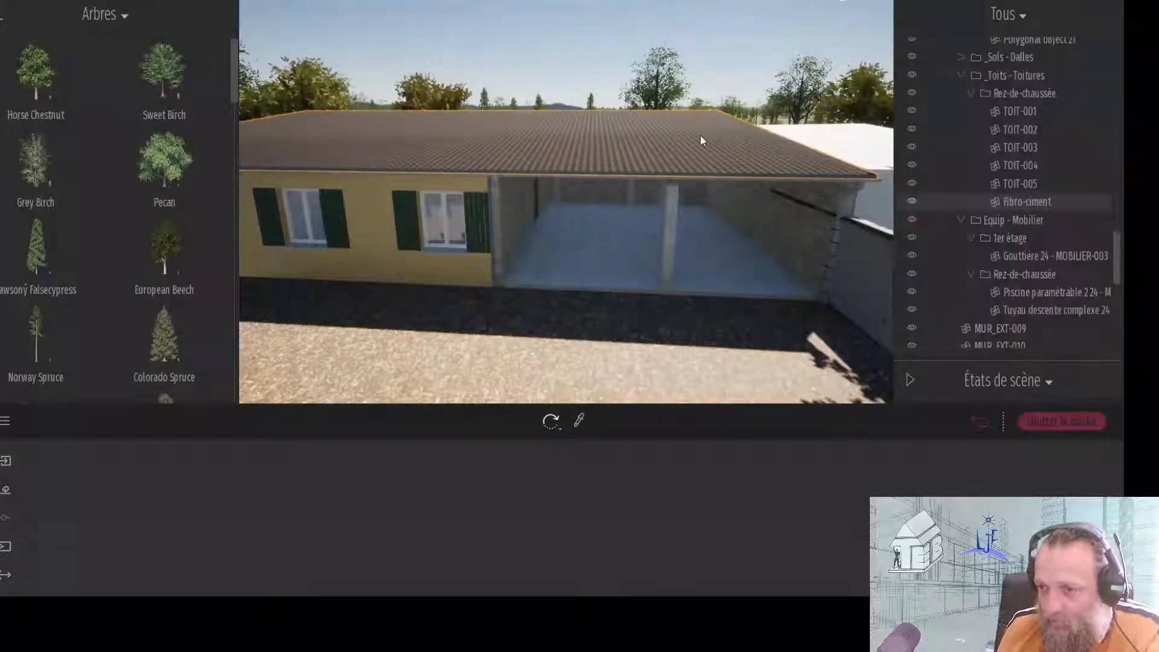
left_click(911, 201)
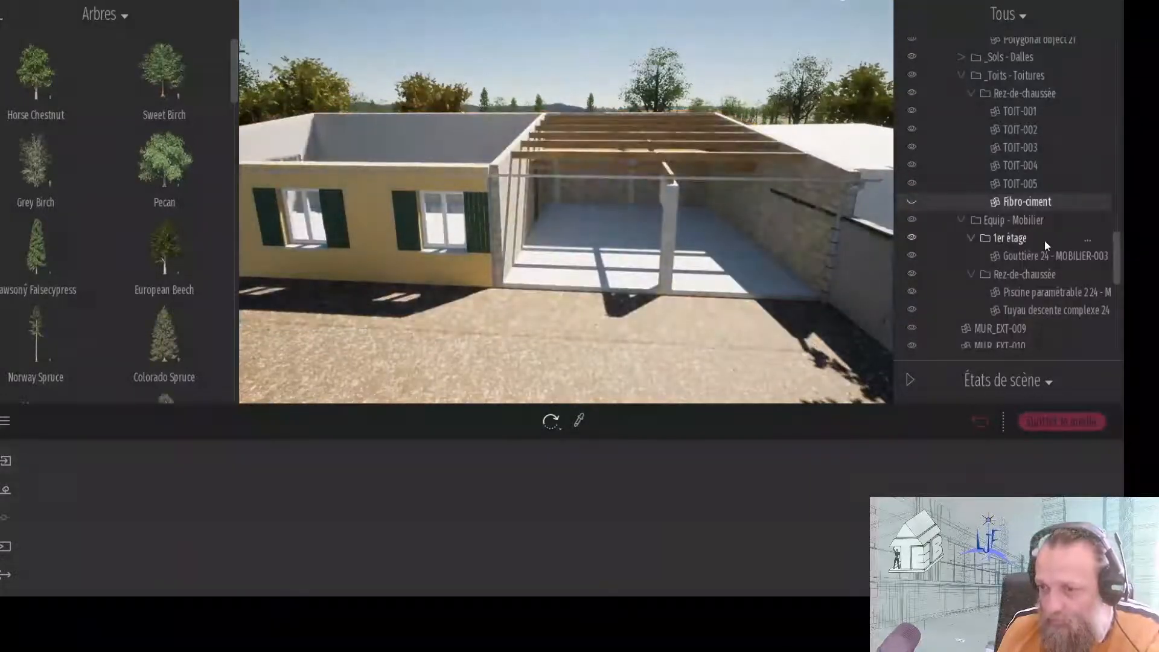
scroll(1048, 244, "down", 2)
scroll(1057, 272, "down", 8)
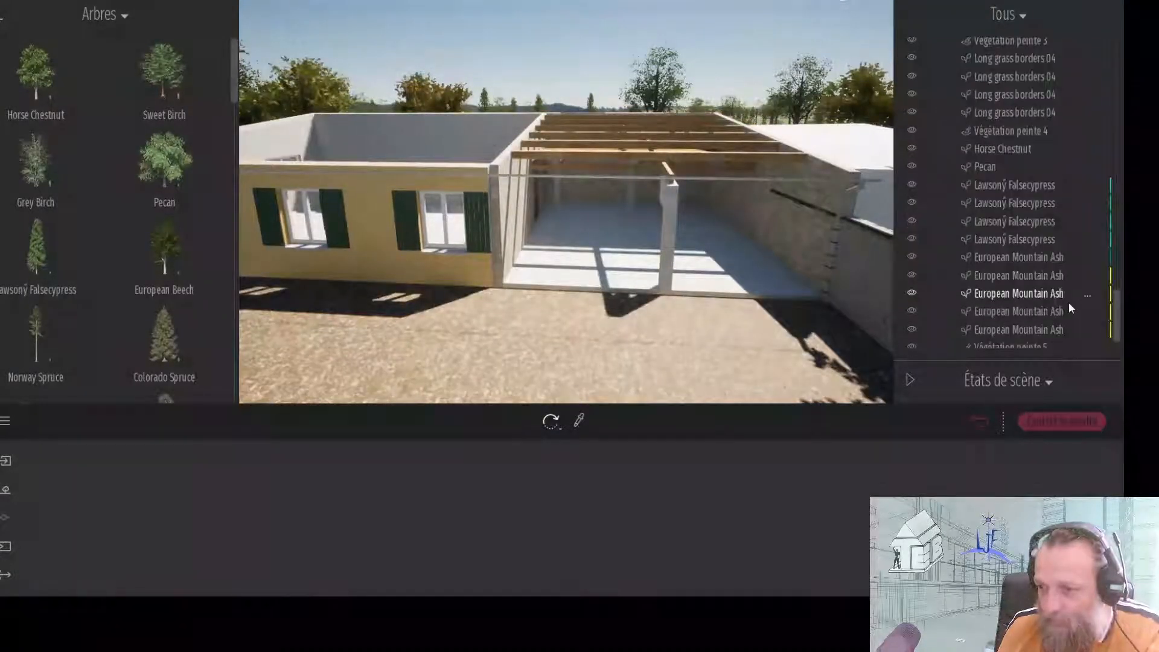
left_click(911, 338)
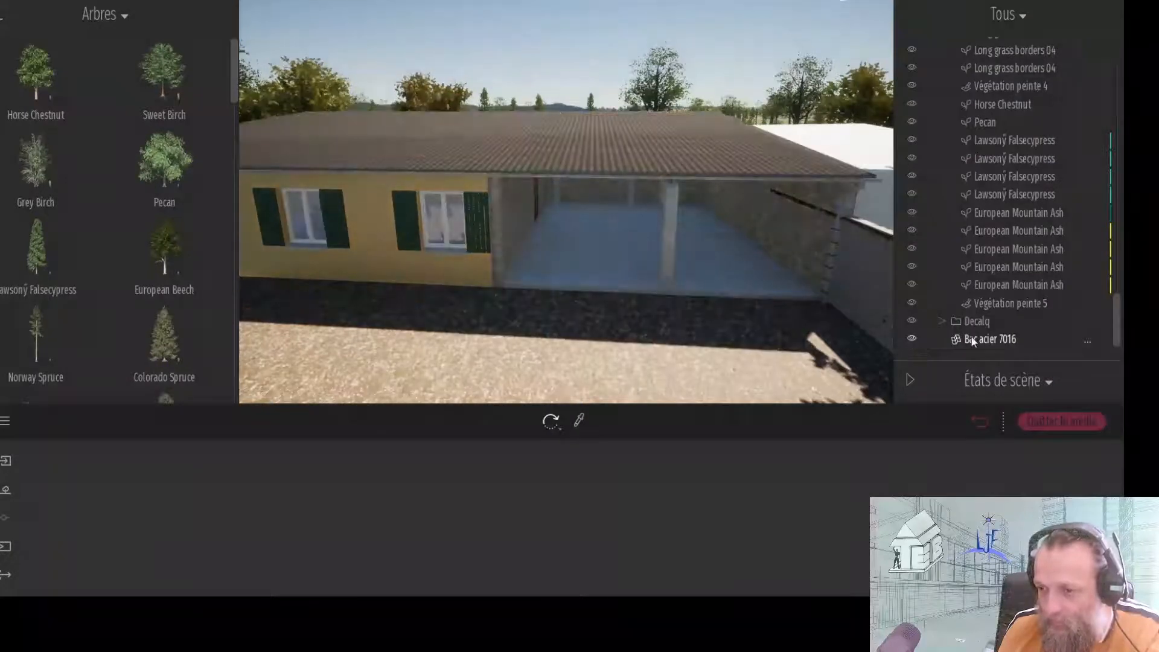
- Apply the roofing material Roof covering 13 to the Bac acier 7016 roof
left_click(723, 159)
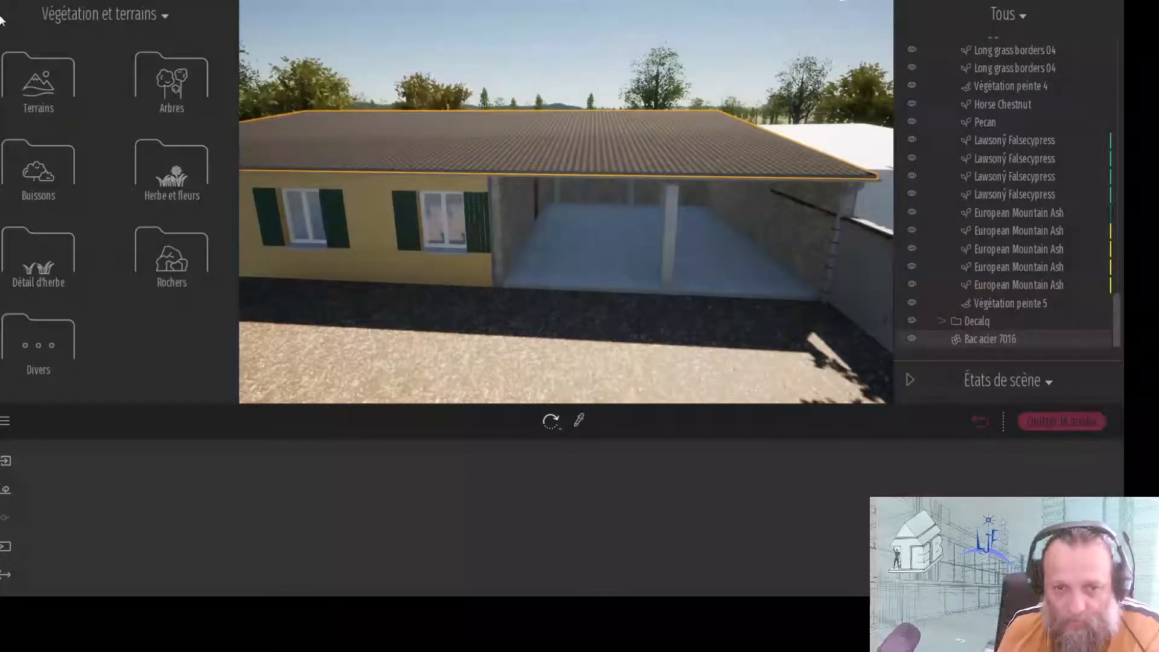
left_click(3, 15)
left_click(53, 121)
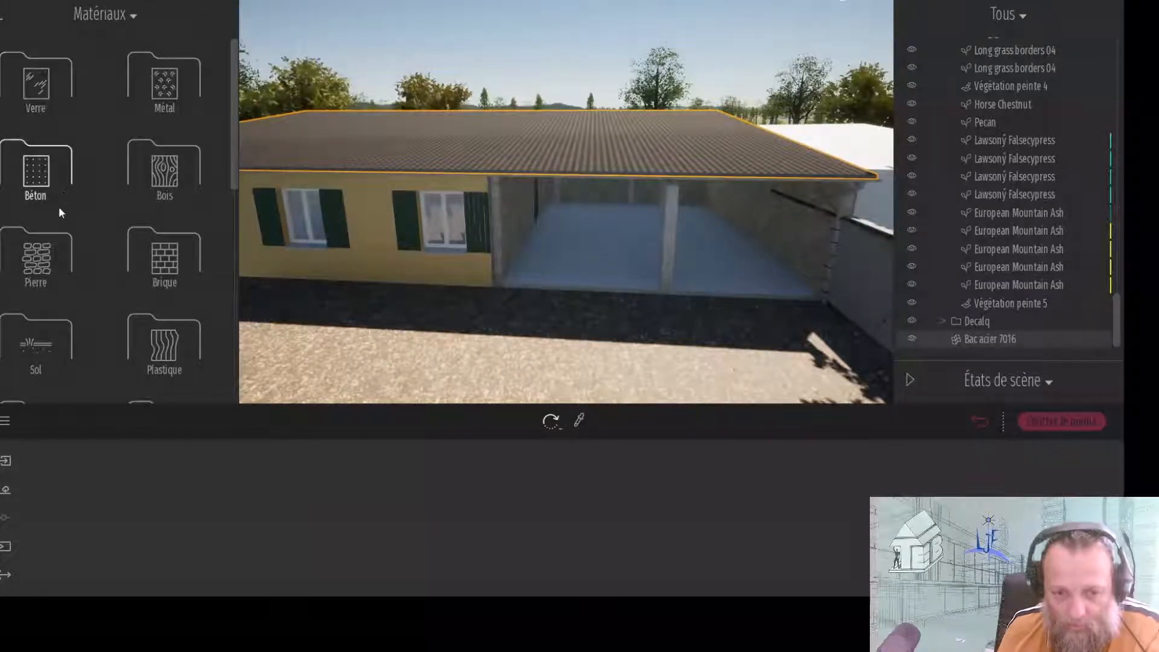
scroll(88, 266, "down", 3)
scroll(88, 265, "down", 2)
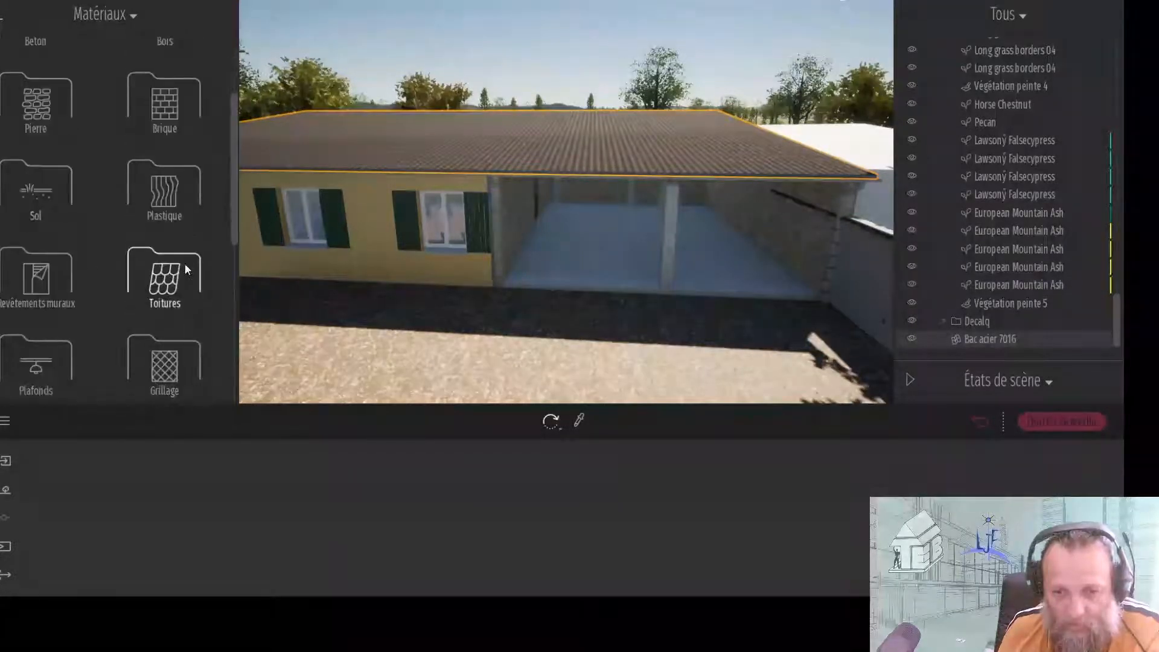
left_click(184, 263)
left_click_drag(235, 125, 279, 238)
mouse_move(160, 195)
mouse_move(24, 172)
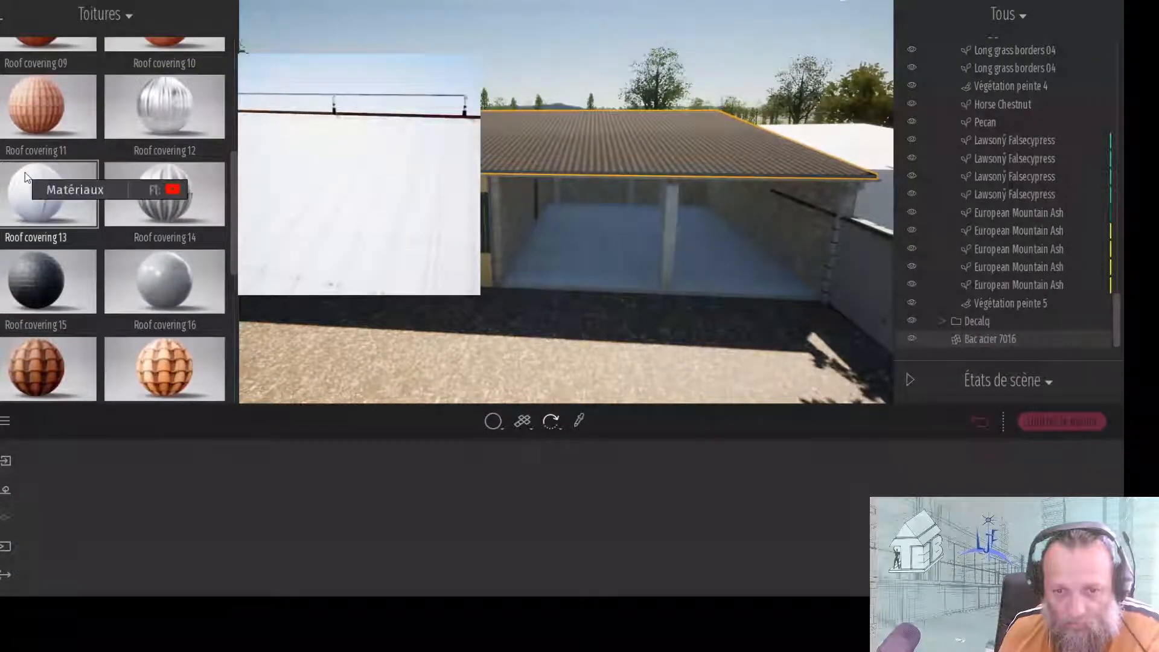
left_click(24, 172)
mouse_move(134, 183)
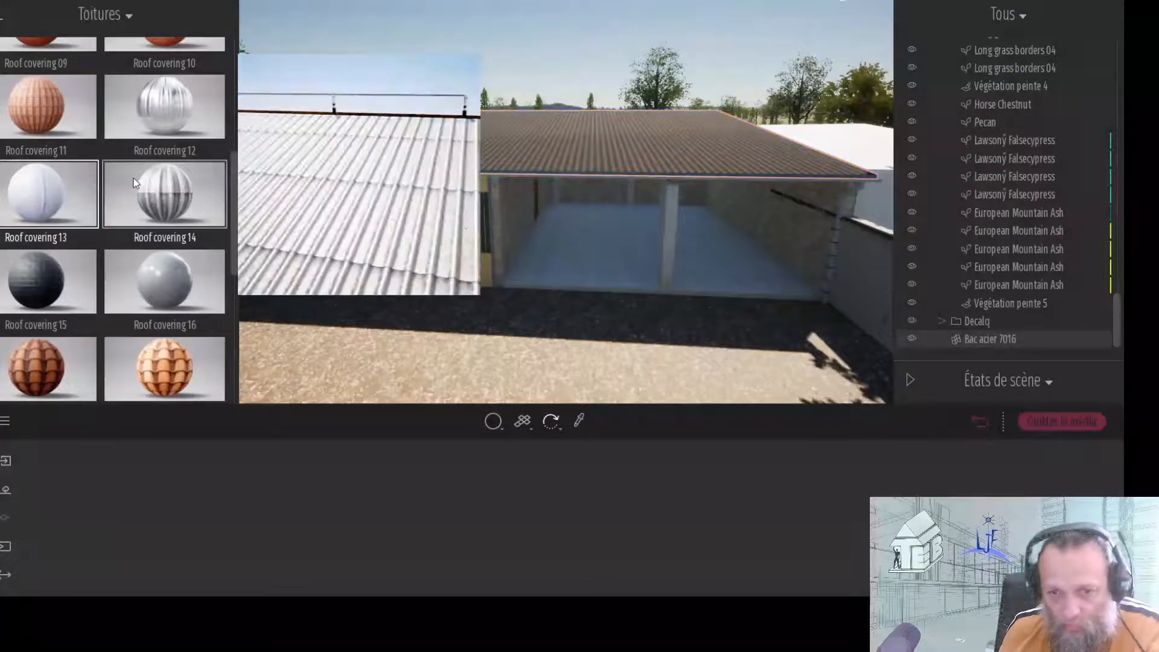
scroll(108, 183, "up", 1)
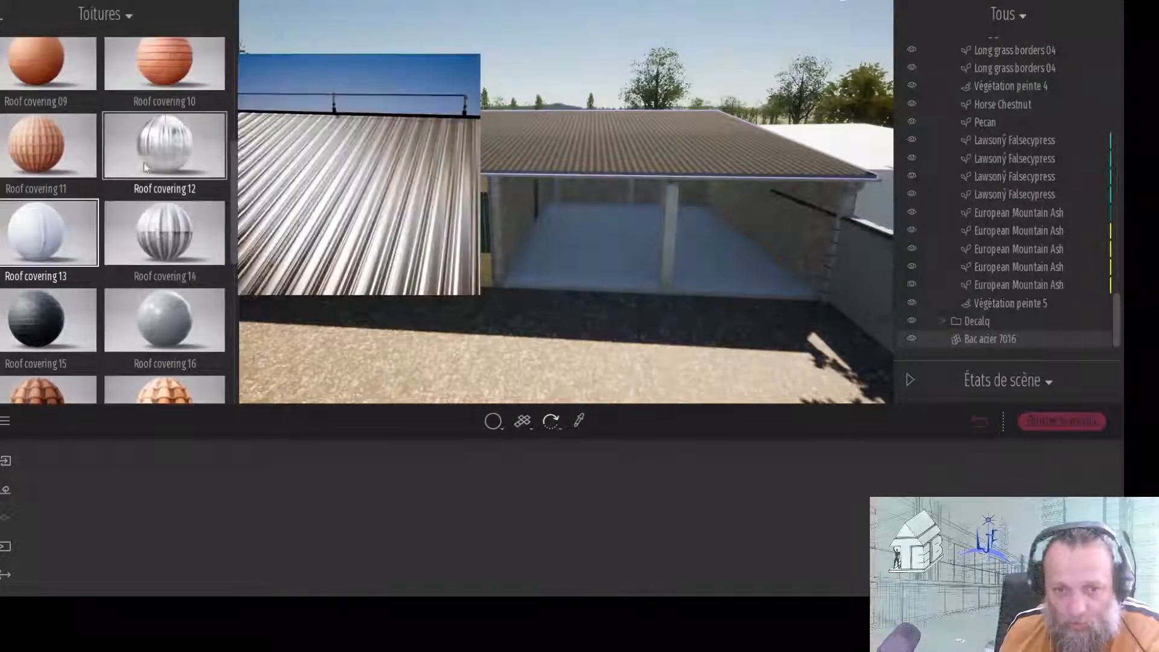
left_click_drag(203, 200, 392, 147)
- Set the colour of the new roof's Roof covering 13 material to a dark grey of about RGB 99, 96, 96
right_click_drag(392, 147, 392, 199)
key("e")
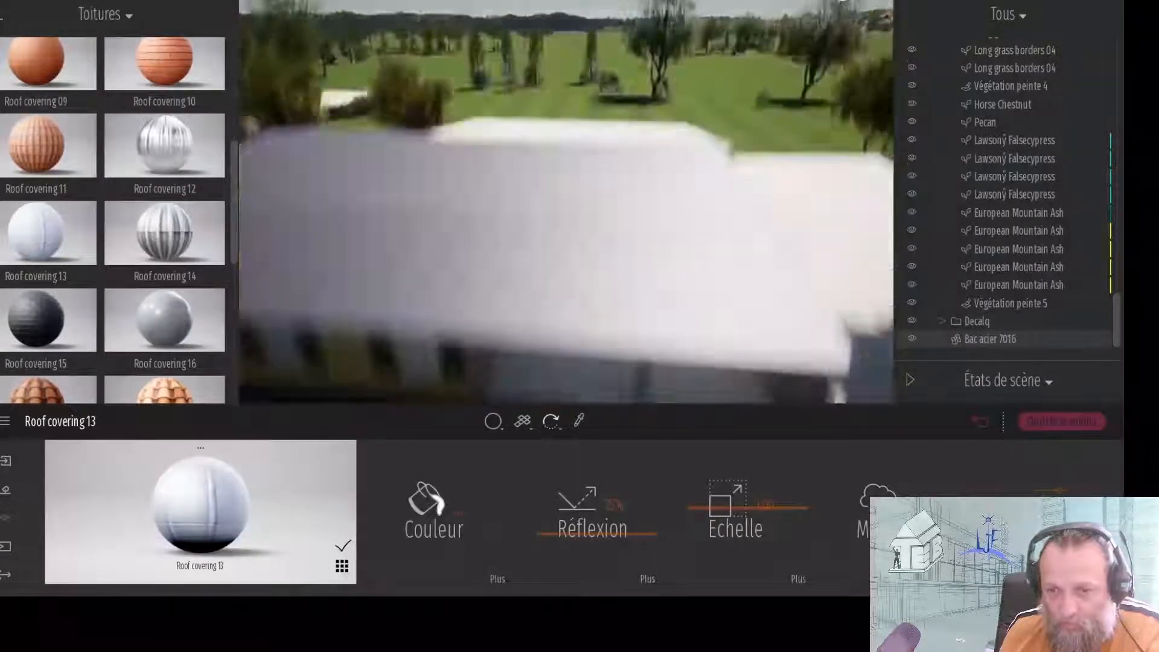
scroll(567, 202, "up", 2)
scroll(513, 266, "up", 3)
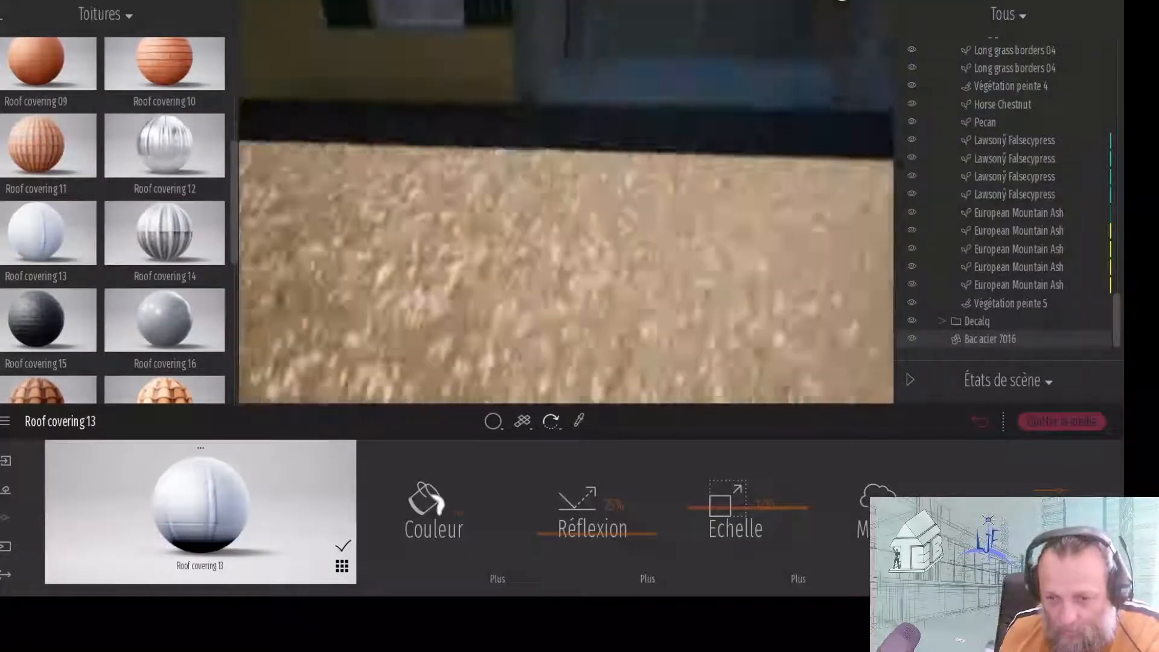
scroll(519, 268, "down", 3)
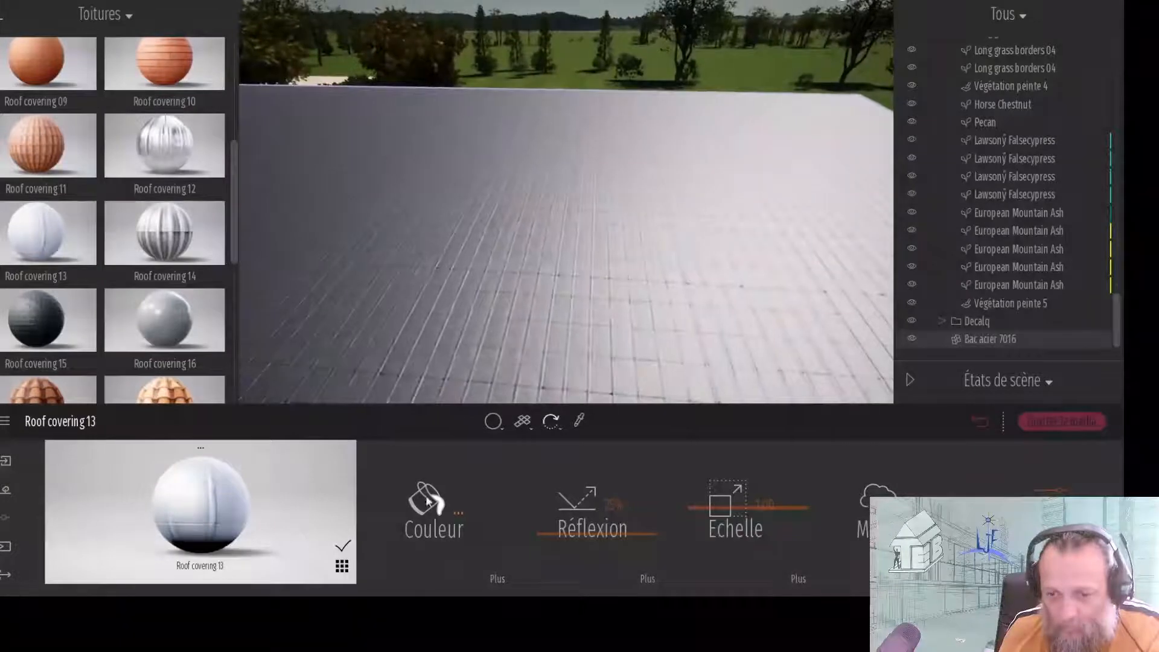
left_click(442, 499)
left_click_drag(539, 183, 546, 271)
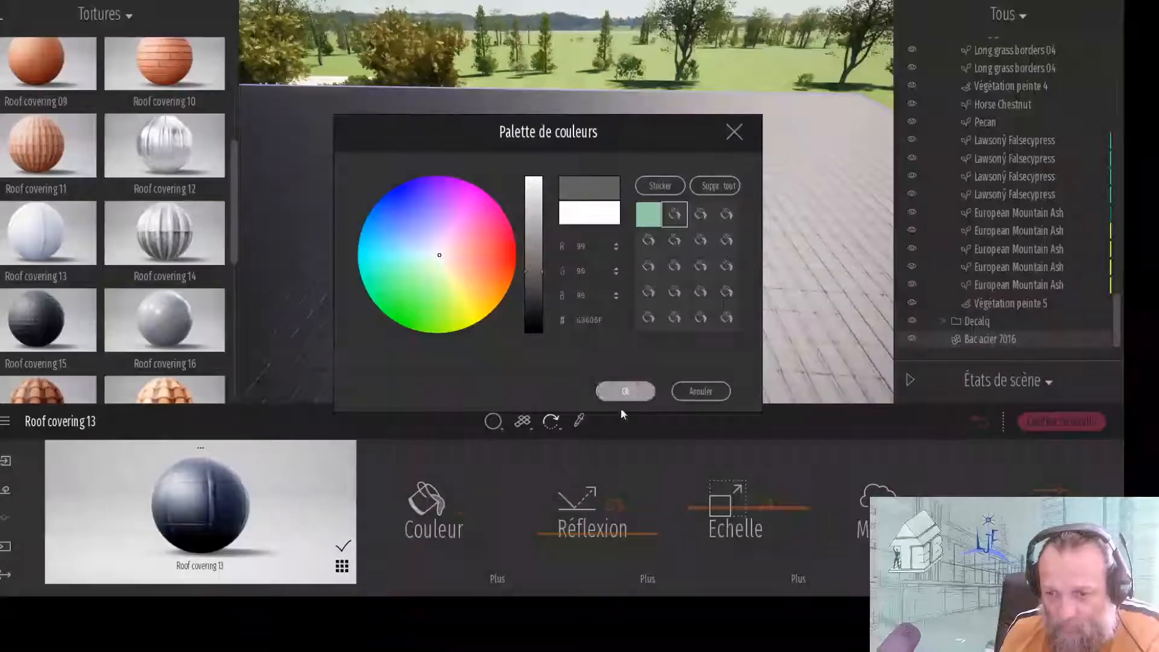
left_click(625, 393)
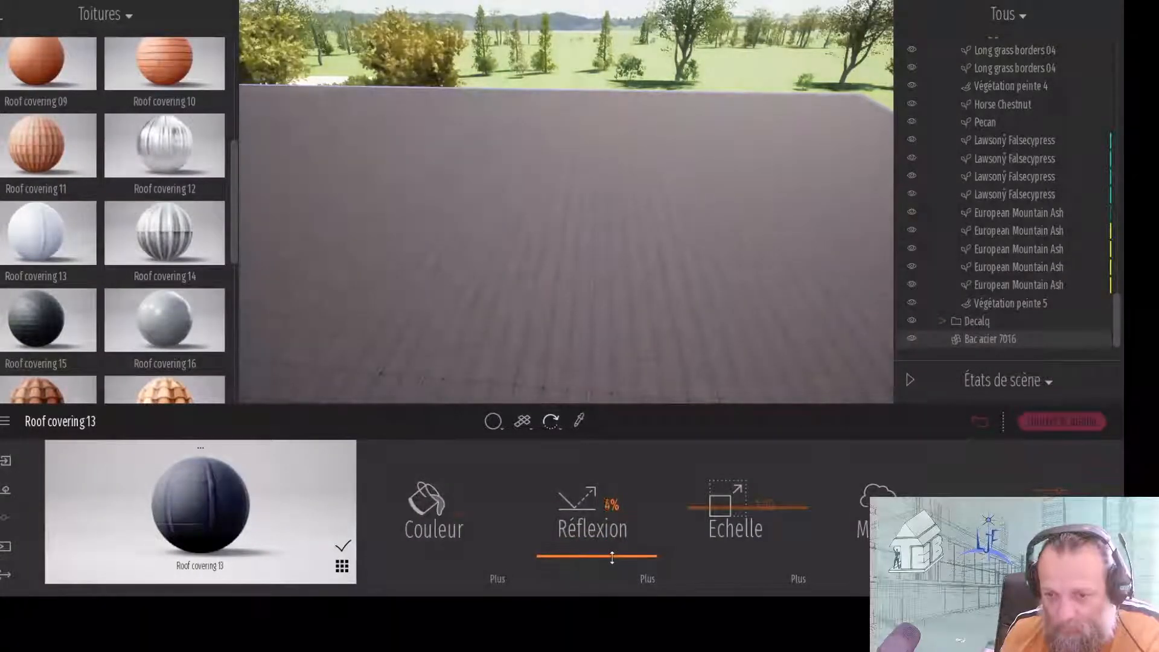
- Set the Roof covering 13 material's reflection to 0% and its scale to 2.61
left_click_drag(613, 558, 614, 561)
left_click_drag(711, 509, 711, 494)
scroll(636, 321, "down", 5)
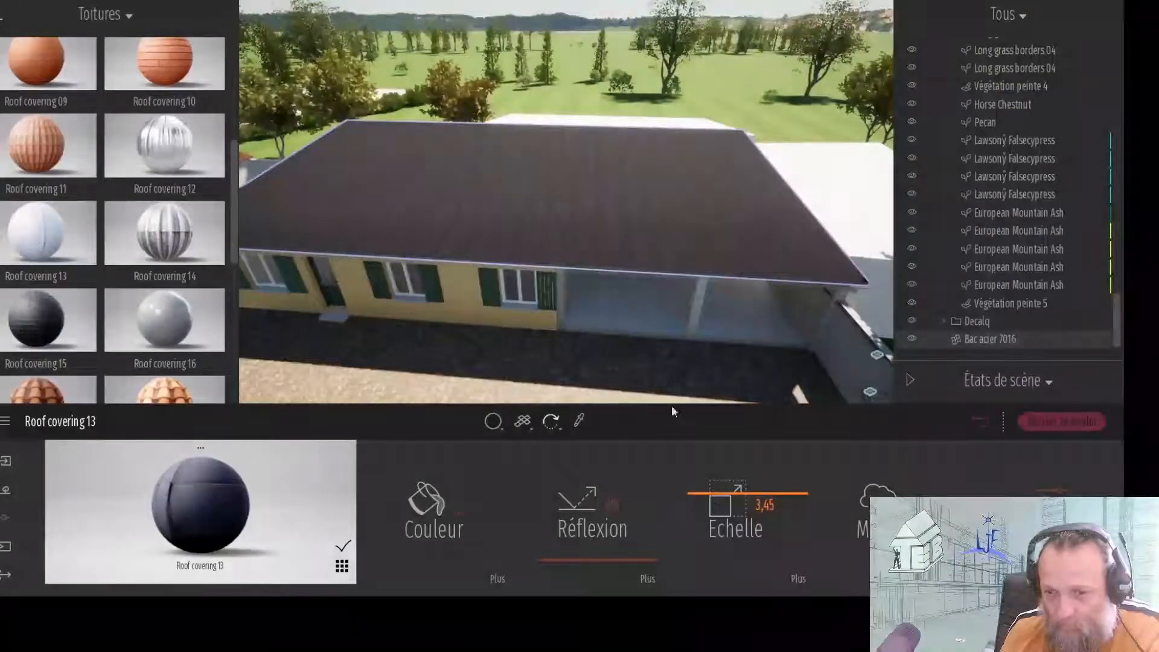
right_click_drag(671, 338, 706, 290)
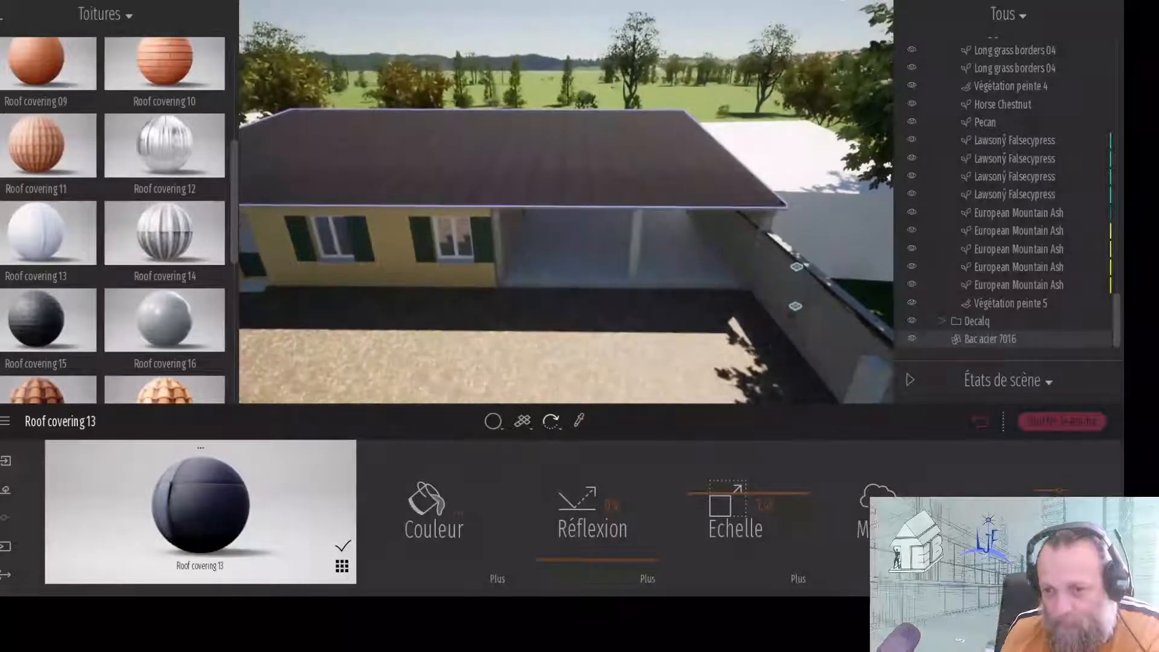
left_click_drag(694, 492, 696, 498)
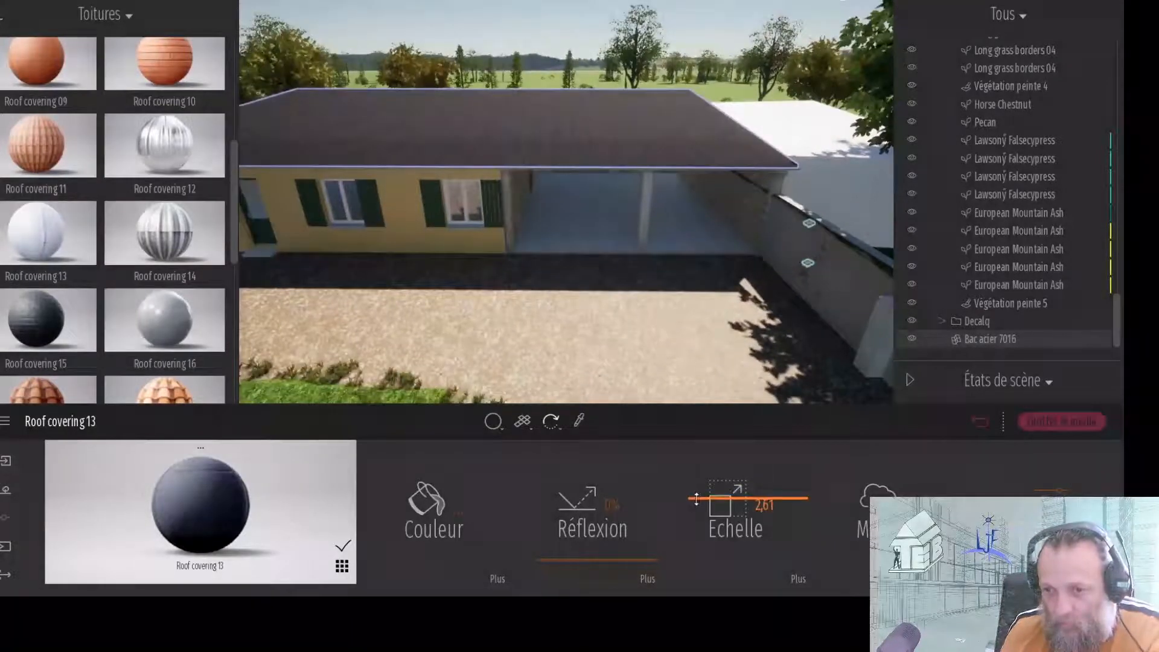
- Set the Y stretch of the roof's Roof covering 13 material to 7.70 and inspect the ribs up close
left_click(803, 580)
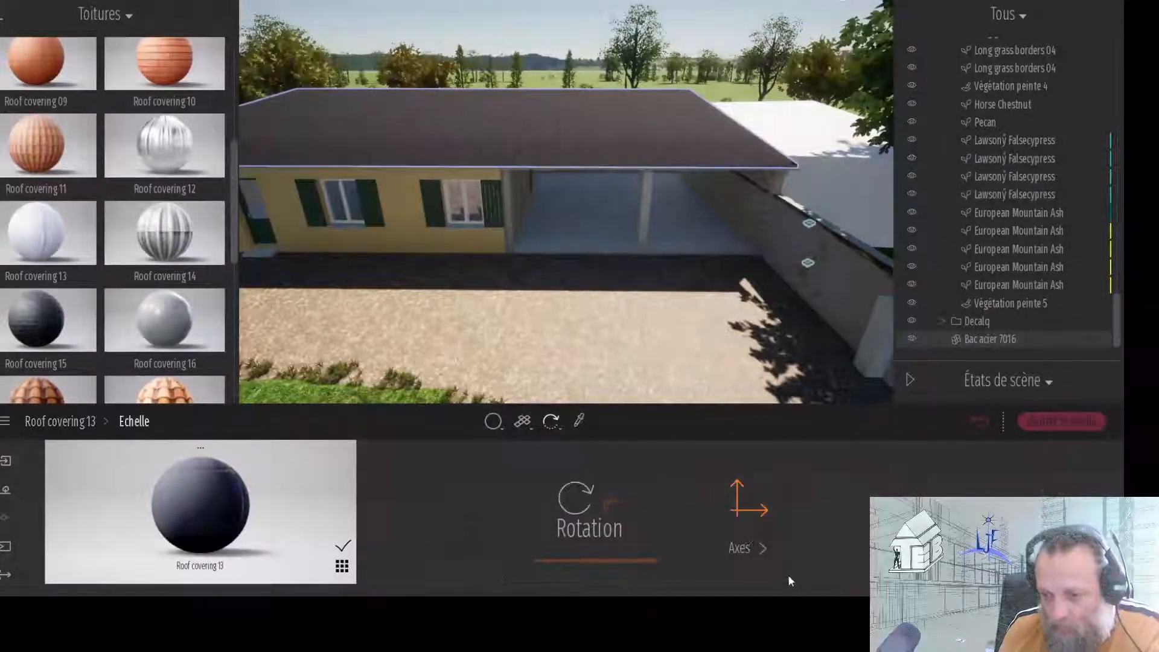
left_click(763, 548)
left_click_drag(668, 548, 679, 479)
middle_click_drag(677, 327, 595, 338)
scroll(616, 329, "up", 2)
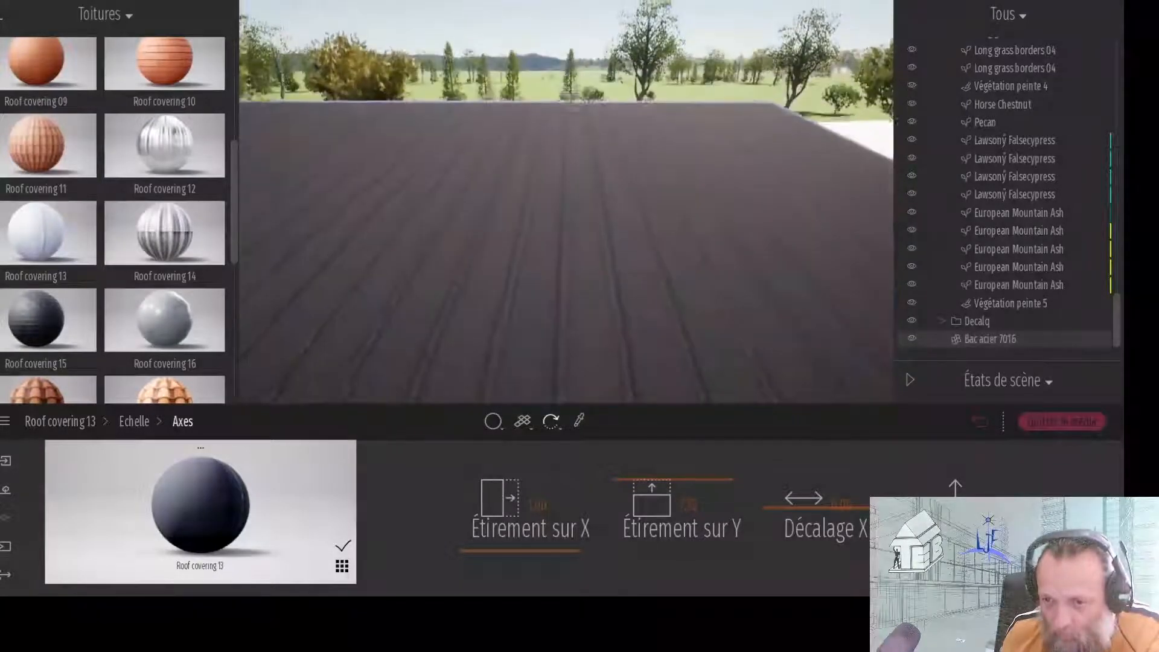
right_click_drag(561, 108, 568, 181)
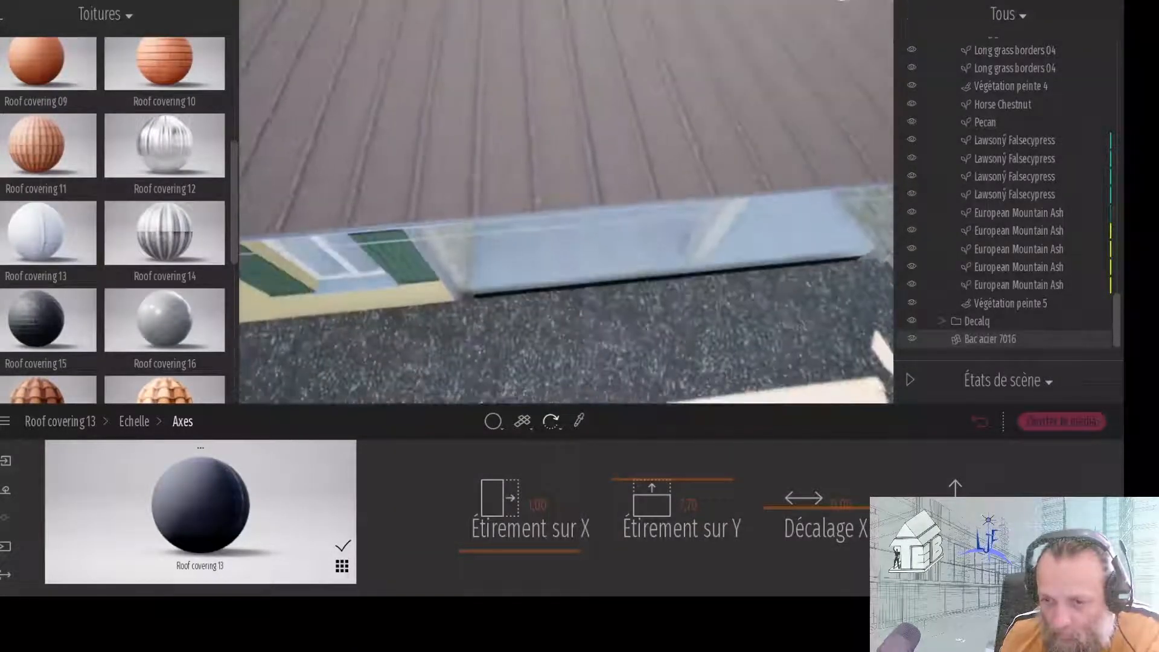
scroll(586, 145, "up", 3)
scroll(593, 161, "down", 1)
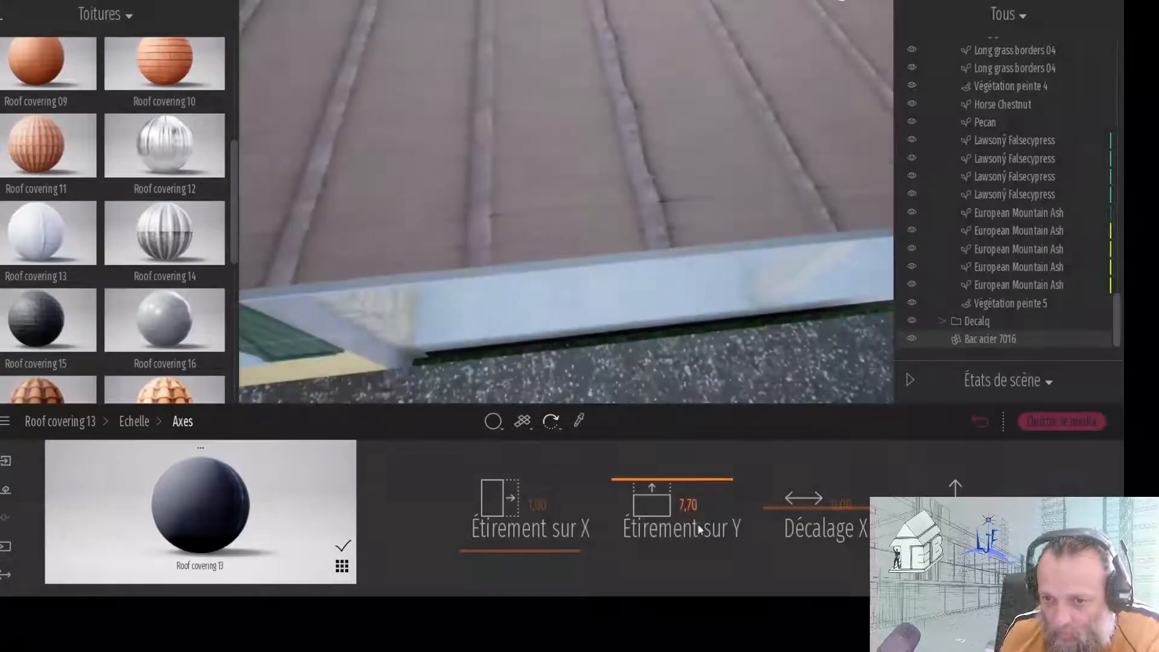
- Reduce the Roof covering 13 material's Y stretch to a fraction of 1 and check the roof from a distance
left_click_drag(715, 482, 720, 562)
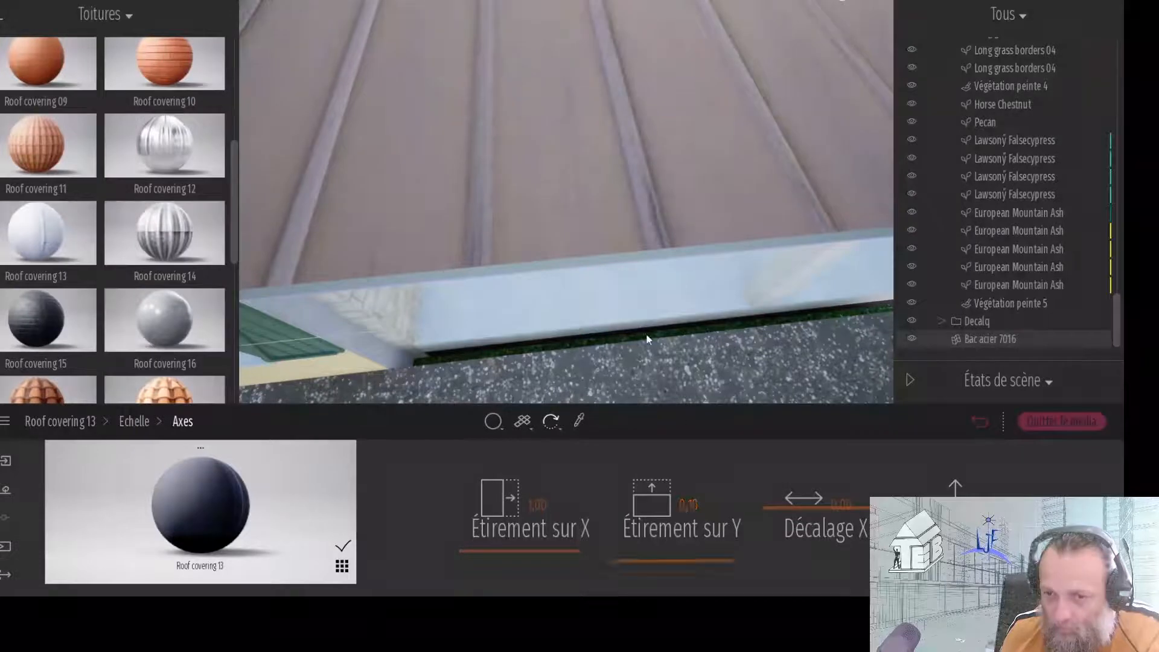
scroll(646, 333, "down", 5)
left_click(683, 560)
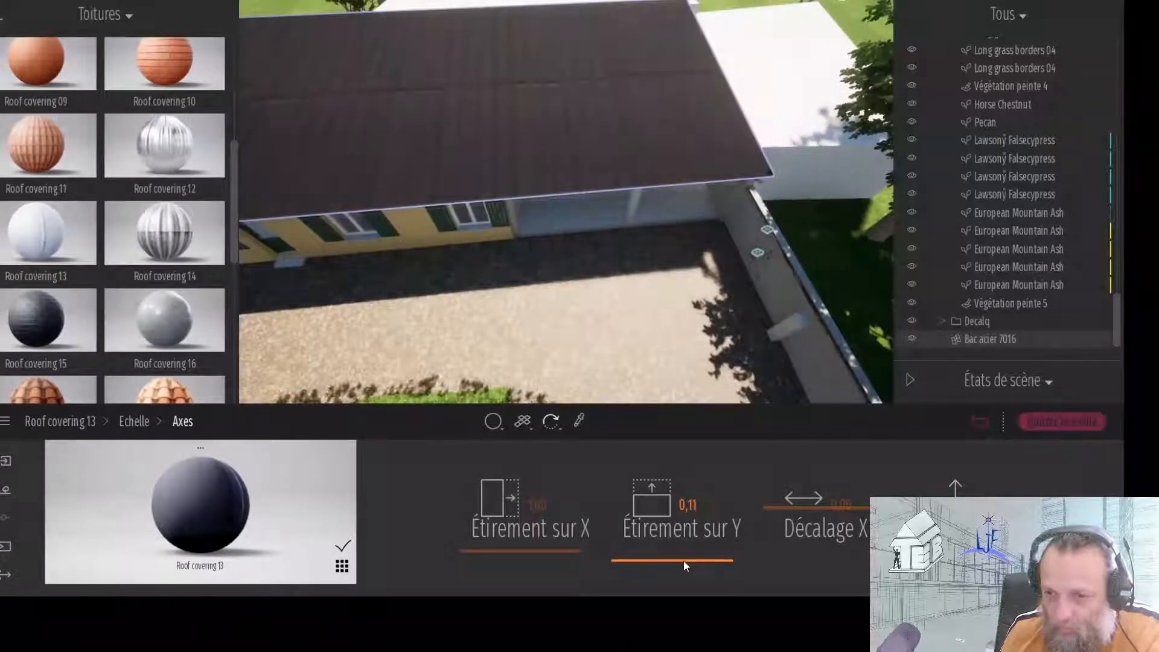
left_click_drag(684, 560, 683, 559)
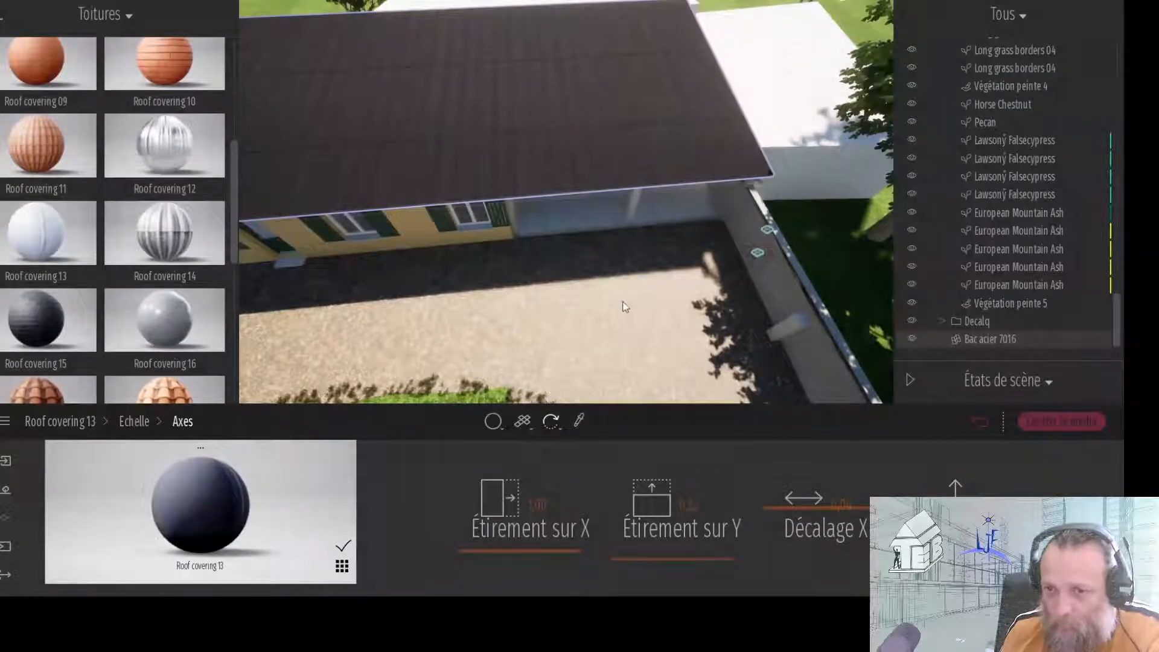
scroll(626, 307, "down", 4)
right_click_drag(600, 308, 600, 387)
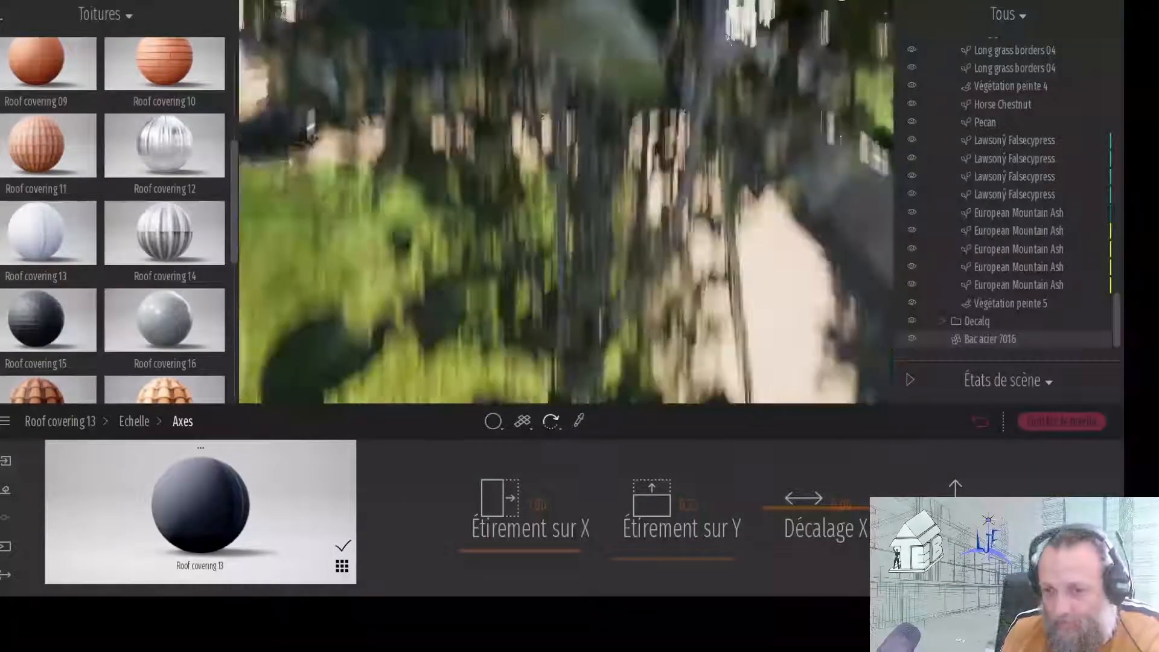
middle_click_drag(616, 205, 642, 331)
scroll(642, 331, "up", 6)
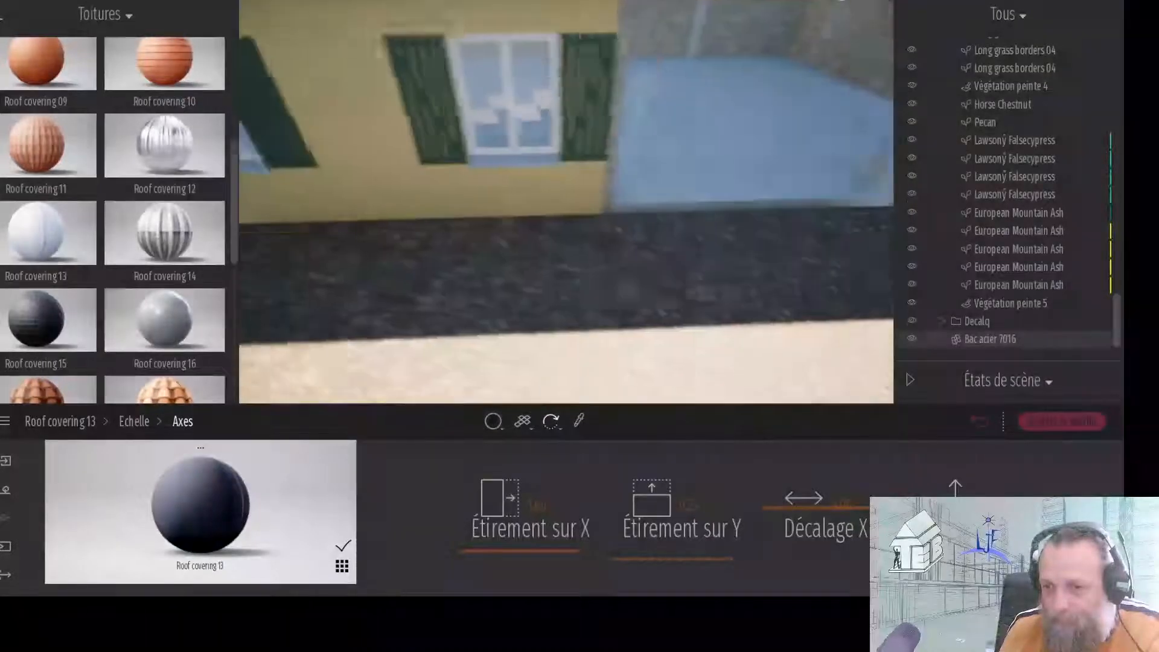
right_click_drag(642, 331, 647, 360)
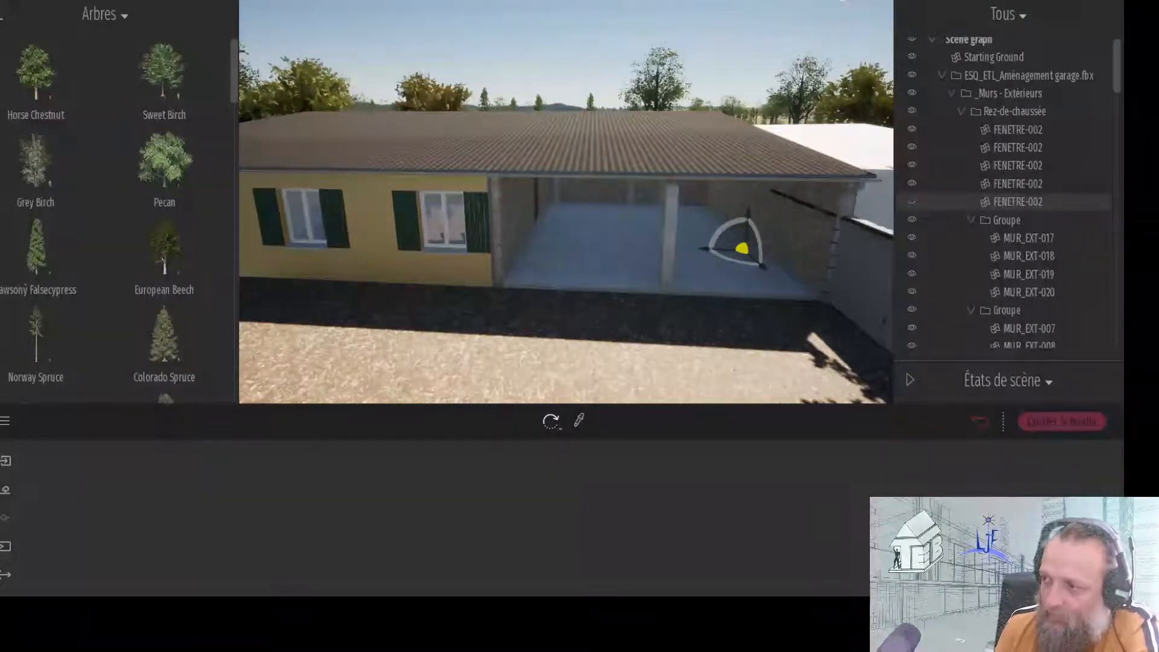
- In File Explorer, open the (2) PRO folder inside (2) Doc élèves and (2) Maquettes numériques
left_click_drag(1158, 84, 459, 39)
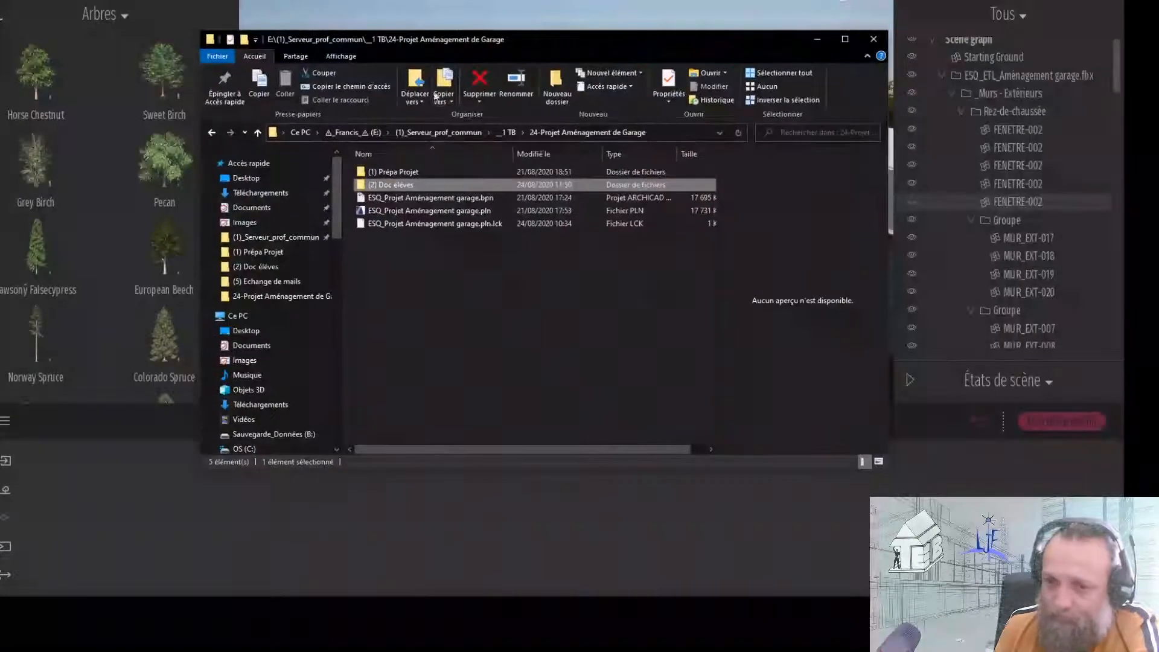
double_click(463, 41)
double_click(168, 81)
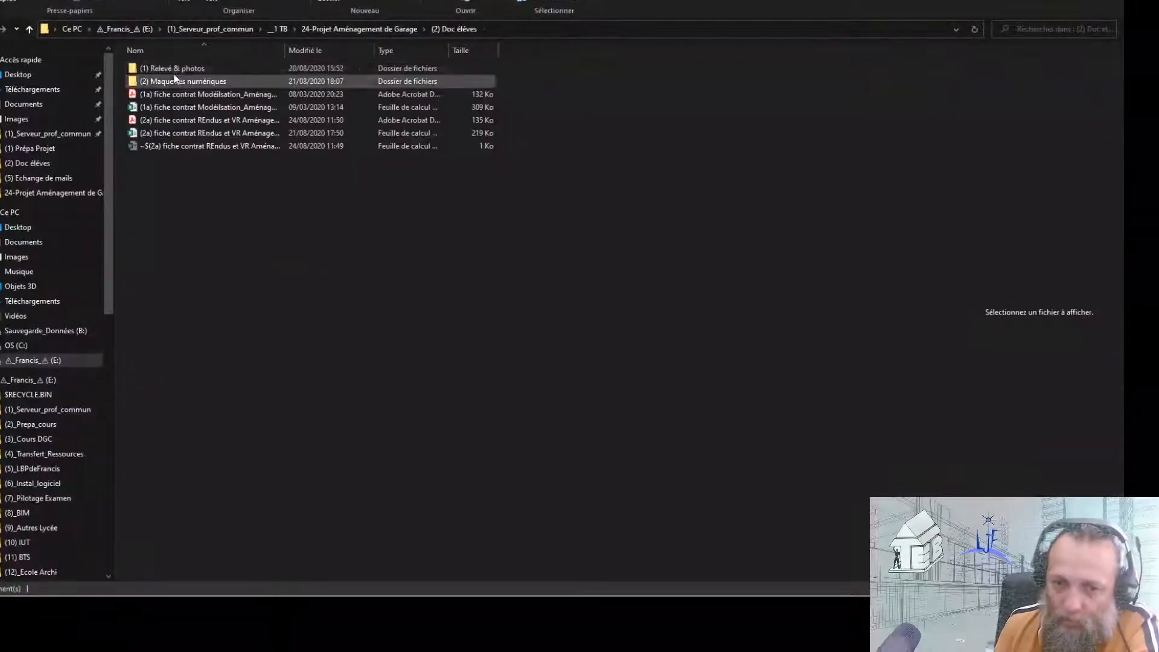
double_click(177, 81)
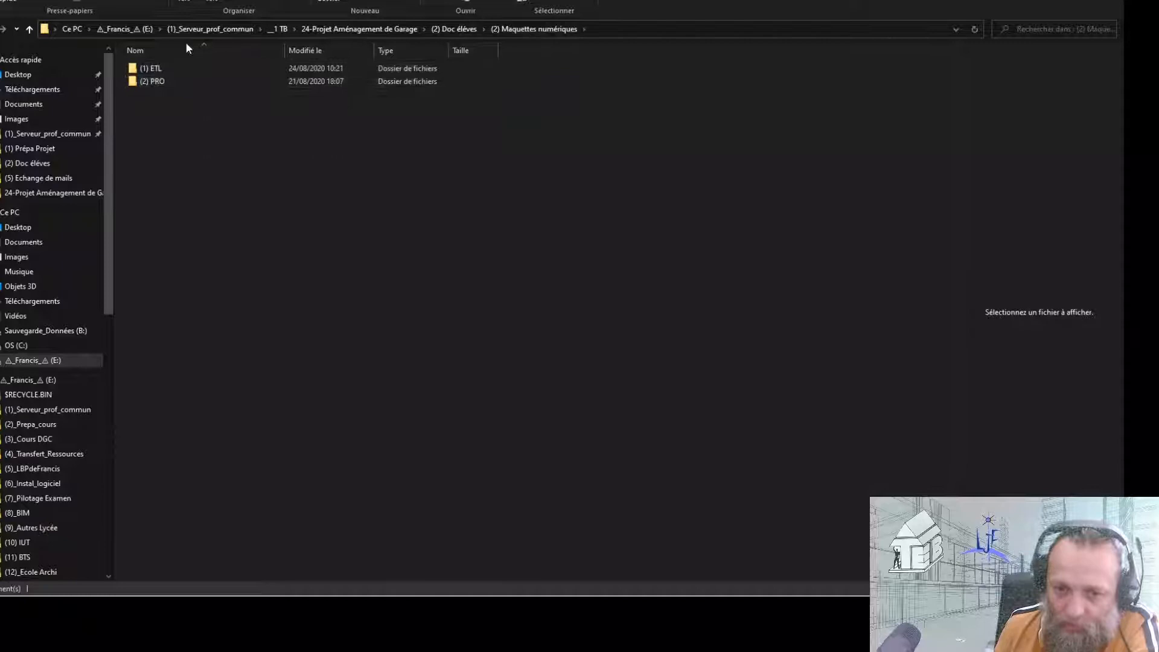
left_click(165, 80)
double_click(165, 81)
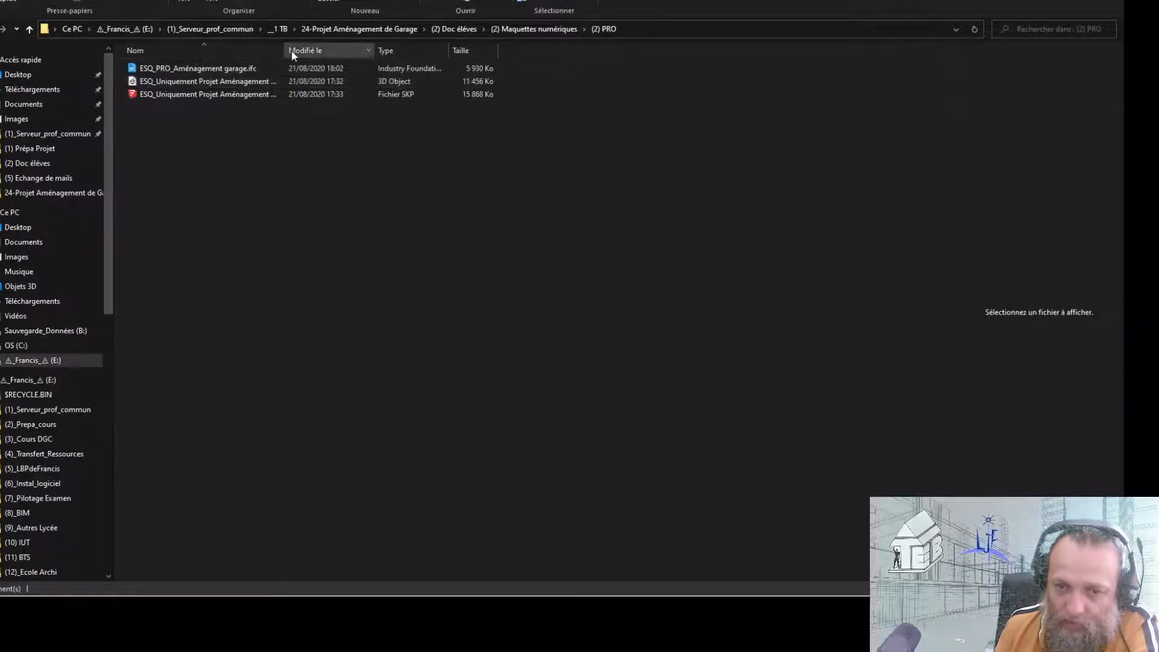
- Widen the name column and go through the project's IFC, FBX and SKP files, ending on ESQ_Uniquement Projet Aménagement garage.skp
left_click_drag(288, 50, 422, 51)
left_click(158, 69)
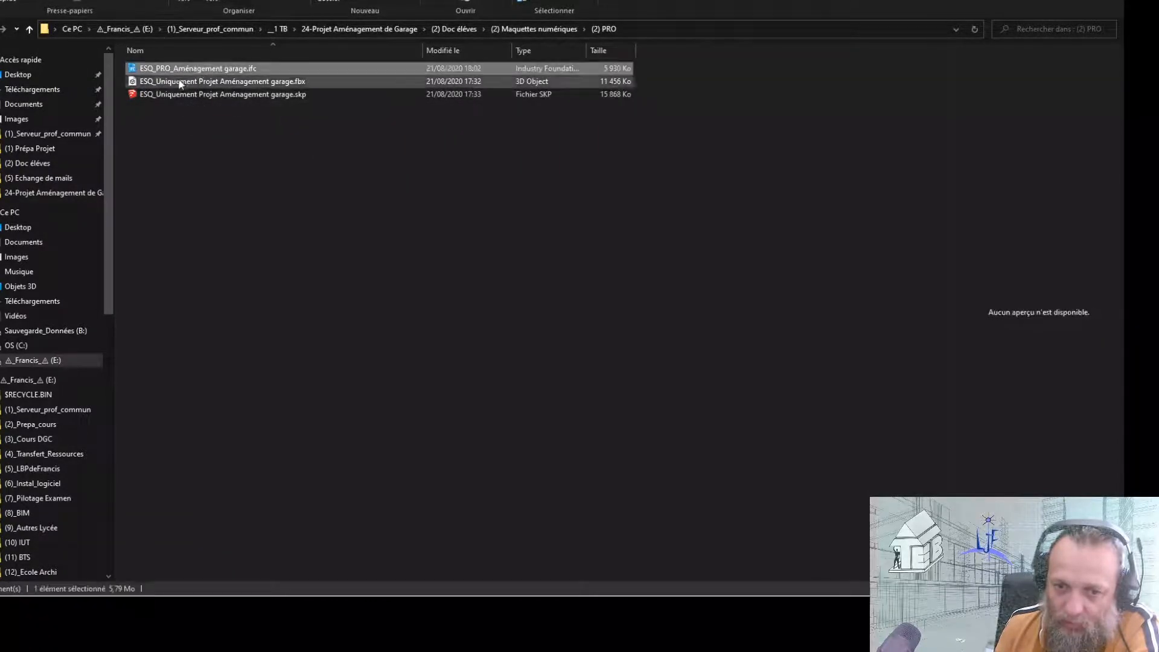
left_click(197, 82)
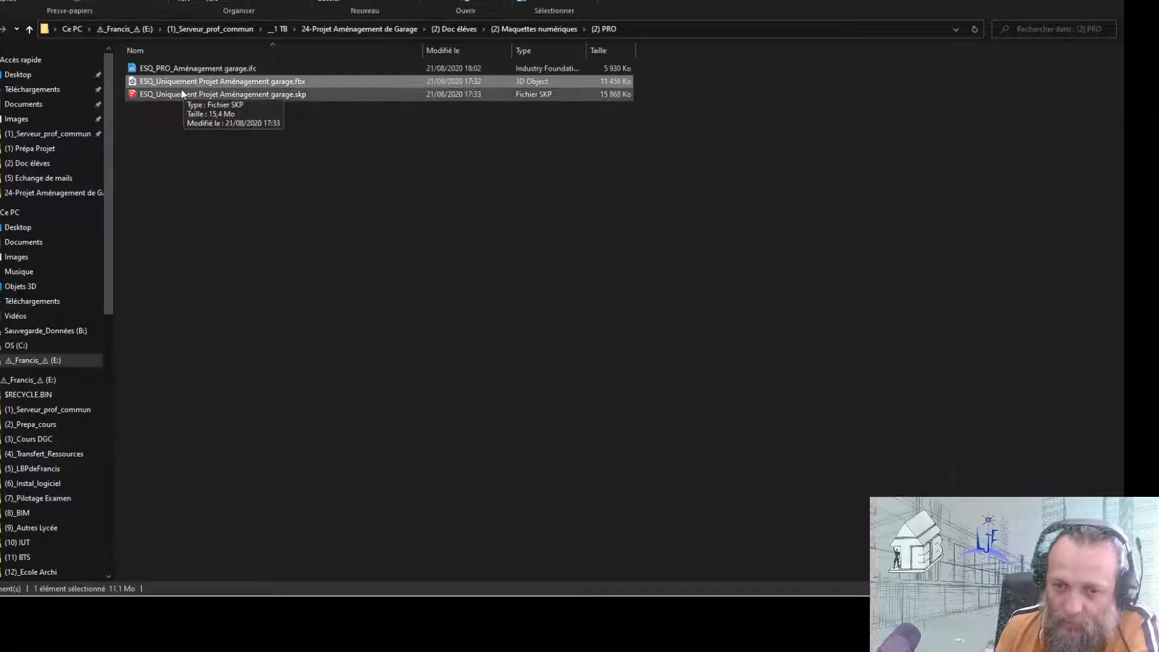
left_click(184, 96)
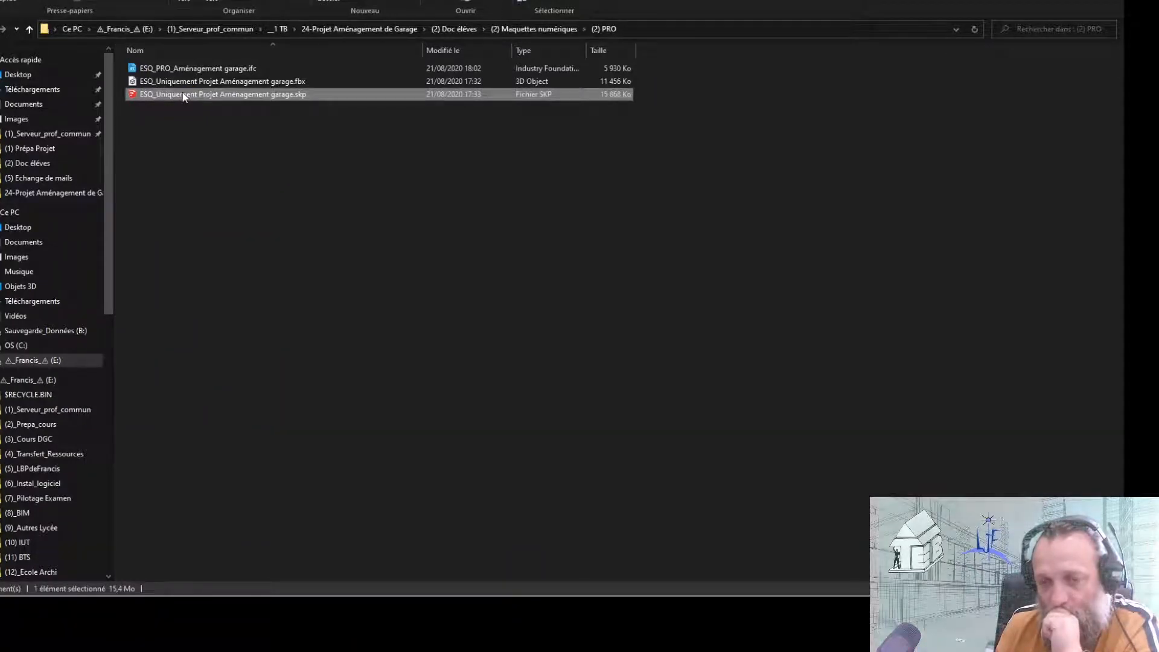
- Switch back to Twinmotion and try to hide the garage's side wall MUR_EXT-001
left_click_drag(640, 0, 332, 280)
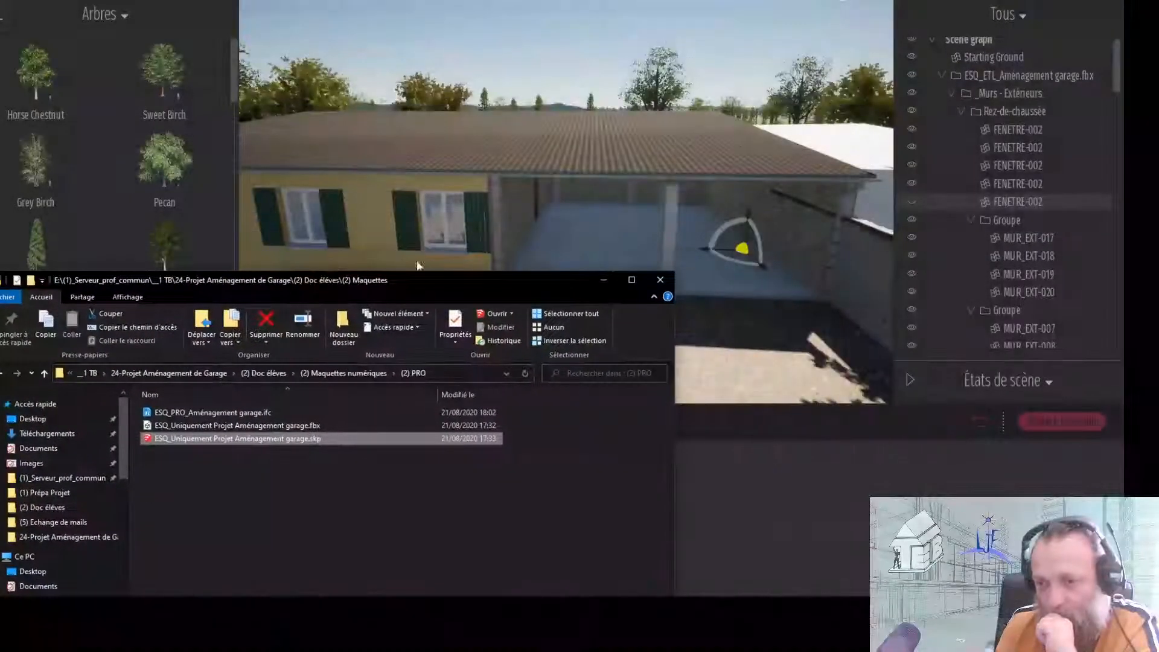
left_click(789, 234)
left_click(789, 233)
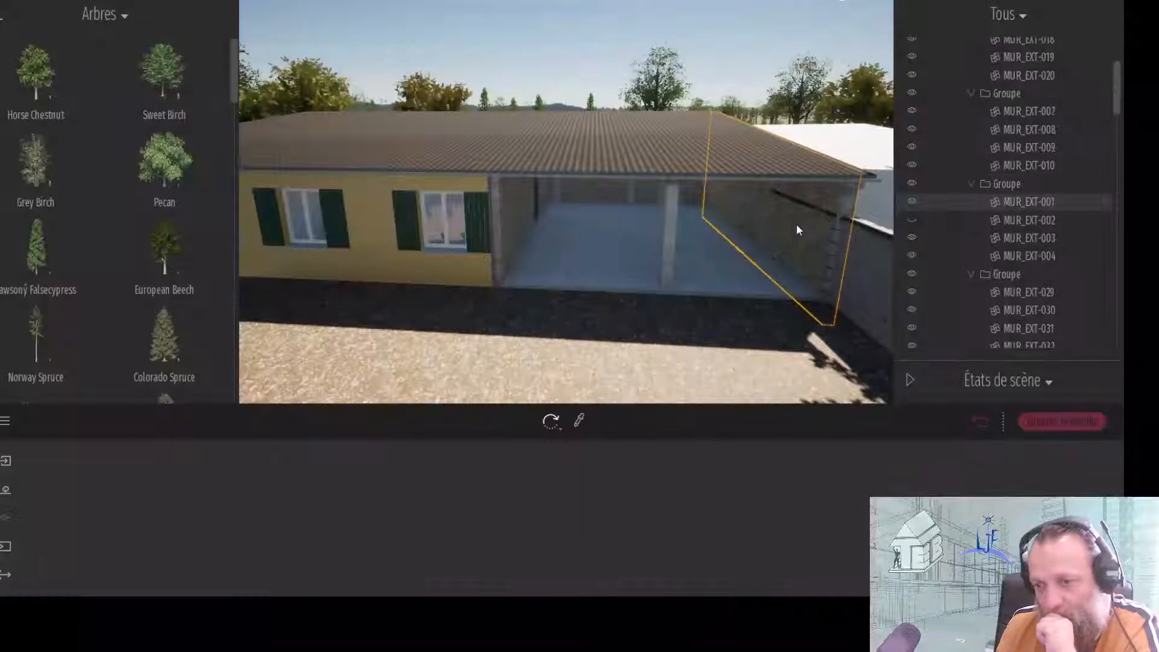
left_click(911, 201)
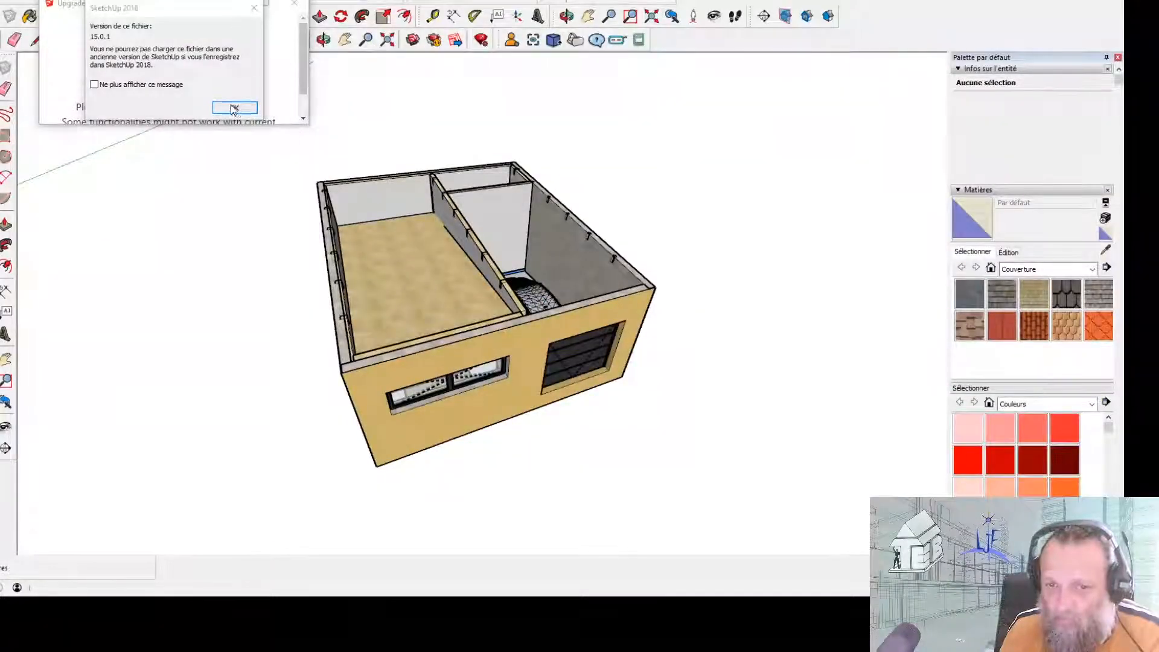
- Switch to the project model in SketchUp and dismiss the file version, software update and plugin update notices
left_click(234, 107)
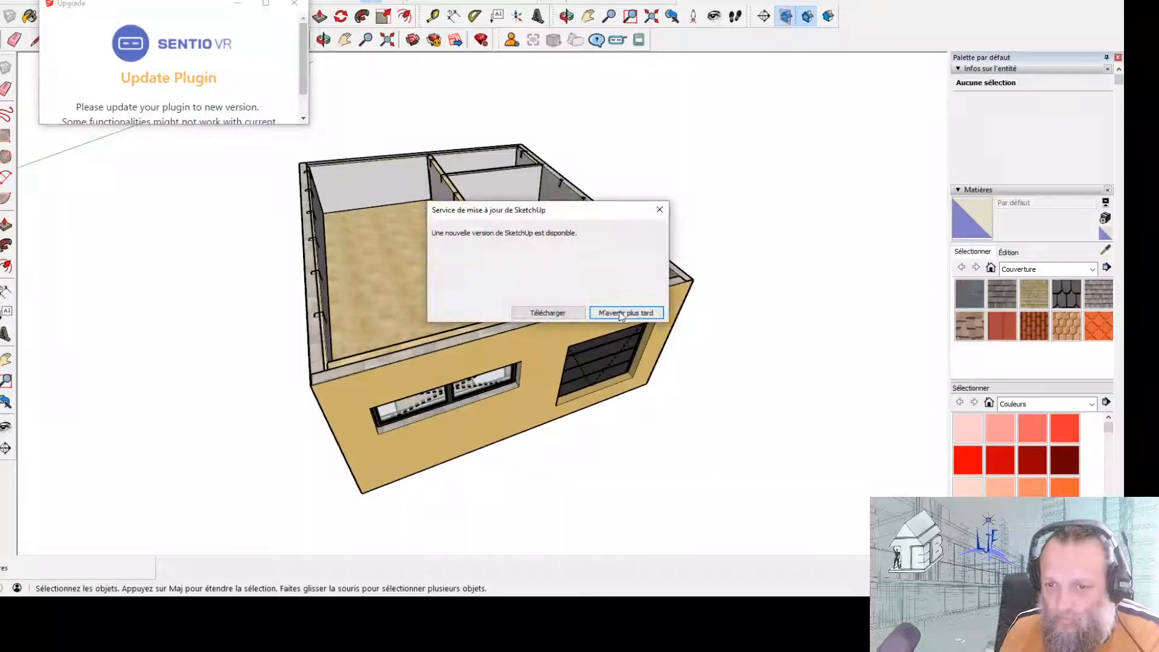
left_click(624, 313)
left_click(295, 4)
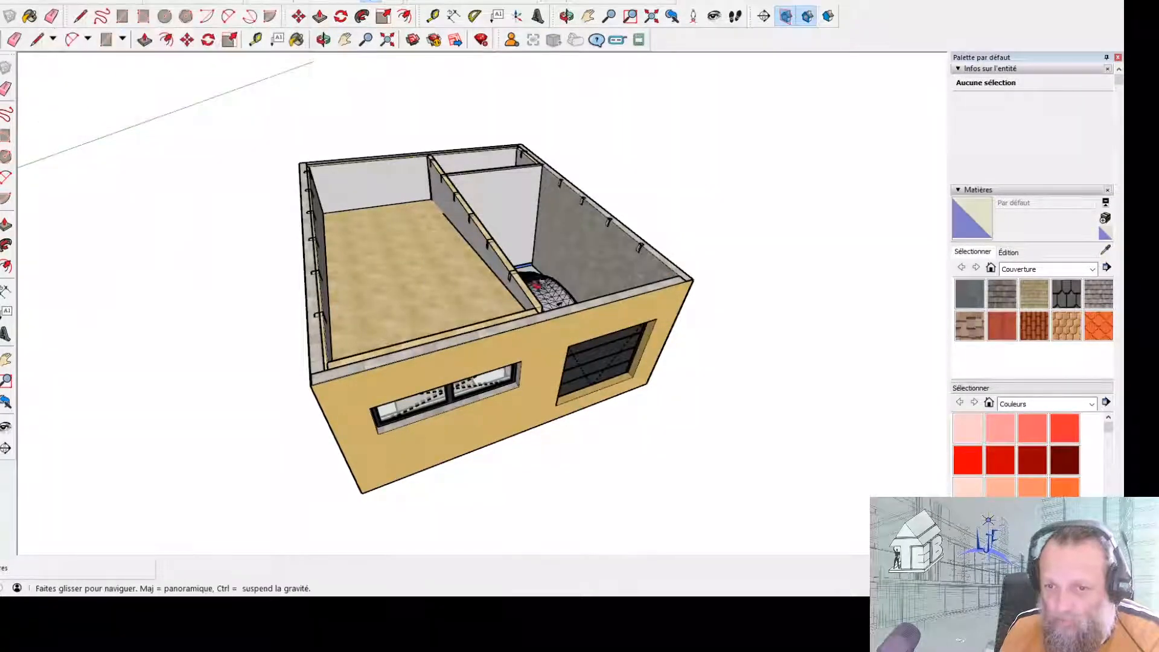
- Examine which outer walls of the garage the project-only model contains, from both sides
middle_click_drag(524, 303, 322, 230)
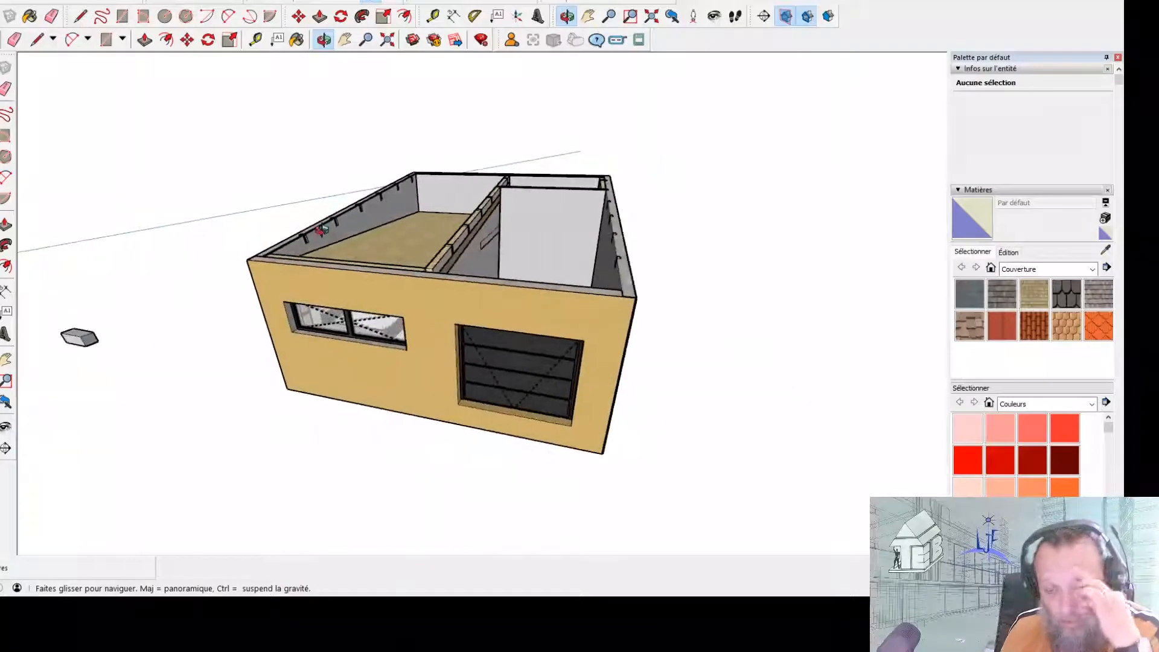
left_click(612, 271)
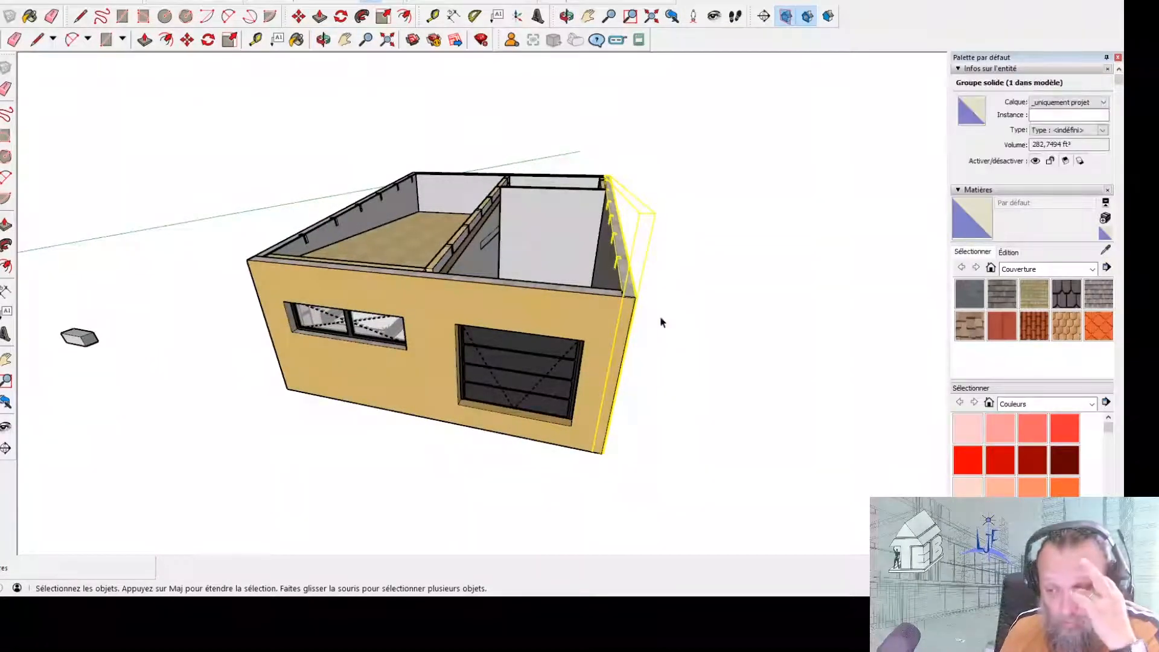
middle_click_drag(662, 323, 530, 305)
middle_click_drag(400, 240, 810, 274)
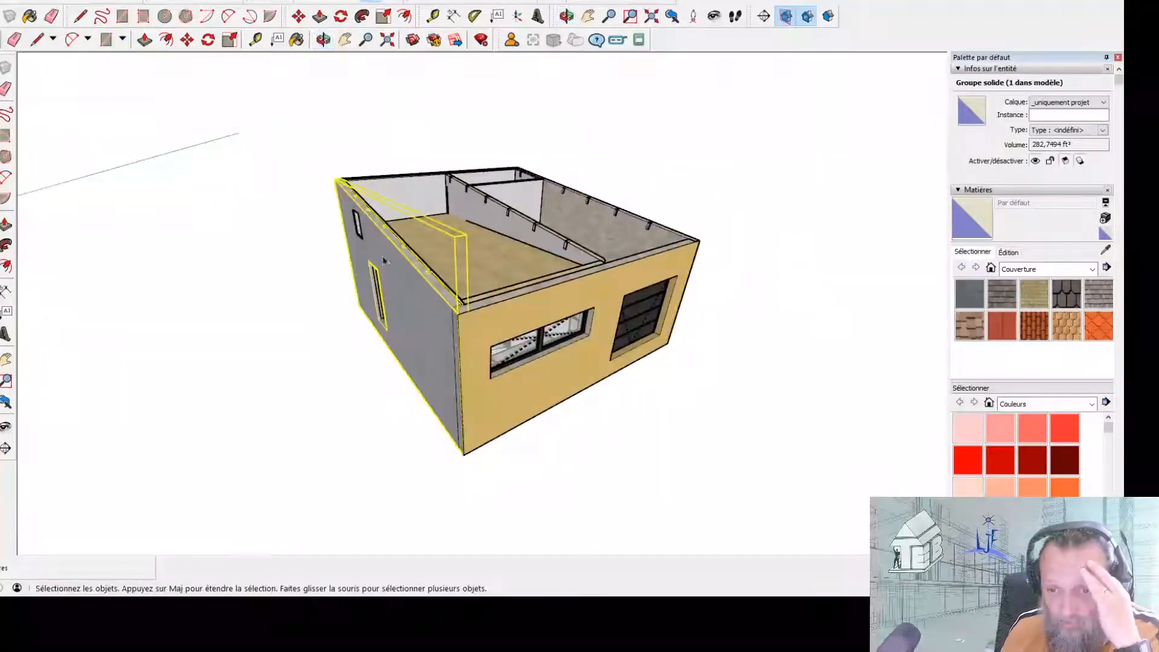
left_click(411, 195)
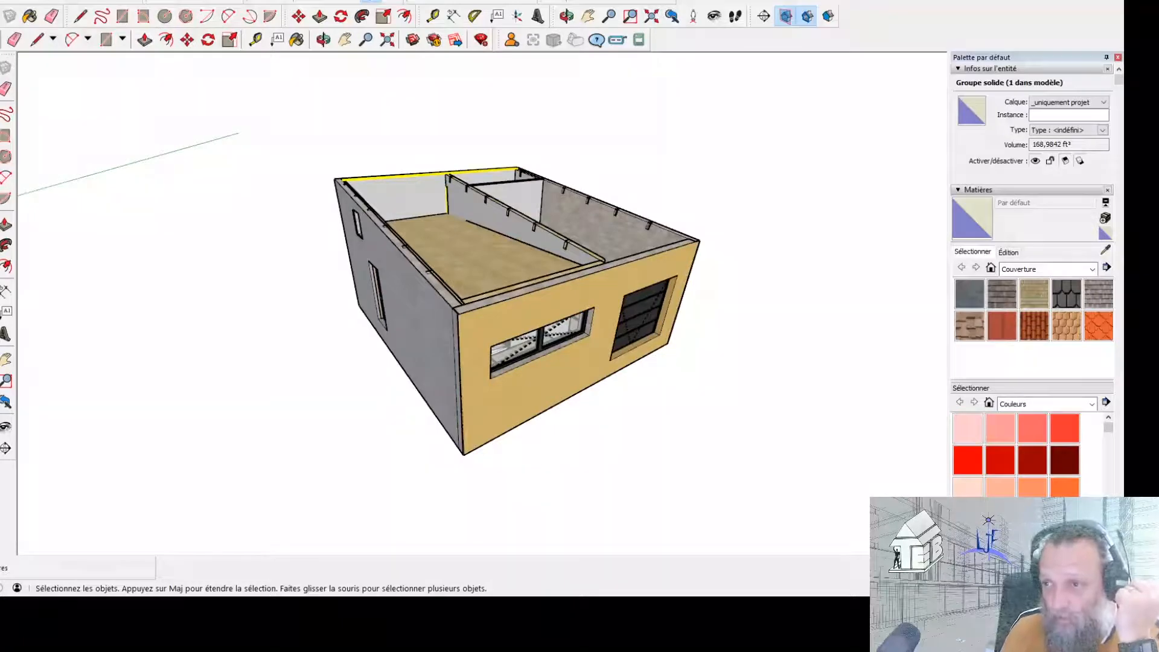
- Switch back to Twinmotion and hide the existing garage walls MUR_EXT-004, MUR_EXT-001 and MUR_EXT-003
left_click(1110, 1)
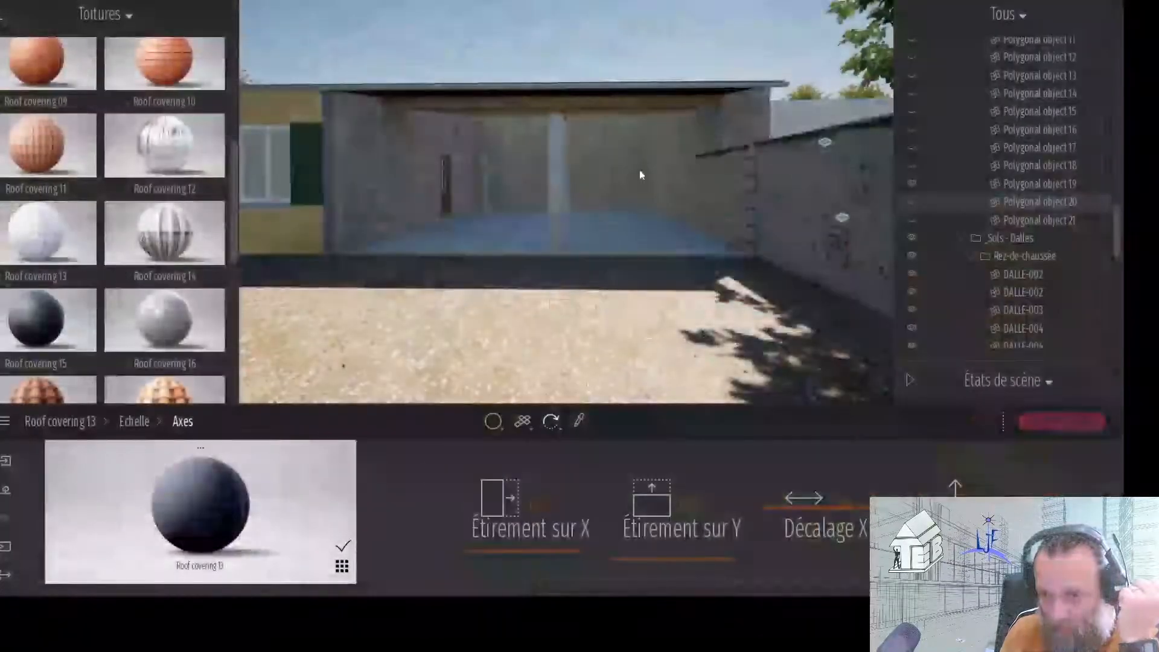
left_click(610, 168)
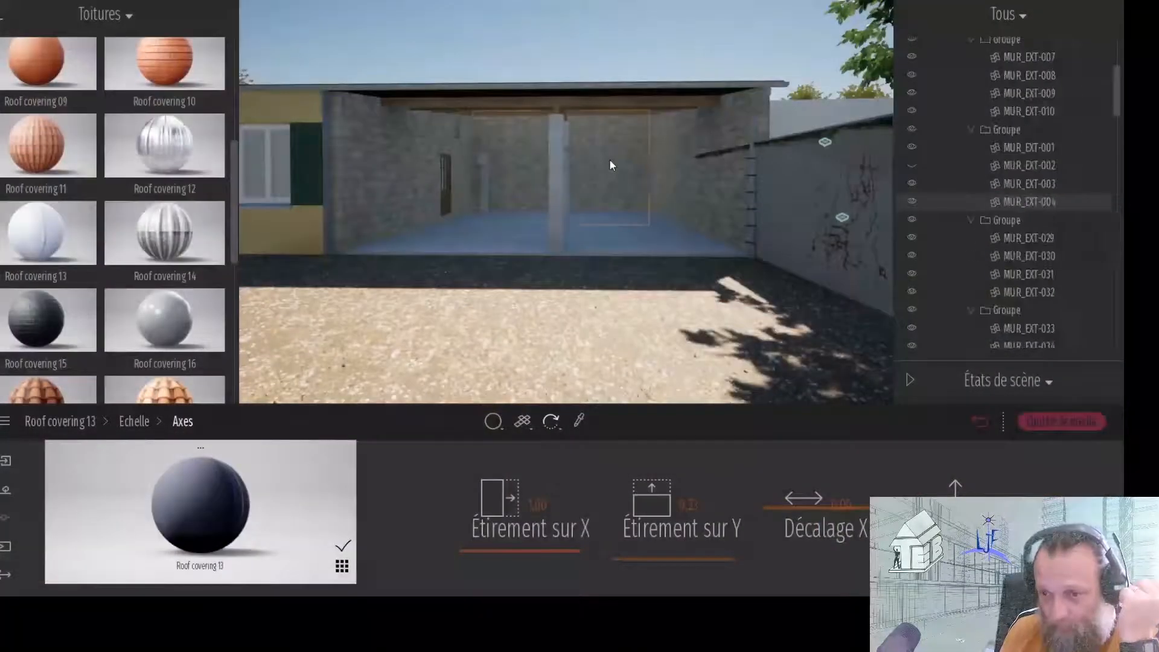
left_click(912, 201)
left_click(686, 152)
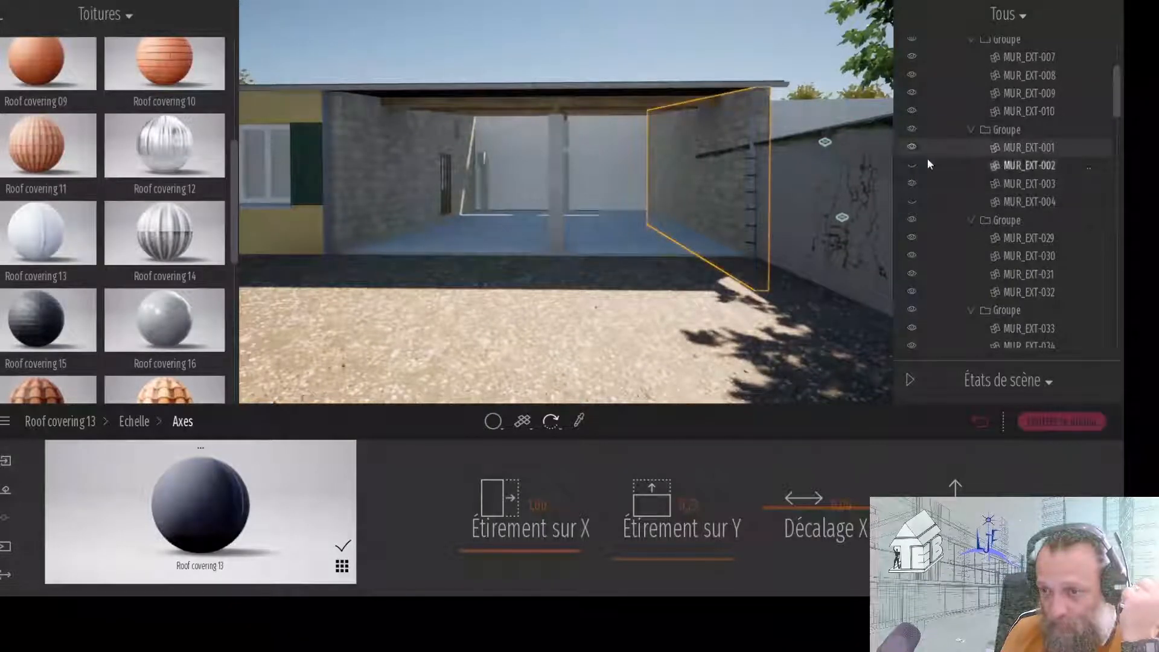
left_click(912, 147)
left_click(401, 156)
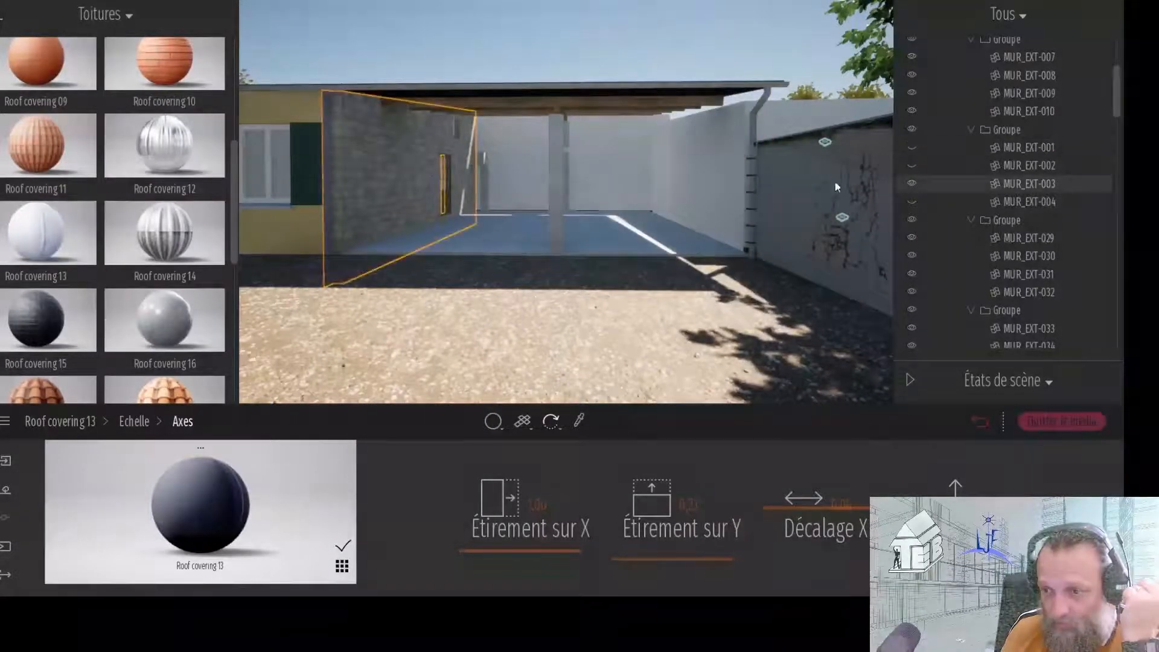
left_click(913, 183)
- Hide the remaining door PORTE-004 standing inside the garage
middle_click_drag(636, 186, 658, 121, "shift")
middle_click_drag(699, 182, 692, 177)
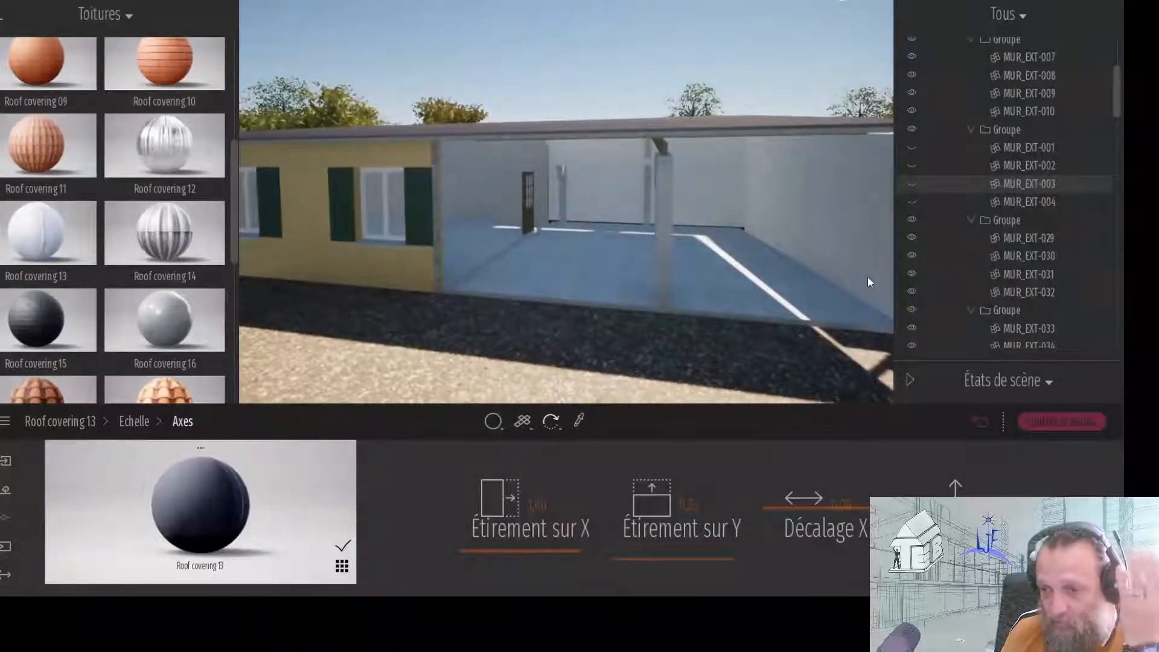
left_click(529, 216)
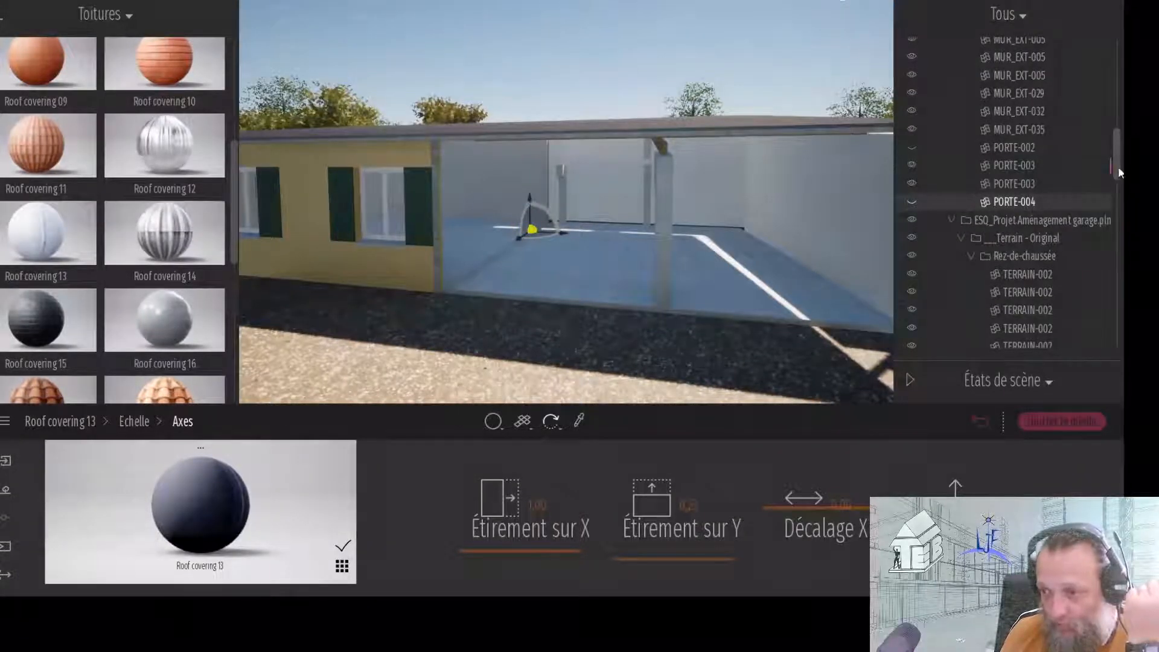
- Rename the scene state Sans les murs as Sans le projet and refresh it with the current object visibility
left_click_drag(1119, 168, 1120, 339)
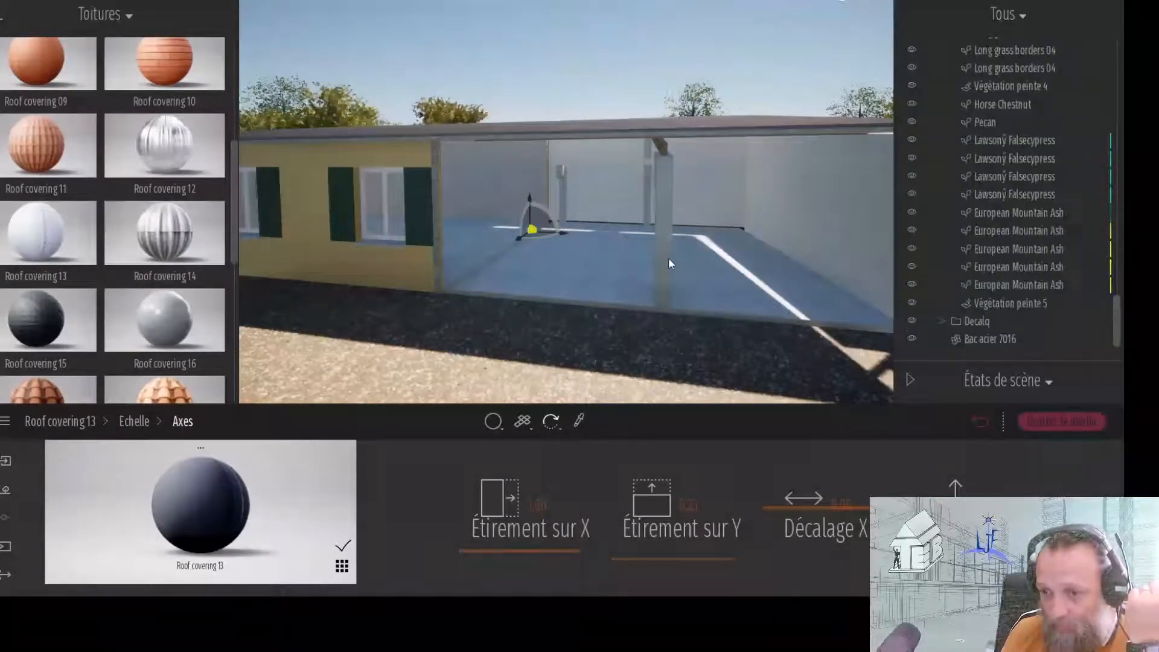
left_click(908, 379)
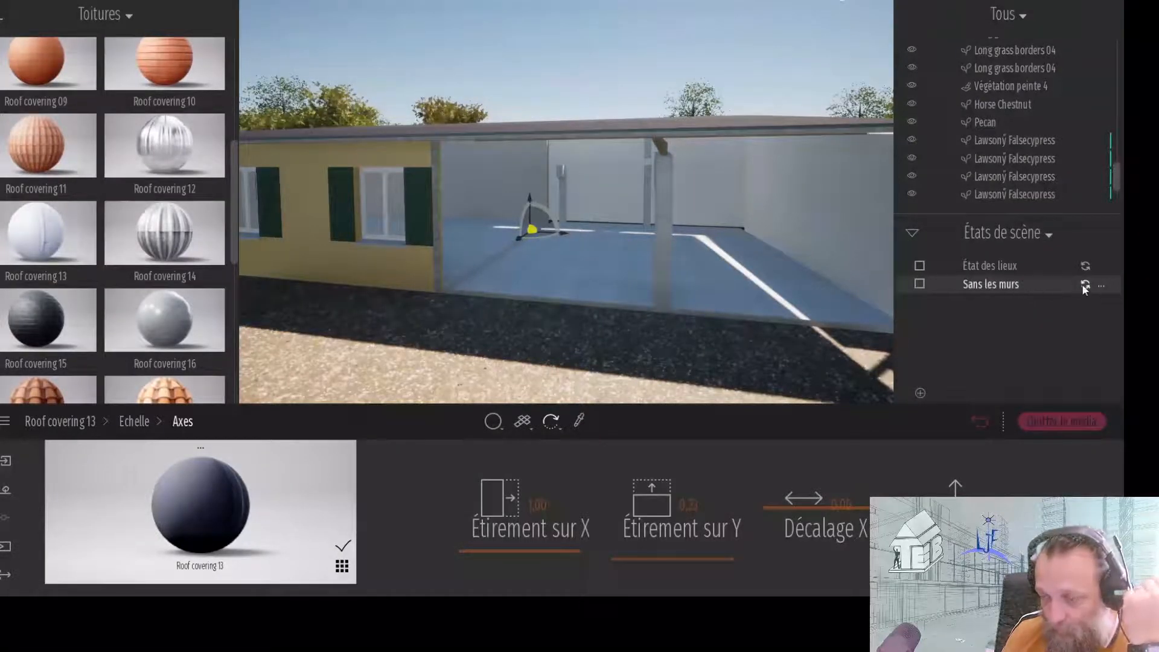
right_click(1028, 281)
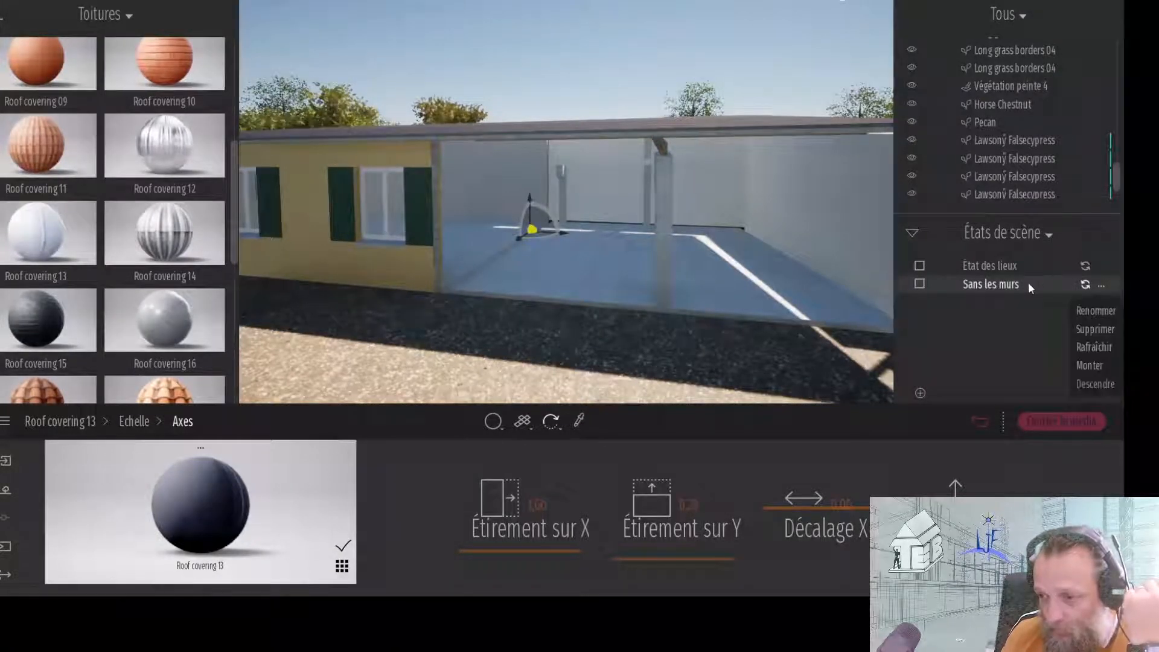
left_click(1082, 315)
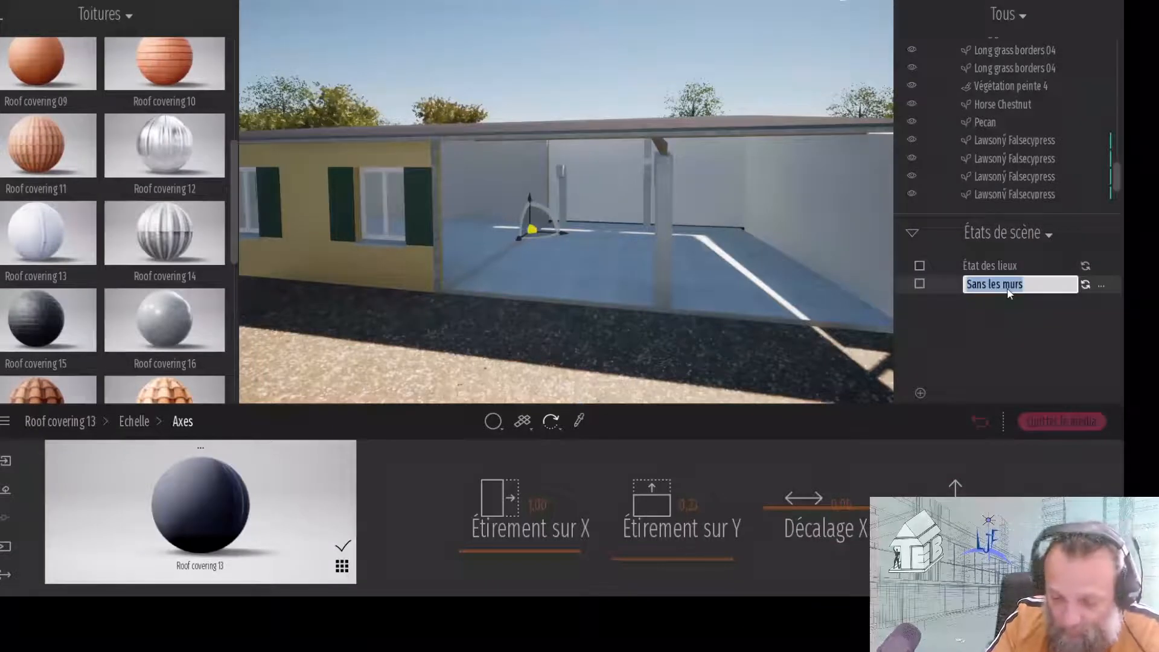
key("BackSpace")
type("Sans")
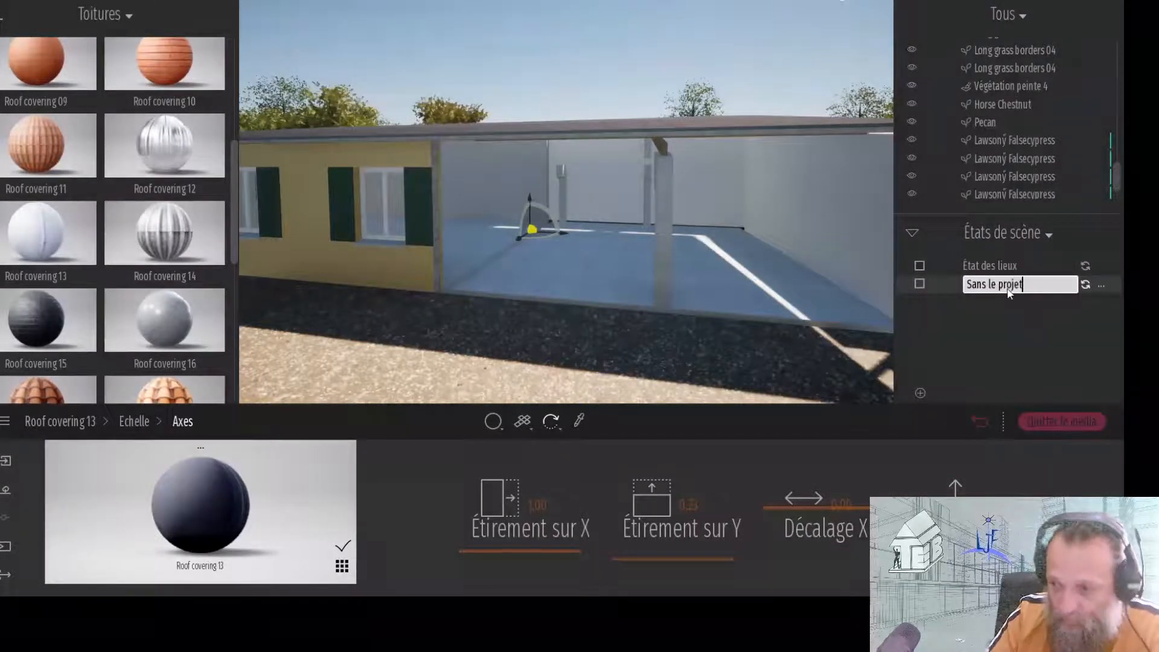
left_click(1085, 286)
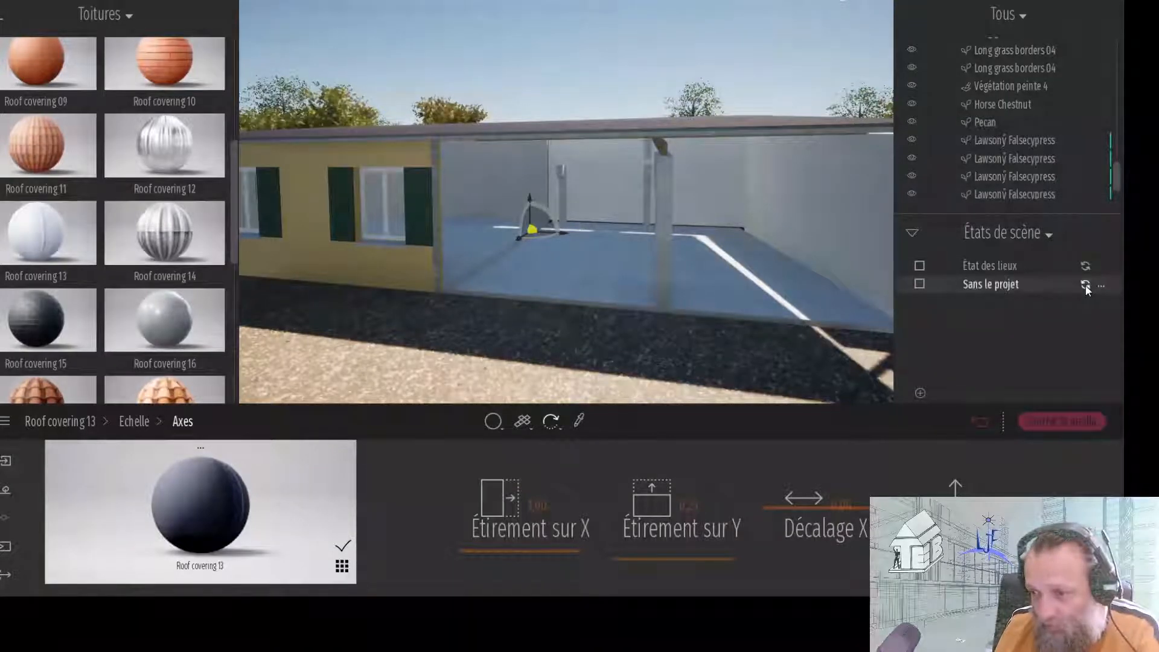
- Compare the garage in the État des lieux and Sans le projet scene states and inspect its opened side
left_click(1010, 265)
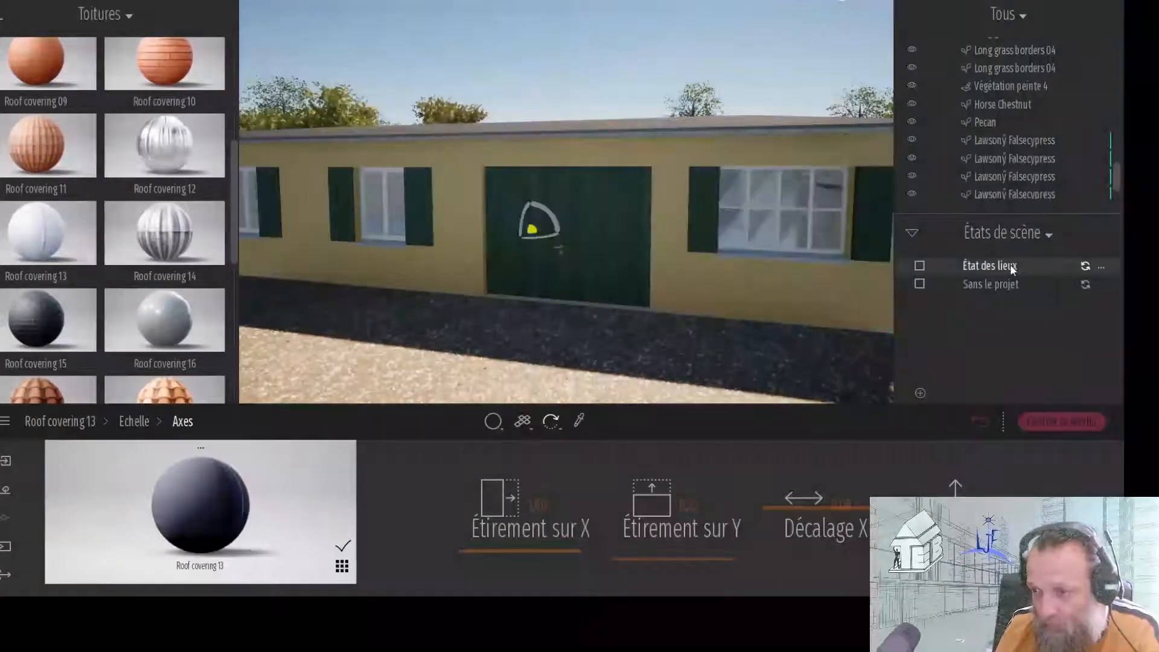
left_click(1009, 284)
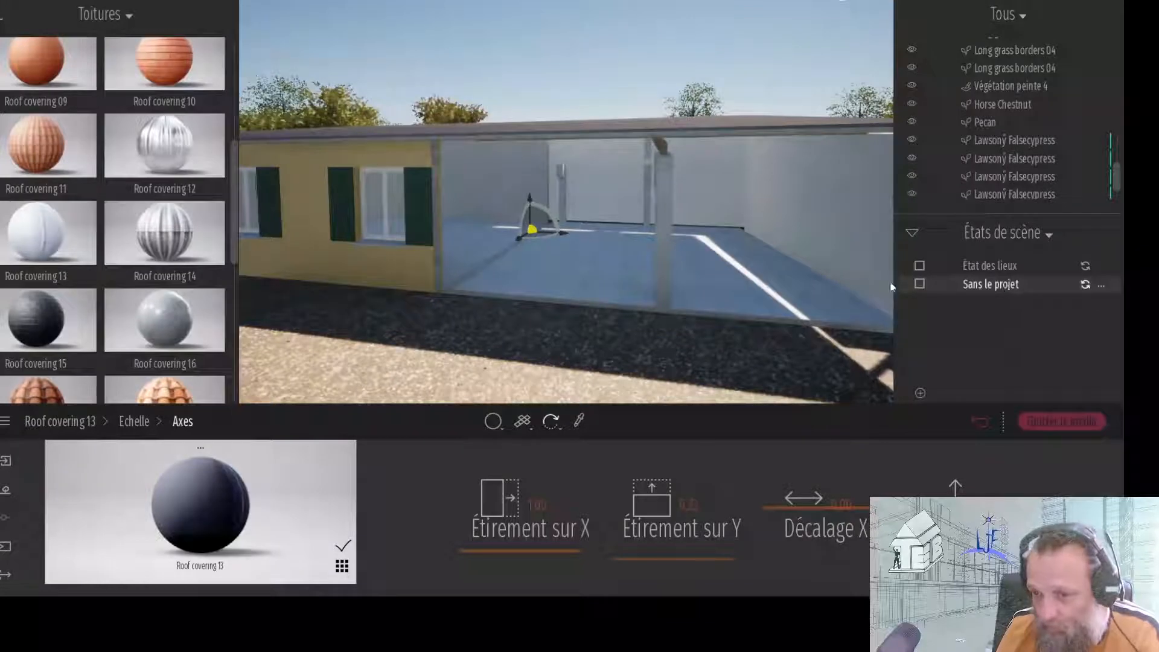
middle_click_drag(741, 263, 600, 272)
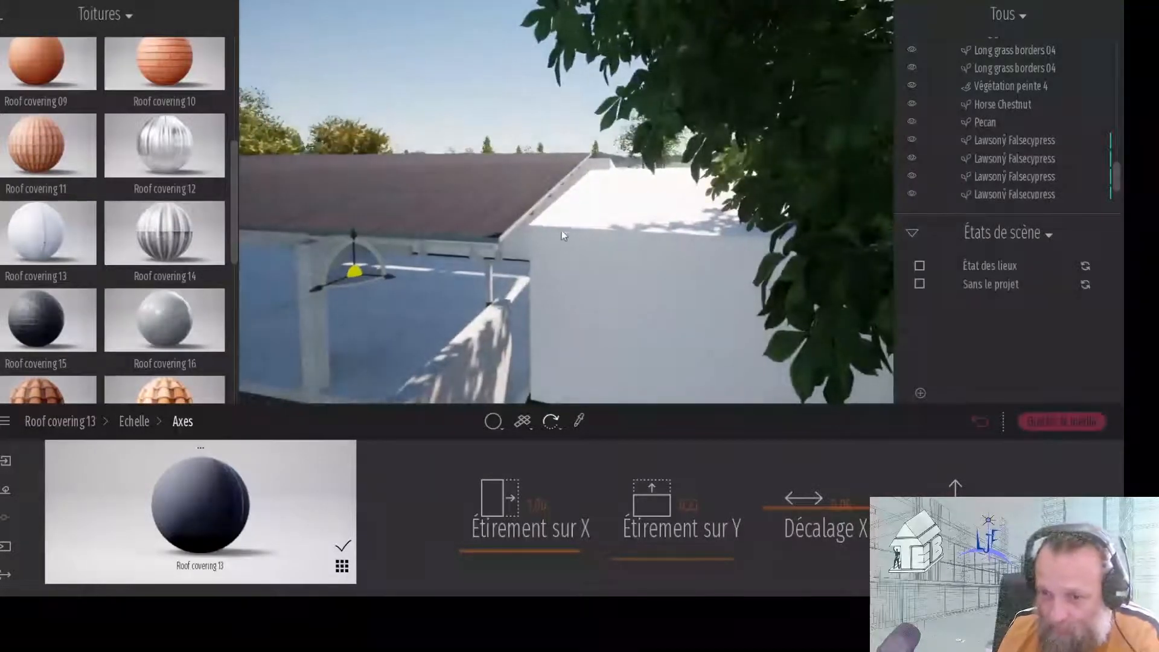
middle_click_drag(563, 235, 744, 166)
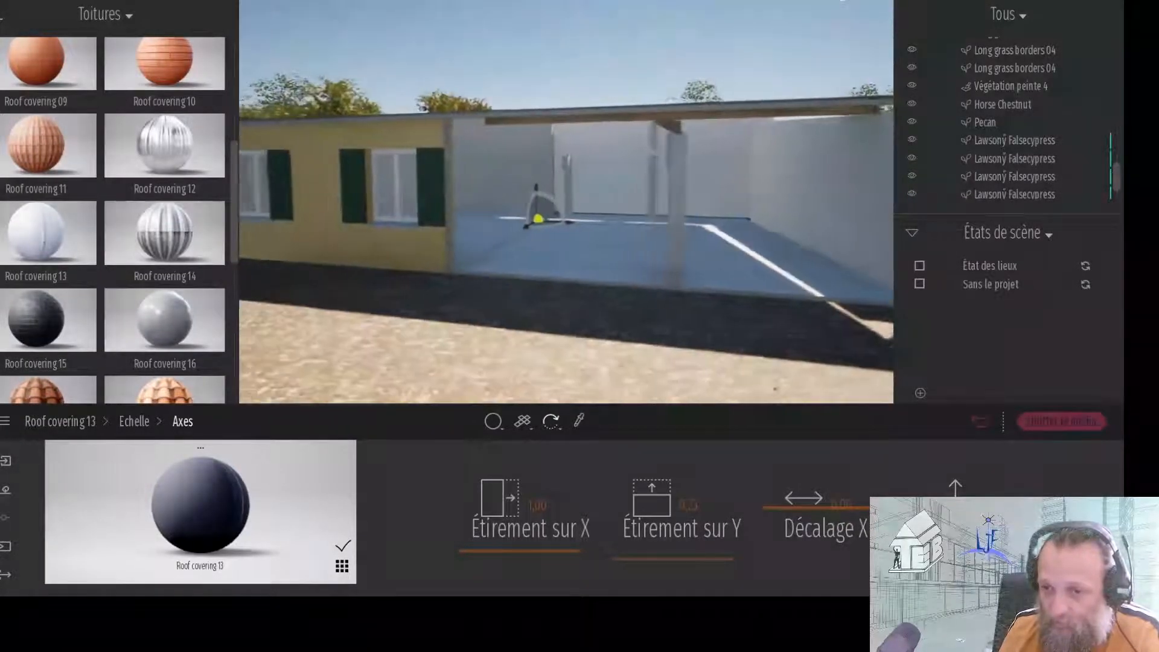
middle_click_drag(564, 255, 571, 255)
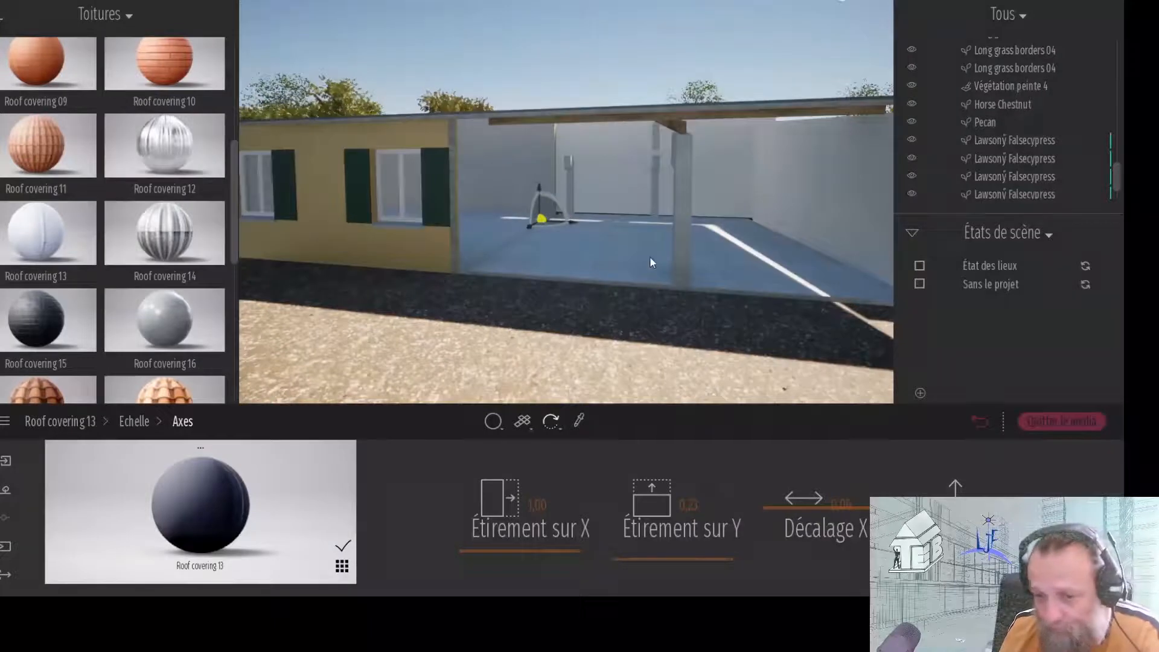
- Start a geometry import and choose the FBX file ESQ_Uniquement Projet Aménagement as its source
left_click(5, 461)
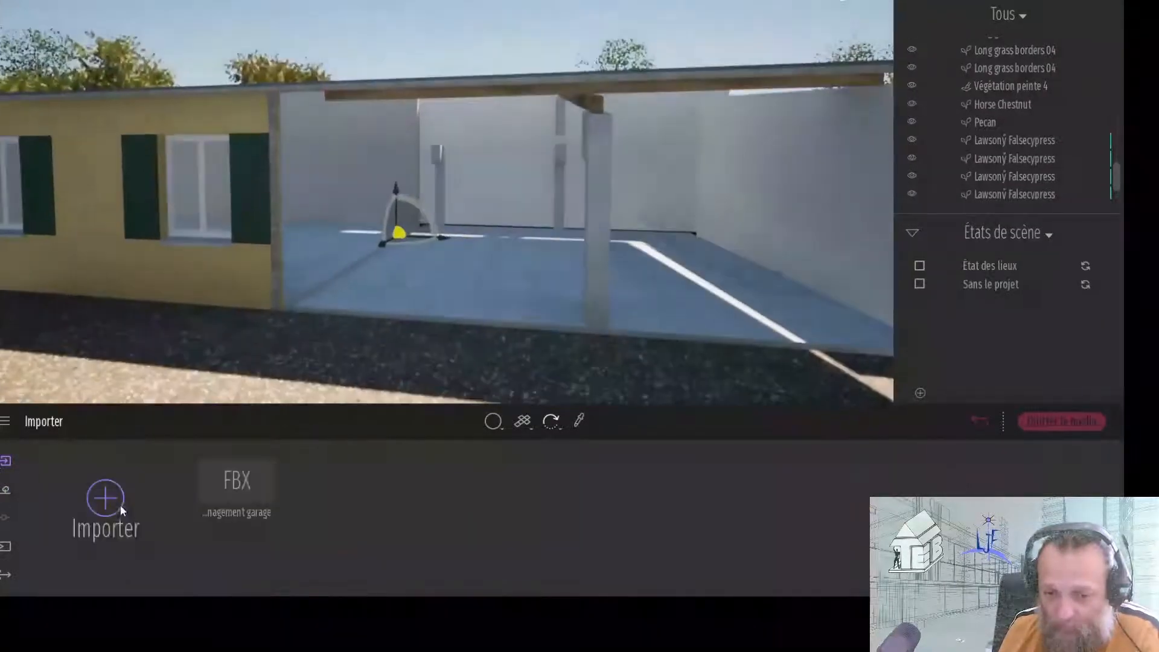
left_click(116, 509)
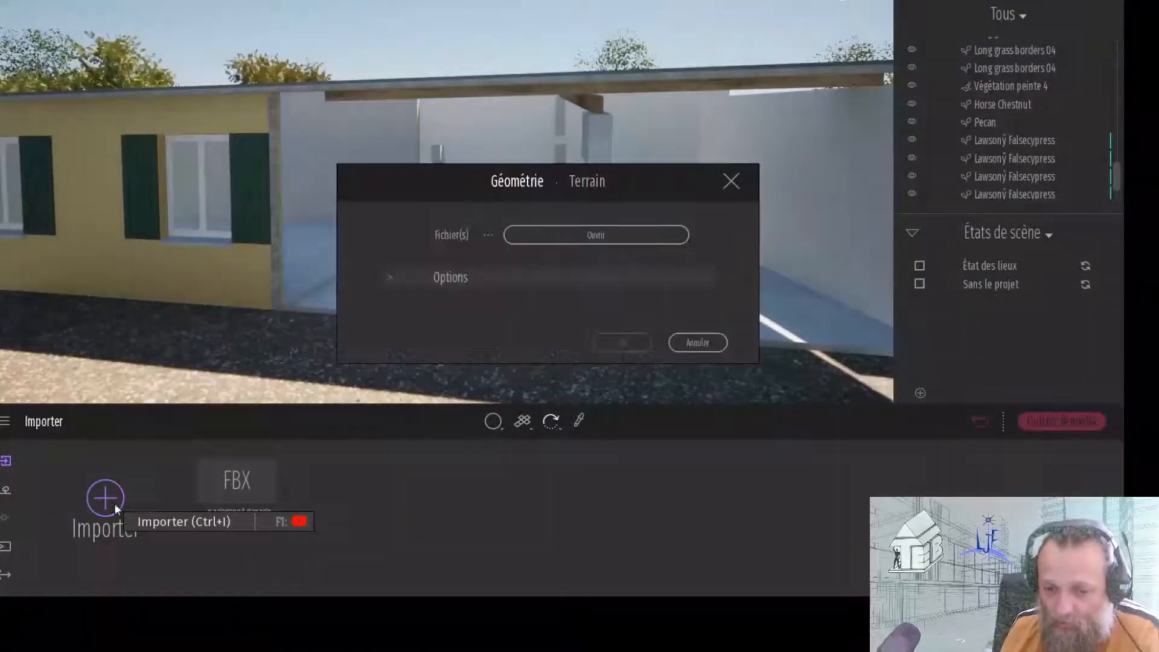
left_click(554, 236)
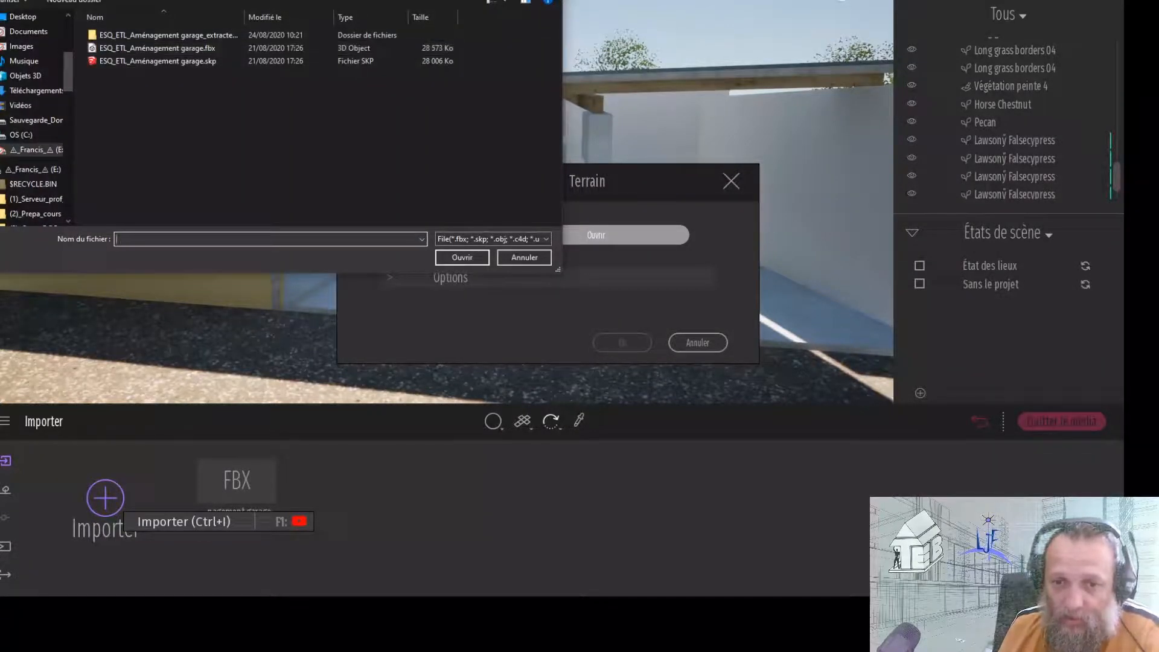
double_click(122, 36)
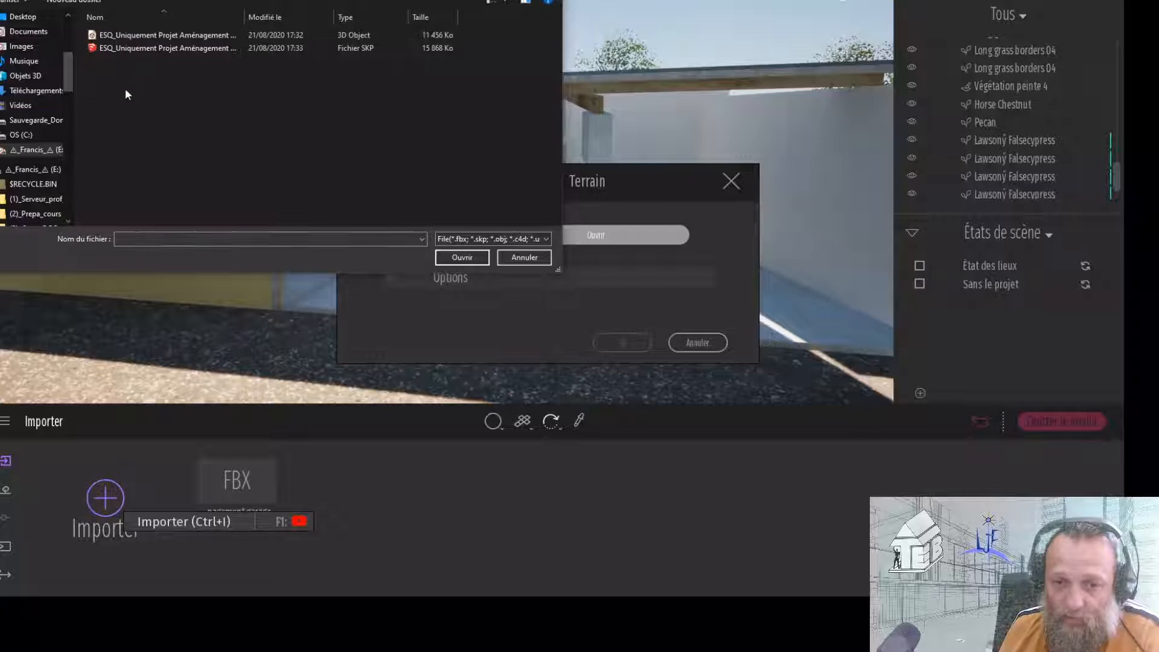
left_click(146, 35)
left_click(462, 257)
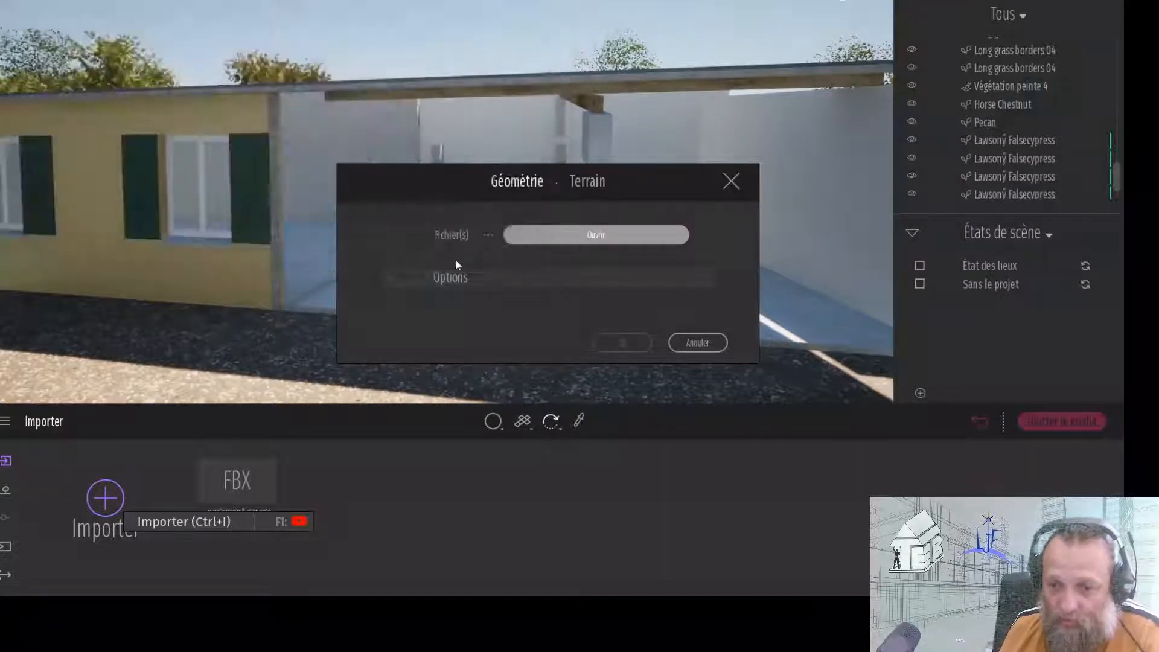
- Import the project model with Garder la hiérarchie, using the scene's materials for all material conflicts
left_click(387, 277)
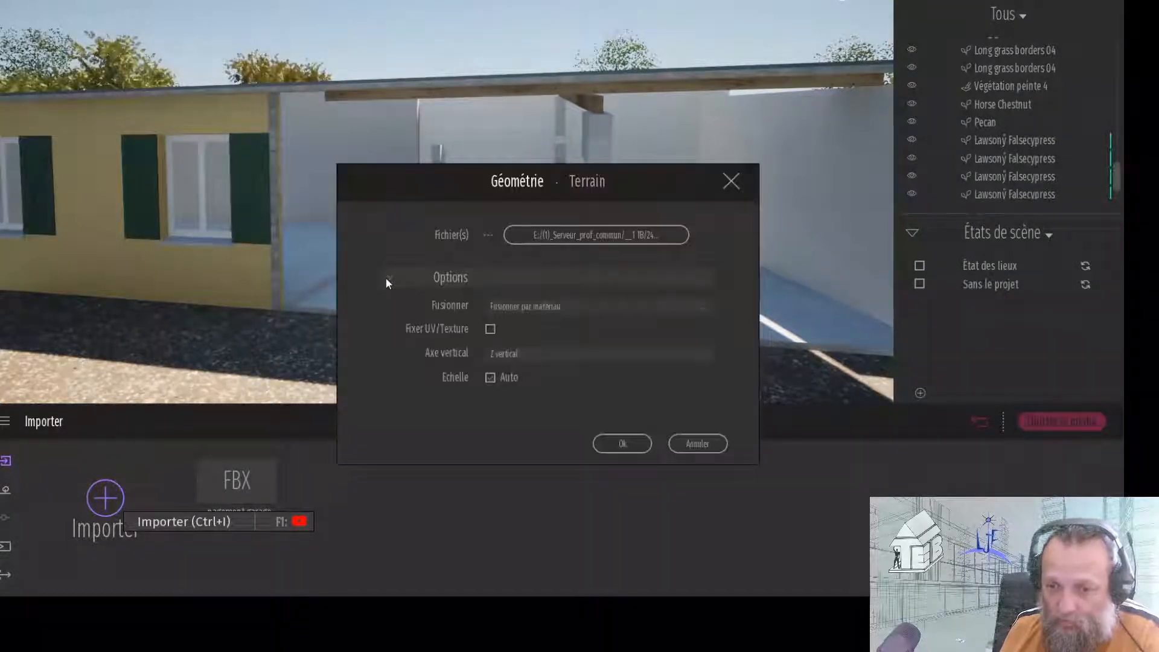
left_click(520, 306)
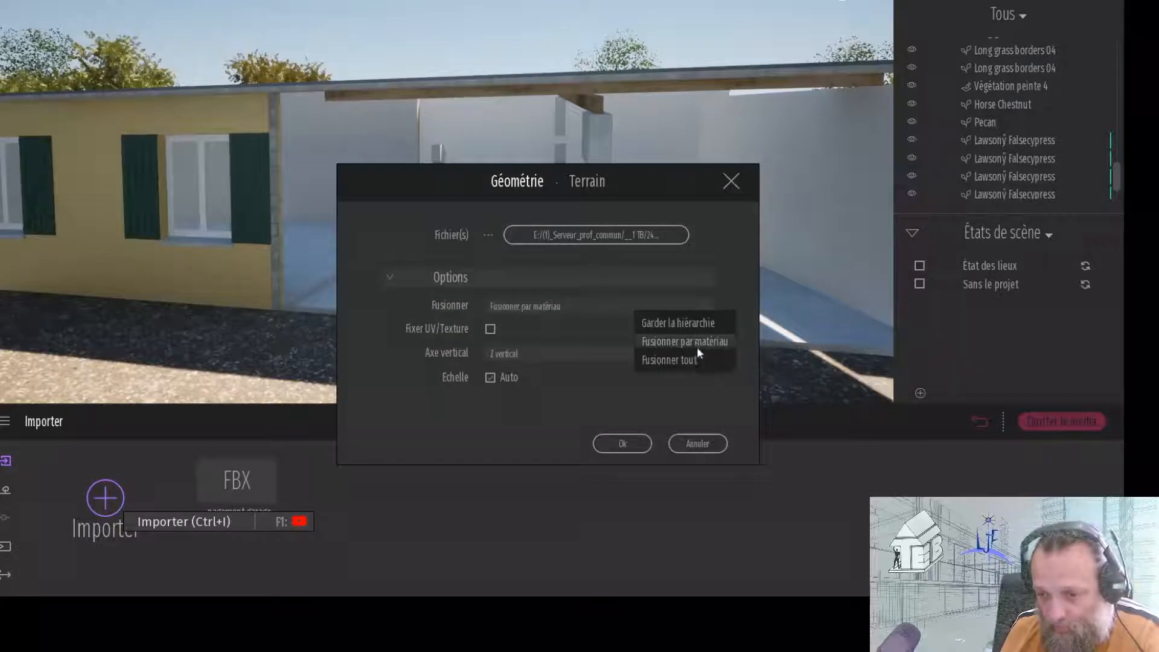
left_click(694, 327)
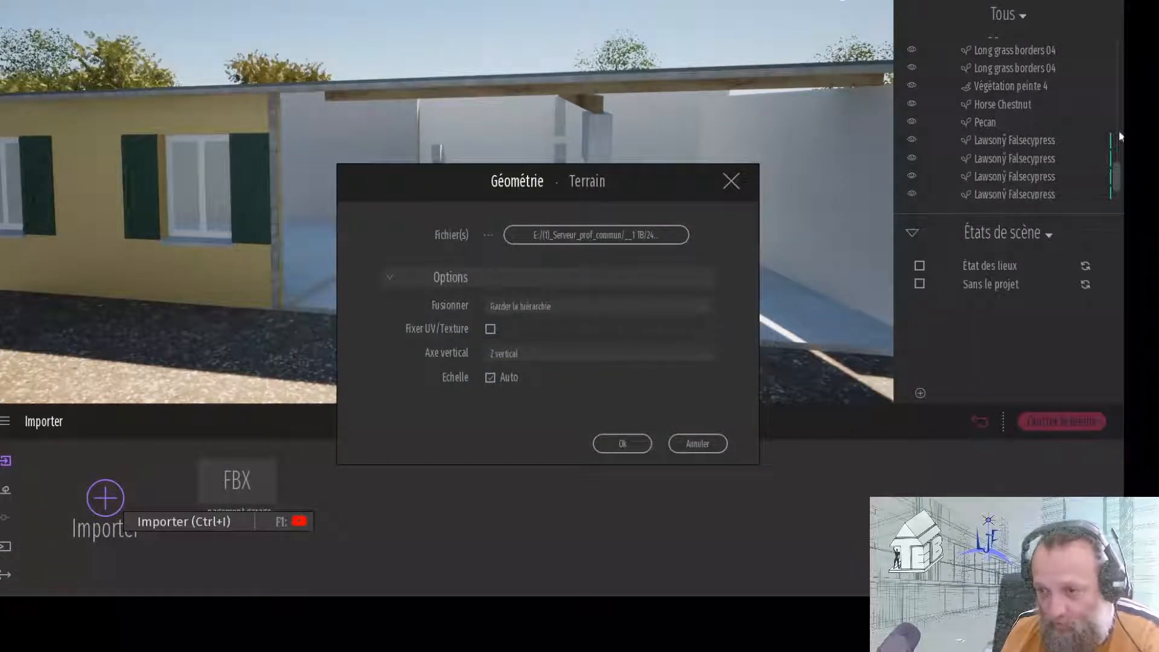
left_click(633, 450)
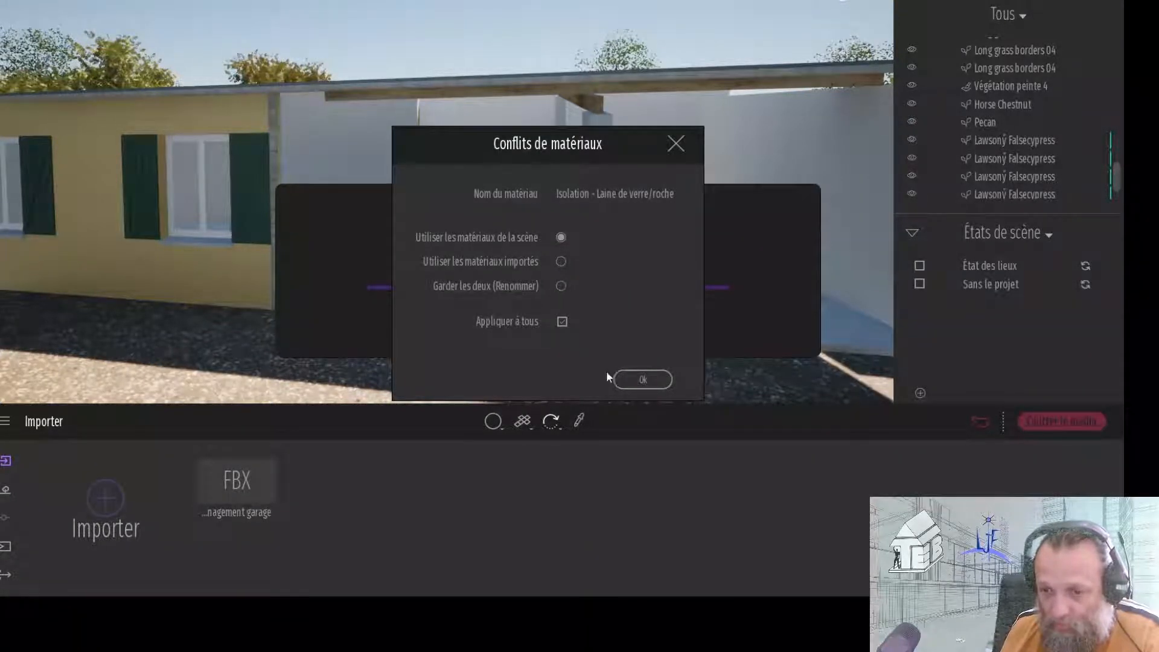
left_click(628, 380)
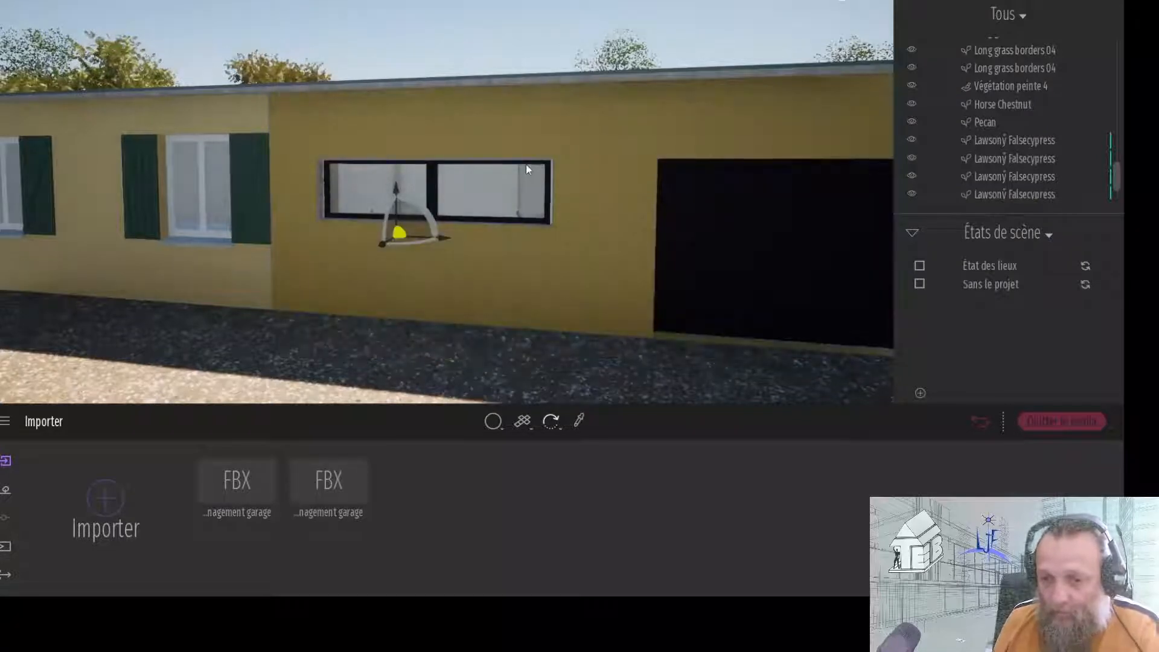
- Inspect the imported garage front from near and far, and check the project preparation tasks on the PDF assignment sheet
middle_click_drag(465, 127, 473, 160)
right_click_drag(473, 159, 345, 87)
scroll(446, 169, "down", 3)
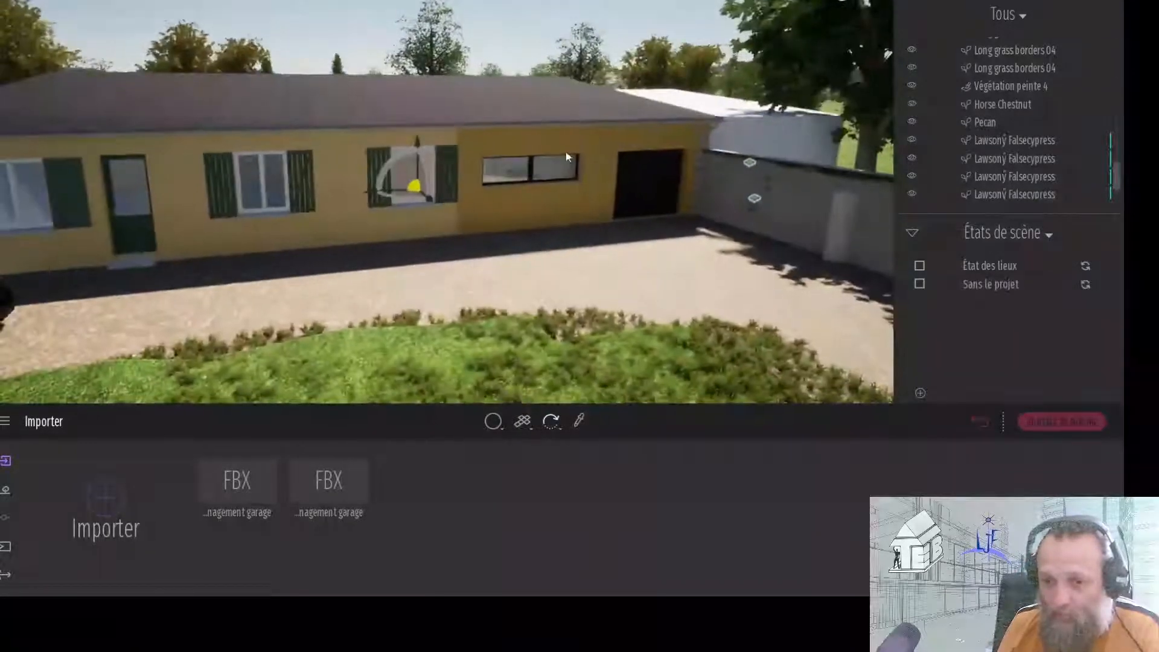
scroll(553, 151, "up", 3)
scroll(553, 154, "down", 3)
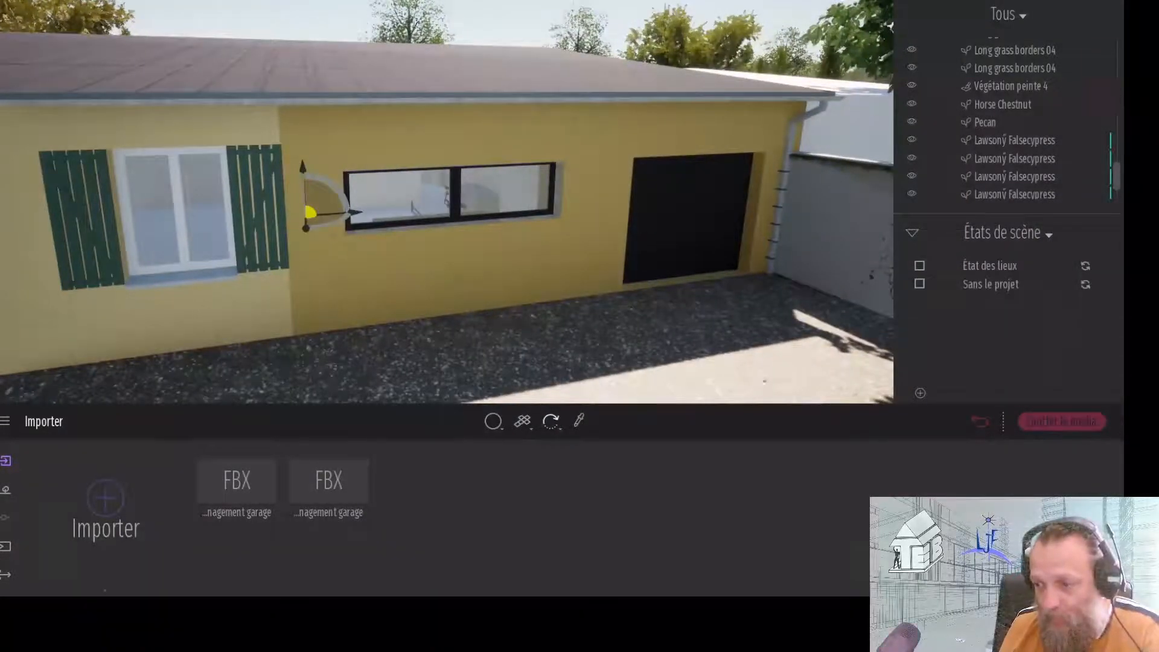
key("alt+Tab")
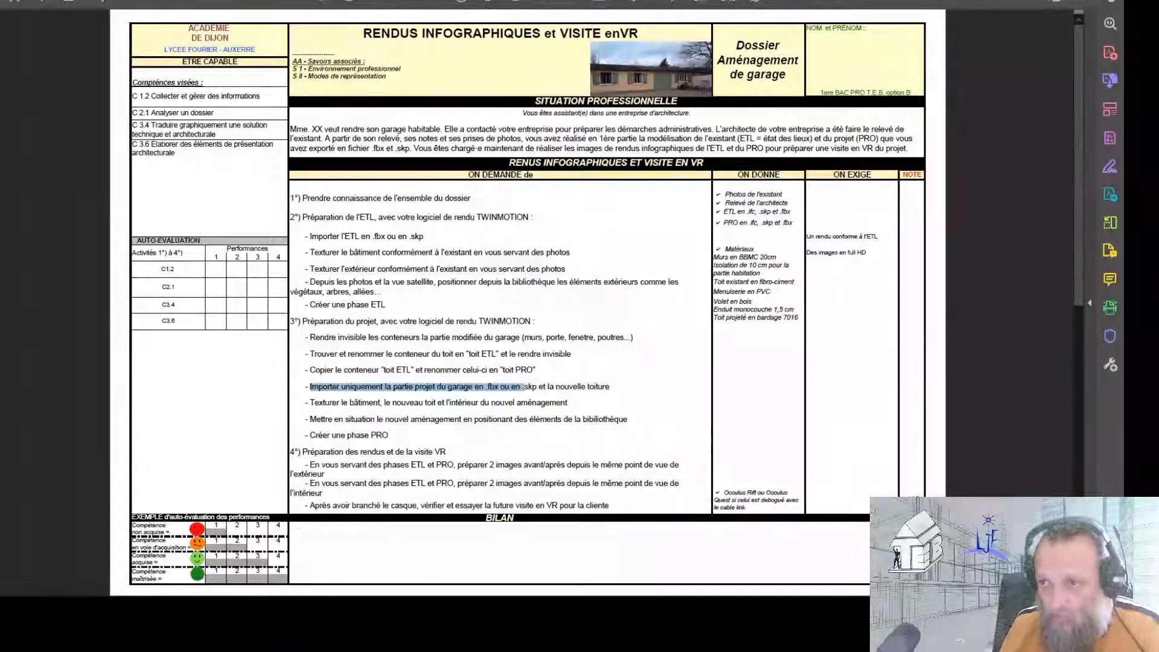
key("alt+Tab")
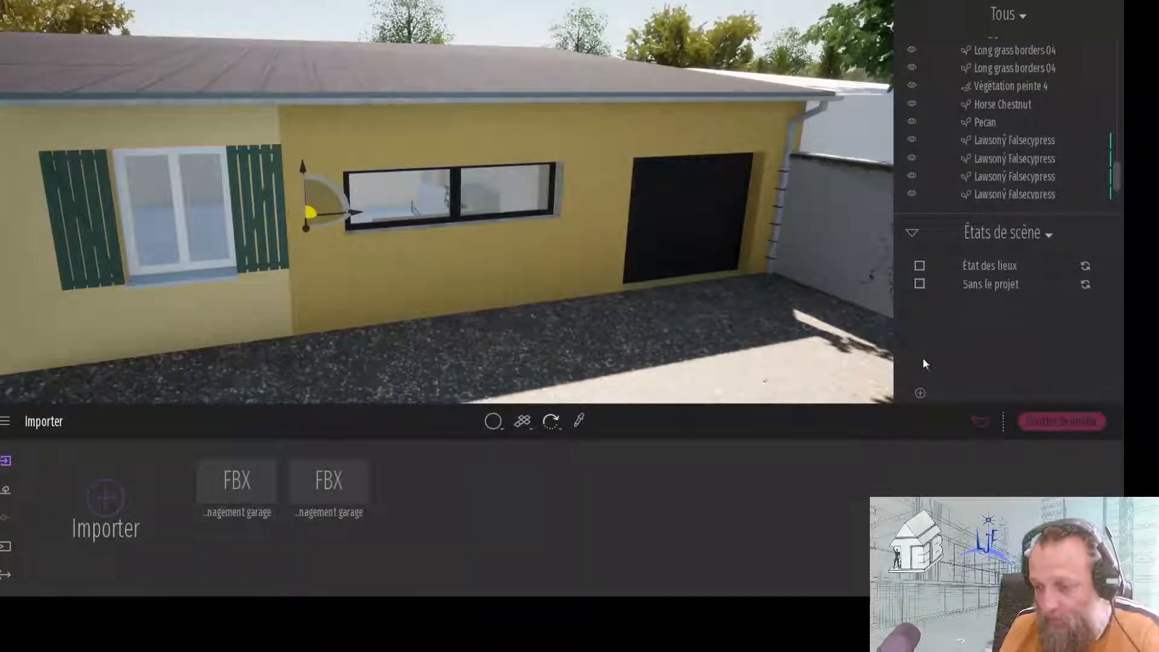
- Create a new scene state from the current scene and name it PRO
left_click(921, 393)
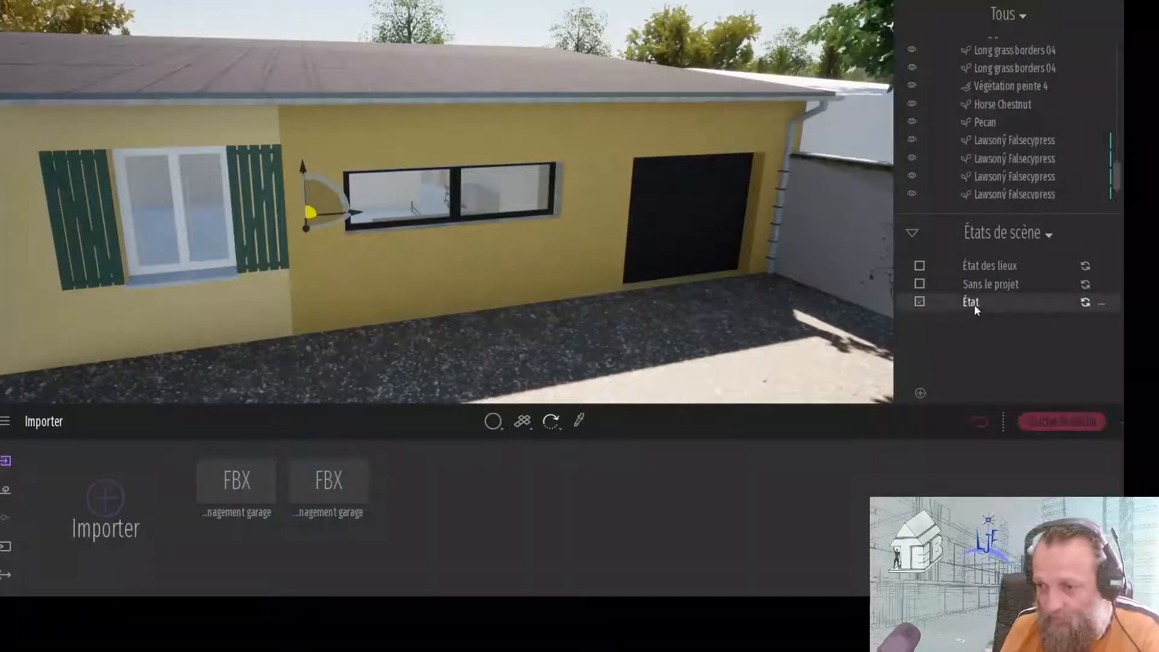
left_click(1103, 303)
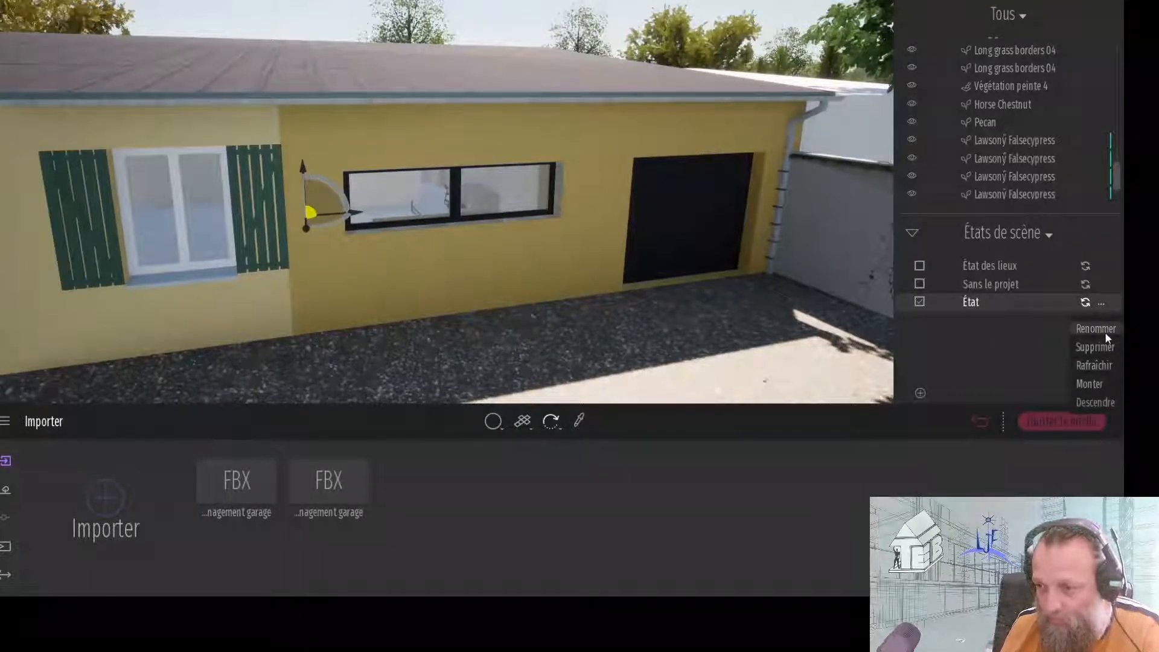
left_click(1106, 333)
type("PRO")
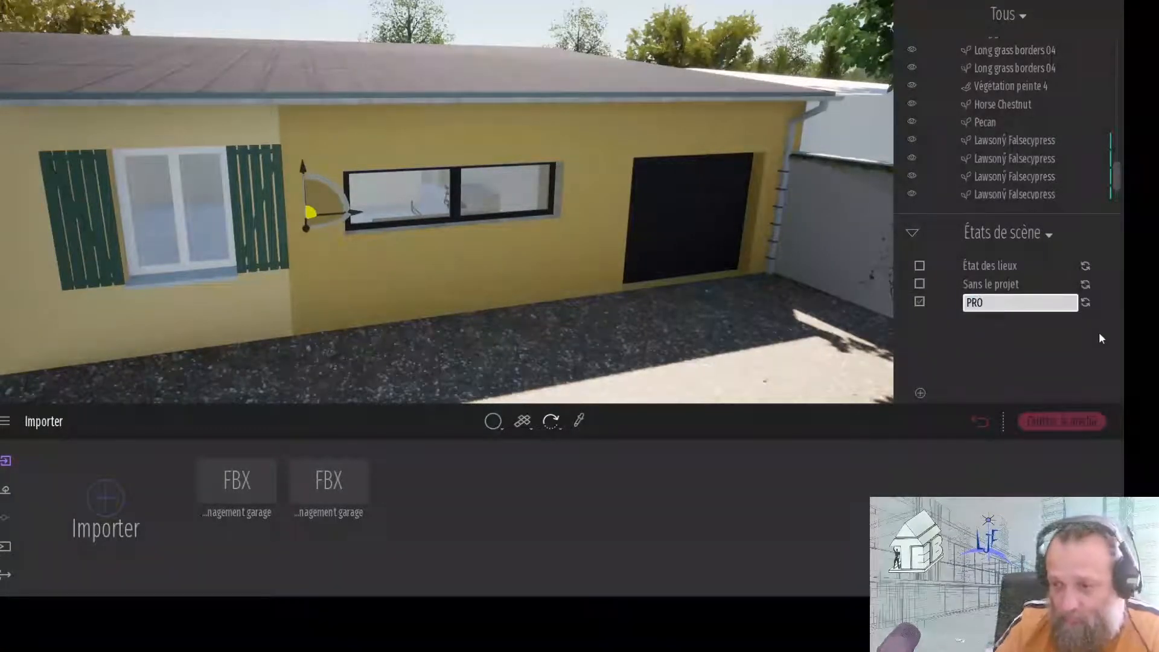
key("Return")
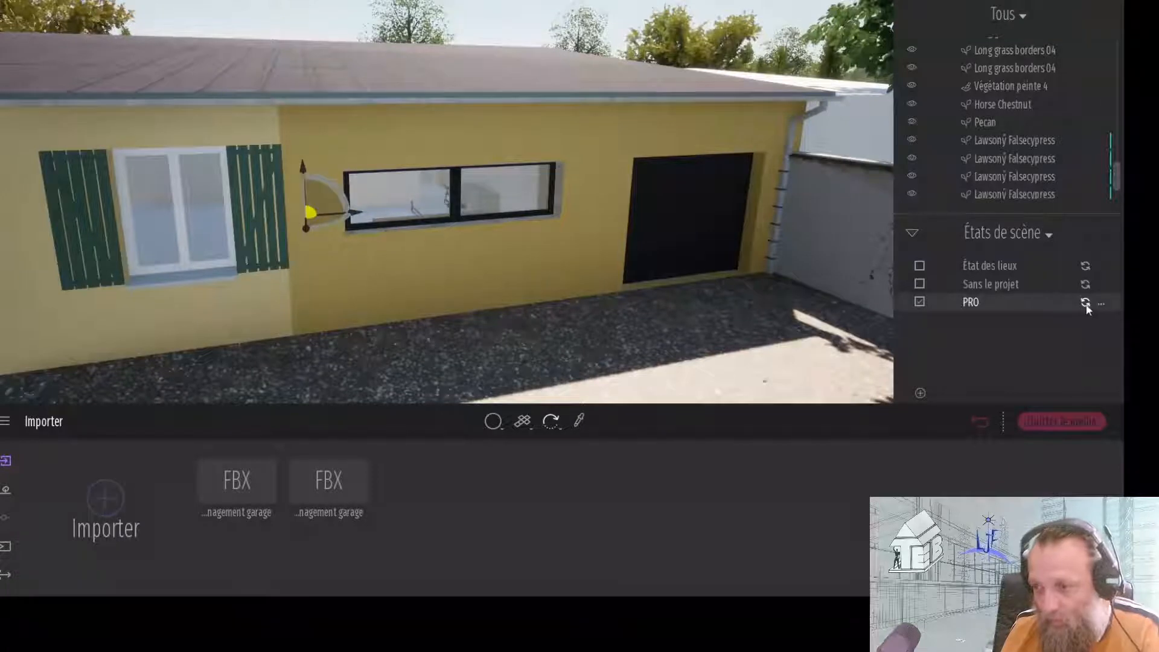
- Compare the État des lieux, Sans le projet and PRO scene states, ending on PRO
left_click(984, 262)
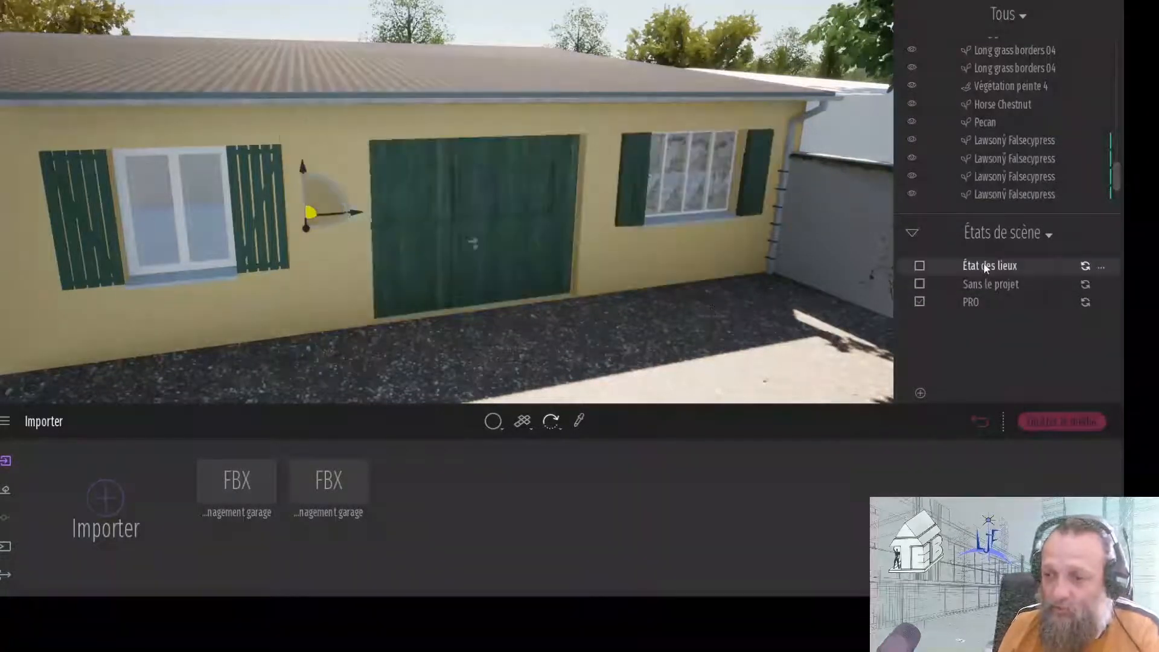
left_click(981, 284)
left_click(972, 303)
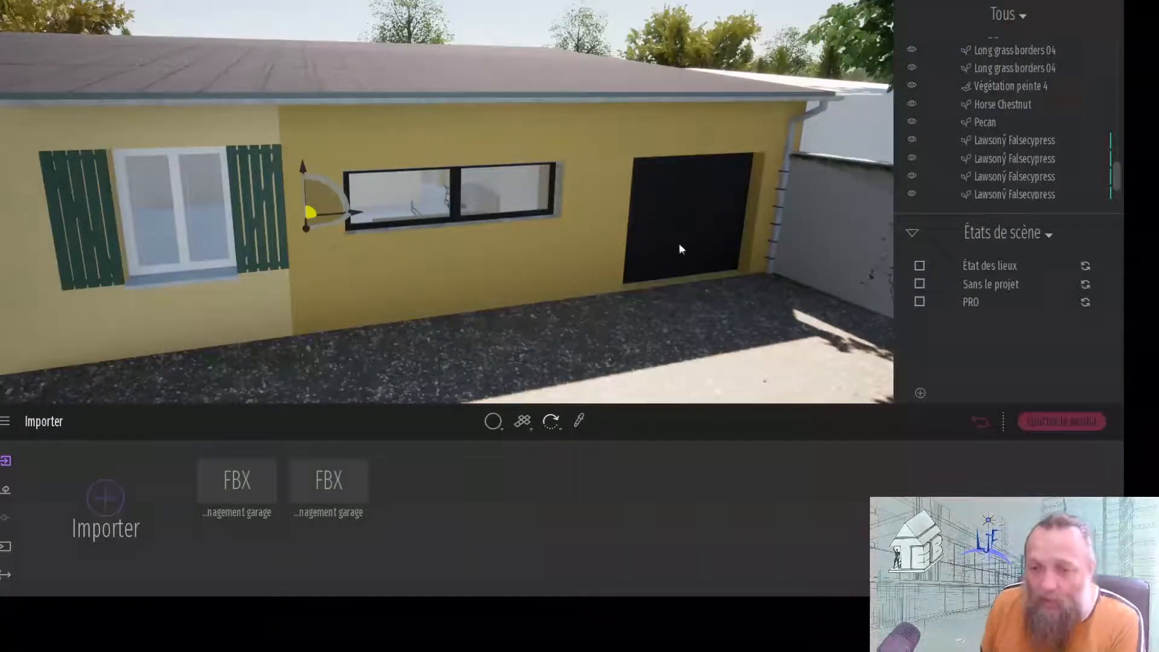
- Pick the Enduit Aménagement garage material from the existing house wall and apply it to the new garage facade
left_click(580, 422)
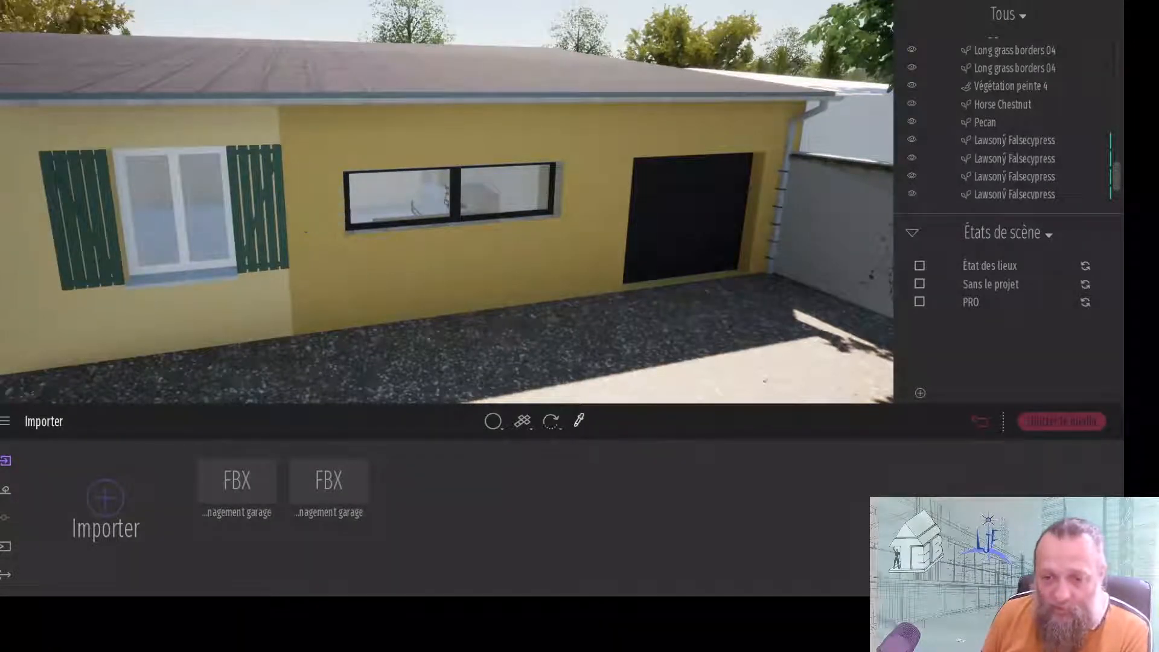
left_click(247, 297)
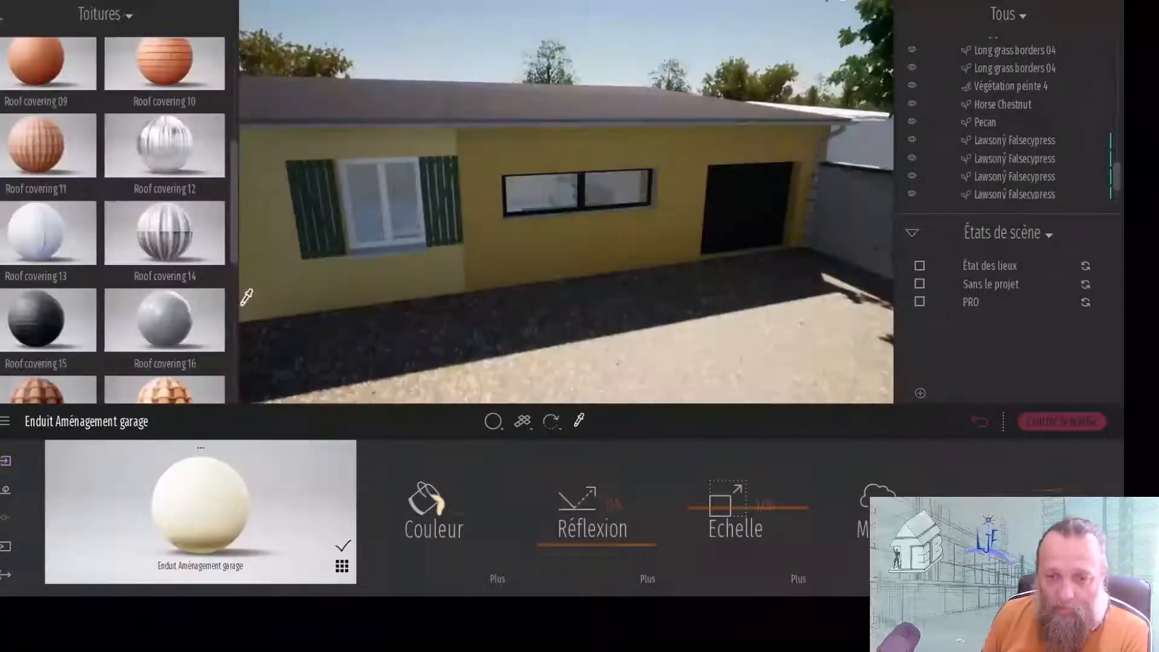
left_click_drag(204, 500, 513, 244)
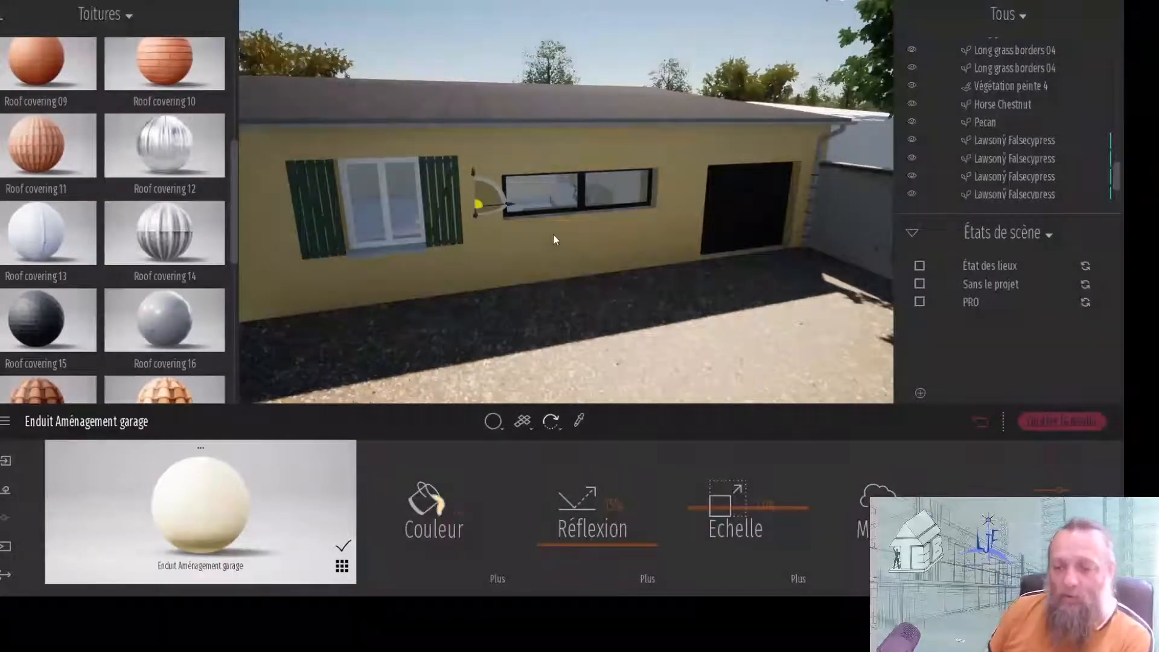
scroll(565, 246, "up", 6)
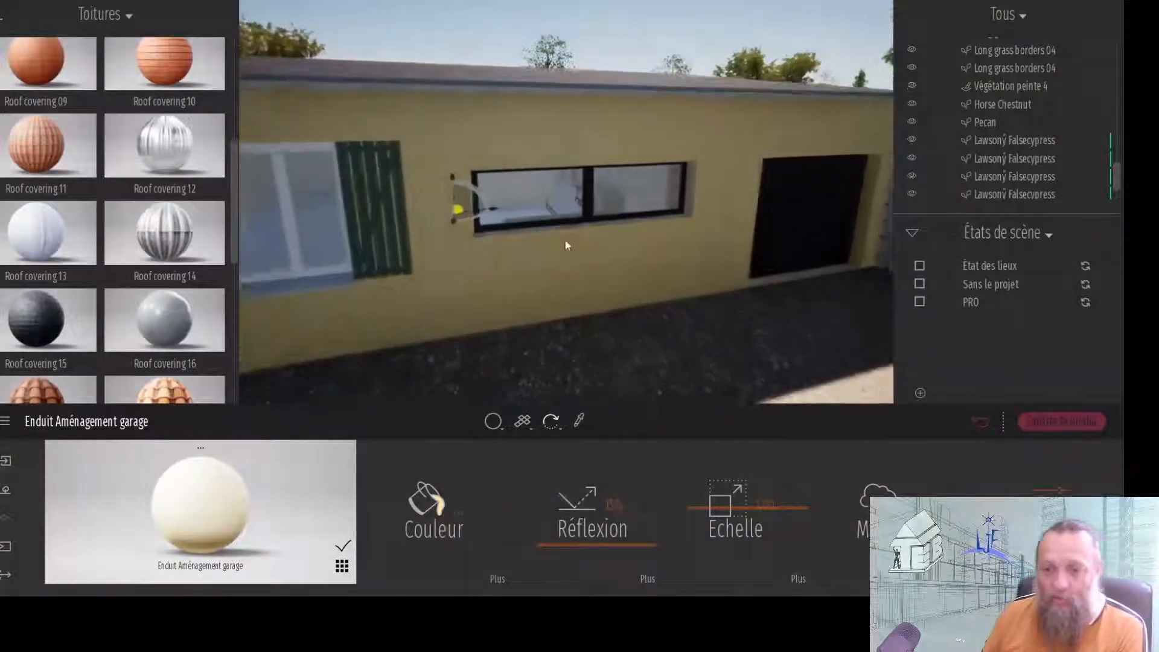
- Sample the Peinture - Anthracite material from the wide window's frame and examine the garage door's finish
scroll(587, 238, "down", 5)
scroll(585, 237, "up", 5)
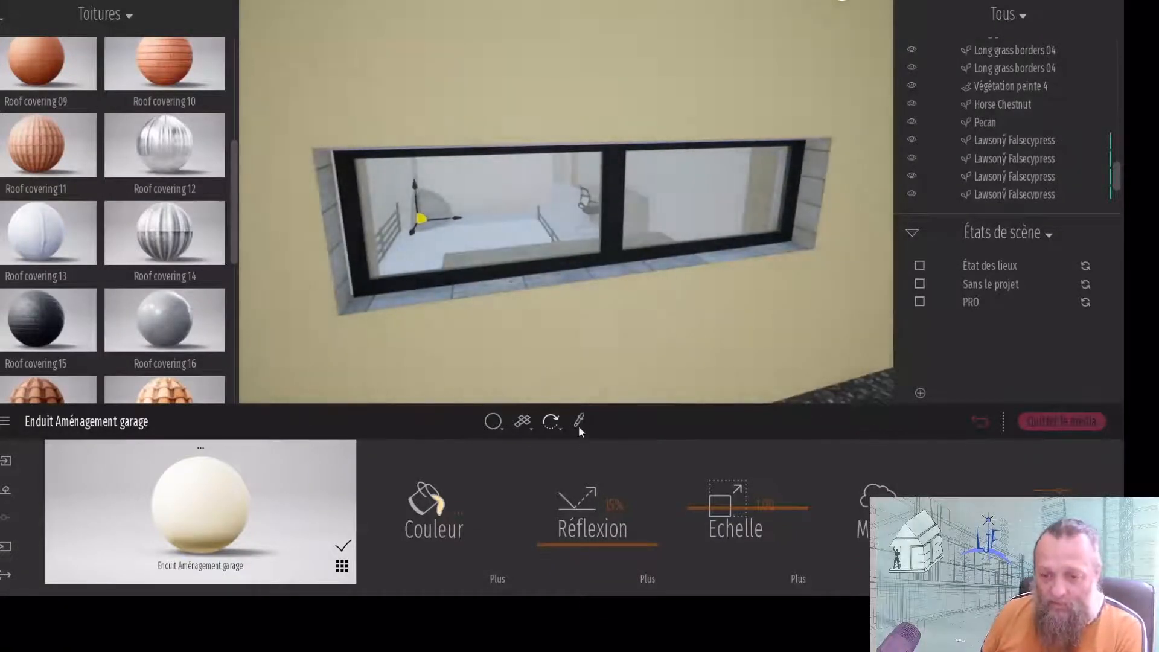
left_click(579, 420)
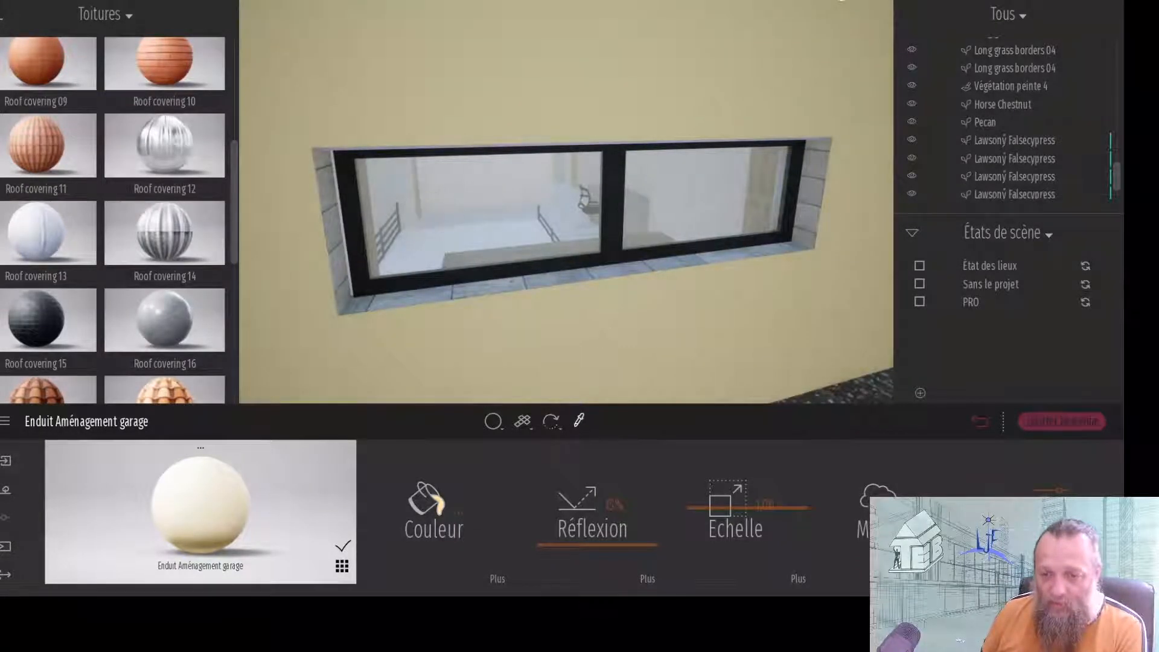
left_click(622, 213)
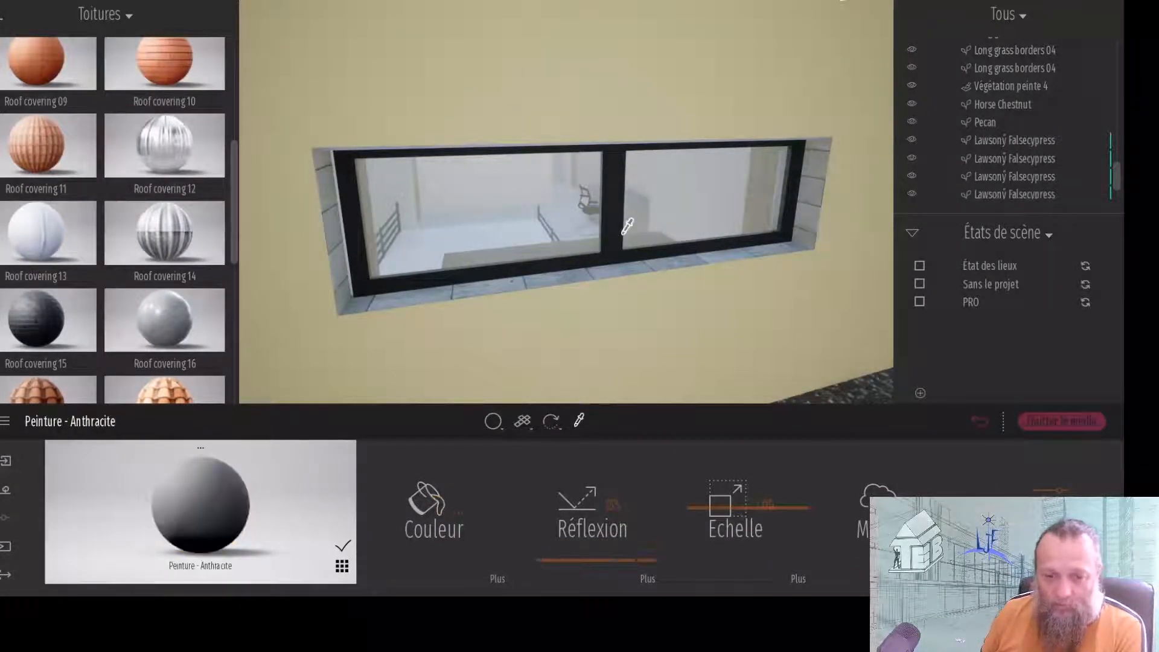
right_click_drag(734, 231, 872, 211)
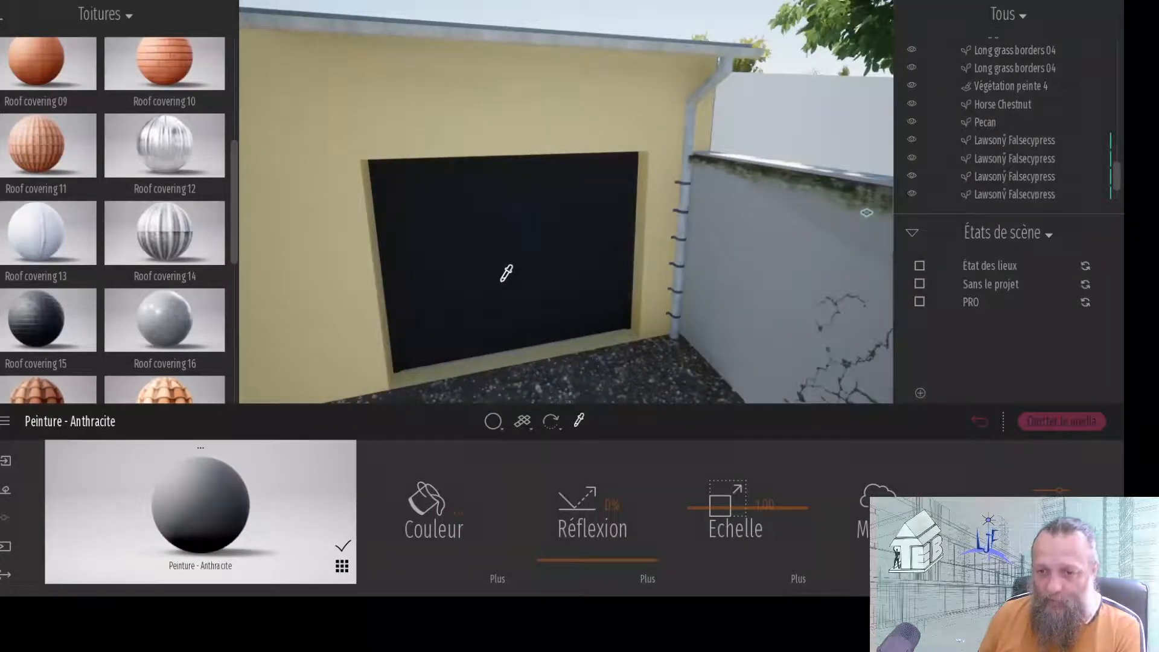
right_click_drag(506, 274, 381, 291)
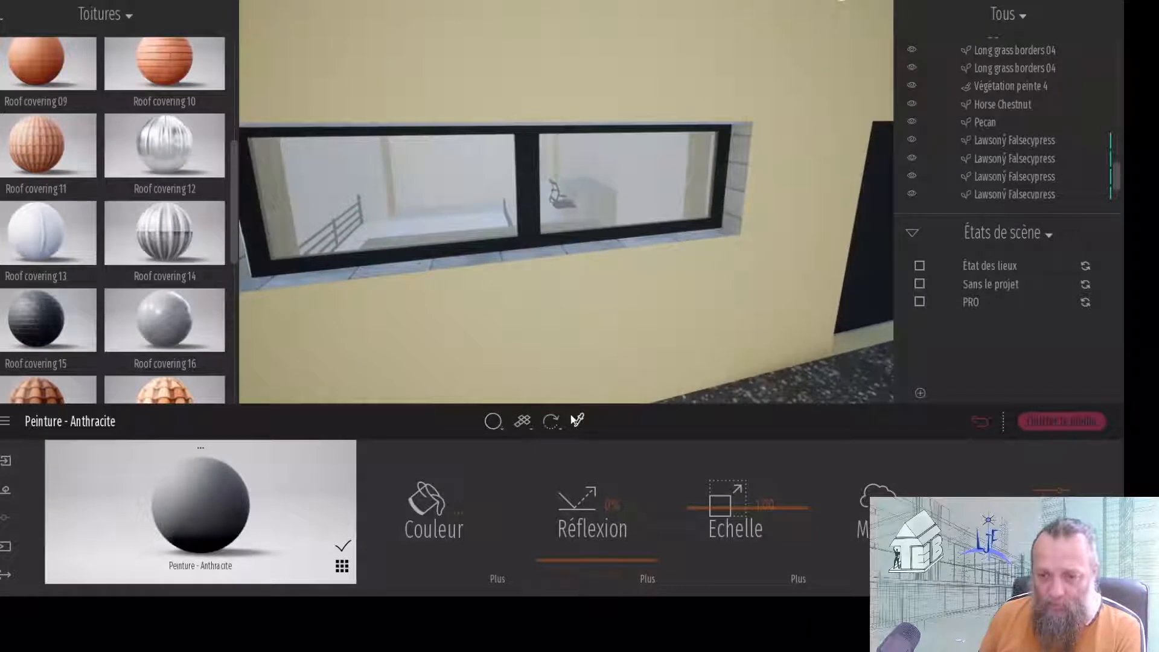
- Pick the Enduit Aménagement garage material from the wall and apply it to the reveals of the wide window
left_click(553, 340)
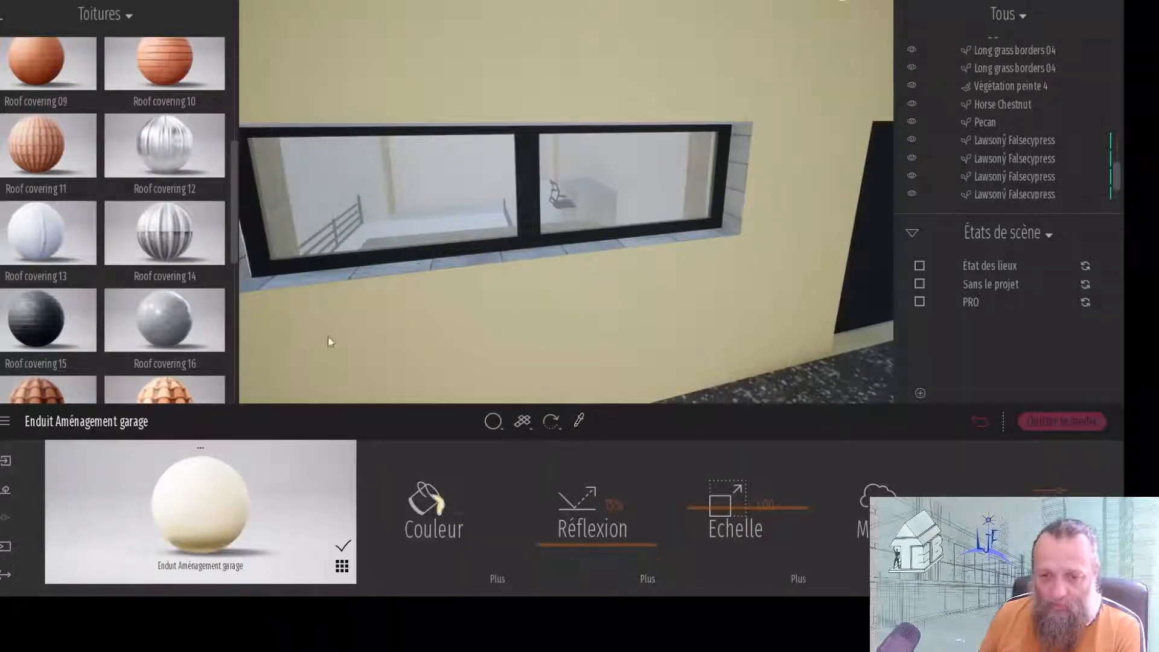
left_click_drag(328, 337, 342, 271)
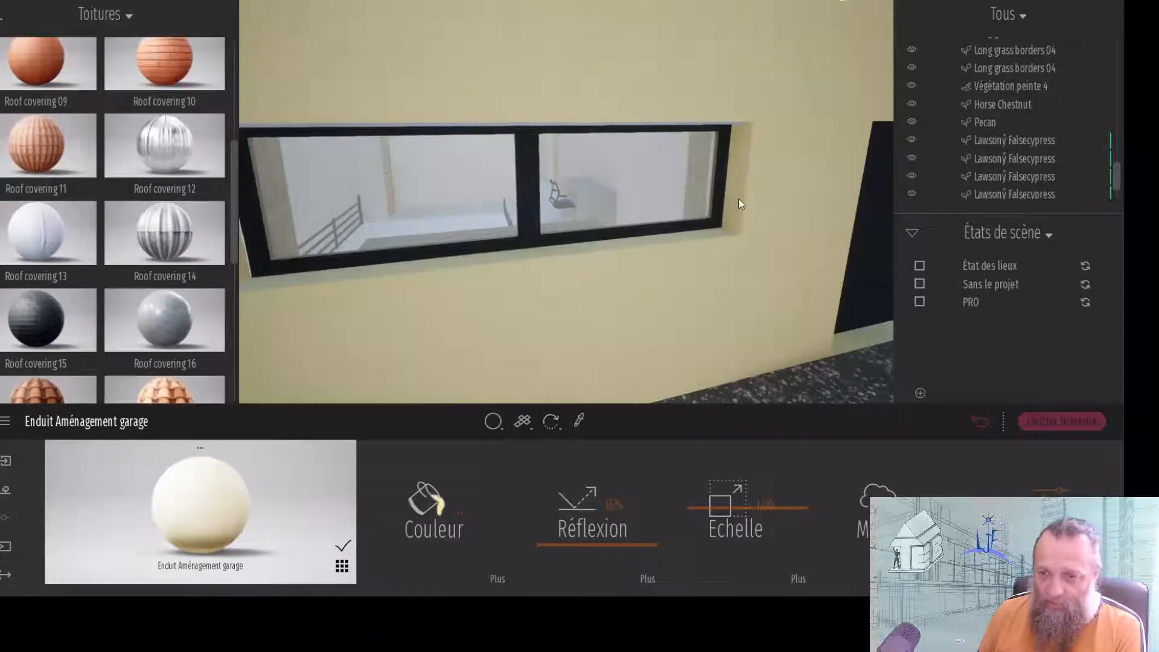
left_click_drag(741, 204, 741, 204)
right_click_drag(618, 276, 600, 329)
middle_click_drag(600, 329, 608, 313)
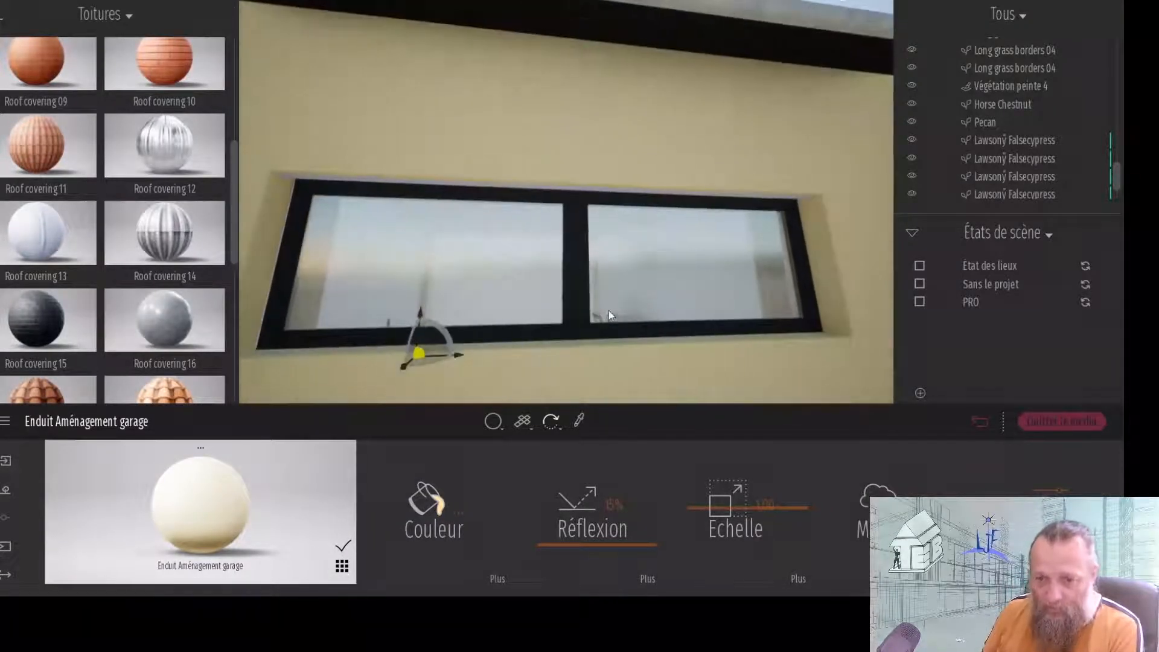
right_click_drag(609, 314, 600, 248)
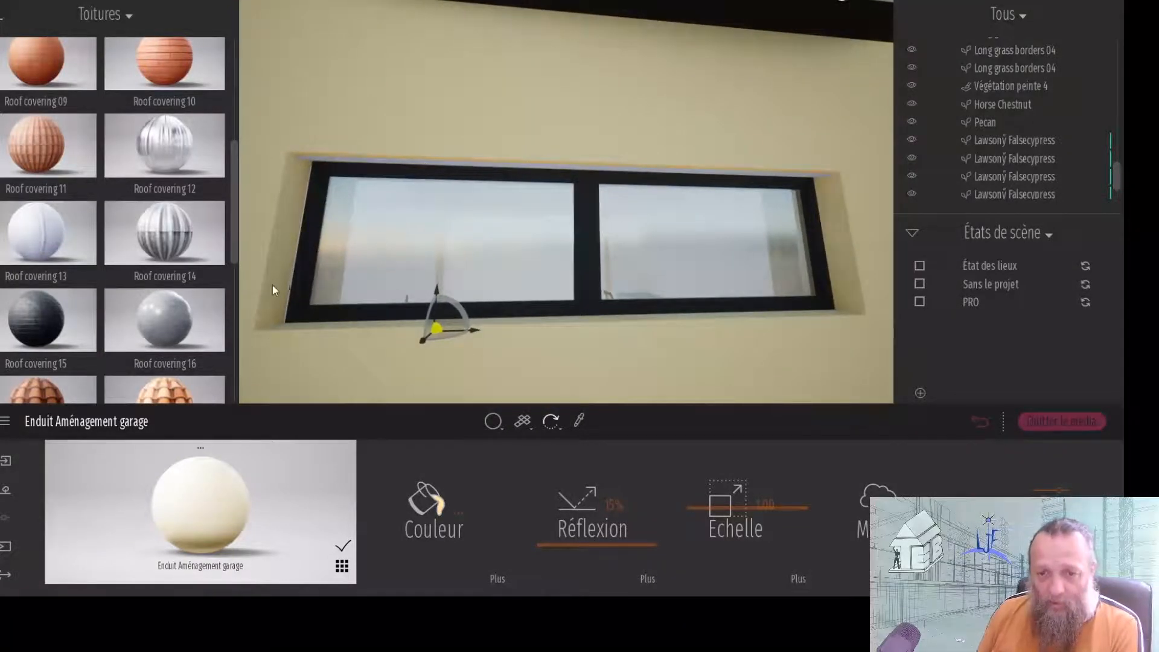
middle_click_drag(352, 281, 388, 252)
right_click_drag(389, 251, 393, 296)
middle_click_drag(453, 211, 460, 148)
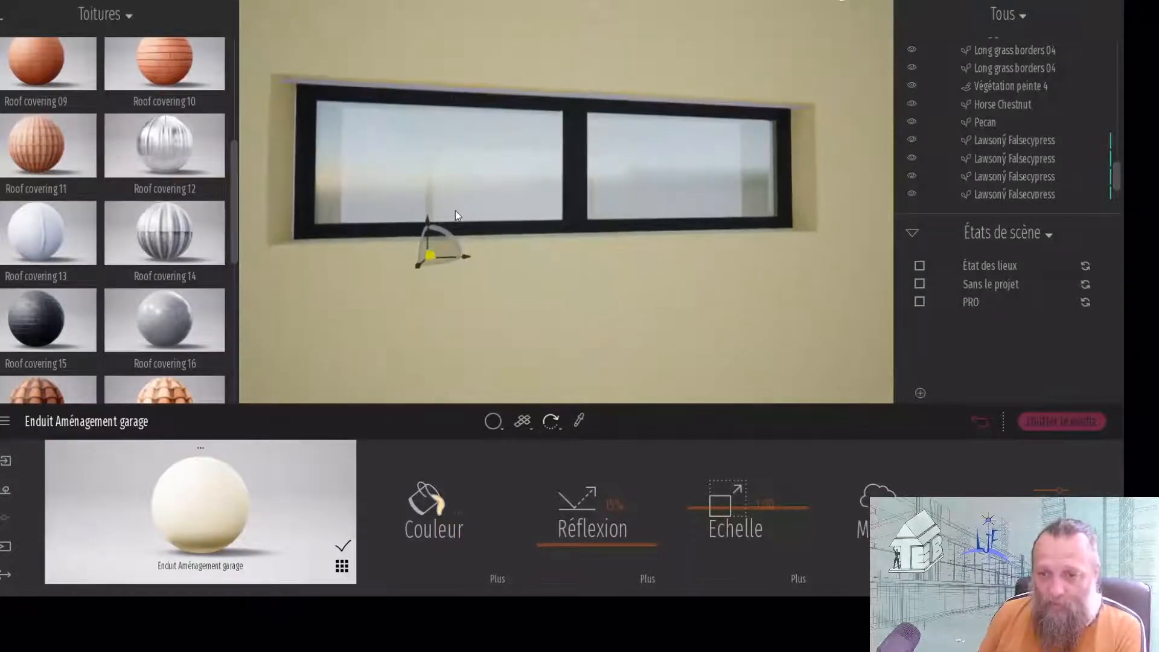
- Switch to File Explorer and check the v2 model files in the (2) PRO folder
mouse_move(1138, 396)
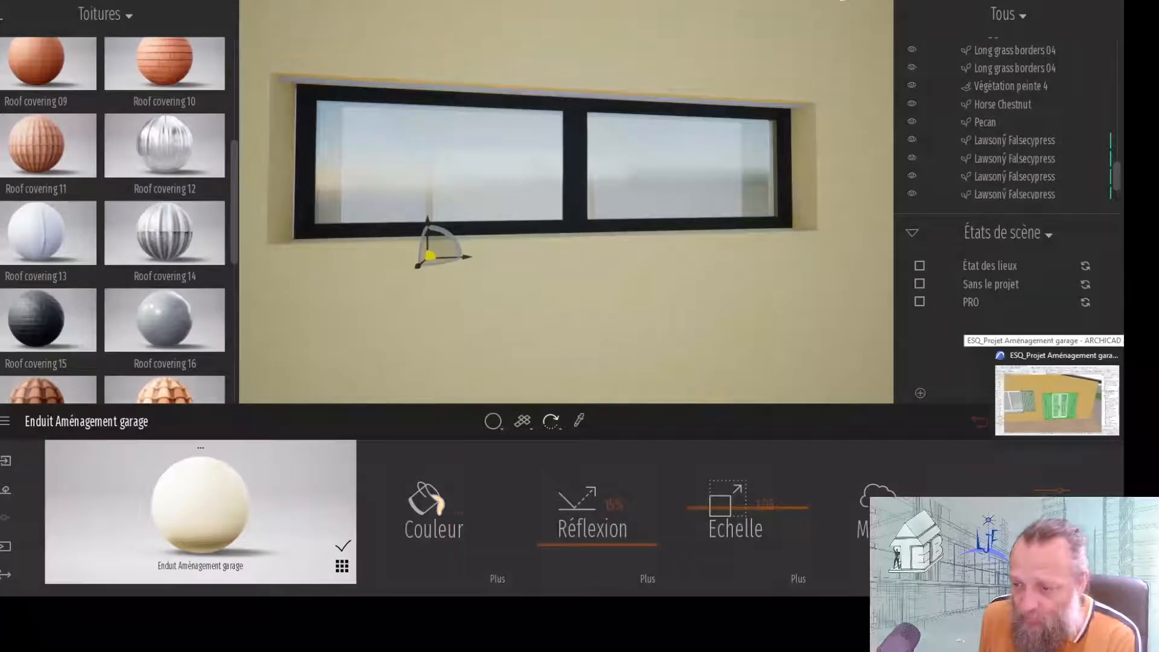
key("alt+Tab")
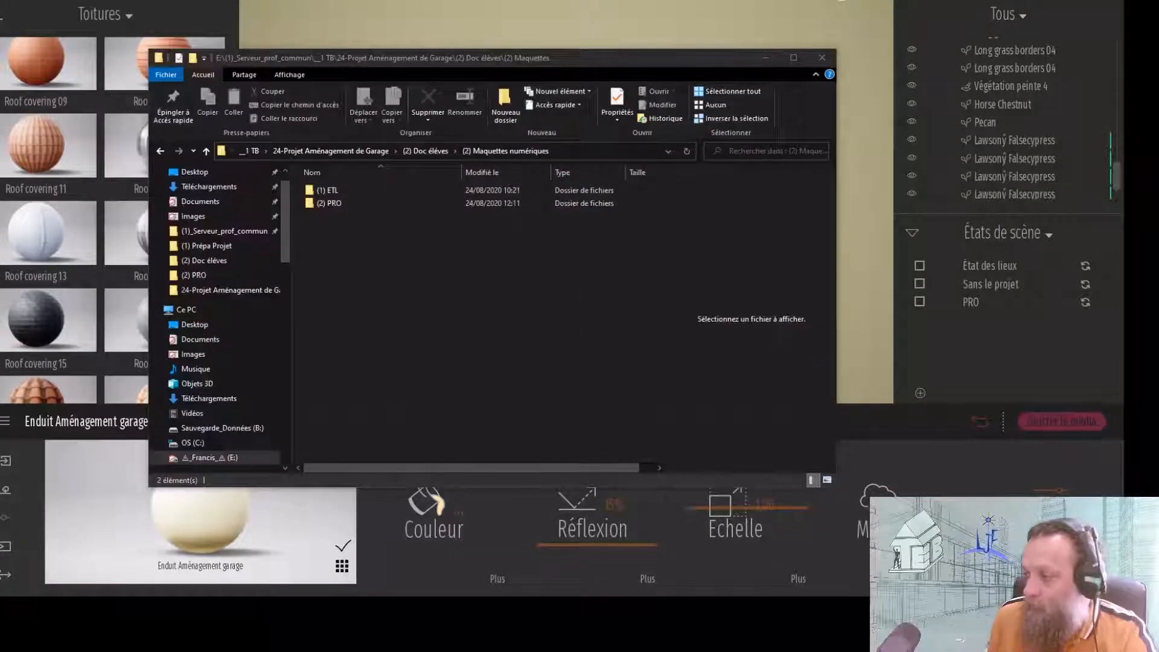
double_click(335, 207)
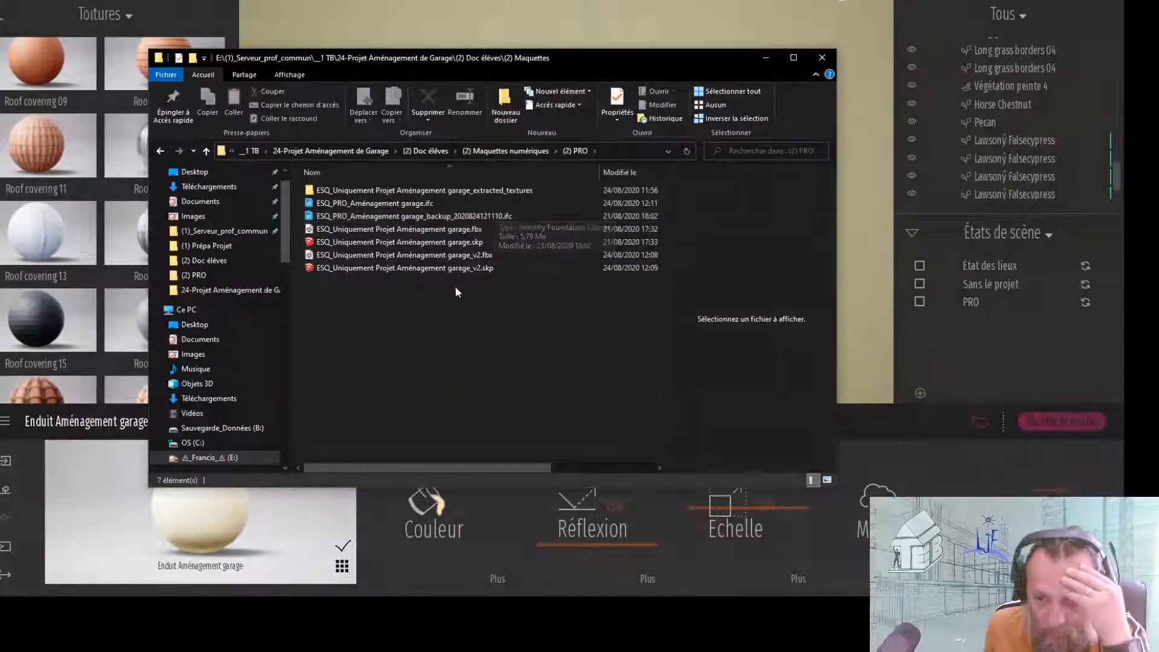
left_click(372, 270)
left_click(379, 256)
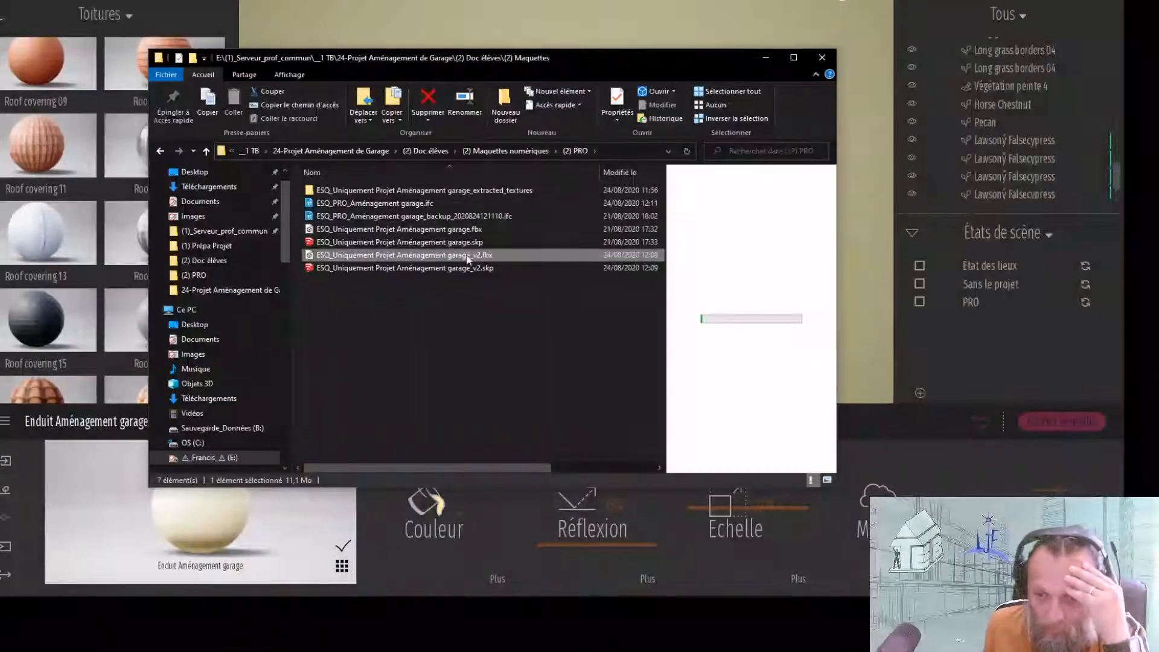
left_click(765, 57)
scroll(505, 227, "down", 6)
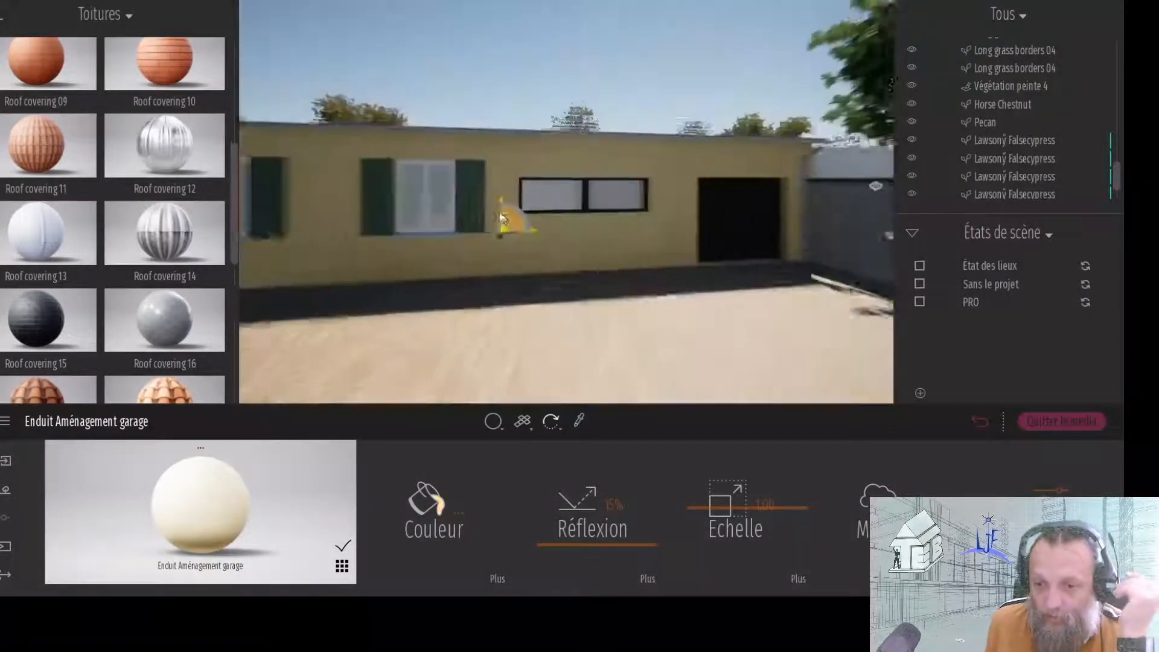
middle_click_drag(524, 188, 548, 128)
left_click(531, 115)
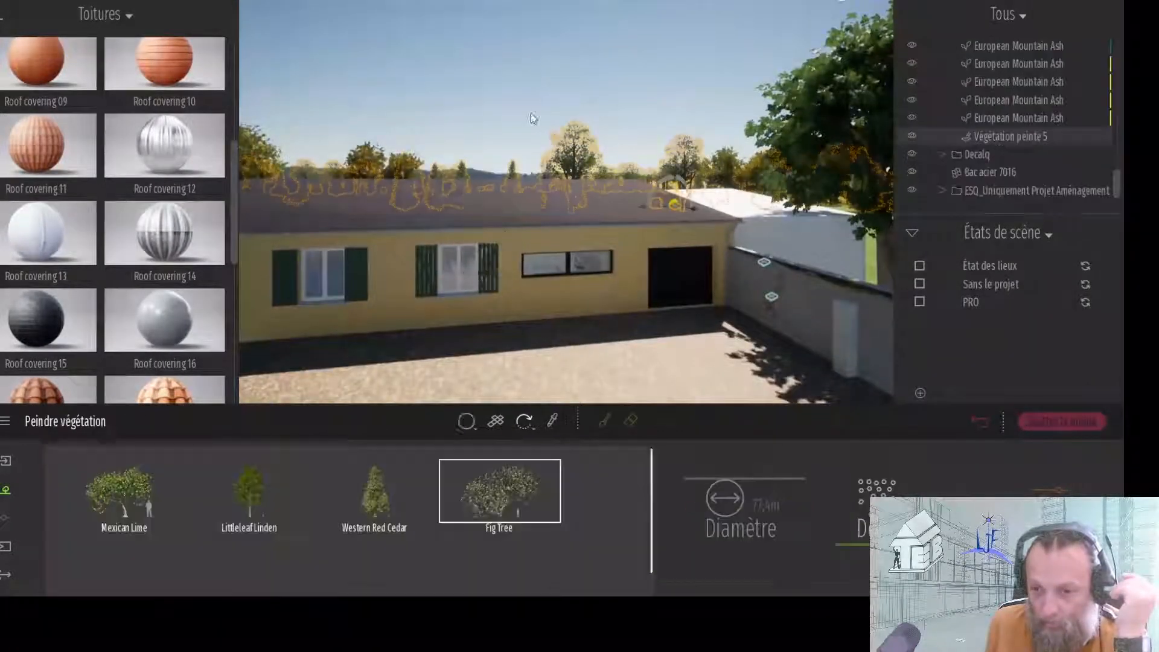
left_click(520, 106)
right_click_drag(524, 188, 548, 240)
scroll(553, 254, "up", 3)
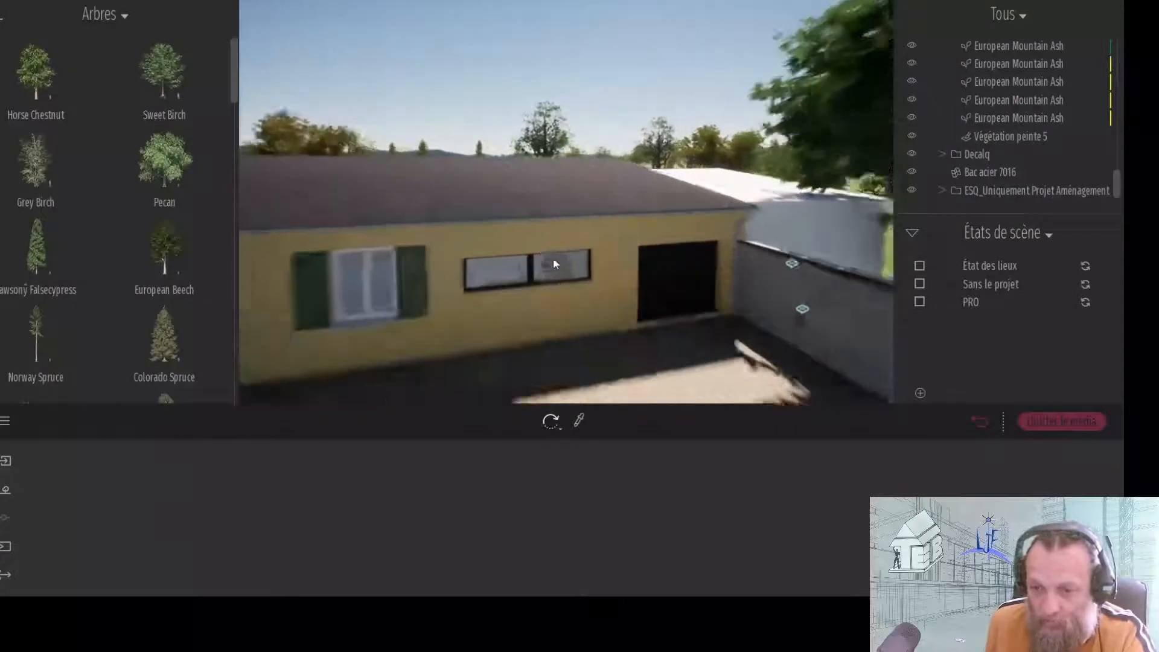
middle_click_drag(548, 266, 564, 197)
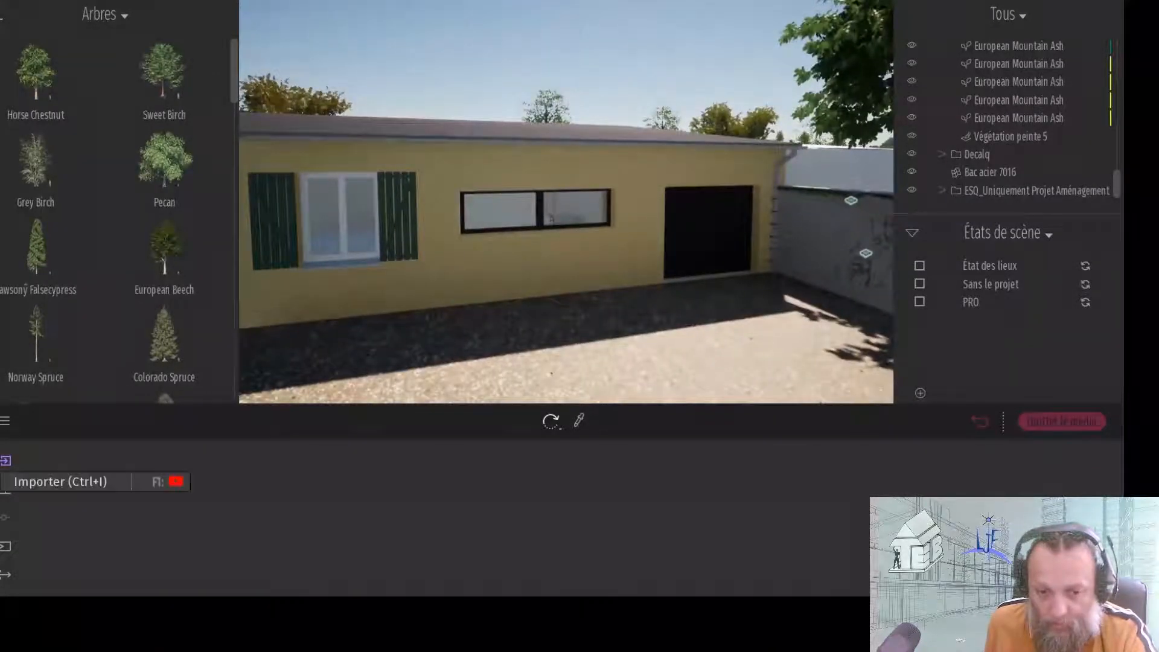
- Relocate the second imported FBX model to ESQ_Uniquement Projet Aménagement garage_v2.fbx
left_click(7, 460)
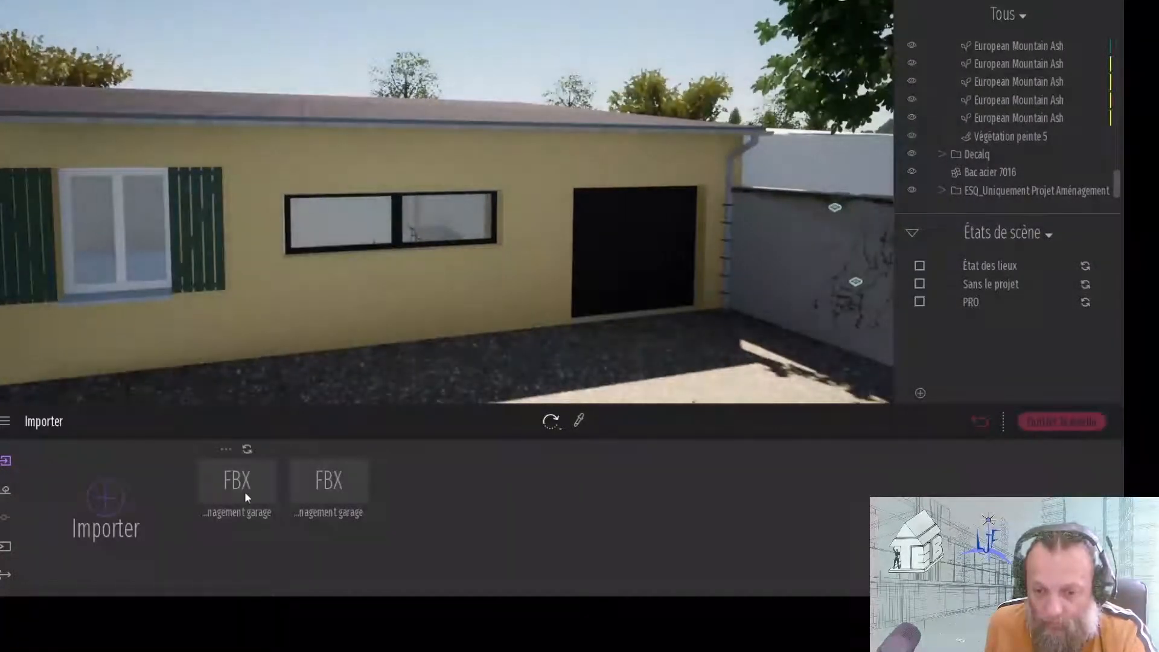
left_click(324, 516)
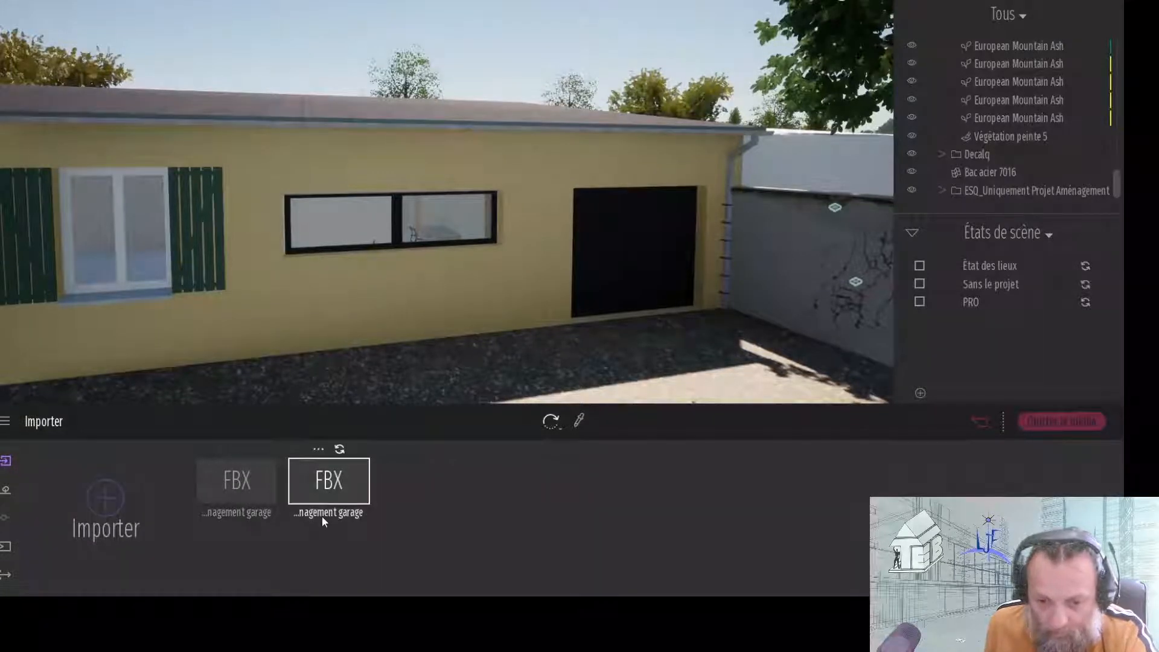
left_click(319, 449)
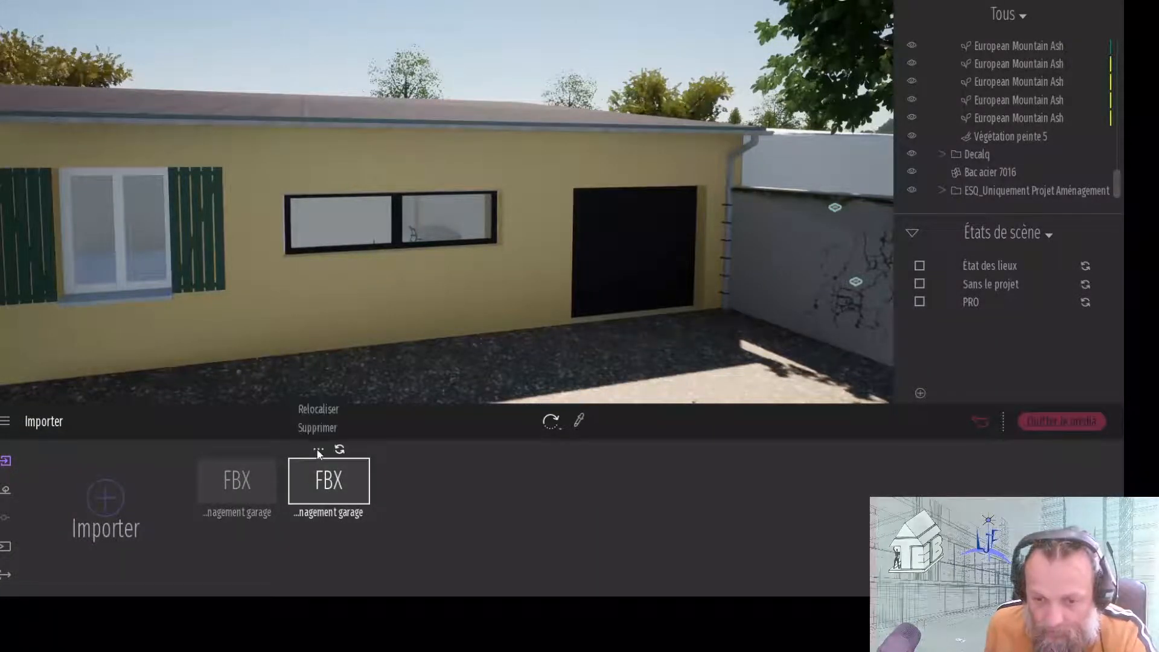
left_click(314, 415)
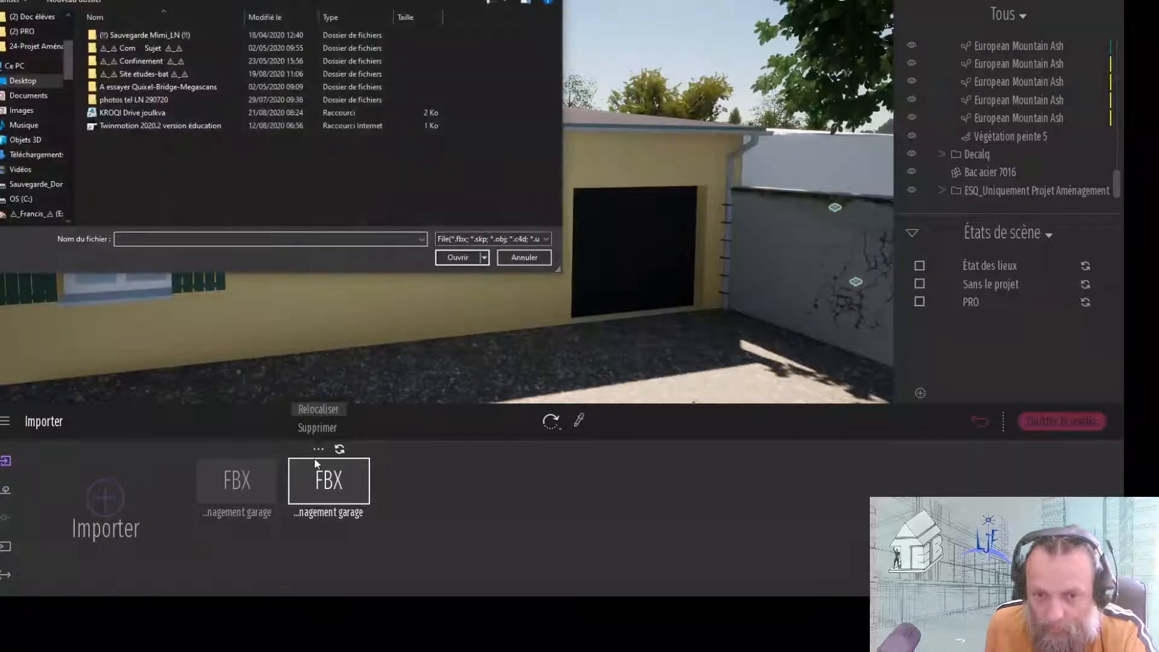
left_click(36, 214)
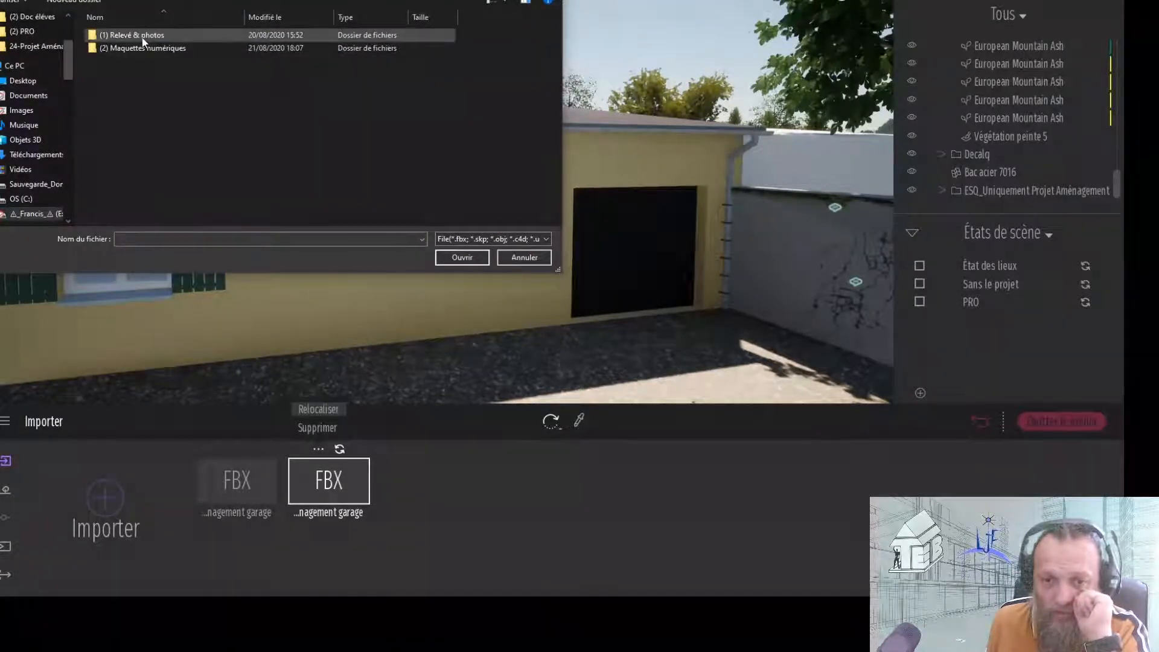
double_click(141, 45)
double_click(135, 48)
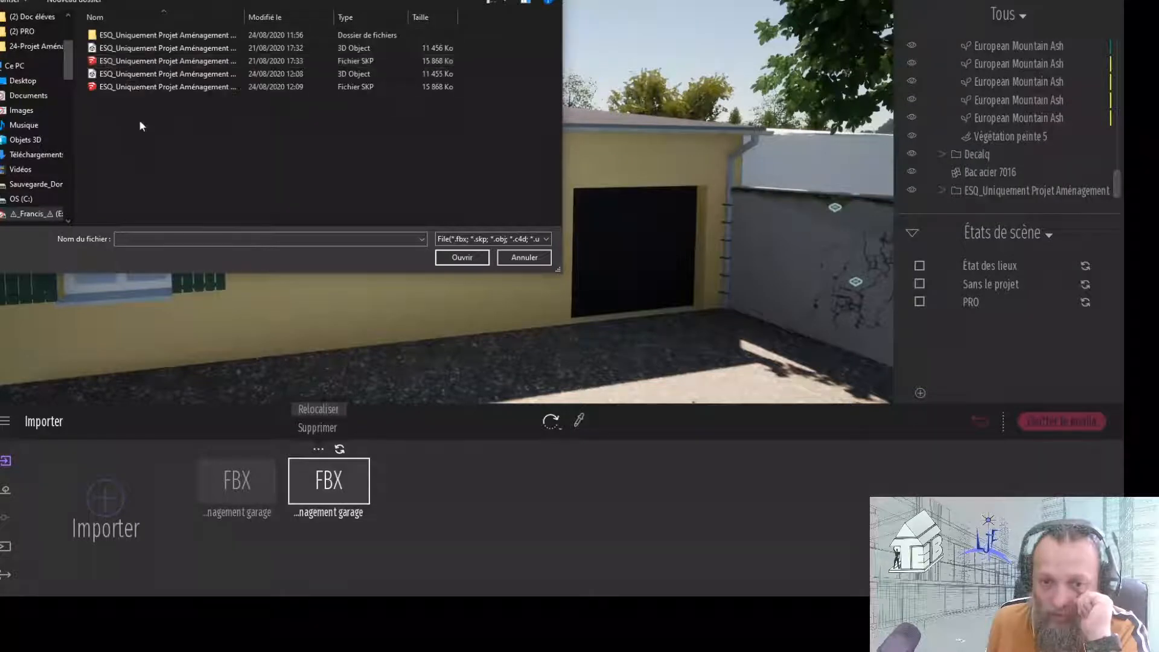
double_click(242, 16)
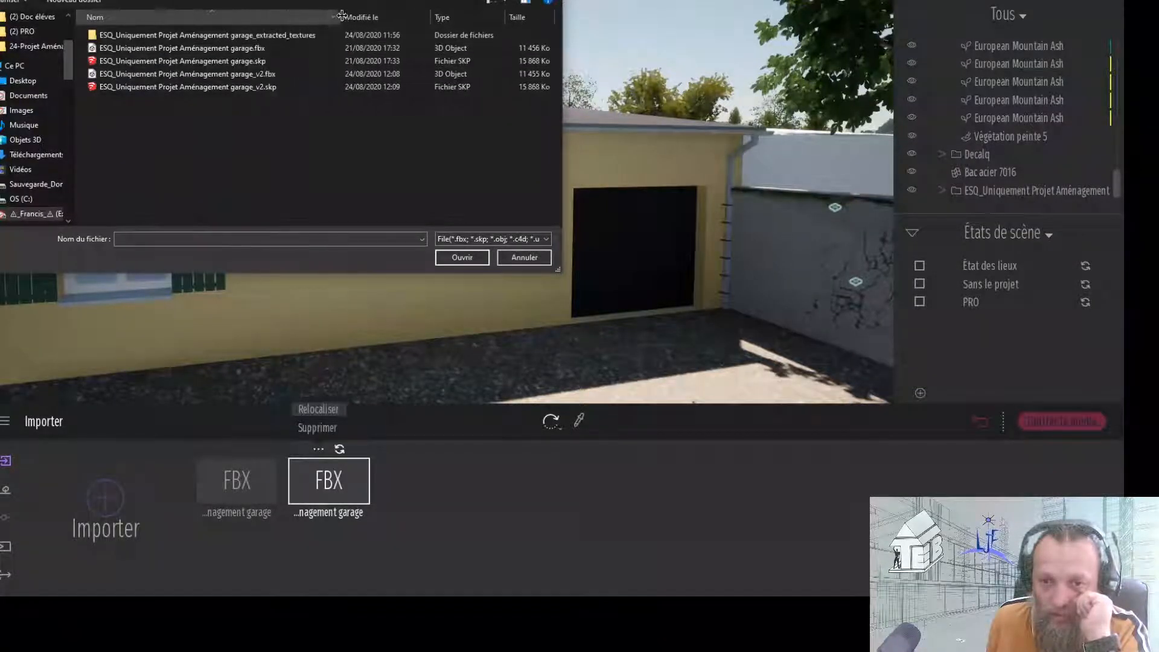
left_click(229, 74)
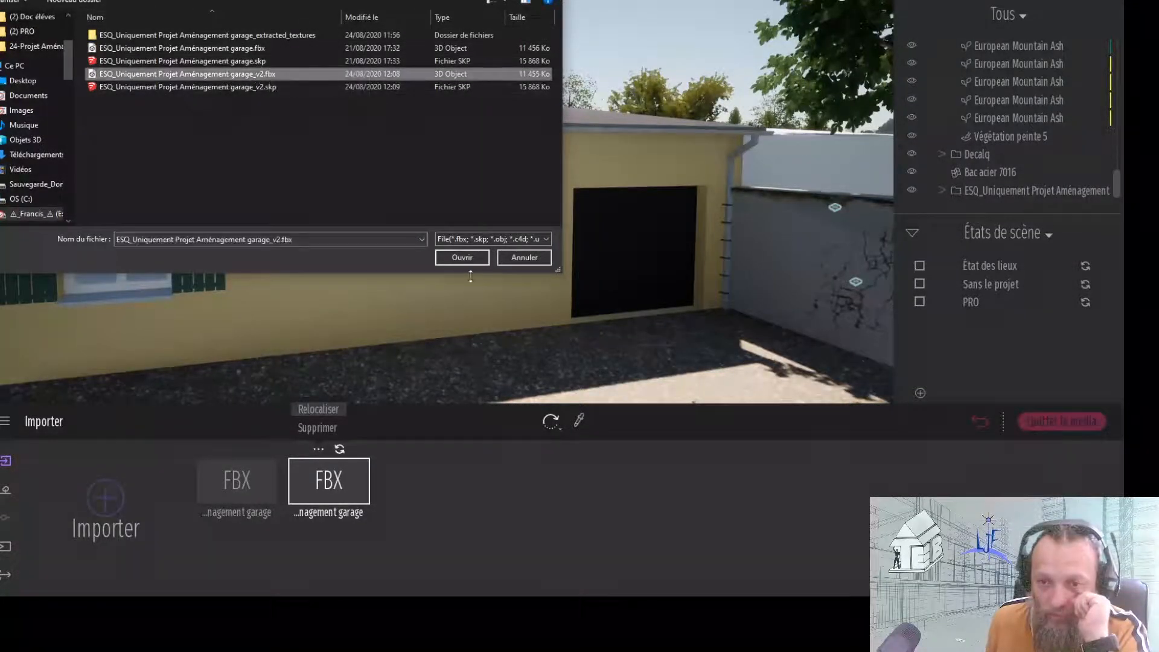
left_click(468, 258)
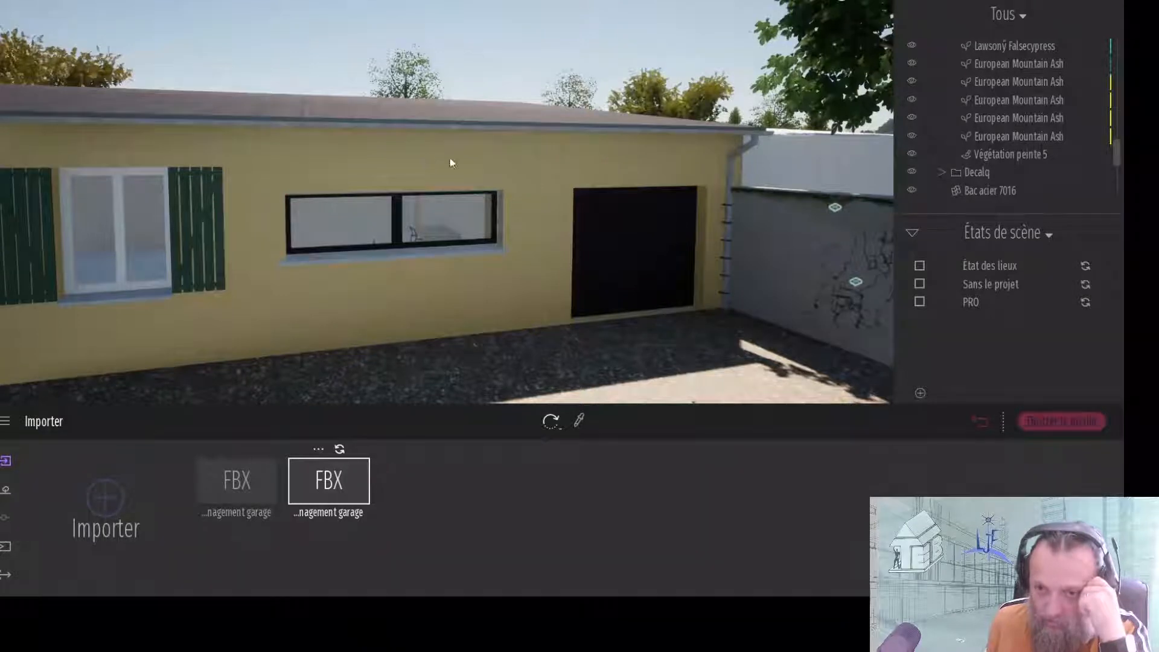
- Pick the Enduit Aménagement garage material from the wall again and apply it to the updated window's reveals
scroll(347, 262, "up", 5)
middle_click_drag(365, 252, 500, 88)
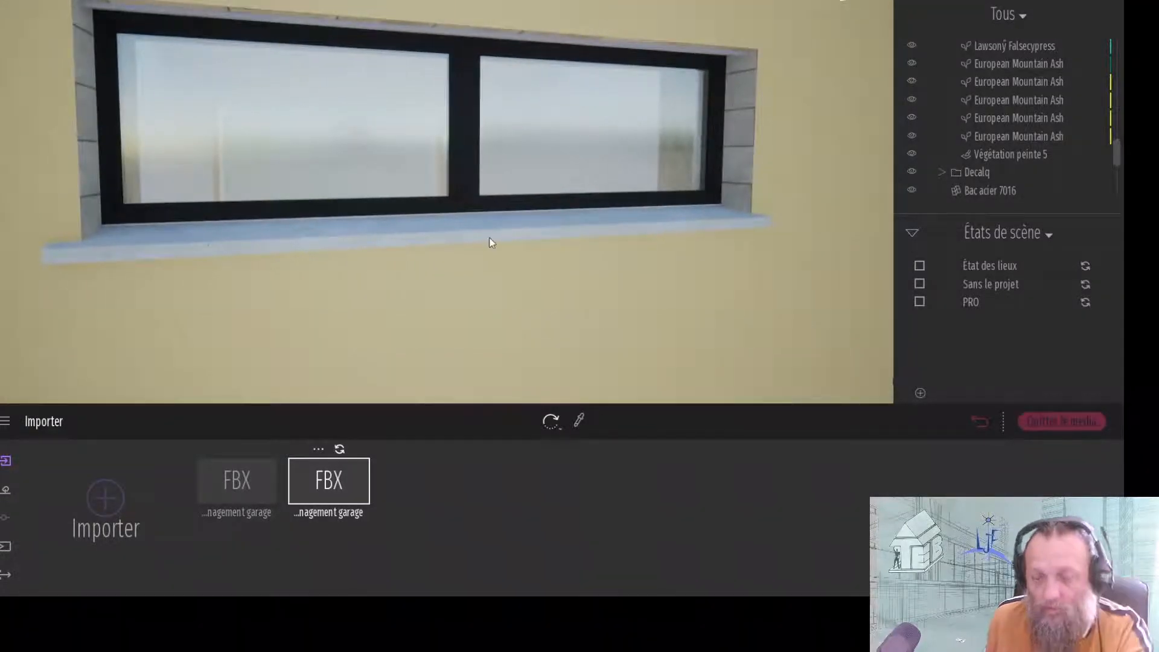
scroll(489, 243, "down", 5)
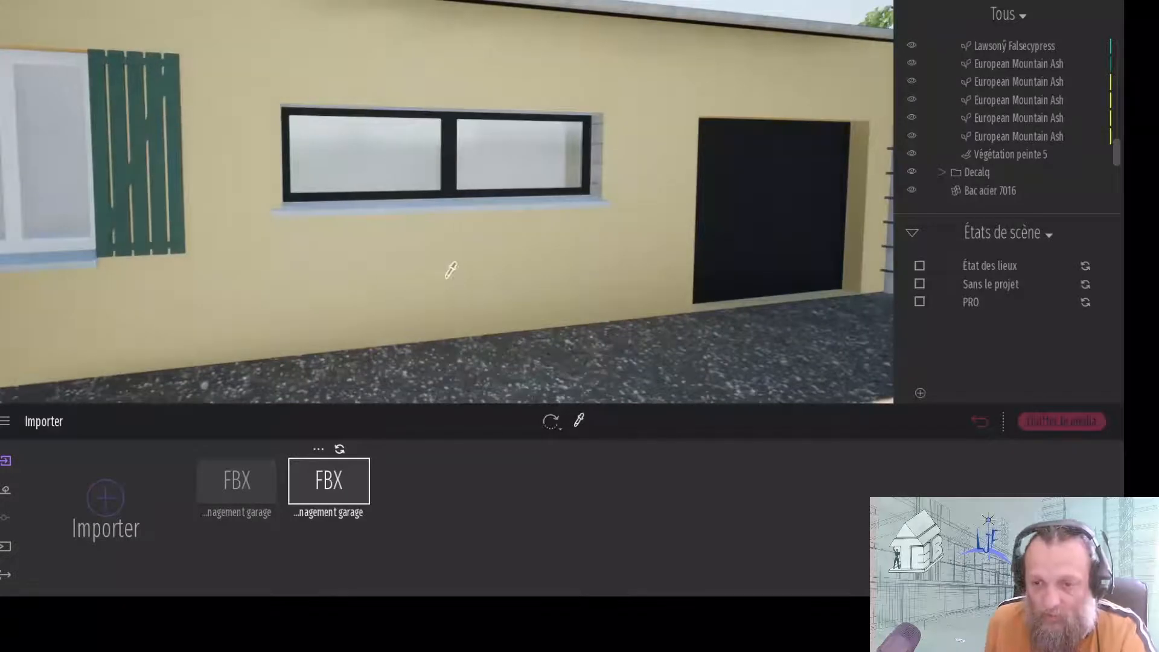
left_click(447, 277)
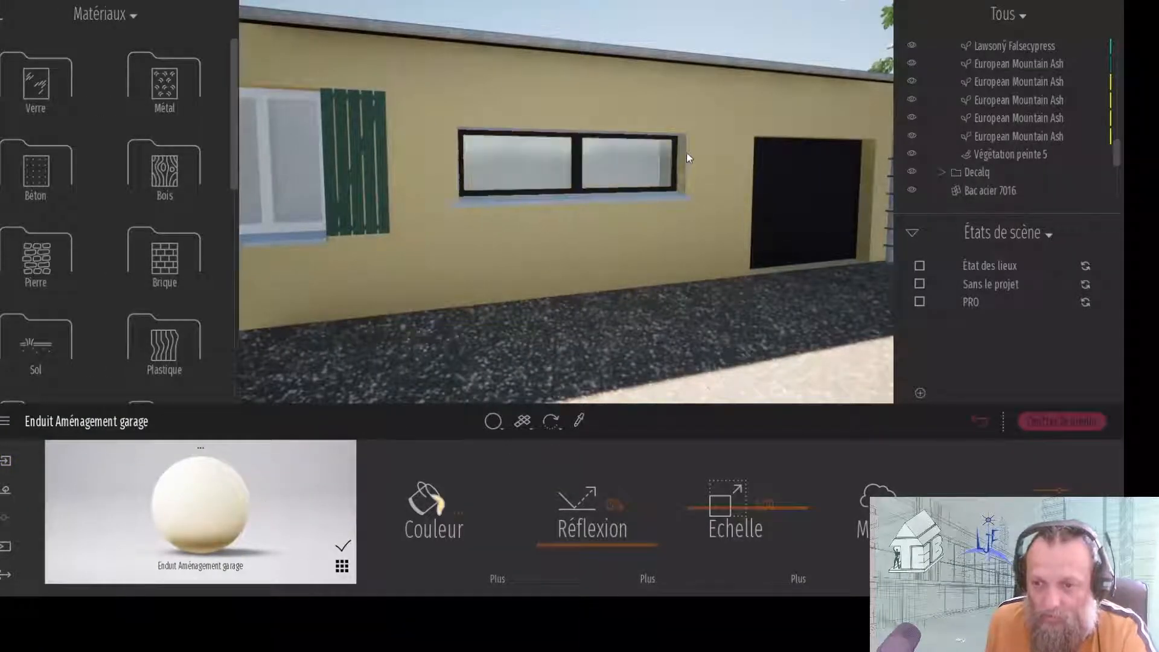
scroll(673, 144, "up", 5)
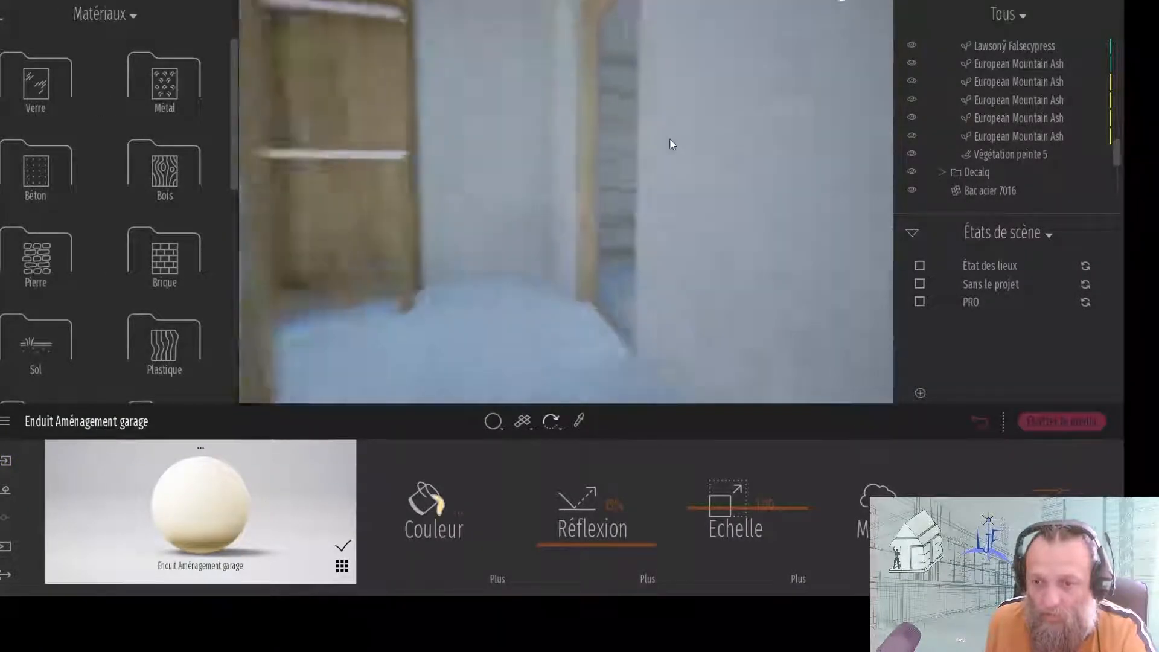
scroll(671, 140, "down", 3)
right_click_drag(673, 143, 685, 177)
right_click_drag(743, 226, 640, 208)
scroll(574, 169, "down", 6)
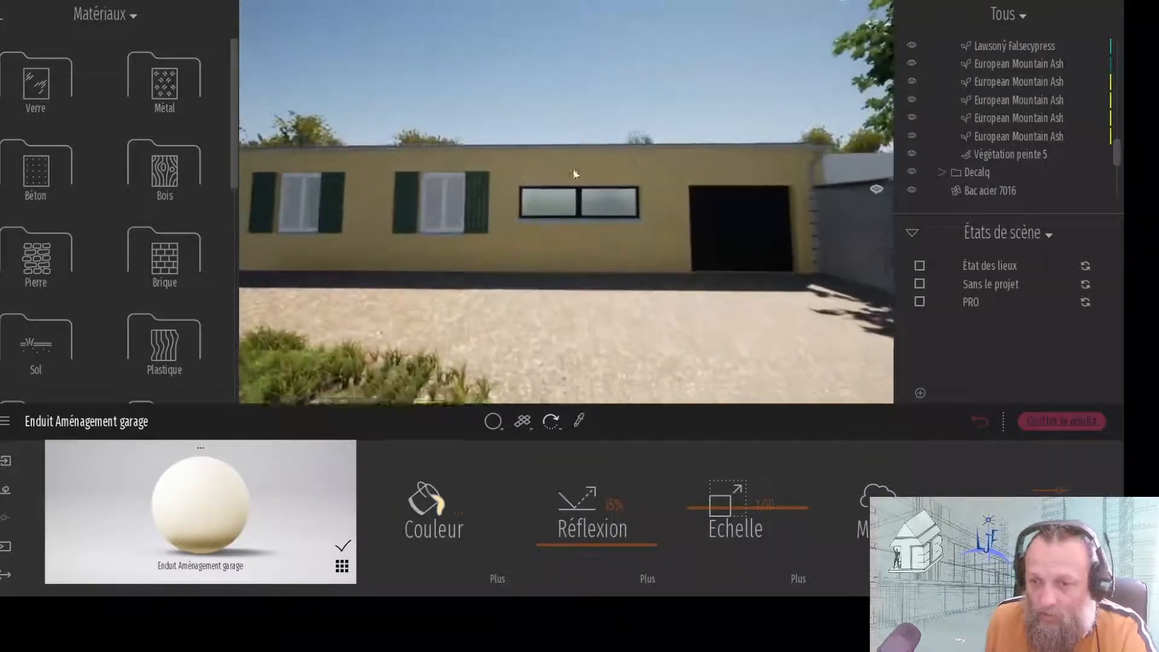
- Hide the Bac acier 7016 roofing to examine the garage's roof framing from above, and show it again
right_click_drag(574, 174, 501, 93)
middle_click_drag(502, 93, 524, 208)
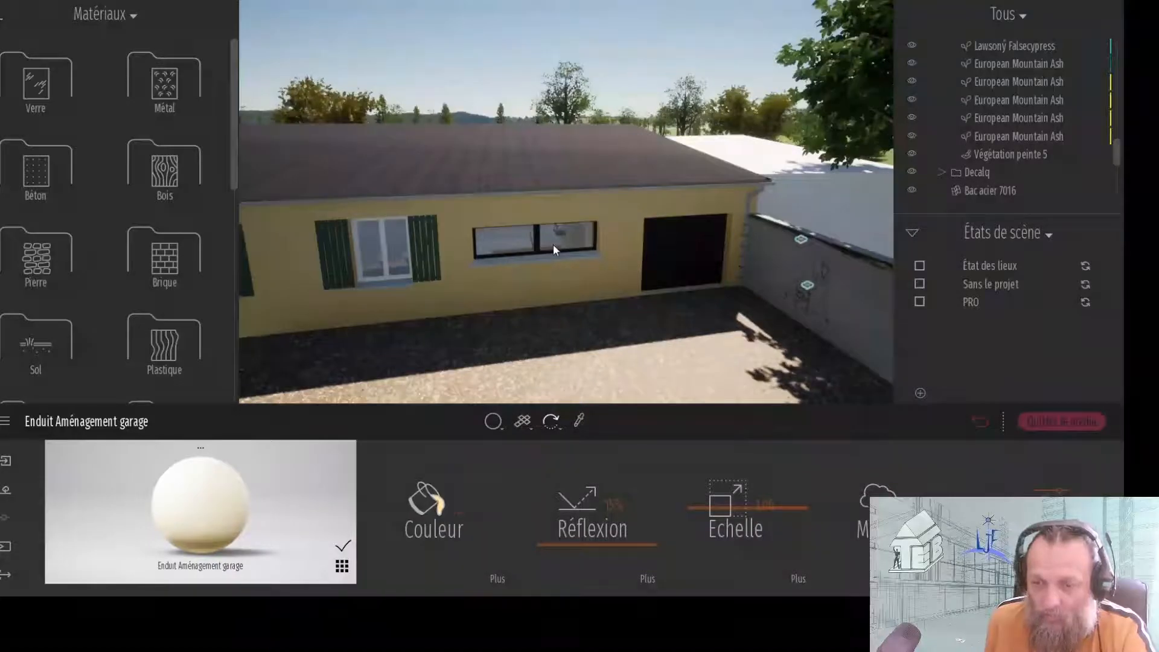
left_click(224, 1)
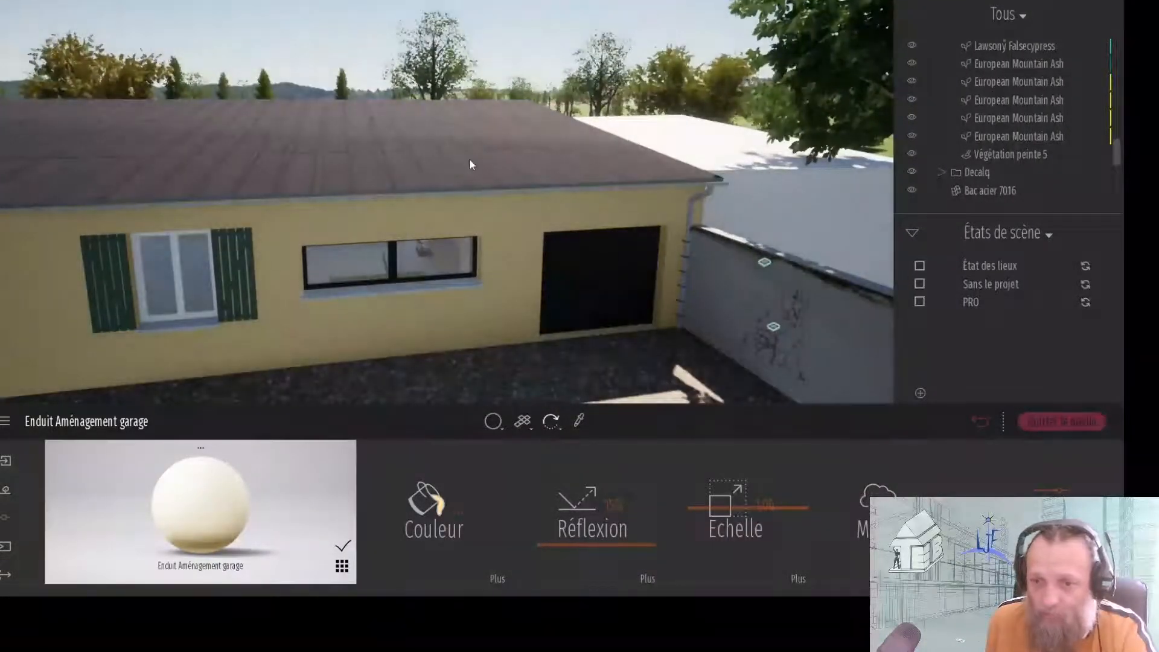
left_click(470, 158)
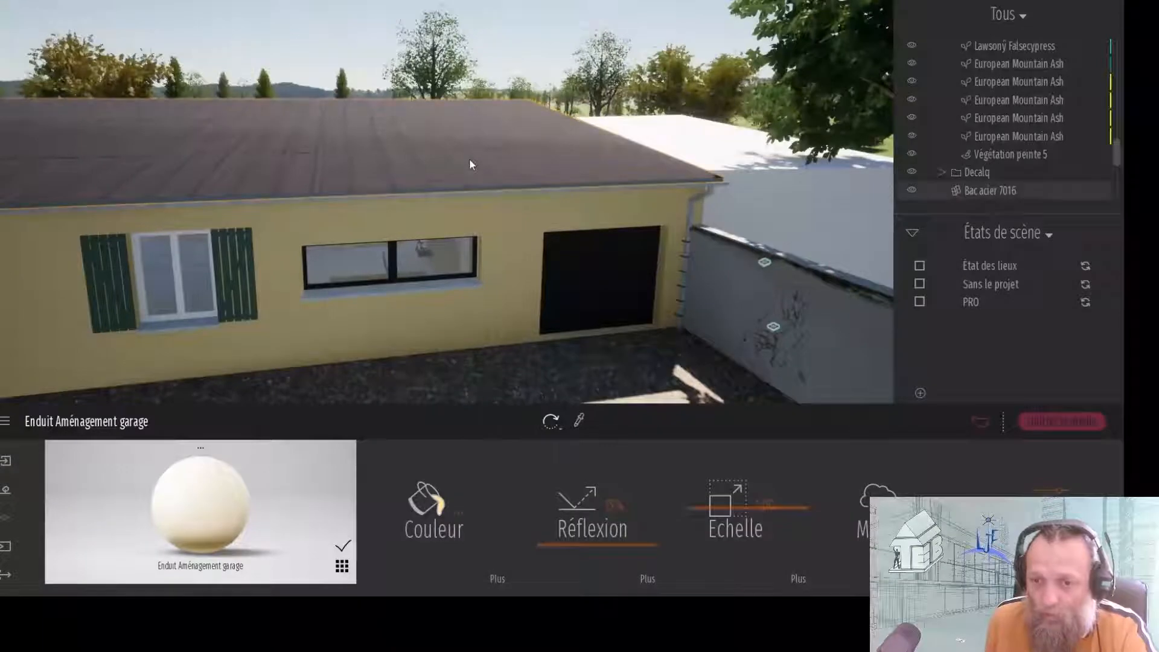
left_click(912, 190)
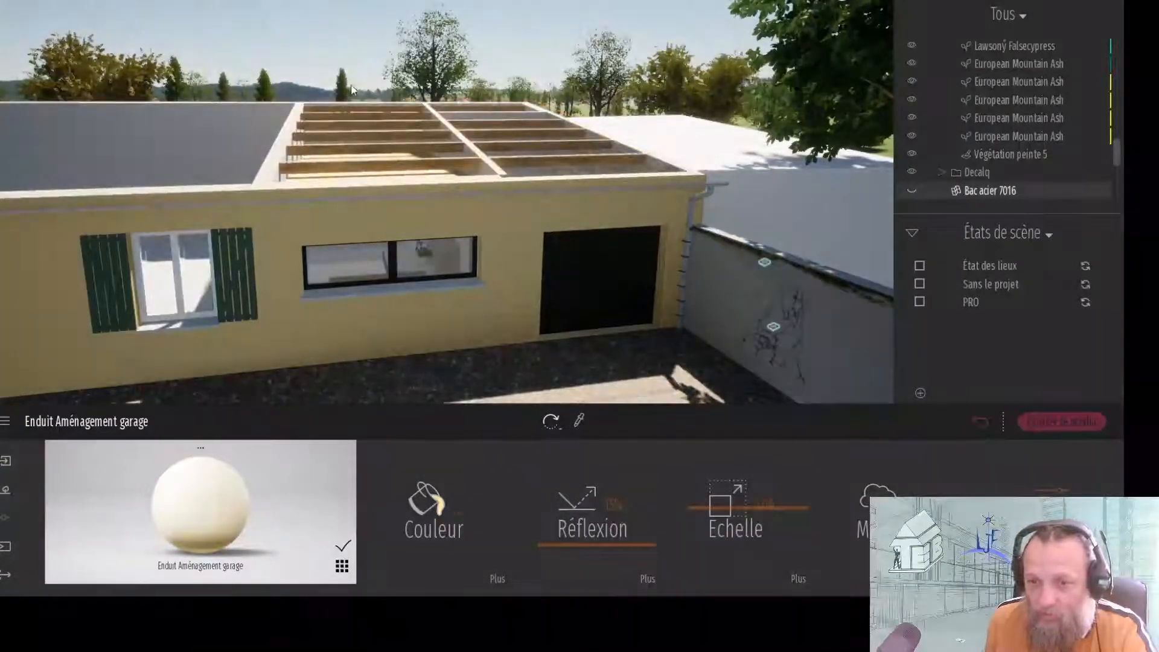
right_click_drag(364, 114, 363, 102)
middle_click_drag(362, 101, 308, 231)
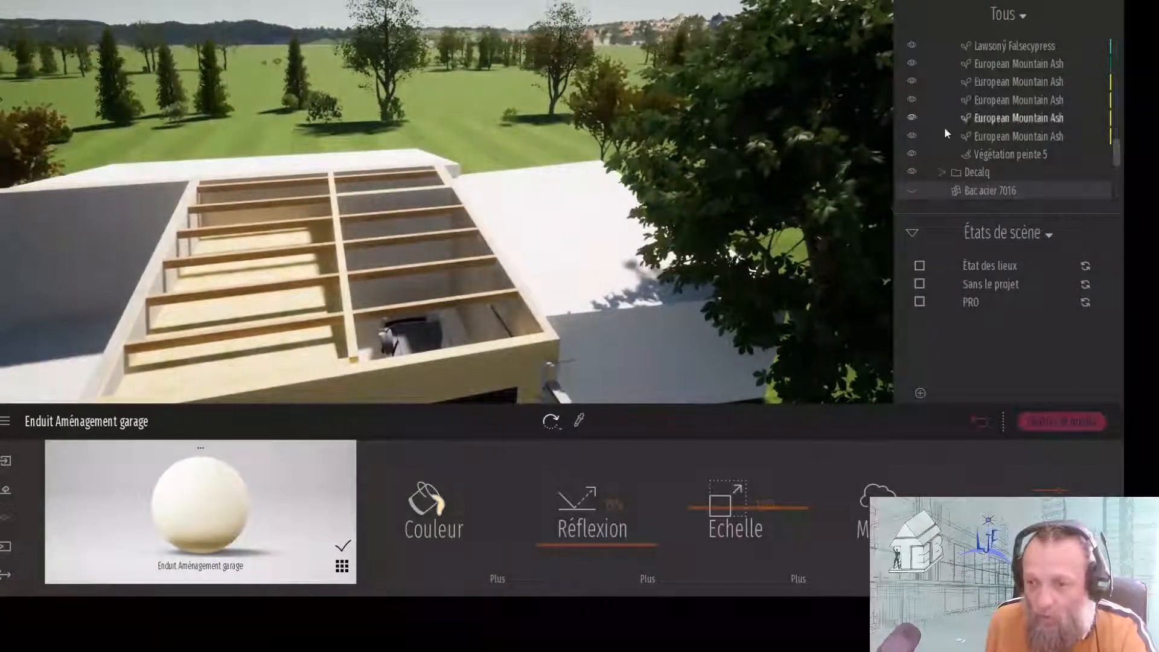
left_click(913, 190)
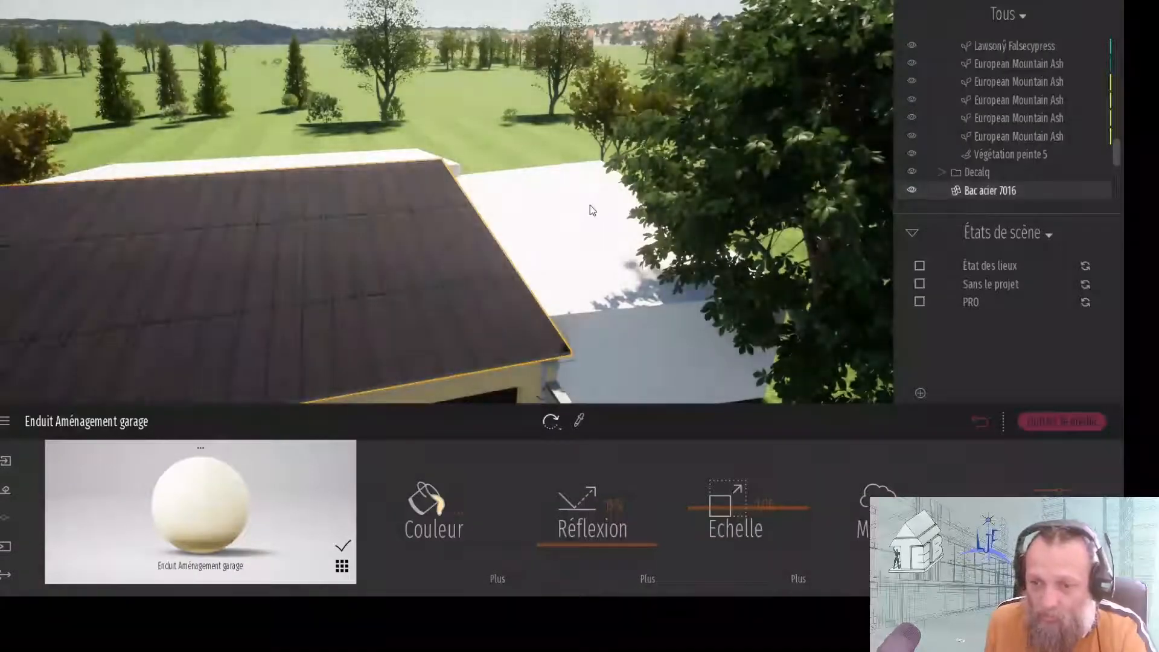
- Place a Section Cube from the Sections tools over the garage end of the house to cut through its front
middle_click_drag(590, 205, 598, 223)
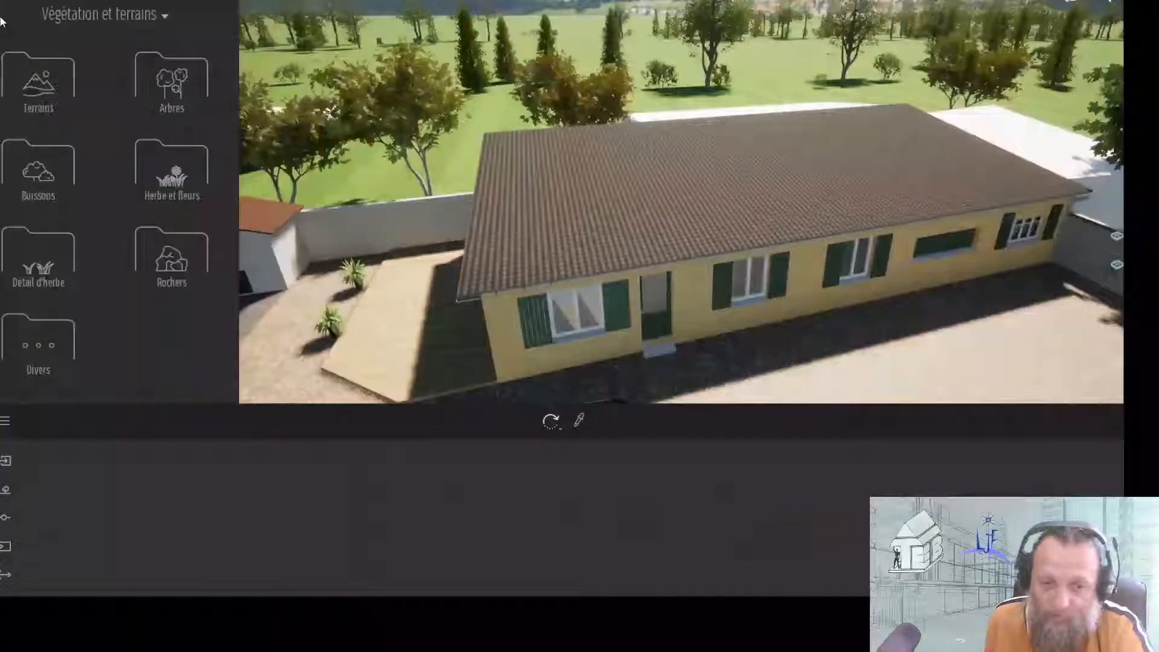
left_click(91, 12)
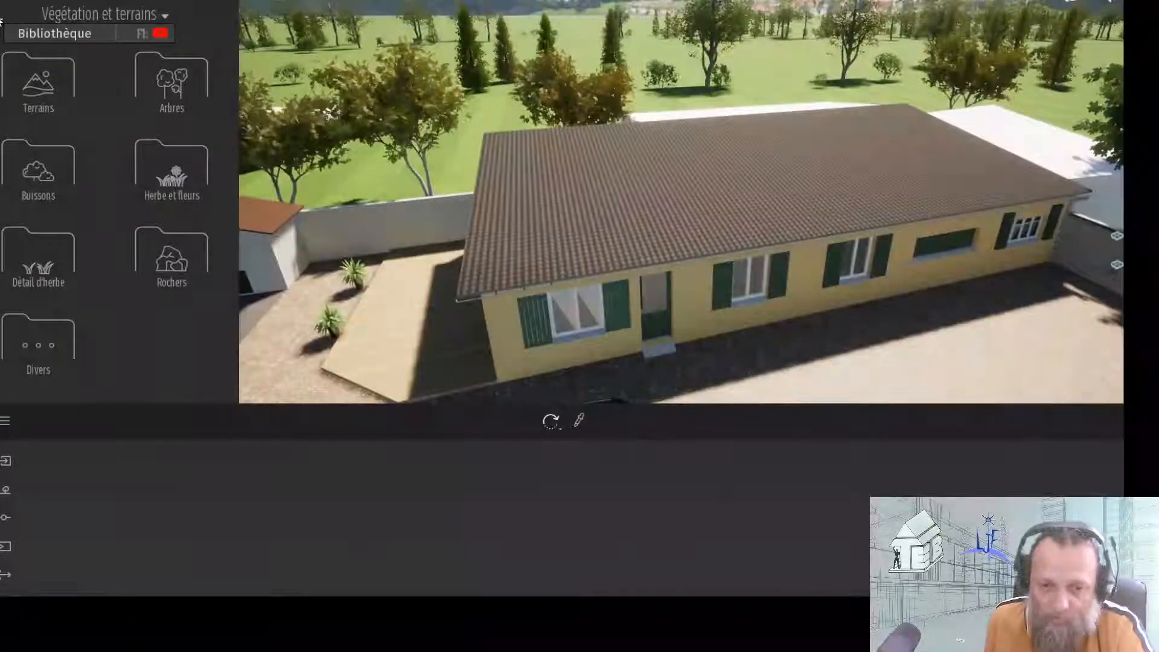
left_click(100, 30)
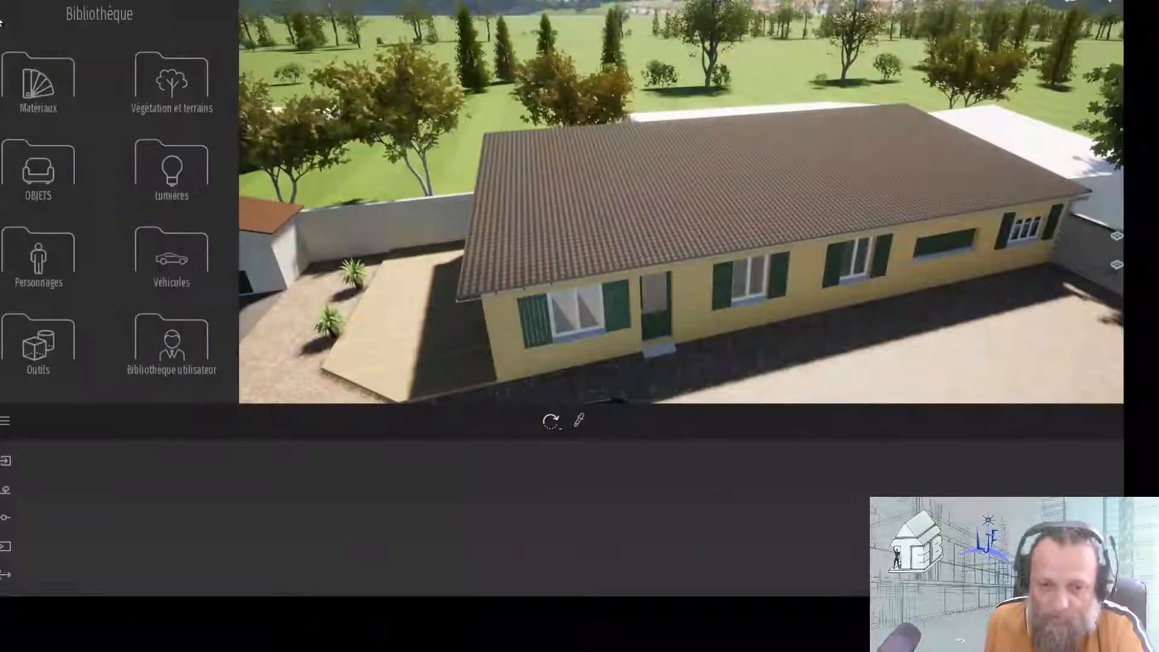
left_click(54, 350)
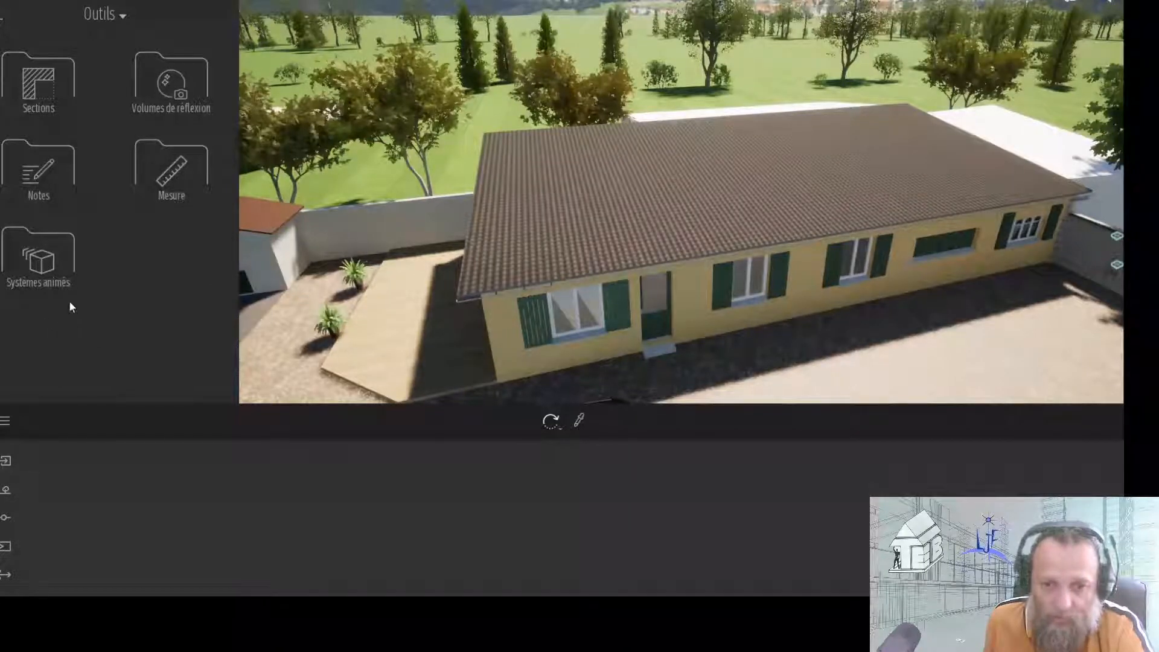
left_click(38, 80)
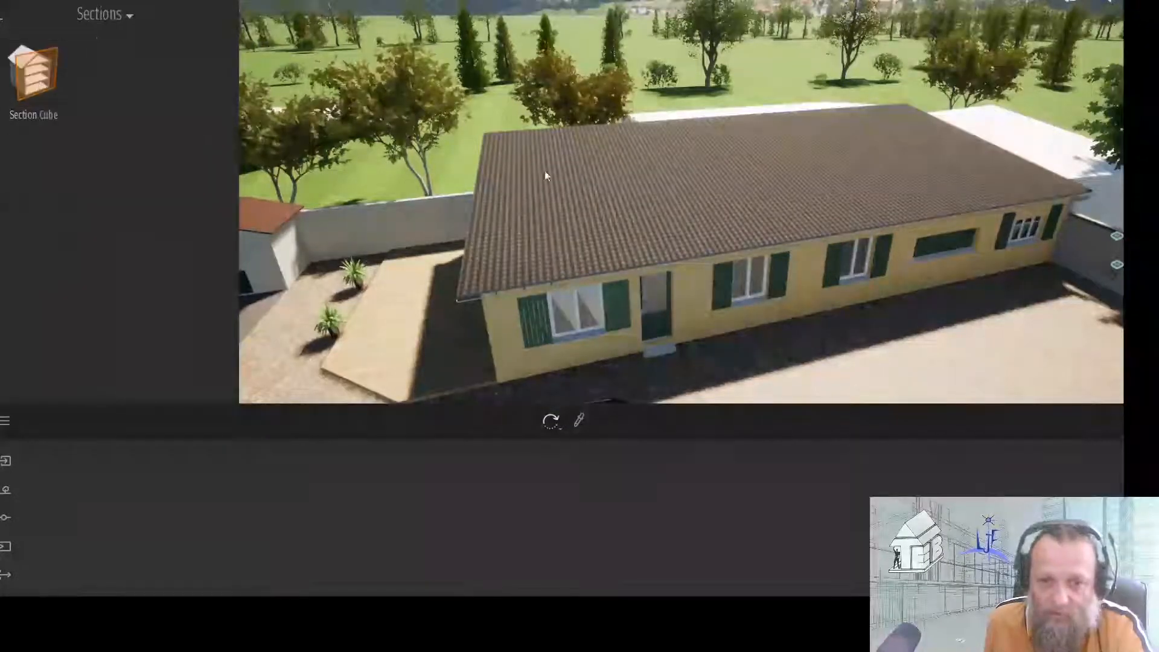
left_click_drag(33, 72, 589, 168)
left_click_drag(665, 170, 1035, 304)
scroll(947, 282, "up", 5)
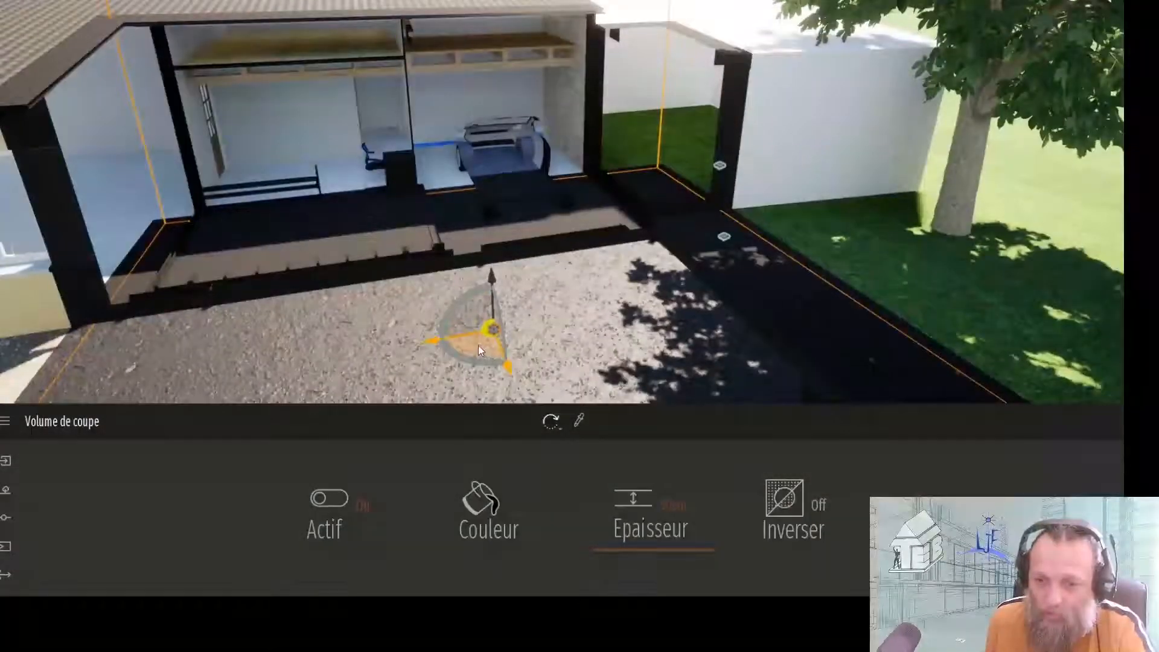
- Shift the section cube away from the building towards the courtyard so the cut runs closer to the garage façade
left_click_drag(478, 345, 486, 422)
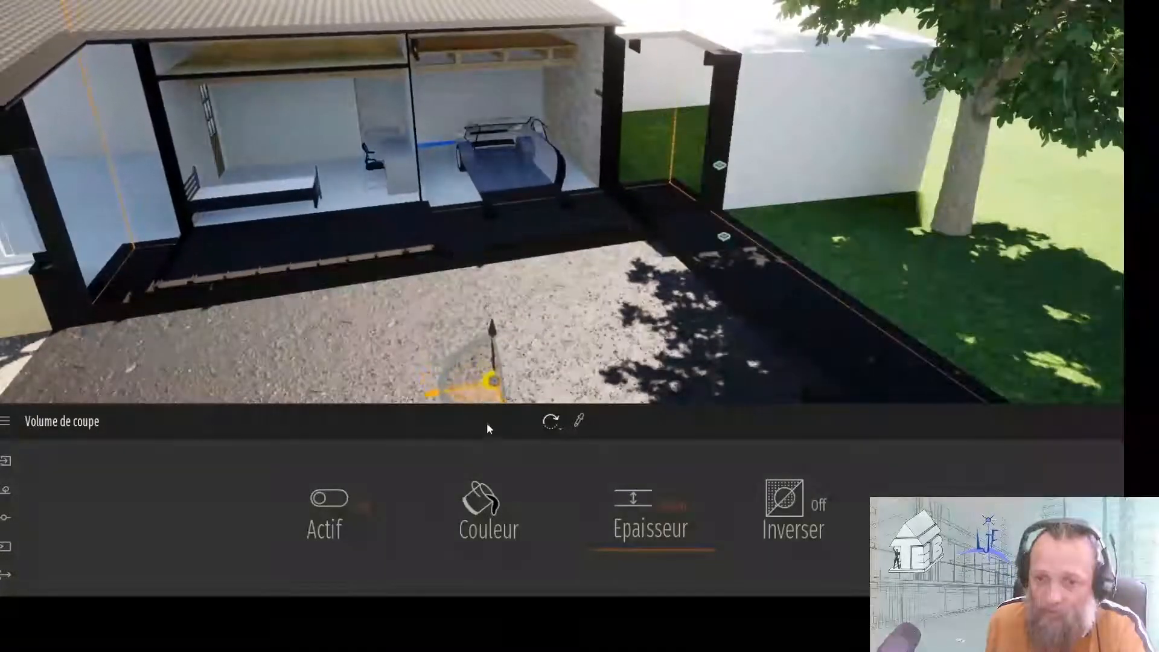
right_click_drag(524, 302, 494, 281)
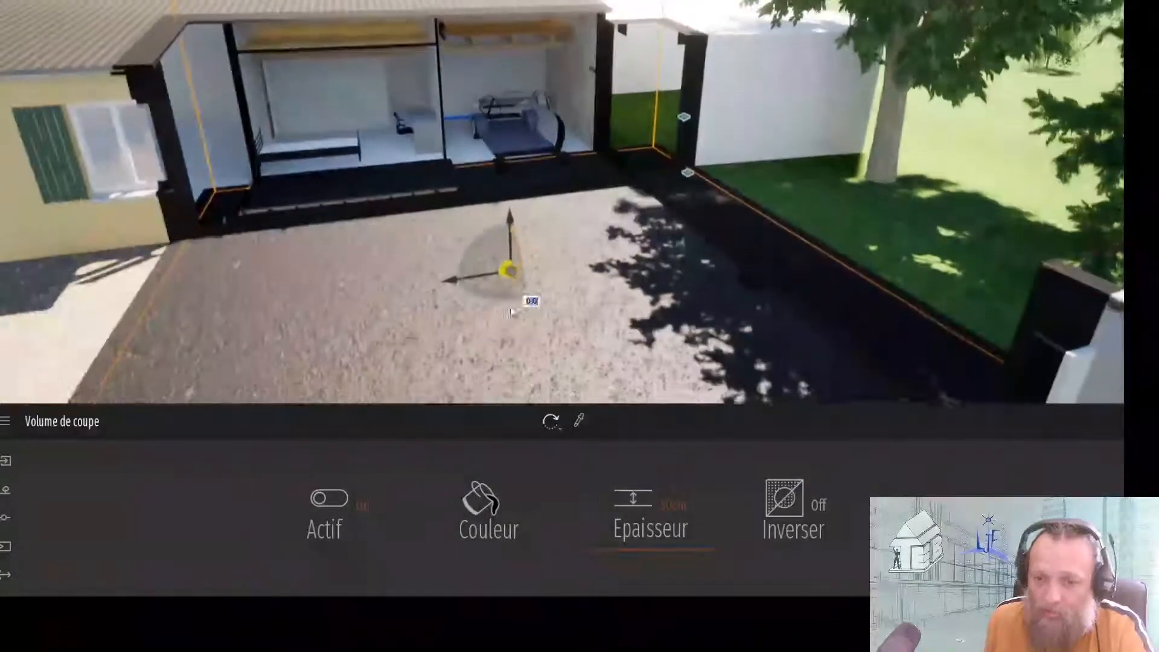
left_click_drag(502, 303, 501, 309)
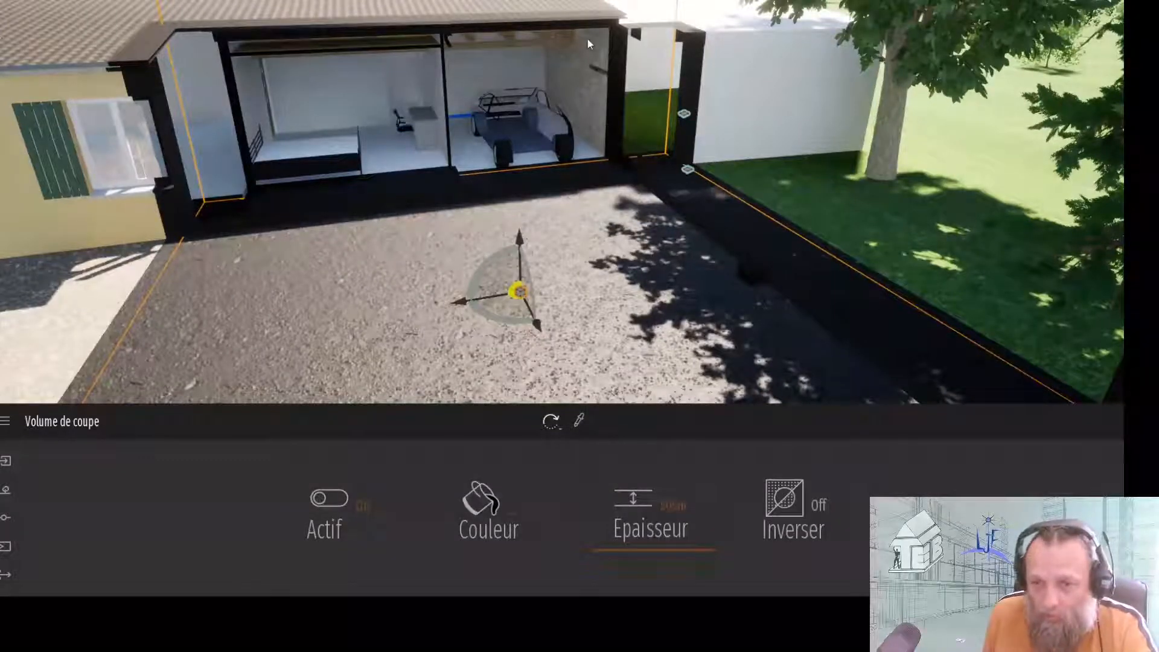
- Set the section cube's cut colour to red E9211E and reduce its thickness to 0 cm
scroll(199, 35, "up", 3)
scroll(208, 37, "down", 4)
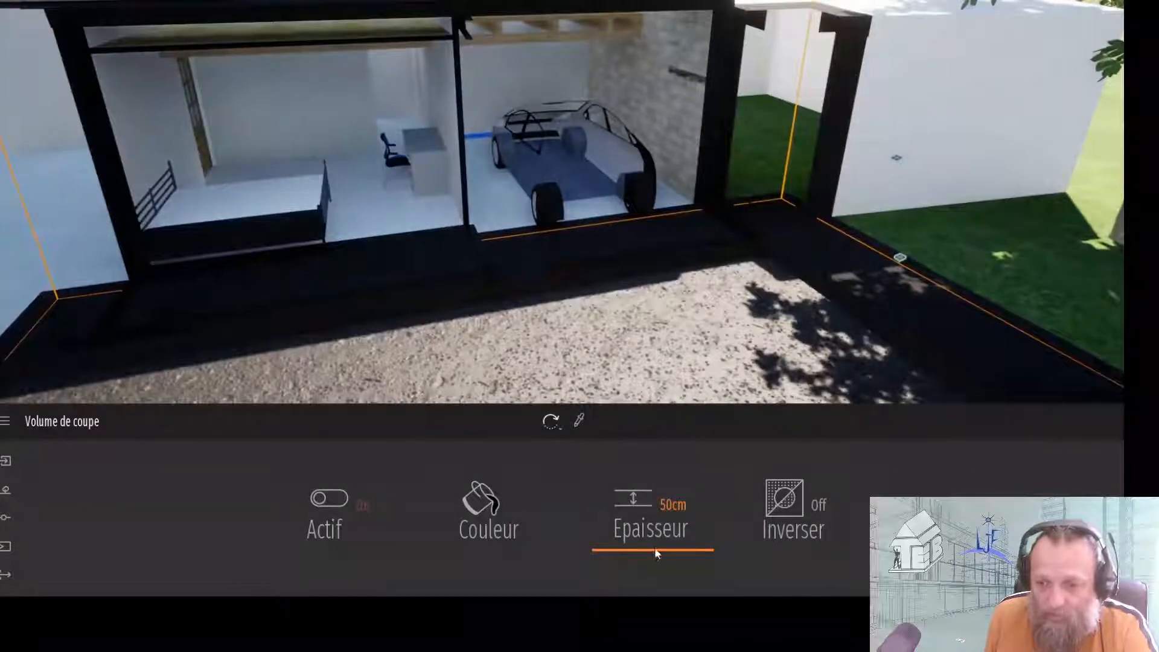
mouse_move(657, 550)
left_mouse_down()
mouse_move(657, 540)
mouse_move(663, 566)
left_mouse_up()
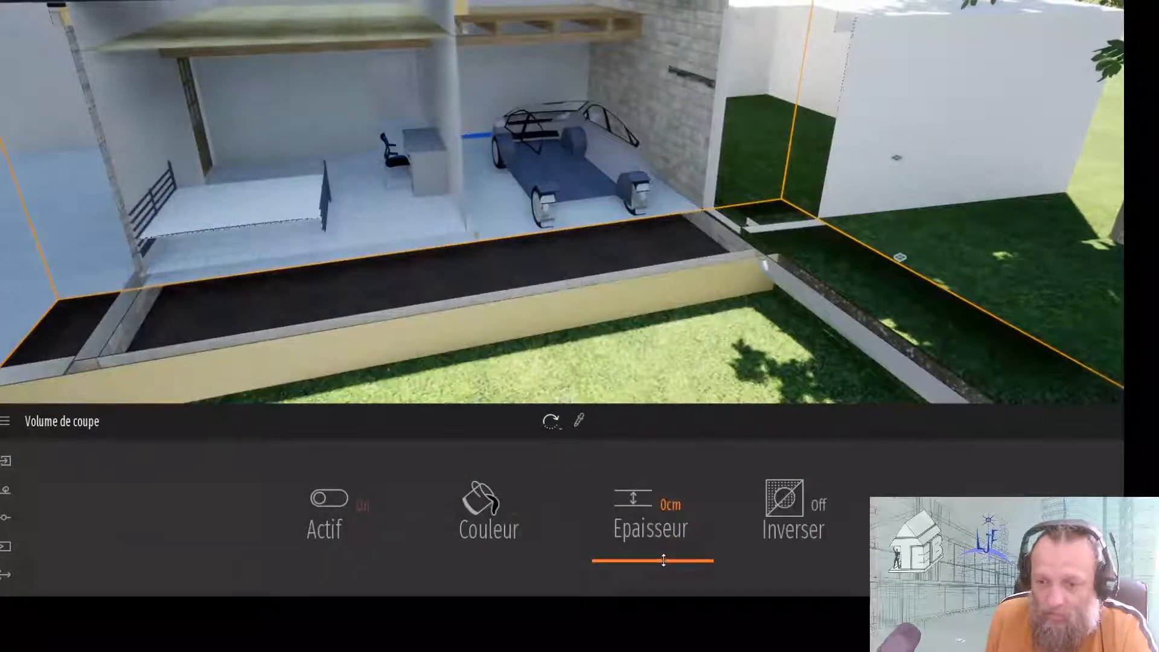
left_click(497, 507)
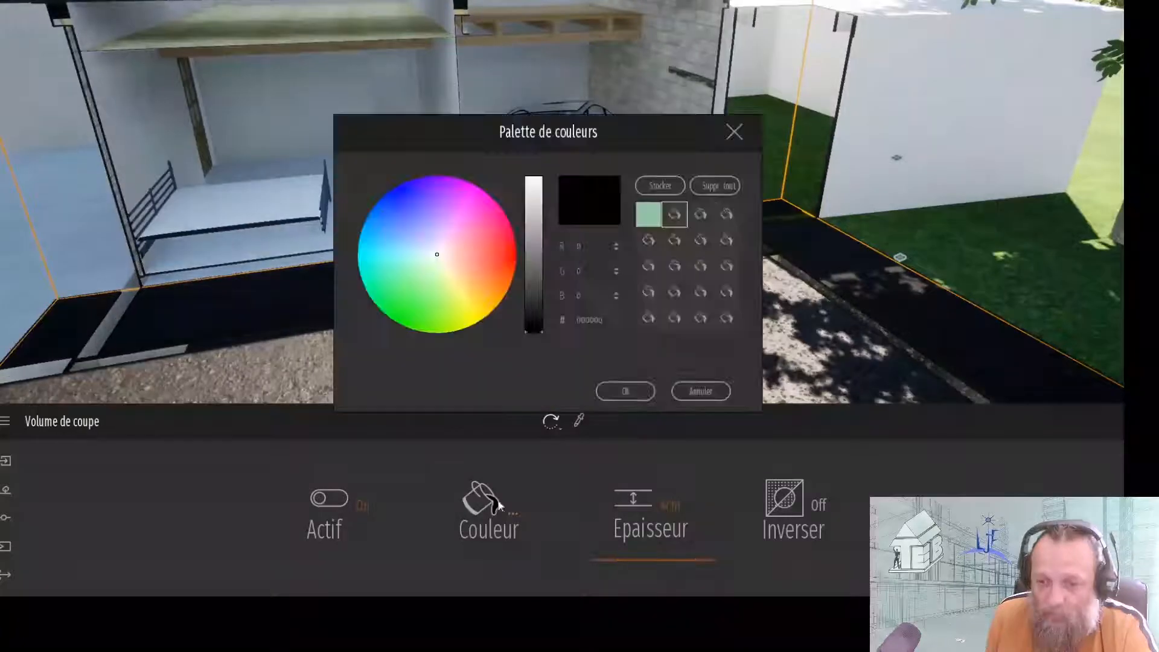
left_click_drag(539, 331, 535, 184)
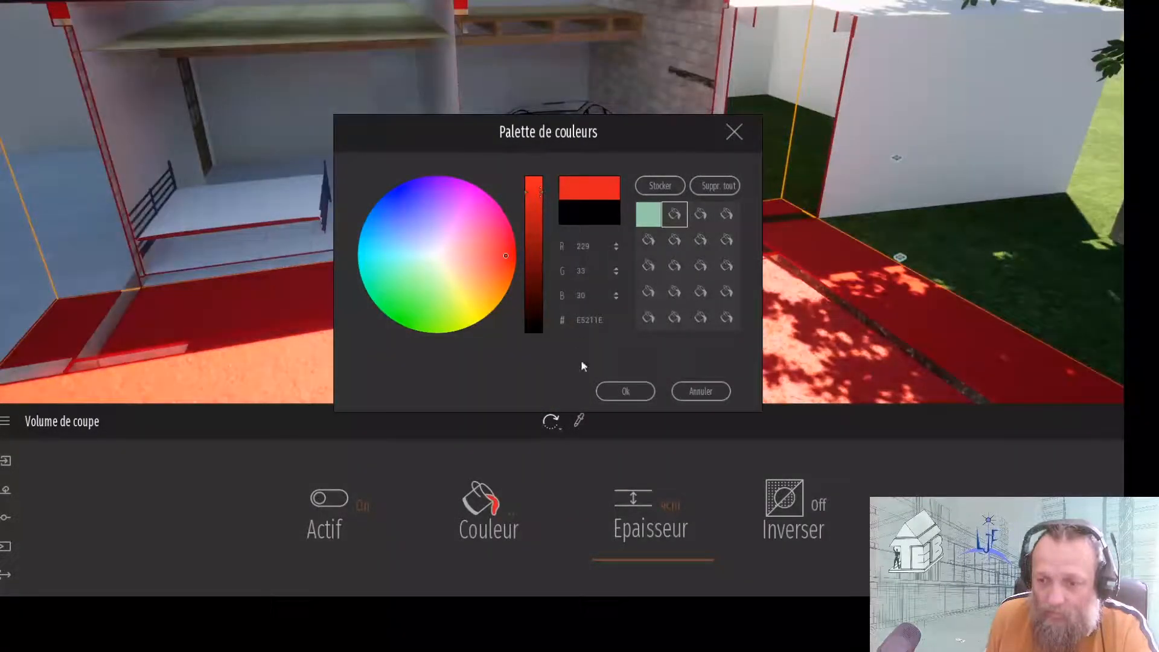
left_click(624, 391)
middle_click_drag(545, 145, 682, 204)
mouse_move(648, 566)
left_mouse_down()
mouse_move(654, 535)
mouse_move(660, 562)
left_mouse_up()
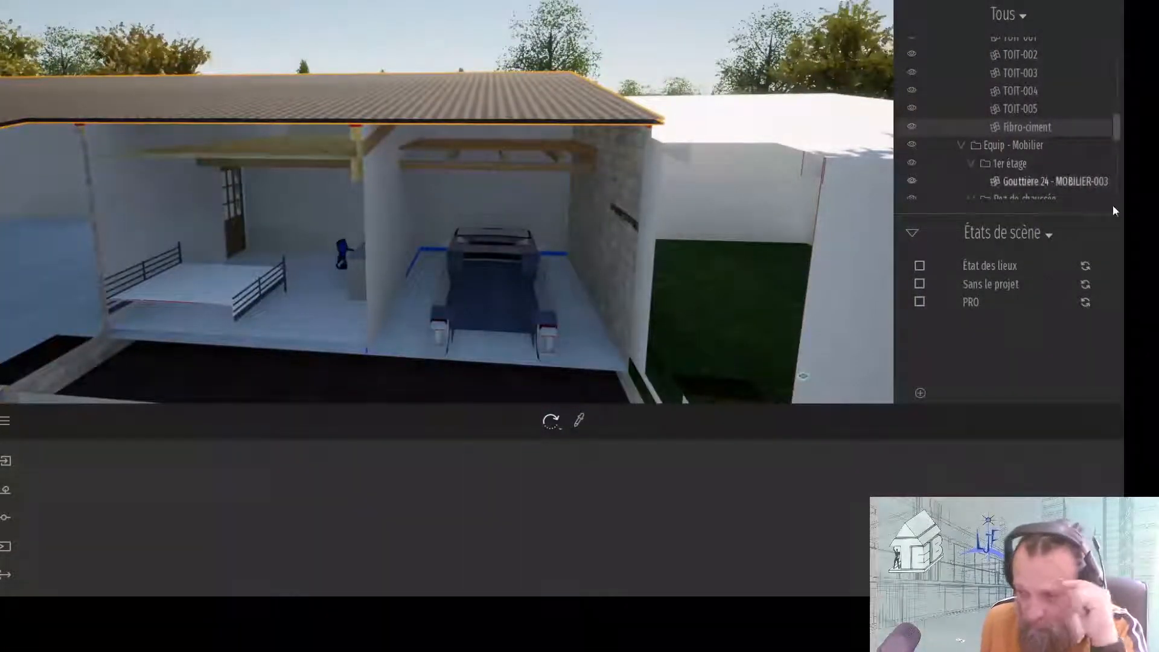
- Recall the État des lieux and PRO scene states and reload the garage_v2 FBX model
left_click(968, 302)
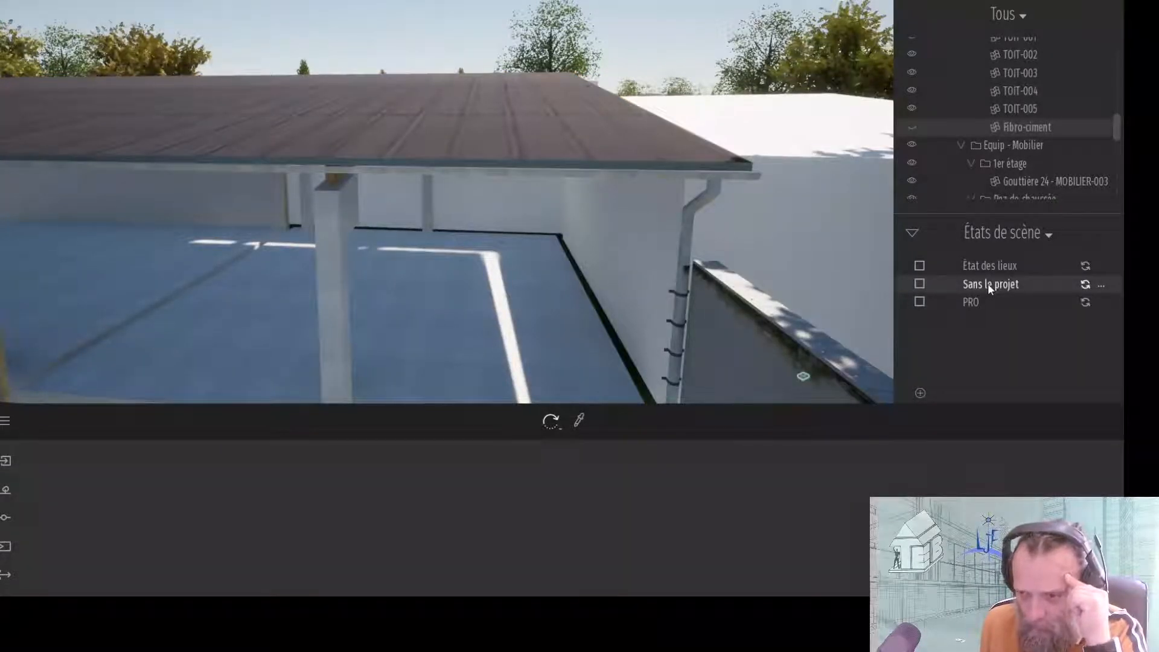
left_click(969, 270)
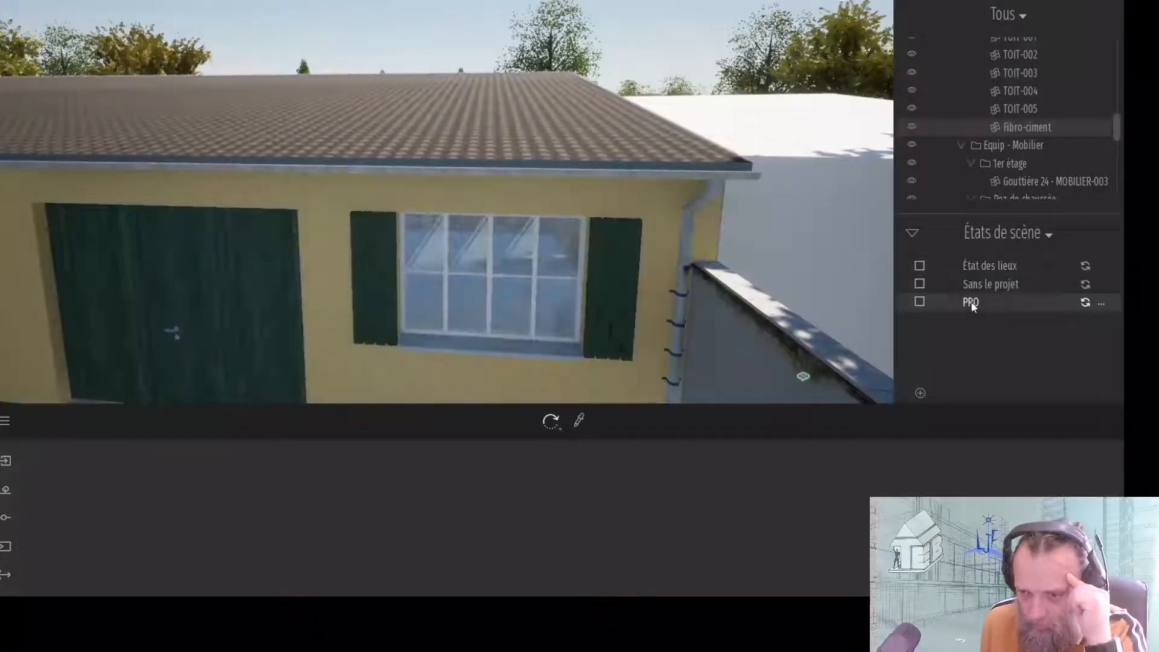
left_click(969, 302)
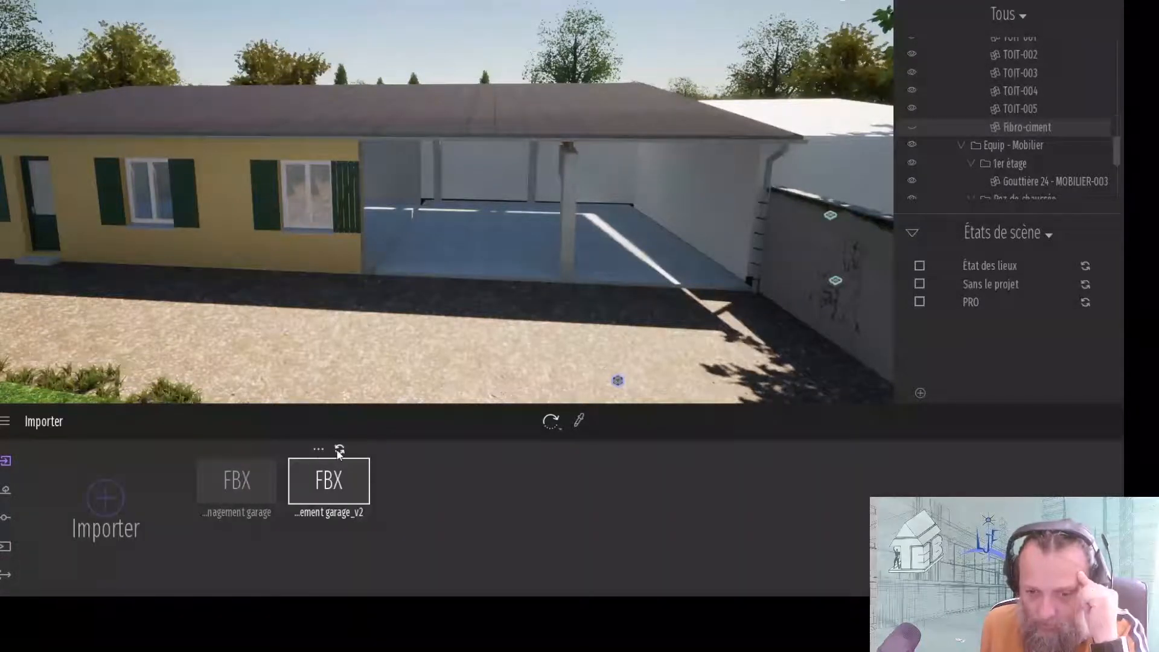
left_click(339, 452)
scroll(529, 200, "up", 6)
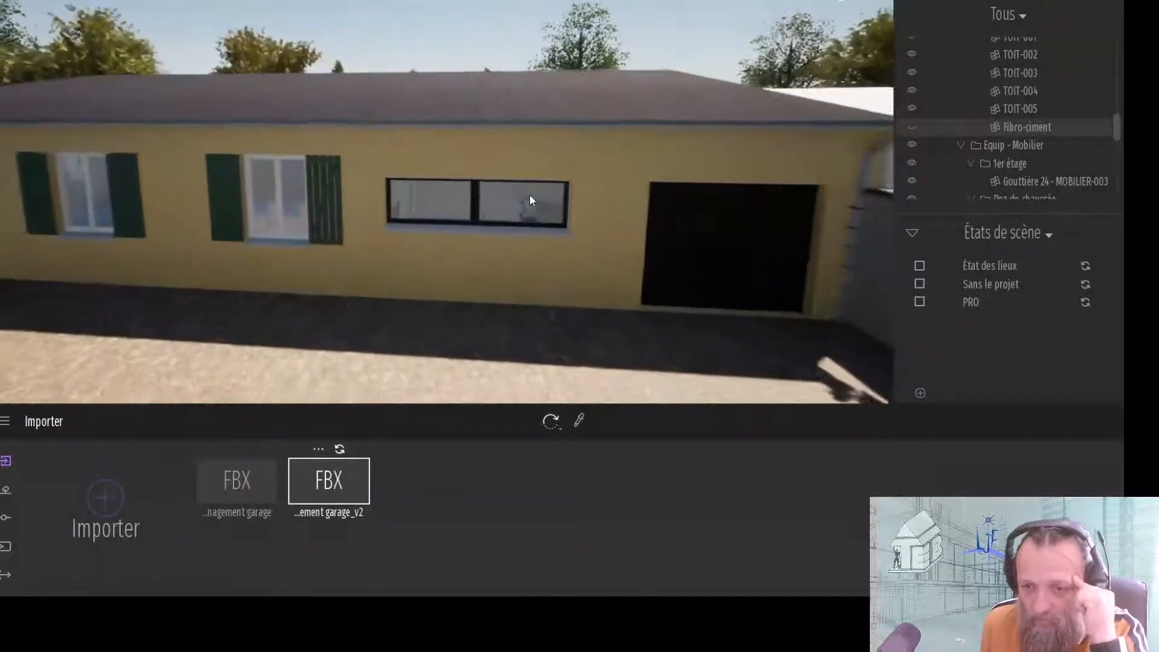
scroll(608, 216, "up", 4)
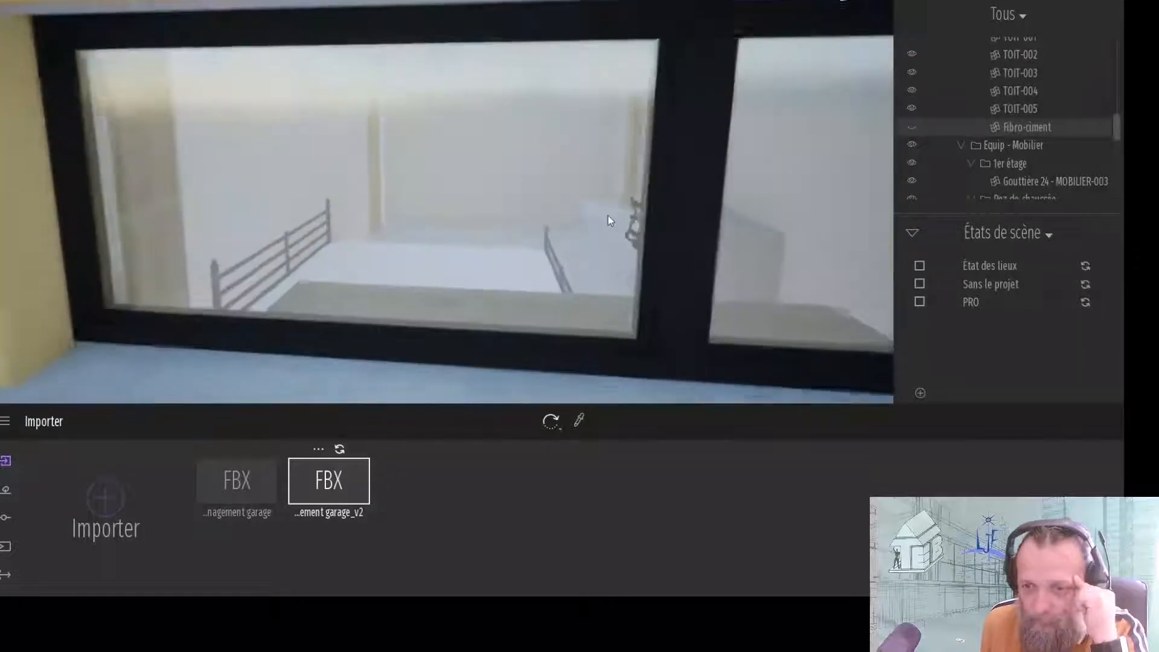
- Recall the Sans le projet and PRO scene states and examine the new room's interior around the bed and window
left_click(969, 285)
left_click(969, 304)
scroll(585, 208, "up", 6)
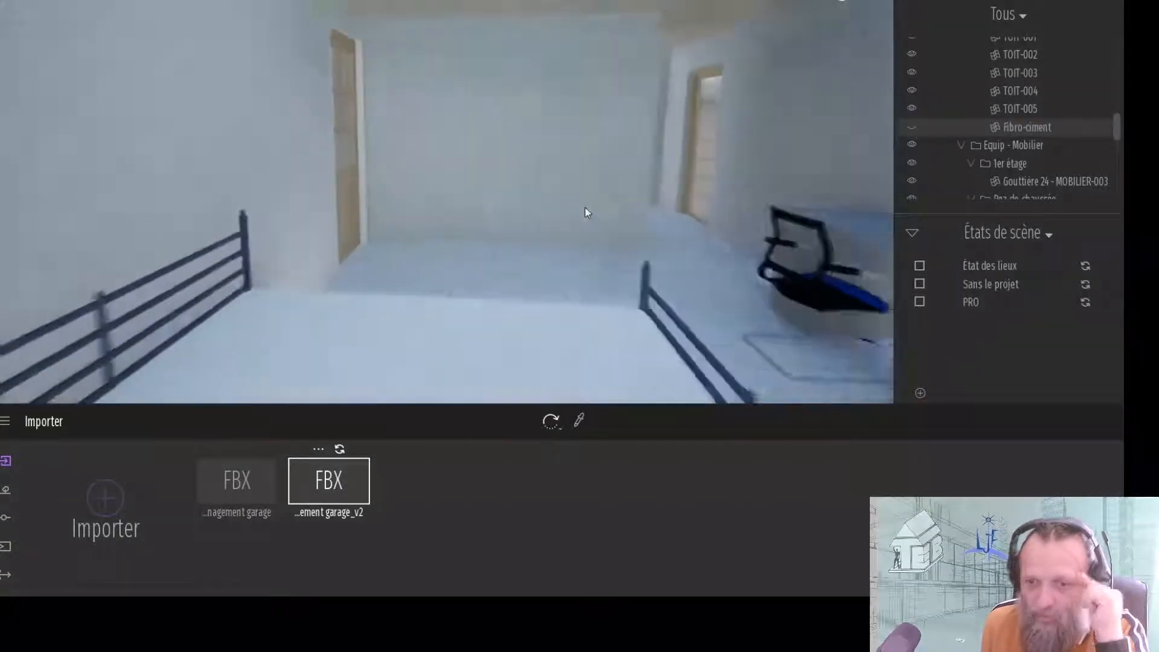
right_click_drag(589, 204, 265, 186)
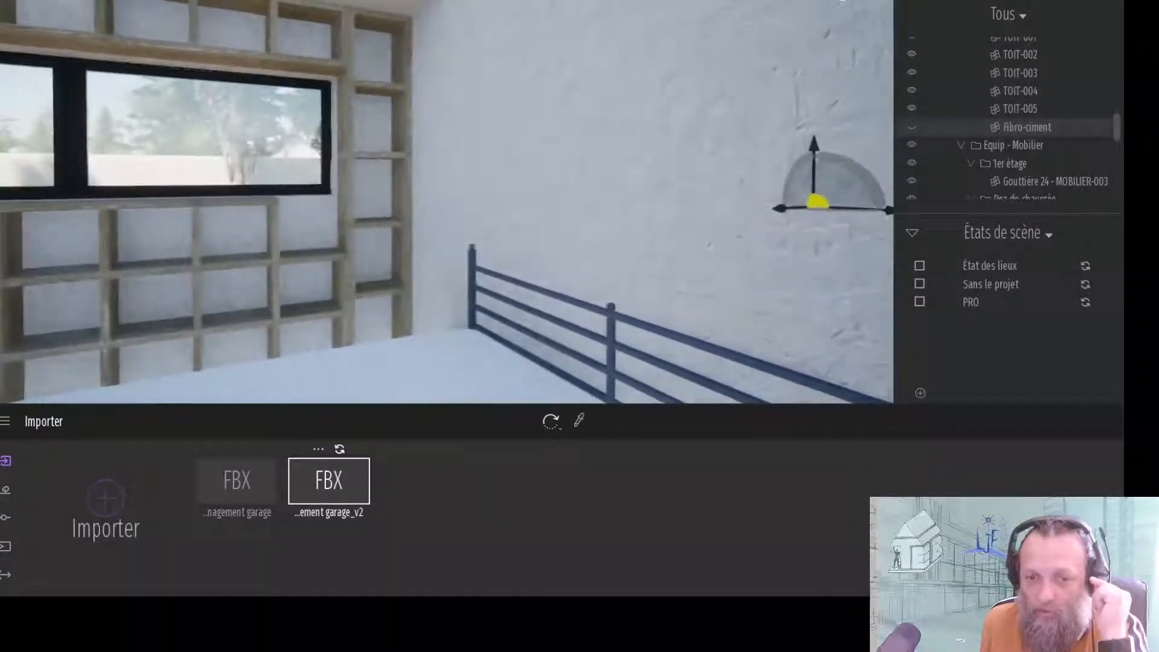
scroll(596, 202, "down", 5)
key("Left")
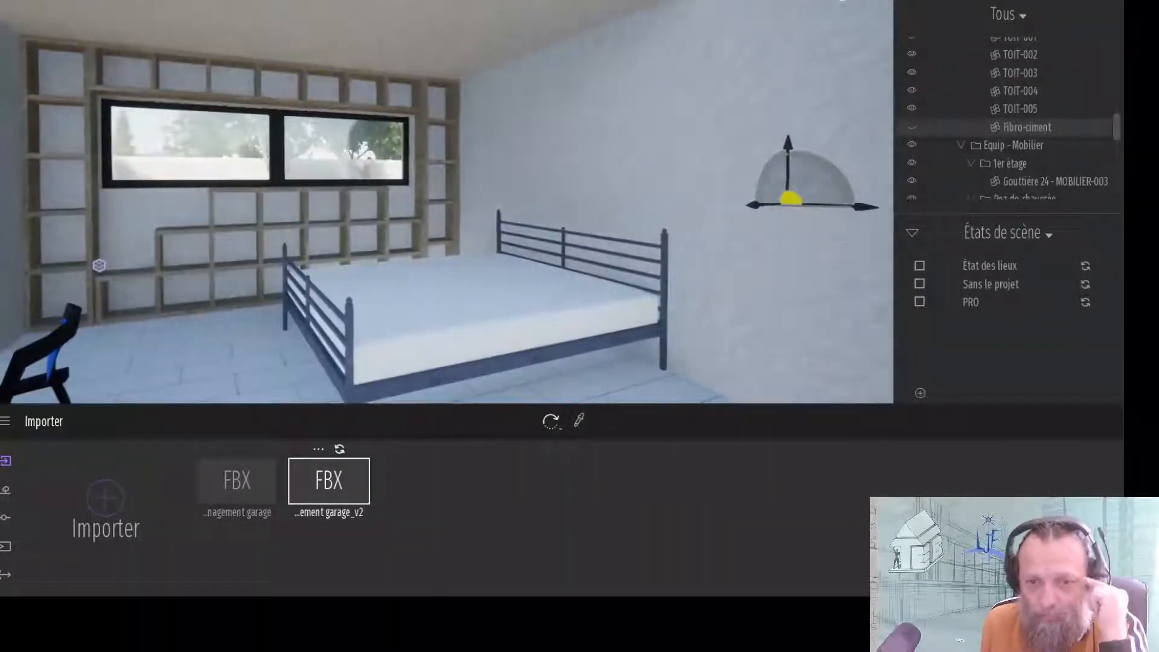
- Apply the Plaster coating 05 wall covering to the interior wall behind the shelving around the wide window
left_click(9, 11)
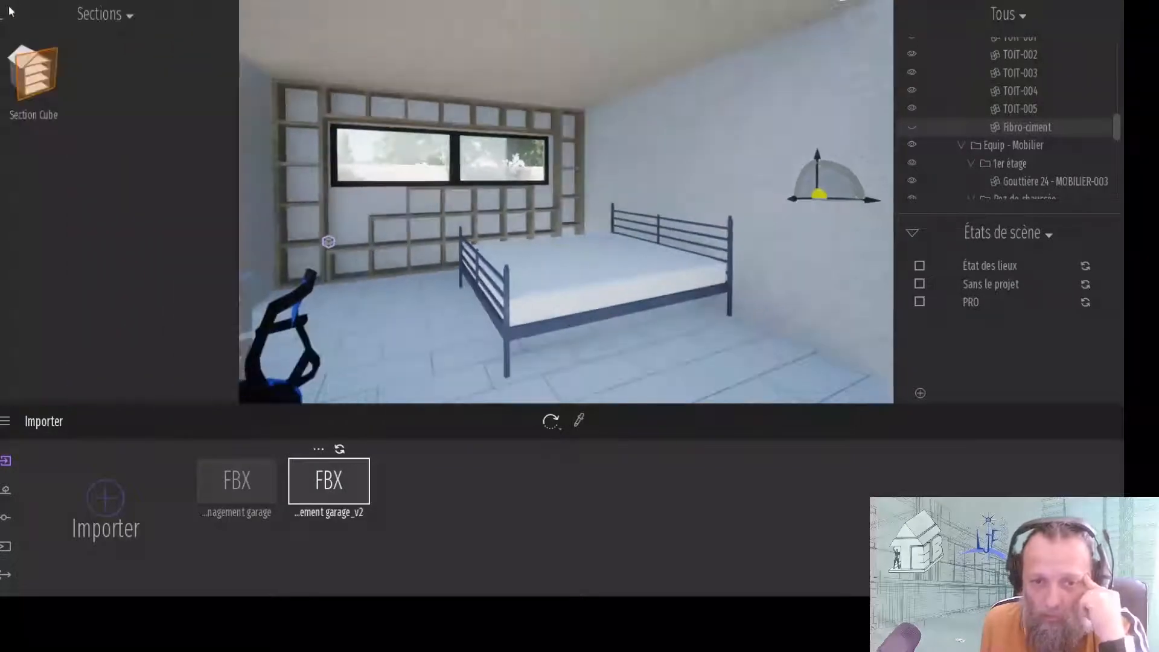
left_click(3, 20)
left_click(2, 18)
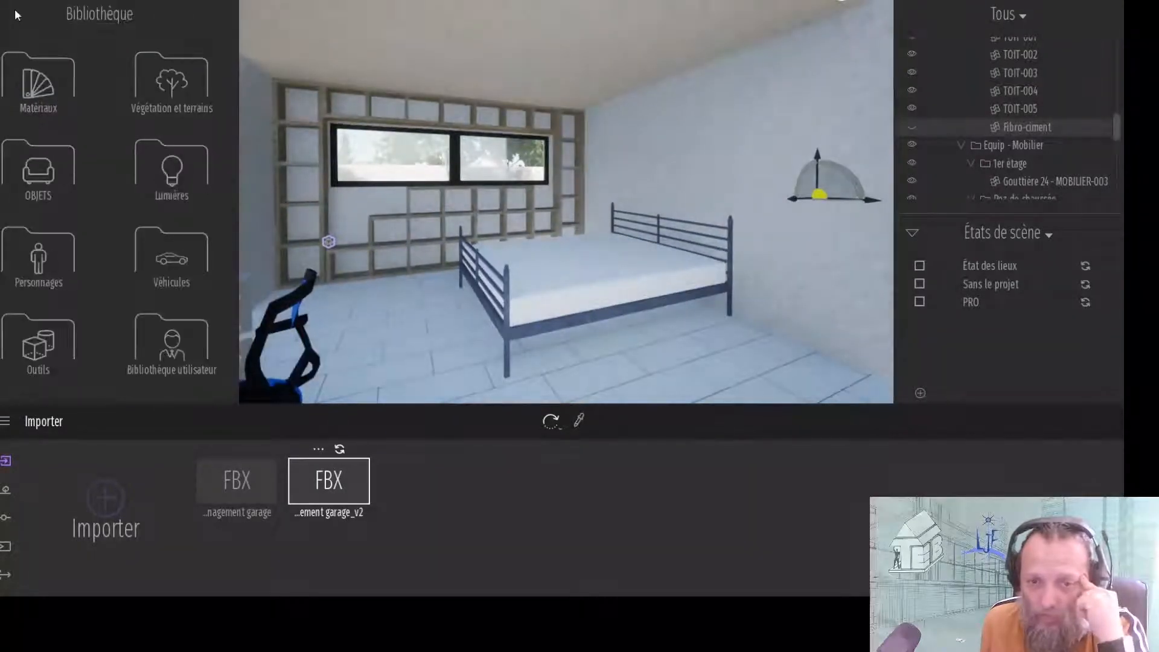
left_click(22, 88)
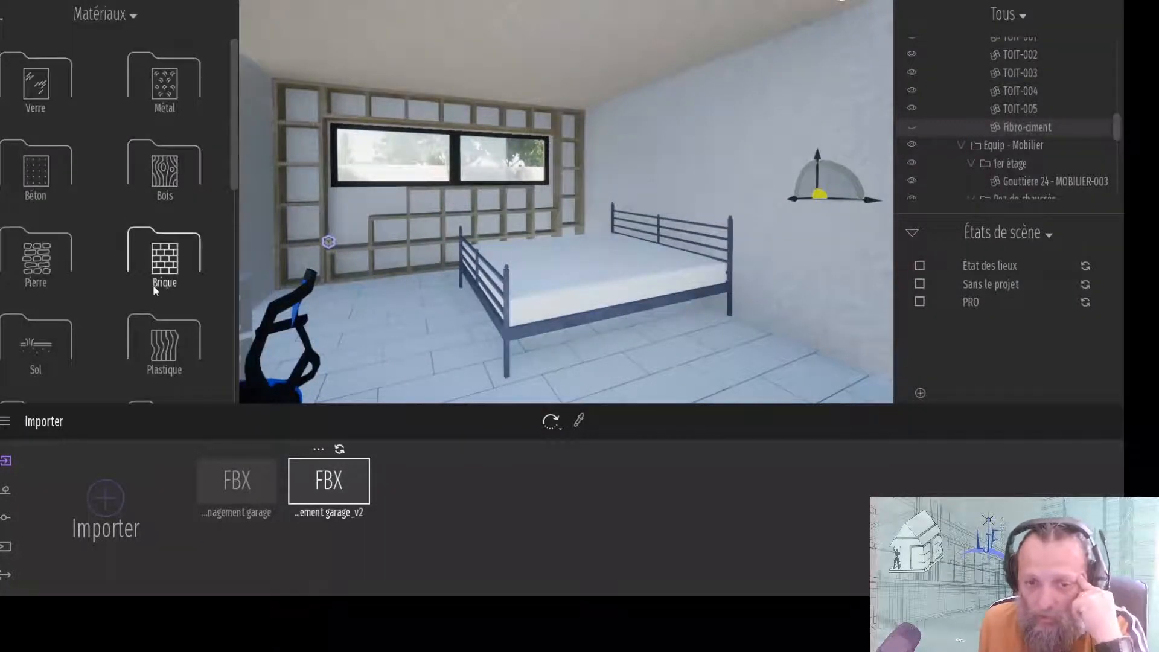
scroll(153, 285, "down", 3)
left_click(38, 343)
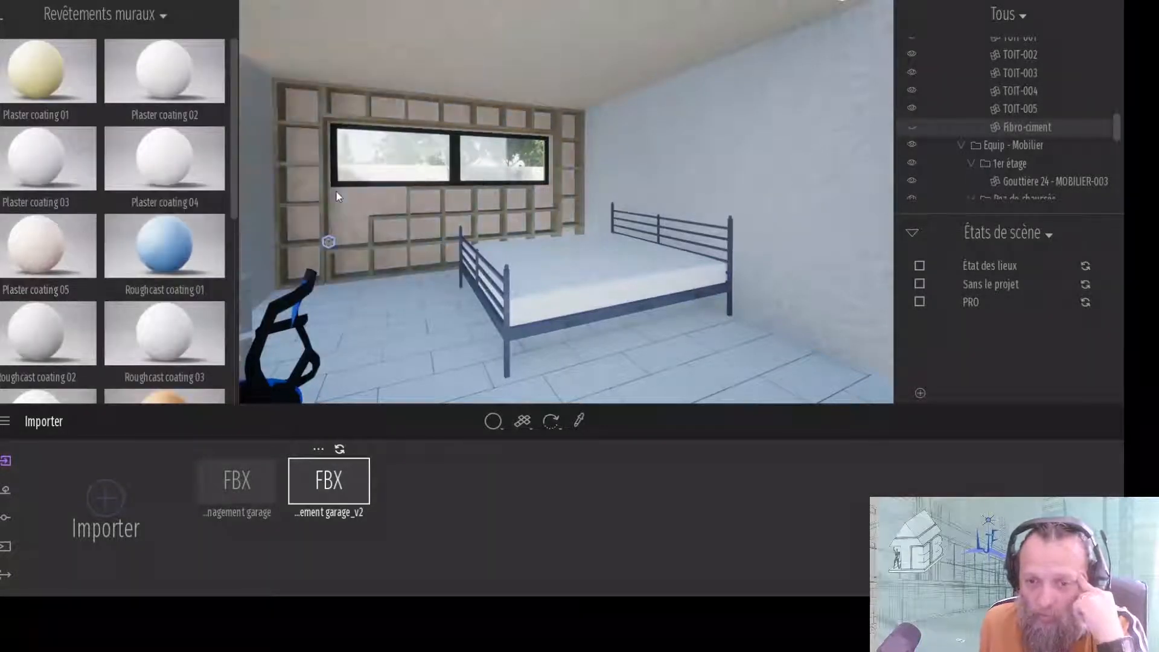
left_click(336, 190)
- Apply the Plaster coating 05 wall covering to the long wall alongside the bed
scroll(93, 357, "down", 1)
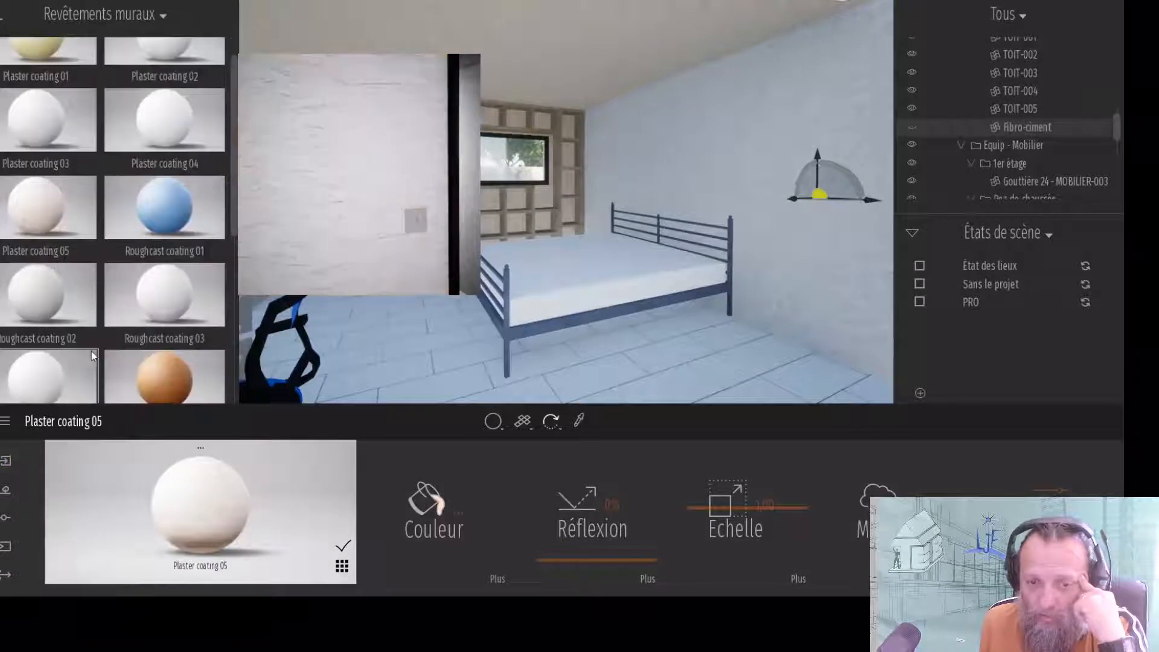
scroll(94, 356, "down", 1)
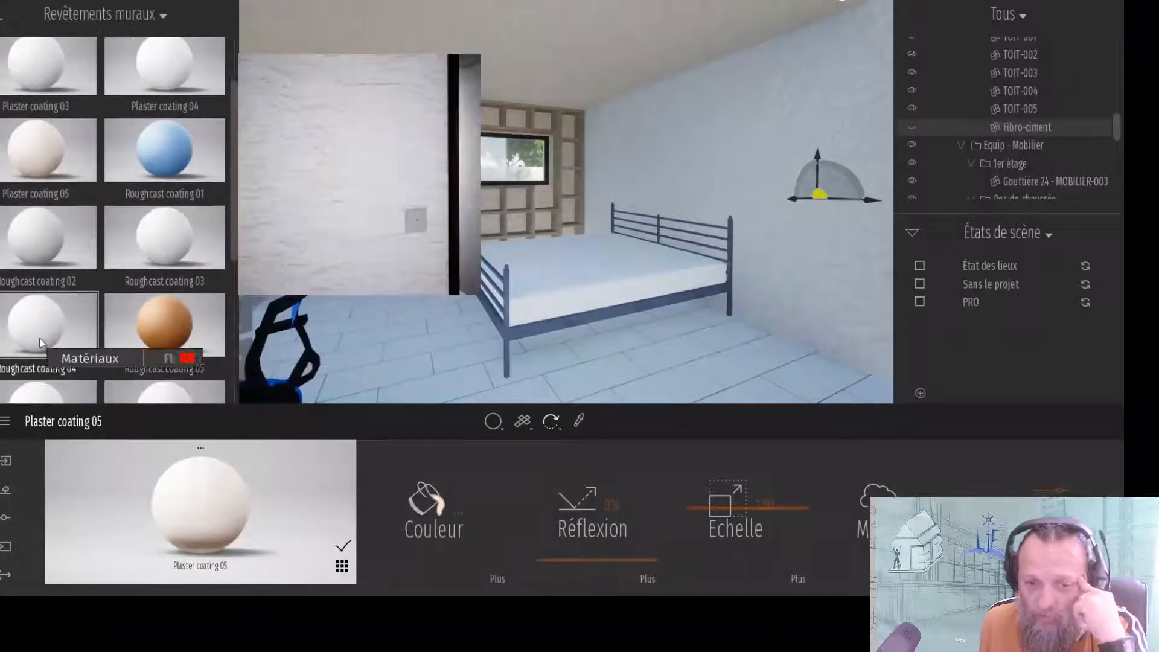
scroll(40, 343, "down", 2)
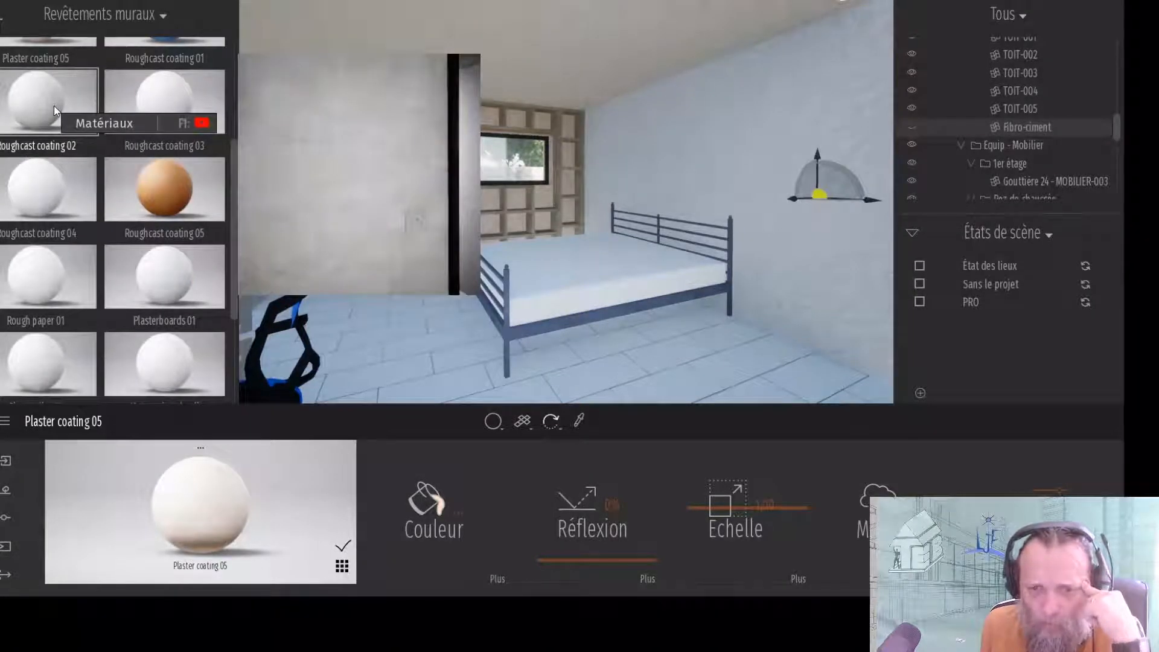
scroll(53, 106, "up", 2)
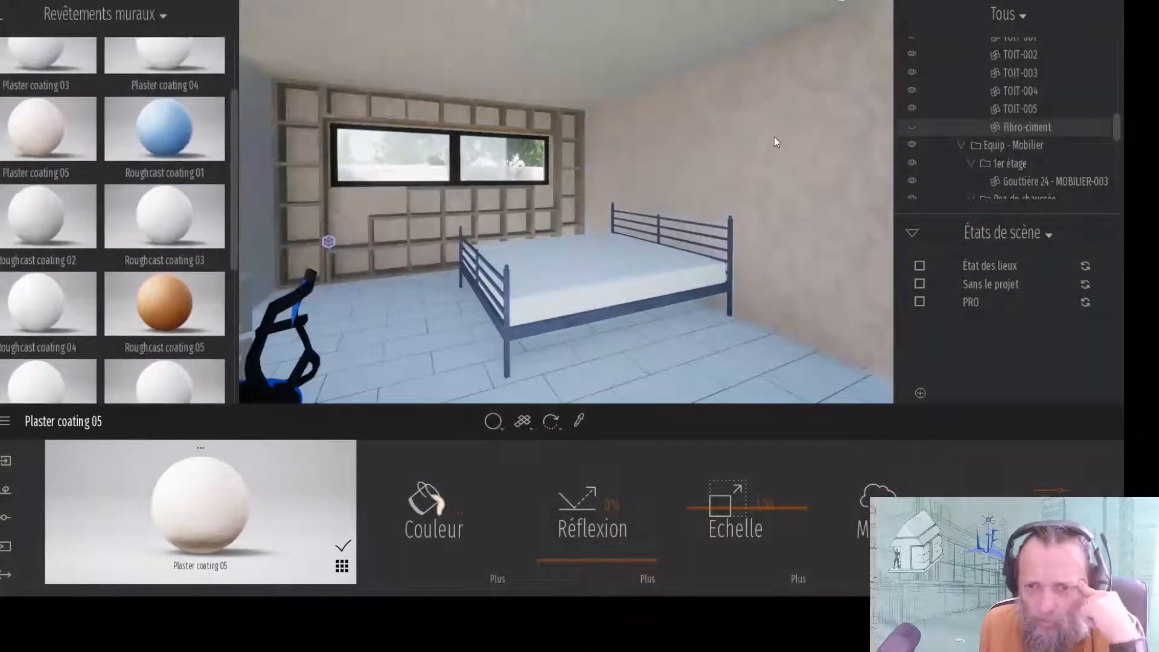
- Change the Plaster coating 05 colour on the wall alongside the bed to a lighter off-white
left_click(774, 137)
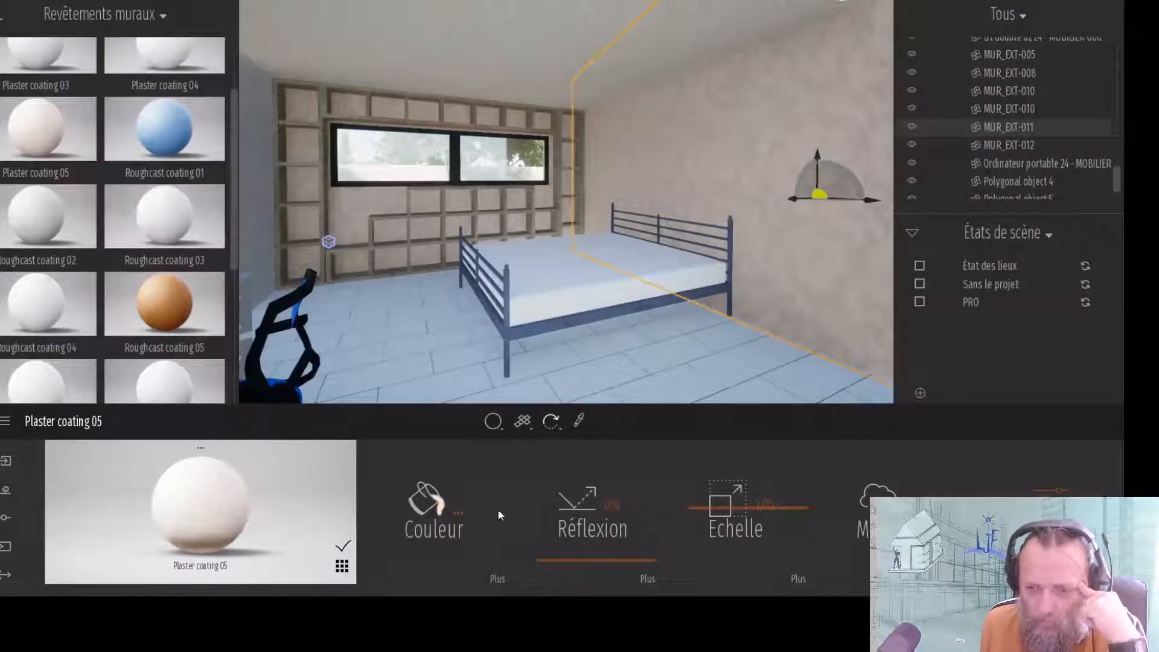
left_click(424, 499)
left_click_drag(455, 260, 443, 260)
left_click(639, 392)
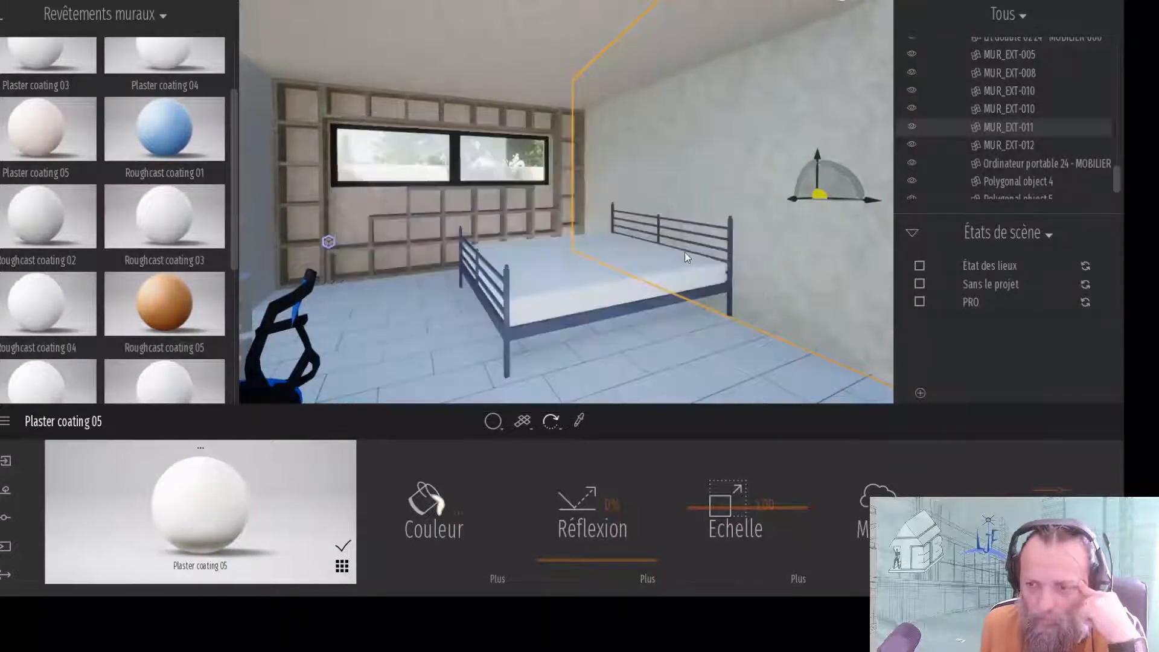
left_click(579, 421)
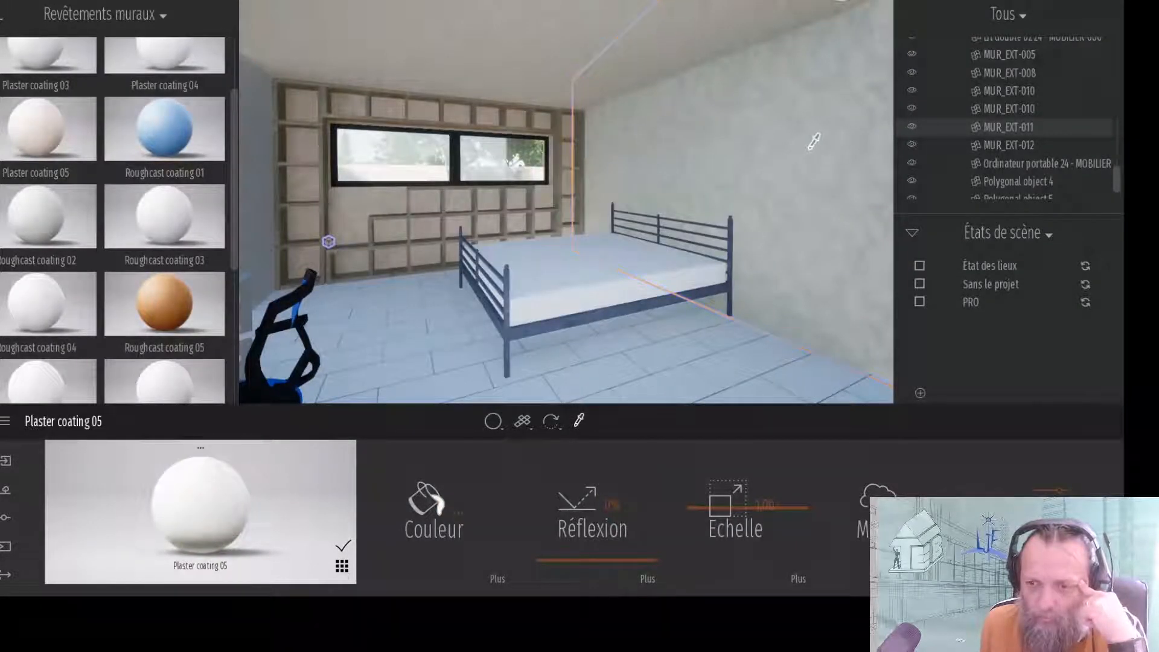
middle_click_drag(711, 190, 743, 118)
right_click_drag(743, 118, 652, 117)
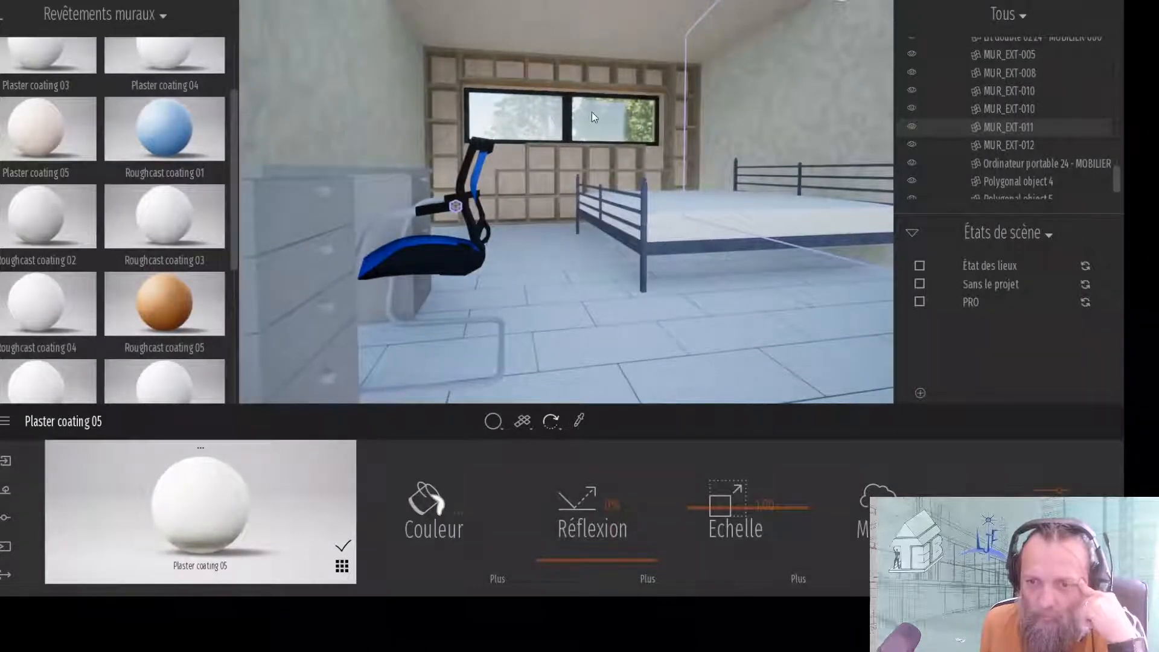
middle_click_drag(592, 112, 550, 140)
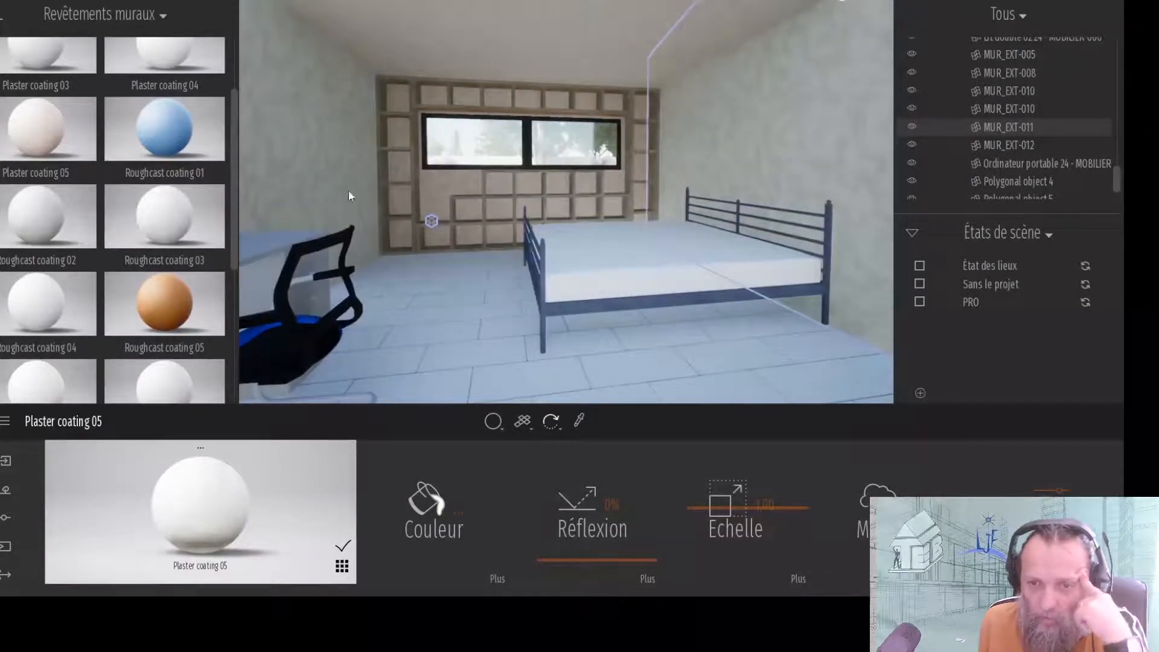
- Browse the Plafonds materials and preview their NW, MF, A and AW panel finishes for the room
left_click(2, 18)
scroll(82, 264, "down", 1)
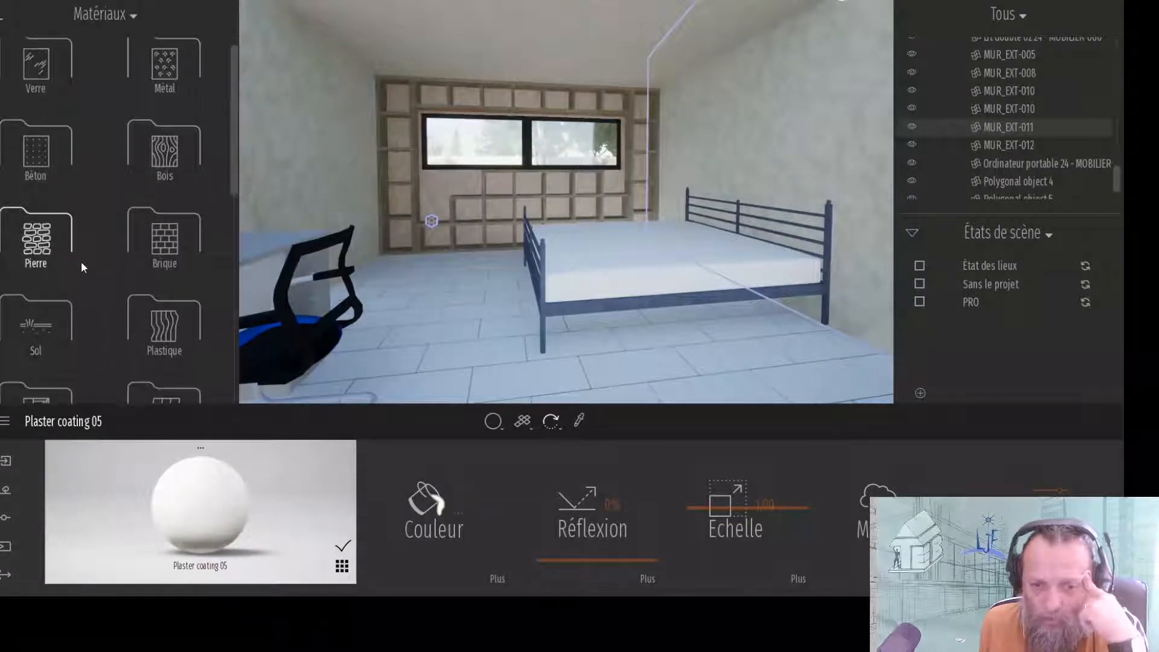
scroll(82, 265, "down", 3)
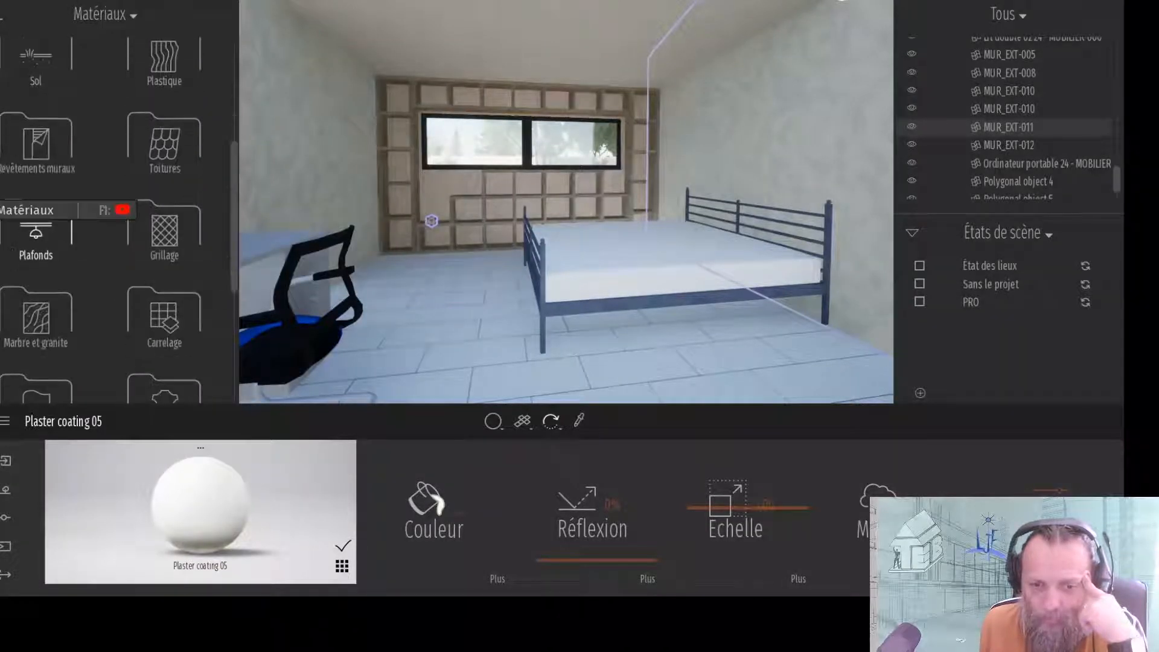
left_click(36, 232)
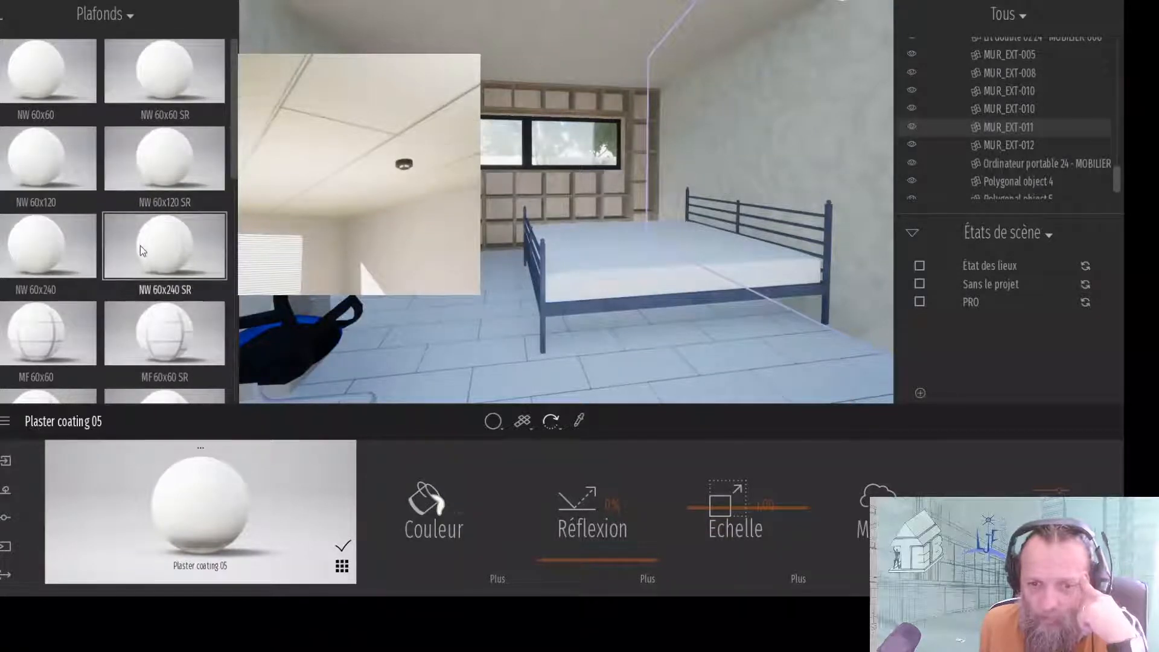
scroll(142, 247, "down", 3)
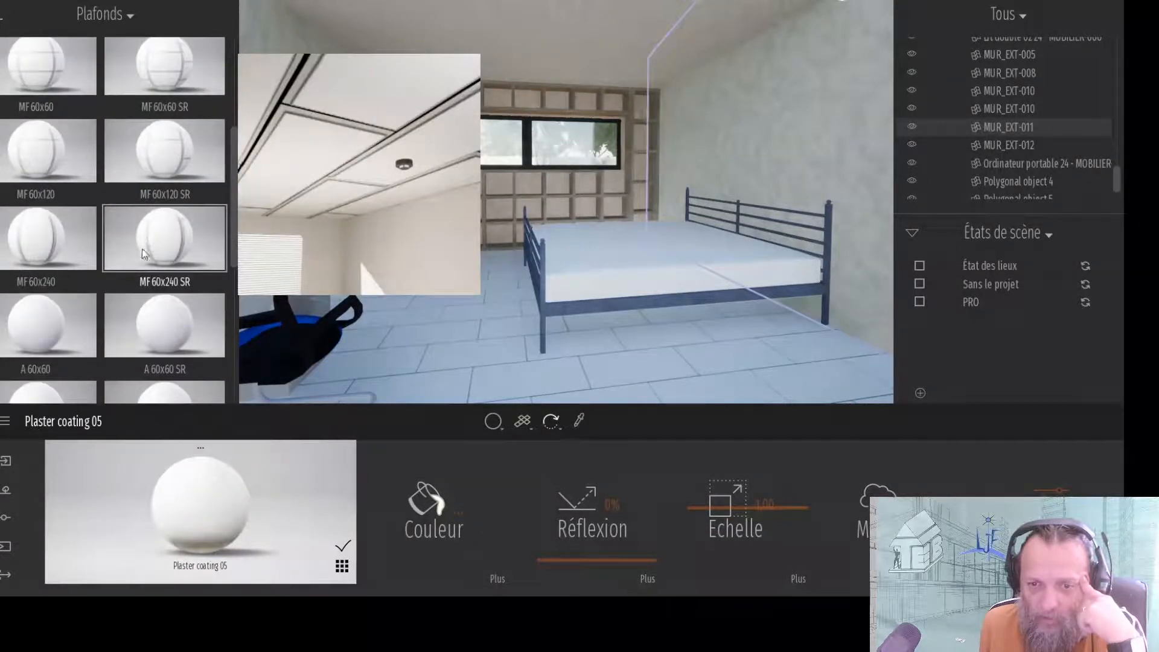
scroll(76, 252, "down", 2)
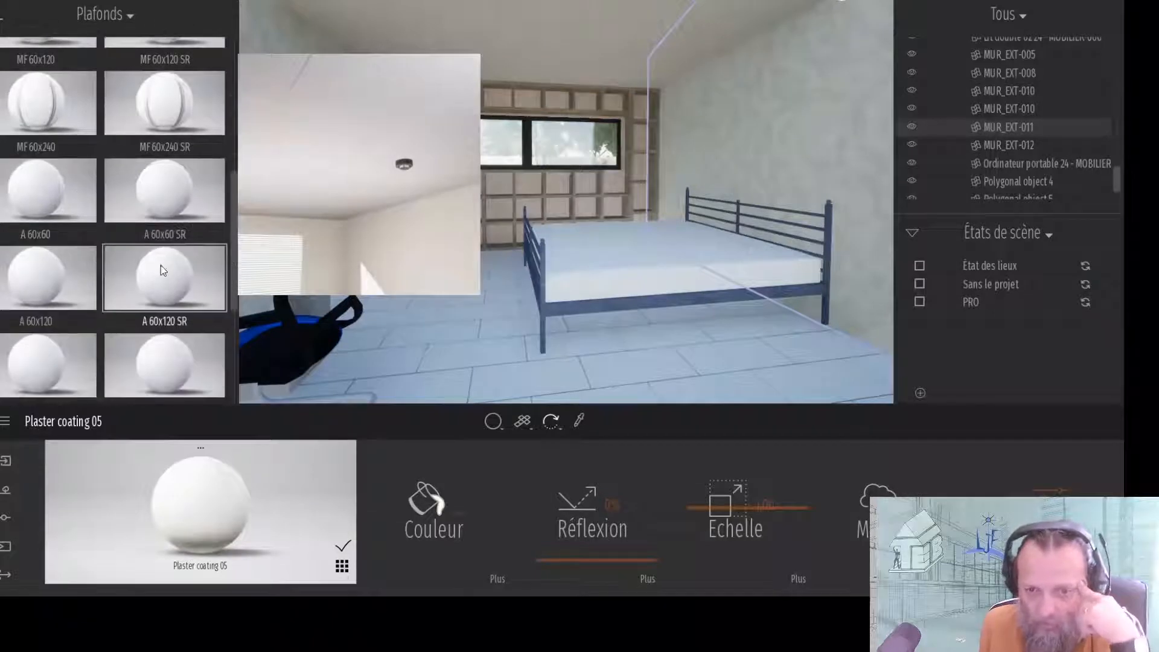
scroll(161, 270, "down", 2)
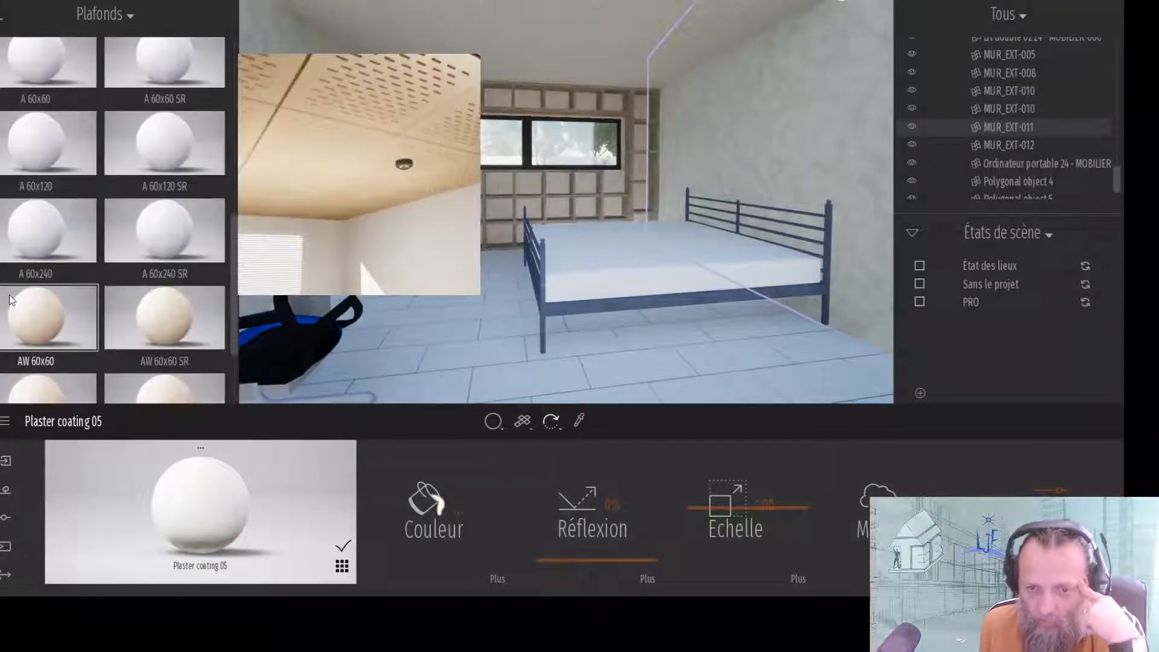
scroll(159, 338, "down", 3)
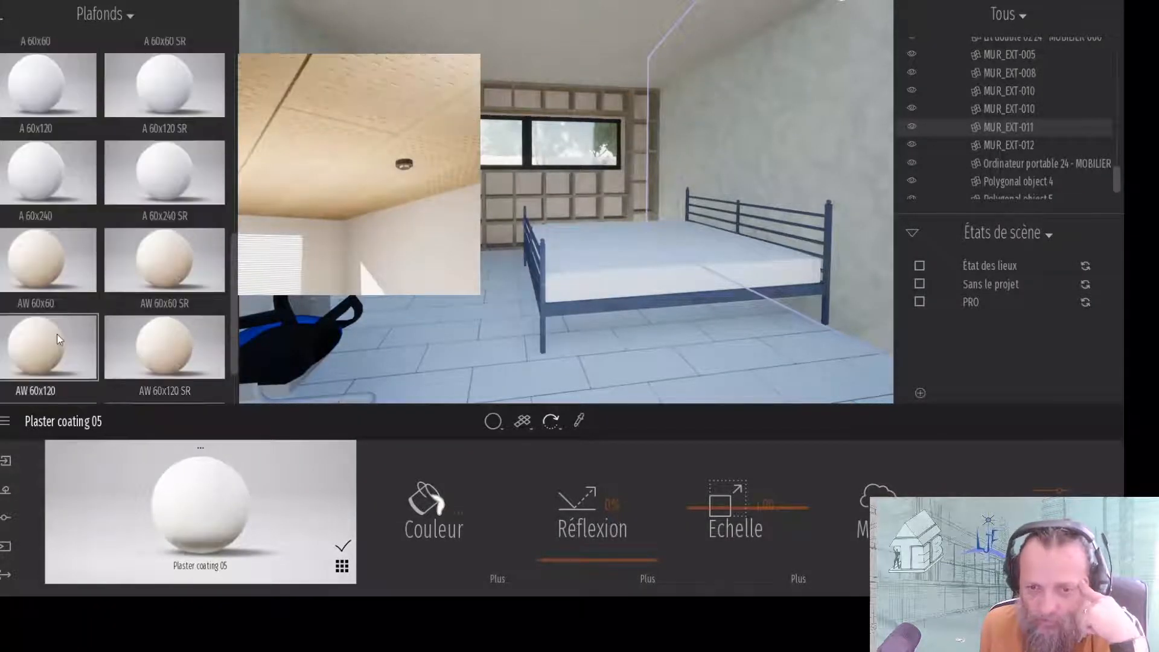
scroll(142, 285, "down", 8)
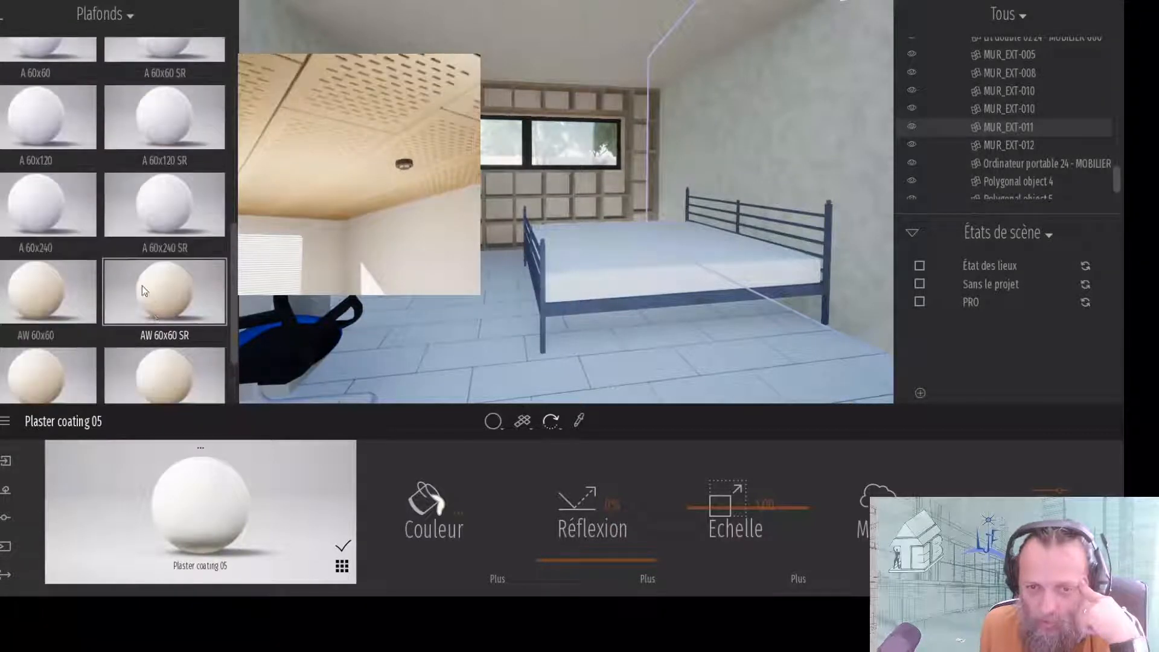
scroll(46, 127, "up", 4)
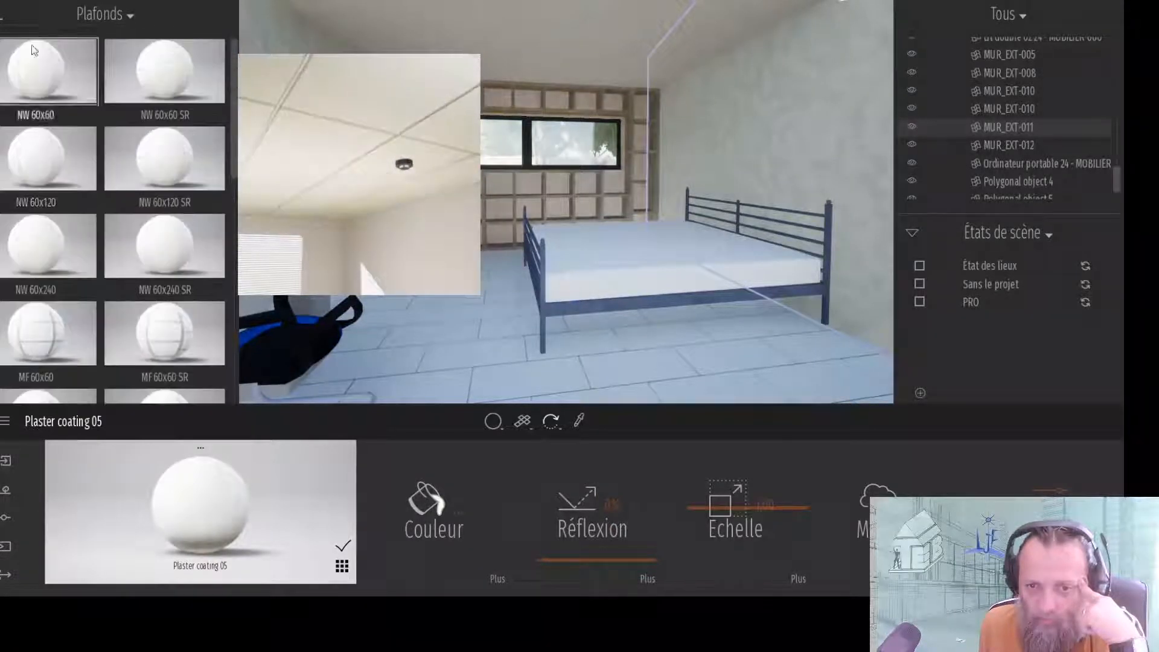
- Look through the Tissu materials and apply Plaster coating 03 from the Revêtements muraux materials in the bedroom
left_click(6, 18)
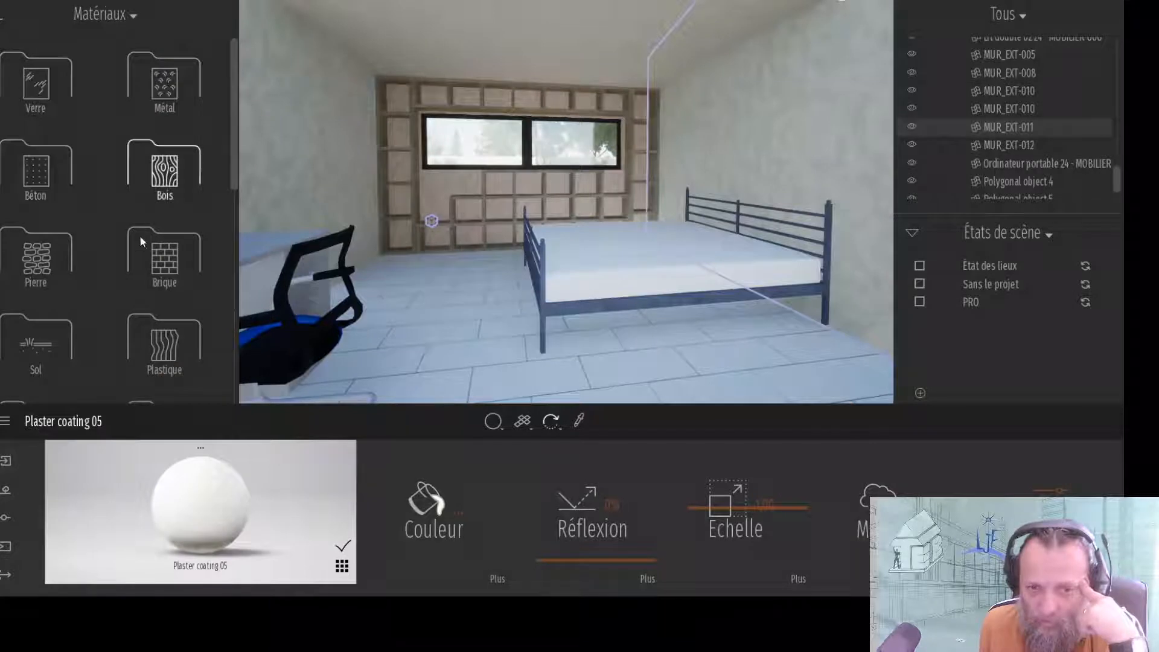
scroll(163, 266, "down", 3)
scroll(165, 270, "down", 6)
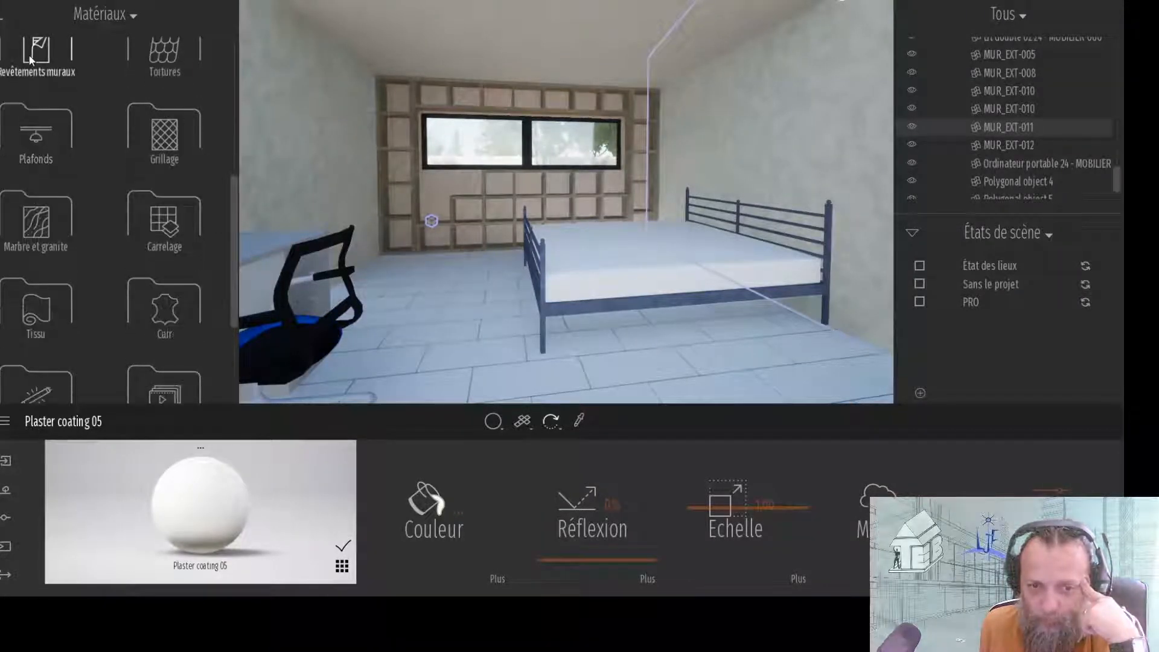
left_click(55, 308)
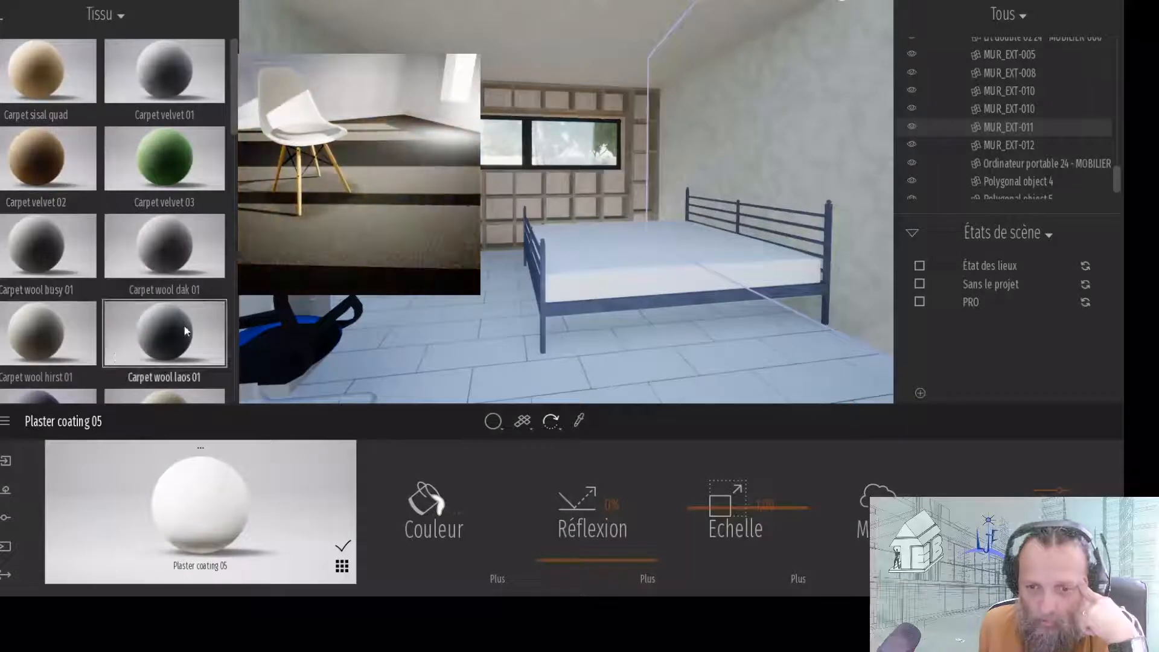
left_click(1, 19)
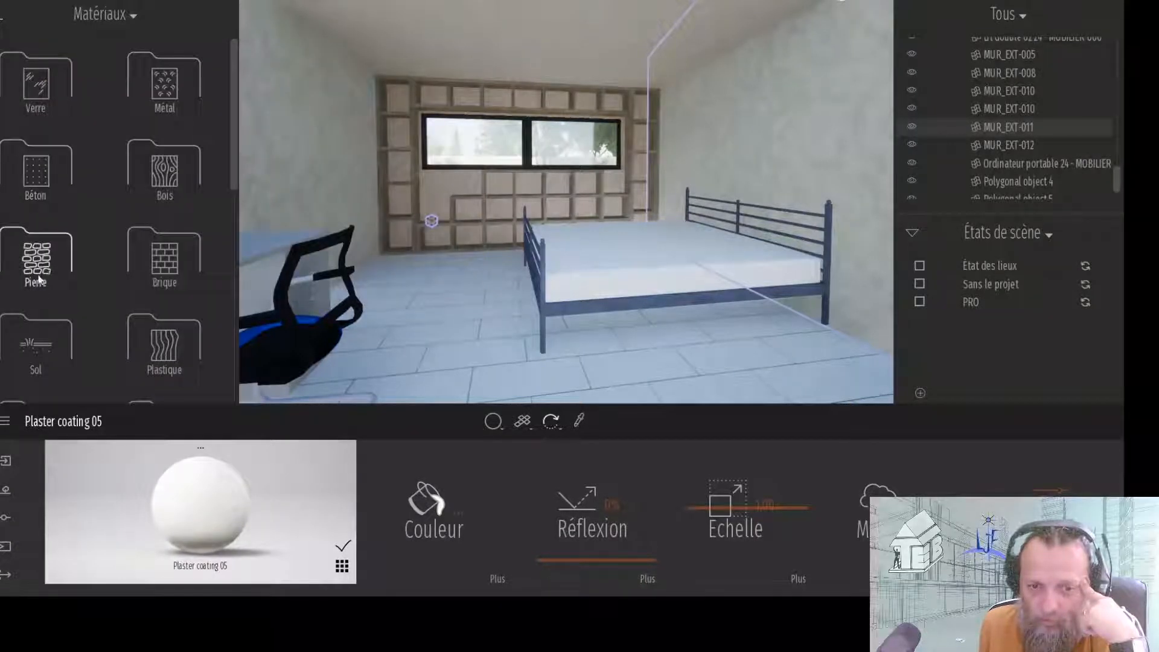
scroll(176, 332, "down", 3)
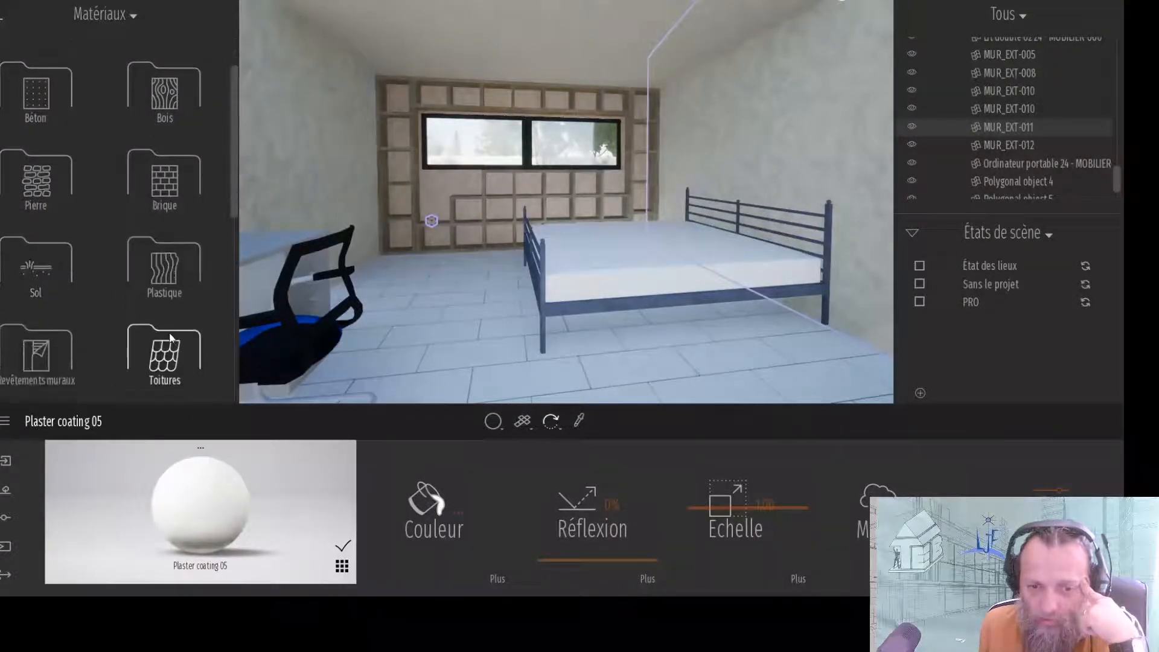
left_click(51, 356)
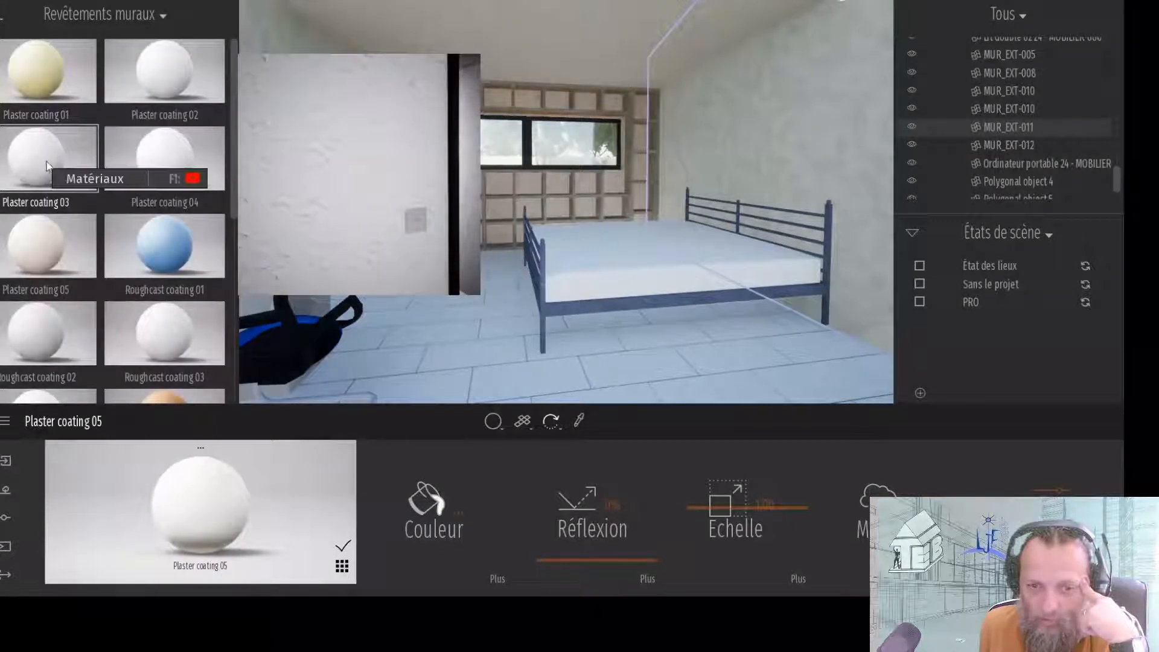
key("ctrl+z")
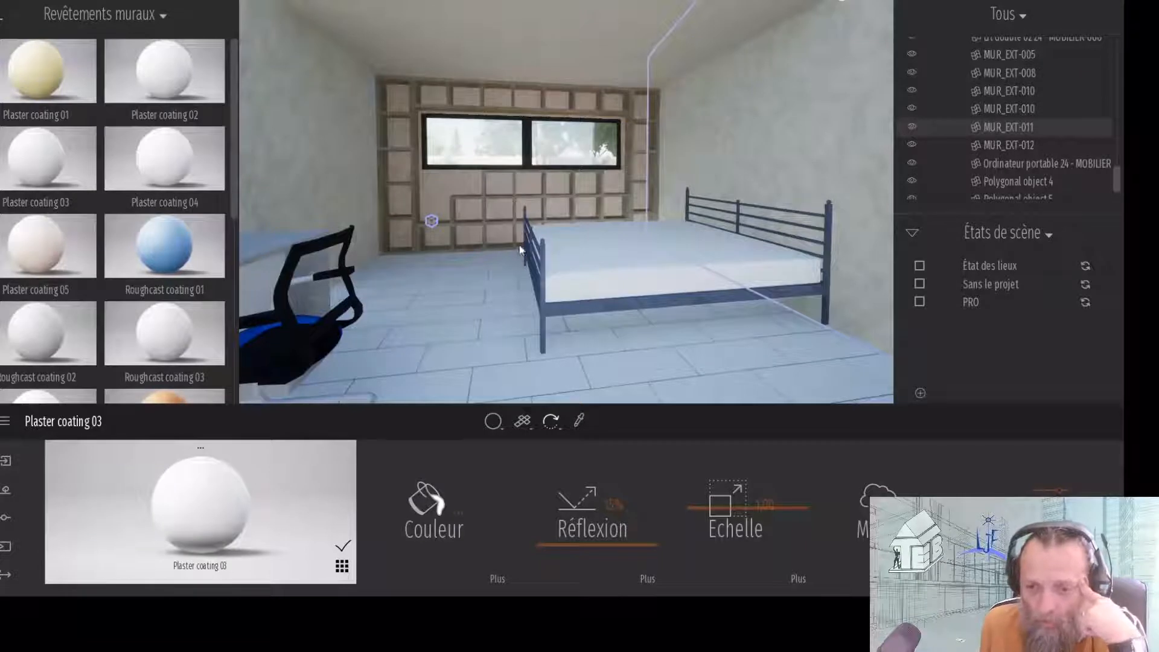
- Hide the imported double bed with the metal frame and show it again
left_click(672, 284)
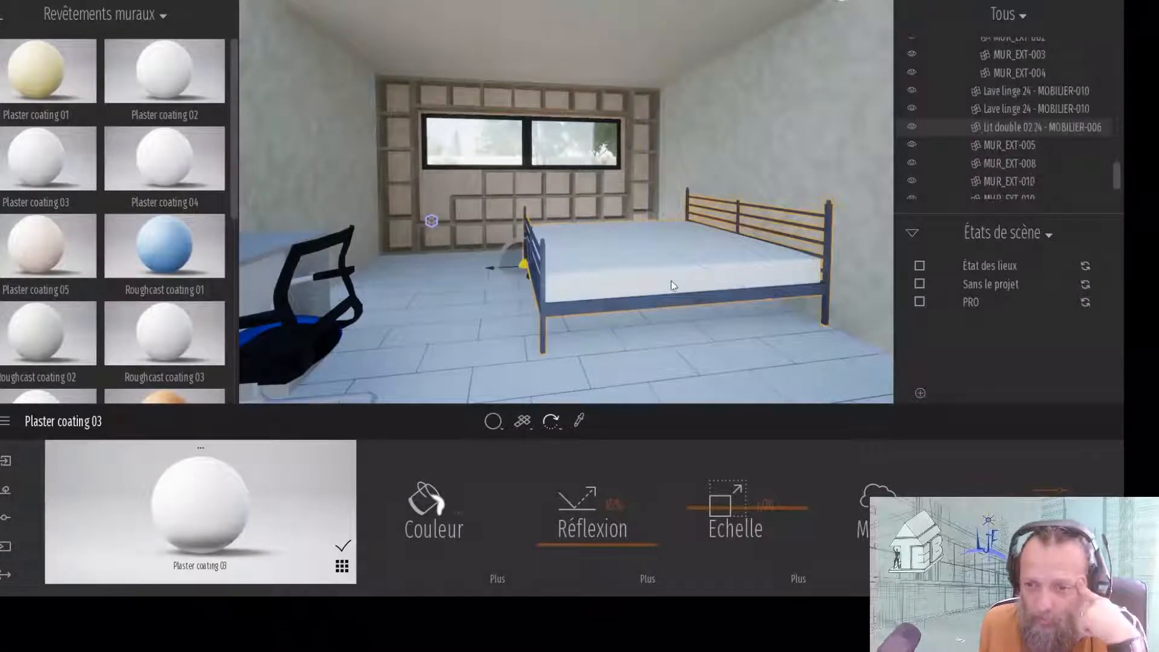
left_click(912, 126)
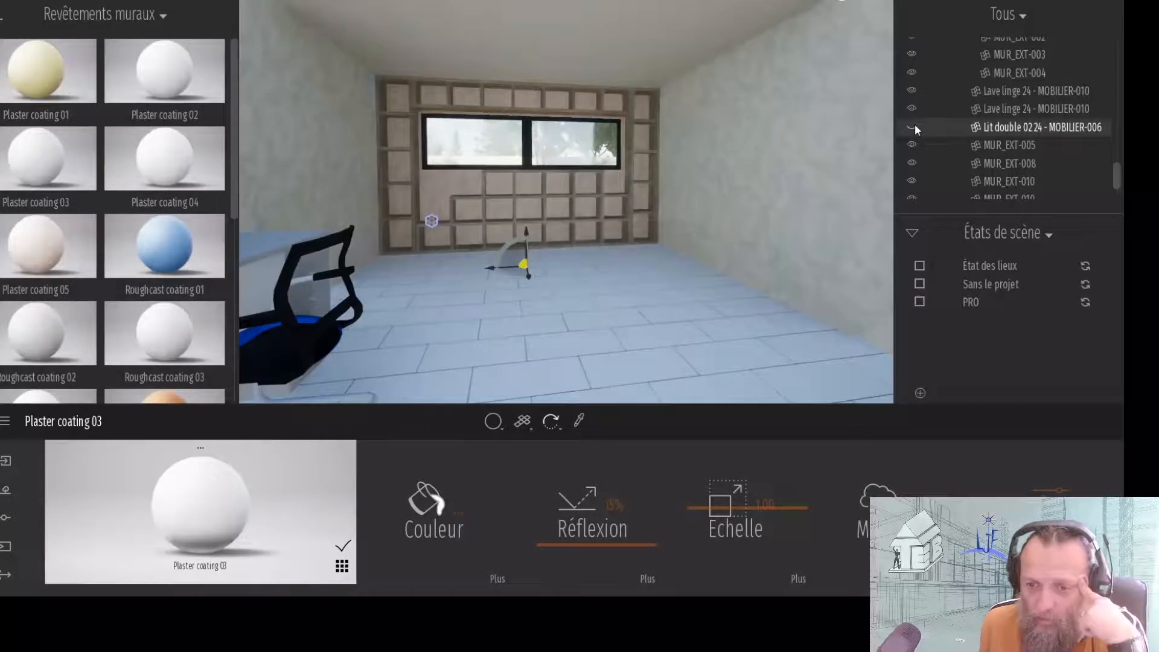
left_click(912, 126)
- Place the Fascinate bed clear from the library's bedroom beds on the floor between the desk chair and the existing bed
left_click(1, 20)
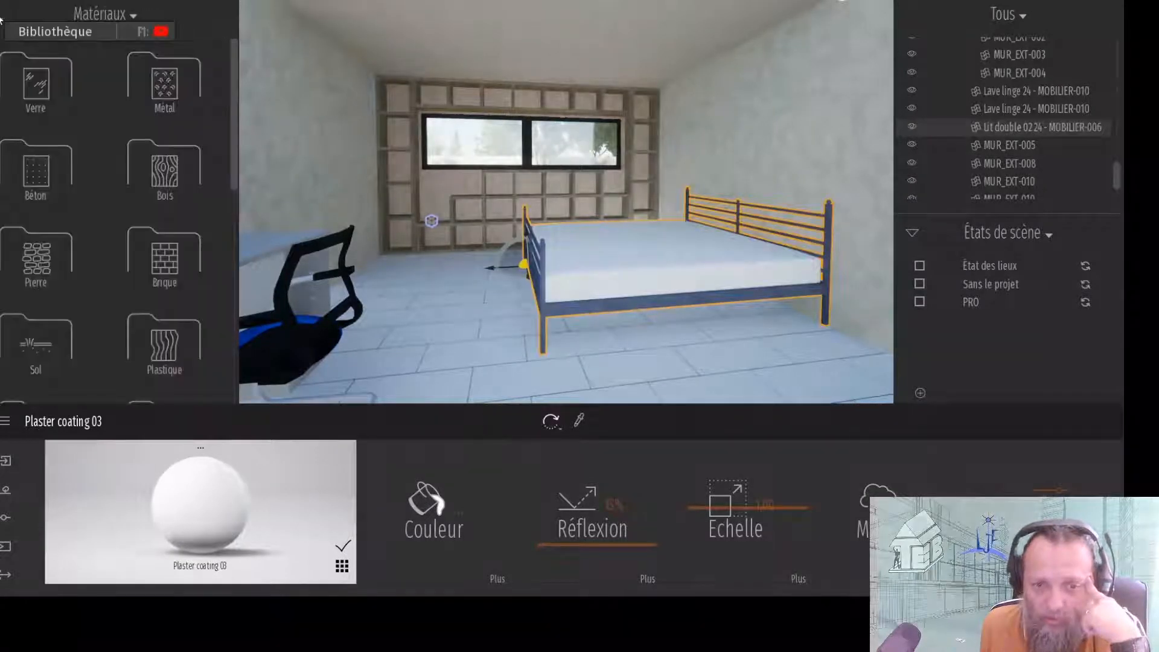
left_click(0, 20)
left_click(44, 180)
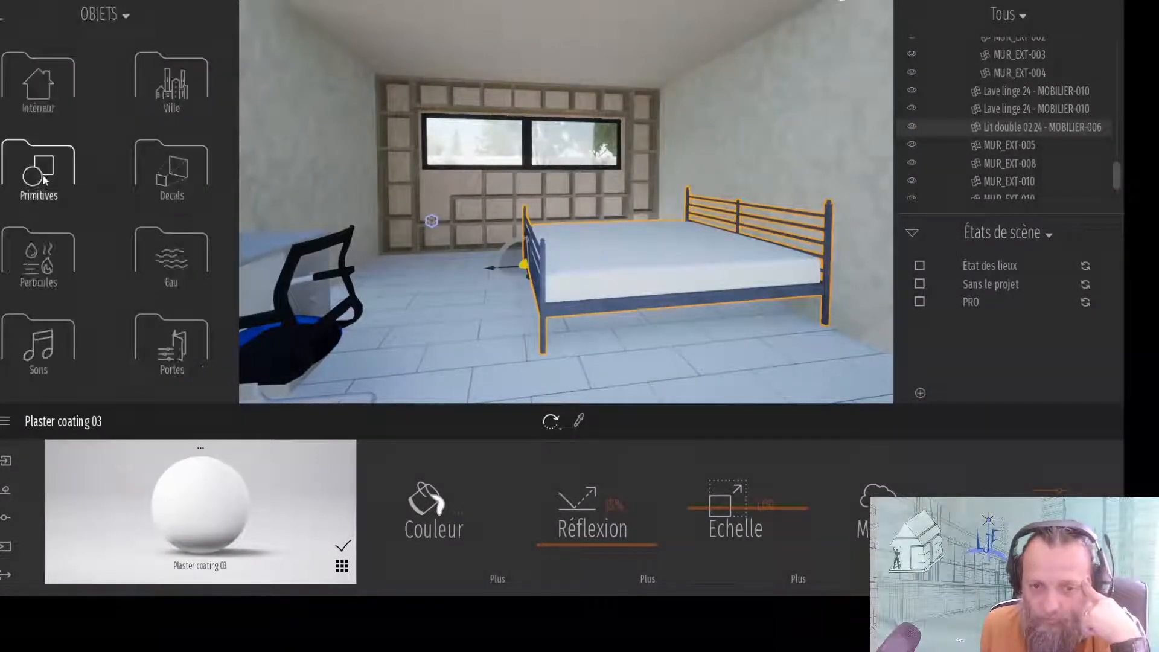
left_click(75, 59)
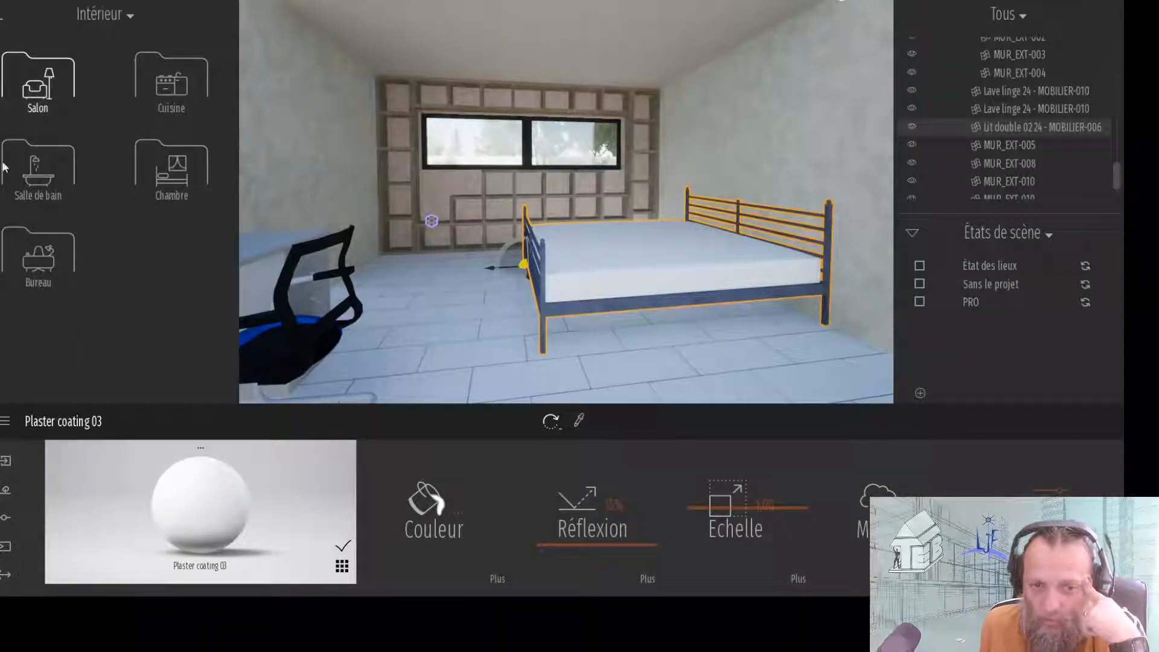
left_click(171, 169)
left_click(47, 99)
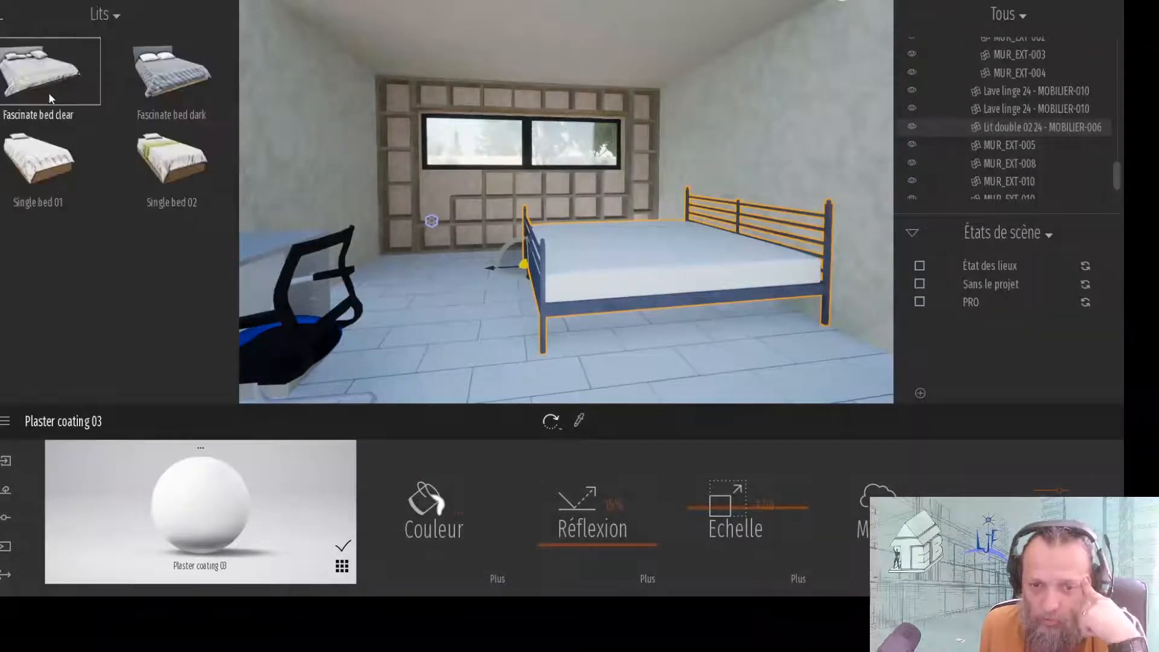
left_click_drag(52, 81, 474, 297)
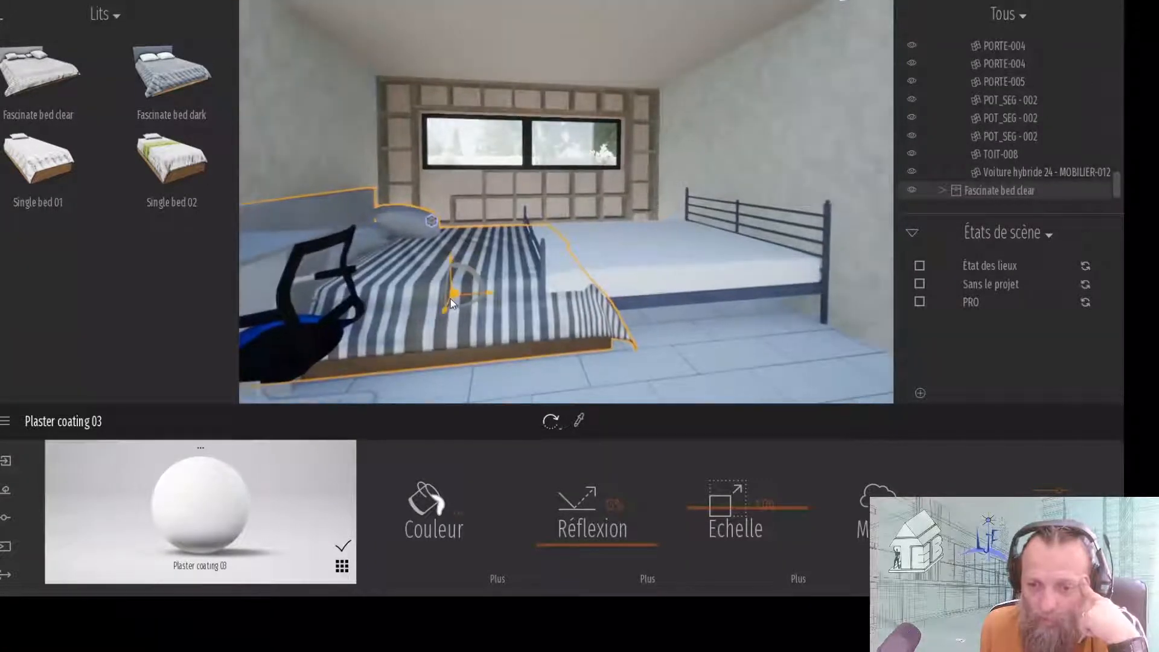
- Move the Fascinate bed clear towards the existing bed and rotate it half a turn so its headboard is on the existing bed's side
left_click_drag(454, 299, 643, 299)
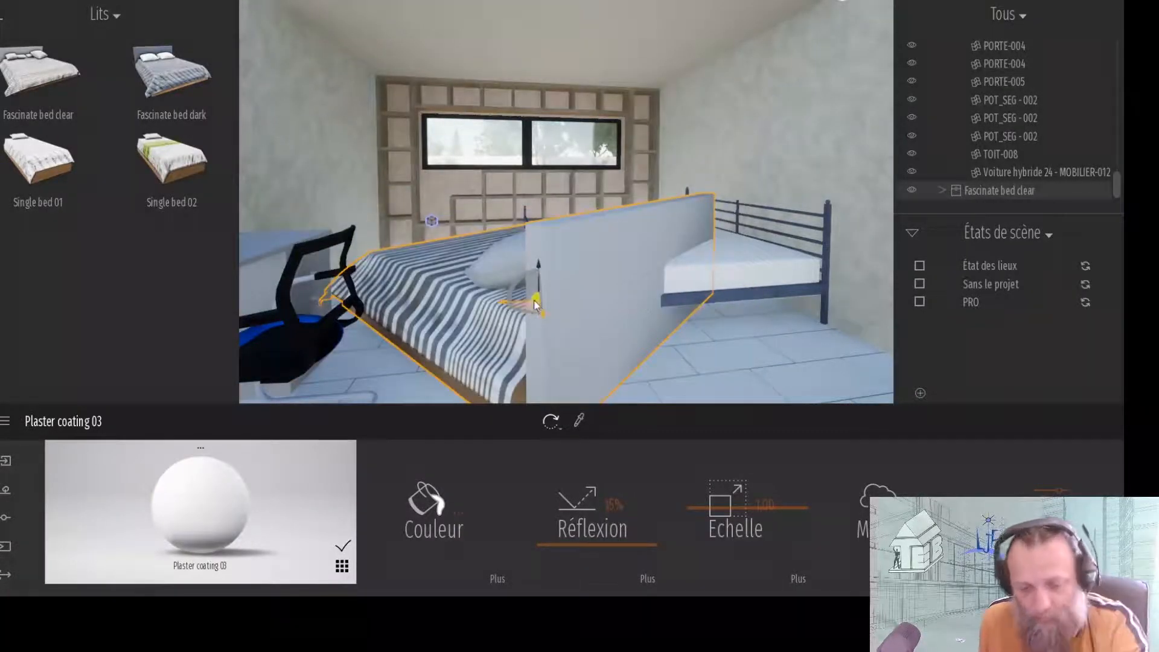
key("ctrl+z")
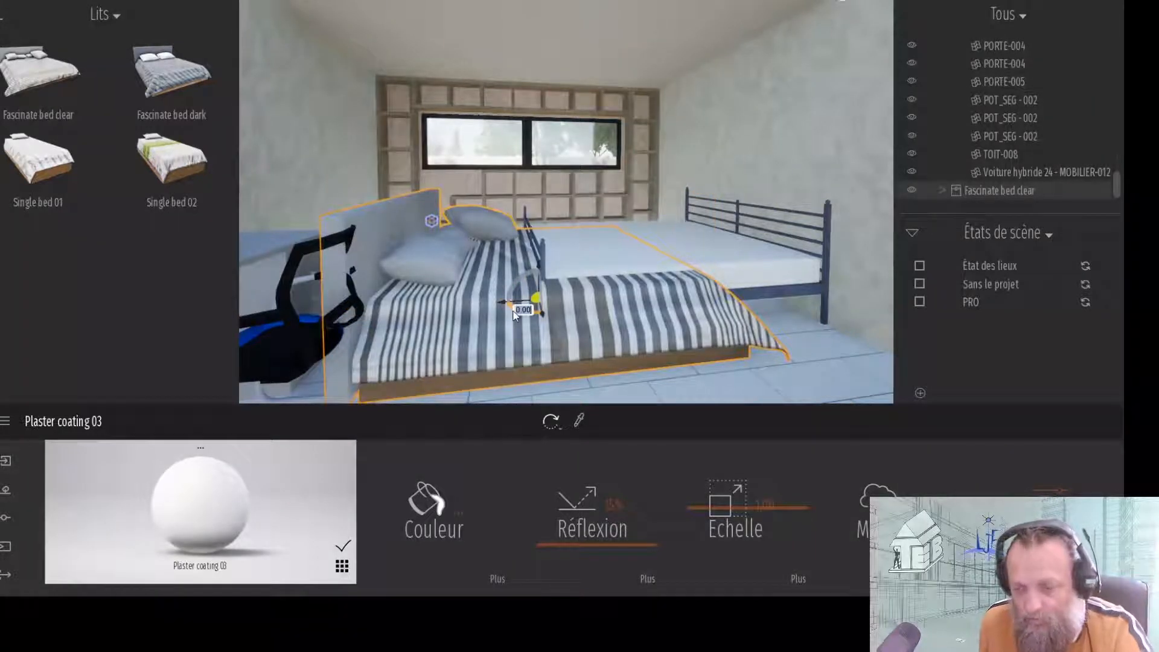
key("Return")
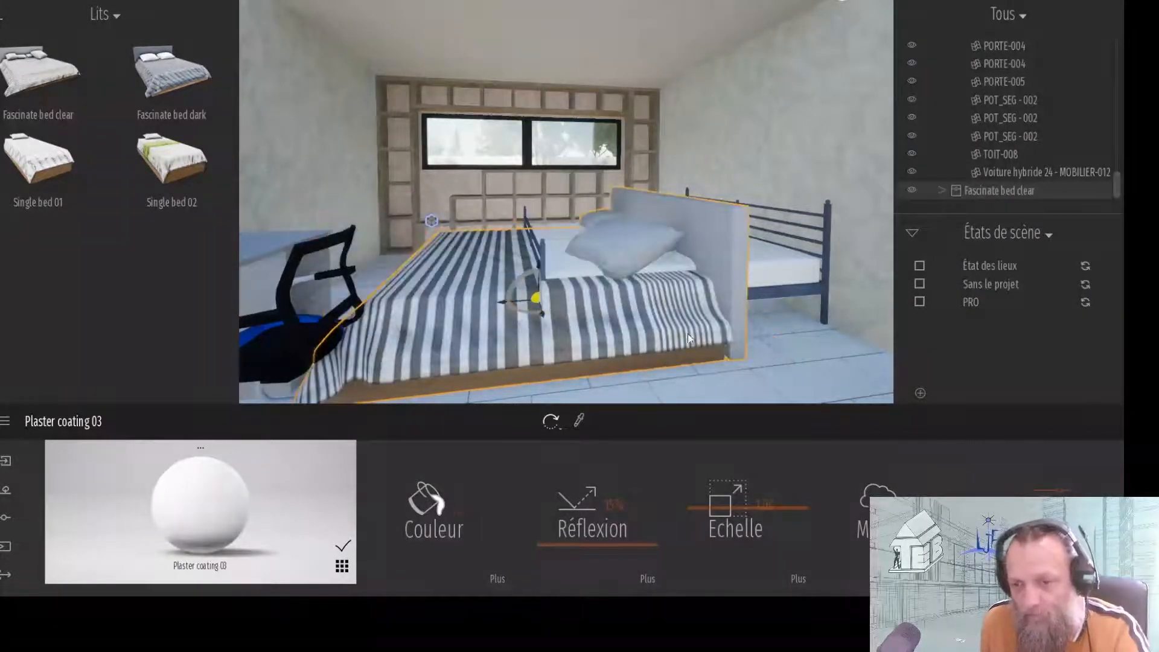
- Move the Fascinate bed clear against the wall over the imported double bed and hide Lit double 02 24 - MOBILIER-006
left_click_drag(537, 311, 625, 297)
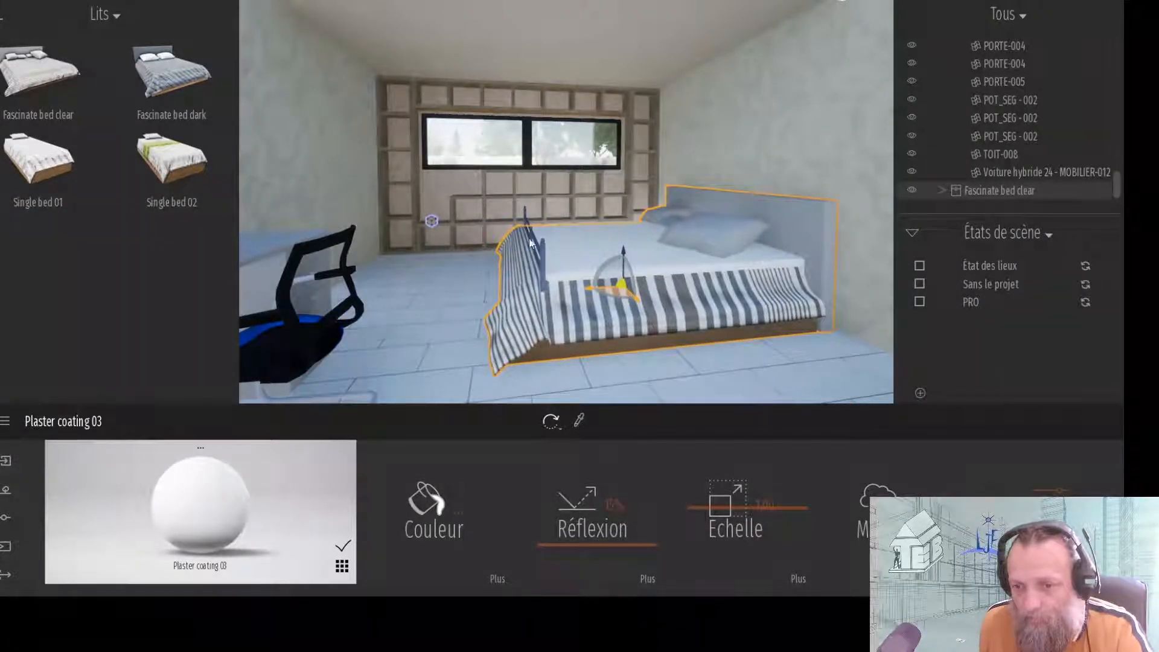
left_click(542, 255)
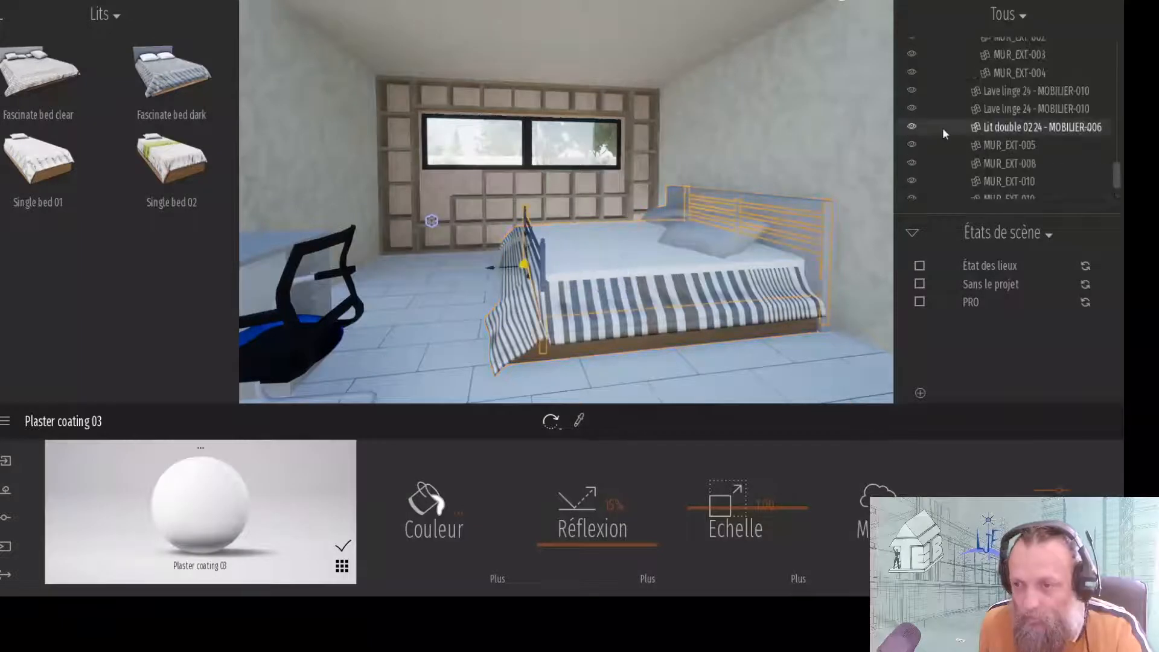
left_click(912, 128)
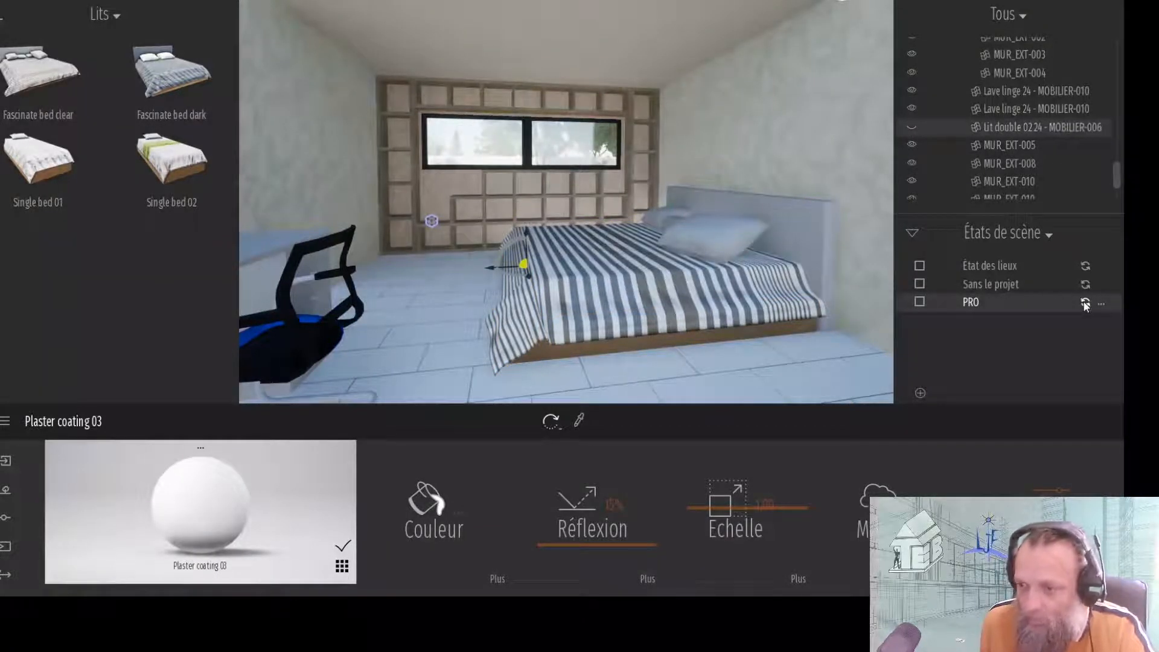
middle_click_drag(543, 241, 541, 253)
right_click_drag(540, 254, 547, 242)
mouse_move(546, 243)
middle_mouse_down()
mouse_move(543, 255)
mouse_move(553, 249)
middle_mouse_up()
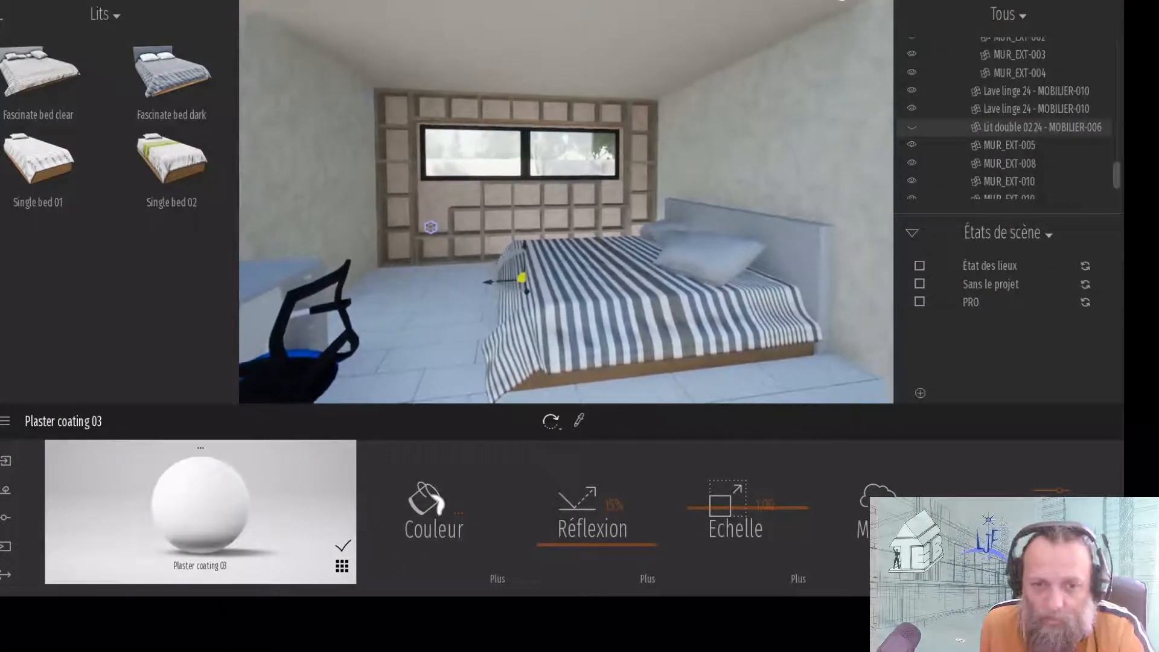
- Place Alarm Clock 01 from the library's bedroom accessories in a shelf compartment below the window, near the bed
left_click(2, 19)
left_click(55, 190)
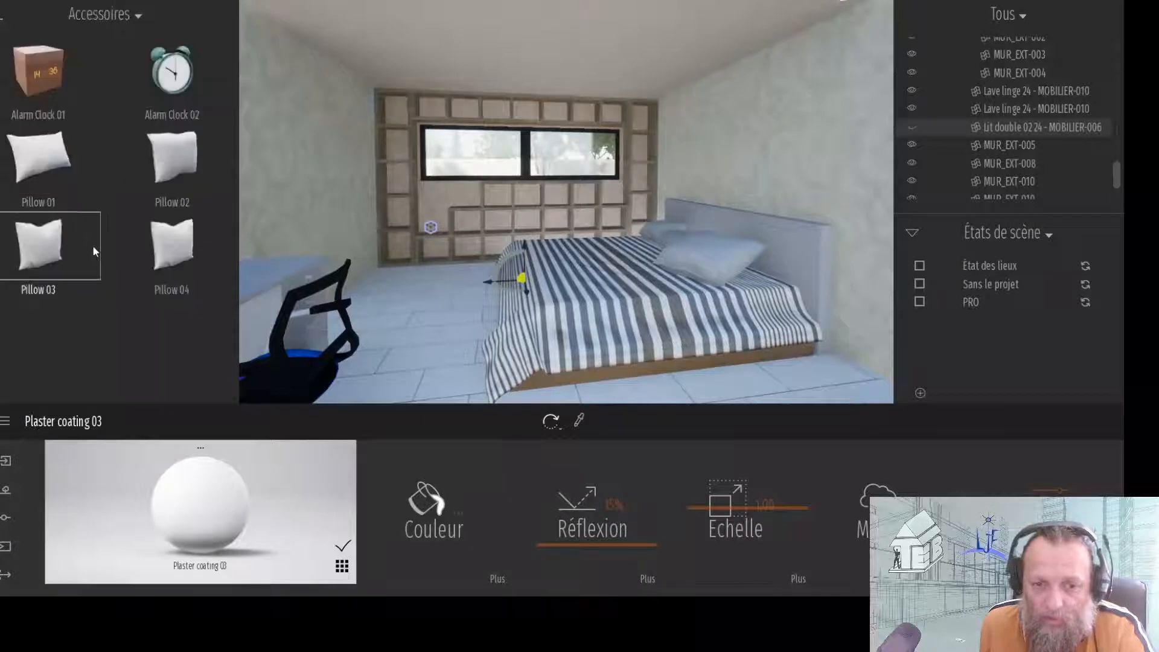
left_click_drag(43, 84, 611, 224)
scroll(611, 225, "up", 3)
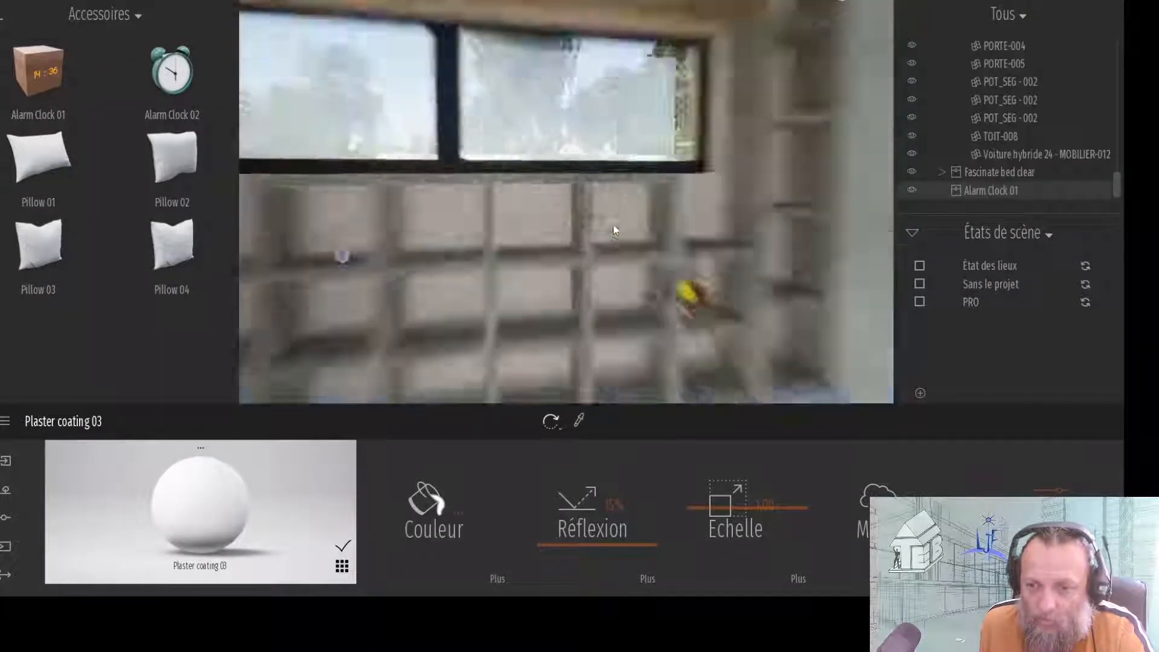
scroll(619, 228, "down", 2)
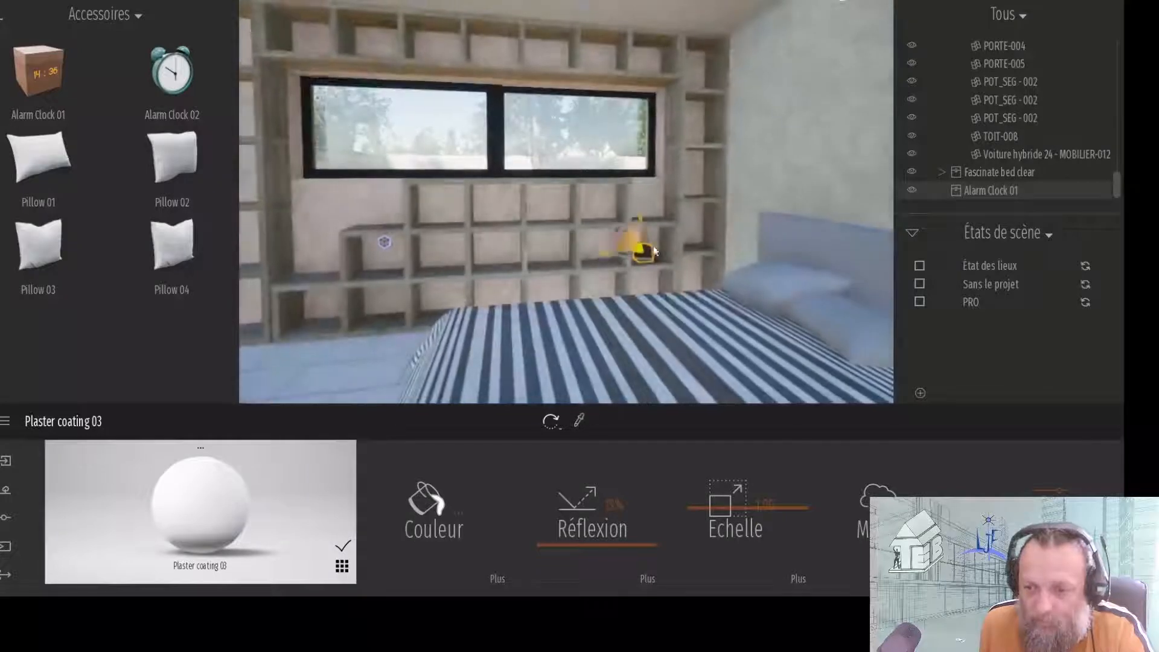
scroll(657, 254, "up", 6)
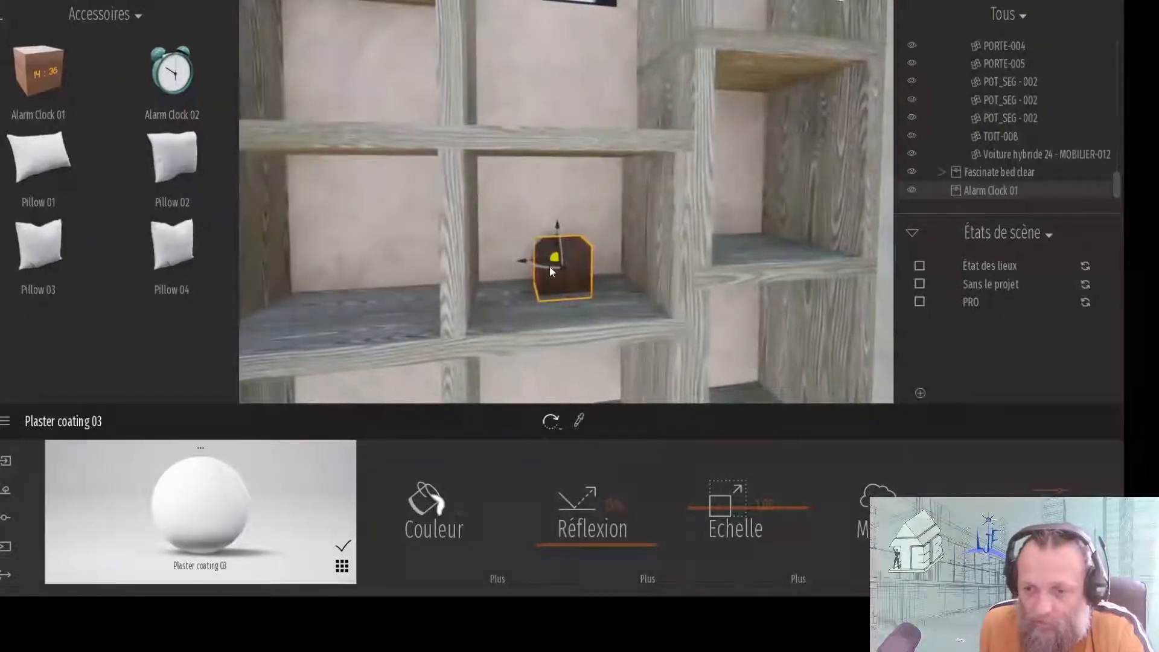
- Rotate the alarm clock so its display faces the room and bring it forward in its shelf compartment
mouse_move(549, 266)
left_mouse_down()
mouse_move(561, 282)
mouse_move(549, 284)
left_mouse_up()
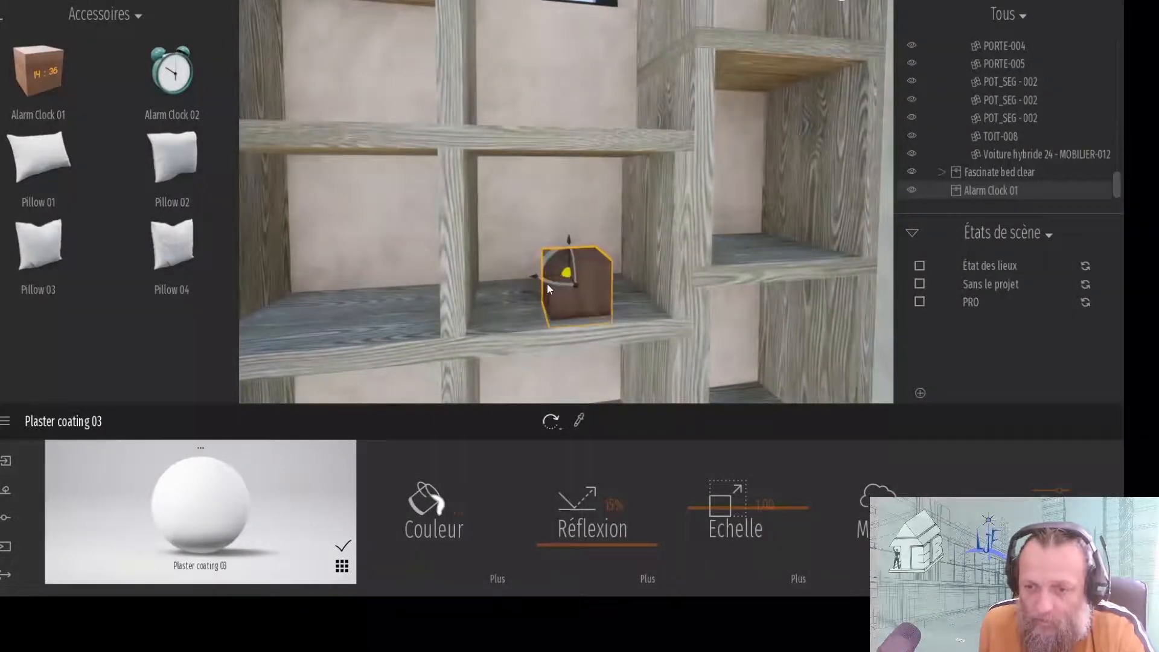
type("18")
key("Return")
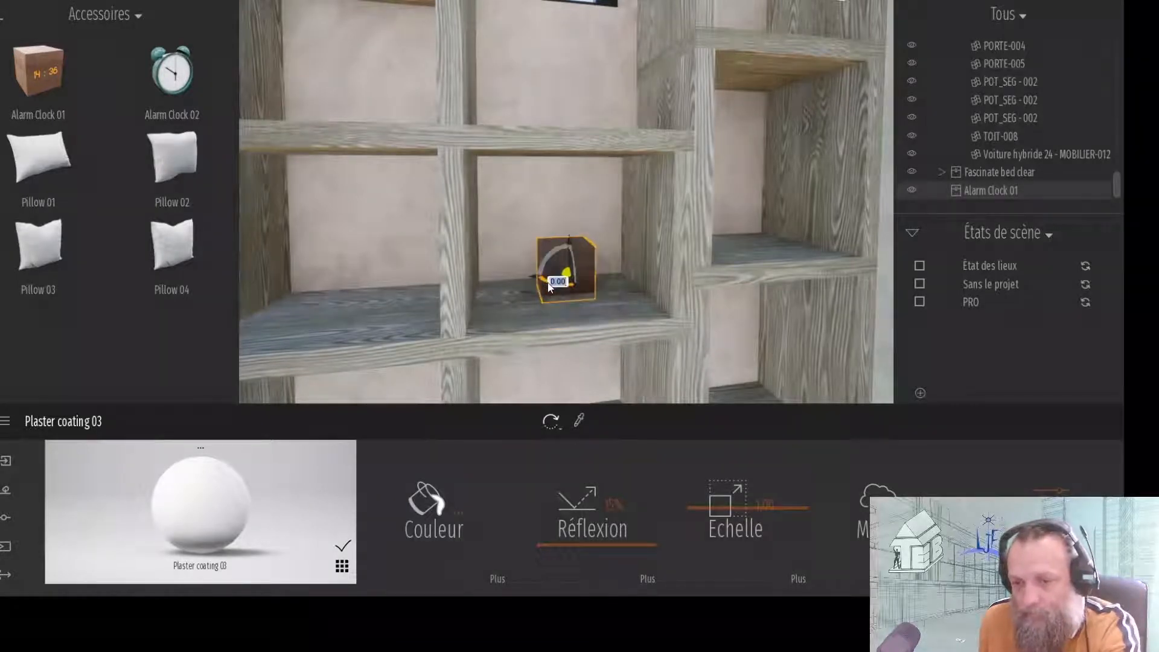
left_click_drag(563, 282, 798, 279)
left_click_drag(558, 310, 505, 336)
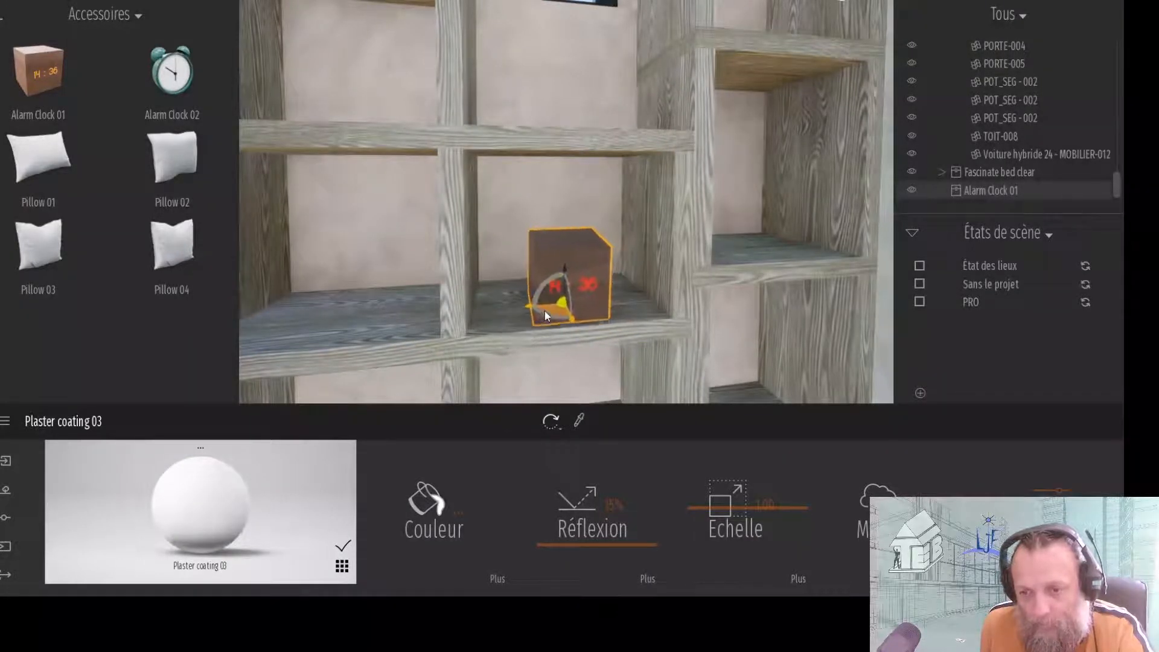
- Fine-tune the alarm clock's position along the front edge of its shelf compartment
right_click_drag(545, 312, 676, 204)
left_click_drag(677, 204, 656, 227)
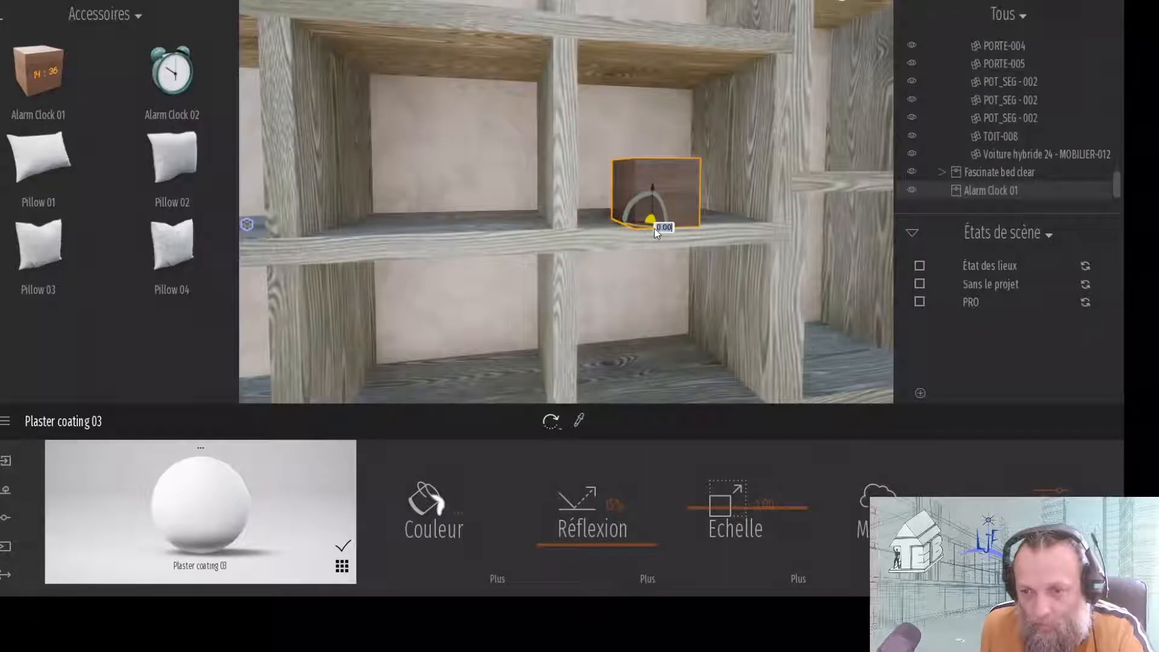
mouse_move(655, 229)
left_mouse_down()
mouse_move(575, 221)
mouse_move(650, 228)
left_mouse_up()
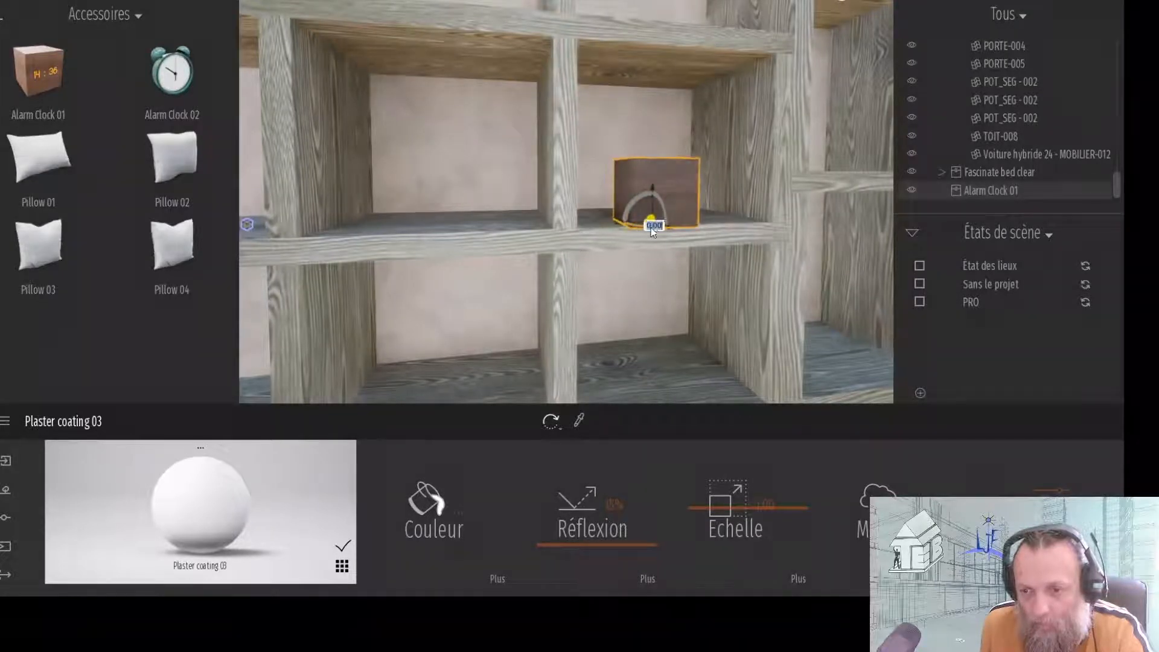
middle_click_drag(651, 228, 486, 281)
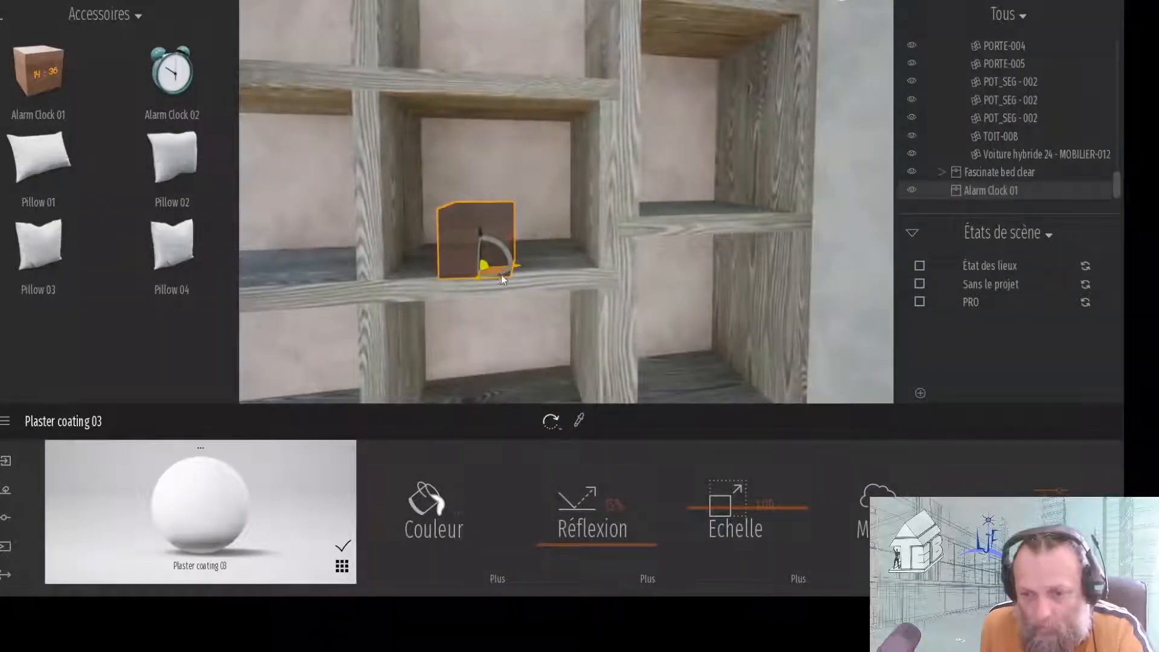
mouse_move(502, 272)
left_mouse_down()
mouse_move(433, 277)
mouse_move(491, 275)
mouse_move(479, 273)
left_mouse_up()
scroll(387, 245, "down", 6)
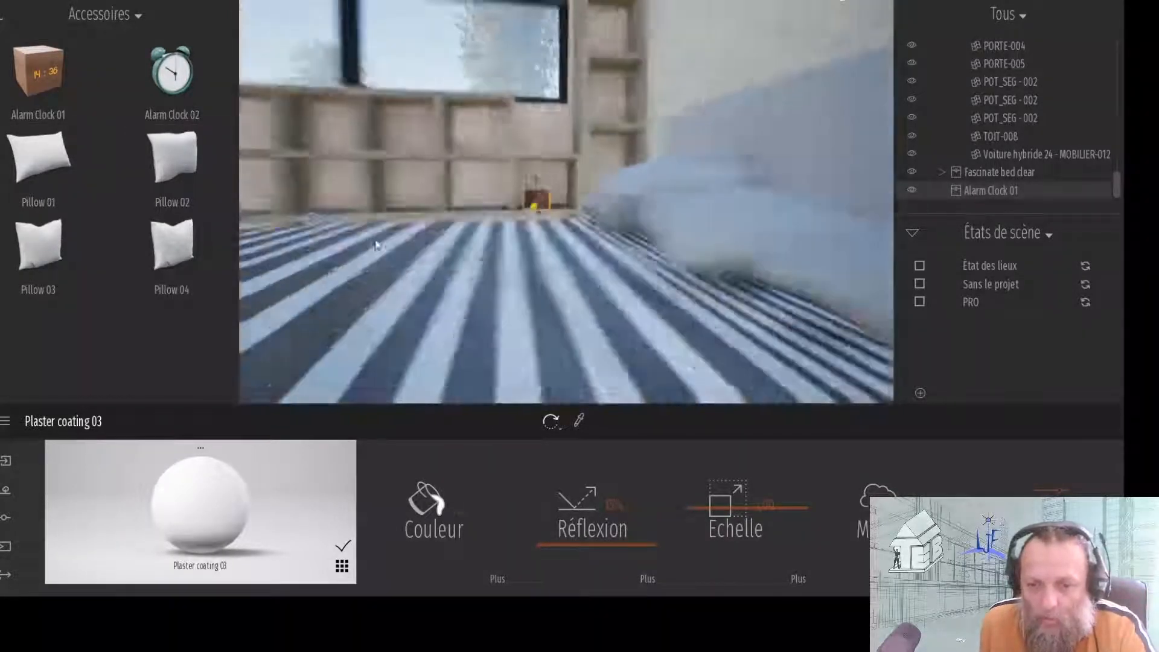
middle_click_drag(396, 245, 415, 267, "shift")
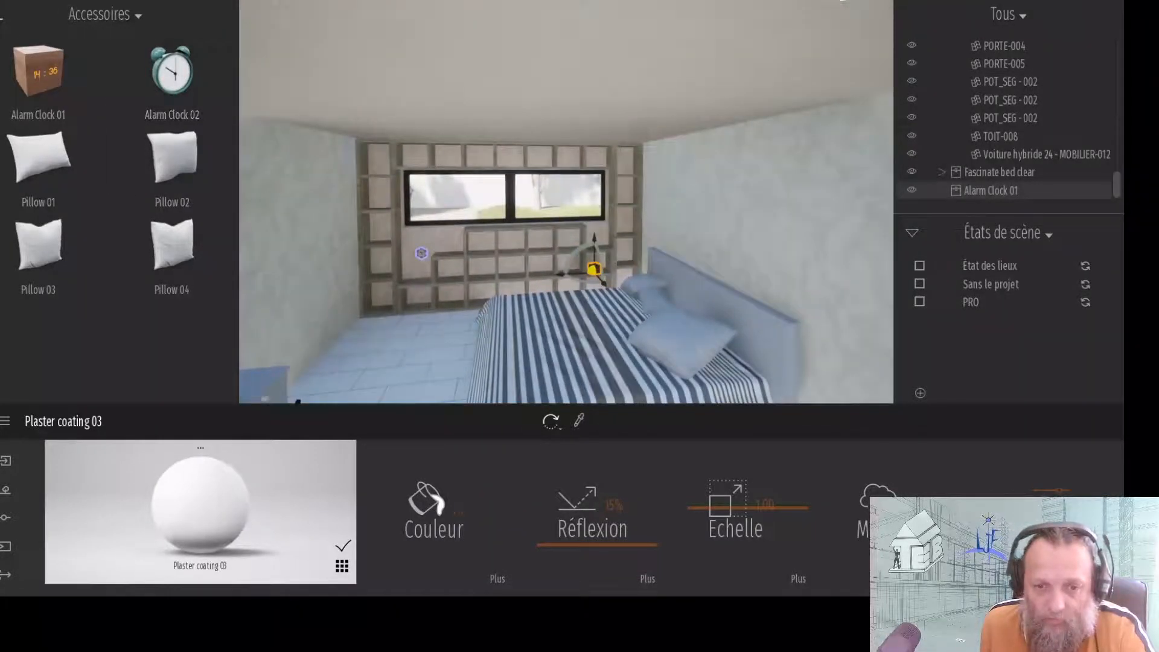
- Look through the library's bedroom Rangement models and open the Tables category of the Bureau models
left_click(3, 17)
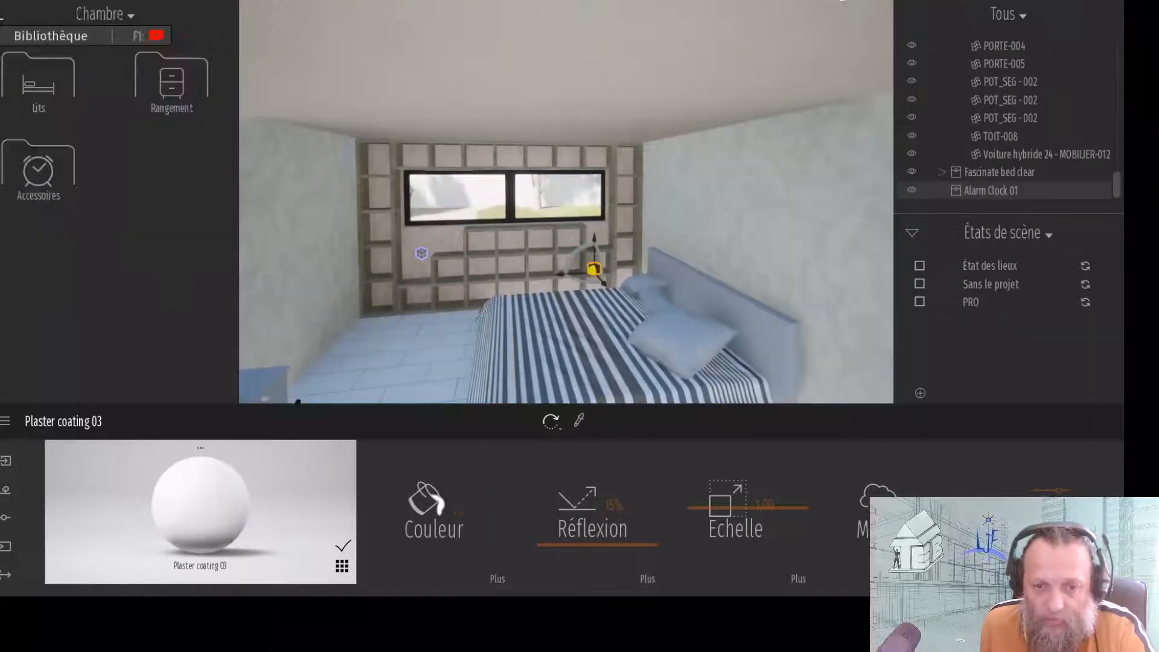
left_click(172, 84)
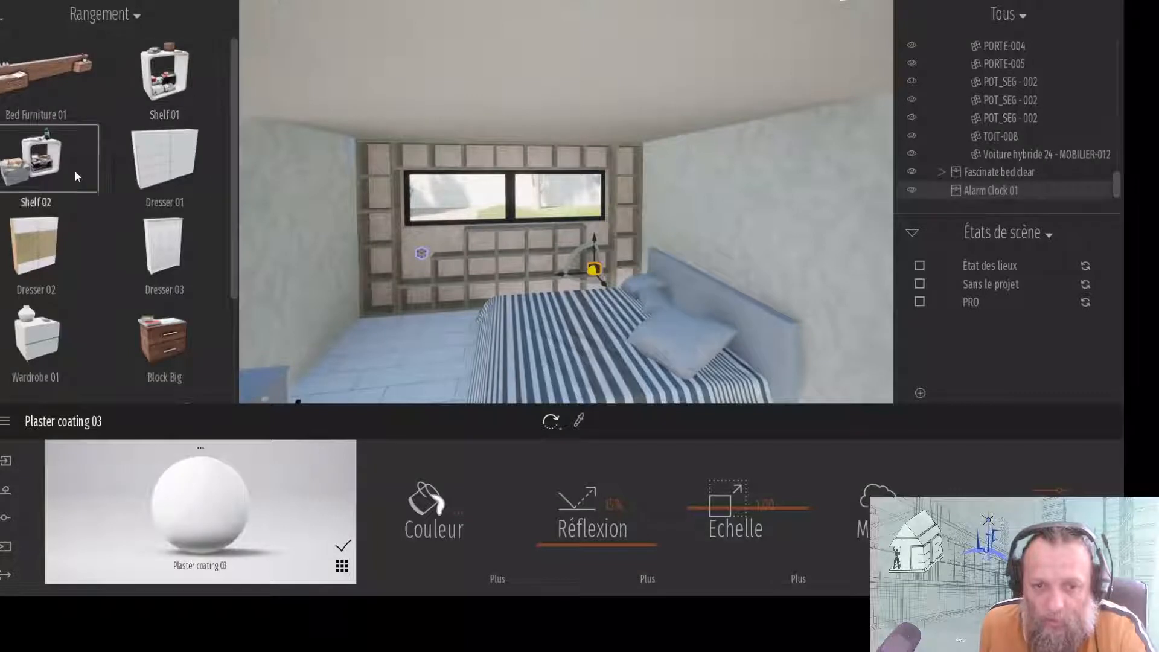
left_click(4, 17)
left_click(2, 18)
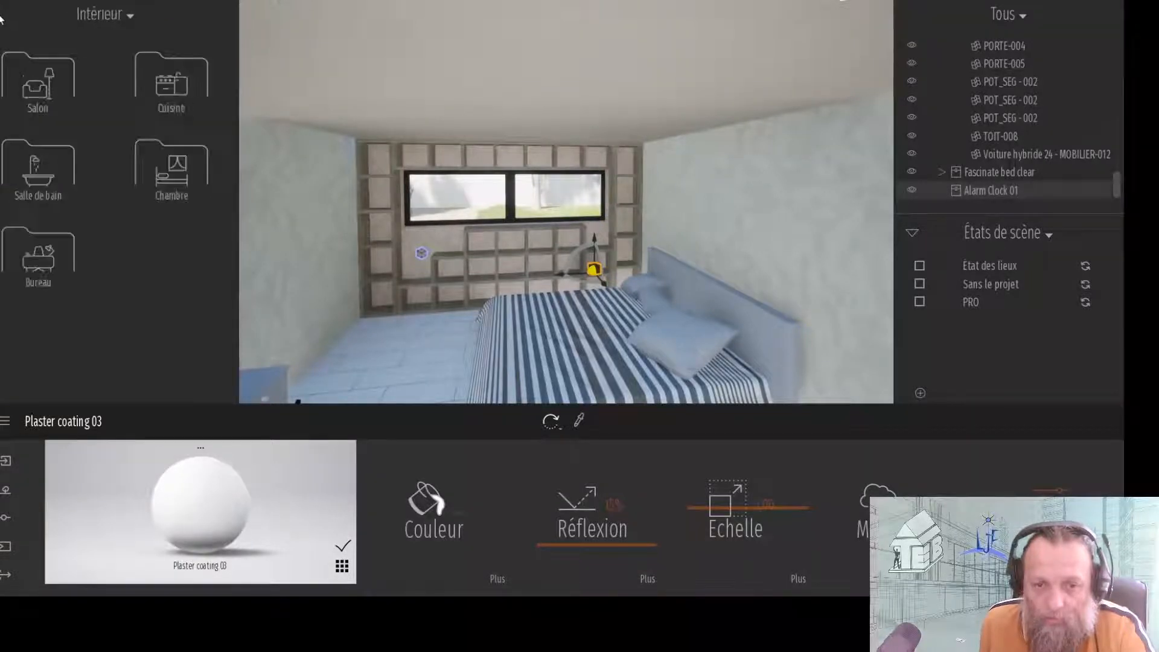
left_click(39, 257)
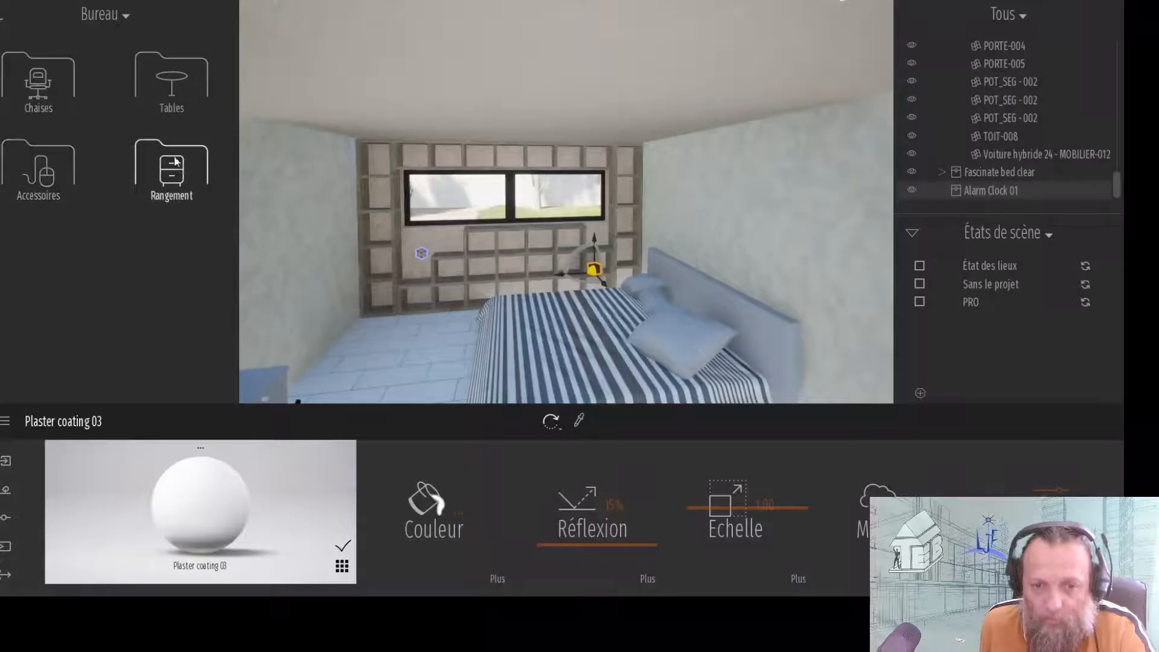
left_click(179, 89)
scroll(374, 290, "down", 3)
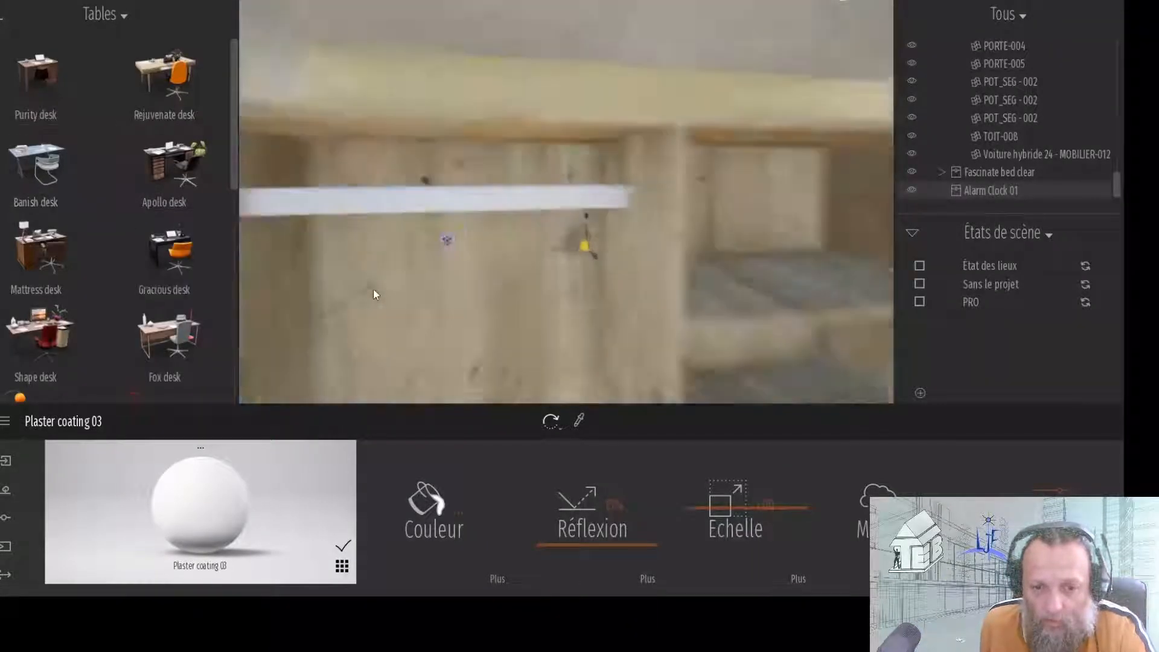
scroll(509, 300, "up", 3)
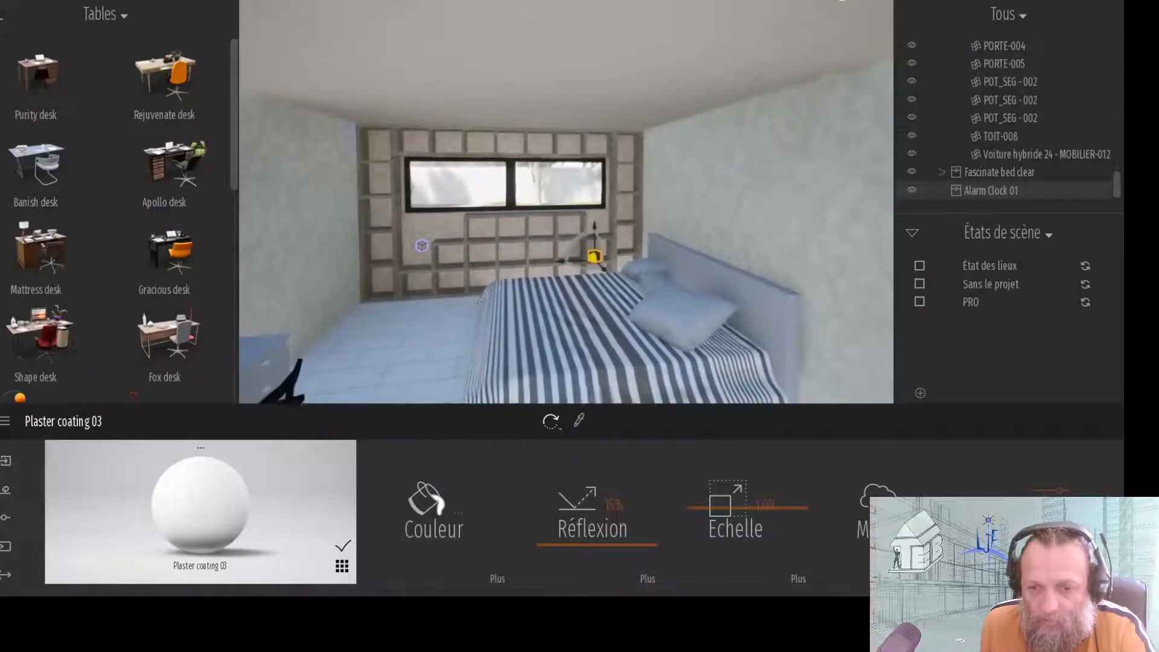
- Hide the imported rectangular desk and the imported office chair in the bedroom
scroll(567, 265, "down", 1)
right_click_drag(686, 302, 525, 320)
middle_click_drag(525, 320, 616, 223)
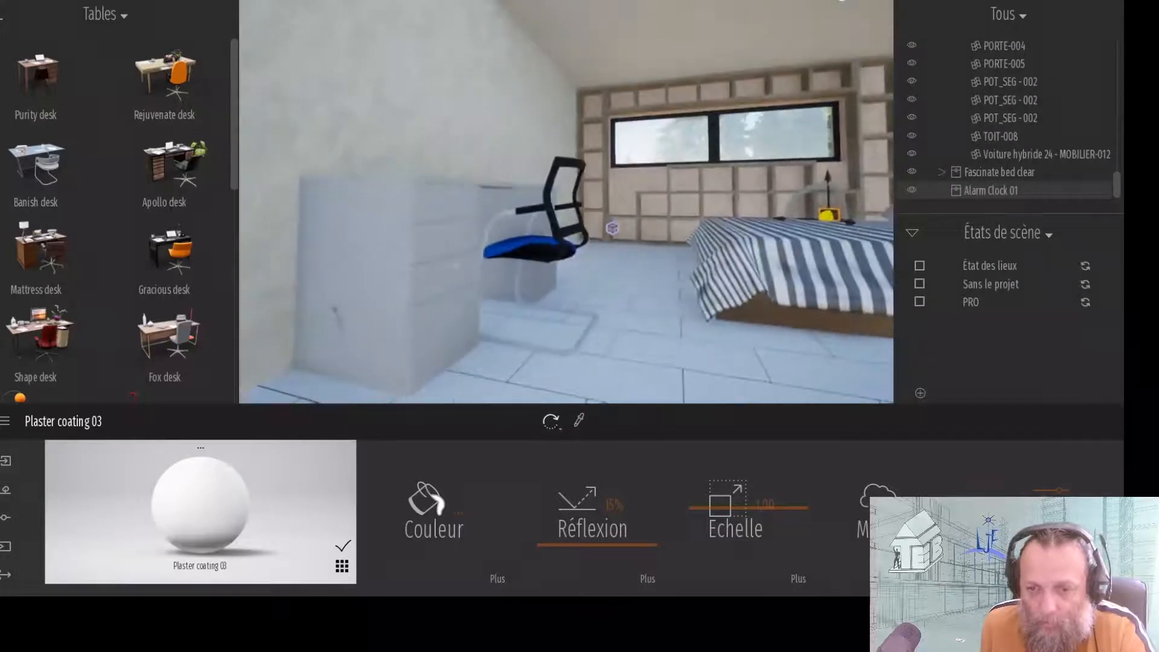
left_click(361, 327)
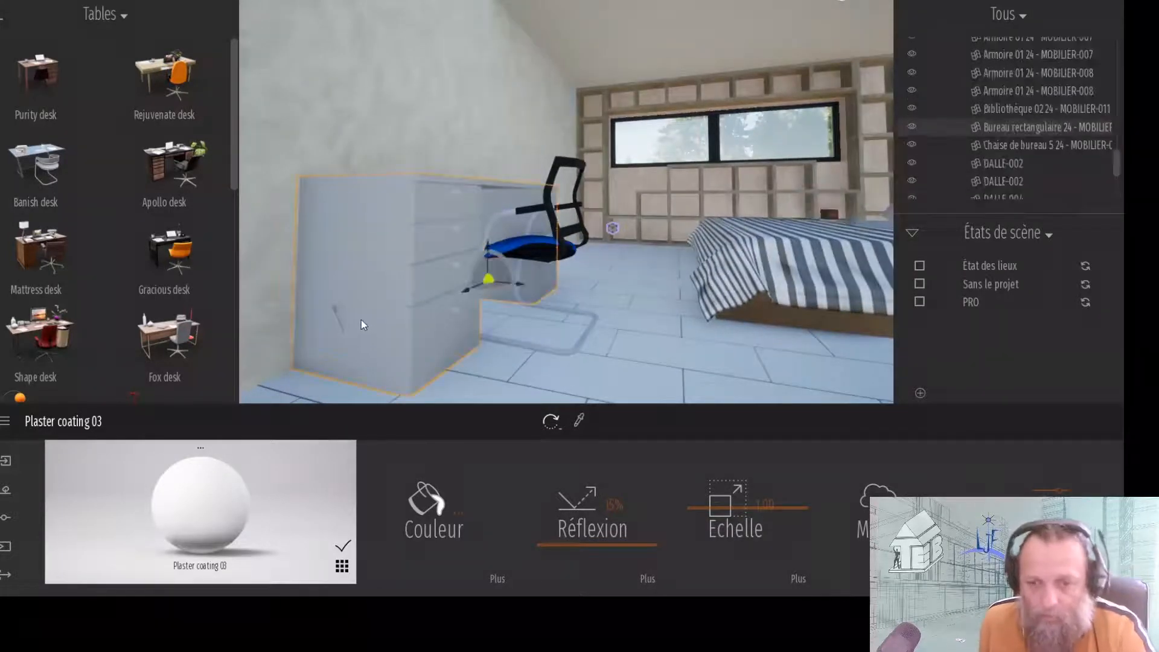
left_click(910, 126)
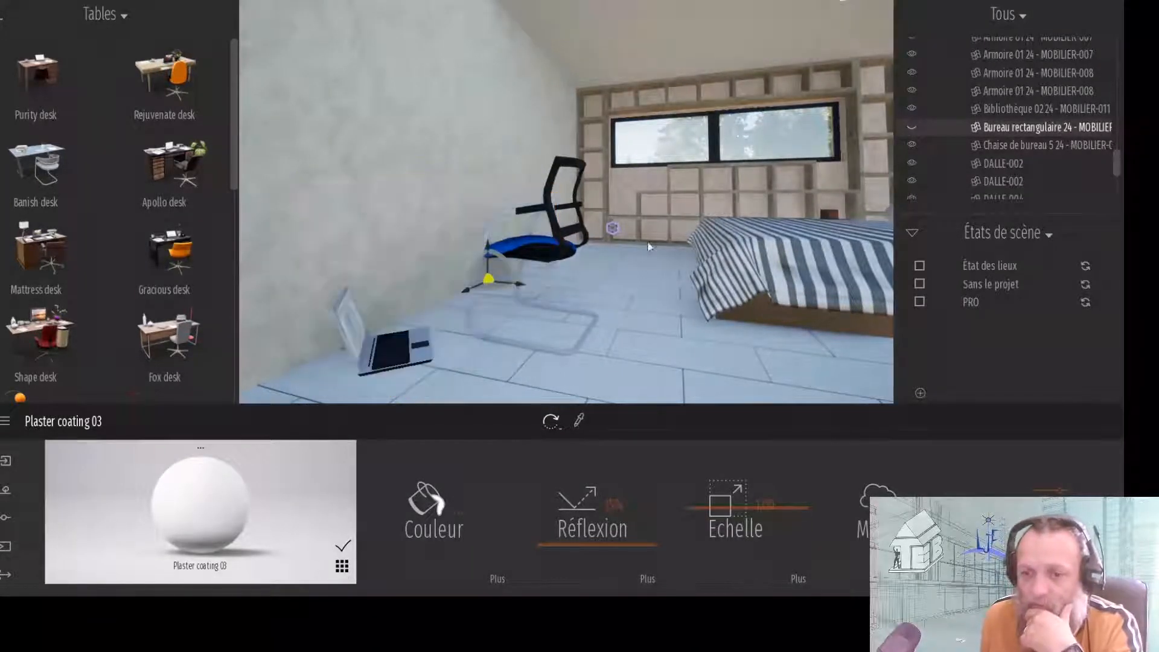
left_click(553, 244)
left_click(912, 144)
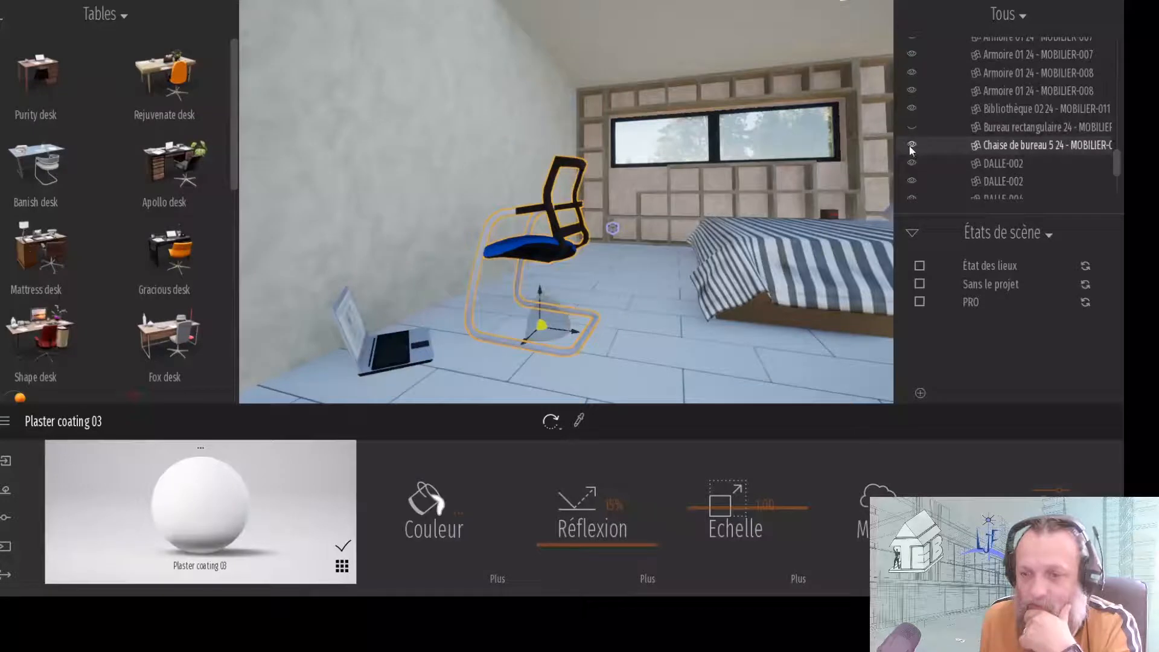
- Raise the imported laptop vertically off the bedroom floor
left_click(388, 364)
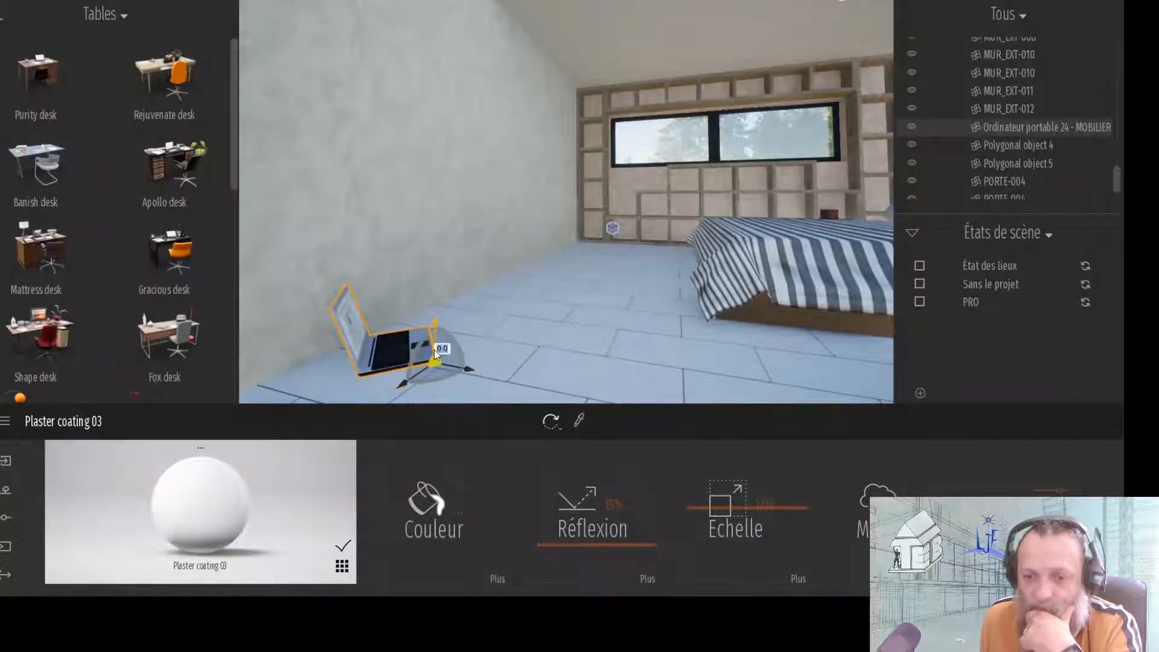
left_click_drag(435, 351, 440, 150)
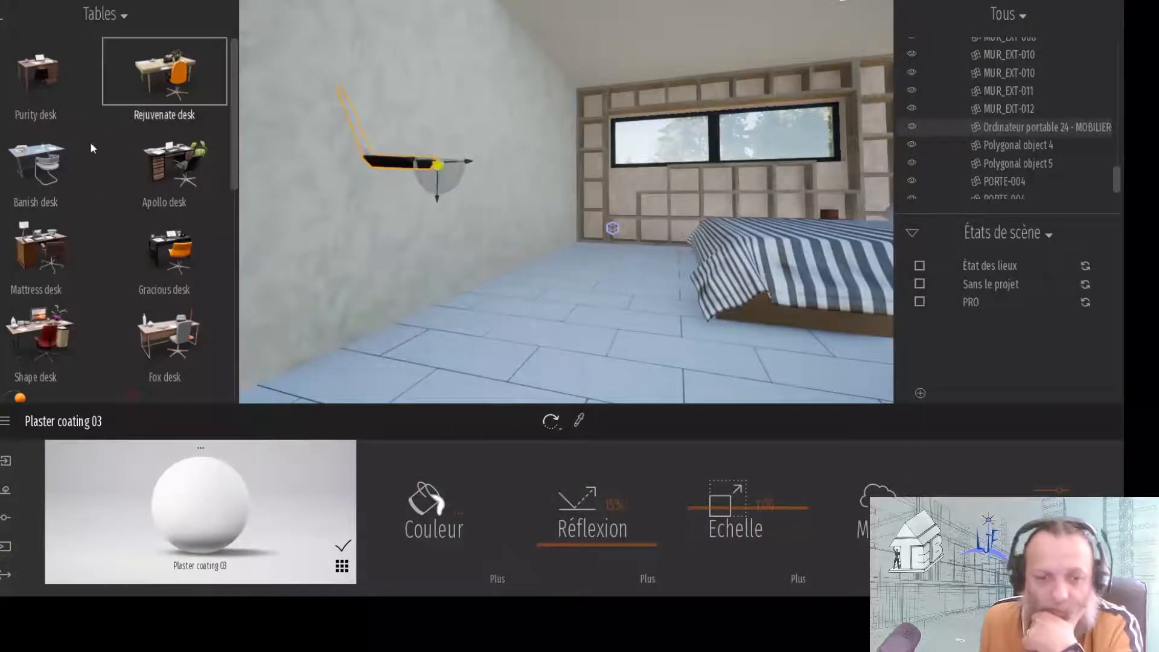
- Place the Morale desk set from the office tables on the bedroom floor beneath the floating laptop
scroll(70, 298, "down", 2)
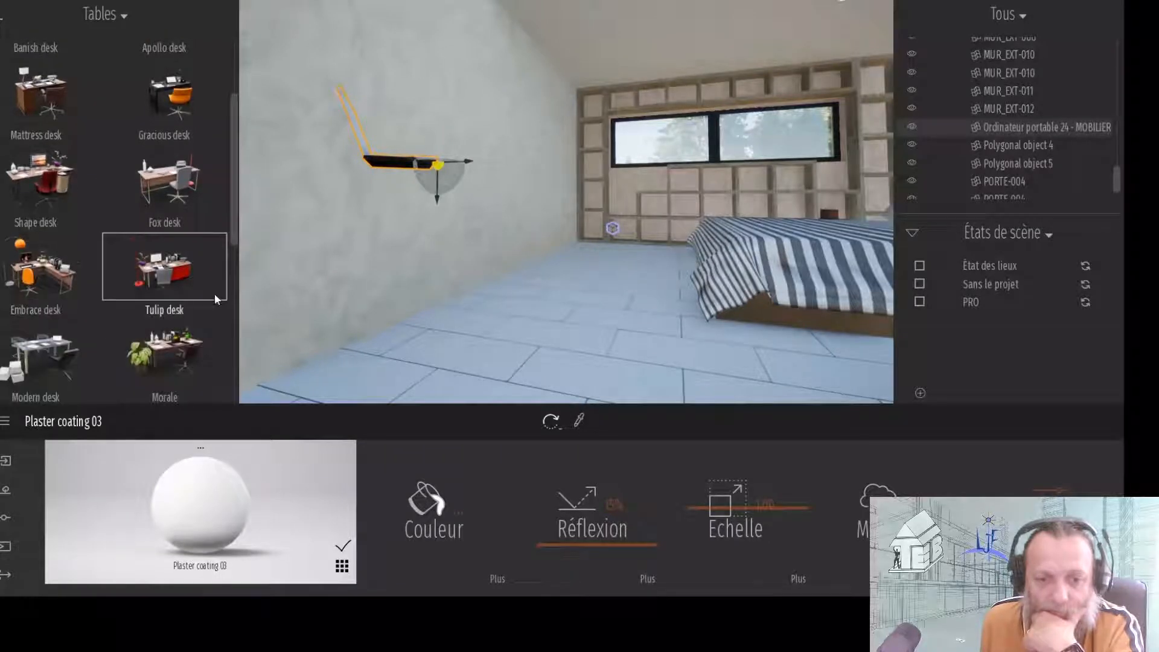
scroll(150, 296, "down", 1)
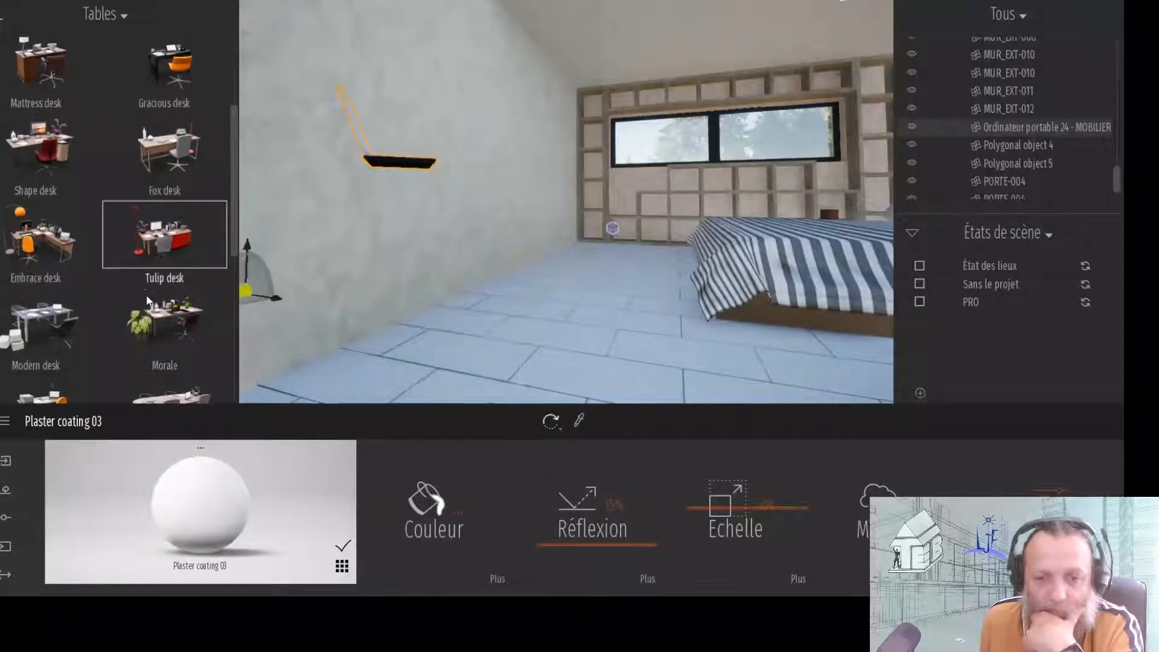
left_click_drag(159, 321, 490, 305)
middle_click_drag(490, 306, 463, 410)
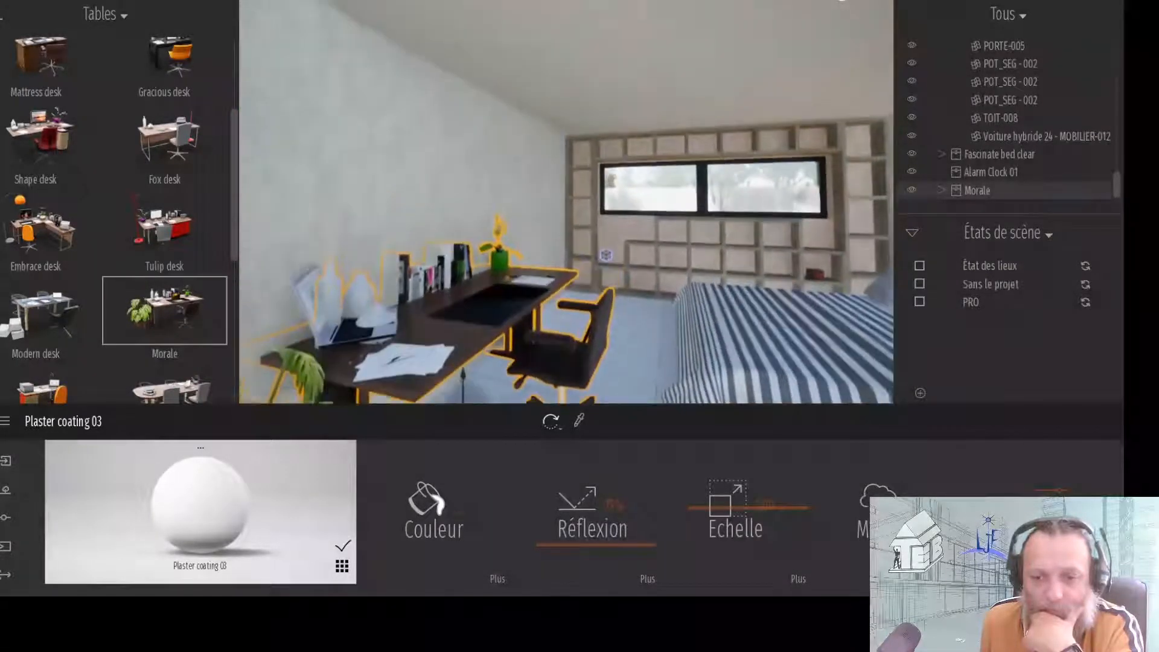
- Hide the laptop object Ordinateur portable 24 - MOBILIER on the desk
left_click(339, 340)
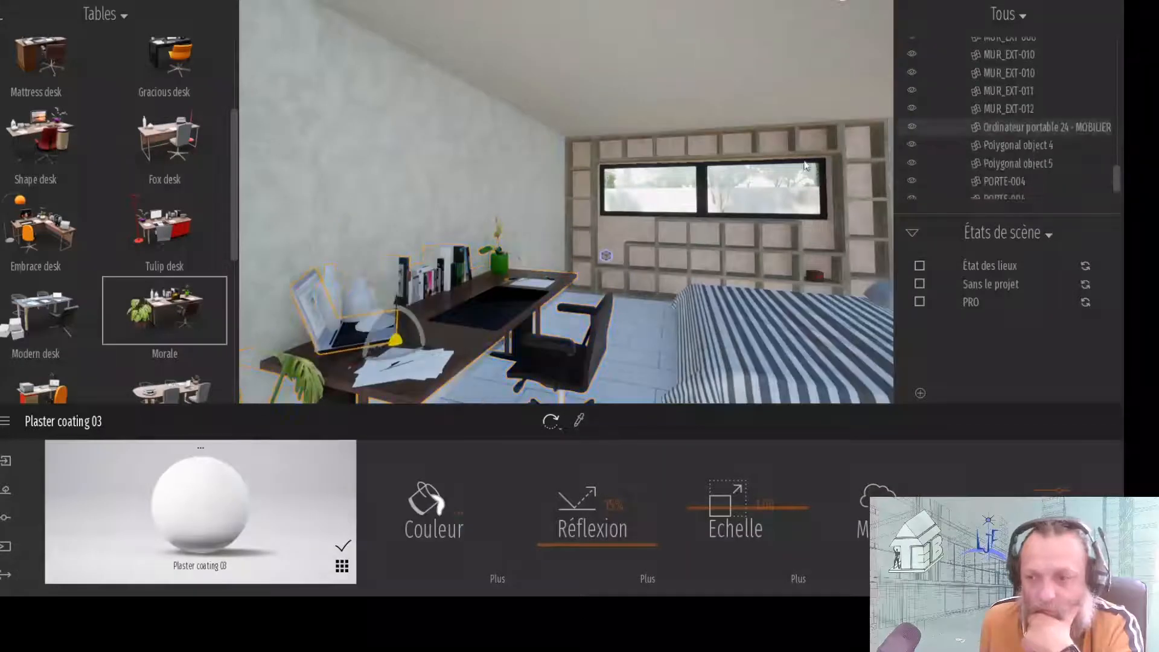
left_click(912, 127)
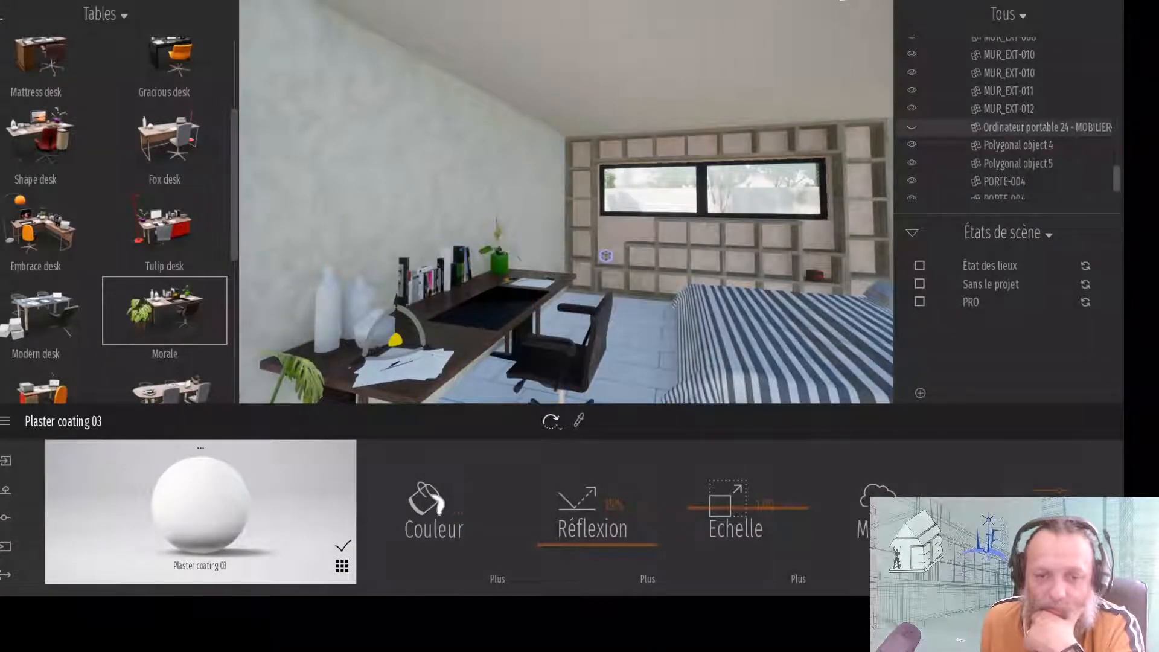
- Look through the office accessories and the other object categories of the library for a desk item
left_click(2, 28)
left_click(68, 194)
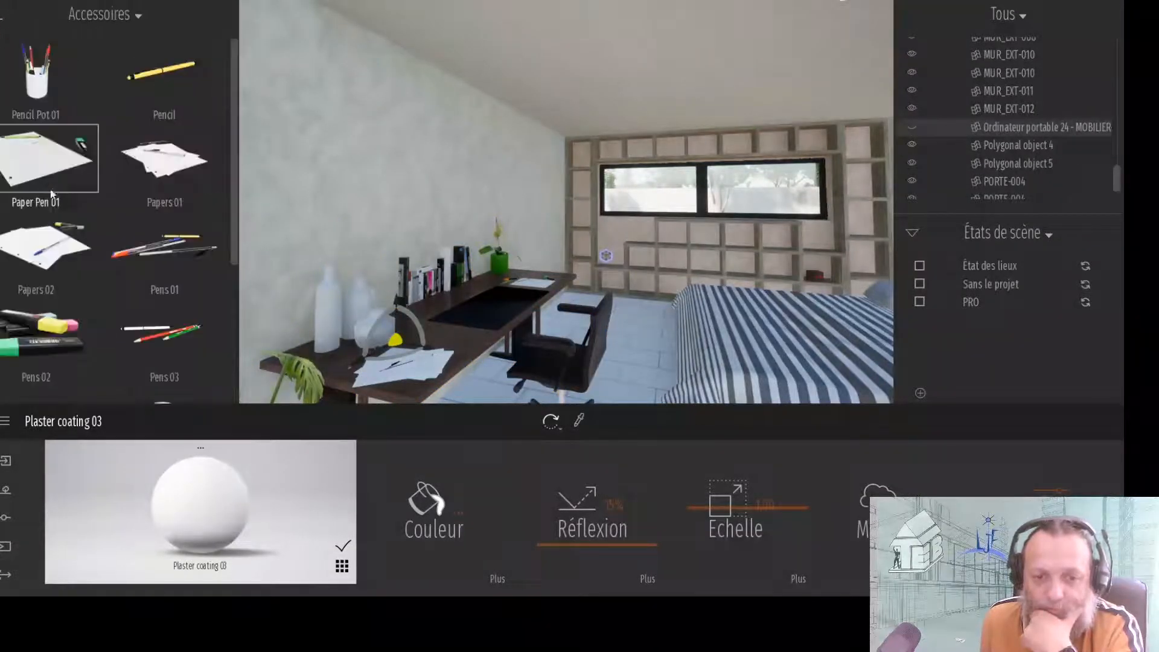
scroll(96, 231, "down", 3)
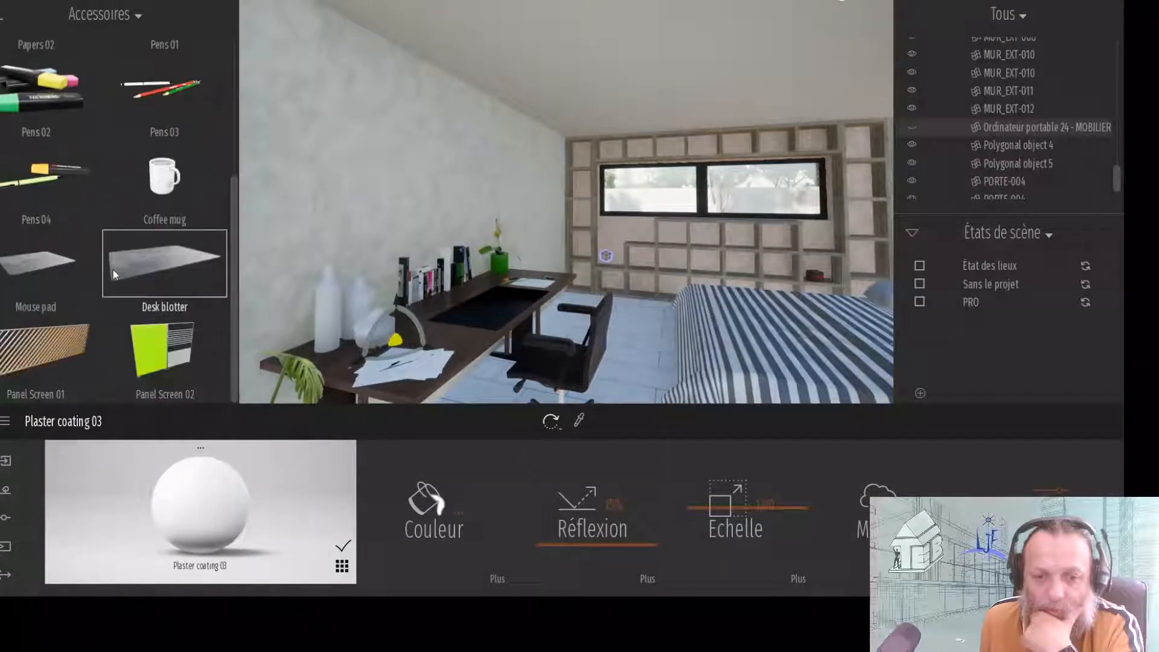
scroll(121, 280, "up", 3)
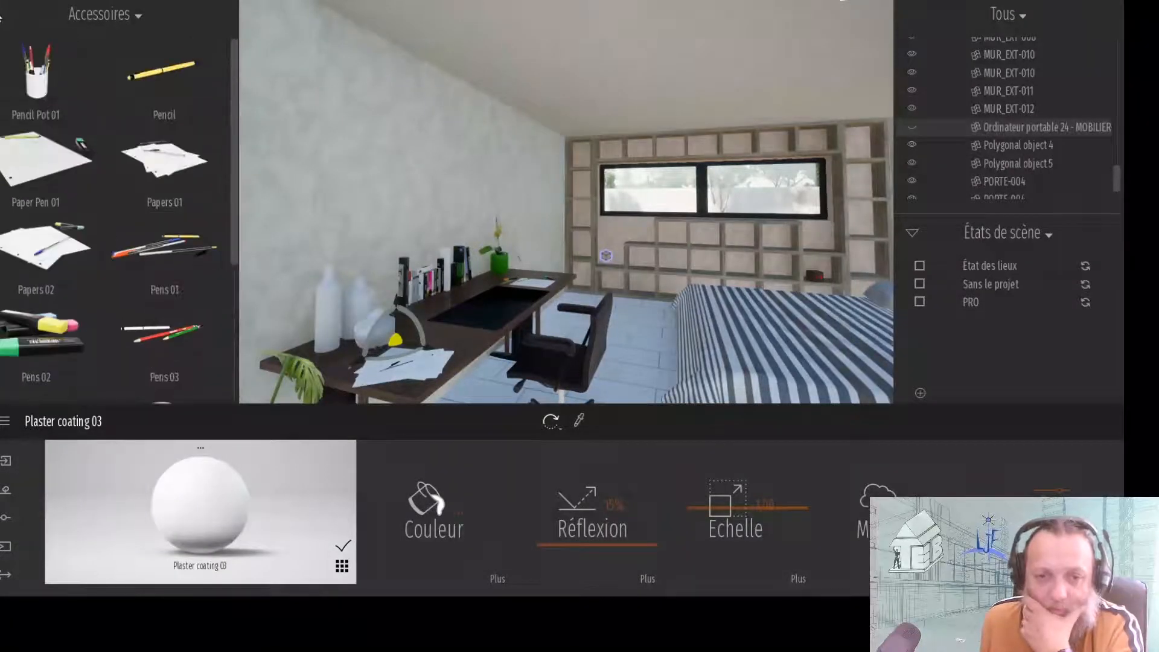
left_click(2, 16)
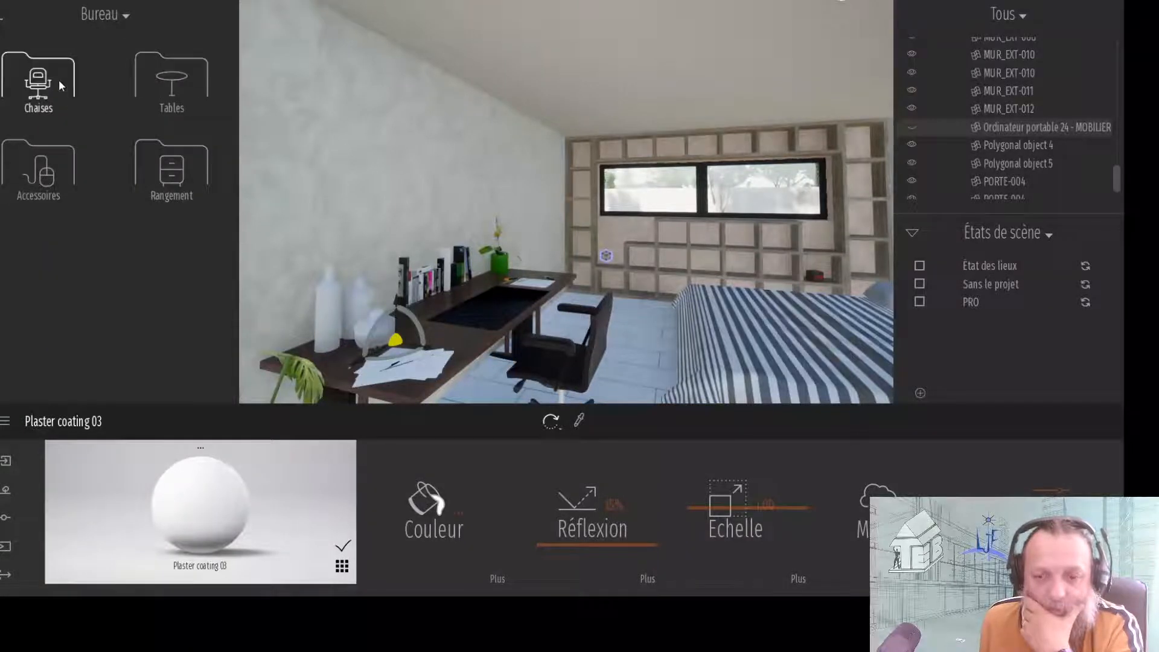
left_click(2, 18)
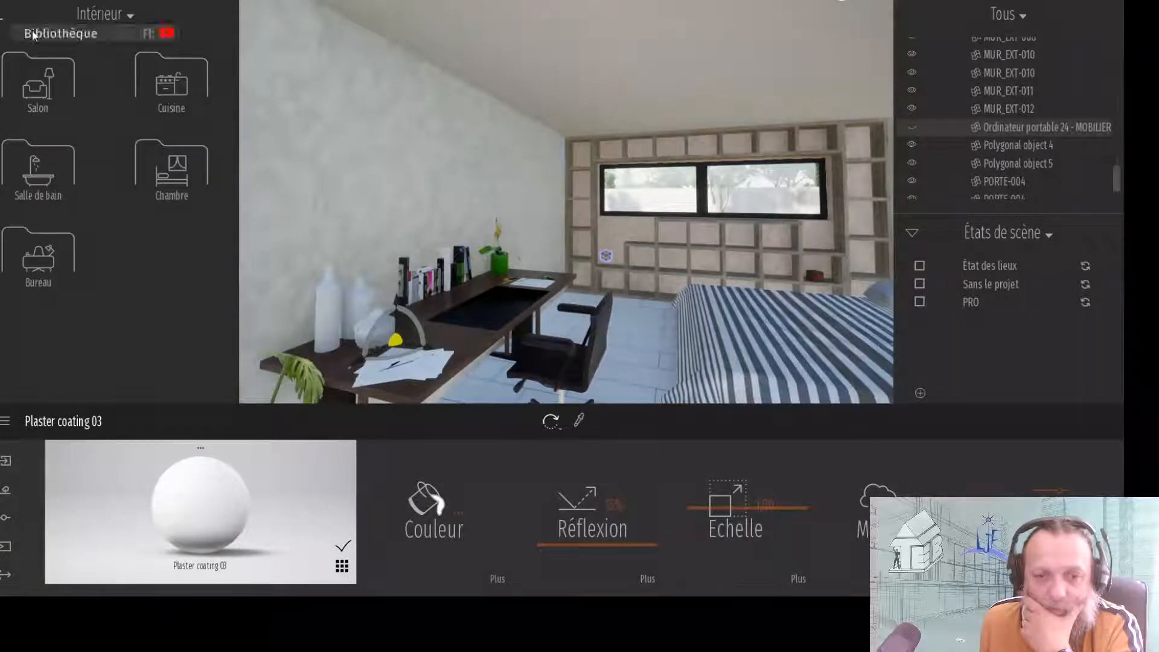
left_click(3, 17)
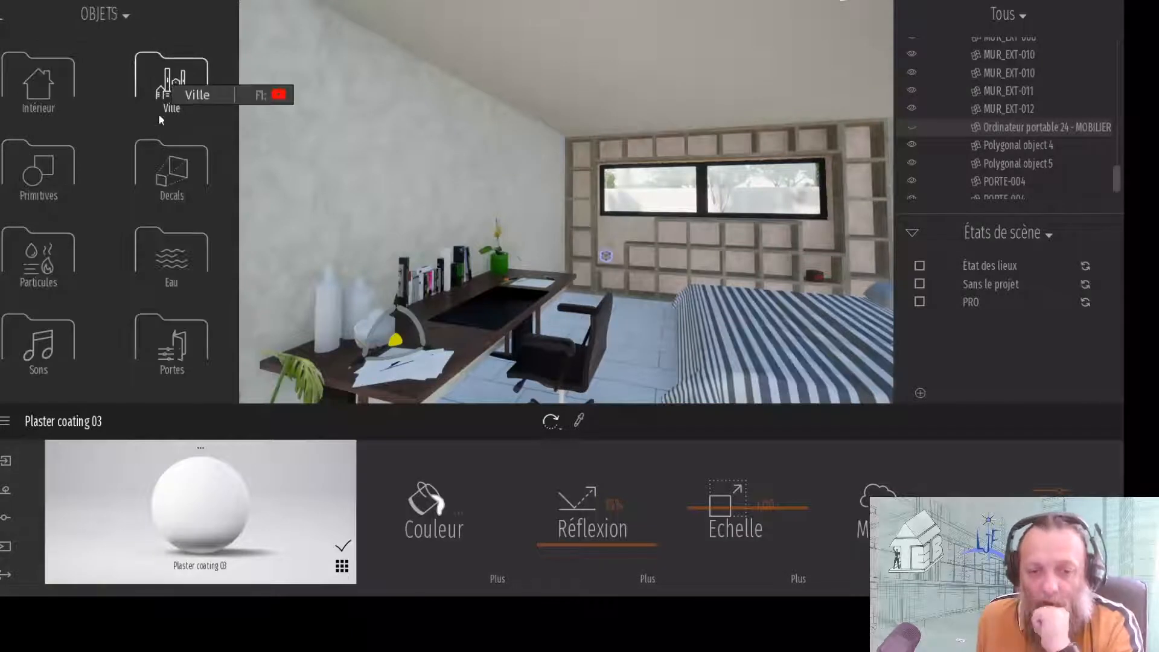
left_click(124, 0)
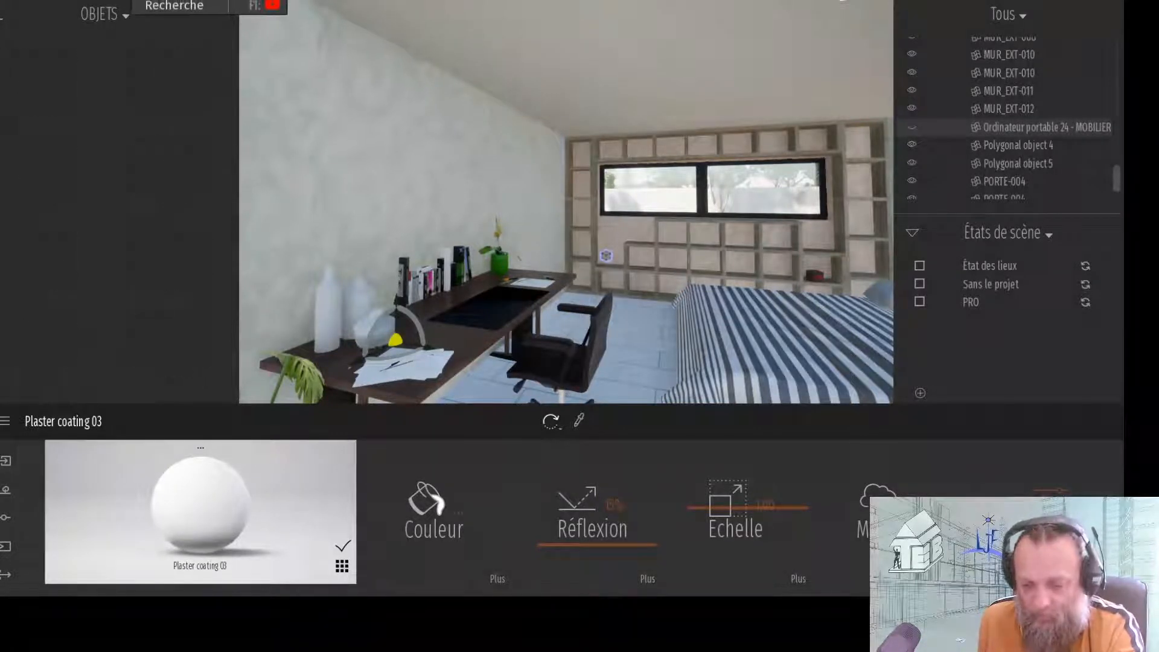
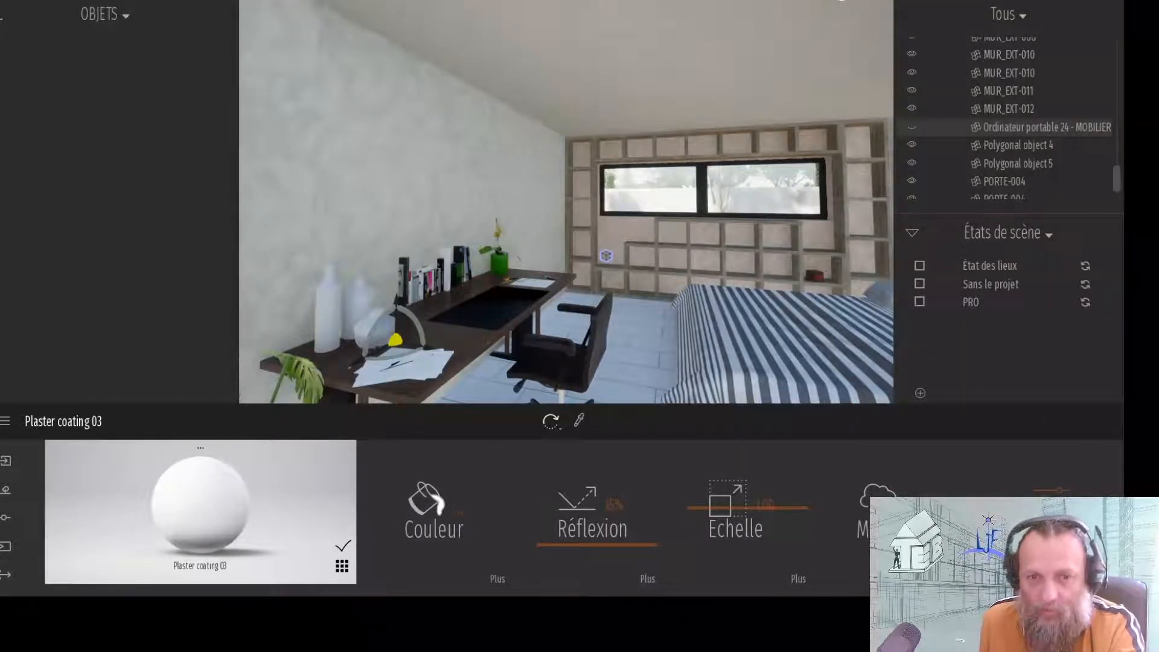
left_click(125, 0)
- Make the laptop Ordinateur portable 24 - MOBILIER visible again and move it along the desk
left_click(912, 128)
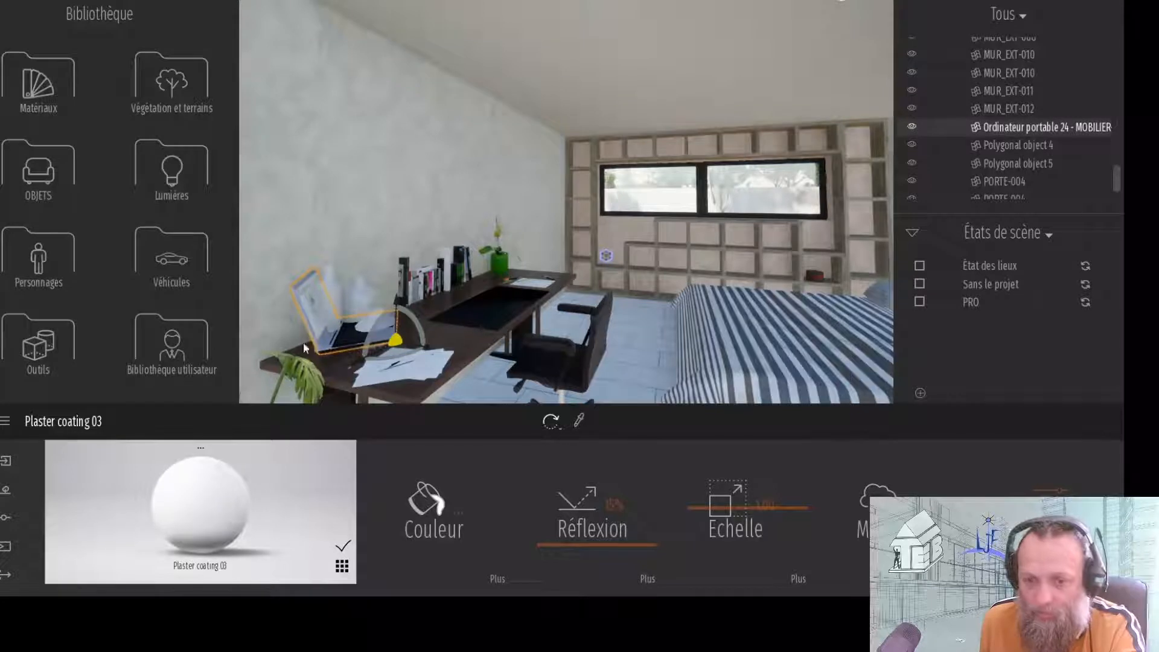
left_click_drag(370, 343, 476, 355)
- Apply the Ash 01 B wood material from the library to the bedroom floor
scroll(679, 298, "down", 1)
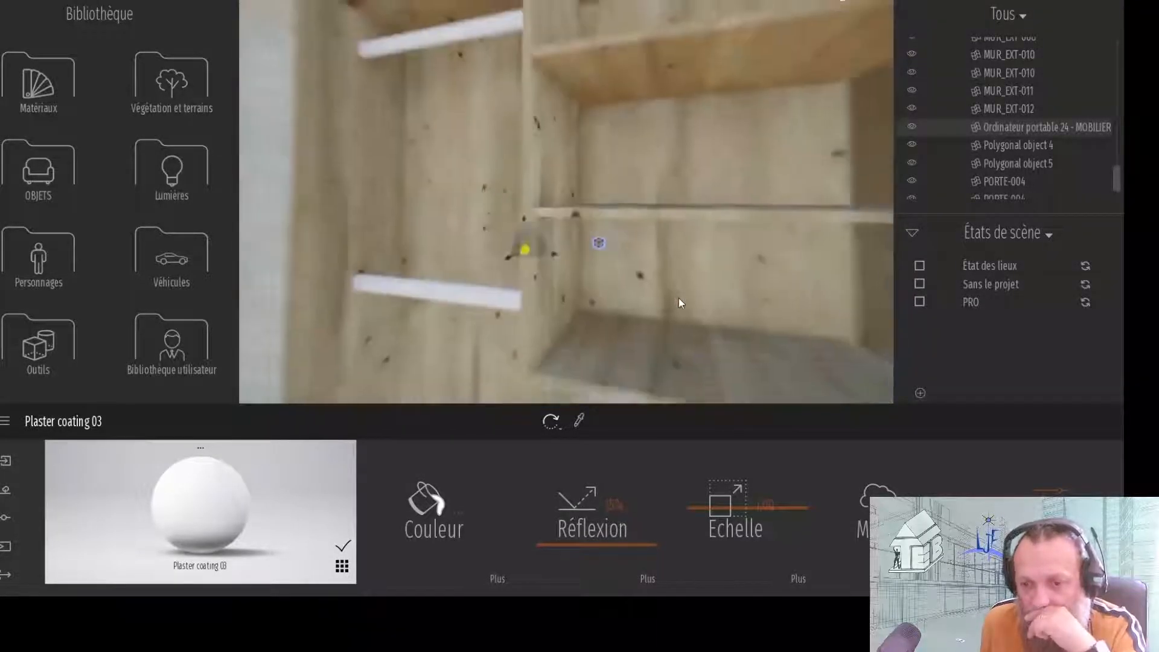
scroll(678, 297, "up", 1)
right_click_drag(719, 296, 890, 331)
right_click_drag(610, 329, 549, 338)
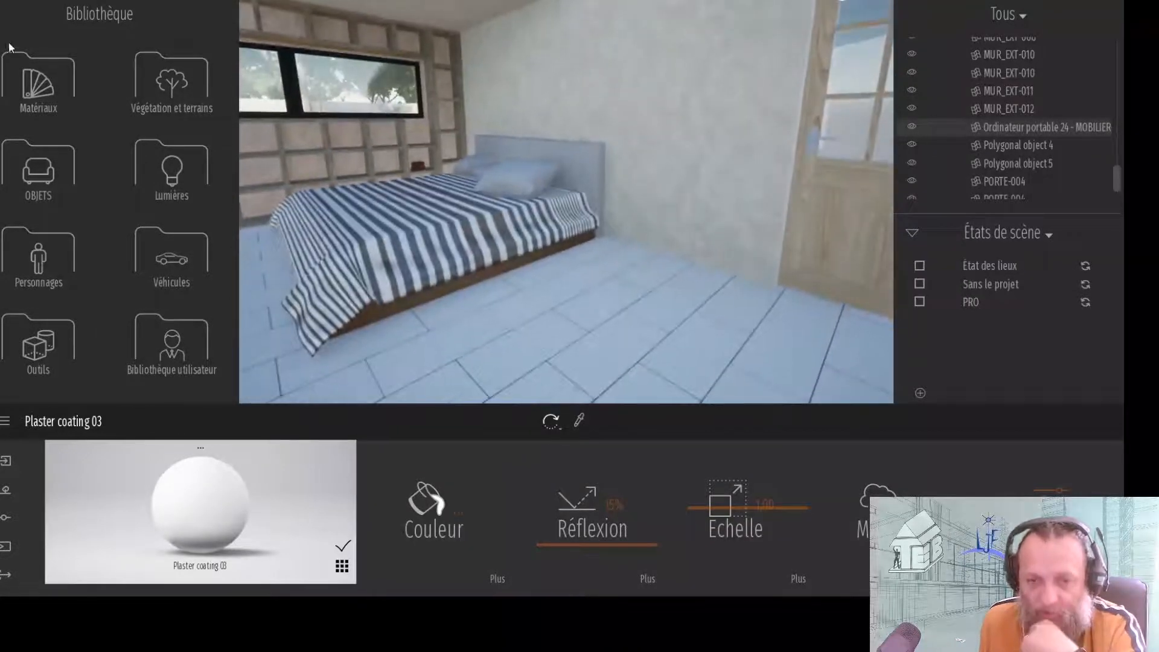
left_click(40, 85)
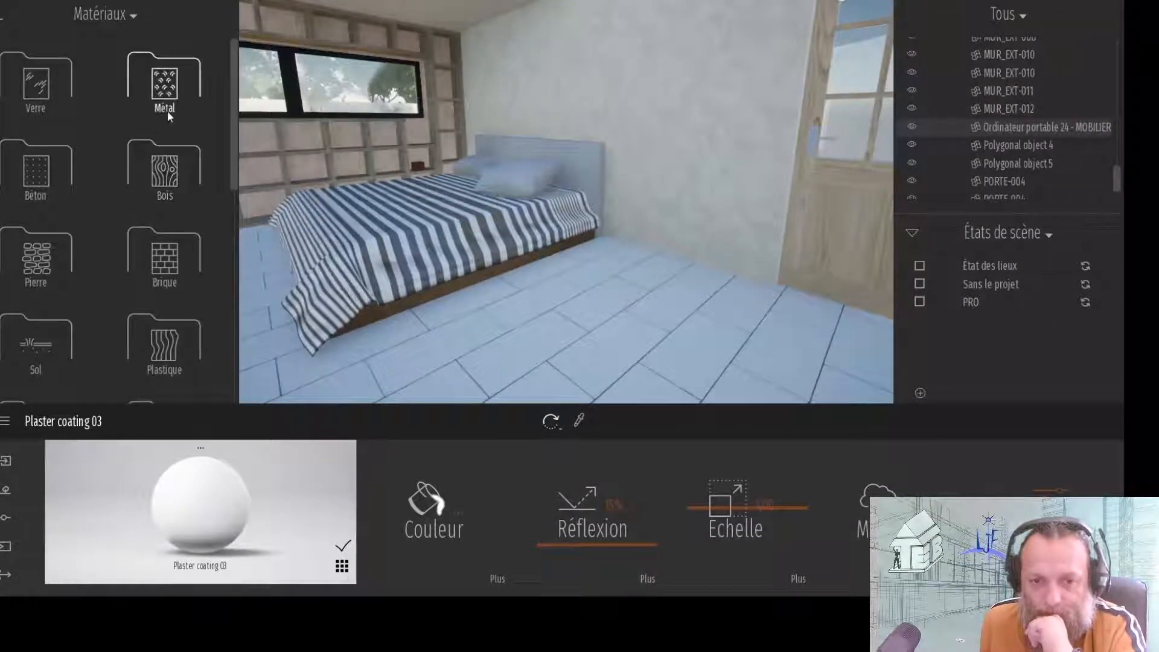
left_click(159, 180)
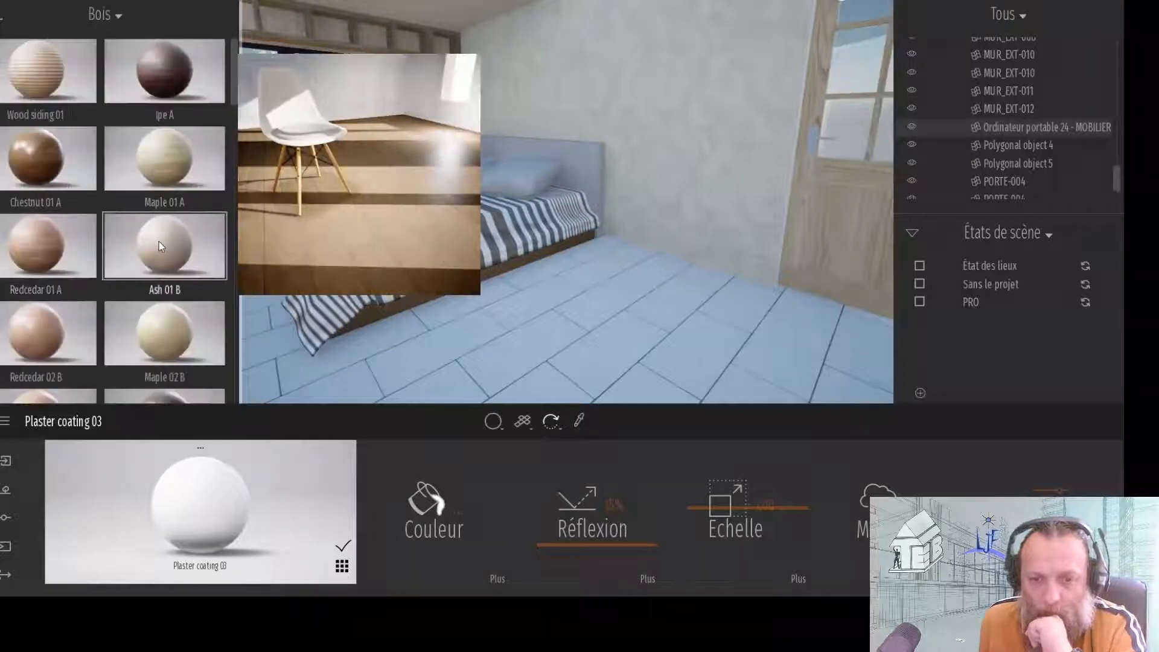
left_click_drag(161, 242, 539, 373)
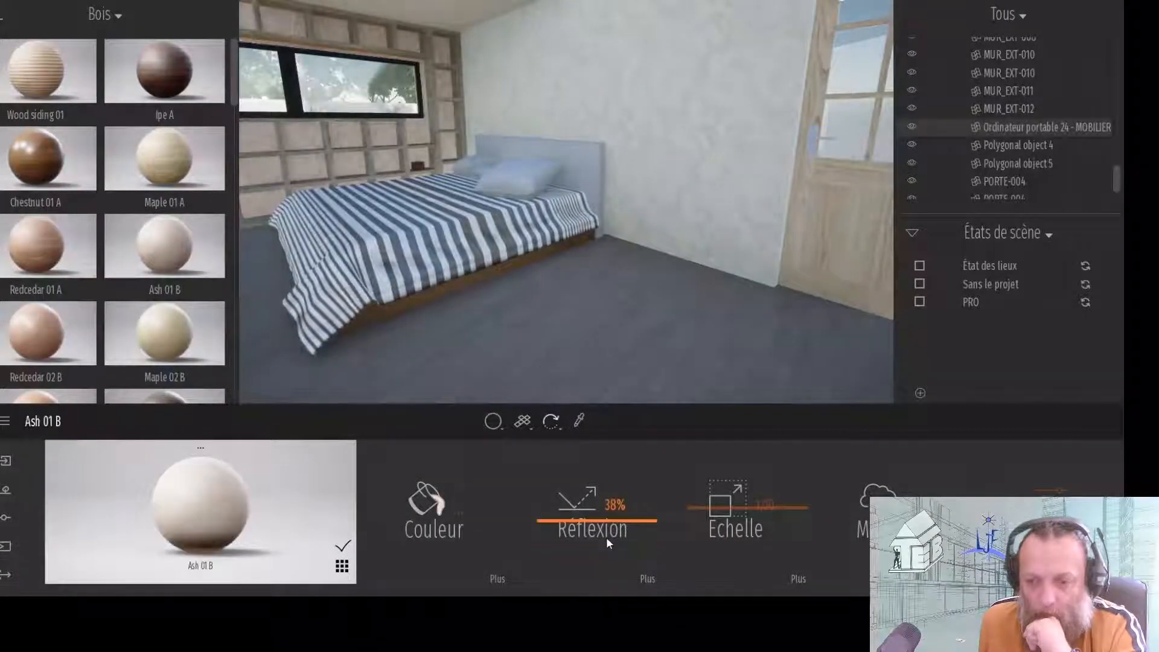
- Lighten the colour of the floor's Ash 01 B material to FBE4CF and set its scale to 1.87
left_click(457, 518)
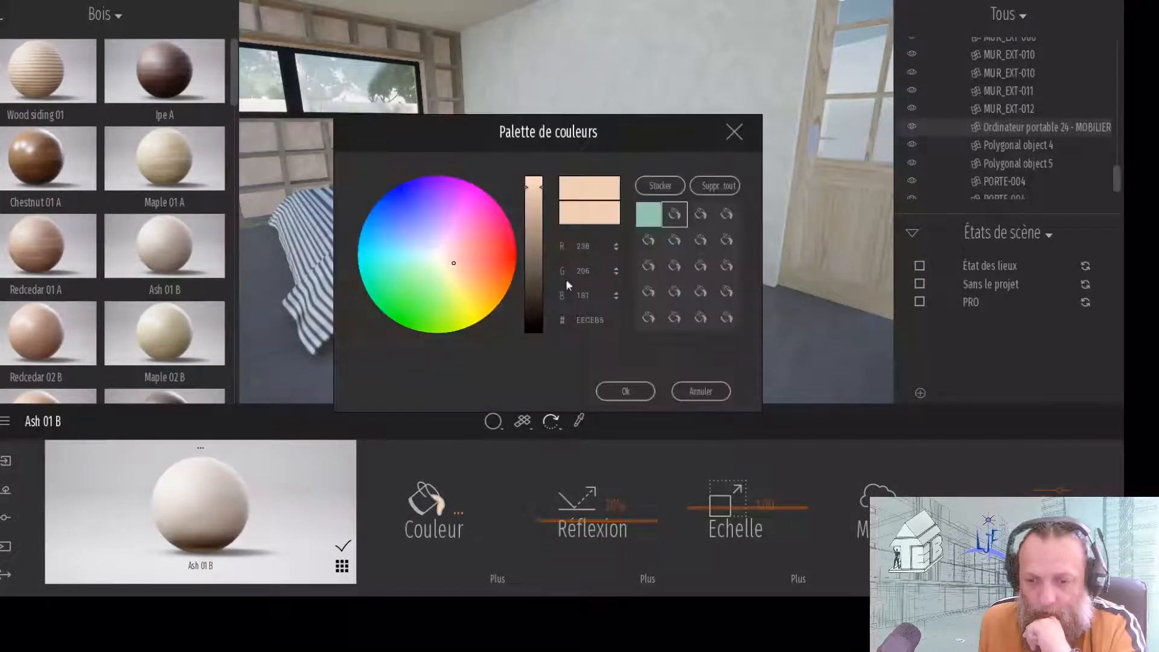
left_click_drag(540, 182, 540, 178)
left_click_drag(458, 264, 442, 259)
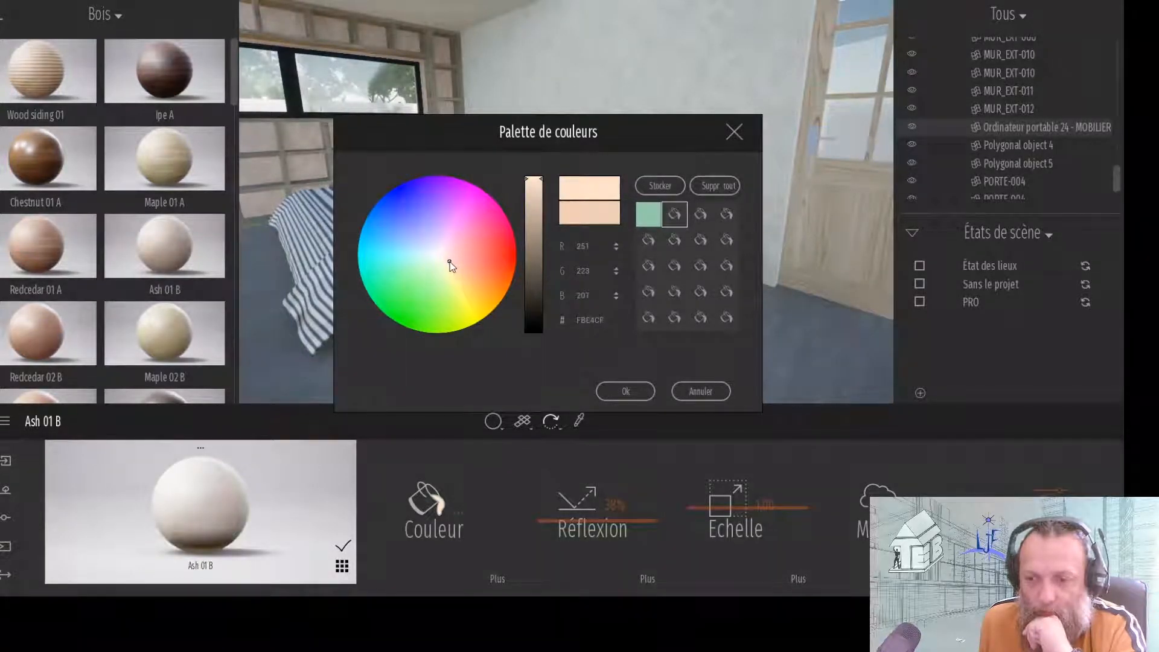
left_click(625, 391)
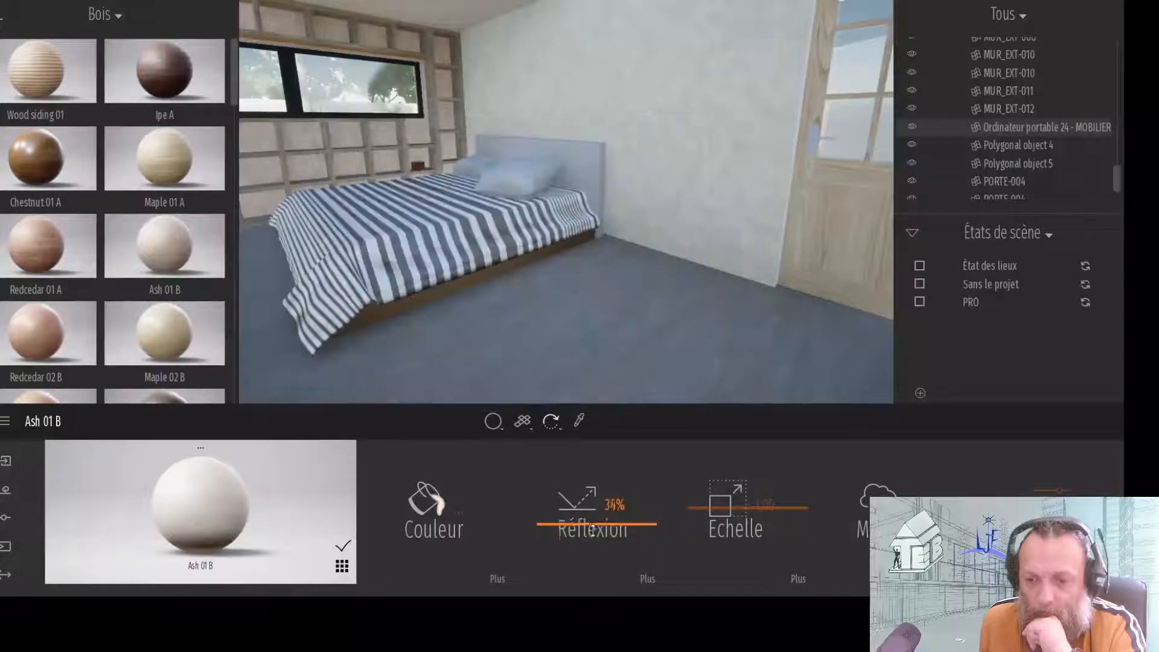
left_click(453, 519)
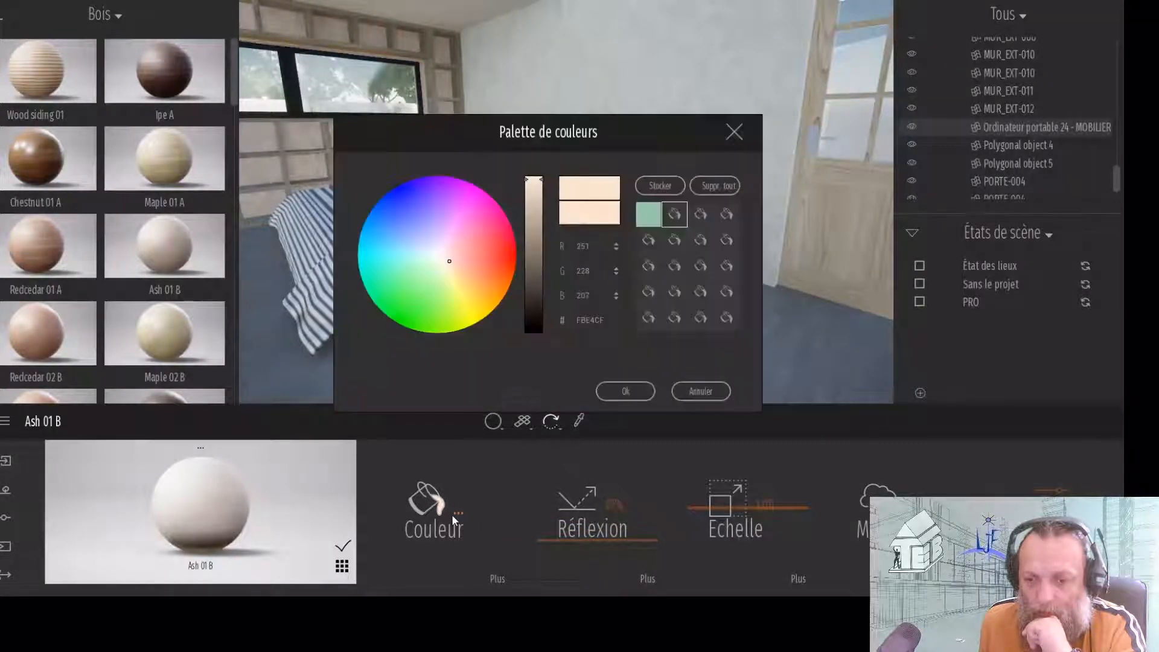
left_click(646, 391)
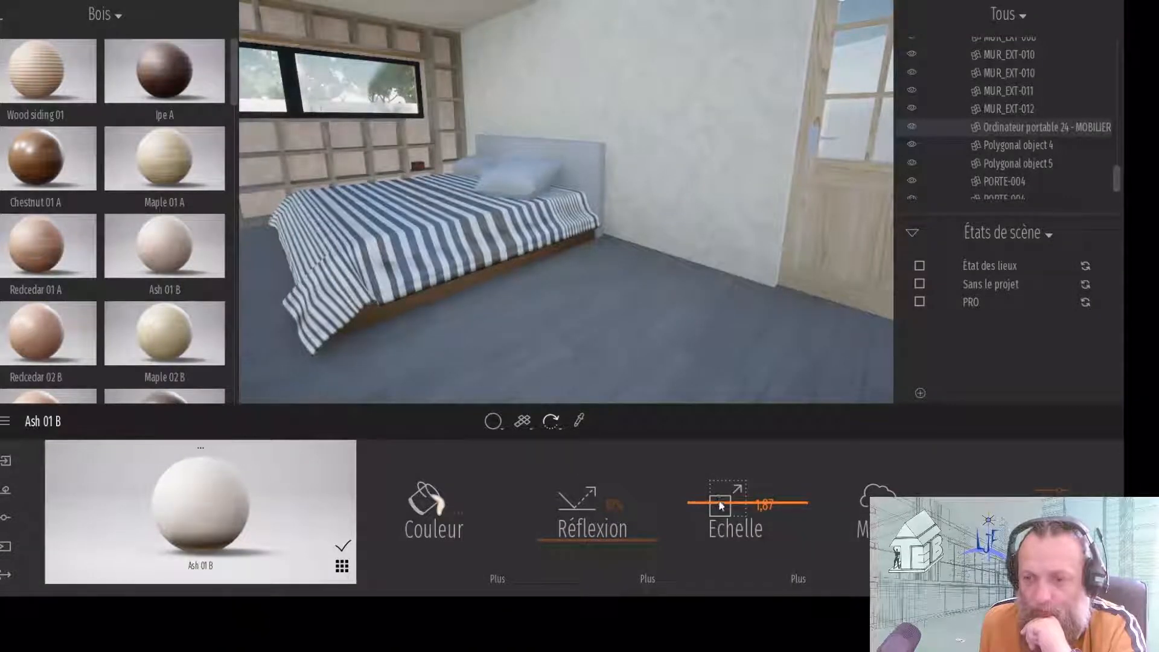
- Apply the Chestnut 01 A wood material to the bedroom floor and increase its texture scale
right_click_drag(676, 284, 483, 278)
right_click_drag(602, 311, 610, 310)
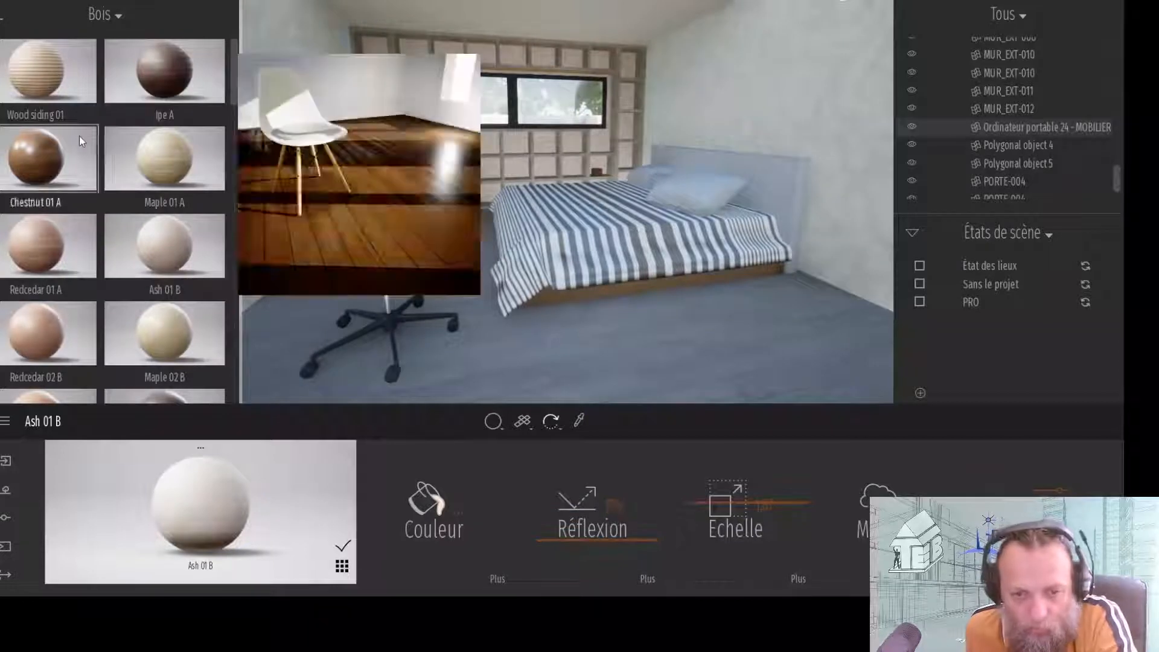
mouse_move(157, 177)
left_mouse_down()
mouse_move(589, 365)
mouse_move(158, 160)
left_mouse_up()
mouse_move(60, 56)
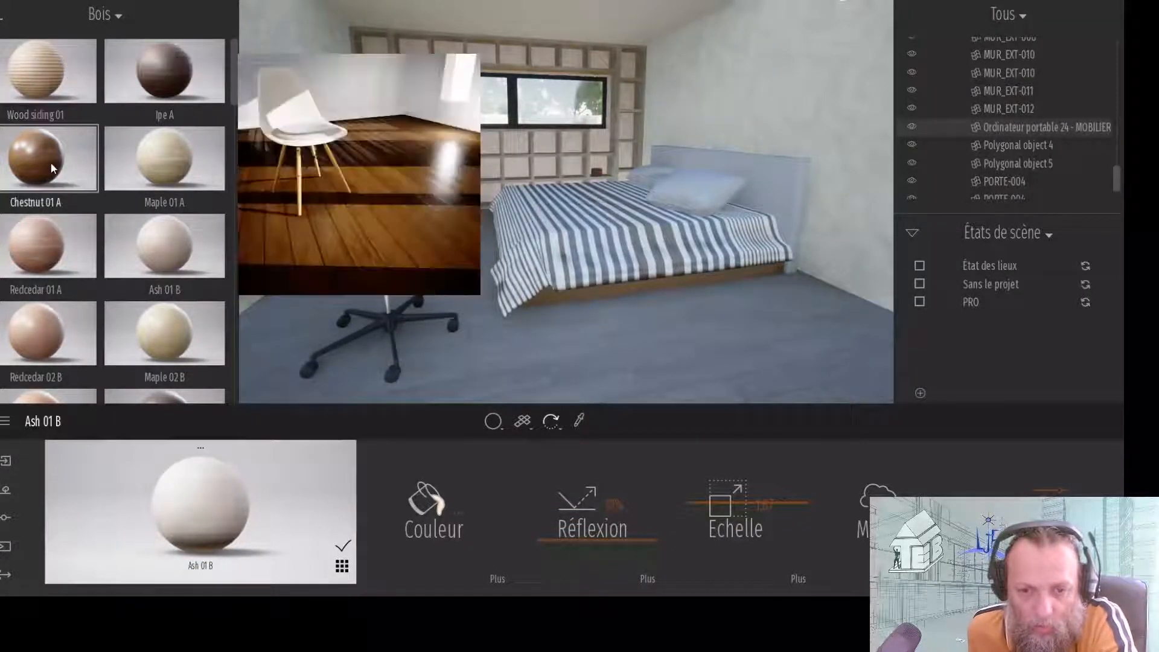
left_click_drag(50, 162, 505, 353)
right_click_drag(505, 353, 552, 348)
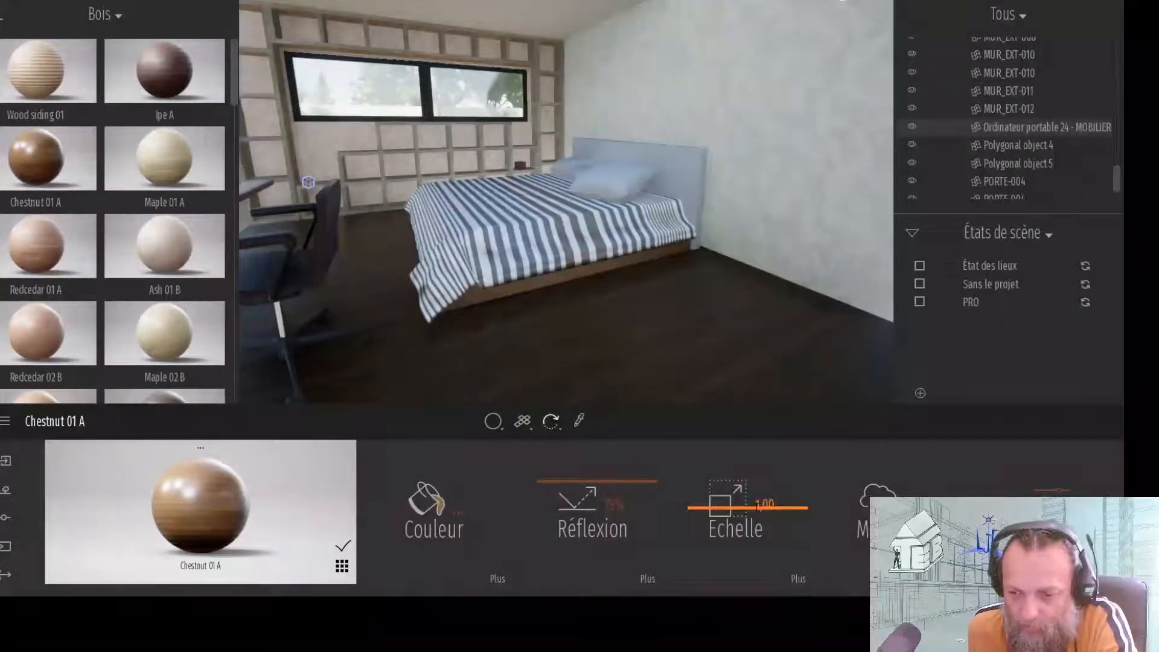
left_click_drag(736, 513, 741, 503)
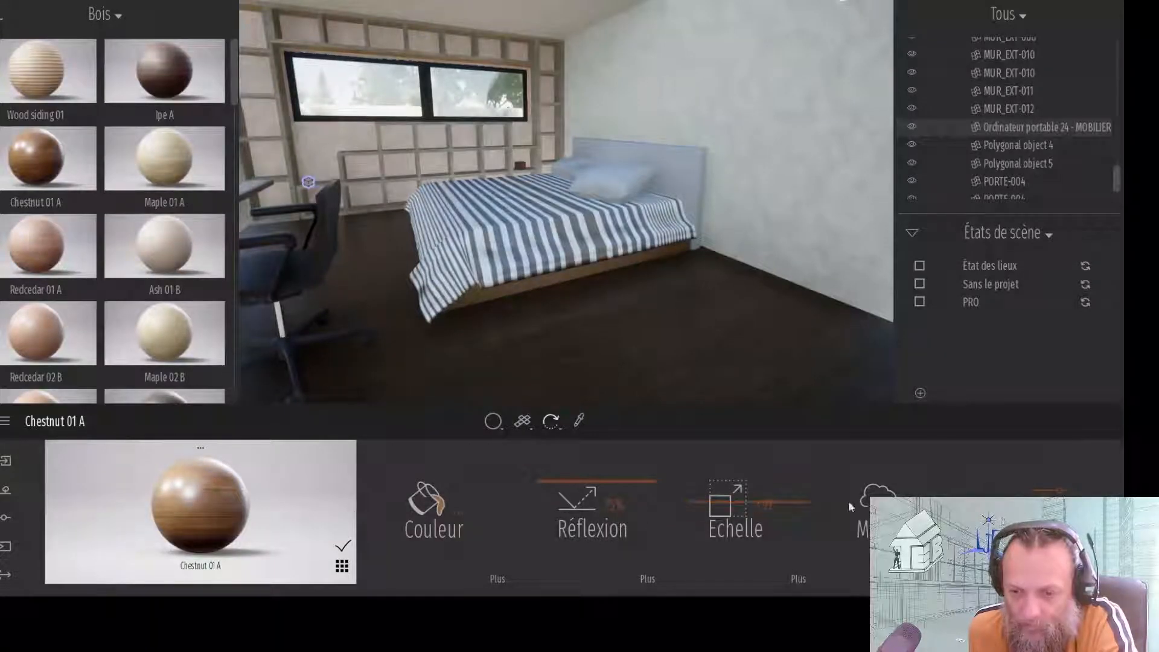
- Inspect the reflection options of the Chestnut 01 A material and try a slight increase of its emissive value
left_click(646, 581)
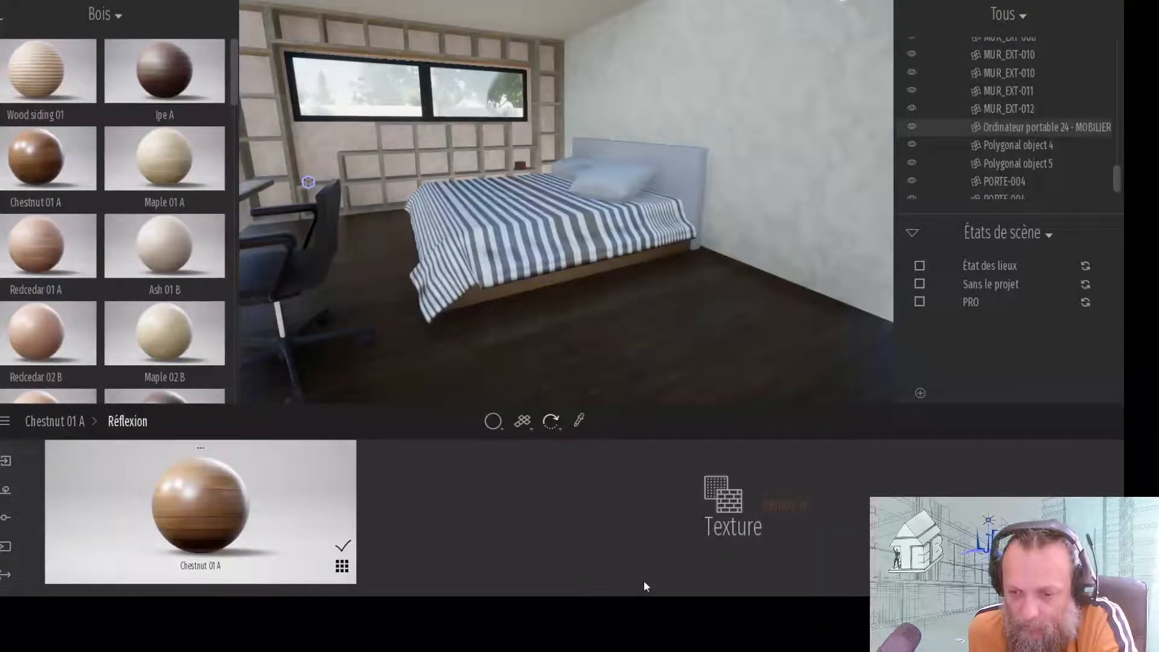
left_click(54, 422)
left_click(1047, 510)
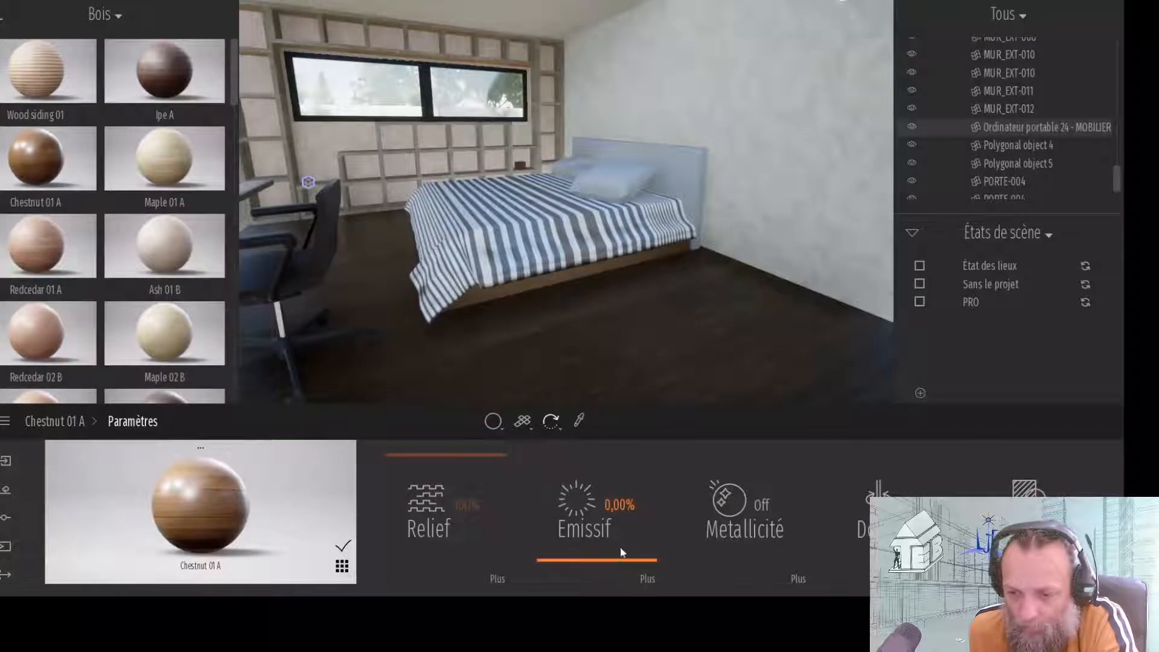
left_click_drag(611, 560, 612, 563)
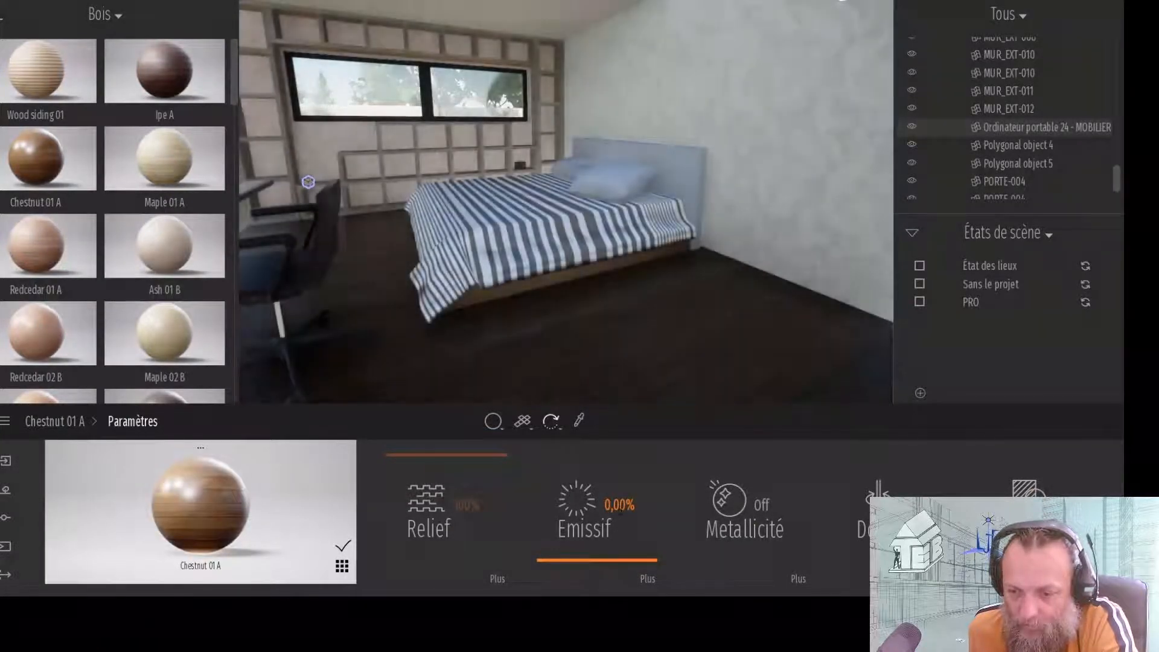
left_click(644, 579)
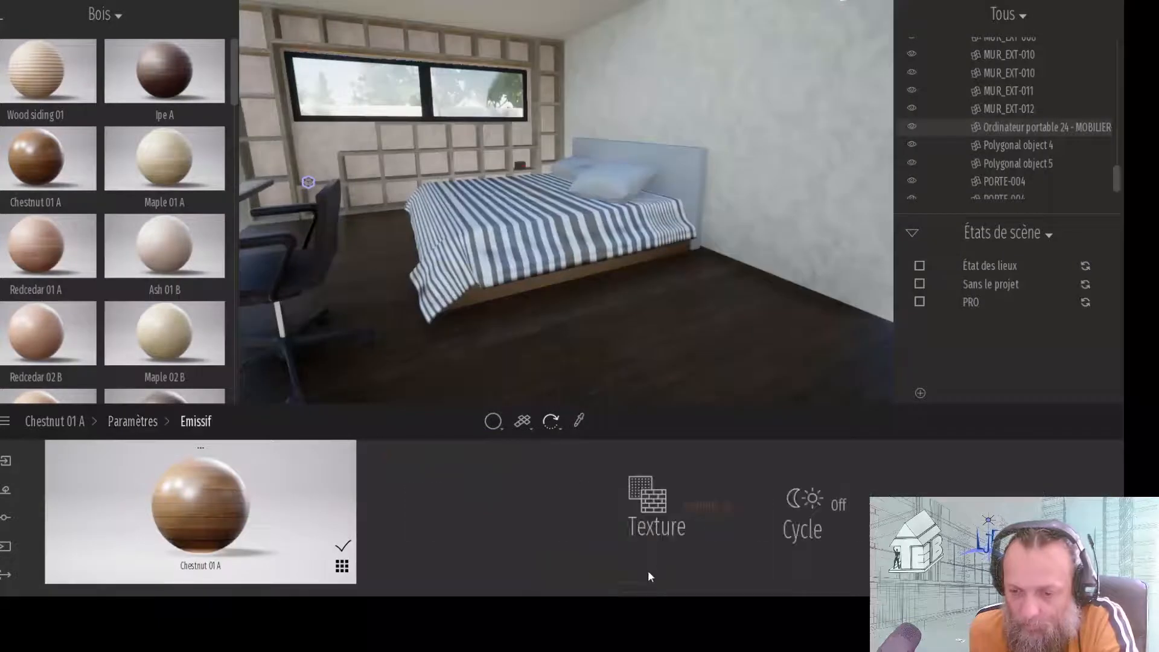
left_click(130, 421)
left_click_drag(619, 560, 620, 563)
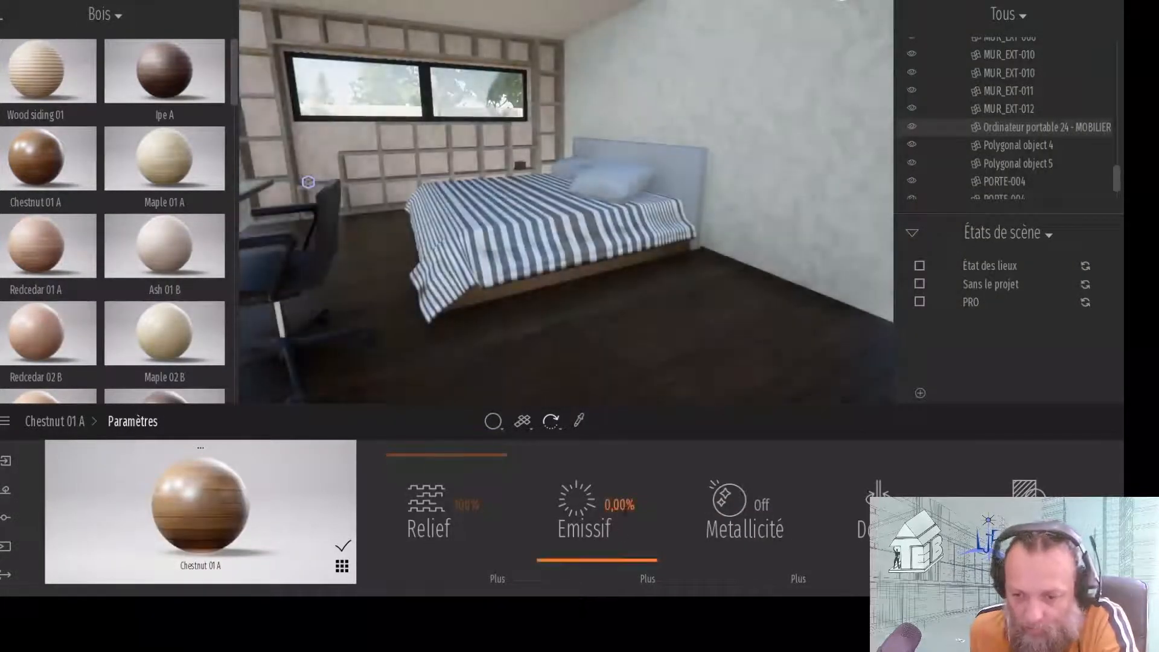
- Set the emissive value of the Chestnut 01 A floor material to 0.03%
left_click(619, 504)
type("0.0")
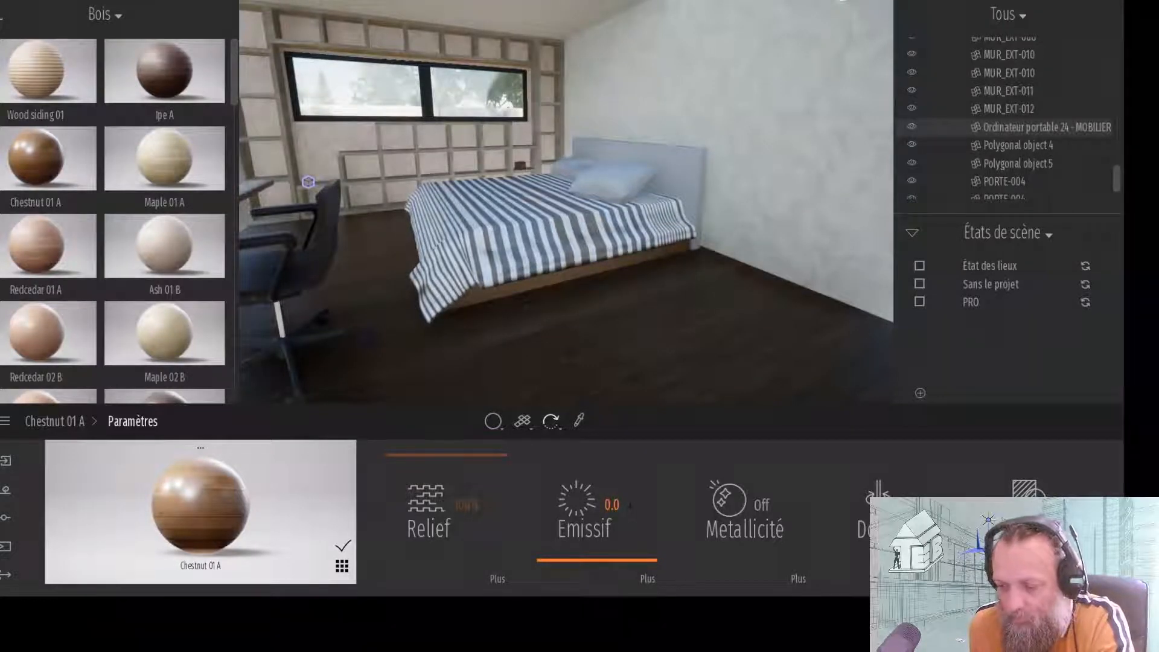
type("3")
key("Return")
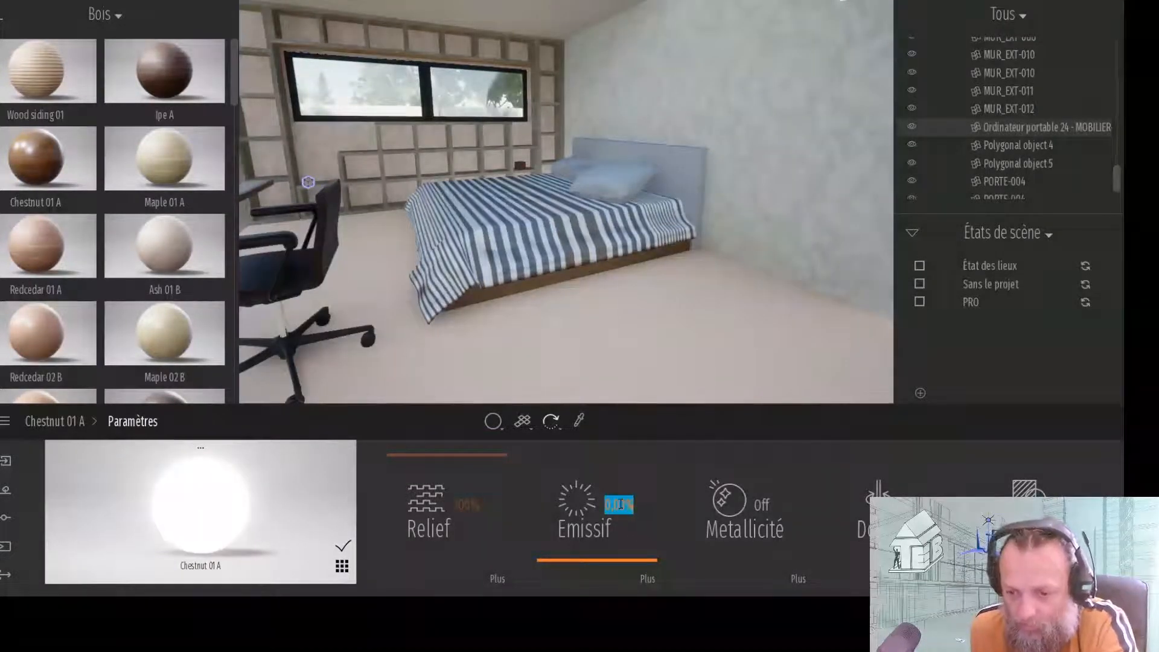
- Set the emissive value of the Chestnut 01 A floor material to 0%
left_click(621, 504)
left_click(621, 505)
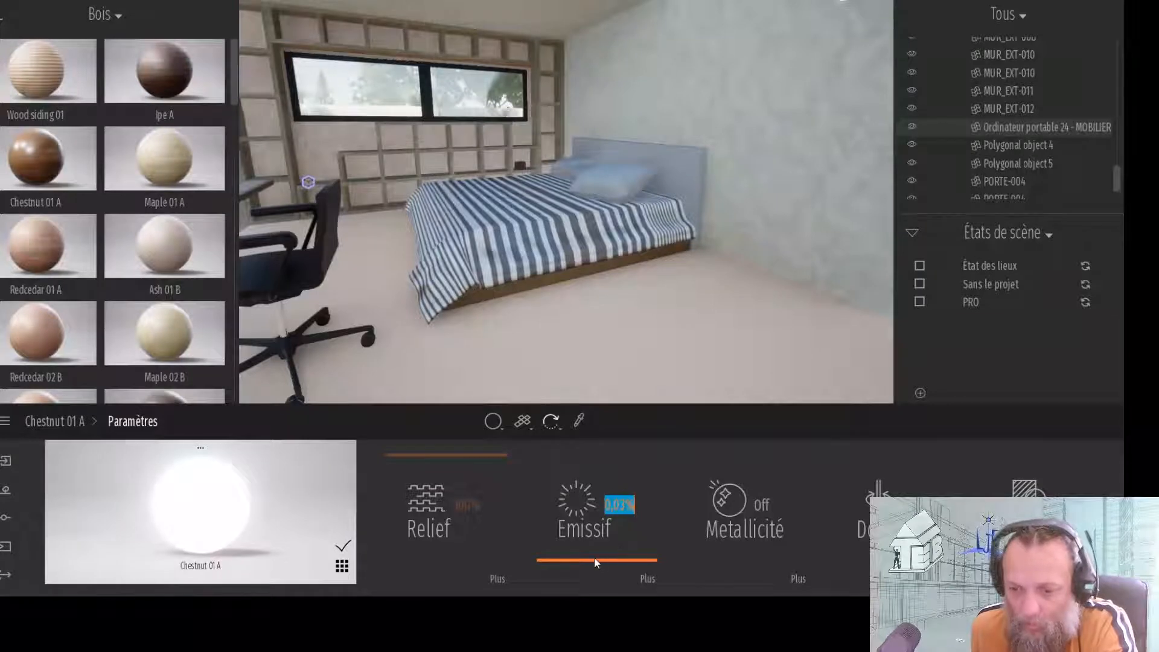
type("0")
key("Return")
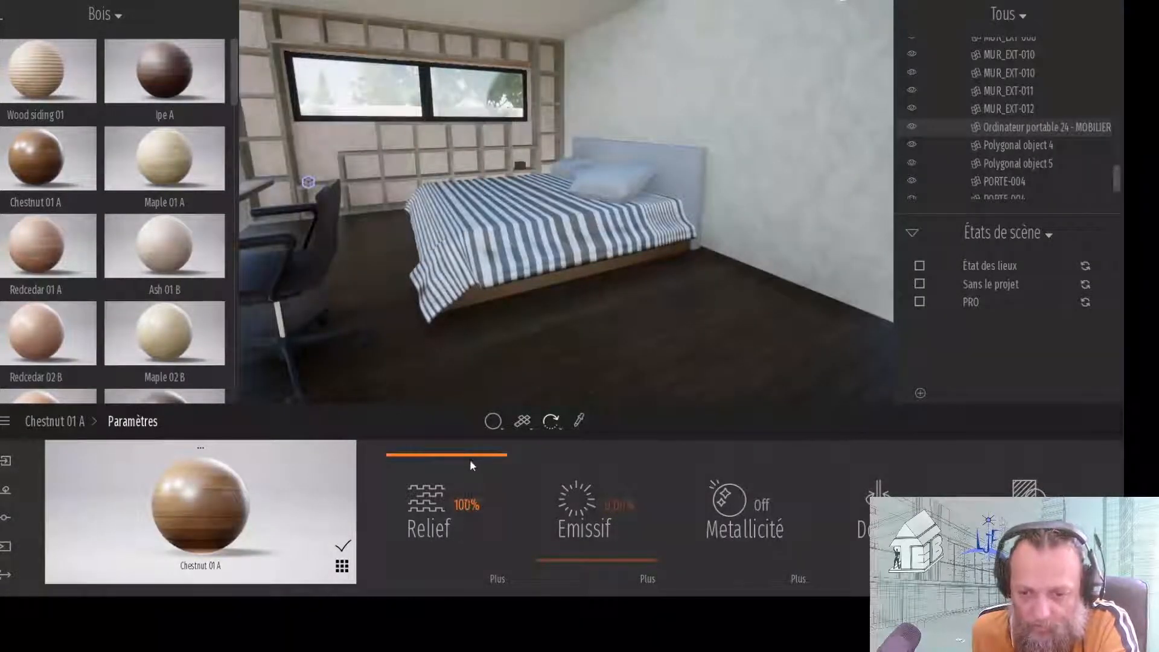
- Lighten the colour of the floor's Chestnut 01 A material to D99D6B
left_click(73, 422)
left_click(436, 506)
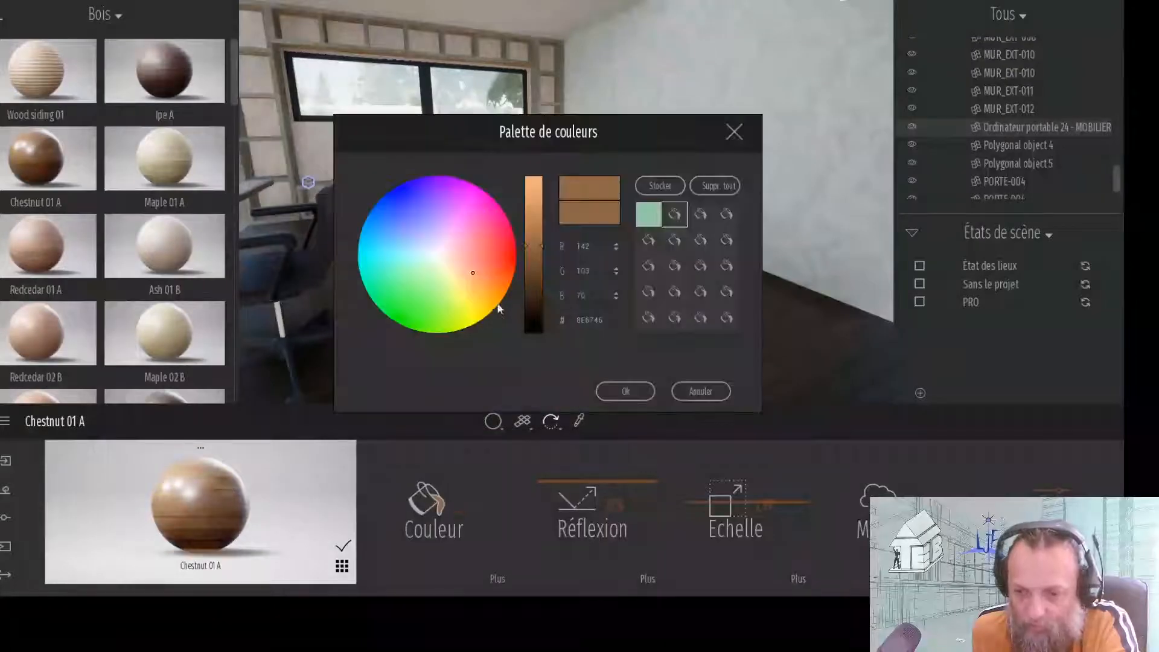
left_click_drag(539, 245, 547, 200)
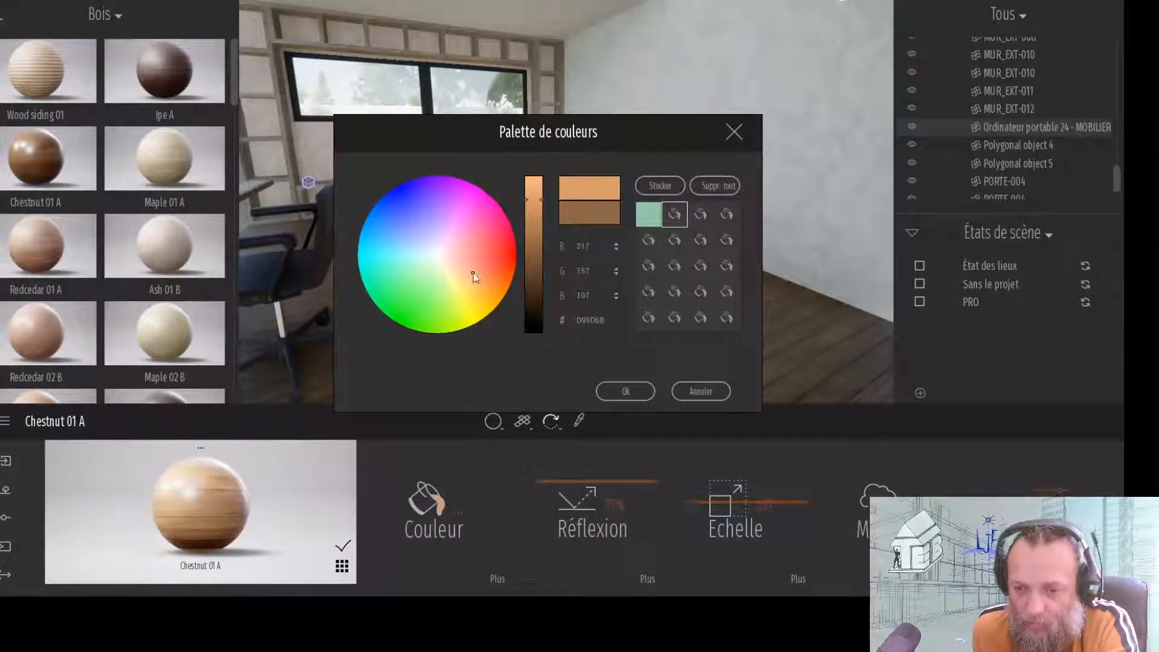
left_click(635, 391)
key("s")
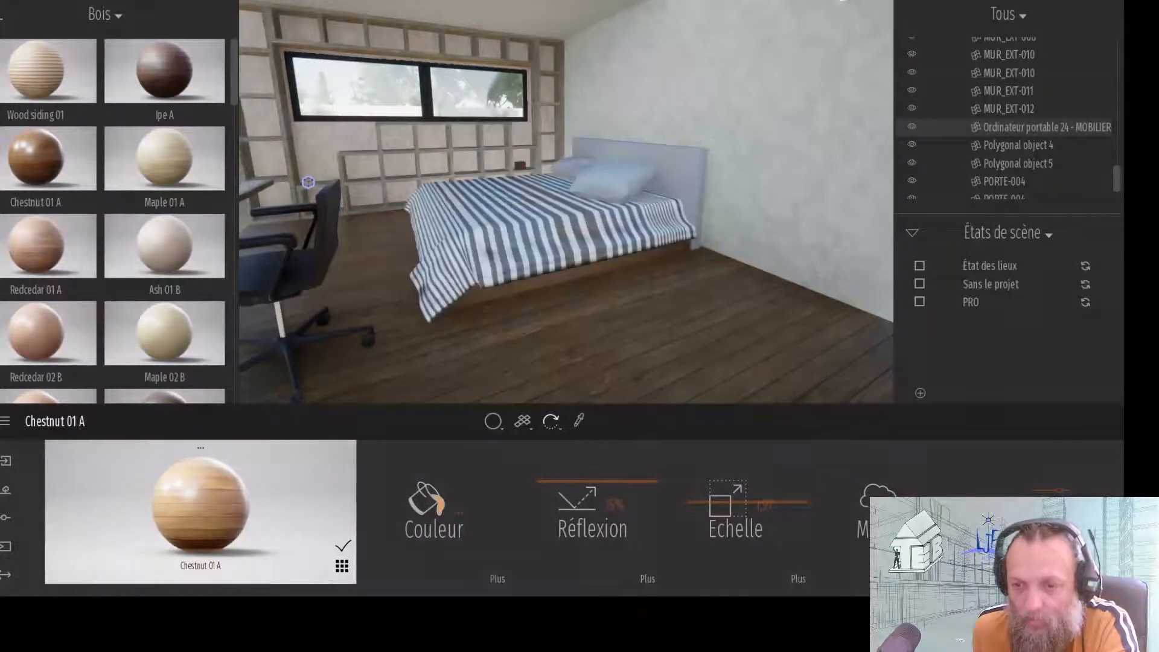
- Pick the Bois - Chêne clair material from the bookshelf around the window and darken its colour to A3A3A3
left_click_drag(579, 193, 579, 212)
scroll(579, 212, "up", 5)
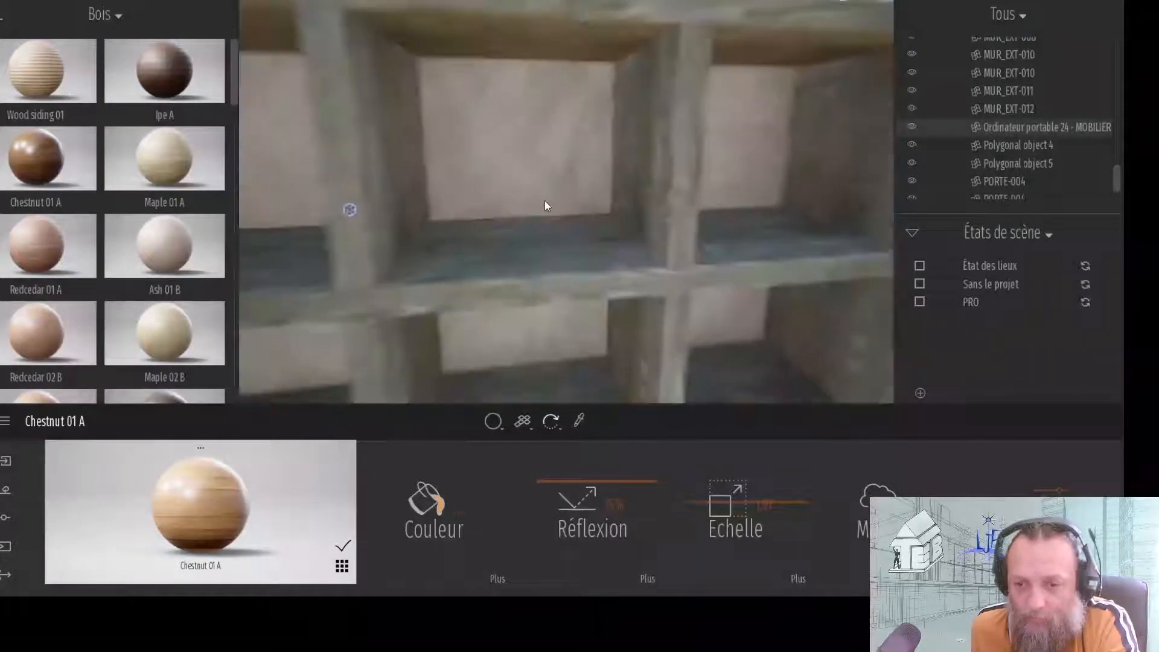
left_click(613, 306)
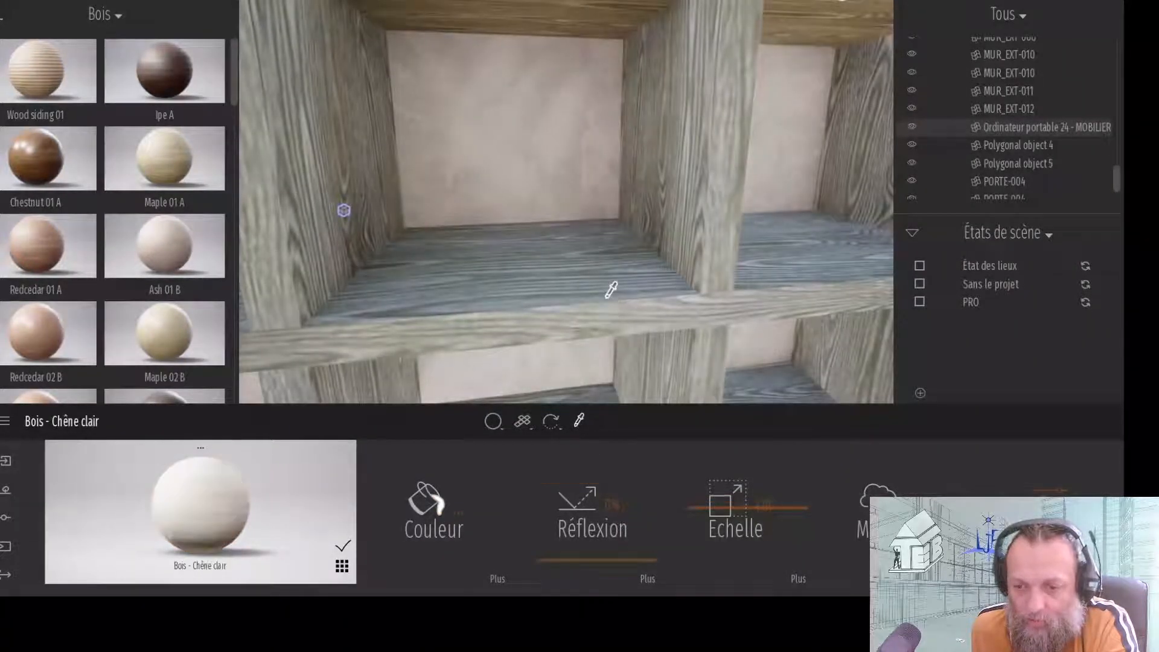
scroll(610, 292, "down", 5)
left_click(439, 503)
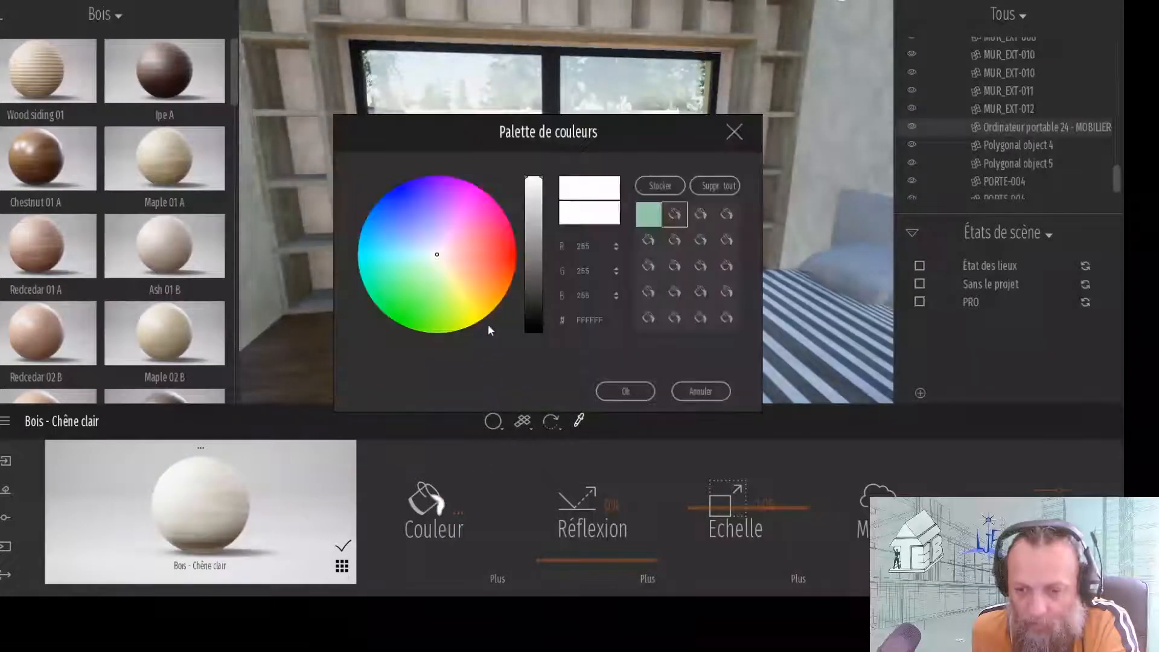
left_click_drag(543, 182, 546, 231)
left_click_drag(579, 139, 582, 82)
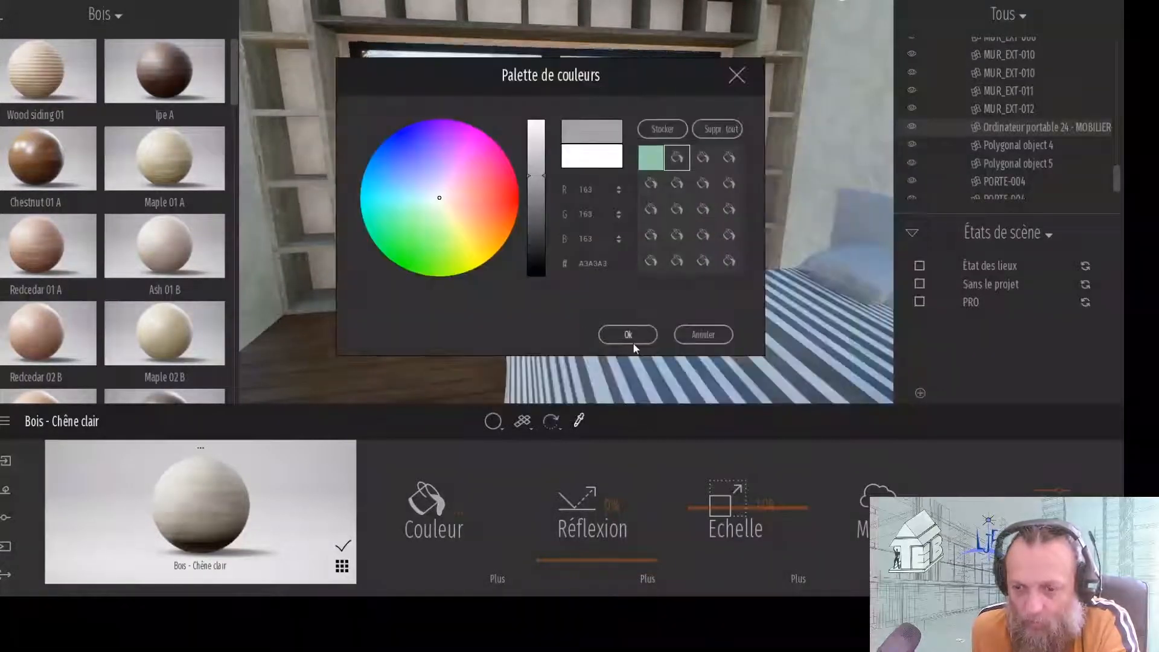
left_click(628, 335)
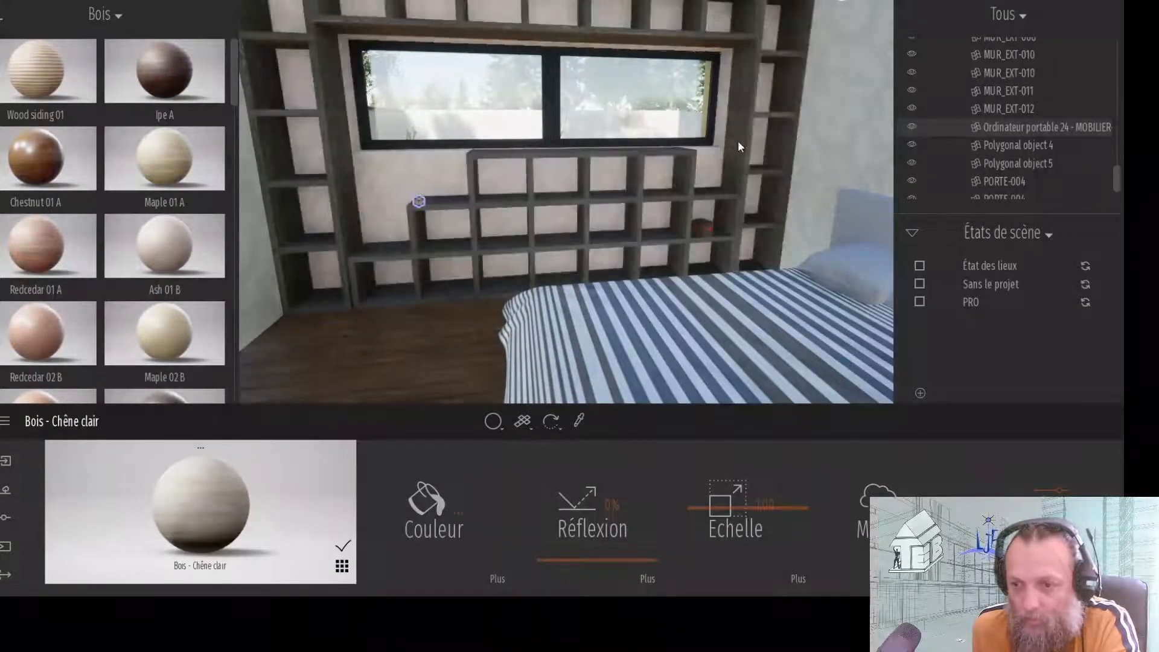
- Place the animated human Emilie from the library on the floor between the desk and the bed
scroll(685, 186, "down", 5)
right_click_drag(697, 220, 592, 223)
middle_click_drag(698, 222, 560, 269)
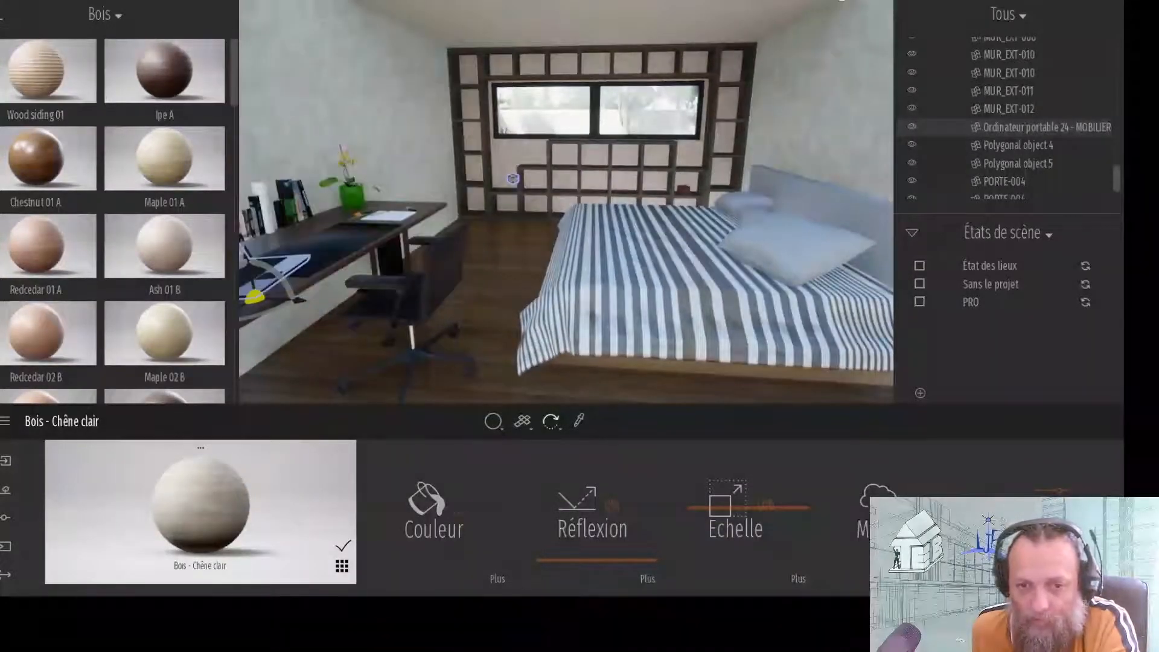
left_click(7, 22)
left_click(10, 25)
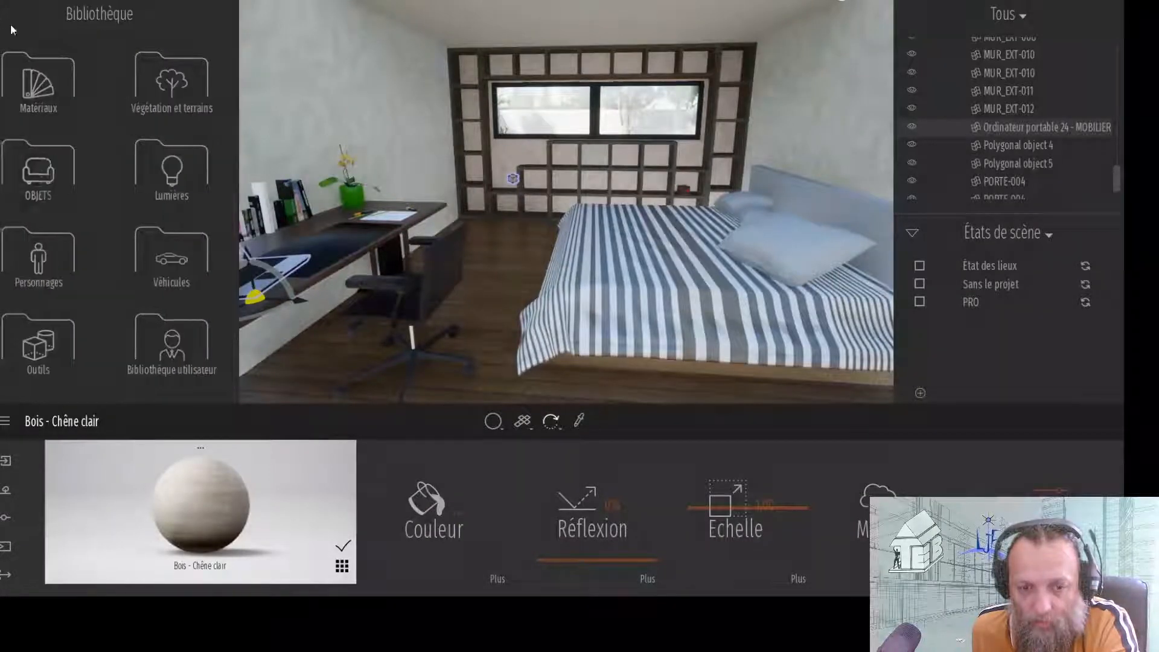
left_click(38, 257)
left_click(47, 82)
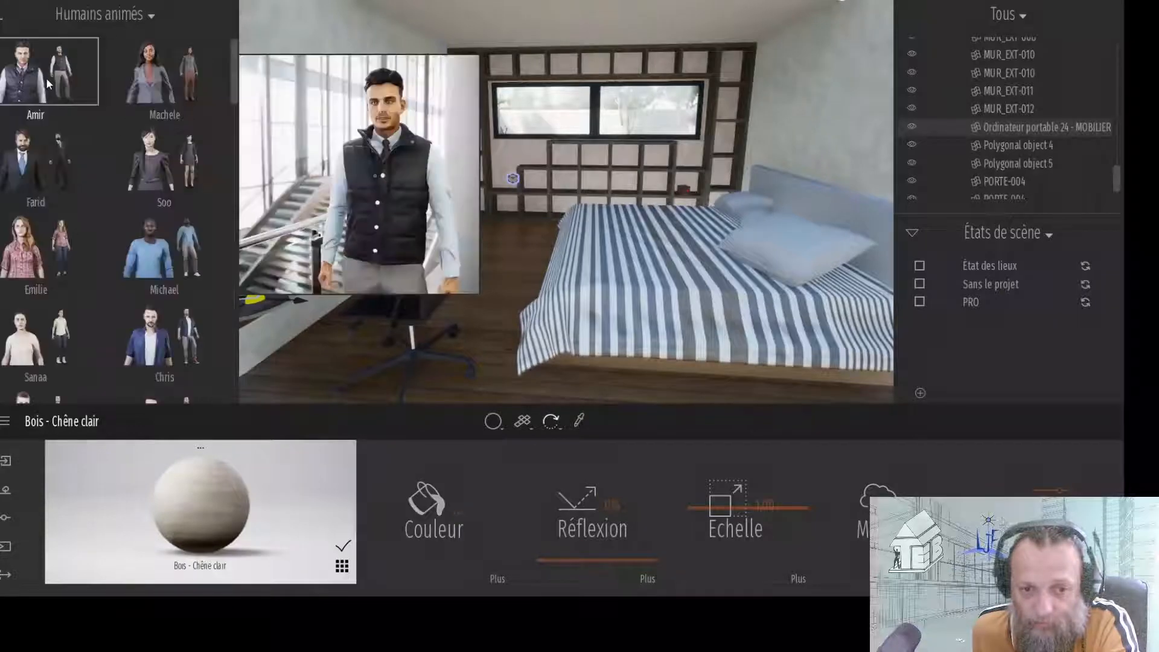
left_click_drag(27, 273, 370, 309)
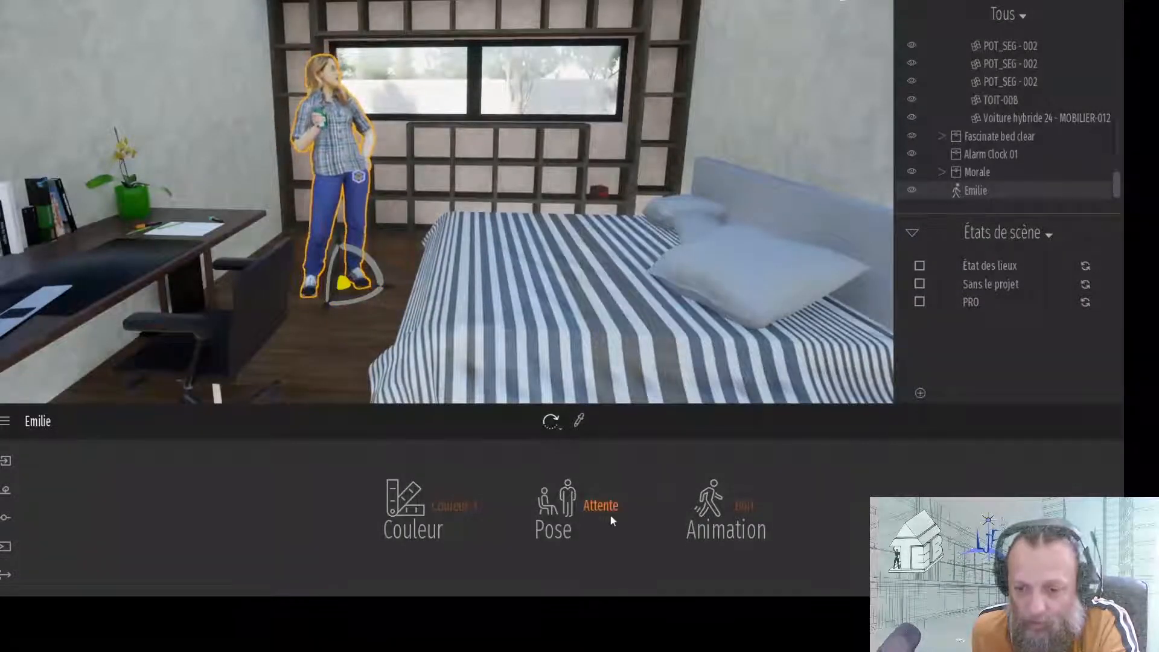
- Try the Couleur 2 clothing variant on Emilie and settle on Couleur 5
left_click(455, 506)
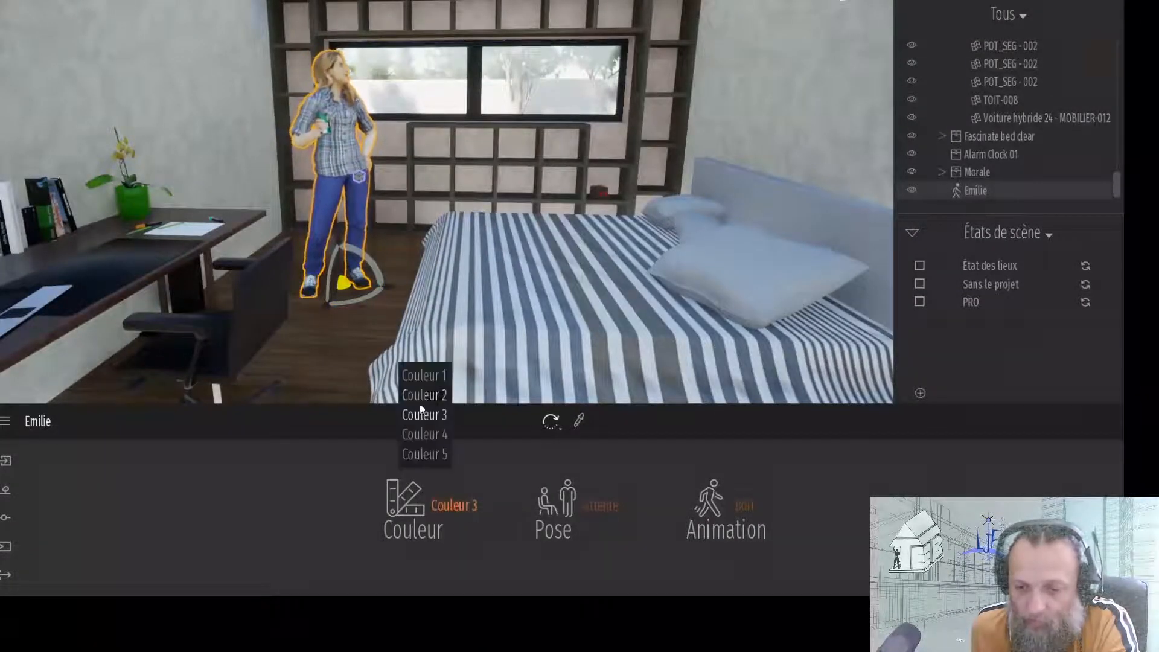
left_click(422, 395)
left_click(432, 508)
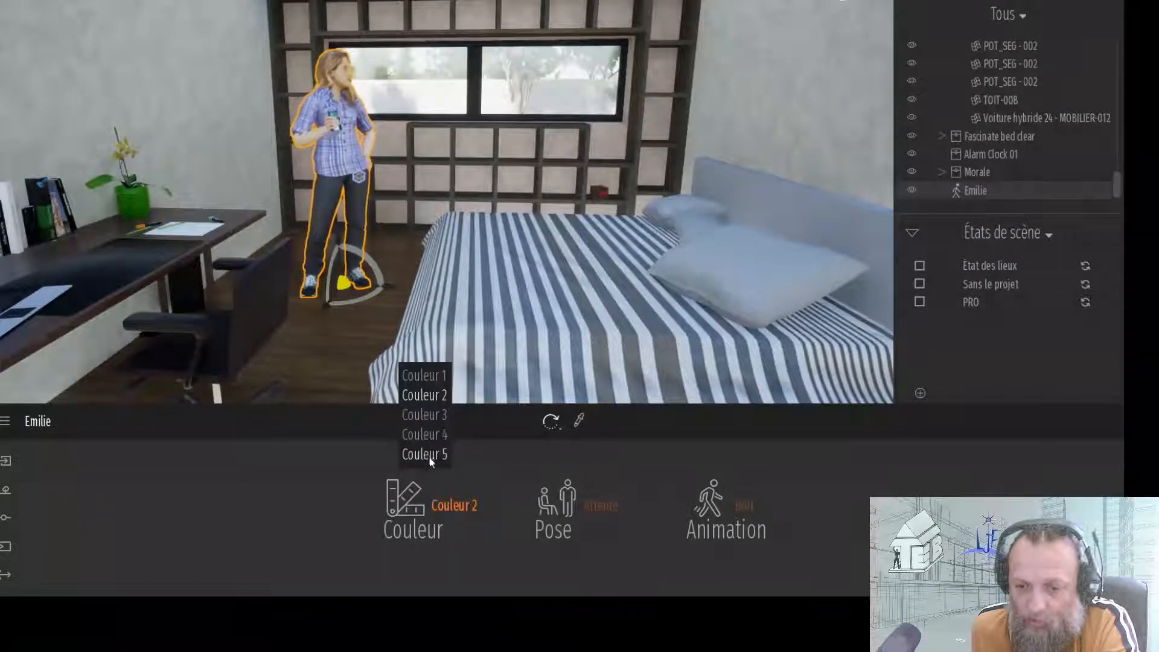
left_click(430, 456)
- Try the Conversation and Assis poses on Emilie and seat her on the foot of the bed
left_click(591, 508)
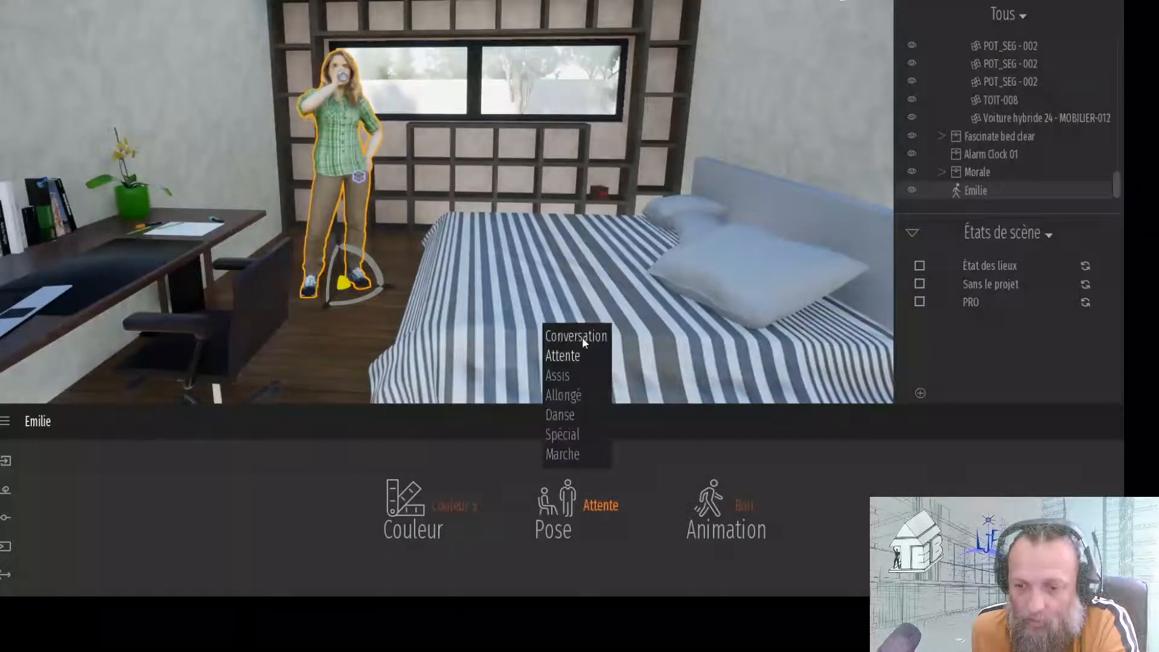
left_click(582, 337)
left_click(598, 510)
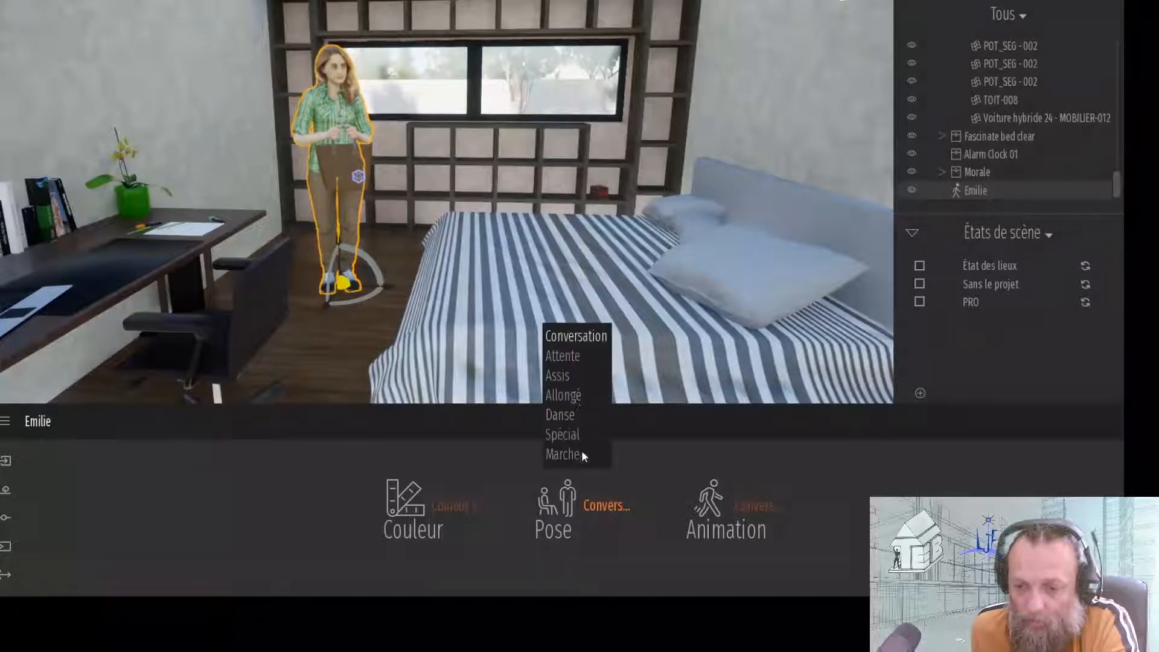
left_click(582, 373)
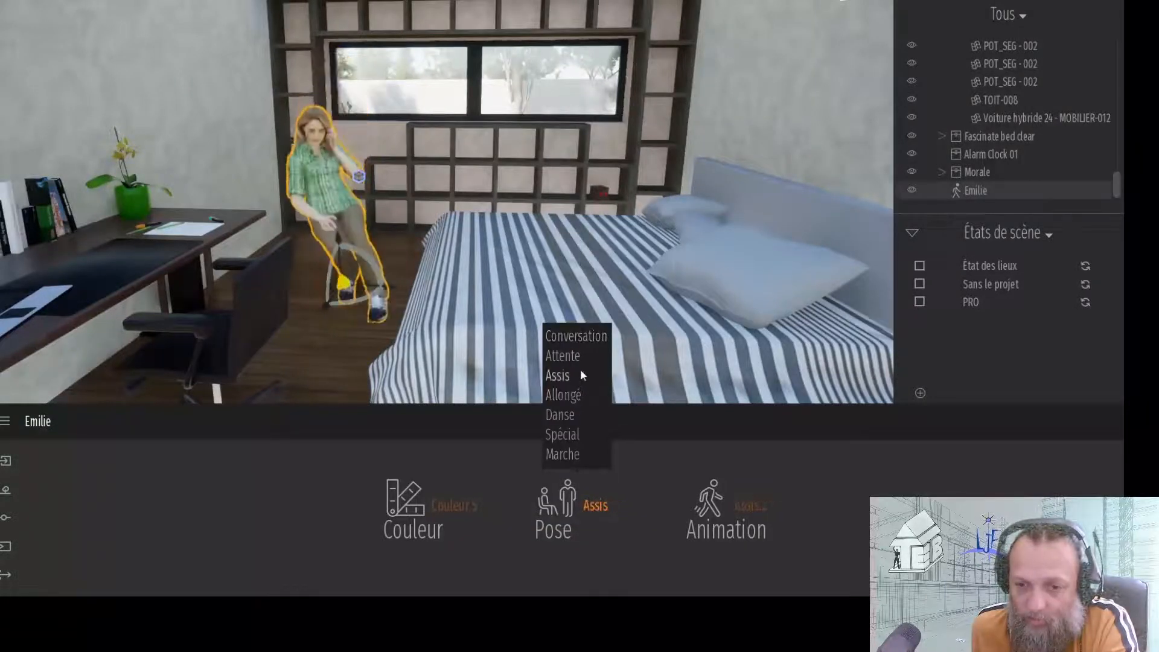
left_click_drag(347, 265, 550, 396)
right_click_drag(511, 313, 576, 356)
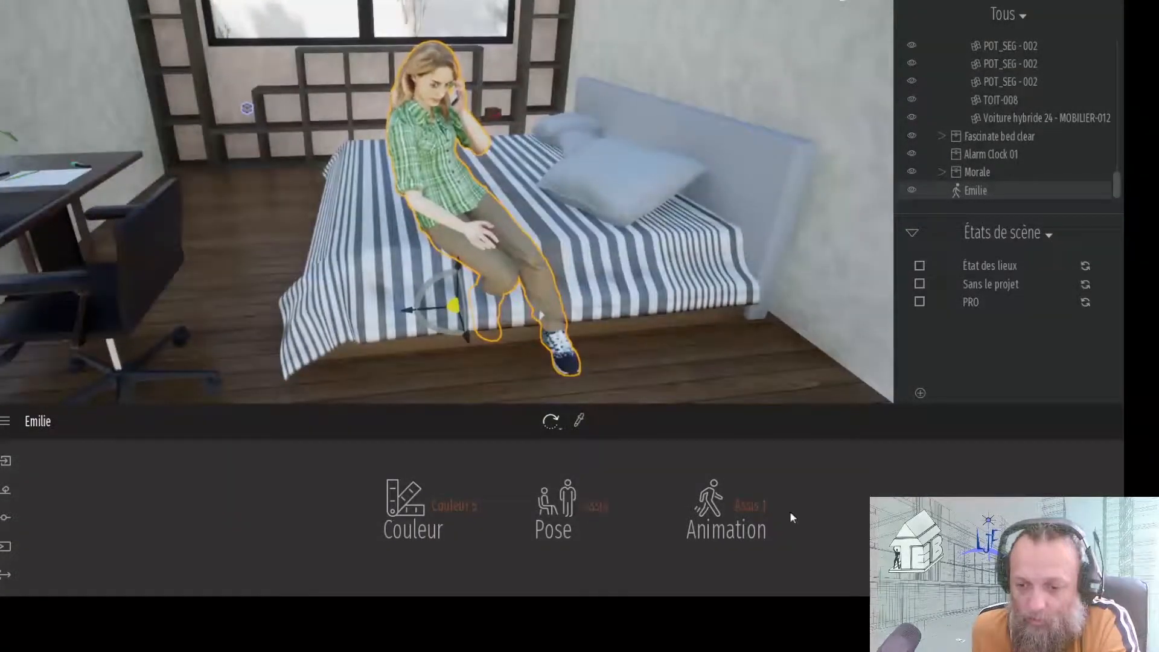
- Try the seated animations Assis 2, Assis 3 and Assis 4 on Emilie
left_click(756, 511)
left_click(730, 376)
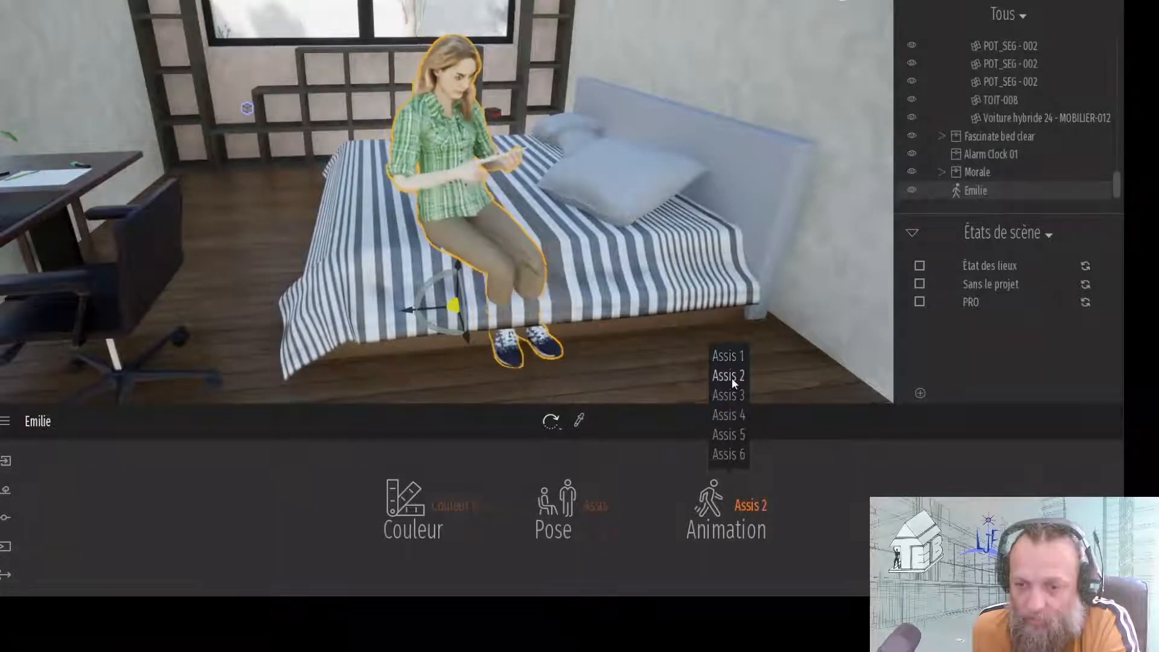
left_click(728, 396)
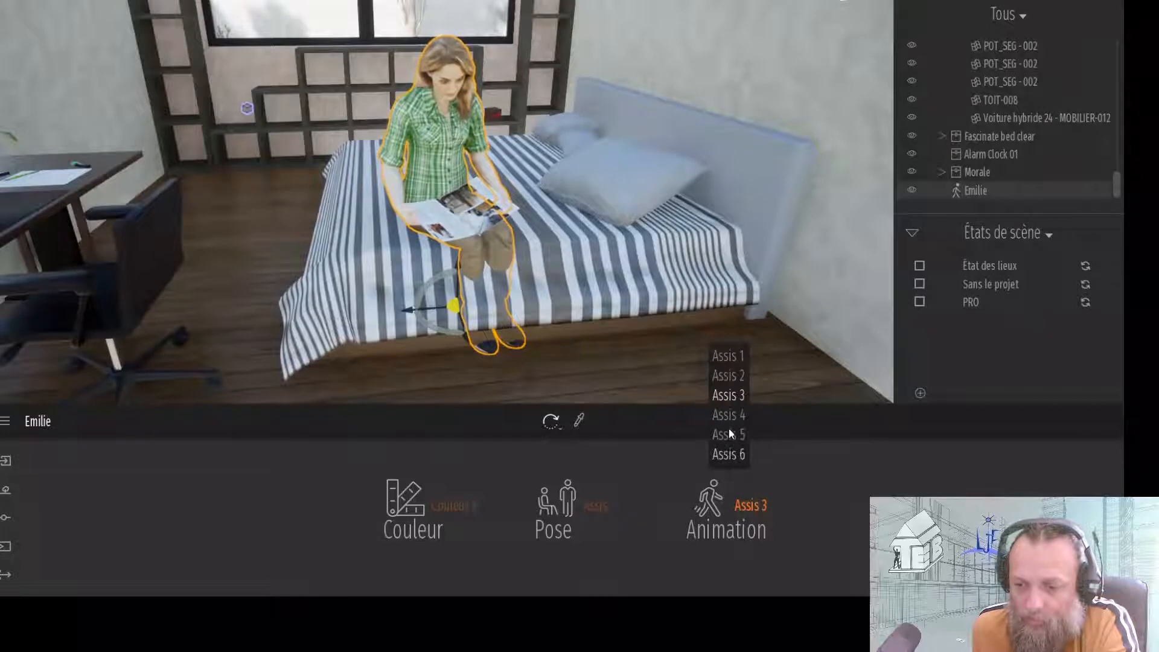
left_click(729, 415)
- Set Emilie's pose to Attente and move her back to the floor between the desk and the bed
left_click(597, 505)
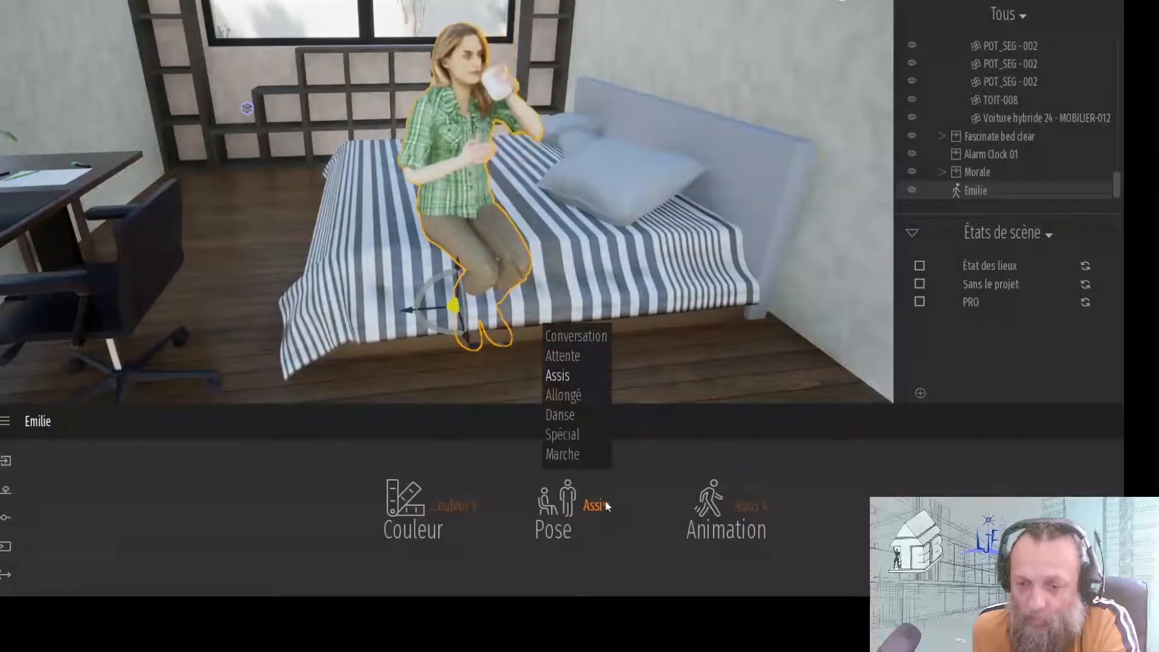
left_click(571, 359)
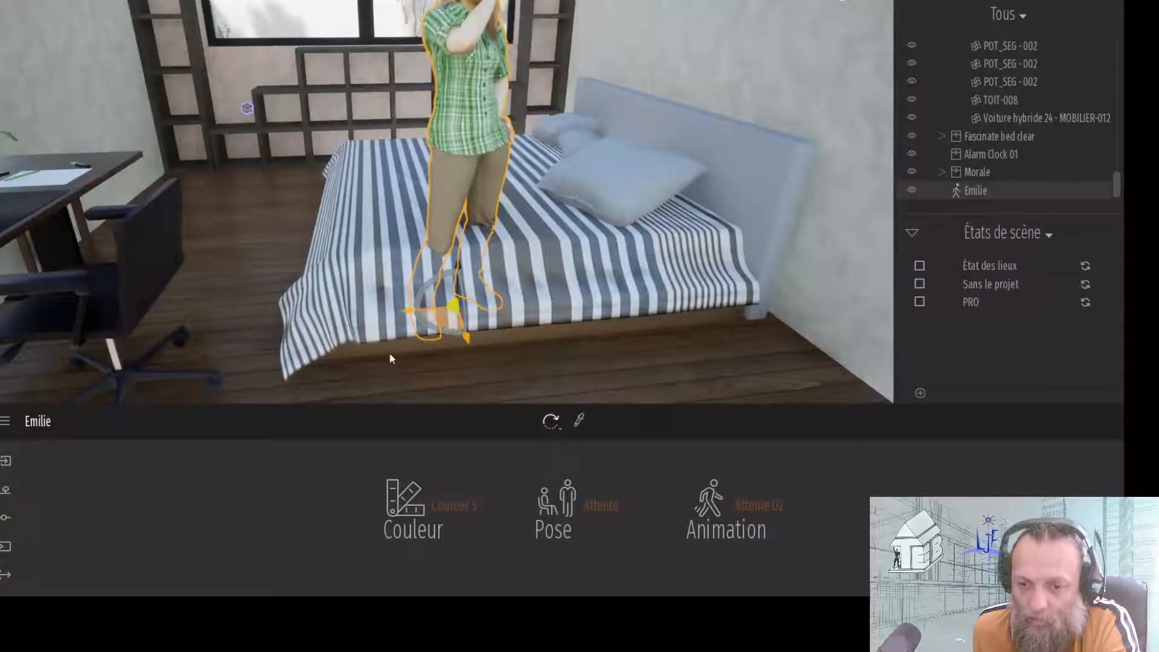
left_click_drag(390, 359, 224, 230)
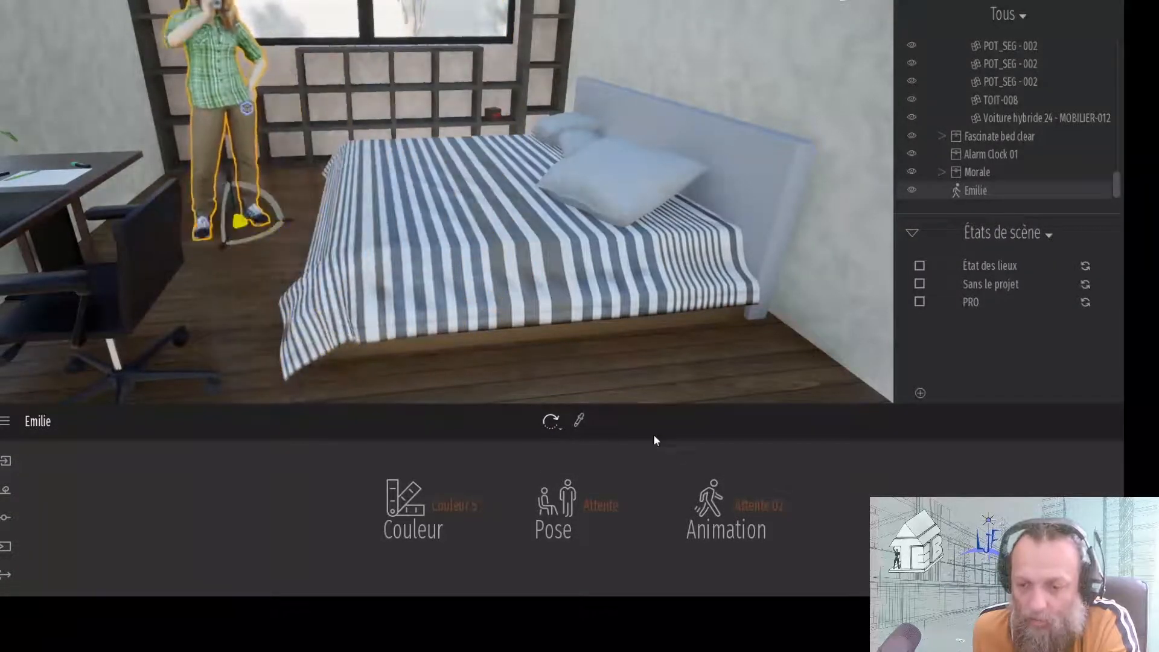
- Set Emilie's animation to Au téléphone 1 and move her closer to the bookshelf near the window
left_click(751, 505)
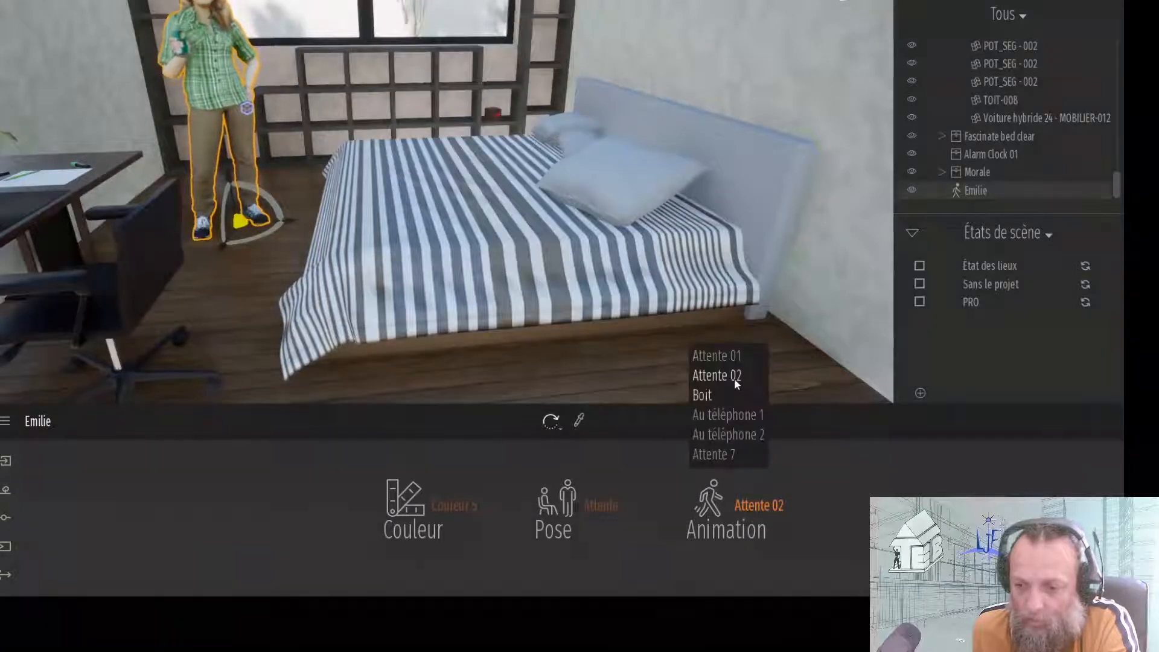
left_click(731, 421)
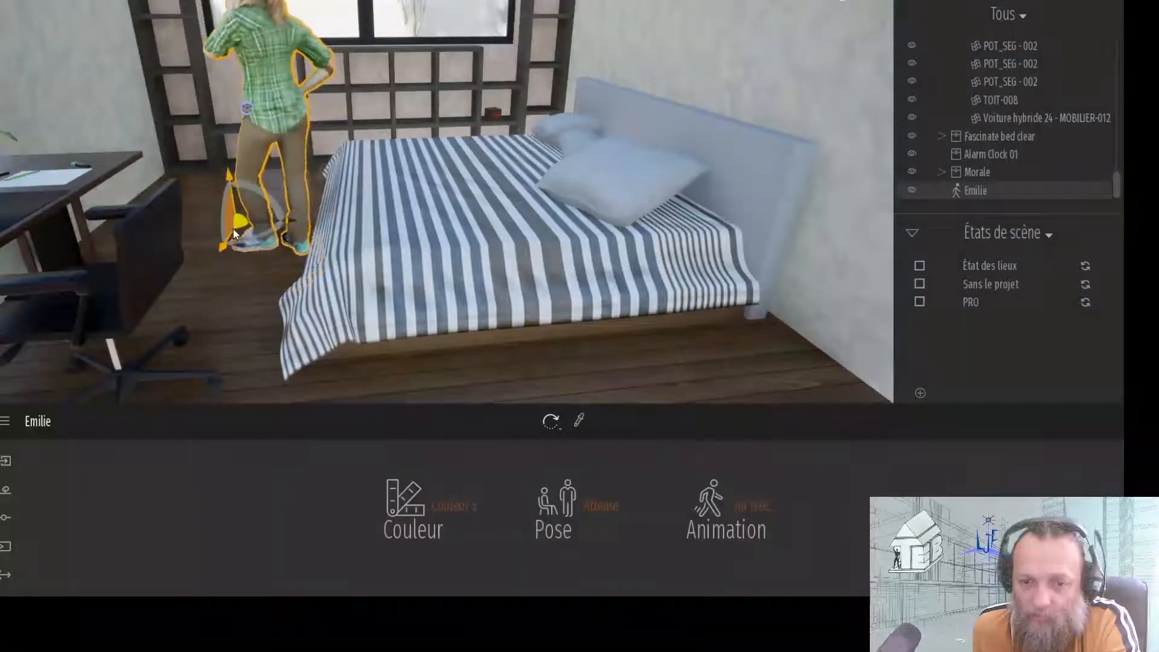
left_click_drag(233, 230, 210, 202)
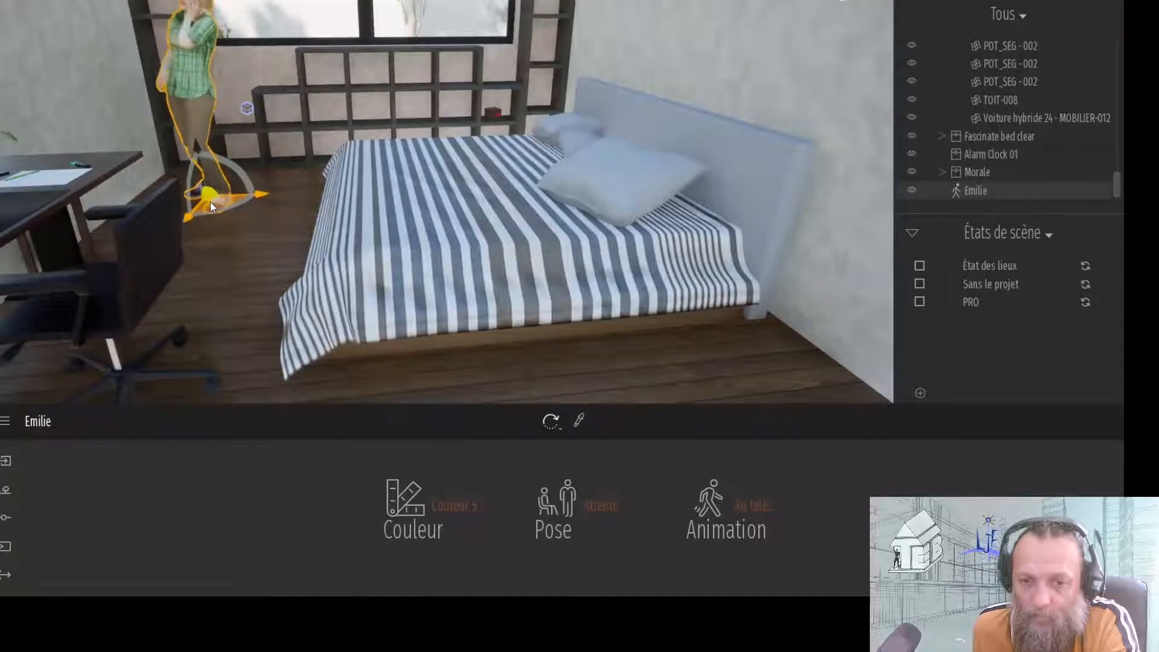
scroll(269, 223, "down", 3)
scroll(289, 219, "up", 3)
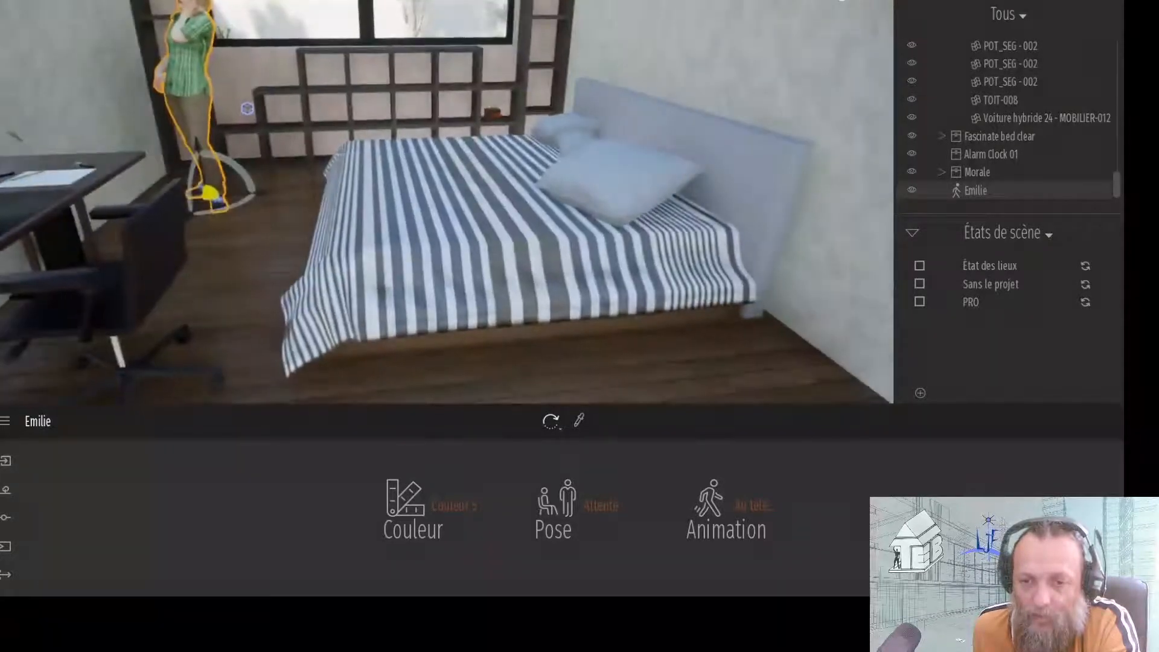
right_click_drag(288, 219, 232, 171)
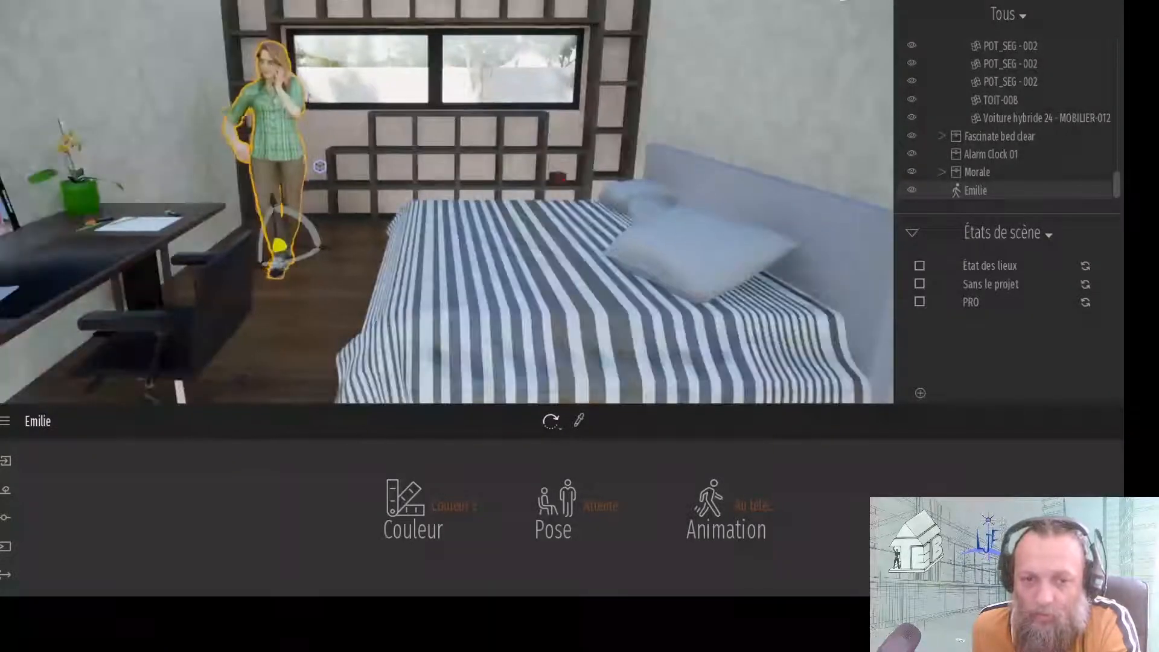
- Browse the library's material categories
left_click(1, 7)
left_click(2, 19)
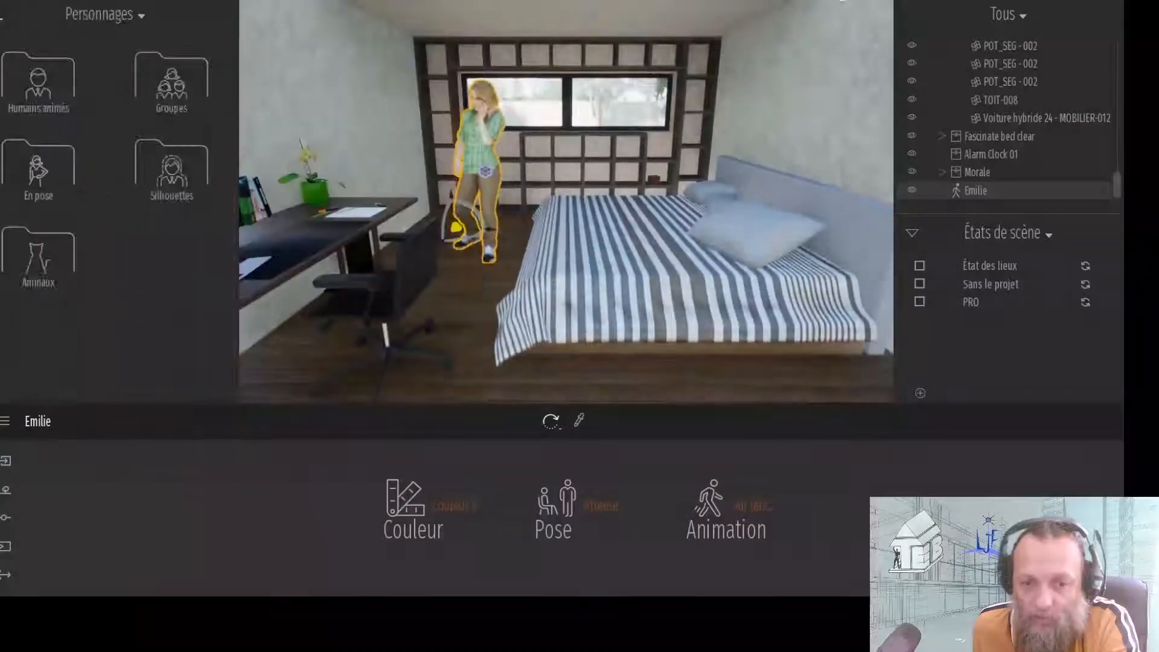
left_click(1, 25)
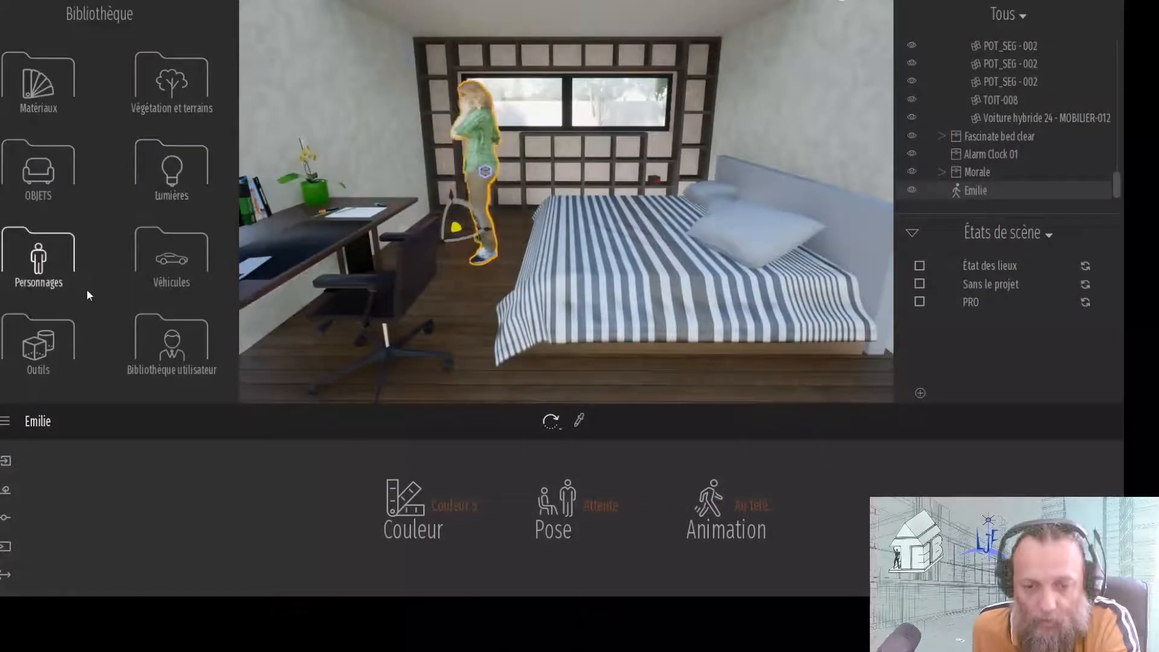
left_click(42, 81)
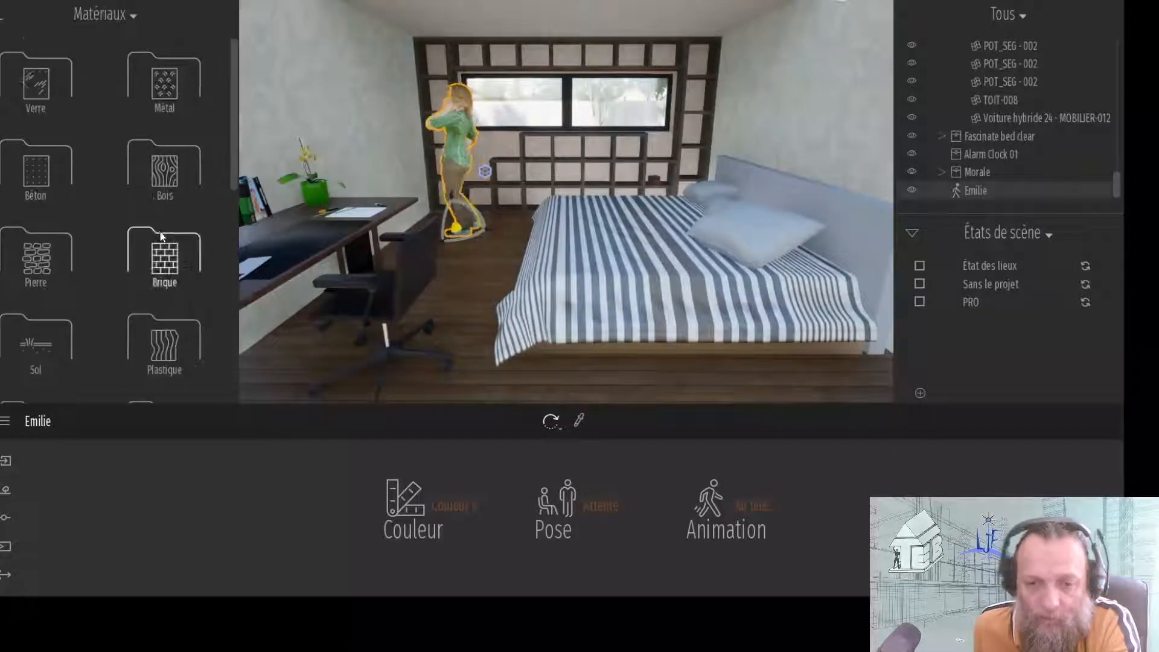
scroll(169, 272, "down", 8)
scroll(179, 293, "down", 3)
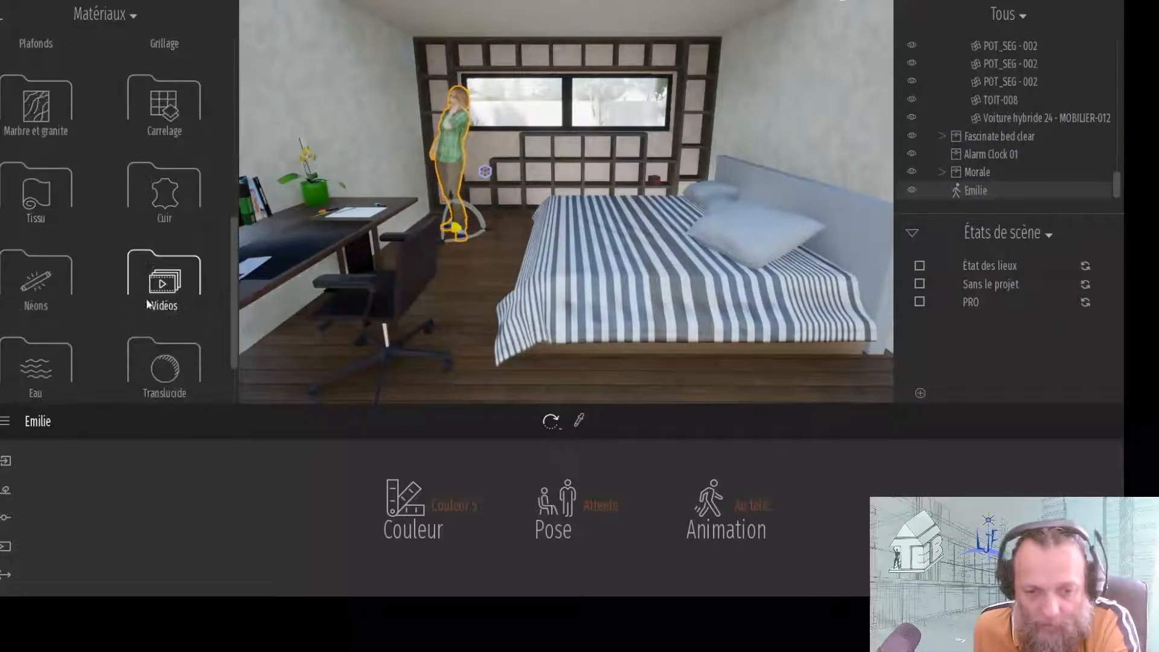
scroll(147, 333, "up", 10)
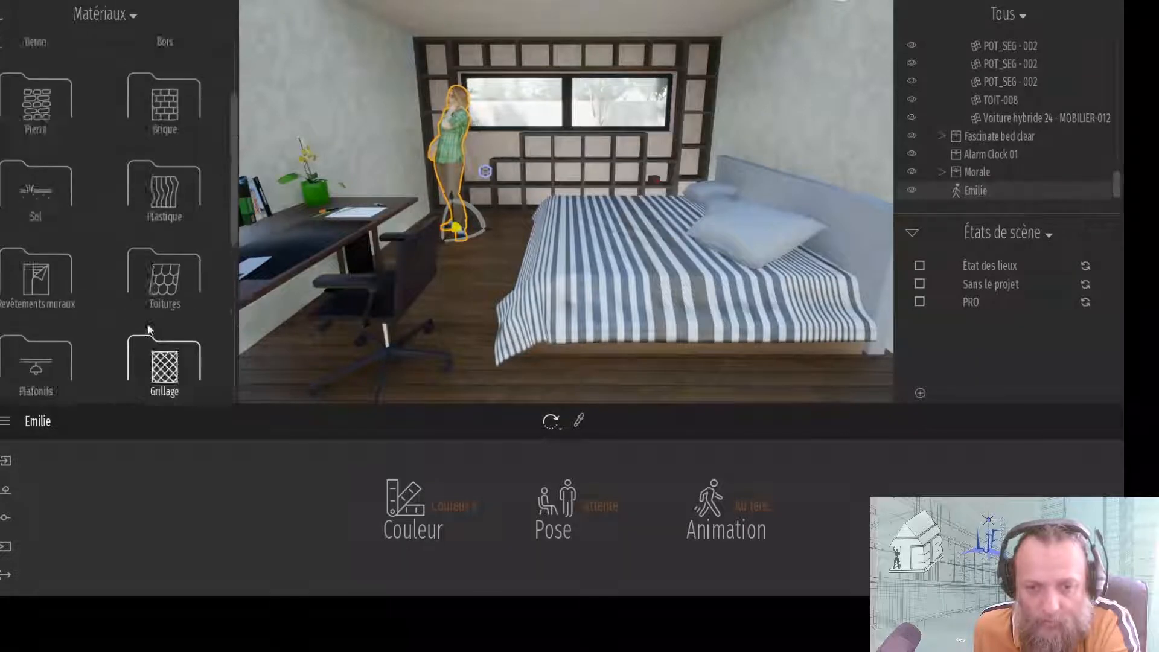
left_click(2, 18)
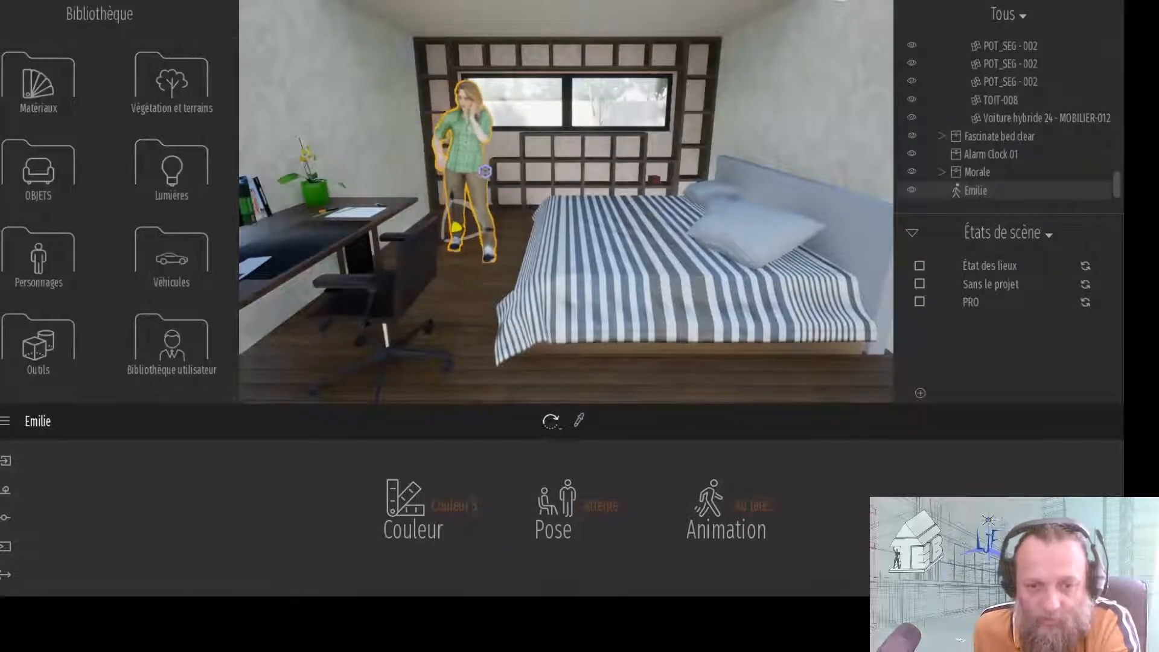
- Place the Graffiti 11 decal on the wall above the desk and set its size to 0.3
left_click(41, 171)
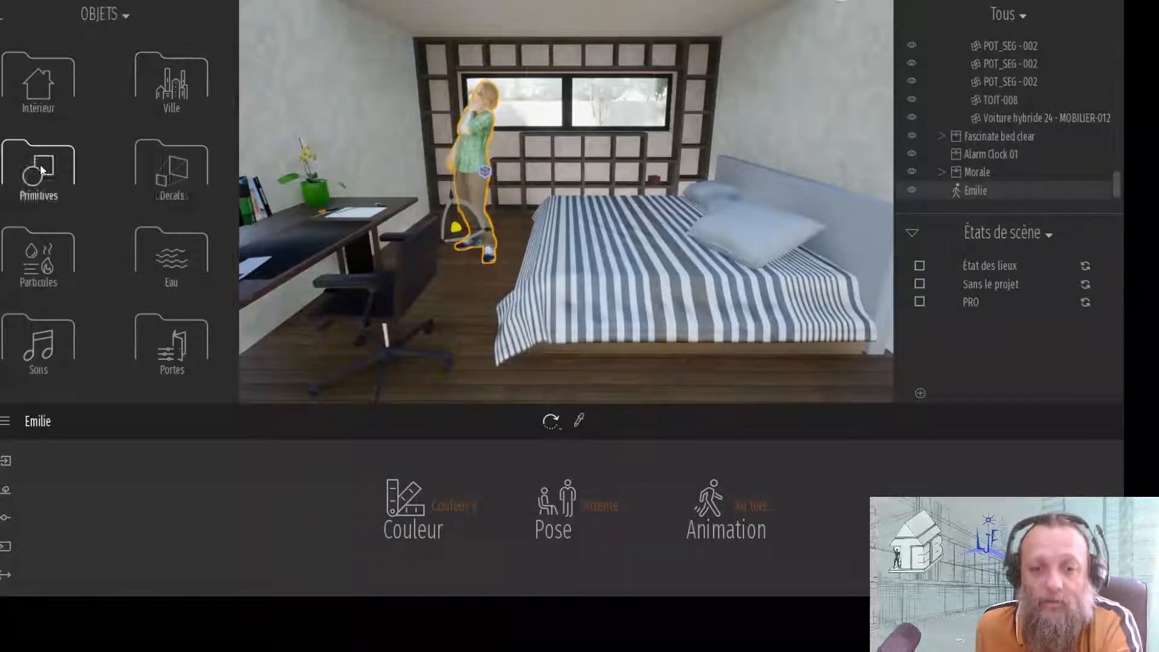
left_click(188, 172)
left_click_drag(234, 77, 132, 177)
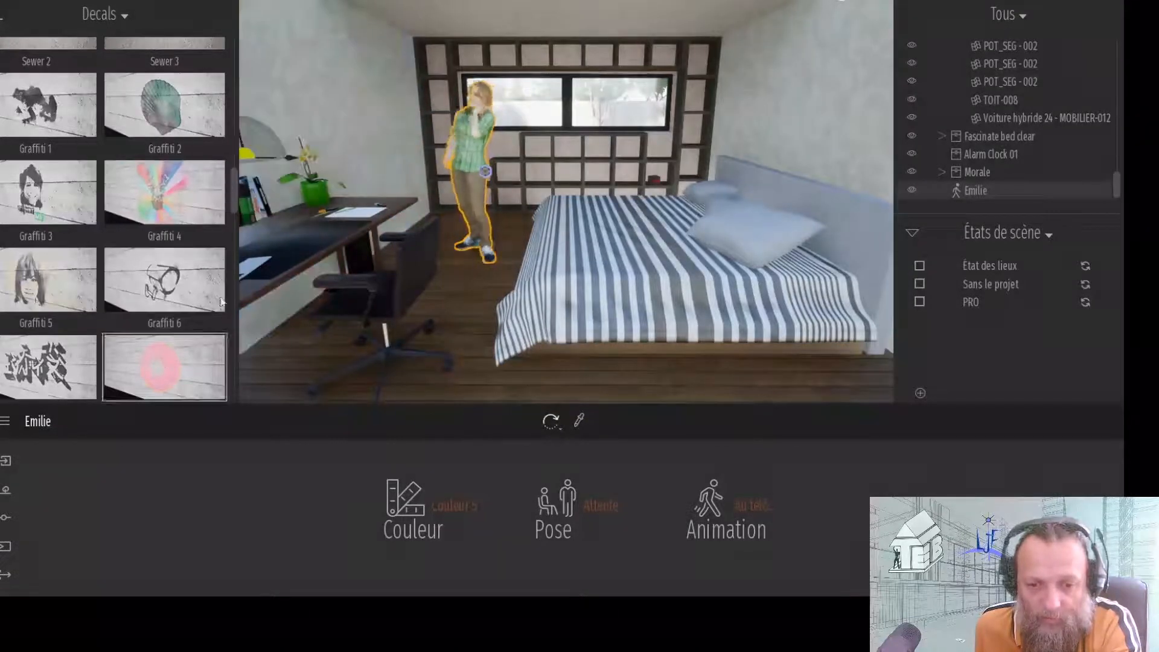
left_click_drag(160, 368, 358, 109)
scroll(191, 296, "down", 3)
left_click_drag(259, 192, 180, 215)
scroll(158, 280, "down", 1)
scroll(161, 283, "down", 3)
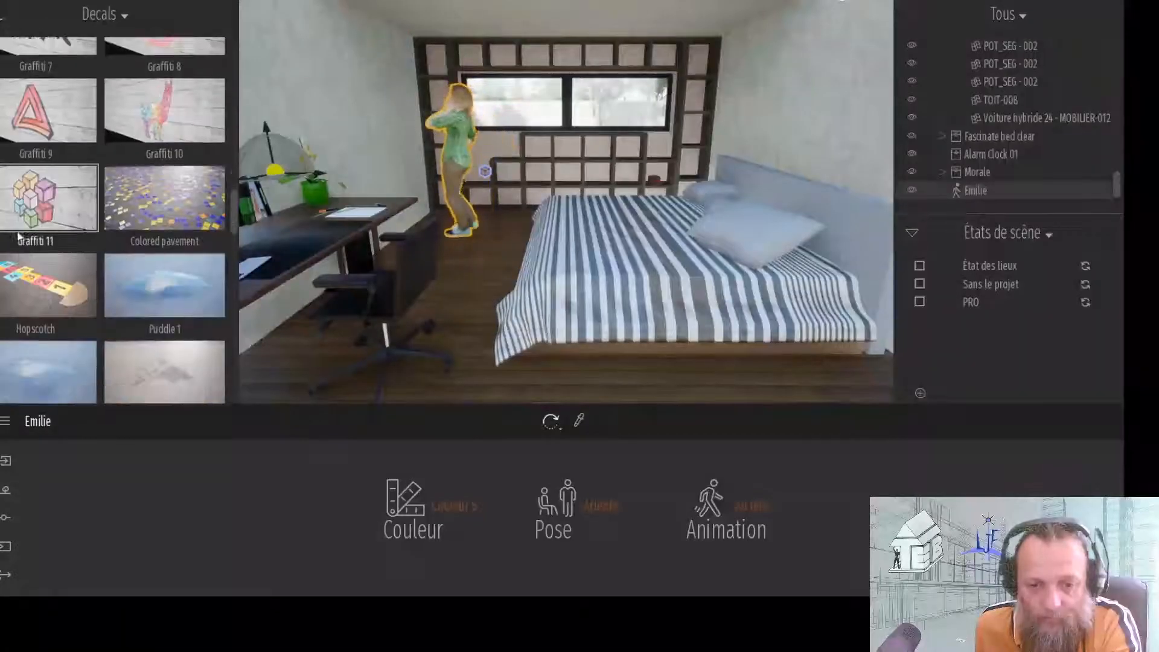
left_click_drag(59, 199, 346, 102)
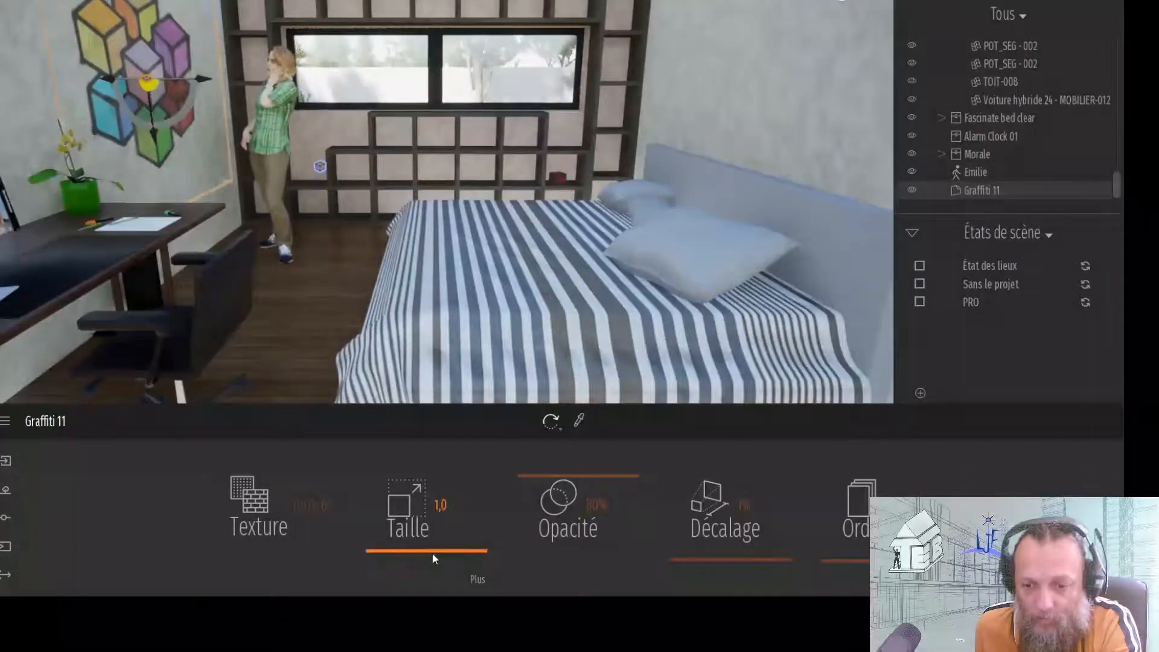
left_click_drag(432, 558, 433, 556)
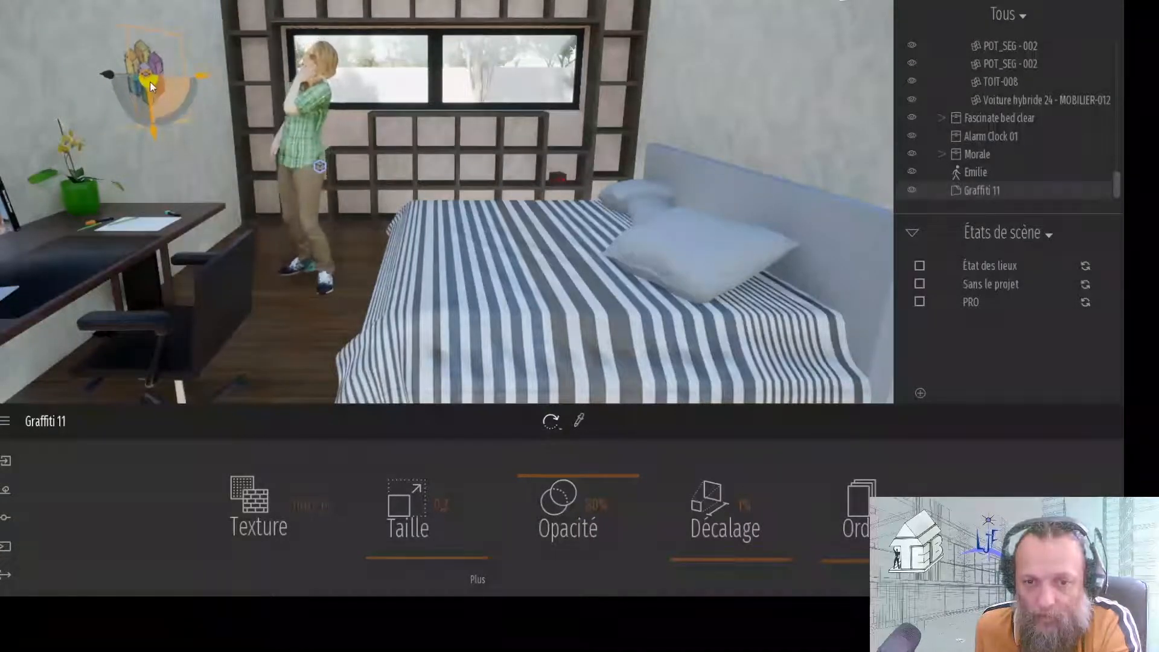
- Look through the remaining decals and the object categories for more items to add to the room
mouse_move(2, 38)
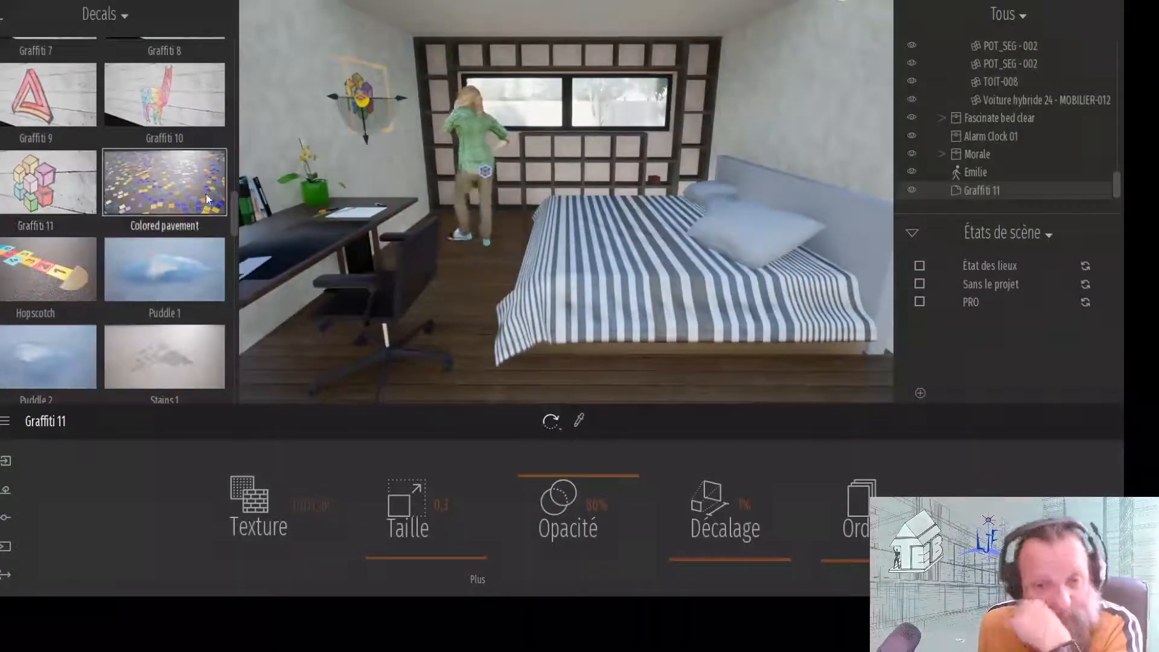
scroll(178, 306, "down", 5)
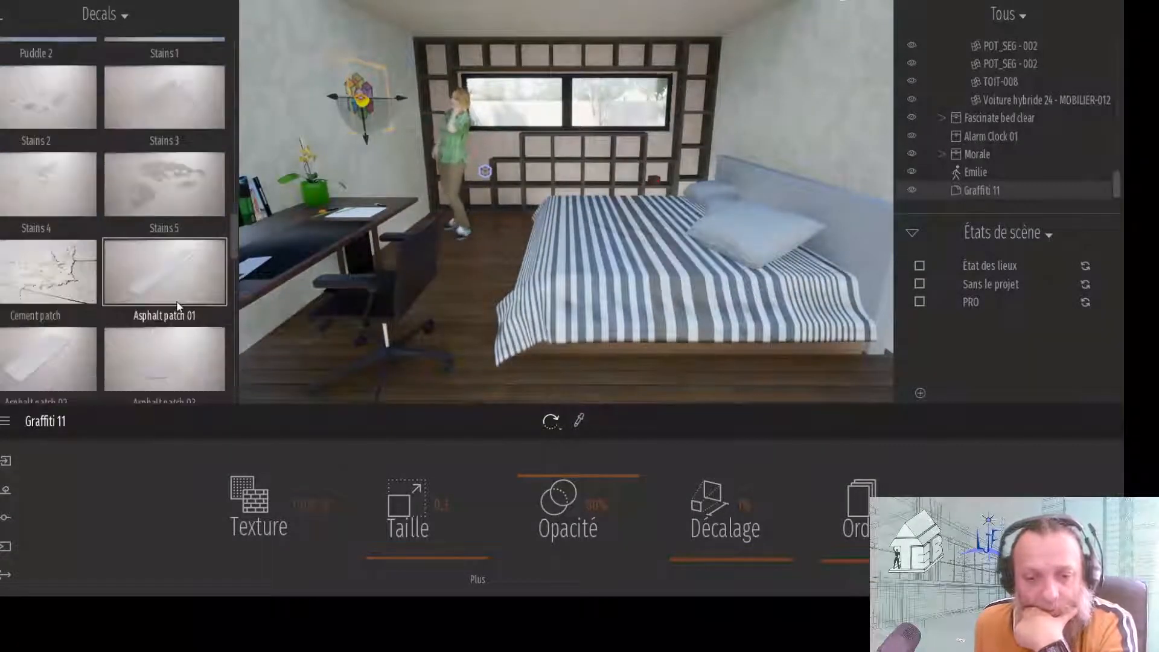
scroll(177, 301, "down", 1)
left_click_drag(235, 251, 240, 41)
right_click_drag(570, 145, 755, 156)
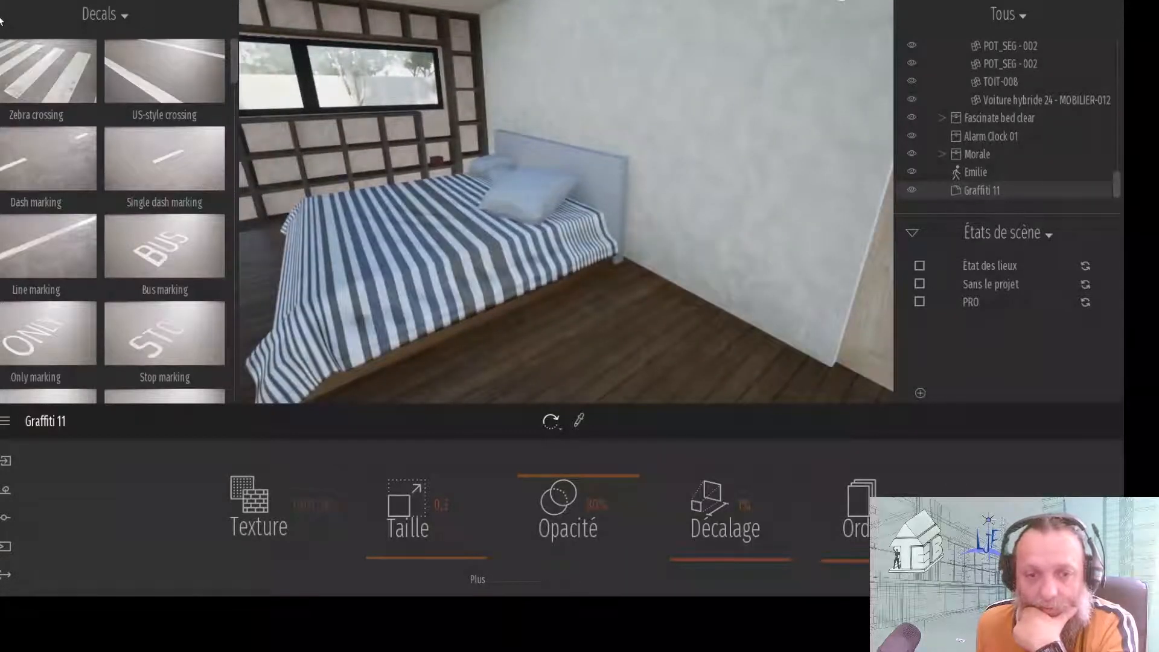
left_click(2, 20)
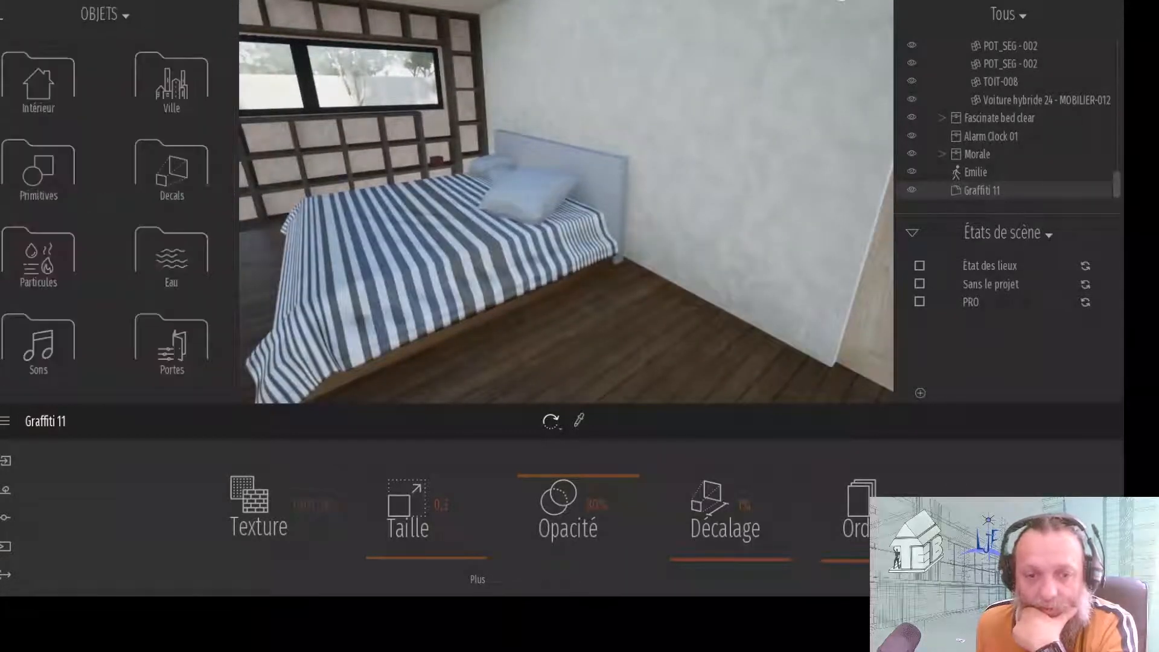
left_click(113, 2)
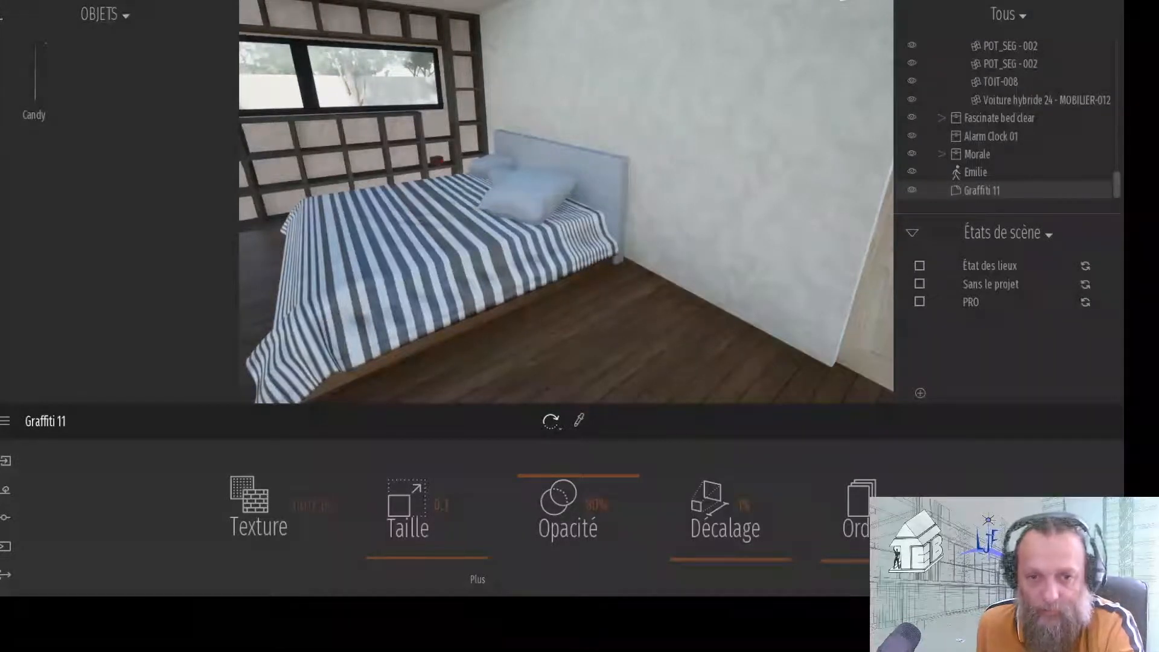
left_click(2, 19)
- Add the Pachira plant from the living-room plants to the floor against the wall near the door
left_click(51, 95)
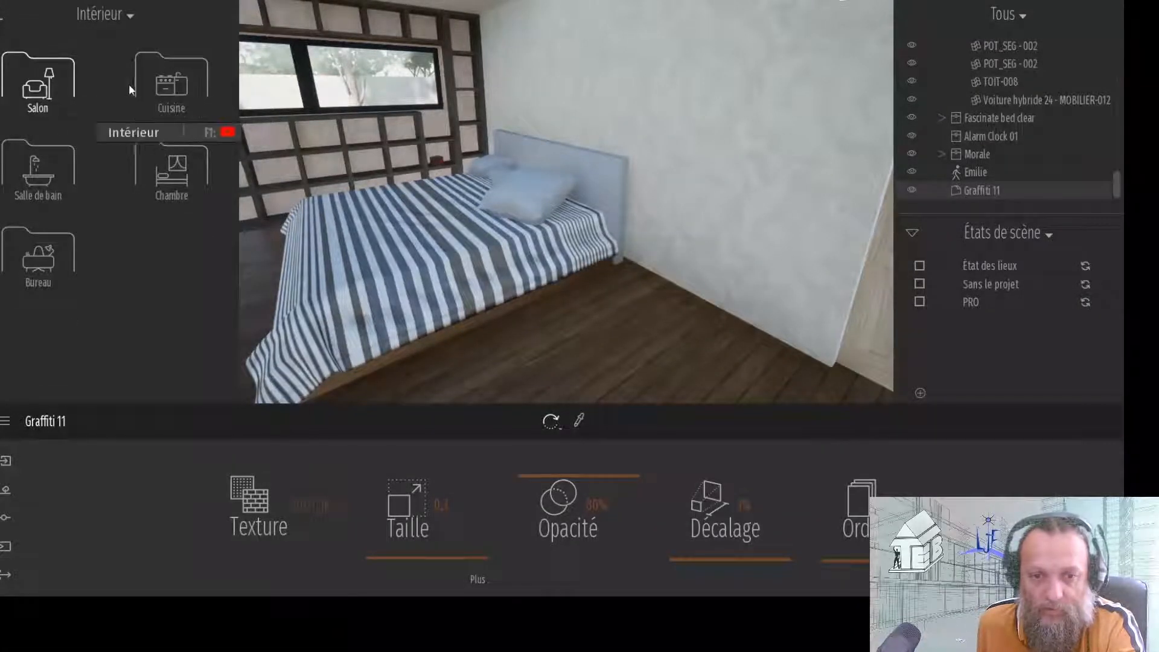
left_click(57, 96)
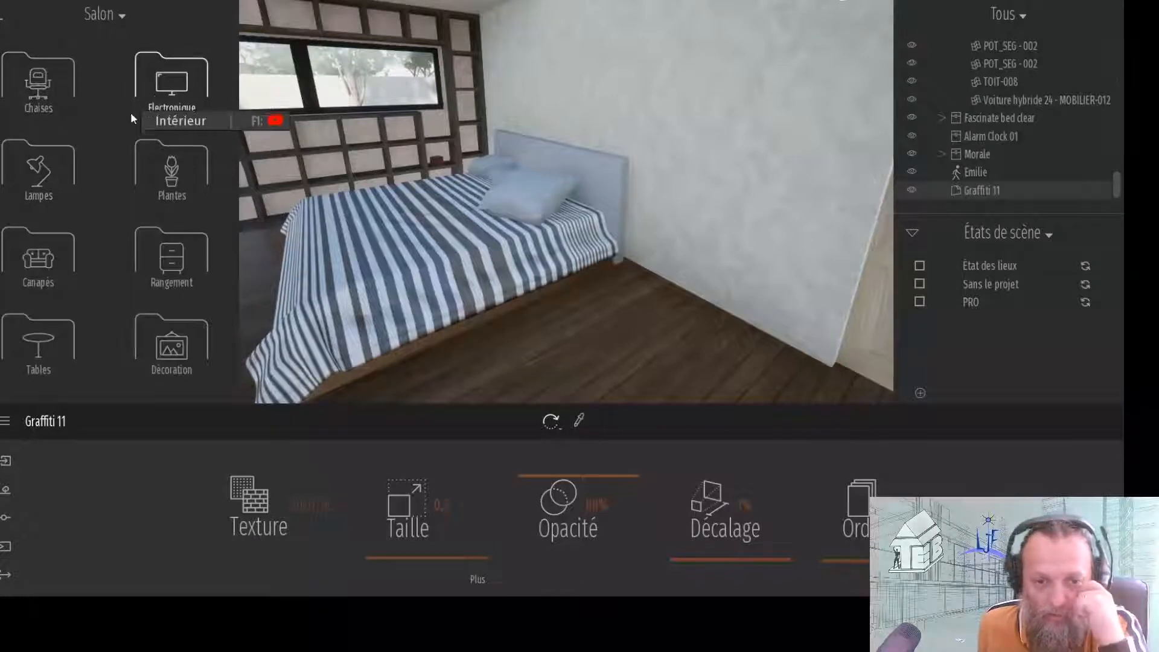
left_click(171, 176)
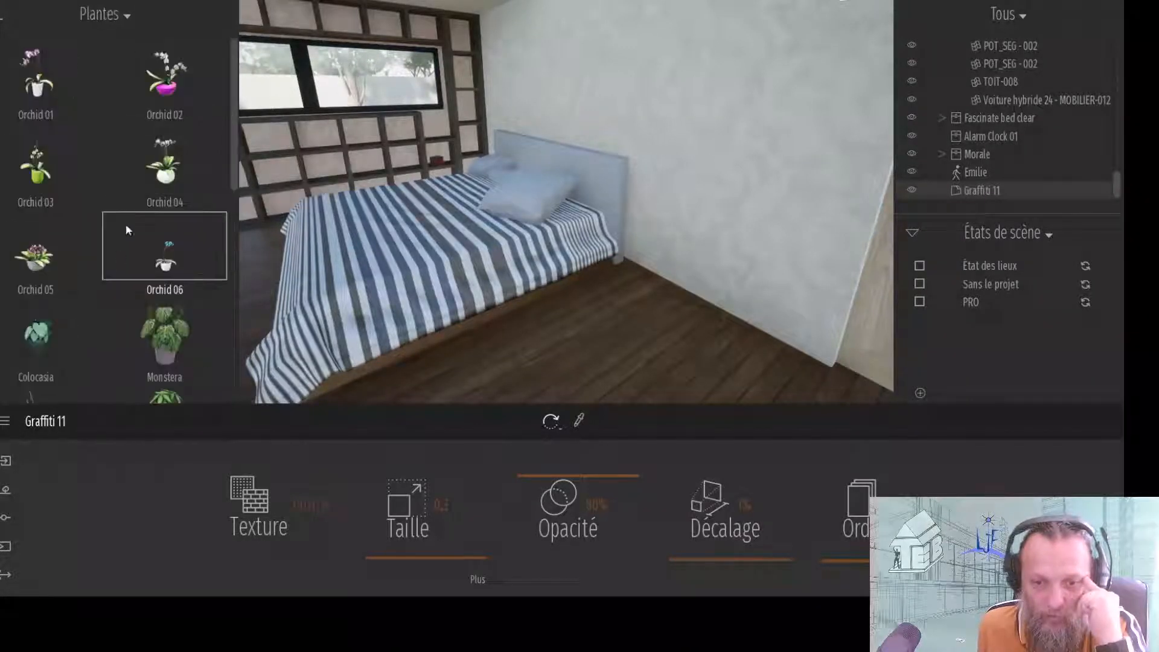
scroll(124, 321, "down", 3)
left_click_drag(164, 331, 769, 361)
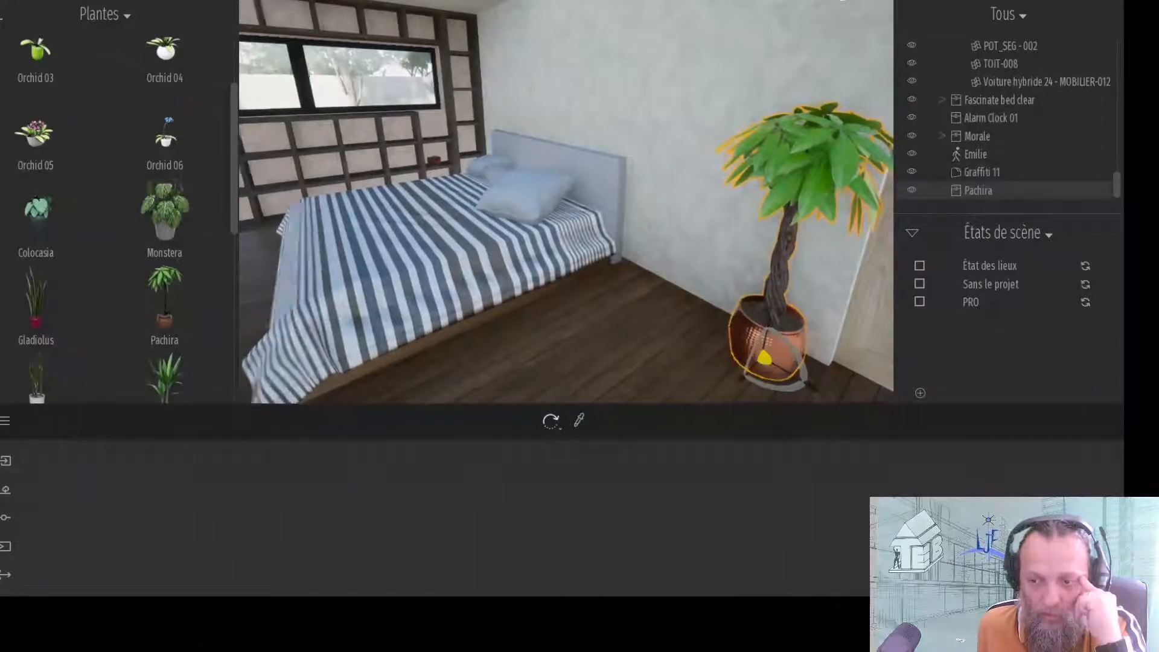
- Hang the Painting framed 133x54 01 decoration on the wall above the headboard of the bed
right_click_drag(769, 361, 541, 275)
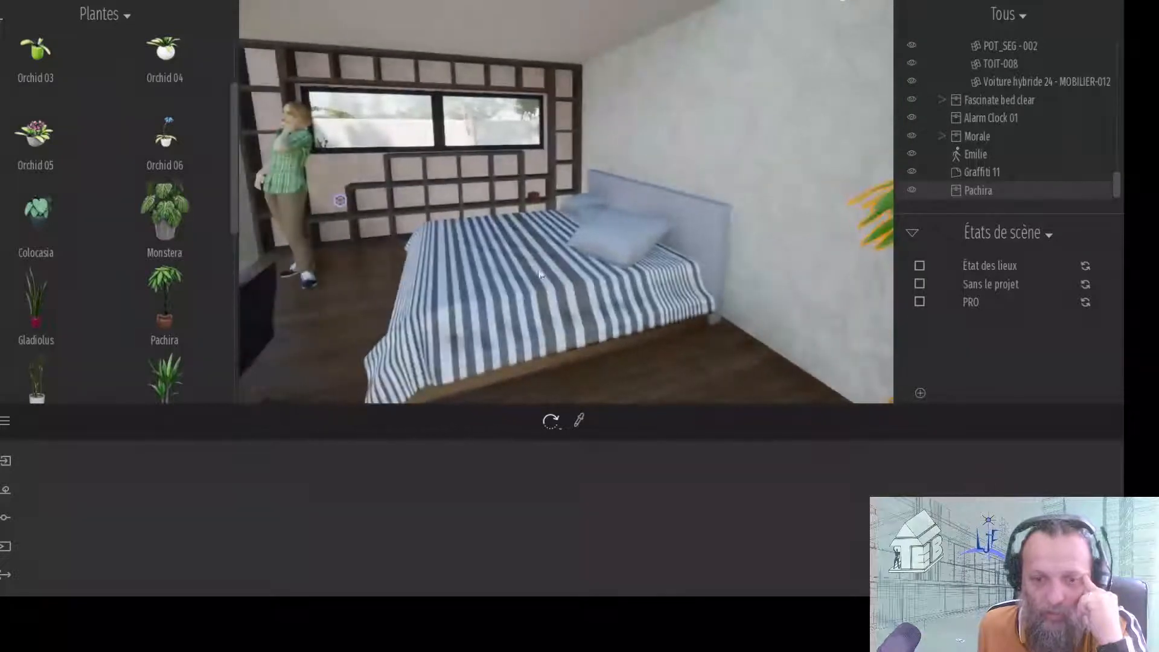
left_click(16, 13)
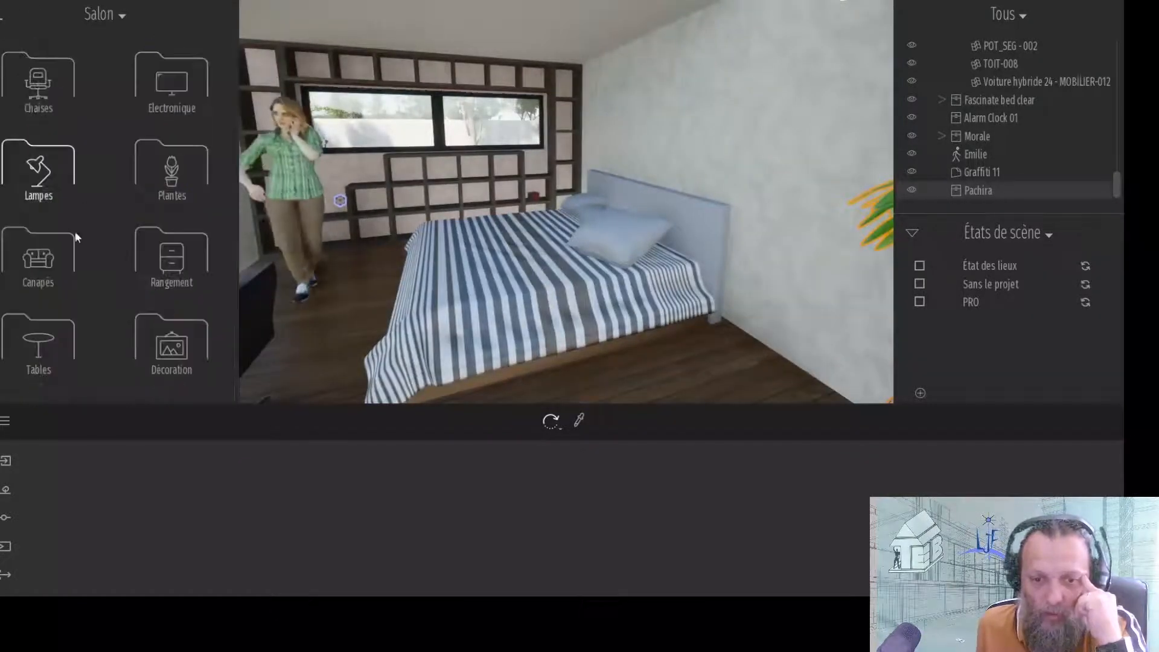
left_click(176, 335)
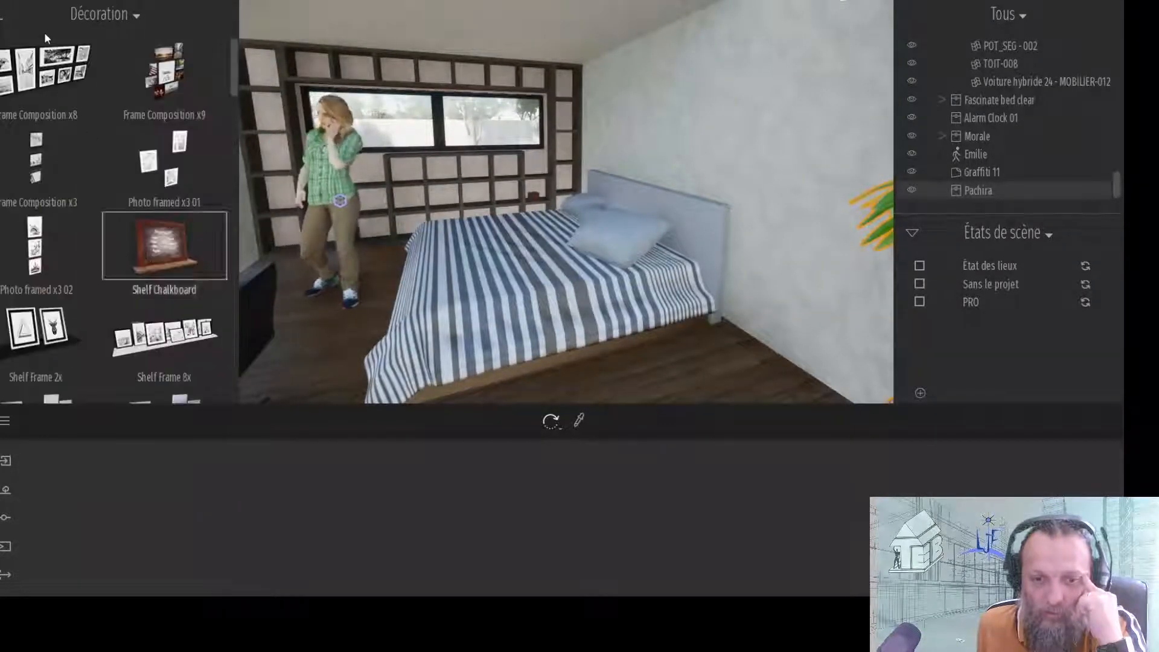
scroll(107, 172, "down", 1)
scroll(109, 176, "down", 6)
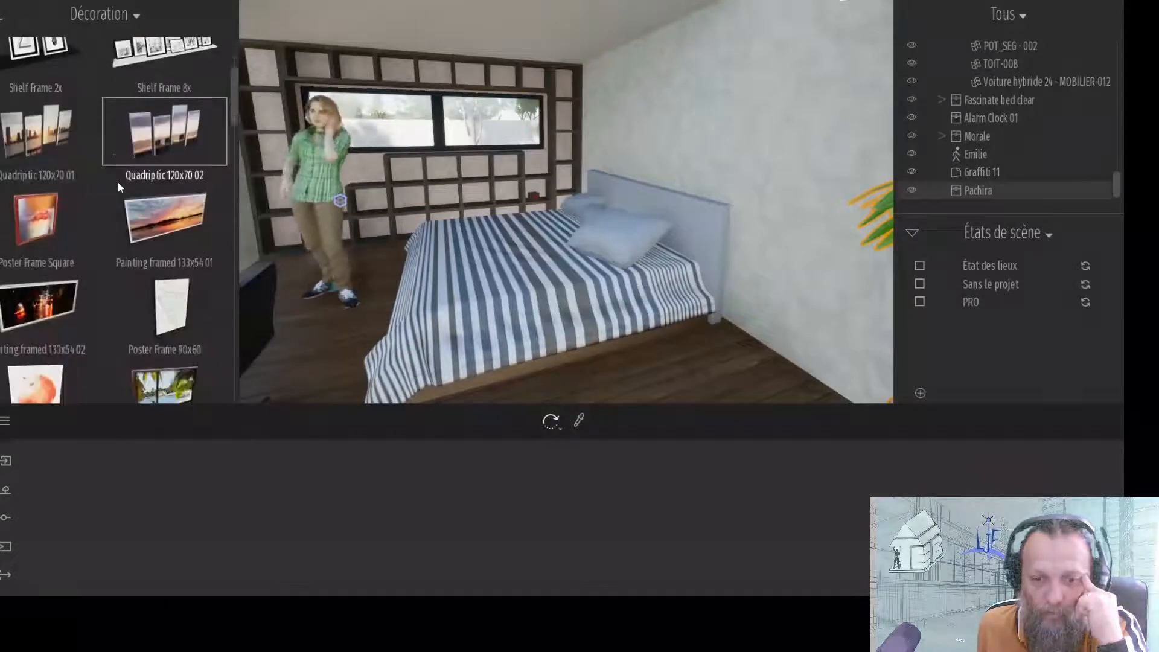
mouse_move(585, 206)
left_mouse_down()
mouse_move(749, 146)
mouse_move(742, 87)
mouse_move(684, 108)
left_mouse_up()
- Add the Lama Trophy decoration to the corner compartment of the bookshelf beside the window
scroll(169, 302, "down", 9)
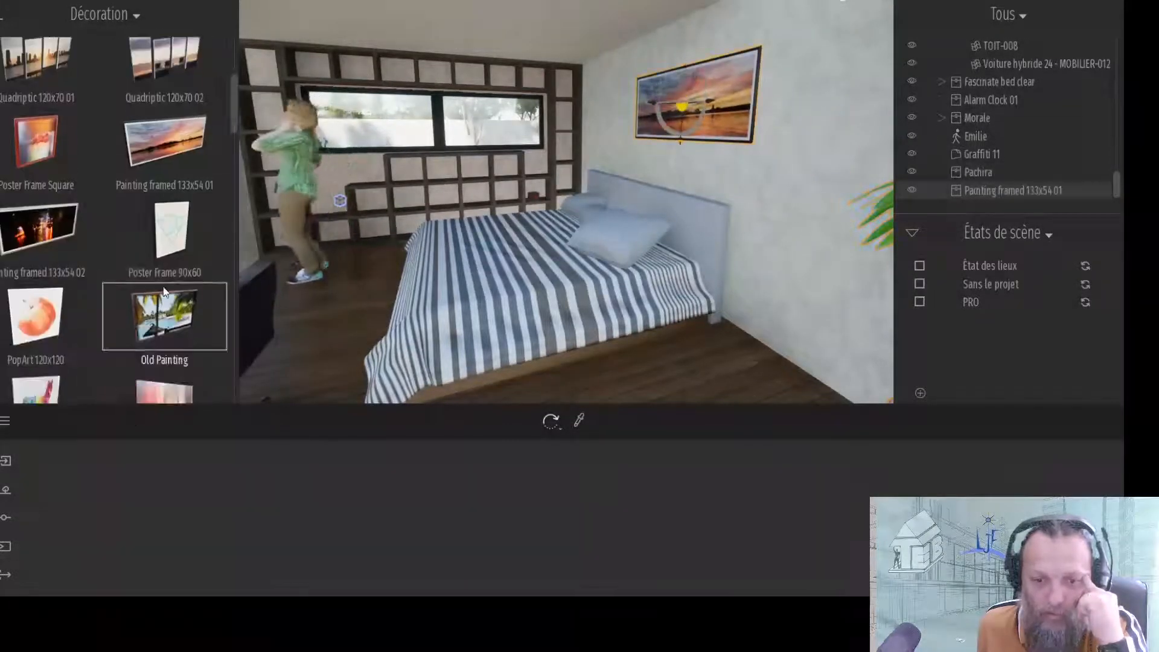
scroll(172, 290, "down", 3)
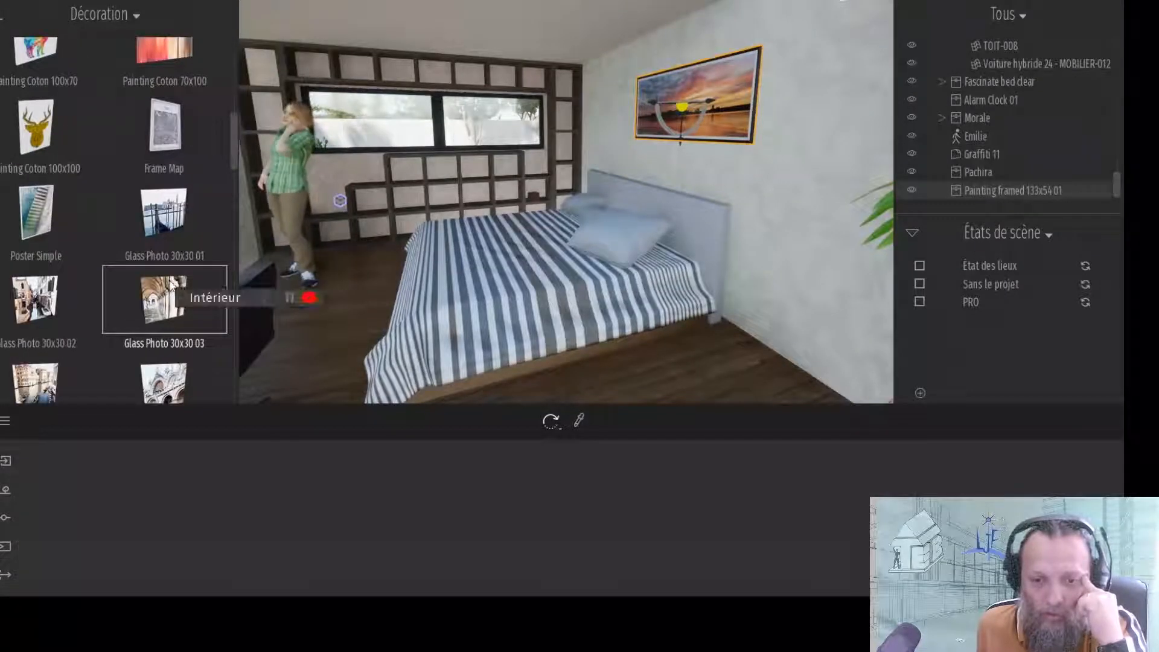
scroll(171, 284, "down", 13)
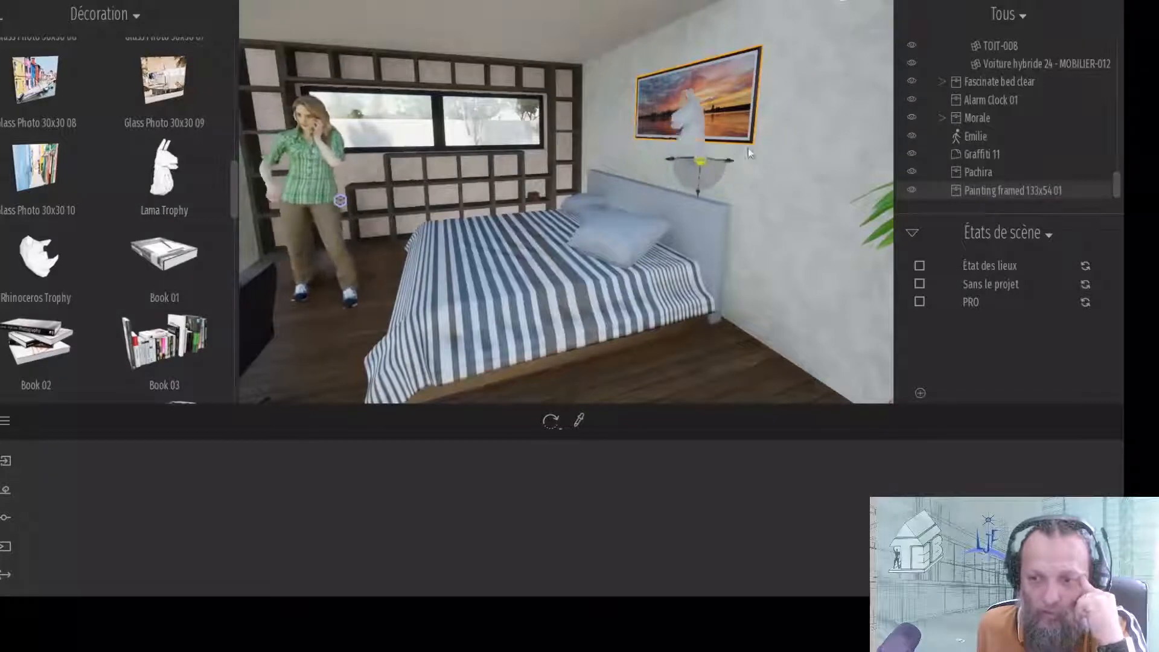
mouse_move(748, 152)
left_mouse_down()
mouse_move(822, 113)
mouse_move(539, 110)
left_mouse_up()
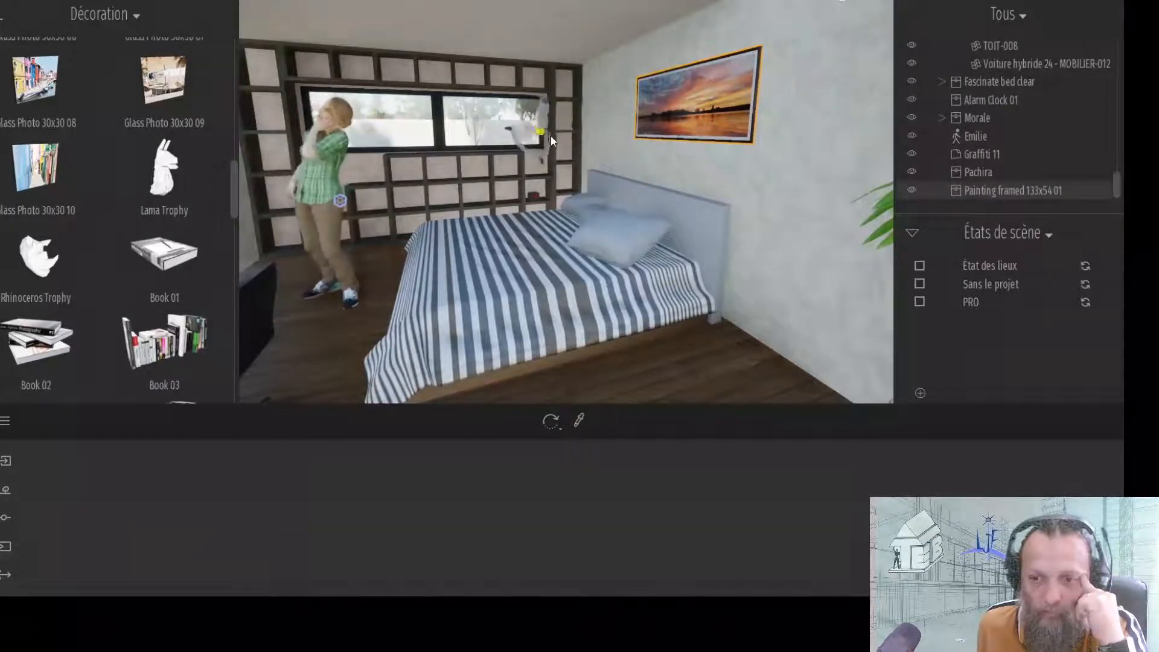
left_click_drag(570, 158, 570, 157)
- Adjust the llama trophy's position on its shelf board and scale it to about 0.64
scroll(567, 150, "up", 5)
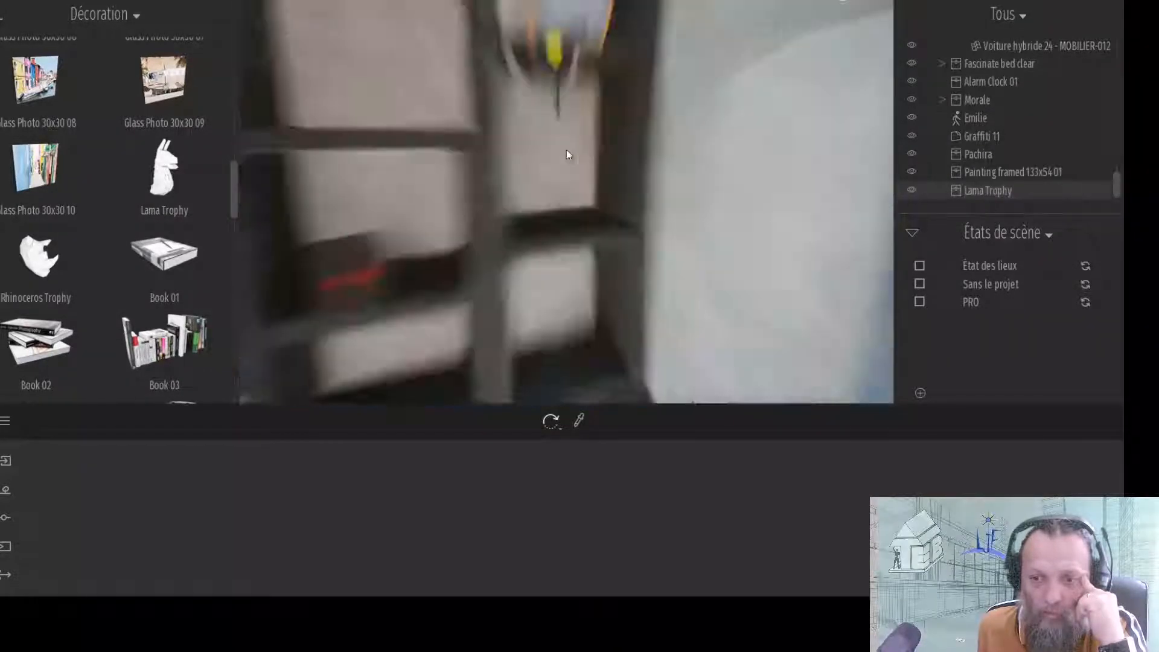
scroll(574, 122, "down", 5)
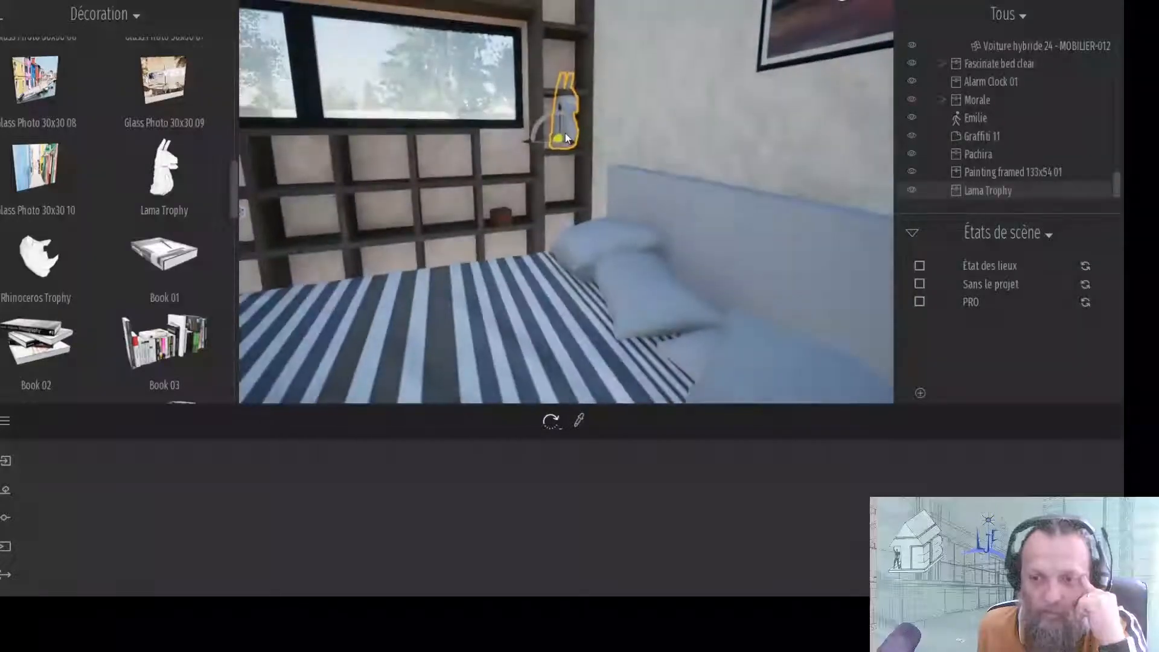
scroll(549, 116, "up", 4)
scroll(547, 113, "down", 4)
scroll(548, 115, "up", 5)
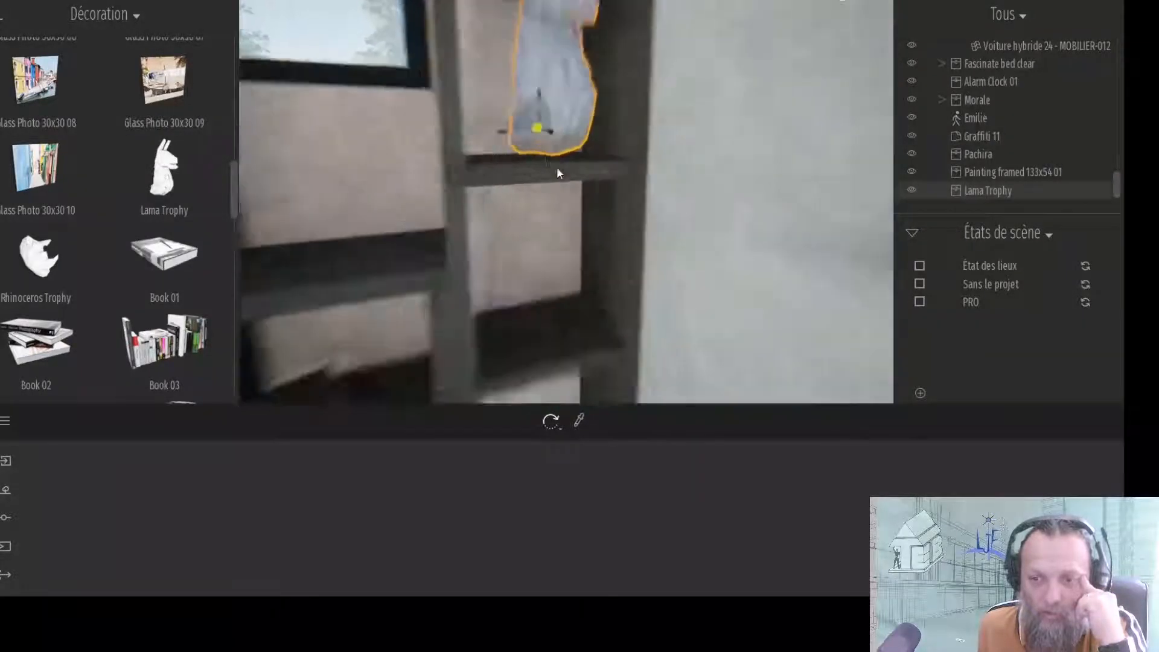
left_click_drag(510, 140, 494, 134)
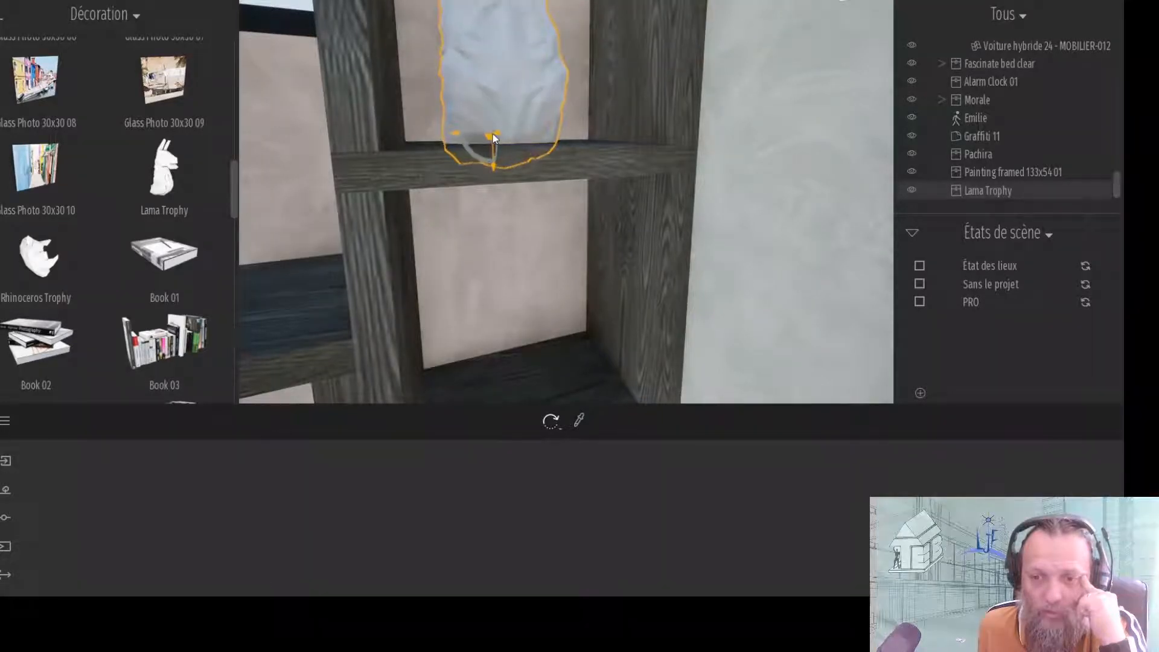
scroll(494, 139, "down", 5)
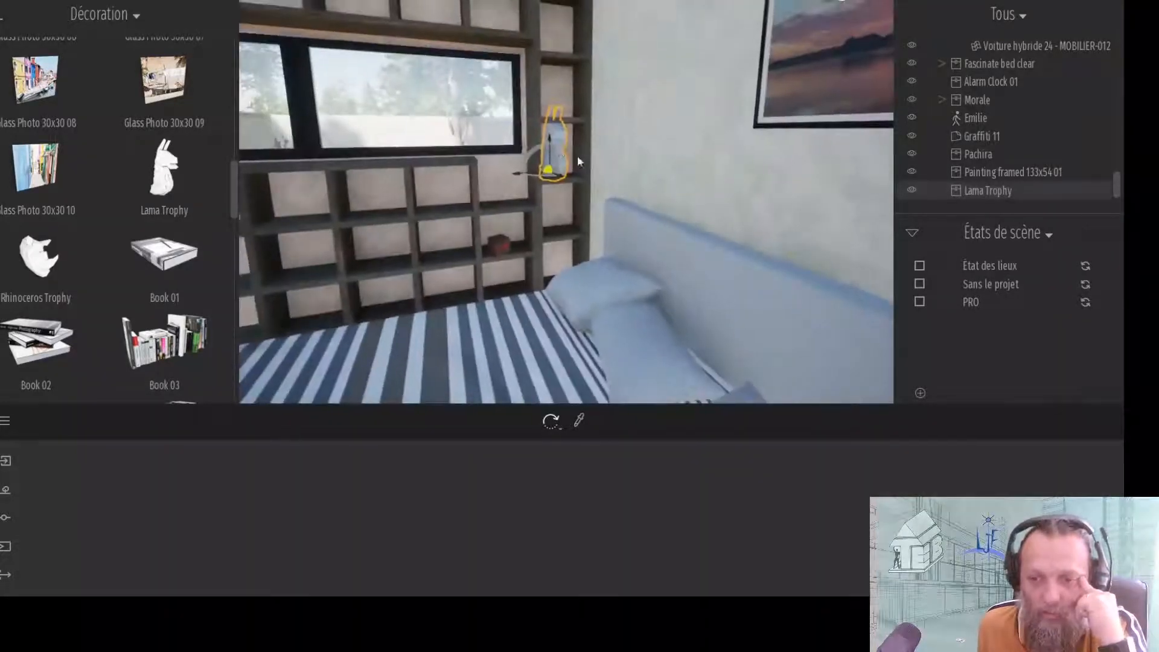
left_click(556, 427)
left_click(546, 332)
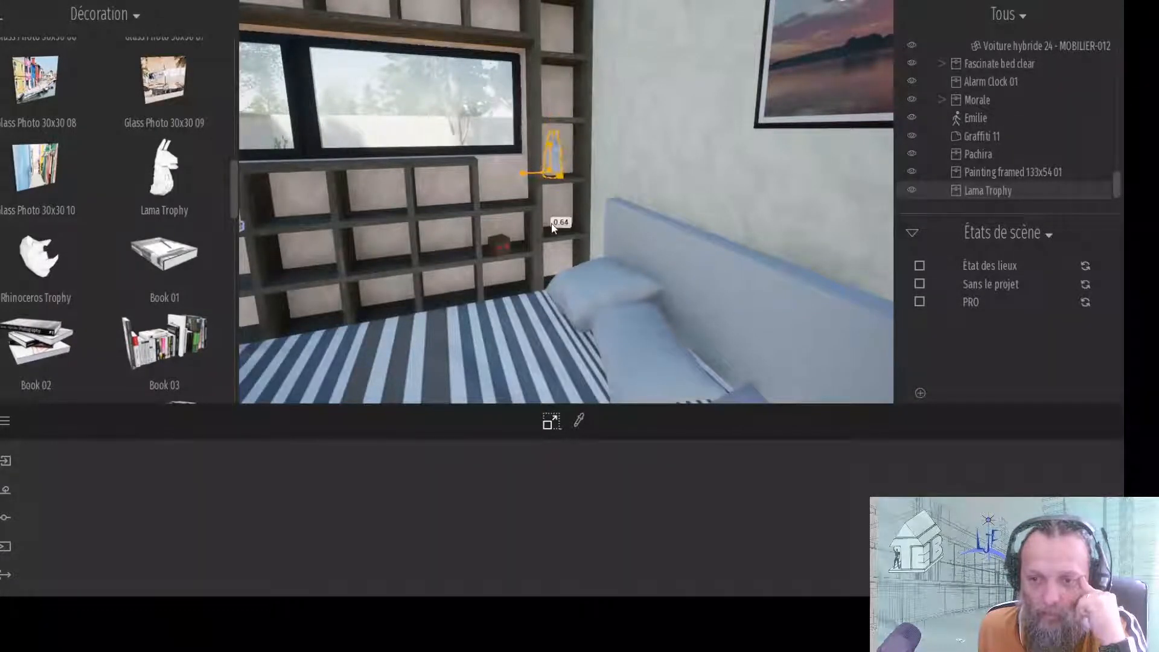
- Add the Book 02 stack to an upper middle compartment of the bookshelf below the window and adjust its position
scroll(82, 271, "down", 2)
left_click_drag(82, 271, 404, 207)
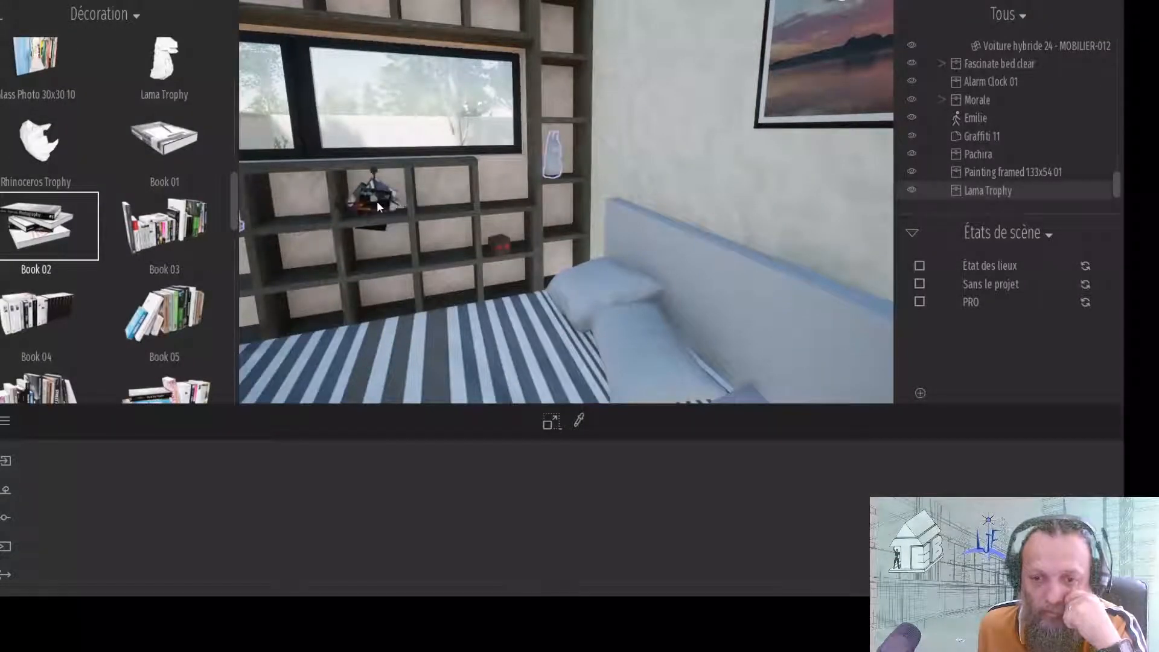
left_click(553, 423)
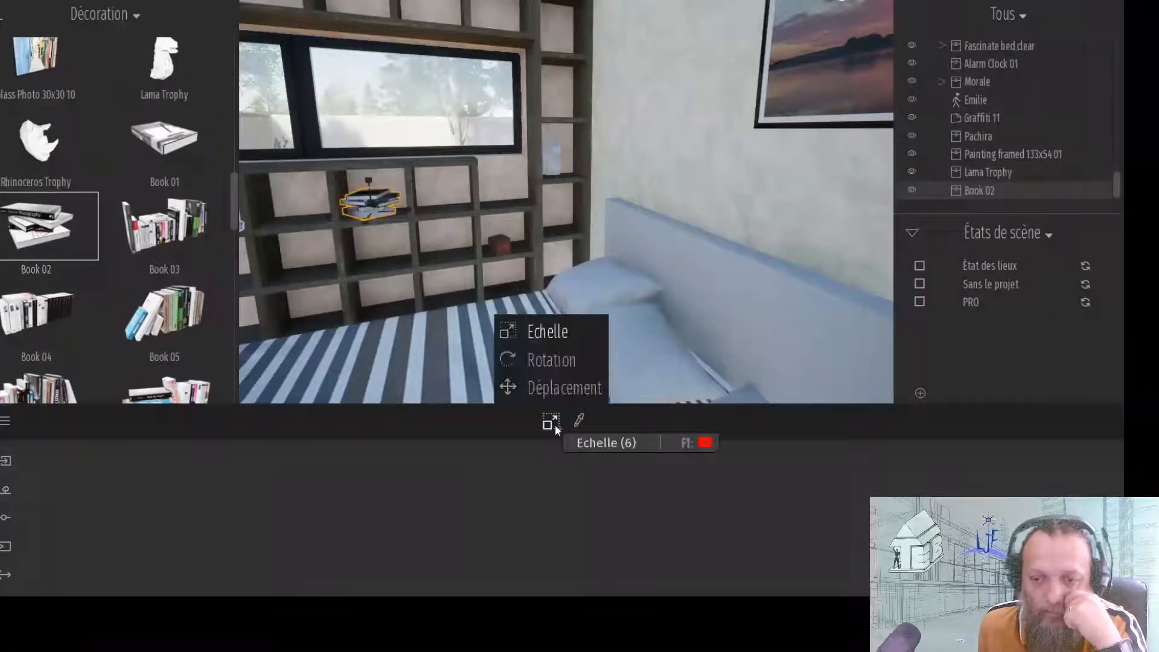
left_click(531, 386)
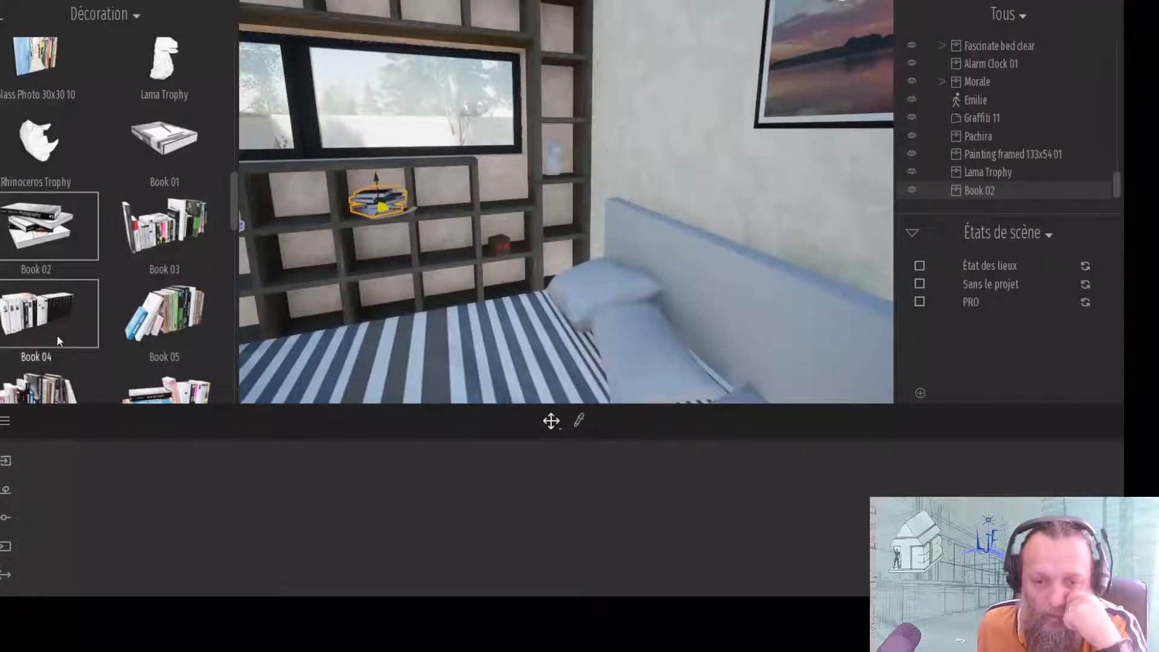
- Add the Book 11 decoration to the upper bookshelf compartment closest to the headboard corner
left_click_drag(352, 255, 194, 296)
scroll(194, 295, "down", 5)
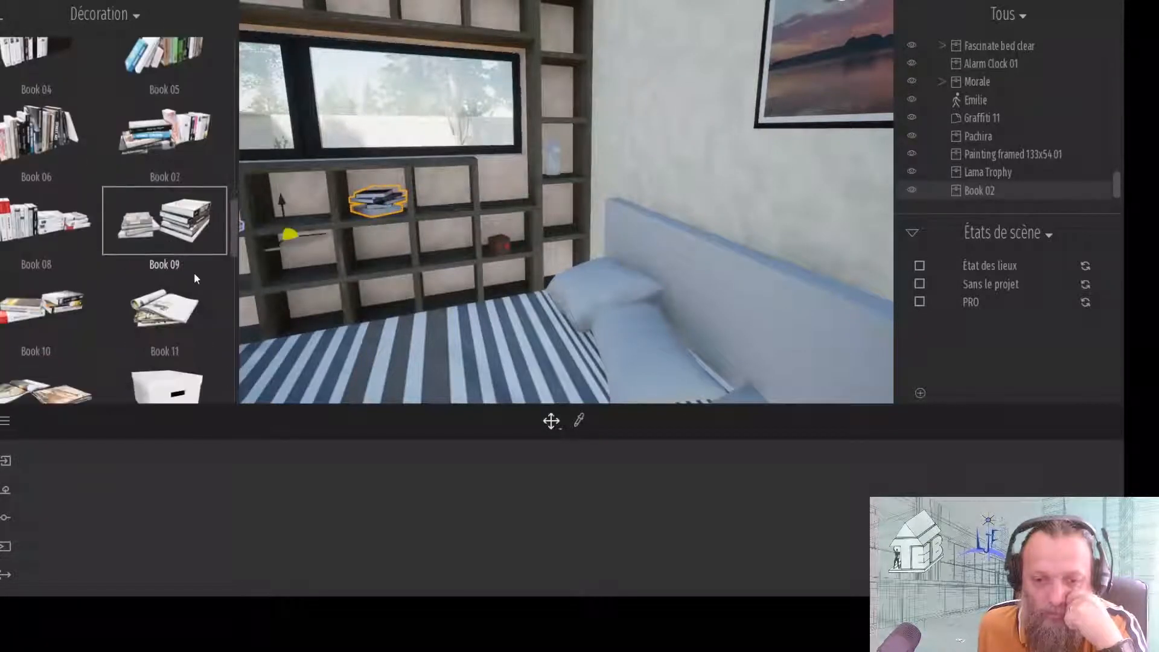
scroll(194, 275, "down", 2)
left_click_drag(172, 234, 503, 205)
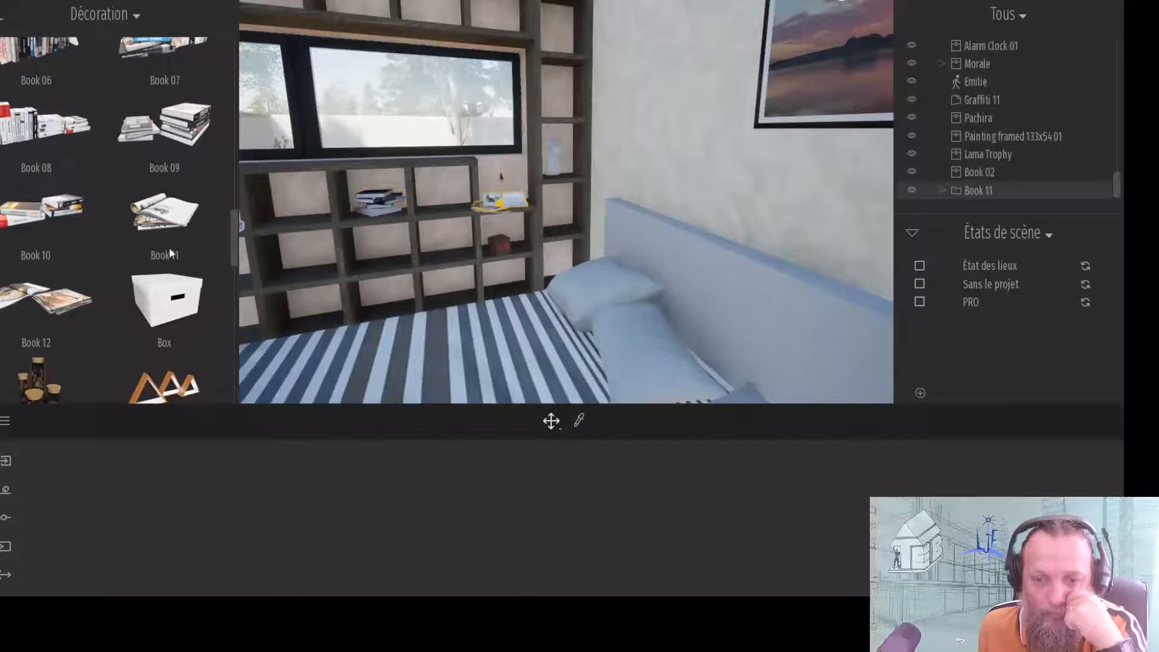
- Add the Box decoration to a middle-row bookshelf compartment, scale it down and rotate it so its front faces the room
left_click_drag(164, 326, 310, 271)
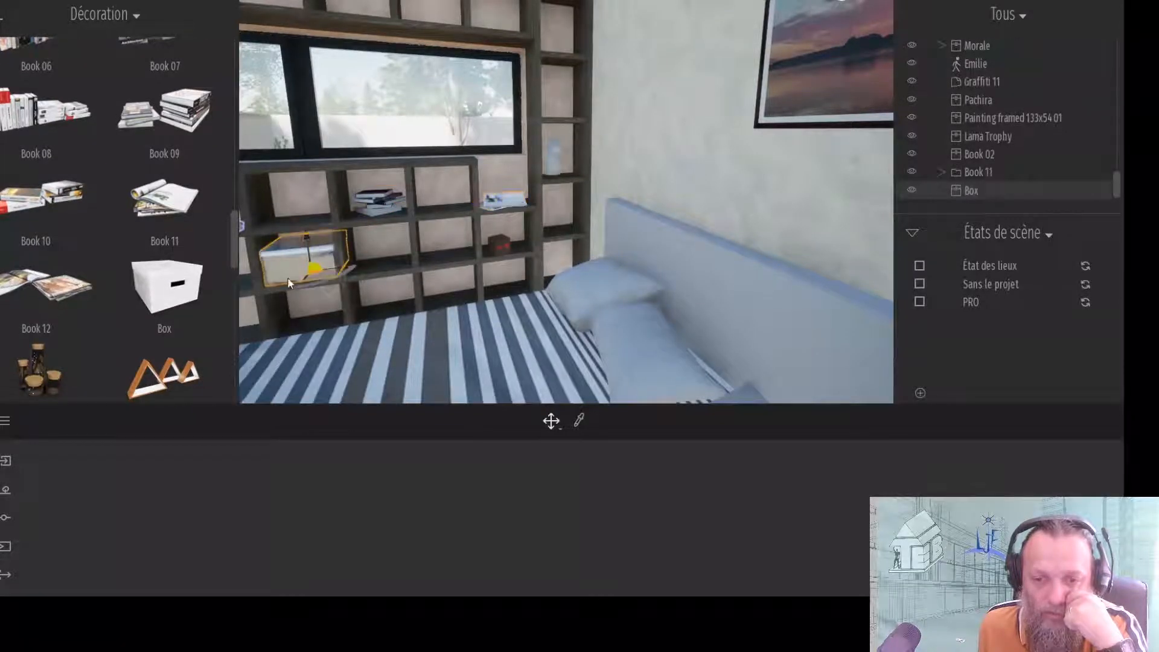
left_click(552, 422)
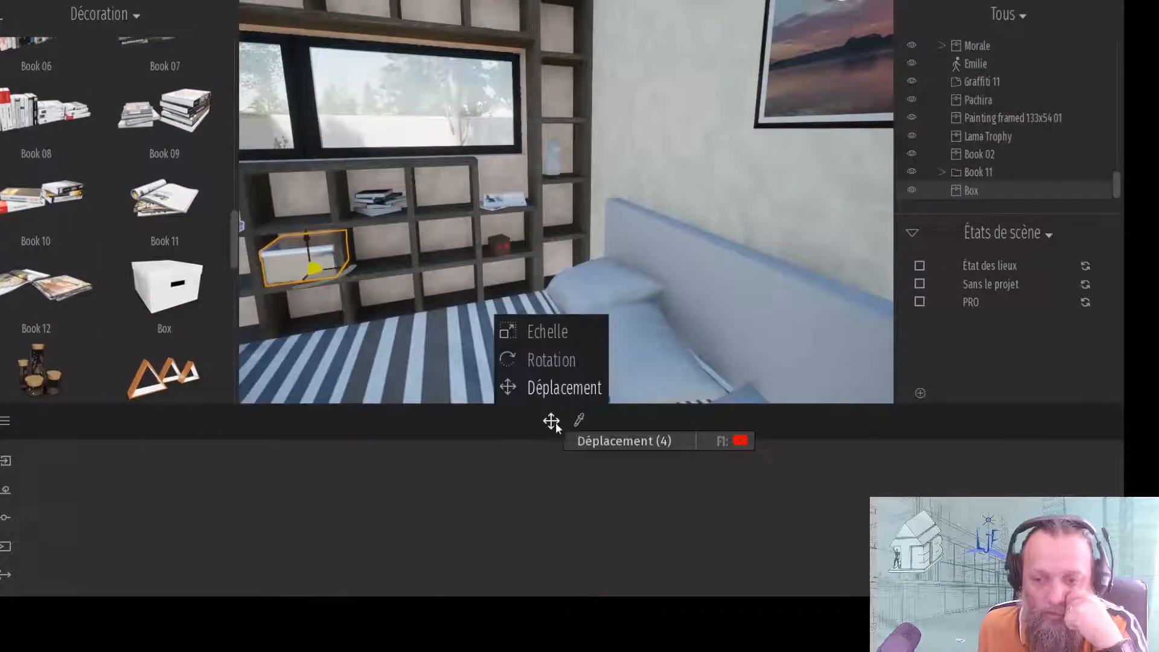
left_click(544, 333)
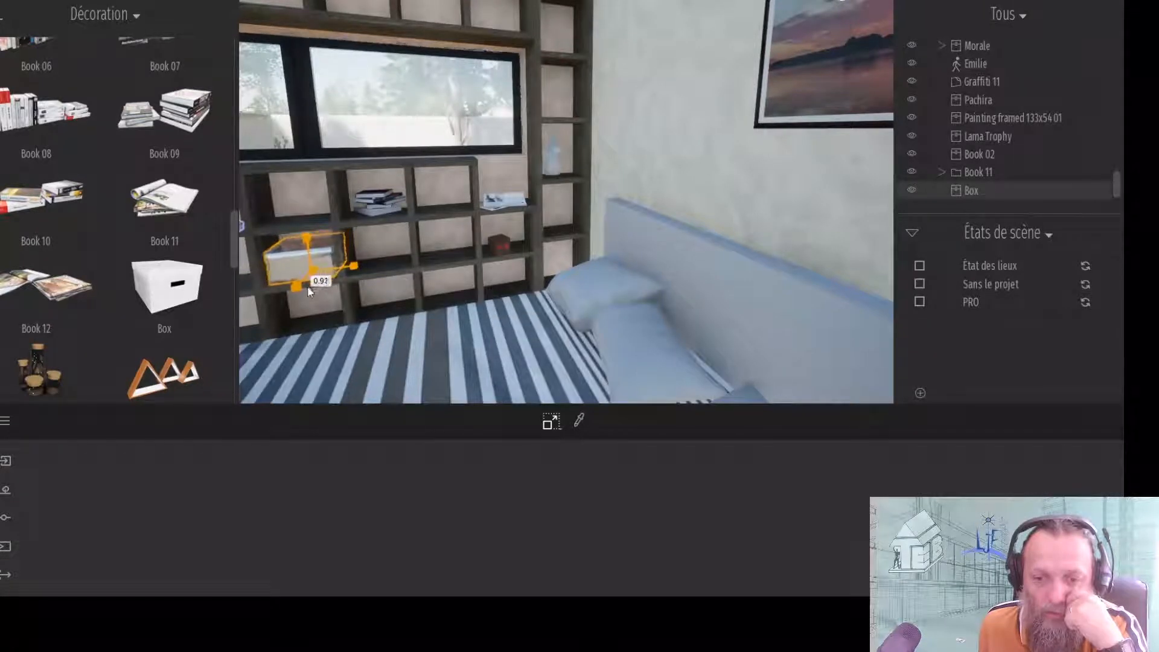
left_click(551, 425)
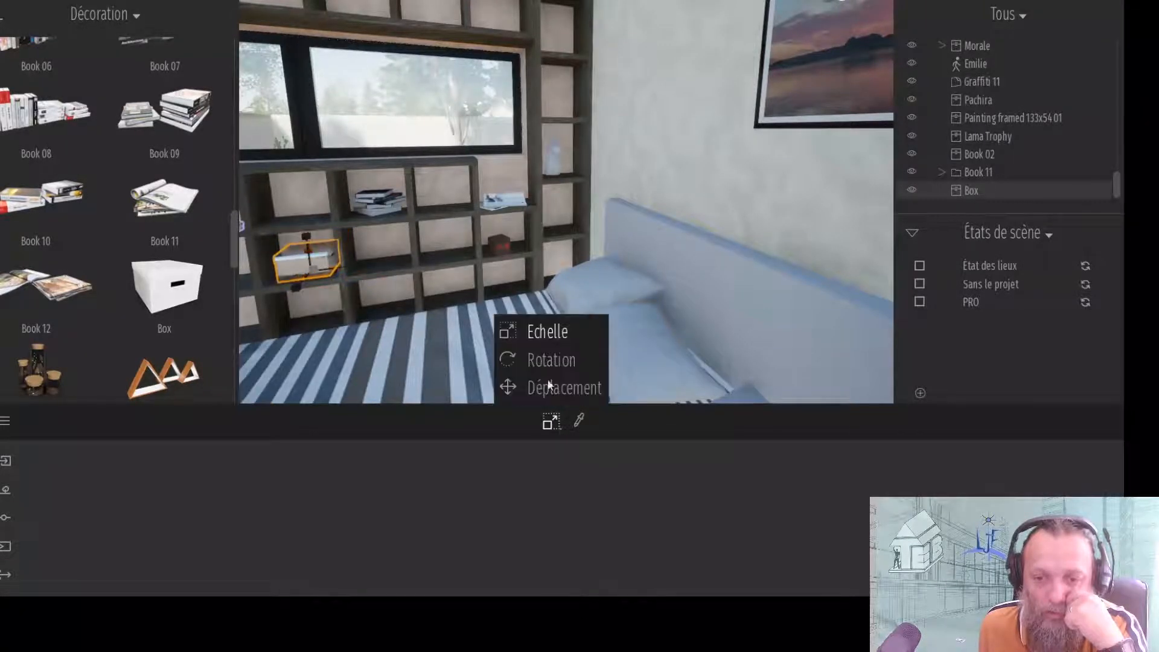
left_click(544, 360)
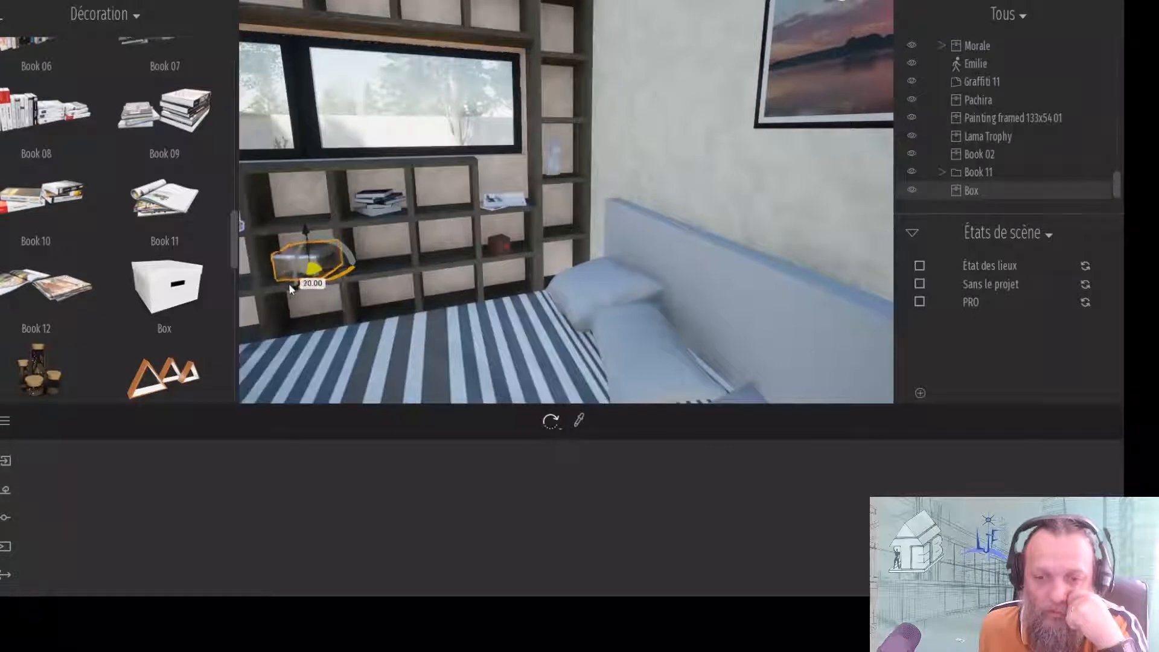
left_click_drag(262, 285, 247, 287)
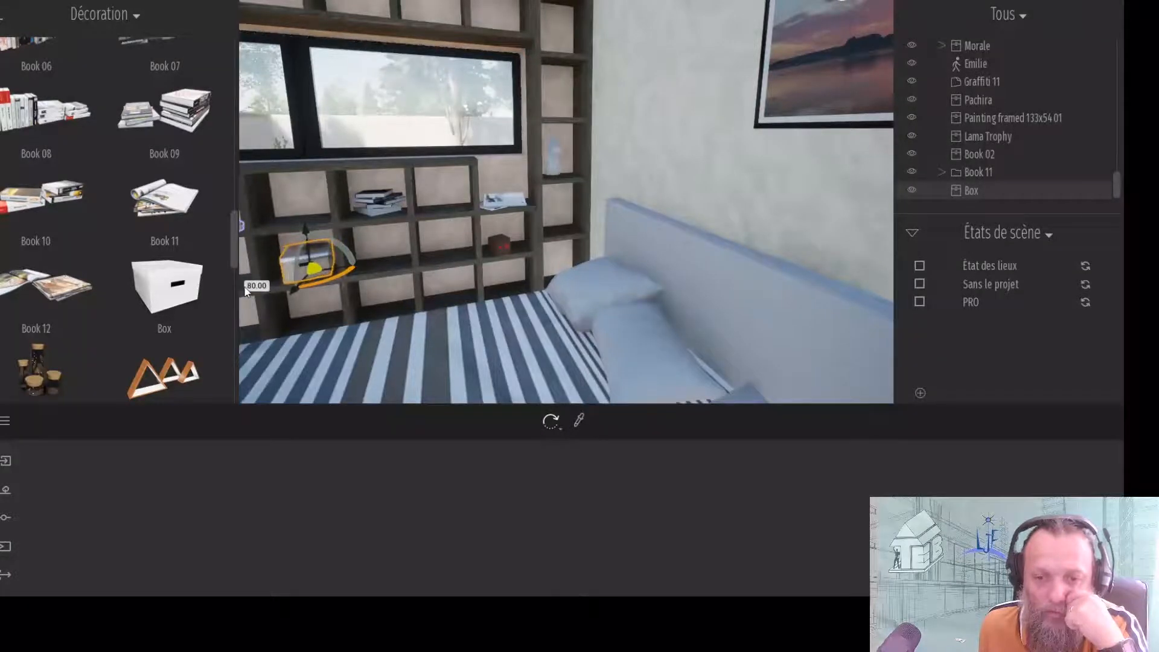
- Adjust the white box's placement on its shelf board so it sits toward the front of the compartment
middle_click_drag(330, 289, 564, 222)
scroll(602, 266, "down", 4)
scroll(583, 287, "up", 2)
scroll(564, 222, "up", 3)
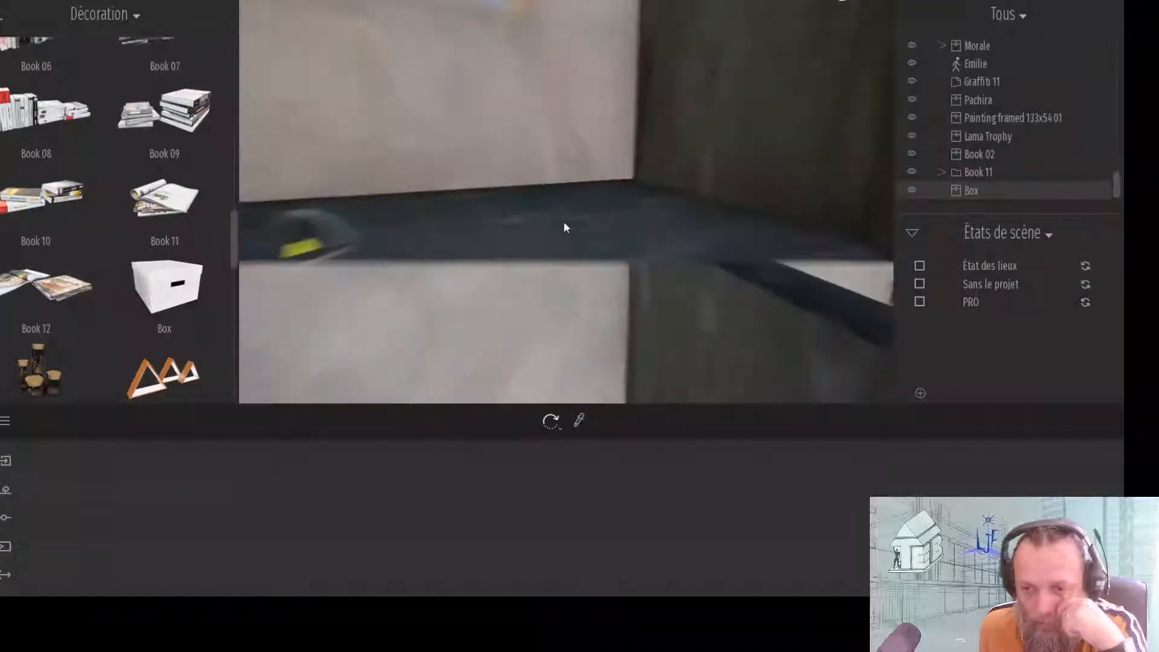
scroll(564, 223, "down", 3)
scroll(552, 206, "up", 4)
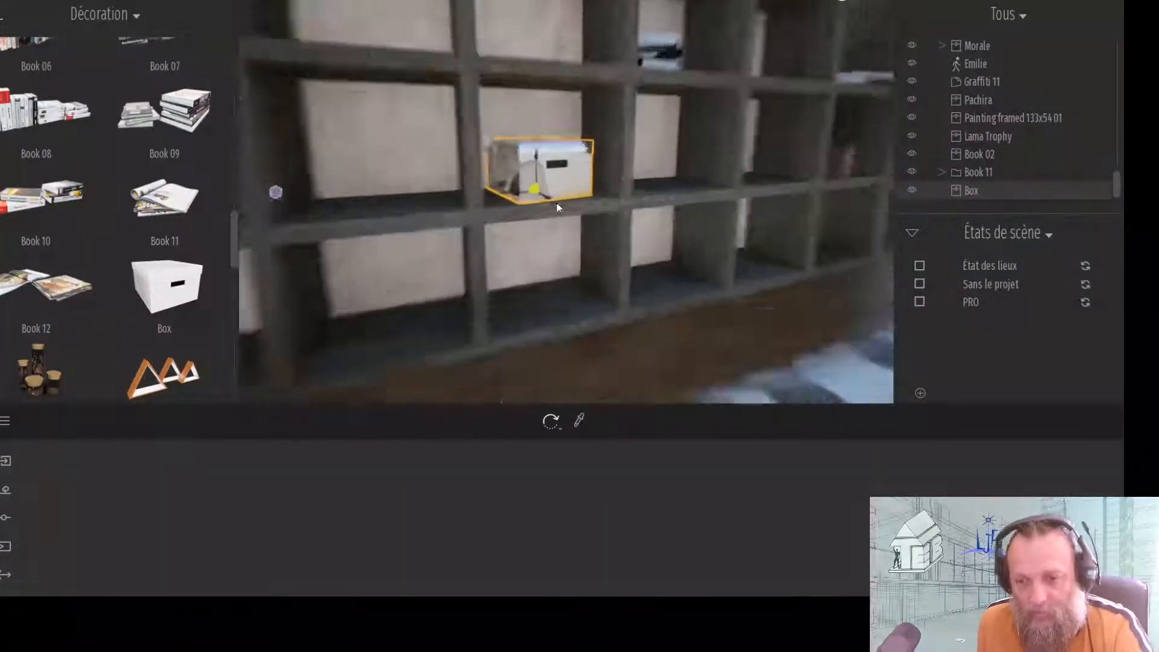
left_click_drag(522, 197, 504, 201)
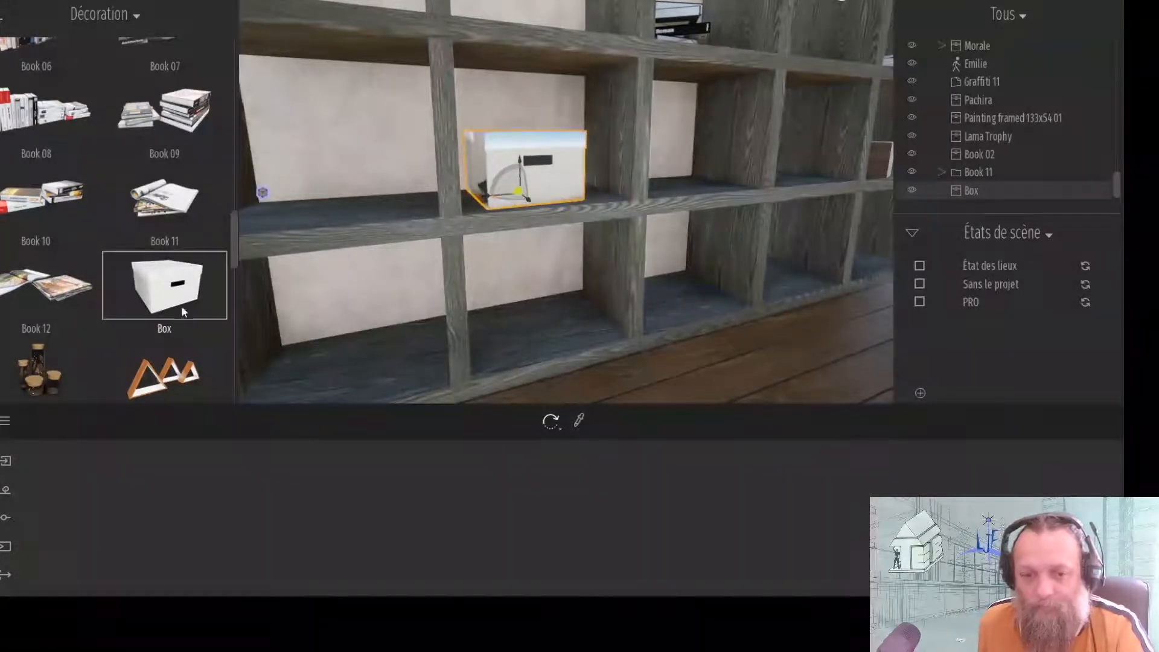
- Add the Carpet Lama rug from the decorations to the bedroom floor beside the bed
scroll(164, 314, "down", 3)
scroll(163, 311, "down", 9)
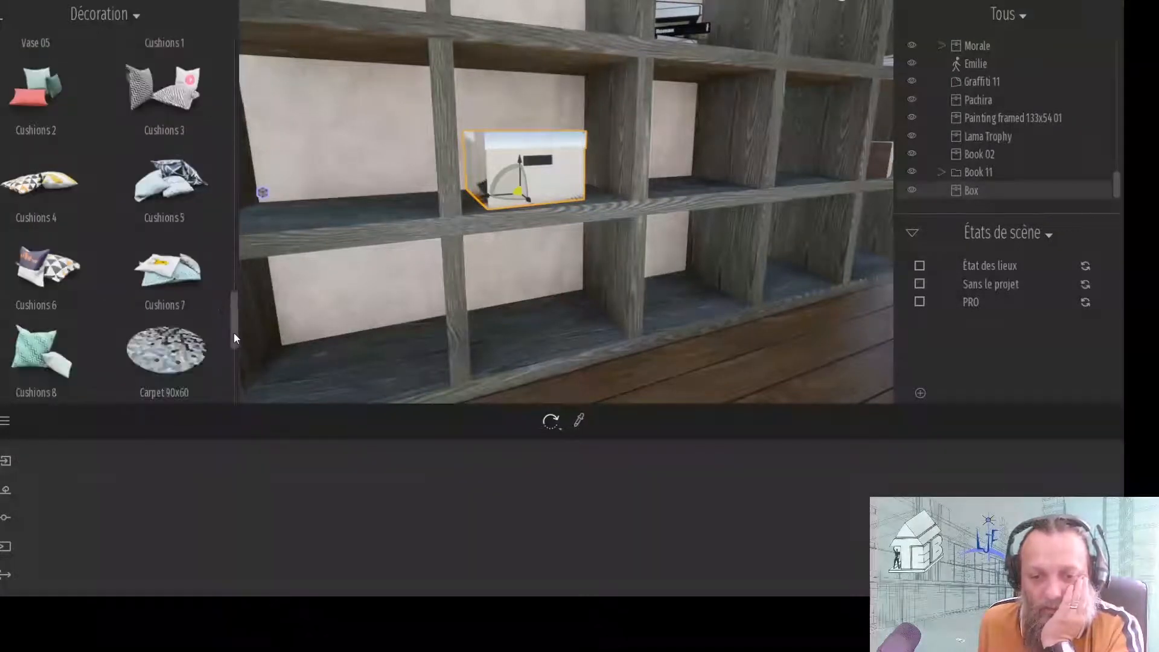
left_click_drag(234, 332, 237, 392)
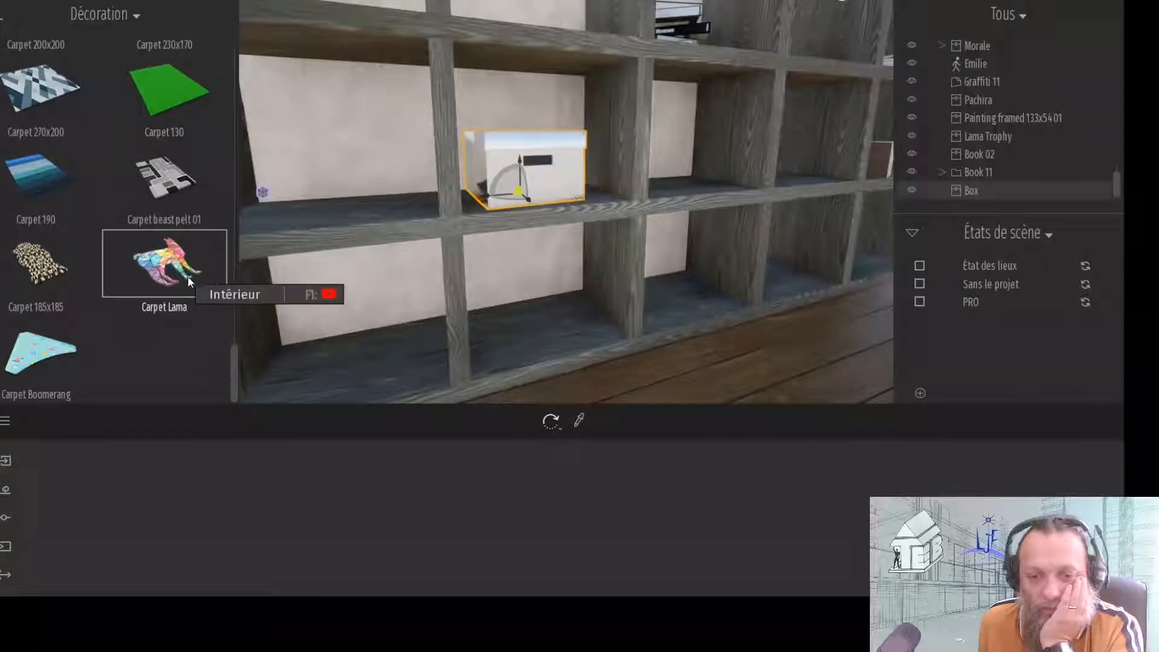
left_click_drag(173, 268, 668, 394)
scroll(658, 362, "down", 5)
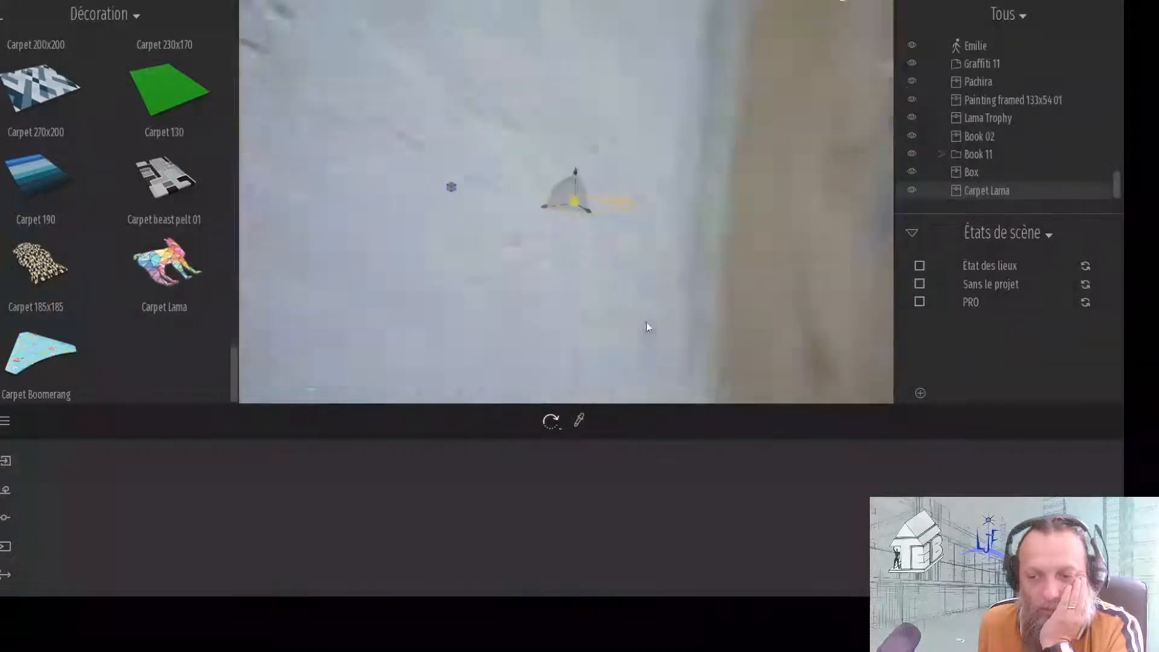
scroll(563, 255, "up", 3)
left_click_drag(589, 233, 450, 361)
- Scale the llama carpet down uniformly so it fits the floor beside the bed
left_click(550, 421)
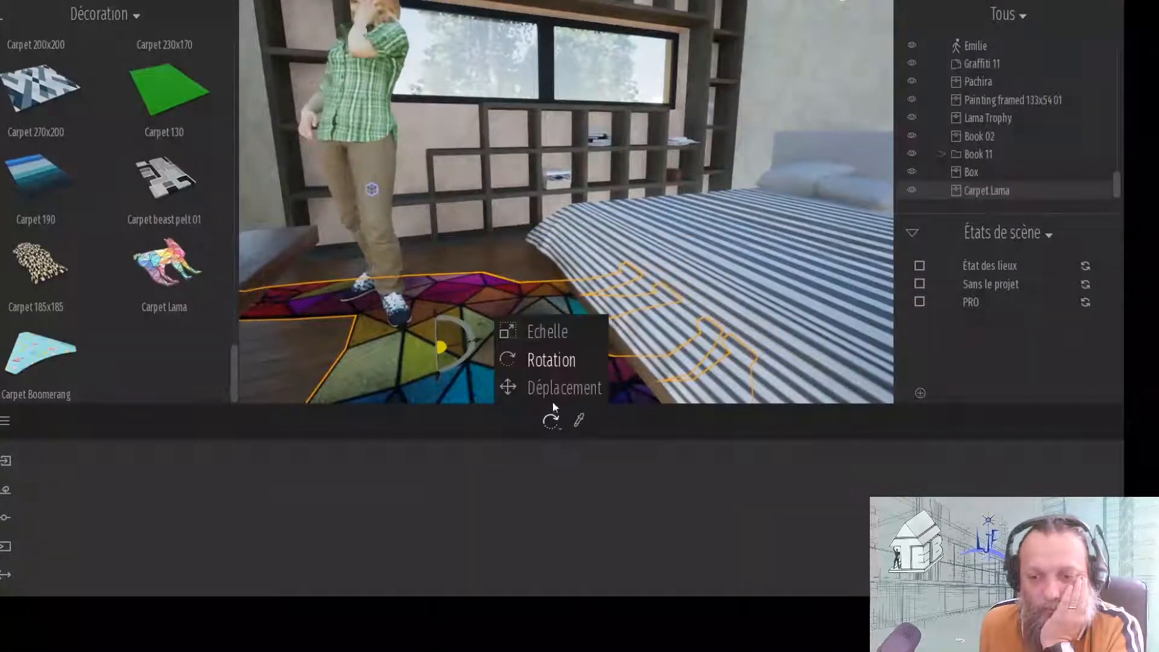
left_click(531, 333)
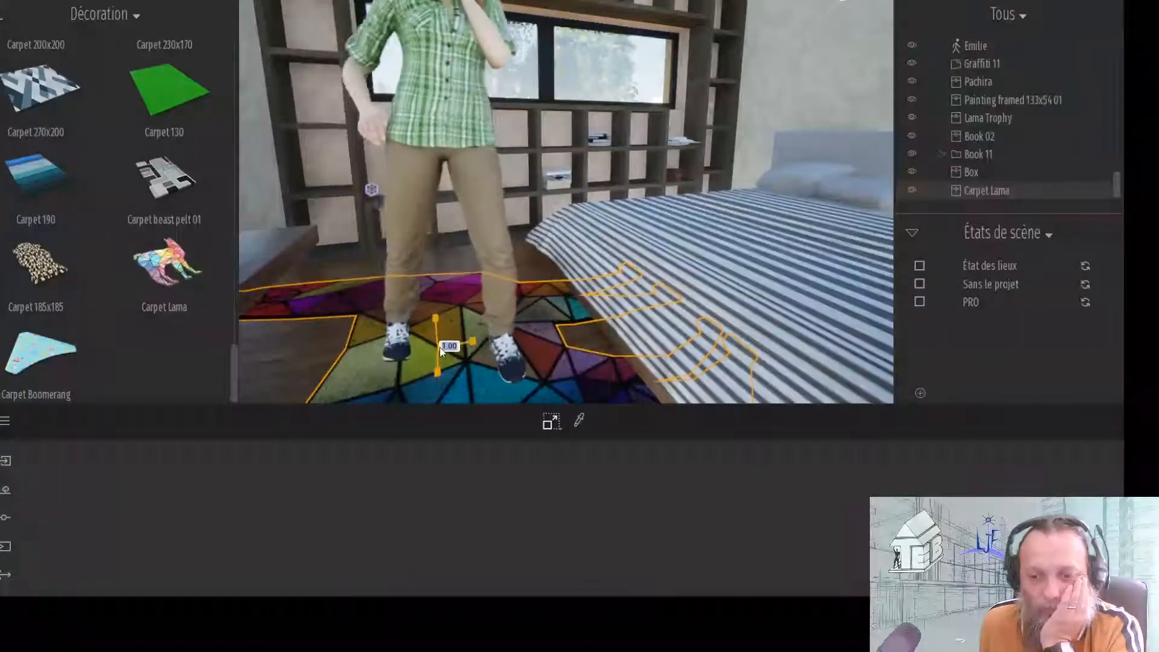
left_click_drag(440, 350, 486, 441)
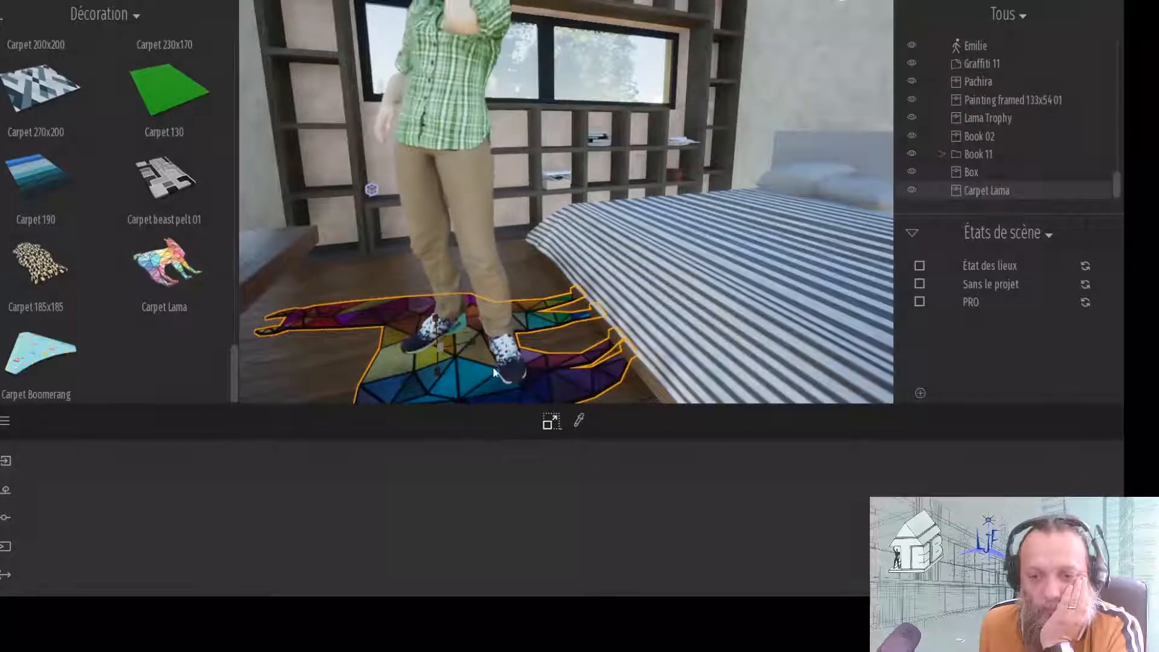
- Move the llama carpet to the open floor in front of the foot of the bed
left_click(550, 424)
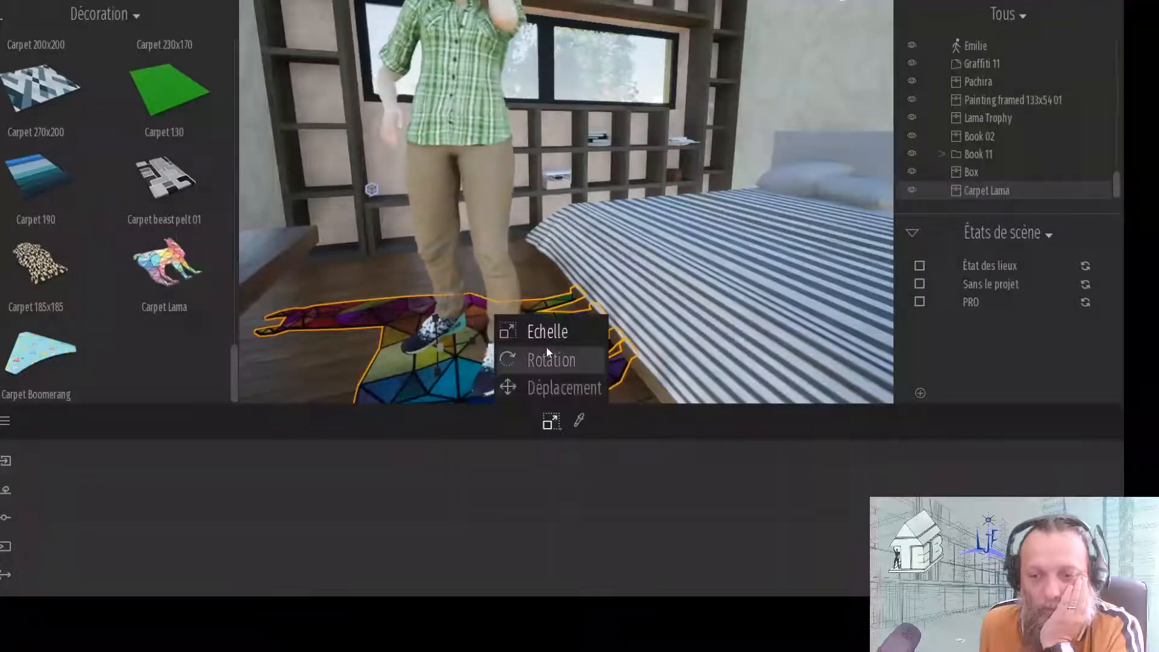
left_click(541, 387)
left_click_drag(447, 357, 401, 357)
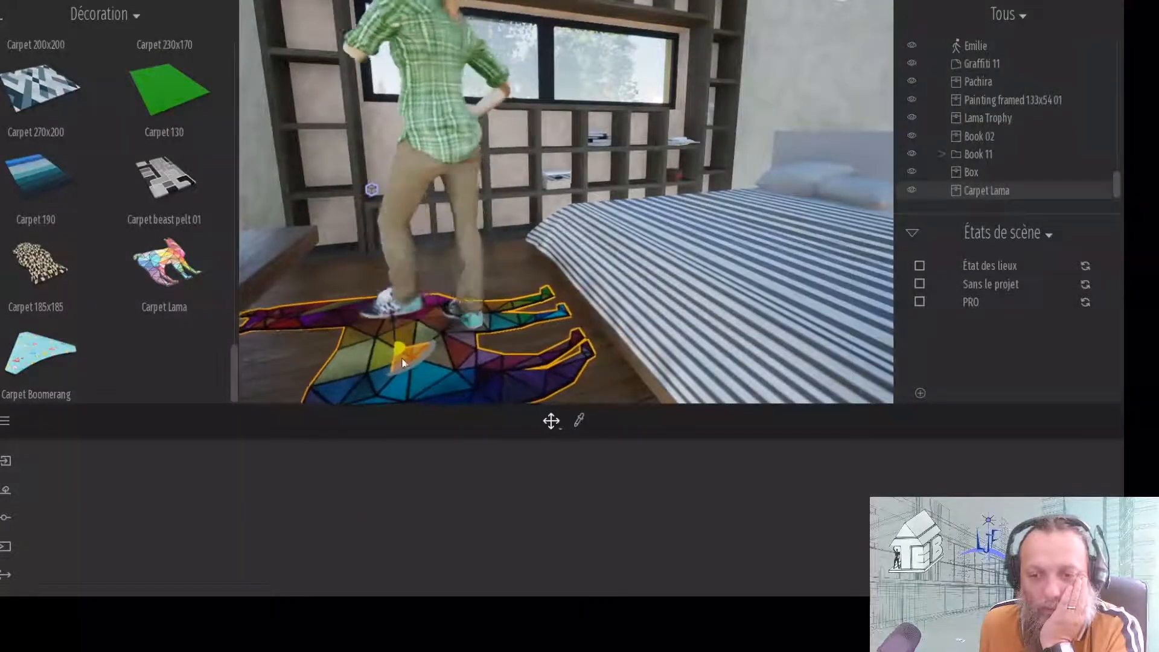
scroll(478, 346, "down", 5)
scroll(478, 347, "down", 3)
middle_click_drag(551, 285, 417, 264)
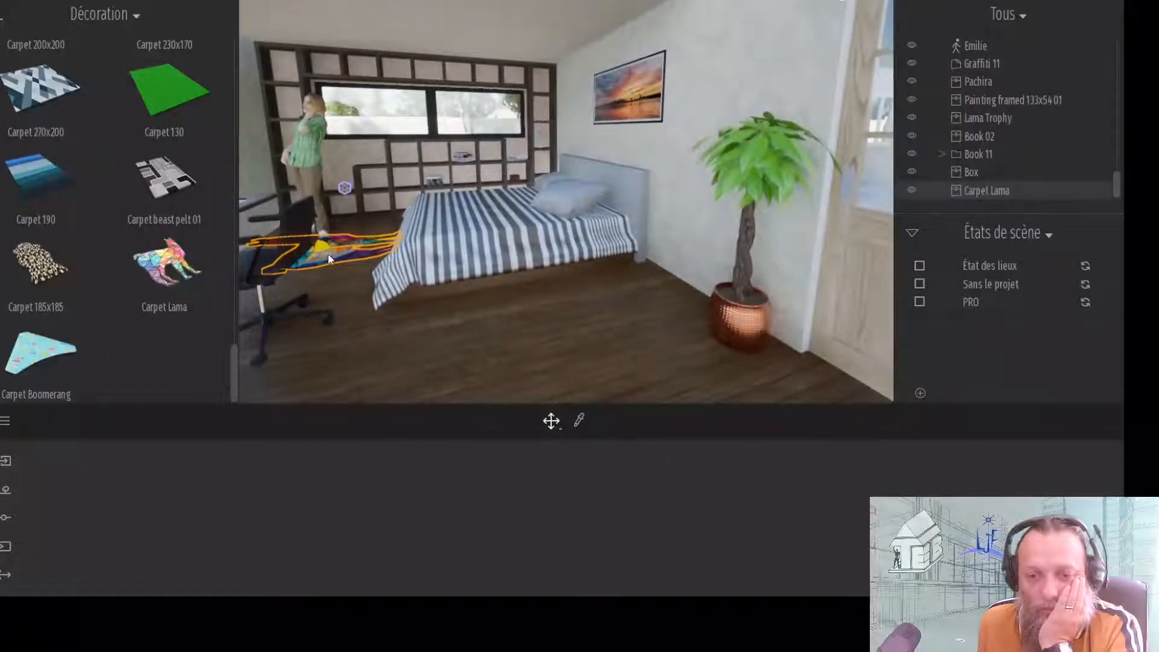
left_click_drag(327, 249, 529, 375)
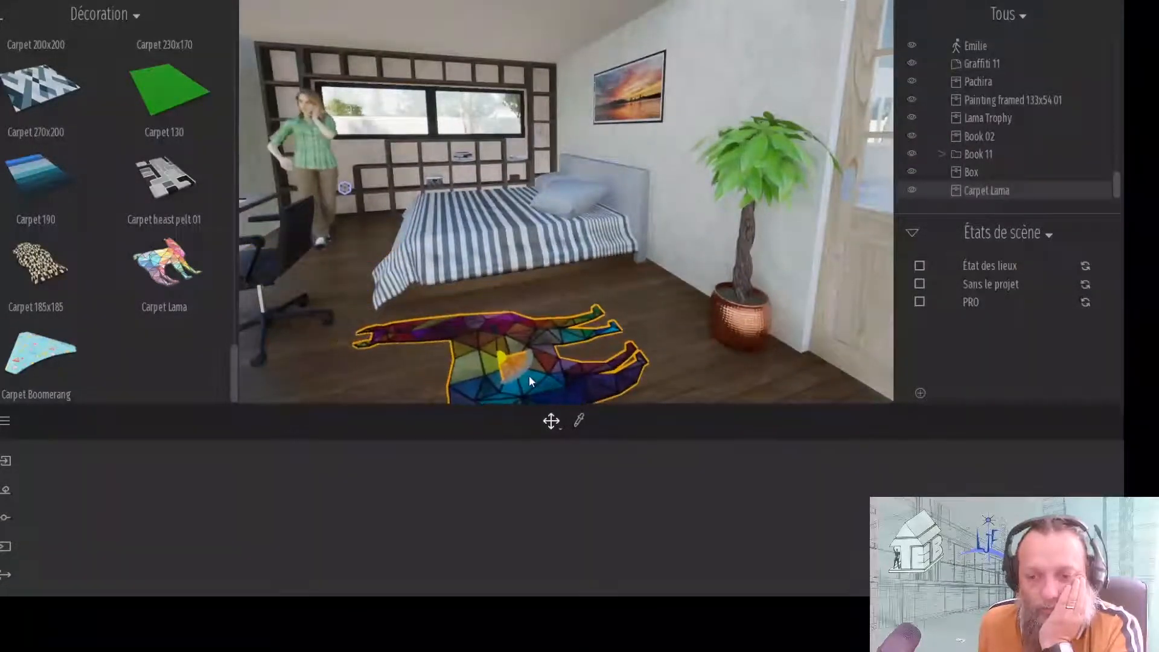
- Pick the Bois - Frêne material of the glazed door behind the plant and darken its colour to grey 979797
mouse_move(529, 375)
right_mouse_down()
mouse_move(589, 375)
mouse_move(537, 345)
mouse_move(541, 337)
right_mouse_up()
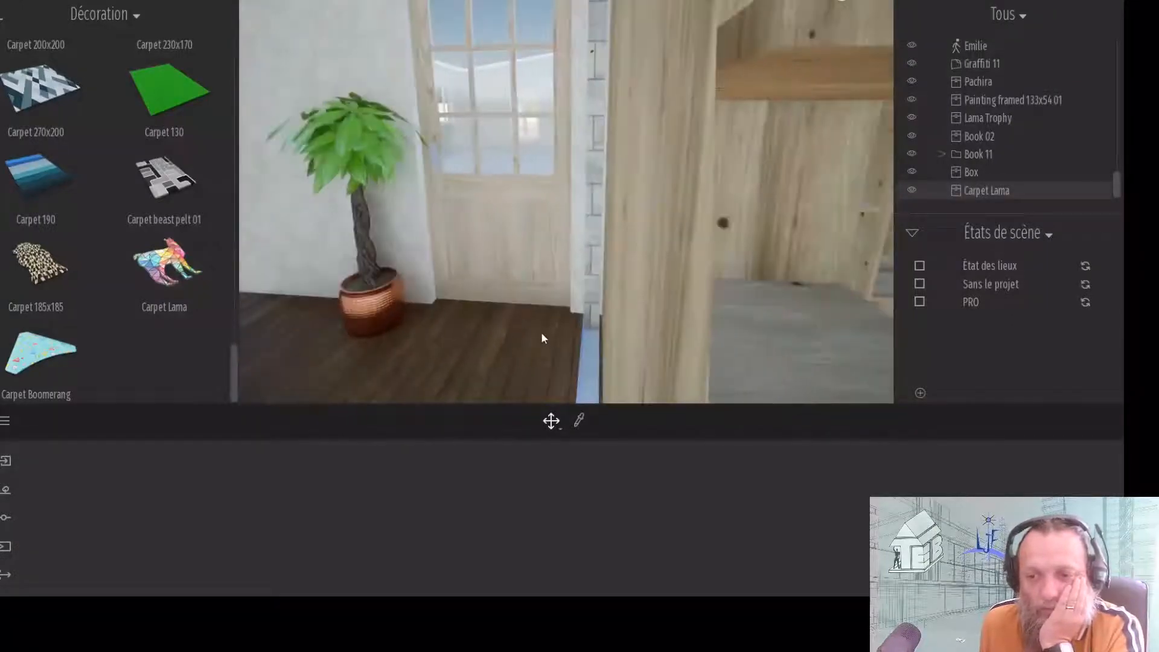
mouse_move(541, 336)
middle_mouse_down()
mouse_move(500, 320)
mouse_move(490, 275)
middle_mouse_up()
right_click_drag(490, 275, 487, 275)
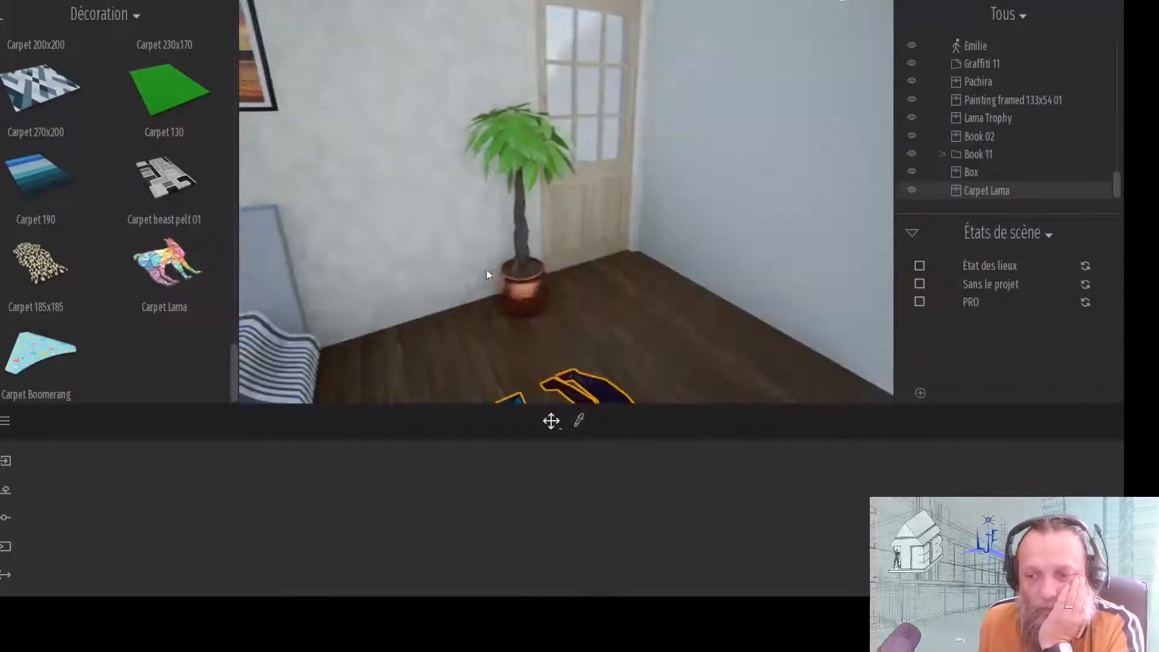
middle_click_drag(520, 194, 455, 201)
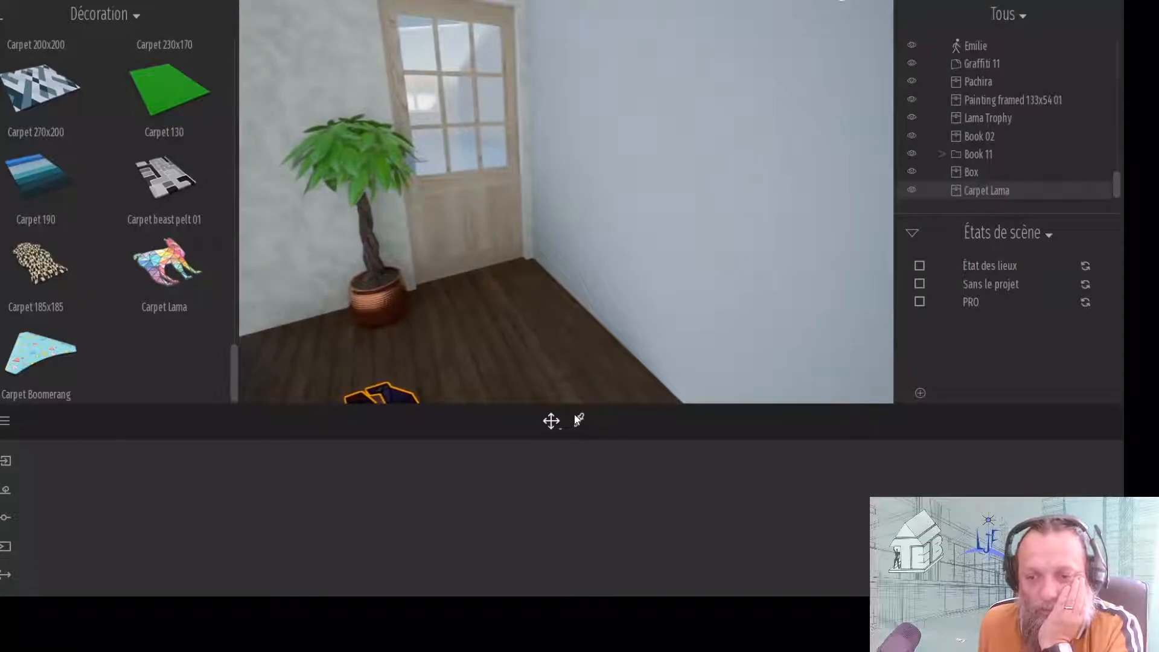
left_click(465, 213)
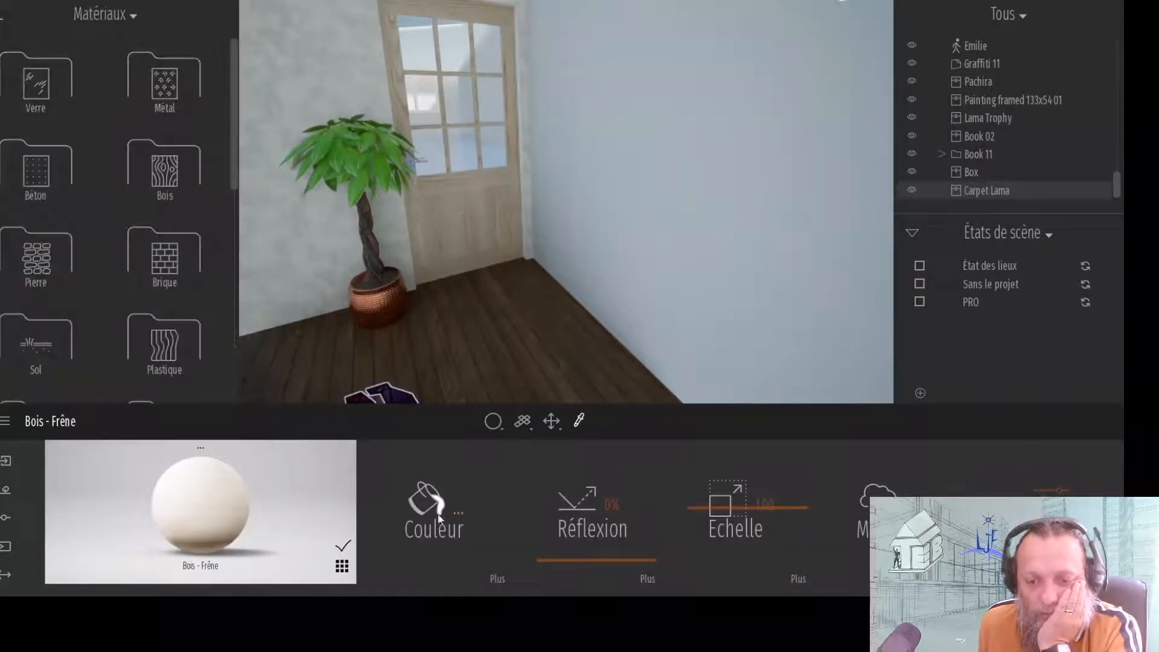
left_click(474, 512)
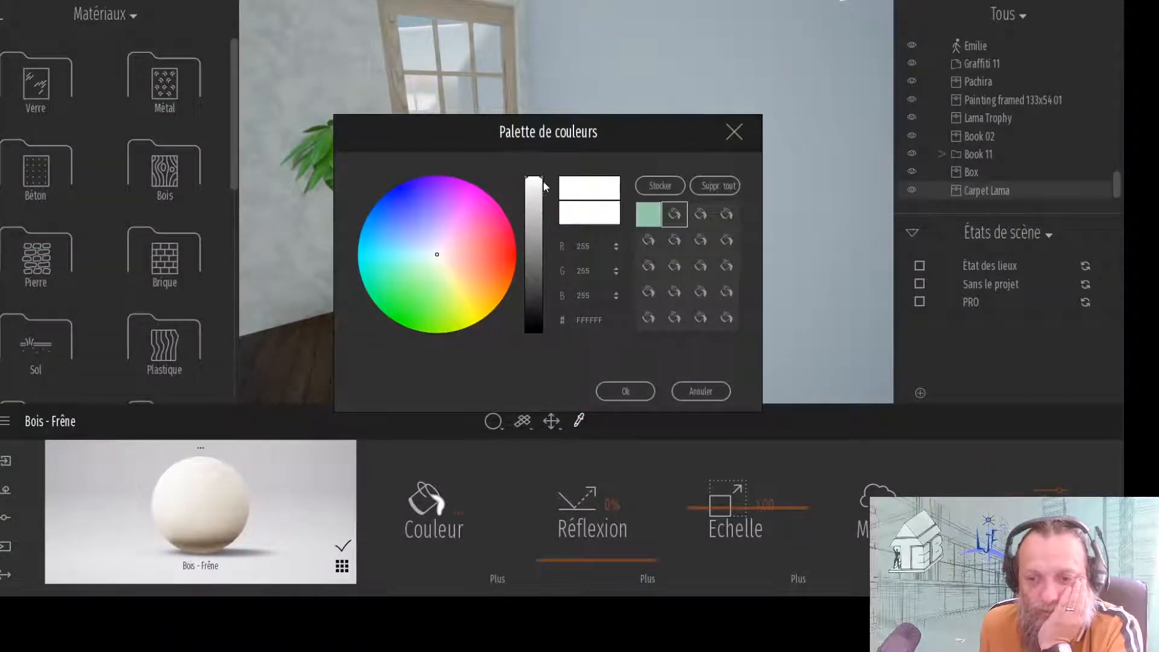
left_click_drag(544, 195, 547, 261)
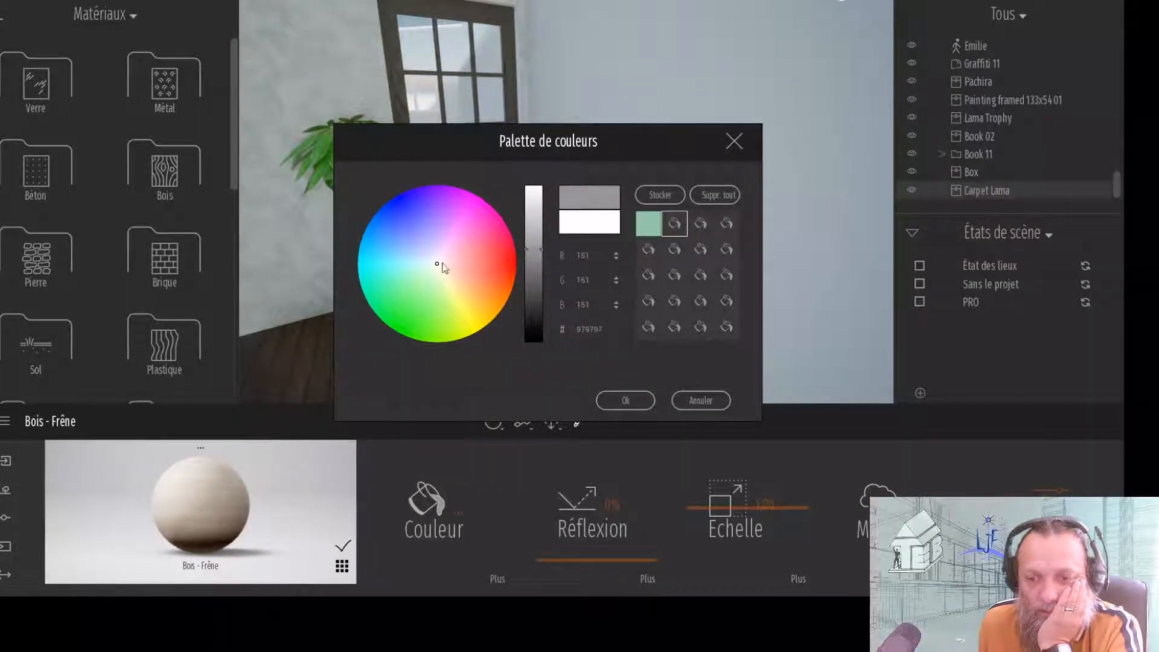
left_click(643, 408)
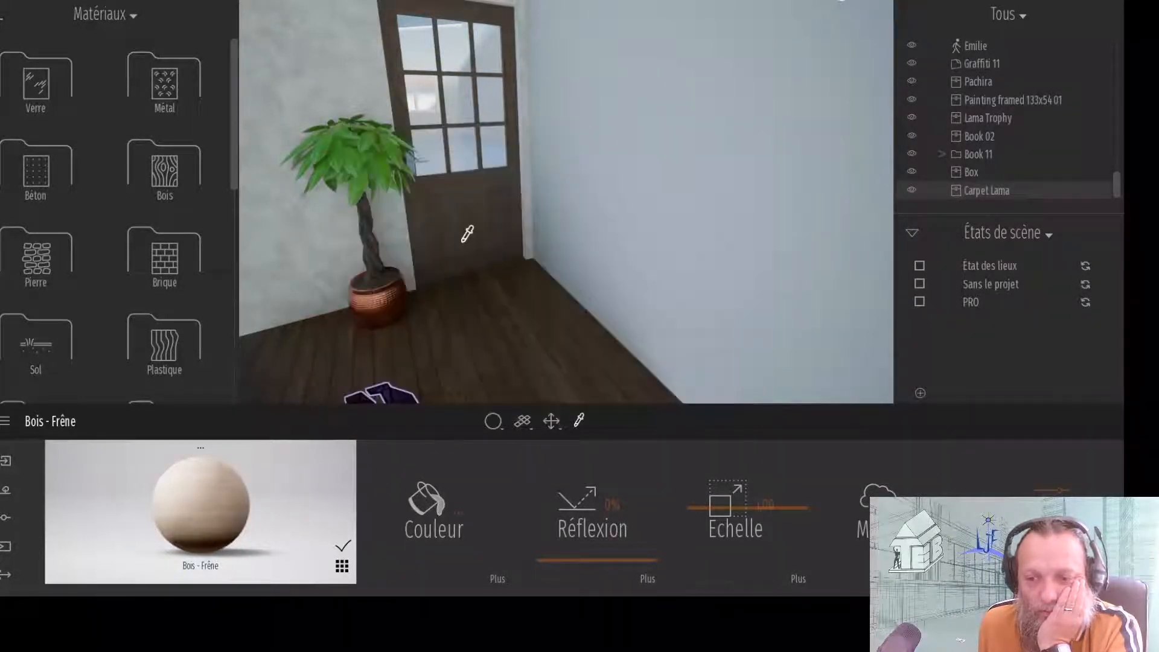
- Hide the glazed door PORTE-004 behind the plant and place the Simple Rotating 08 swing door in its opening
key("Down")
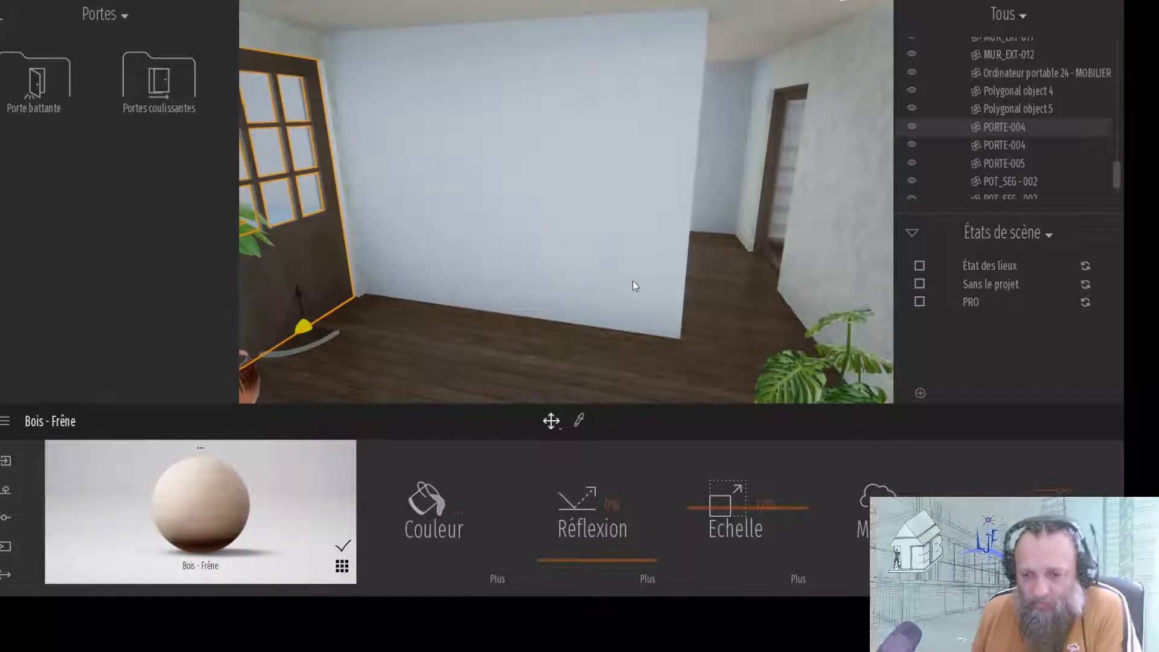
mouse_move(632, 281)
right_mouse_down()
mouse_move(635, 300)
mouse_move(648, 295)
right_mouse_up()
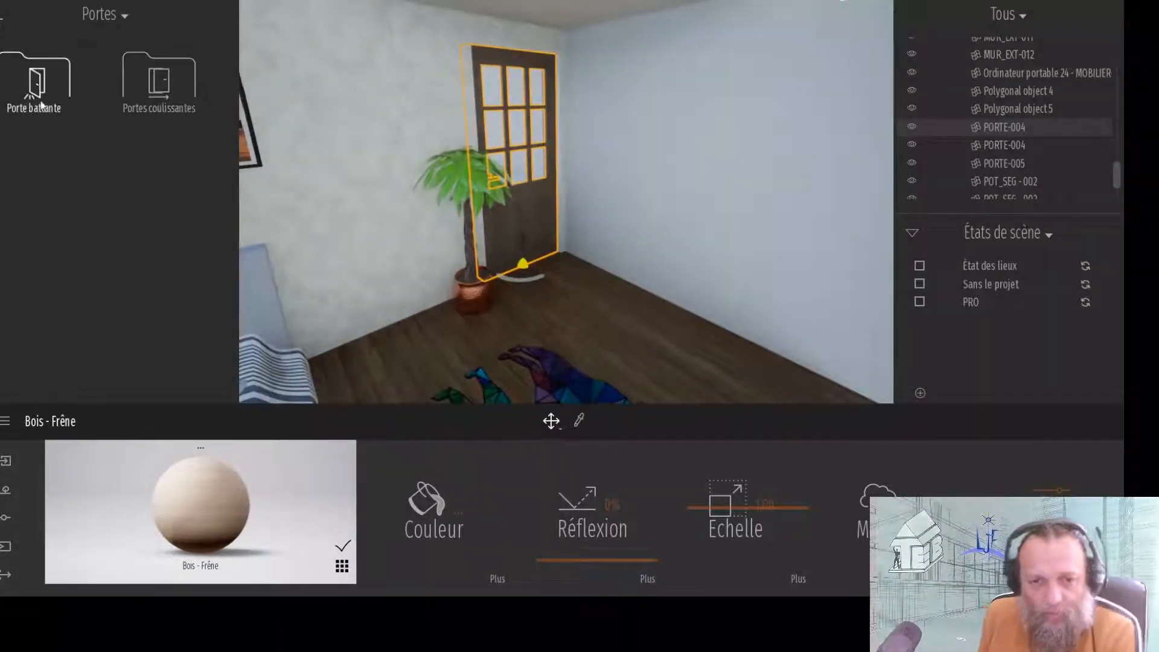
left_click(36, 80)
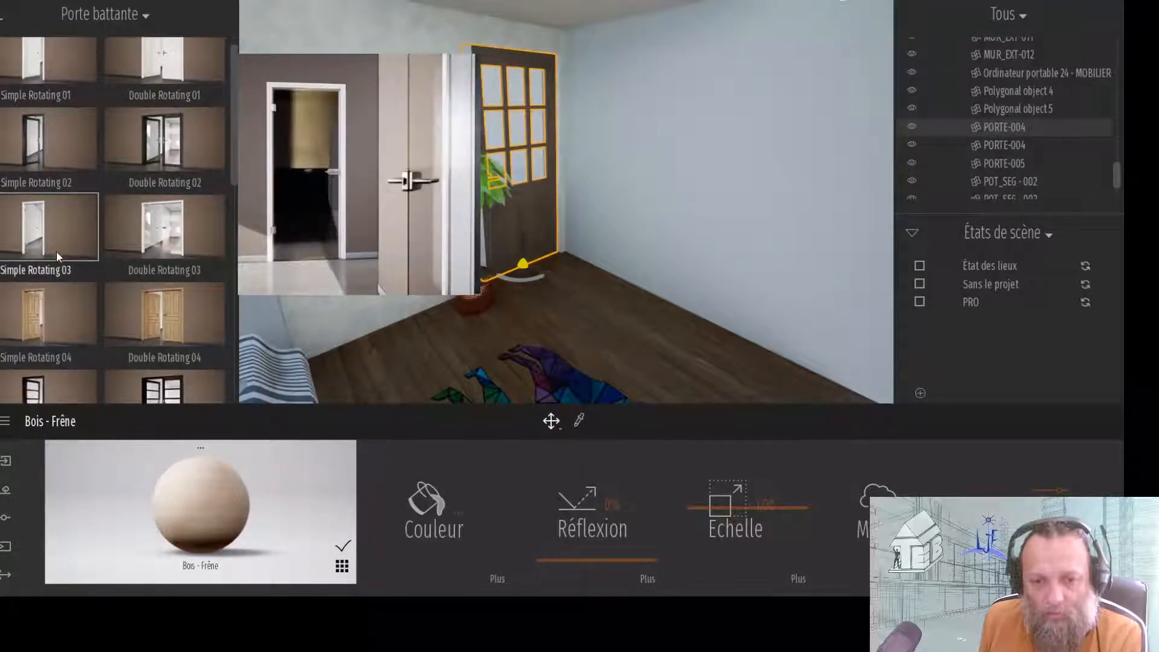
scroll(56, 252, "down", 4)
scroll(53, 263, "down", 2)
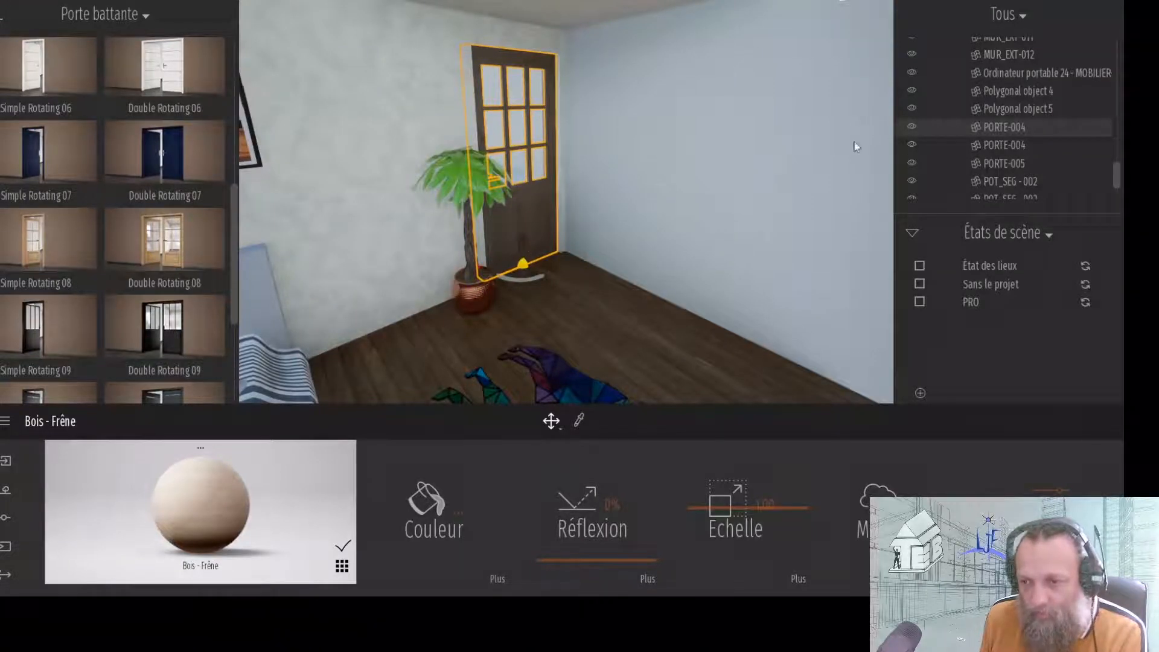
left_click(911, 126)
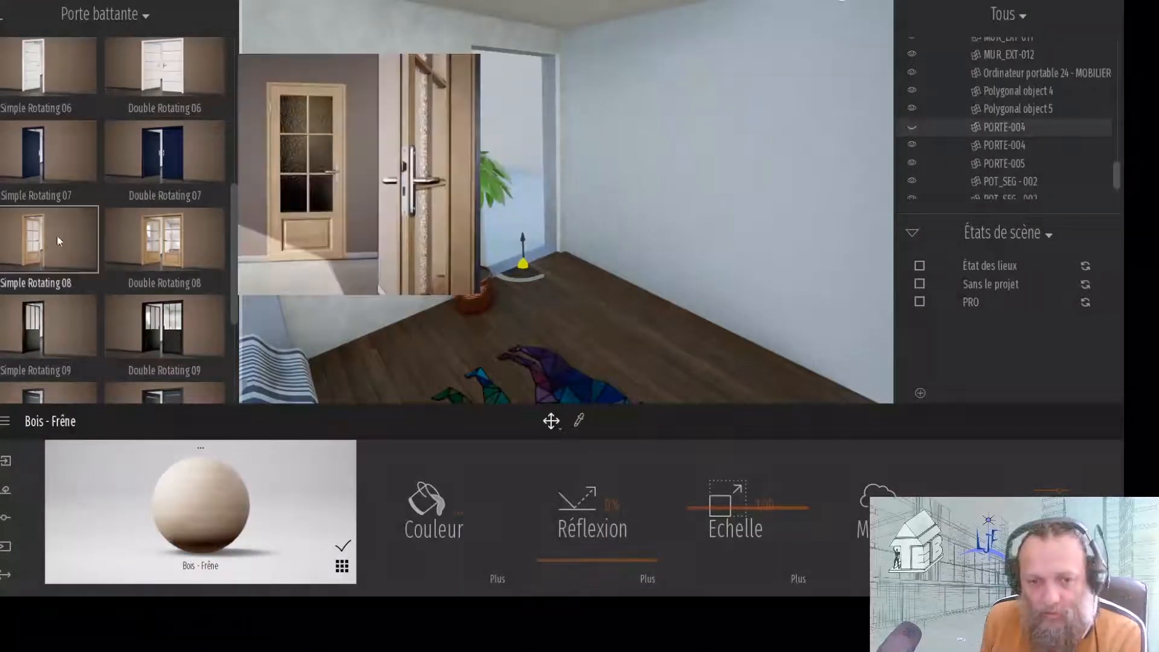
left_click_drag(57, 240, 523, 255)
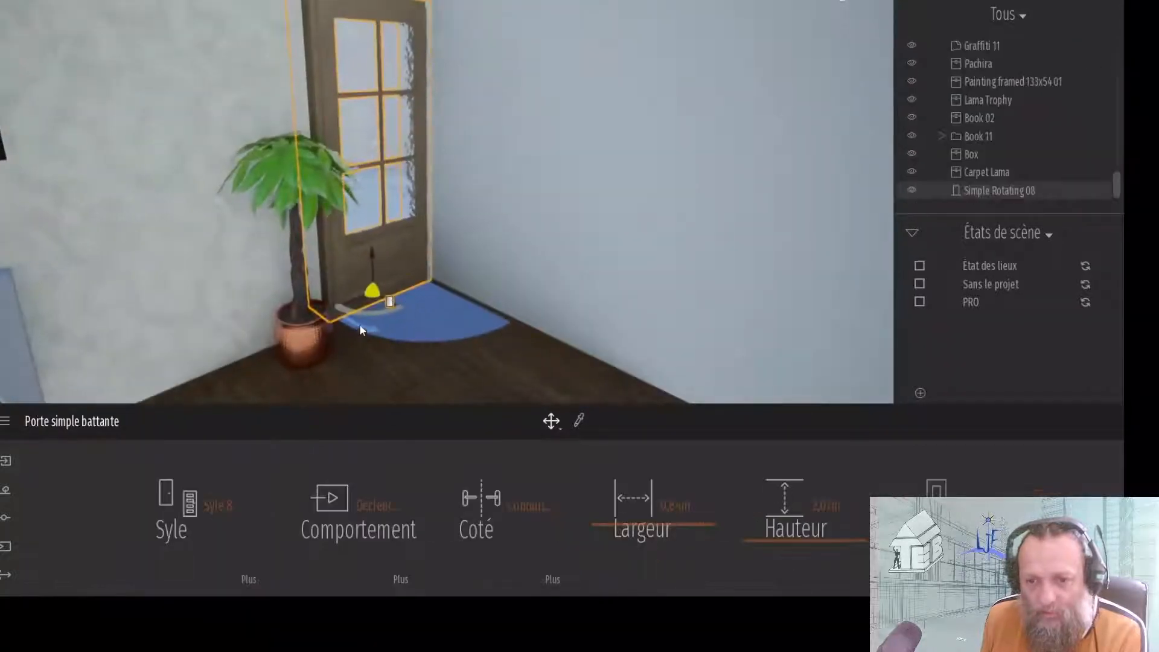
- Adjust the new swing door's position in its opening and keep Style 8 as its style
mouse_move(356, 314)
left_mouse_down()
mouse_move(391, 318)
mouse_move(353, 320)
left_mouse_up()
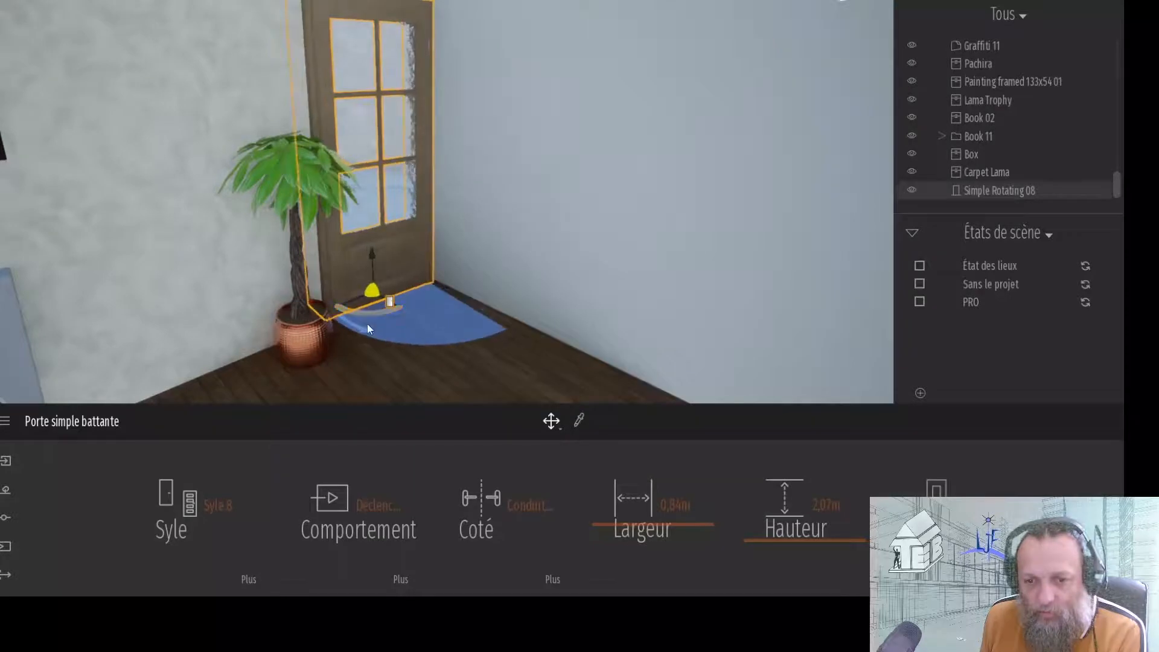
left_click(364, 331)
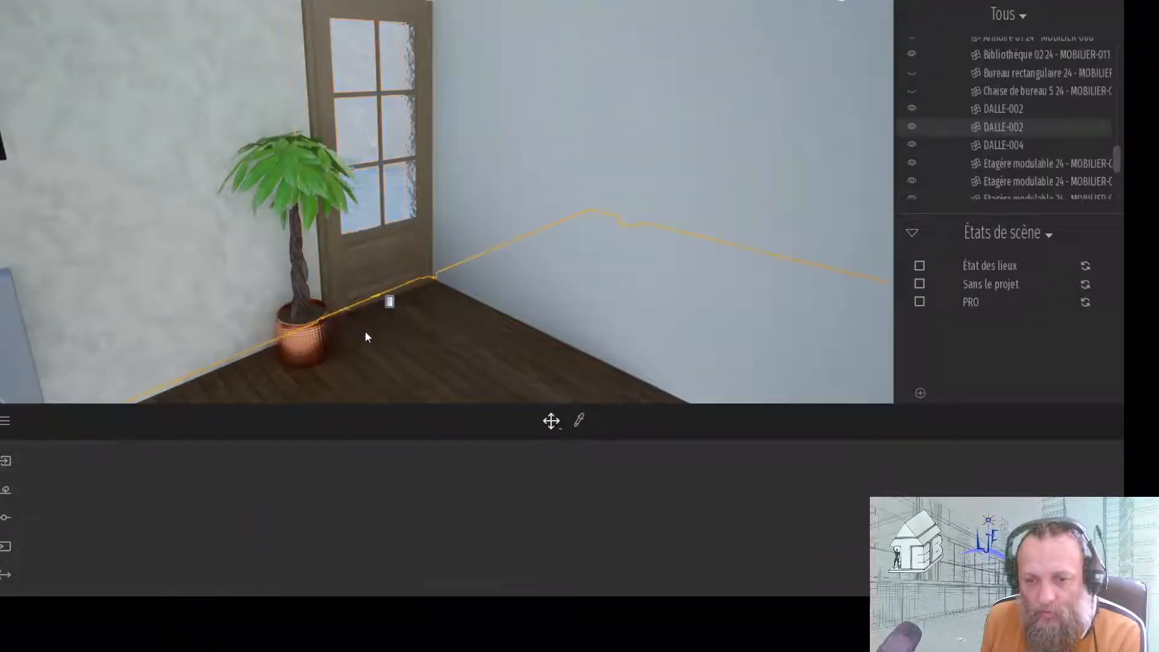
left_click(389, 268)
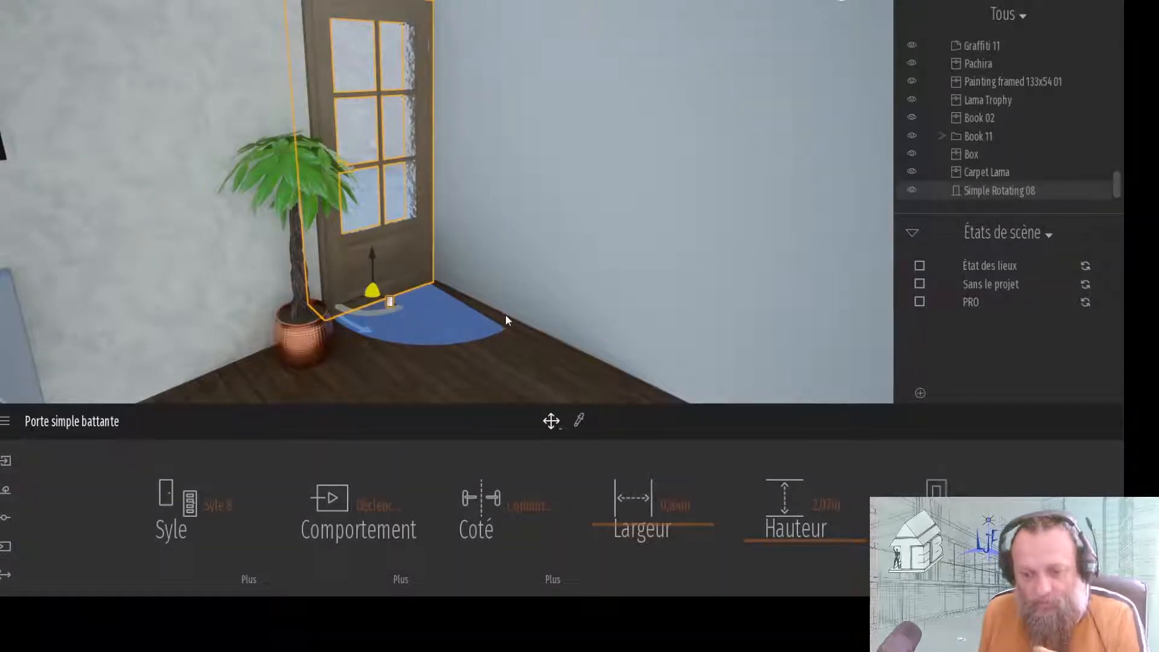
scroll(495, 350, "up", 3)
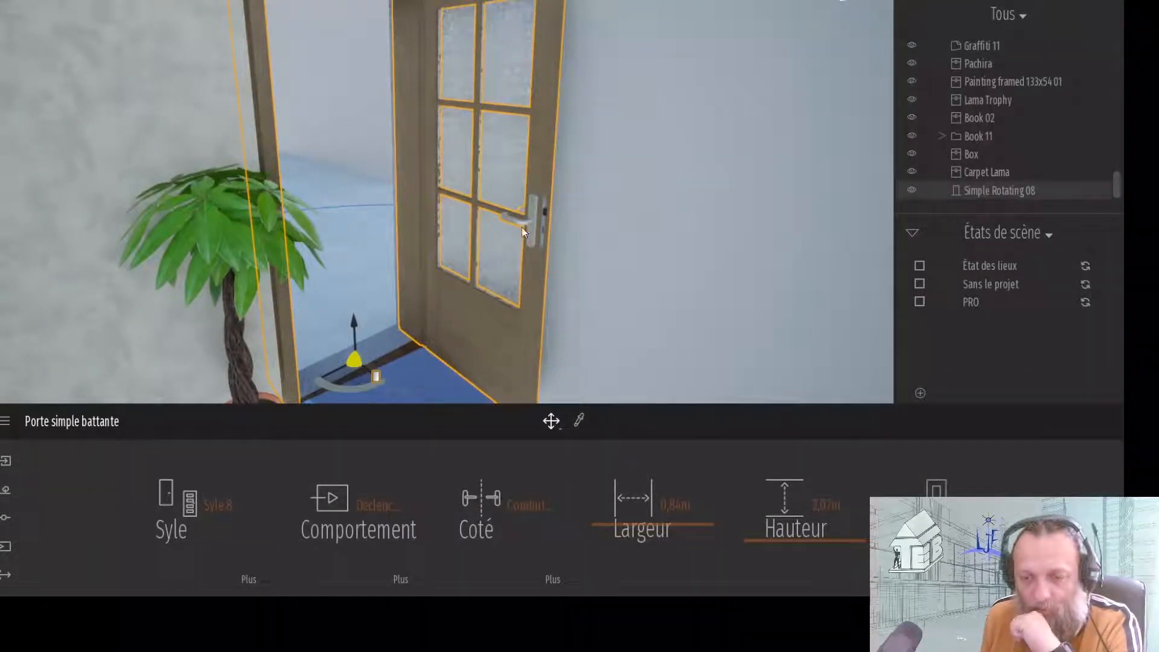
left_click(213, 507)
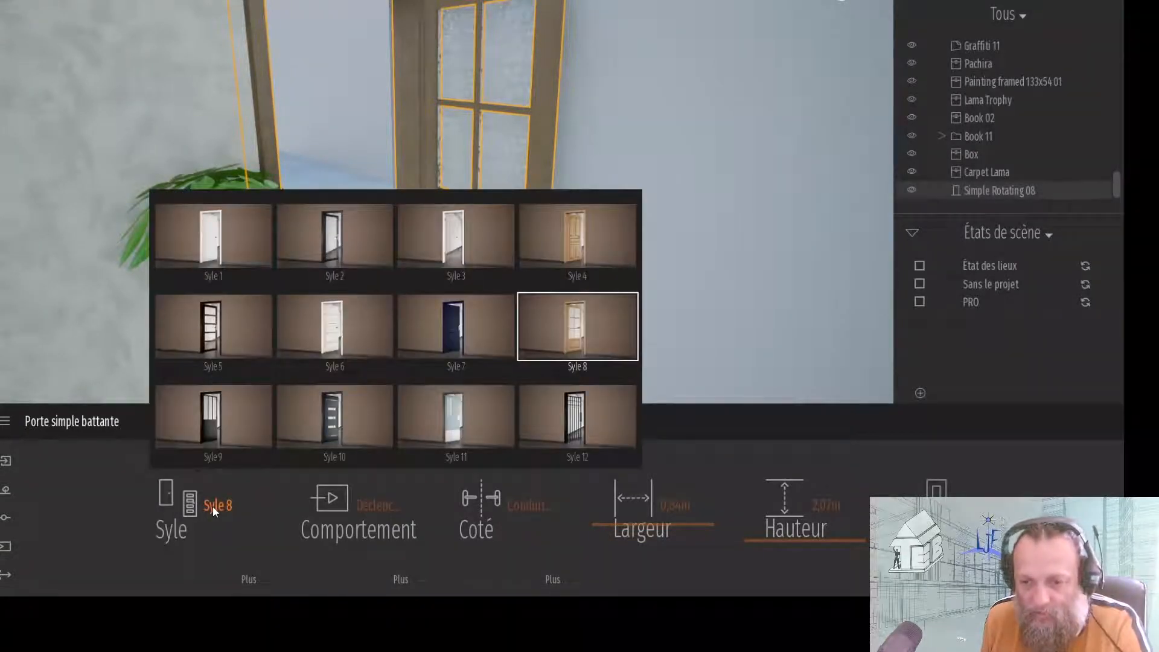
left_click(592, 329)
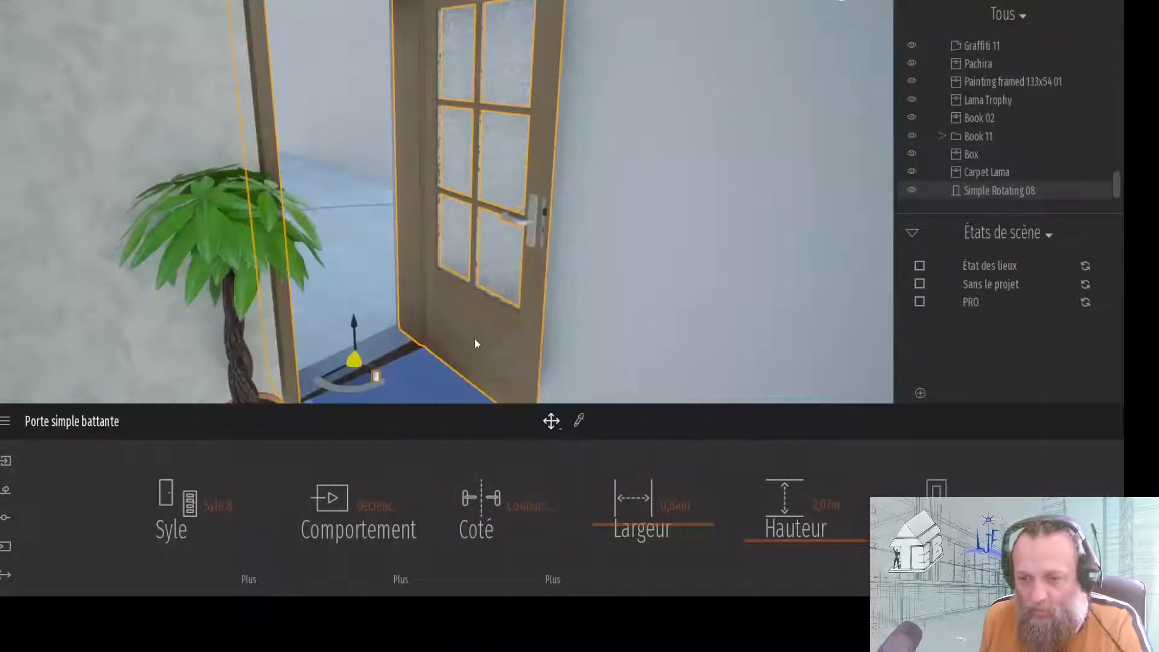
- Pick the MI_PlainWood01 material of the swing door and darken its colour to a medium brown
left_click(580, 422)
left_click(517, 320)
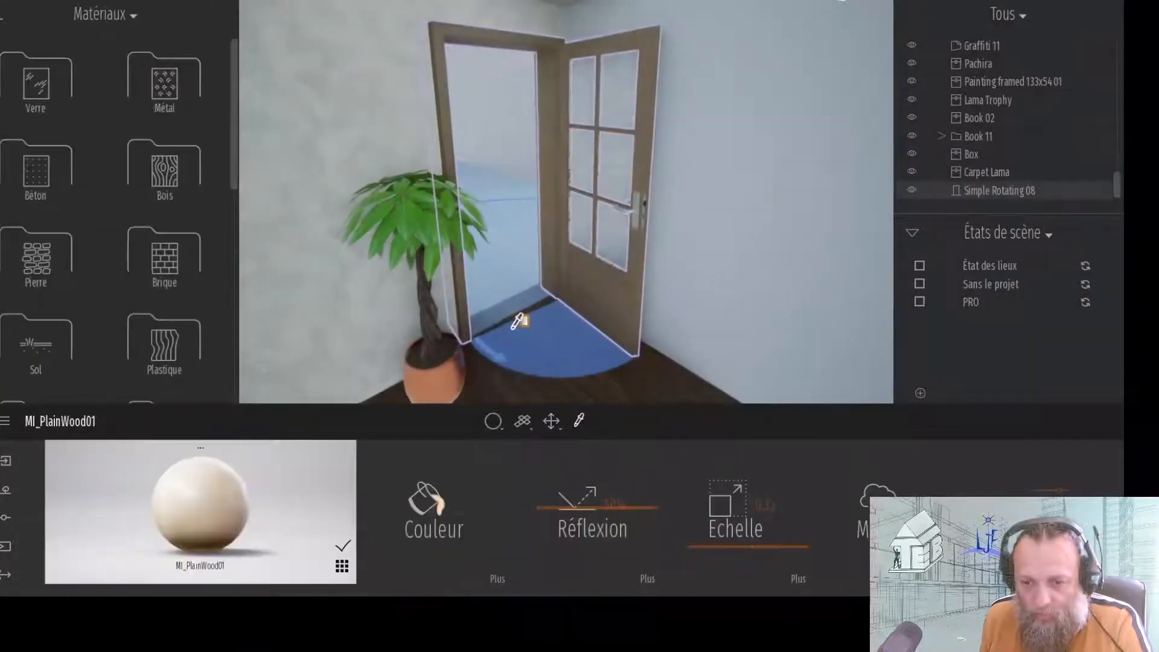
left_click(449, 511)
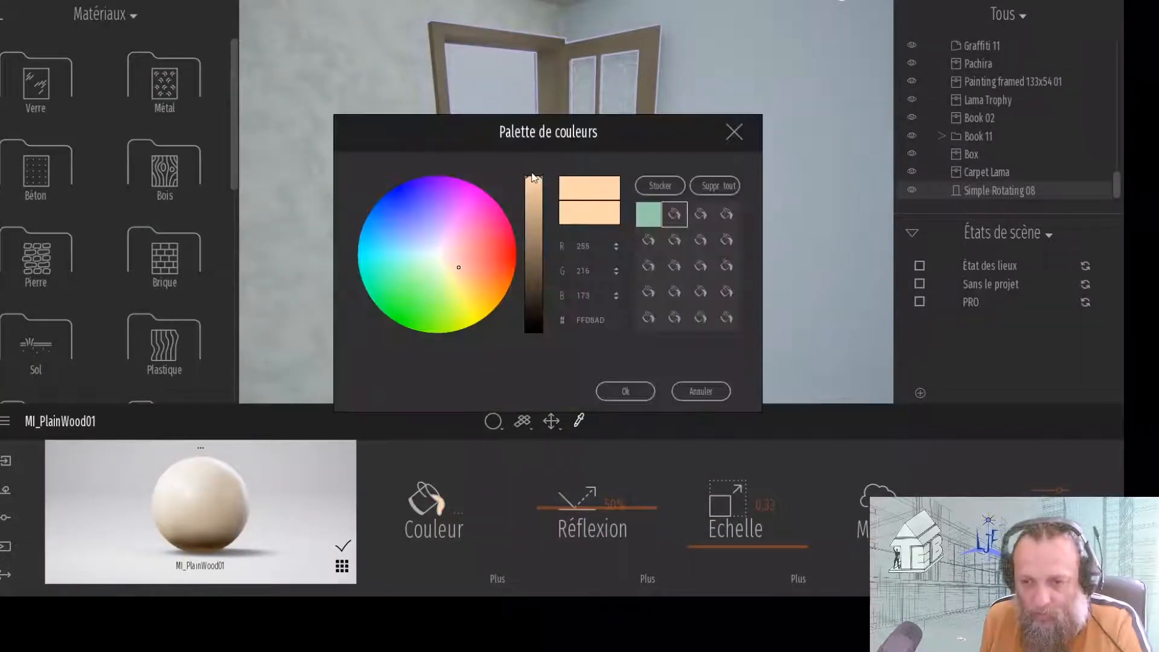
left_click_drag(542, 179, 544, 224)
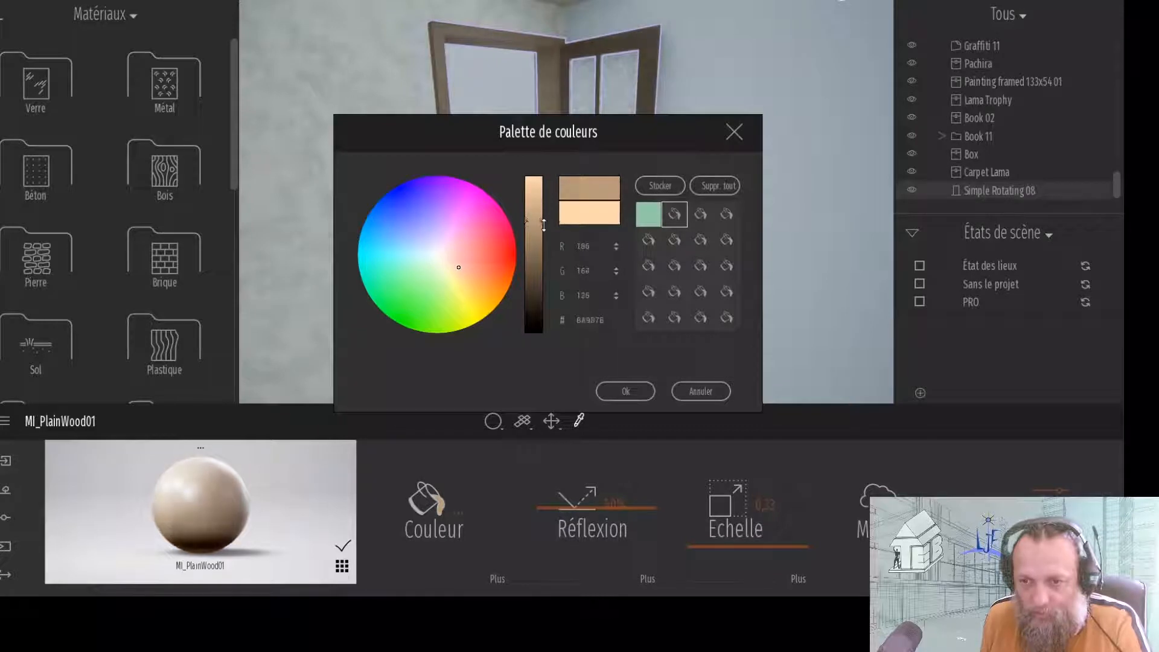
left_click(628, 392)
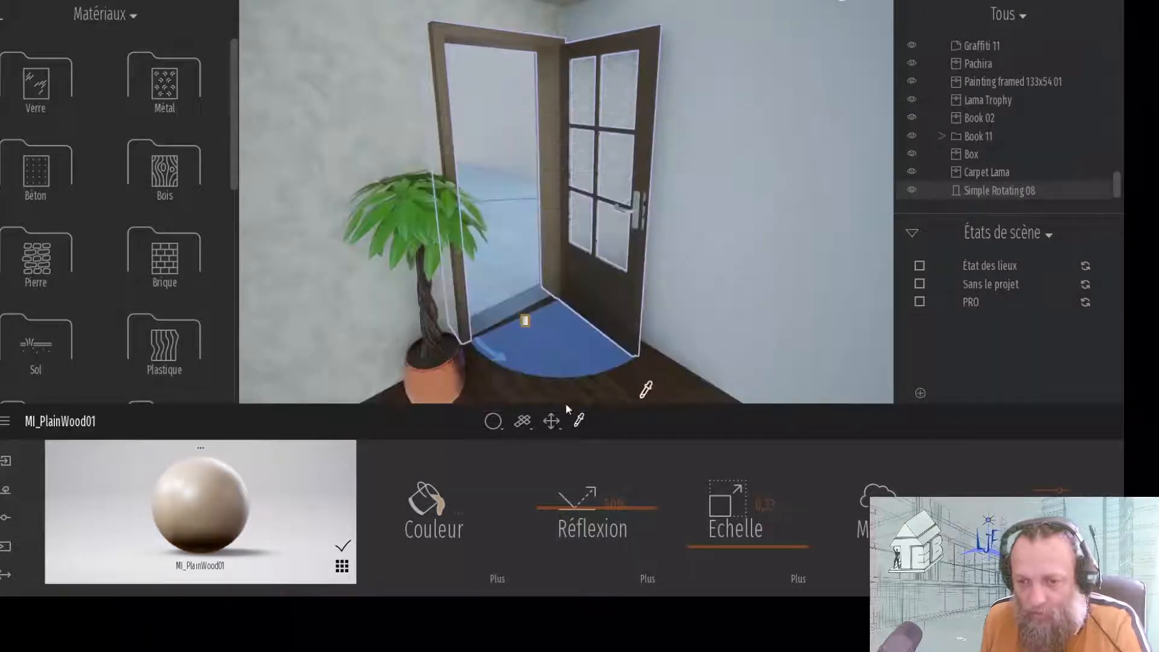
- Sample the Béton - Lissé material from the partition wall and apply it to the wall's exposed brick end
scroll(543, 379, "down", 4)
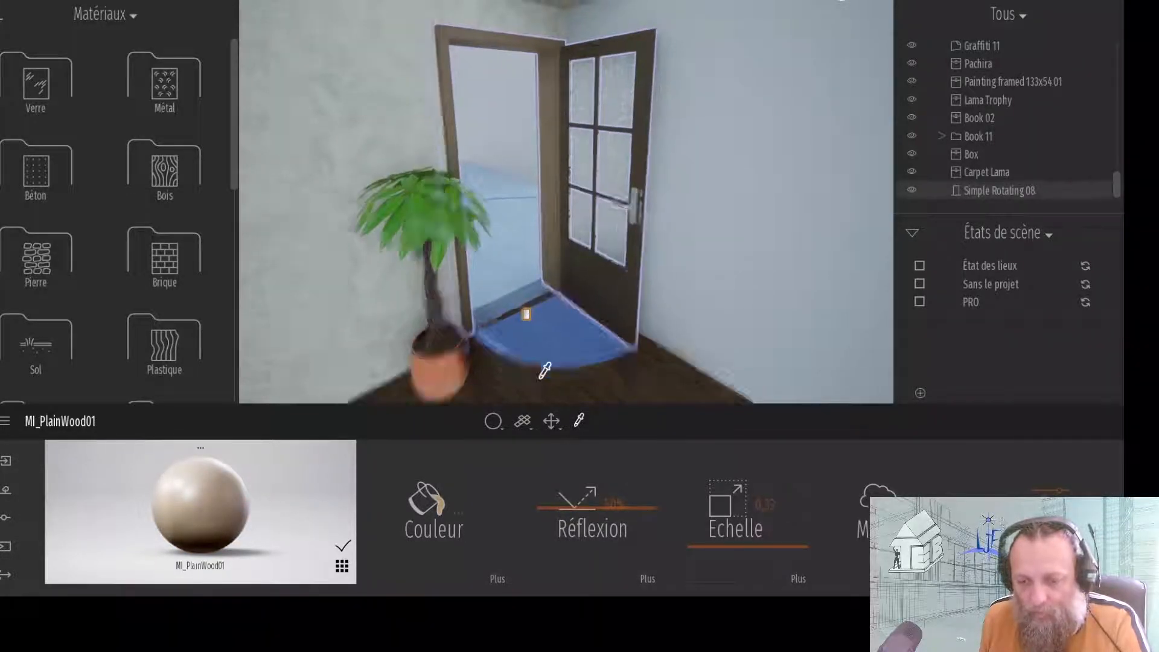
right_click_drag(574, 324, 622, 320)
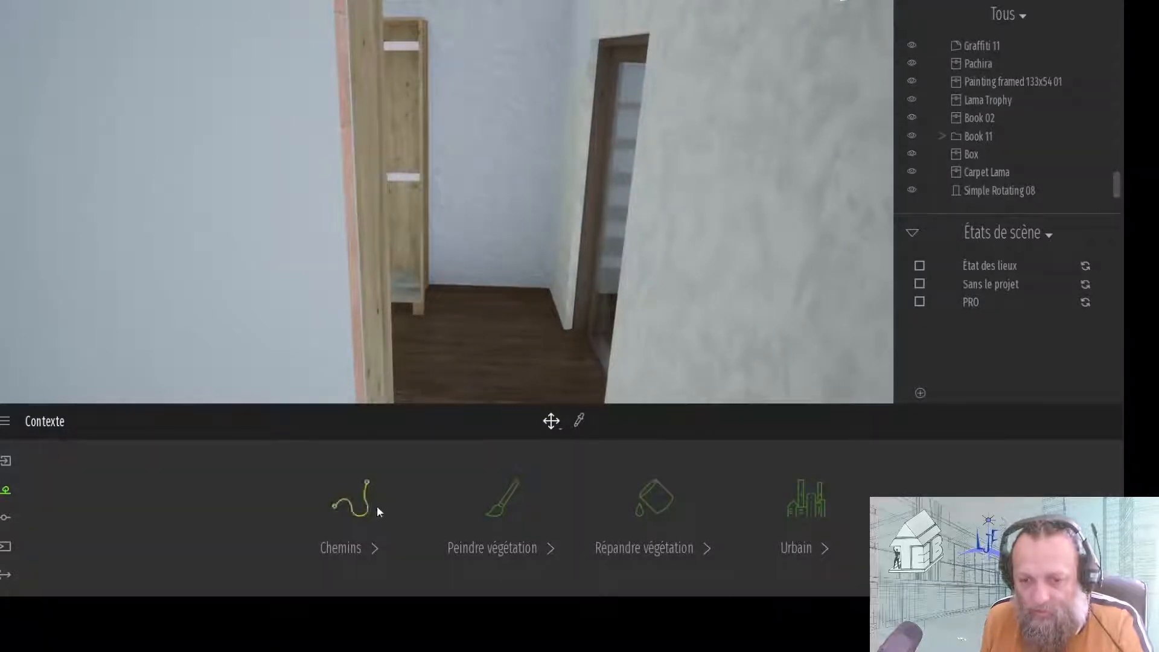
left_click(224, 306)
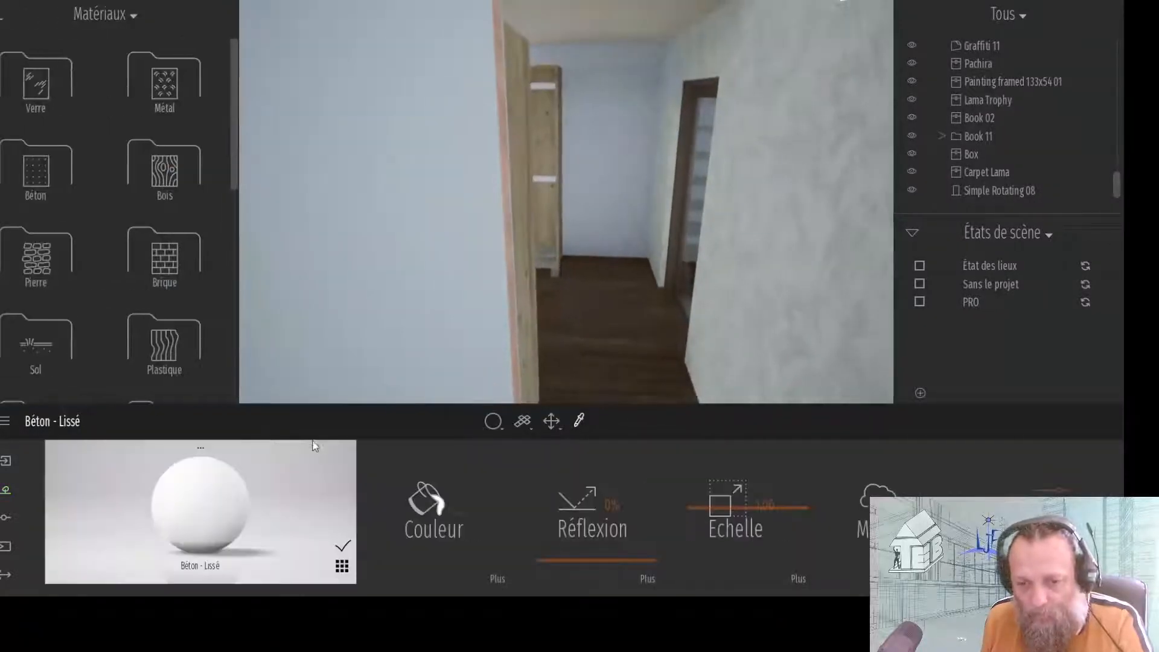
right_click_drag(650, 258, 610, 277)
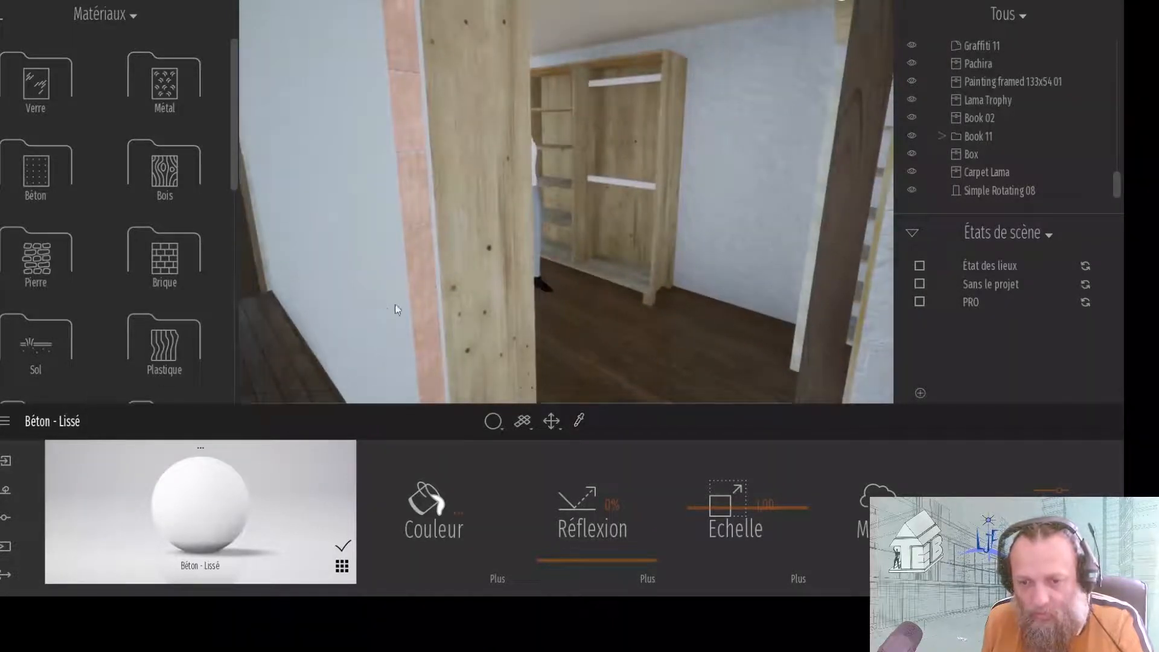
left_click(422, 296)
- Hide the standing woman figure Femme à l'arrêt 24 in the dressing room
right_click_drag(553, 227, 731, 220)
scroll(588, 153, "down", 5)
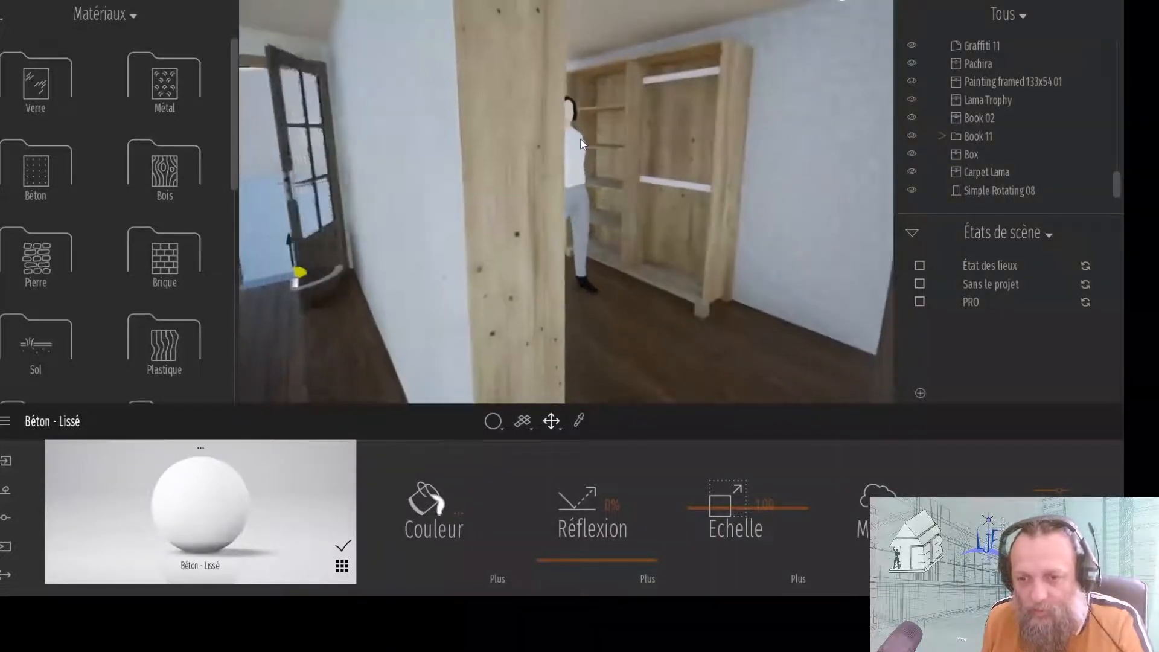
left_click(579, 154)
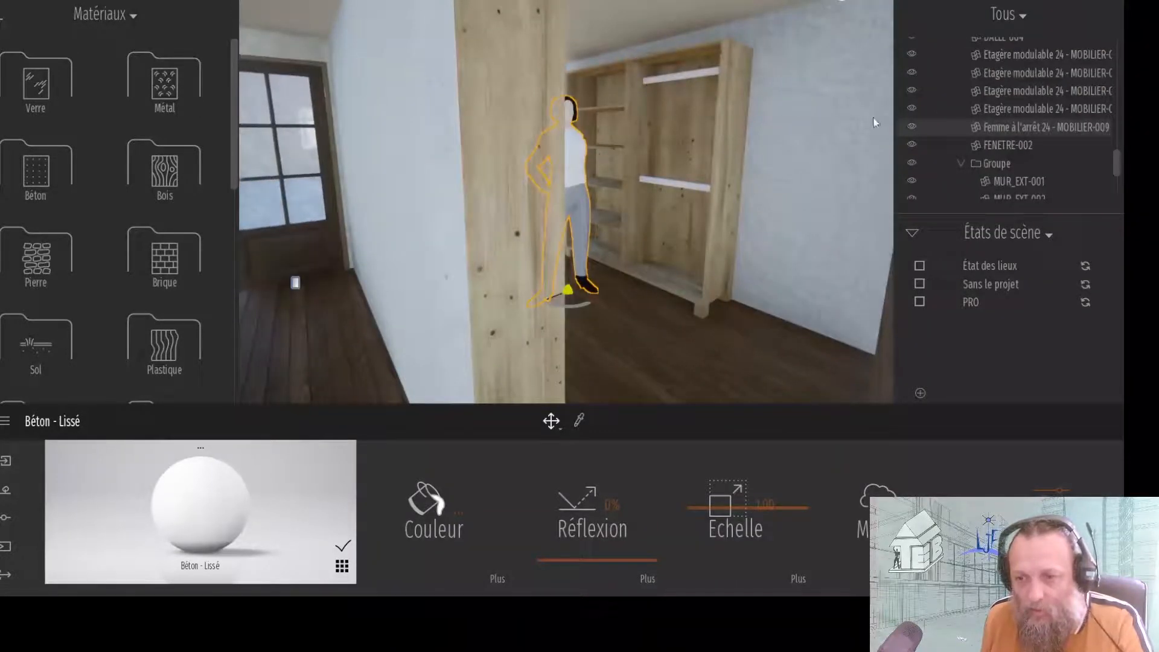
left_click(912, 128)
- Apply the Mirror material from the glass materials to the glazed panel of the dressing room's door
scroll(751, 191, "up", 5)
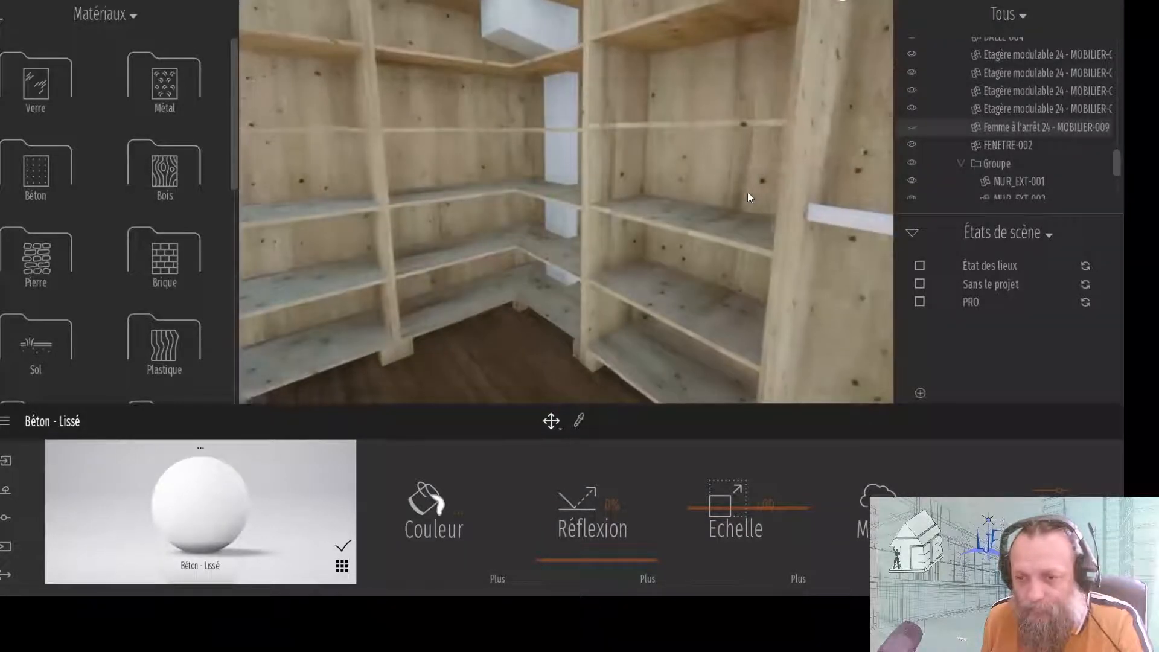
right_click_drag(750, 197, 583, 196)
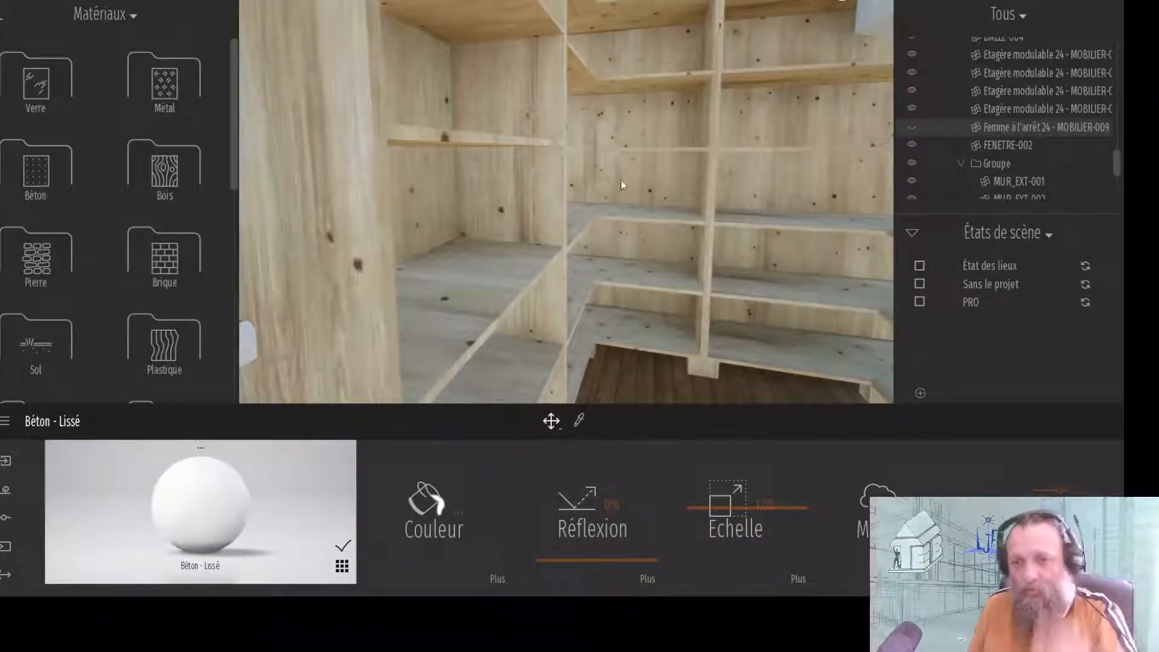
right_click_drag(567, 202, 682, 201)
right_click_drag(682, 201, 671, 198)
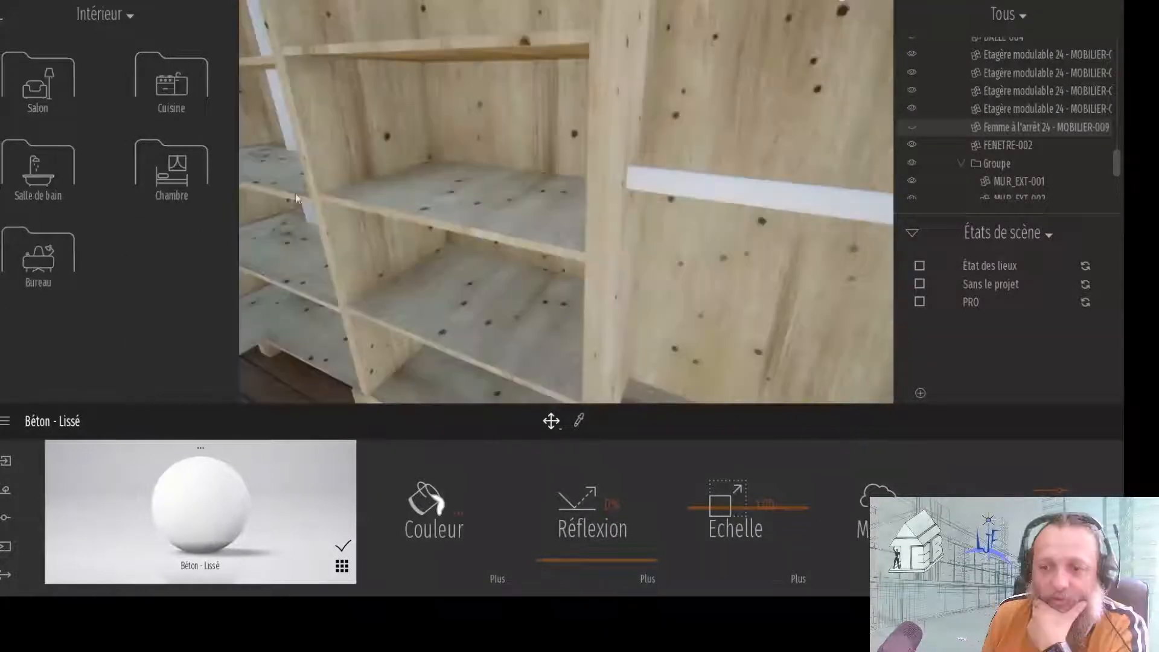
right_click_drag(257, 202, 551, 143)
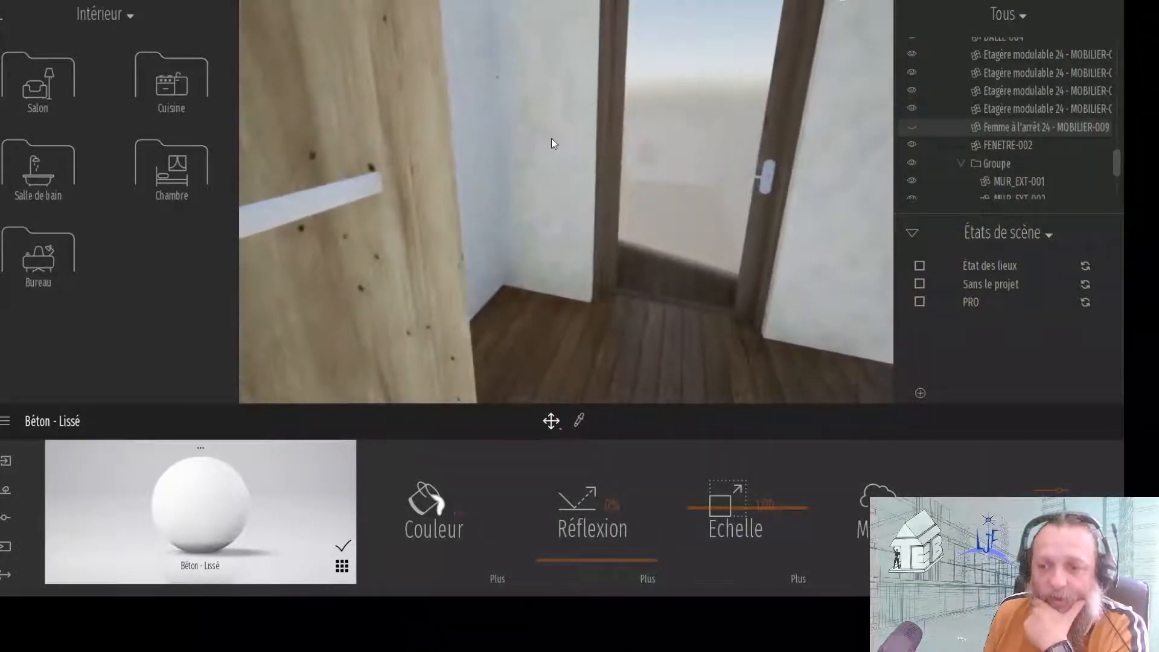
left_click(2, 24)
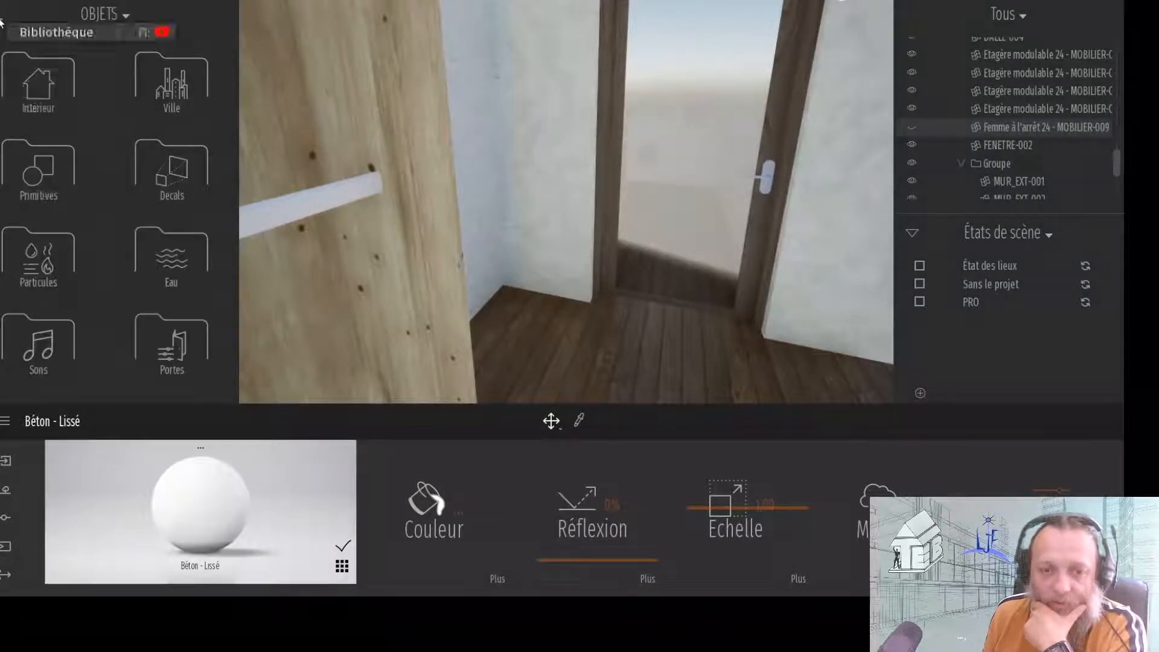
left_click(2, 15)
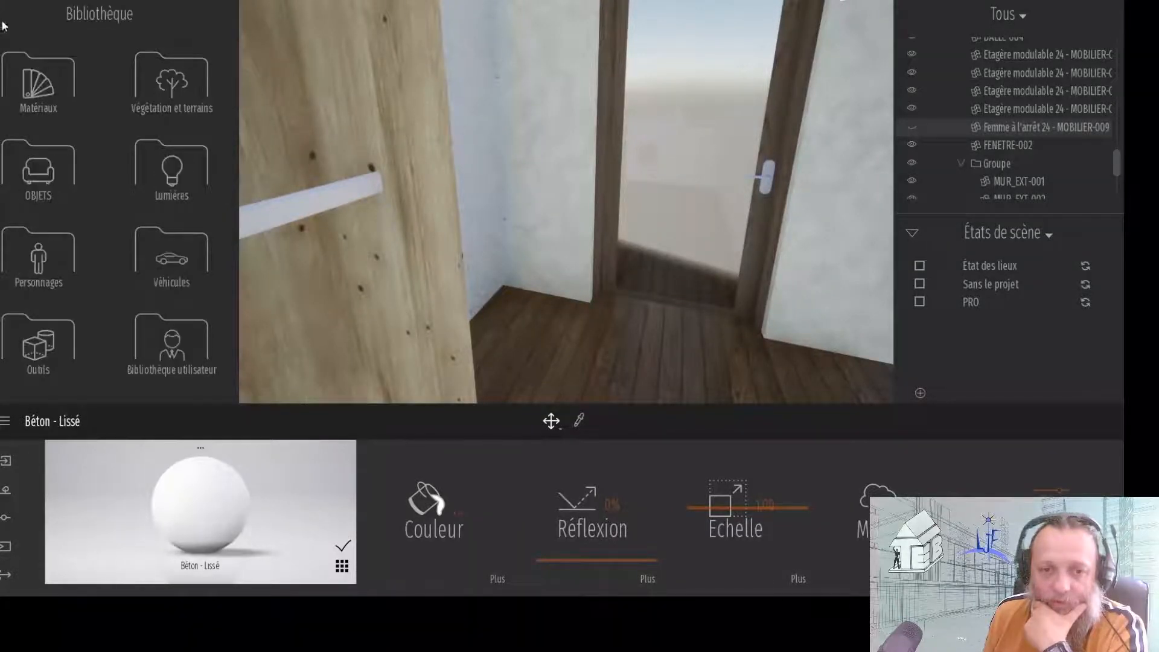
left_click(37, 84)
left_click(37, 86)
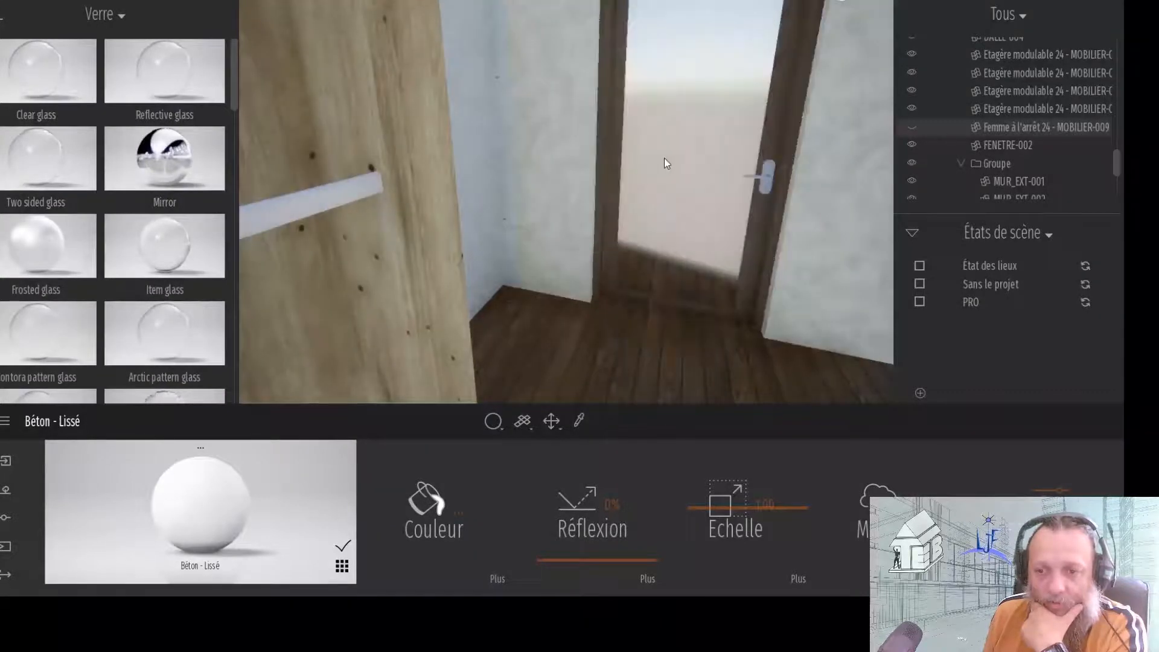
left_click(664, 157)
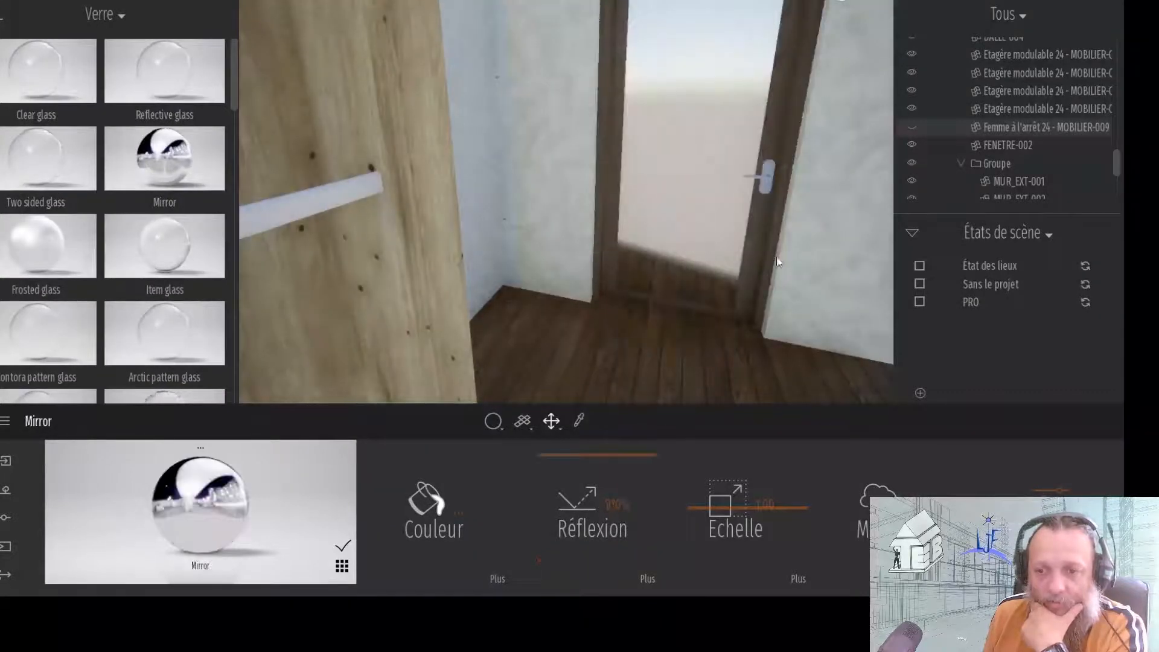
- Add the posed character Mathis to the dressing room and move him onto the open floor between the shelves
right_click_drag(664, 158, 365, 166)
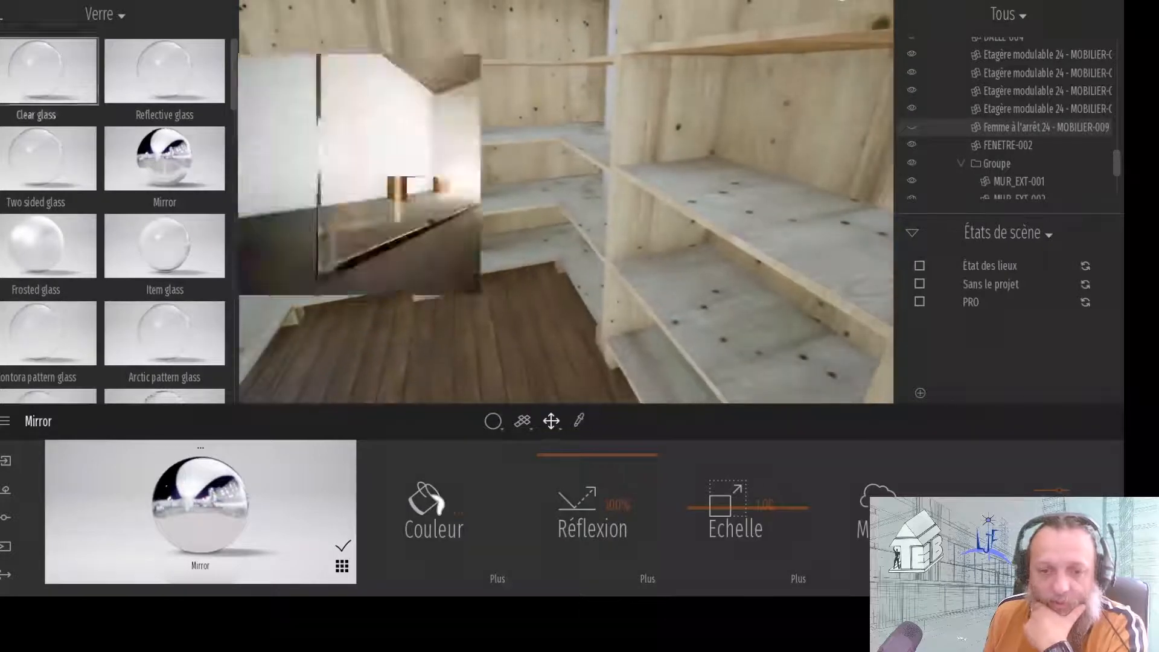
left_click(5, 18)
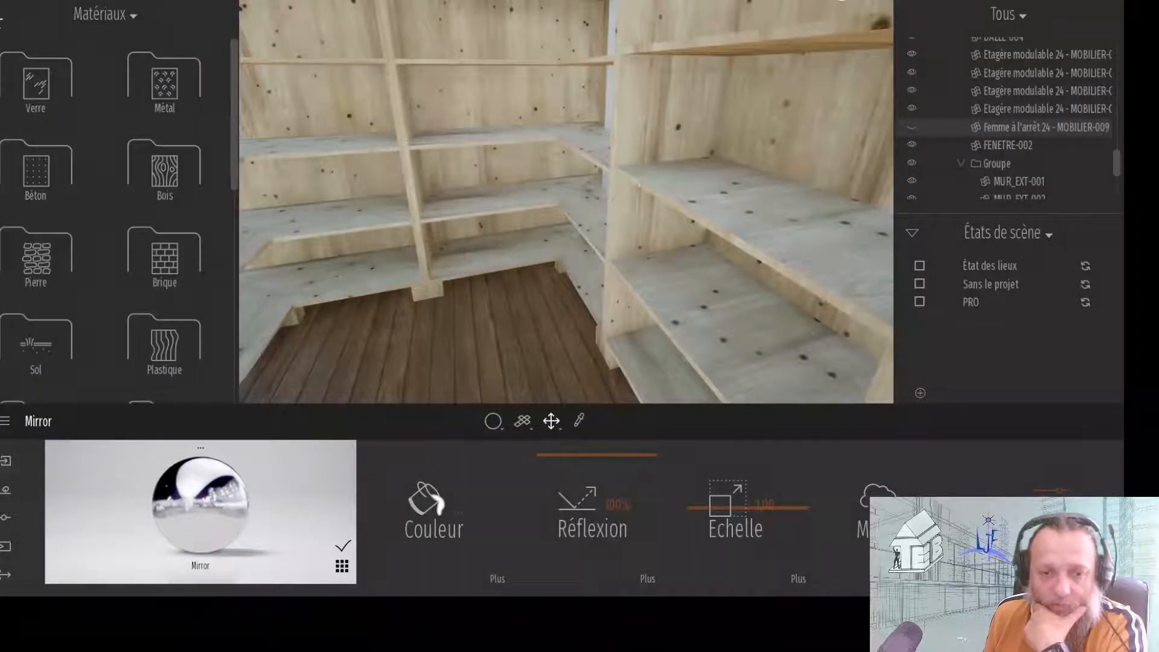
left_click(4, 18)
left_click(36, 247)
left_click(37, 160)
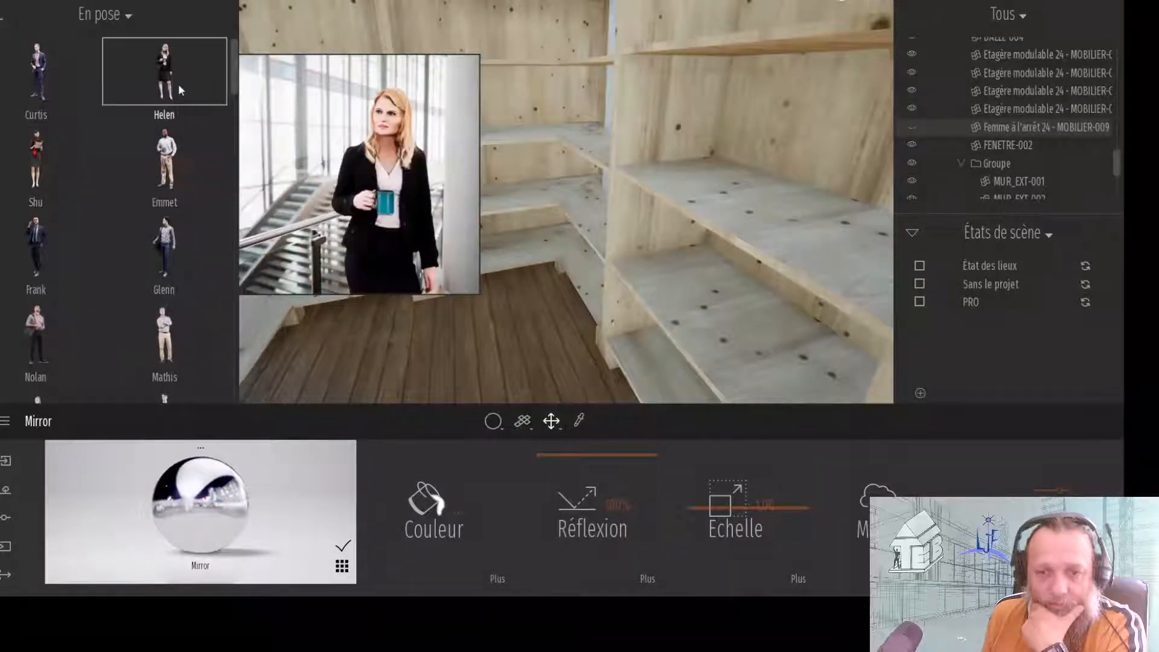
left_click_drag(164, 335, 289, 307)
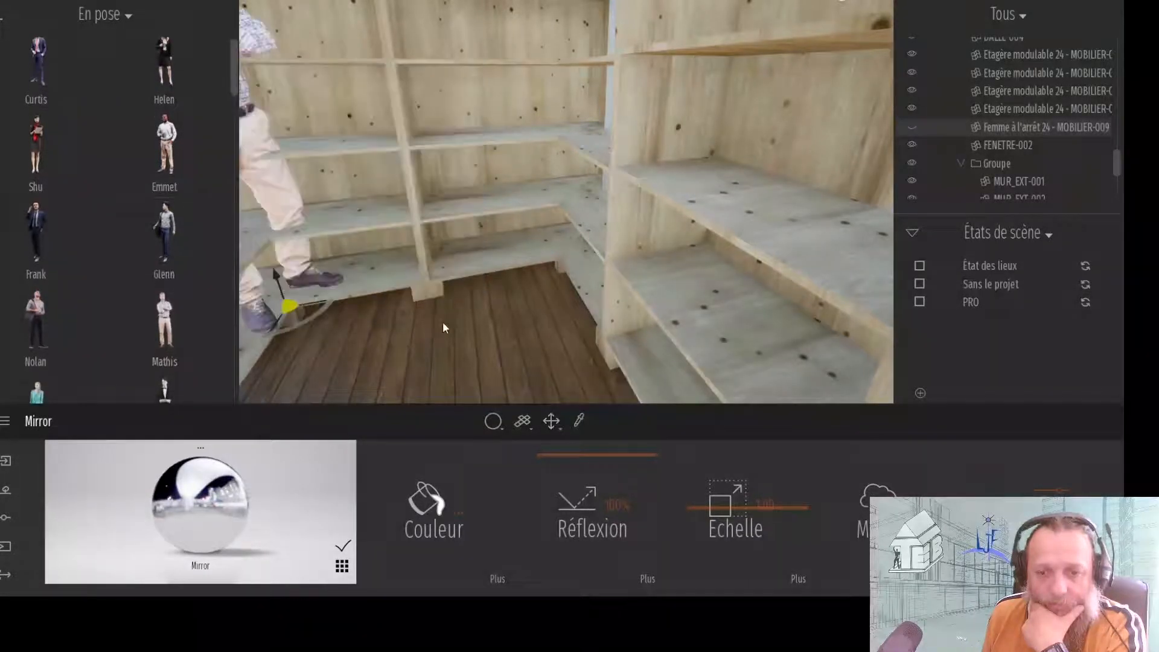
left_click_drag(443, 327, 474, 387)
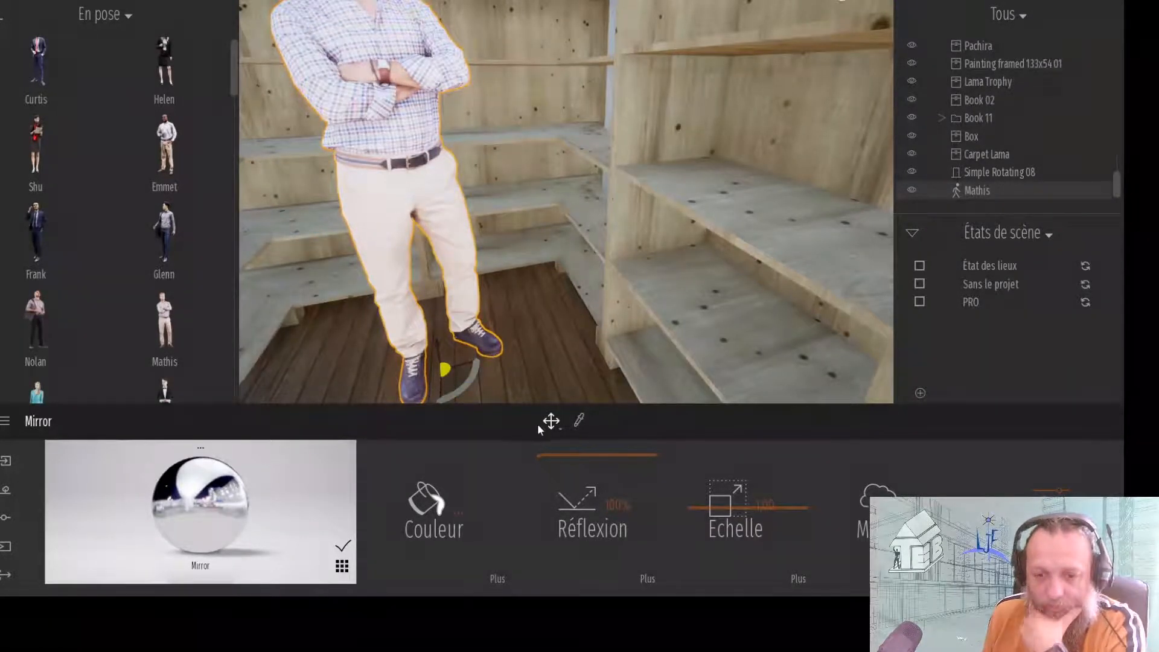
left_click(456, 462)
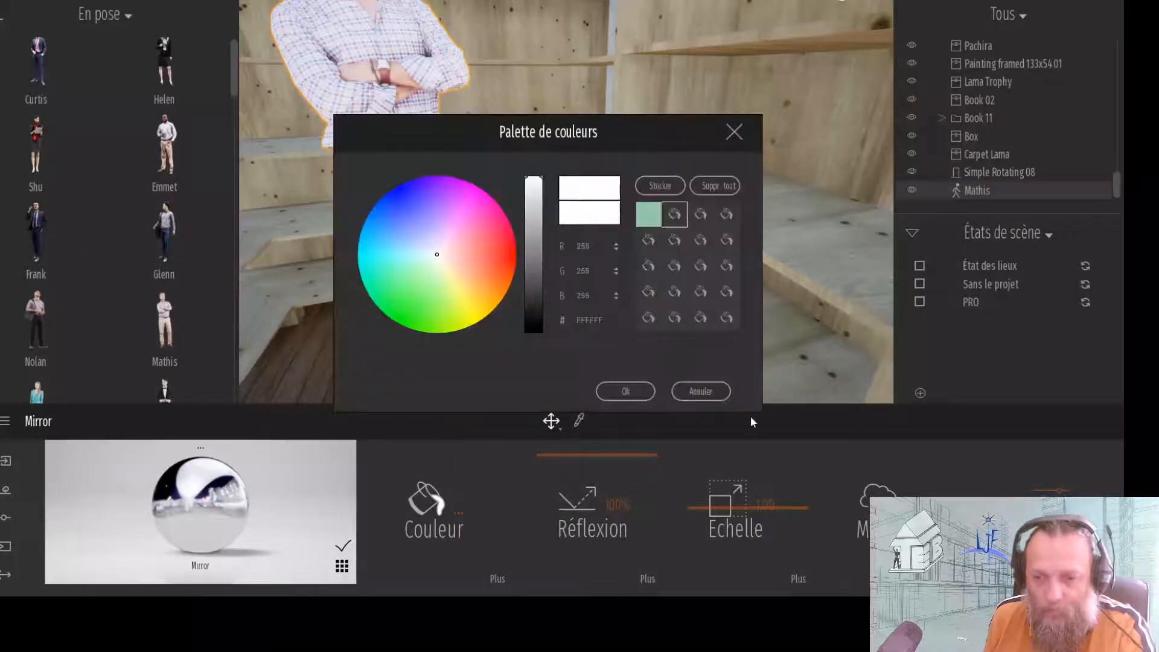
left_click(710, 393)
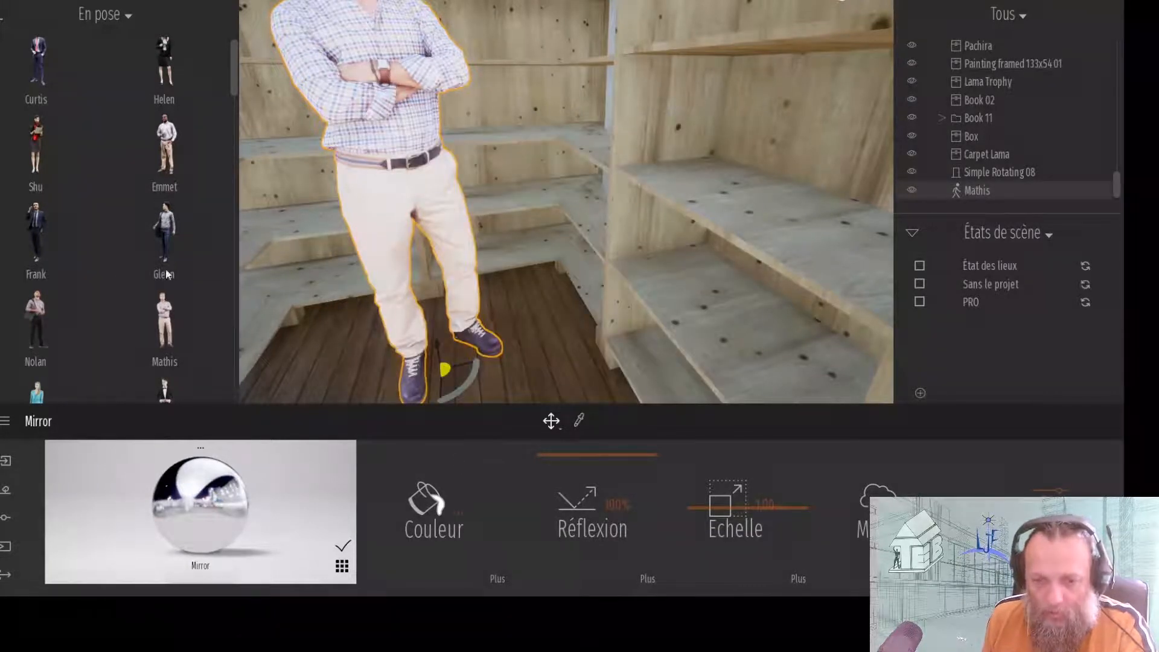
- Move the posed character Mathis from between the shelves to the open floor near the dressing room's entrance
mouse_move(169, 320)
right_click_drag(544, 229, 653, 229)
right_click_drag(473, 267, 532, 266)
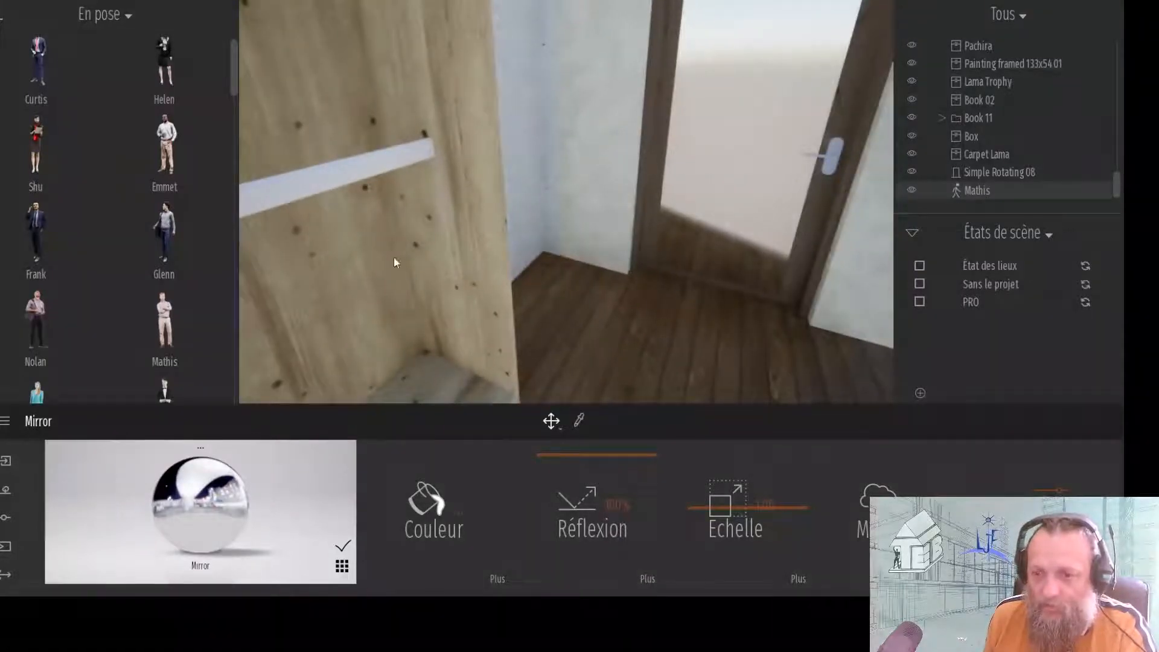
right_click_drag(695, 290, 710, 294)
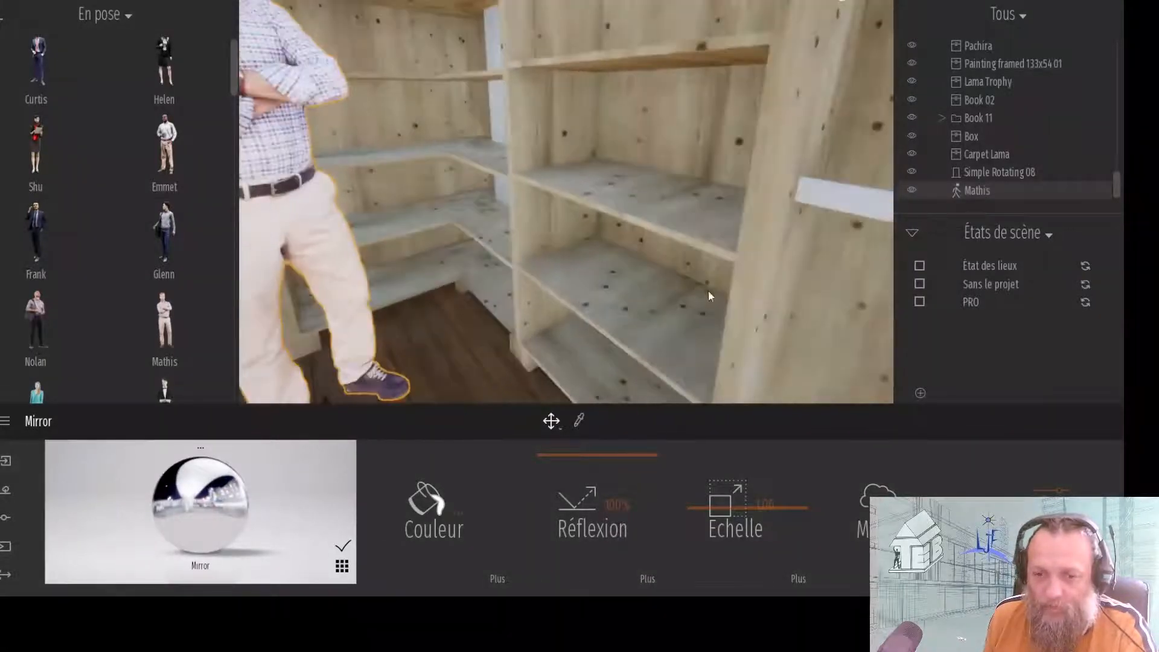
scroll(709, 291, "down", 5)
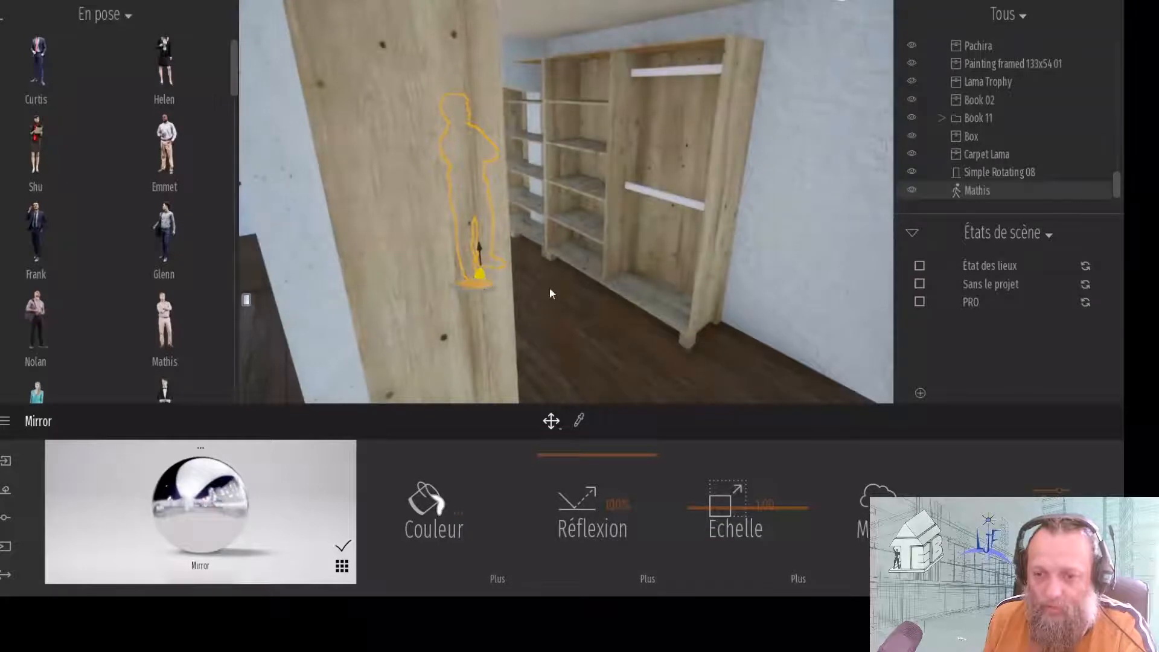
left_click_drag(472, 289, 660, 338)
right_click_drag(660, 338, 553, 332)
middle_click_drag(544, 151, 613, 120, "shift")
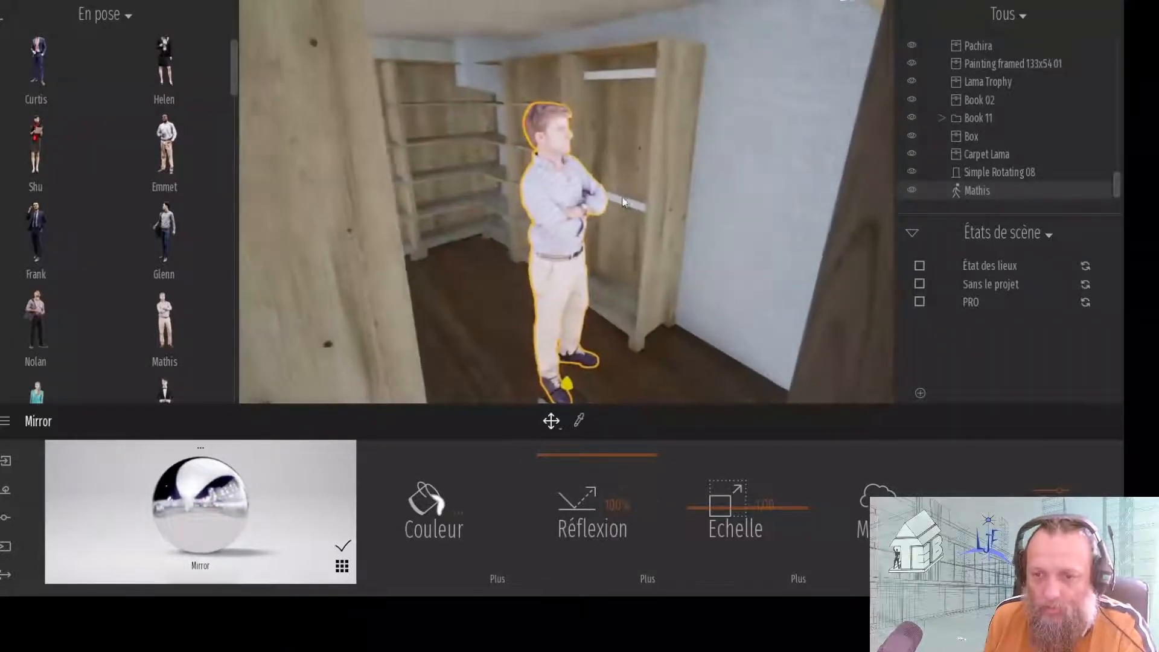
scroll(614, 119, "up", 5)
scroll(614, 120, "down", 5)
- Add the animated human Alex to the dressing room beside Mathis and delete Mathis
right_click_drag(600, 174, 701, 192)
left_click(1, 24)
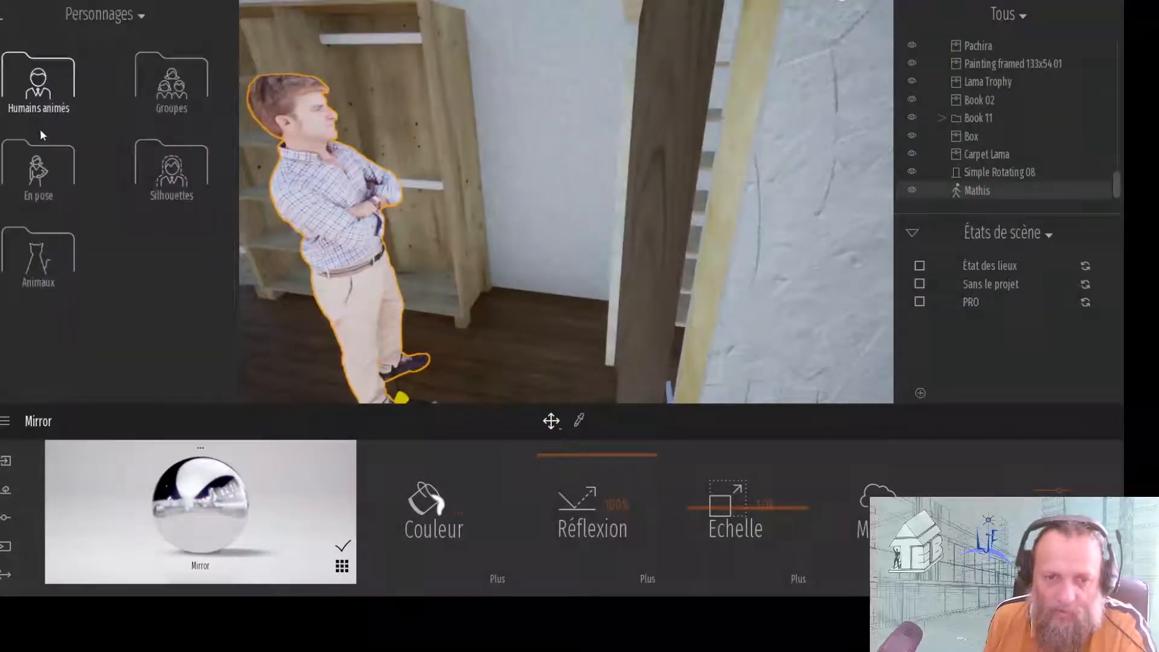
left_click(40, 91)
mouse_move(63, 161)
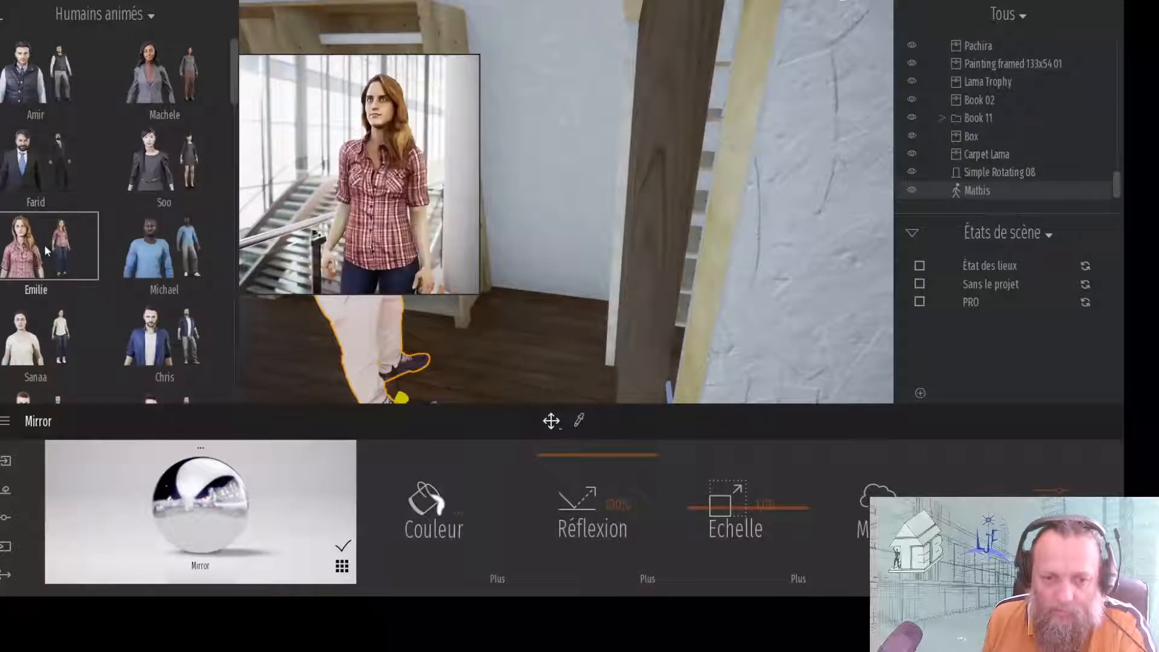
scroll(44, 245, "down", 4)
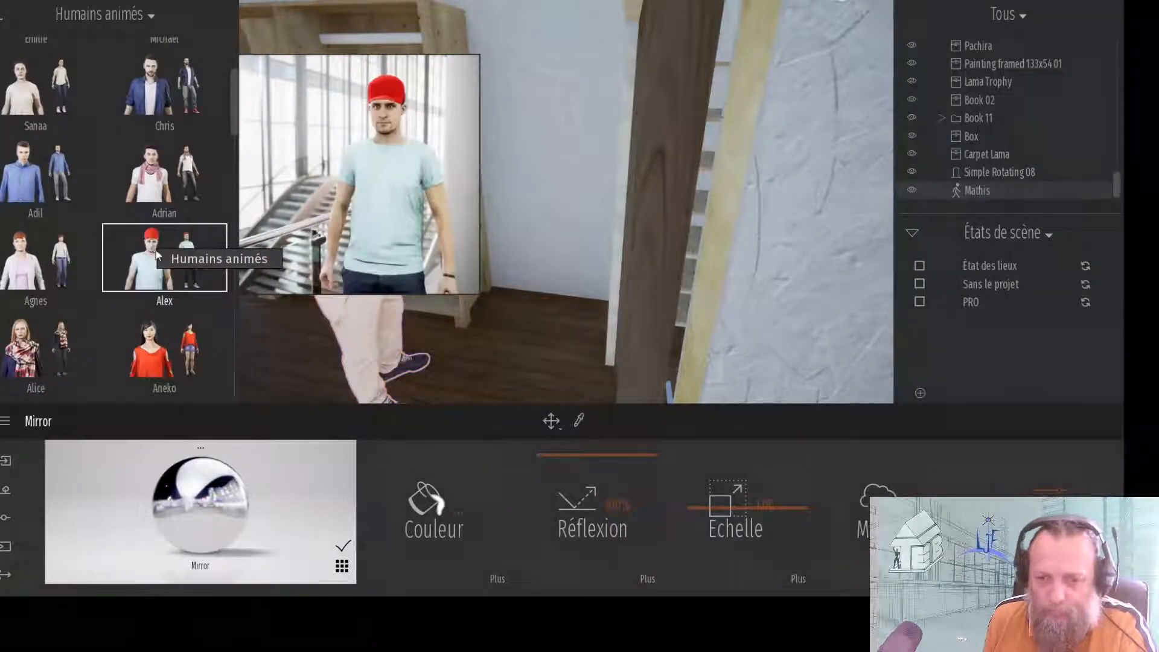
left_click_drag(157, 255, 454, 380)
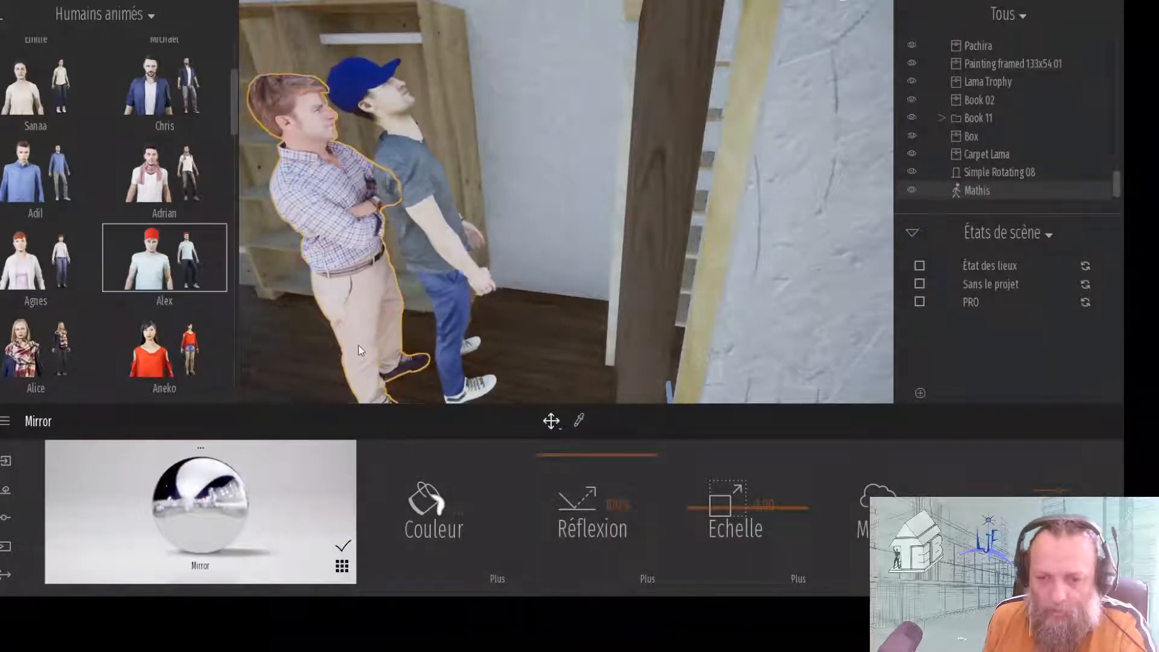
key("Delete")
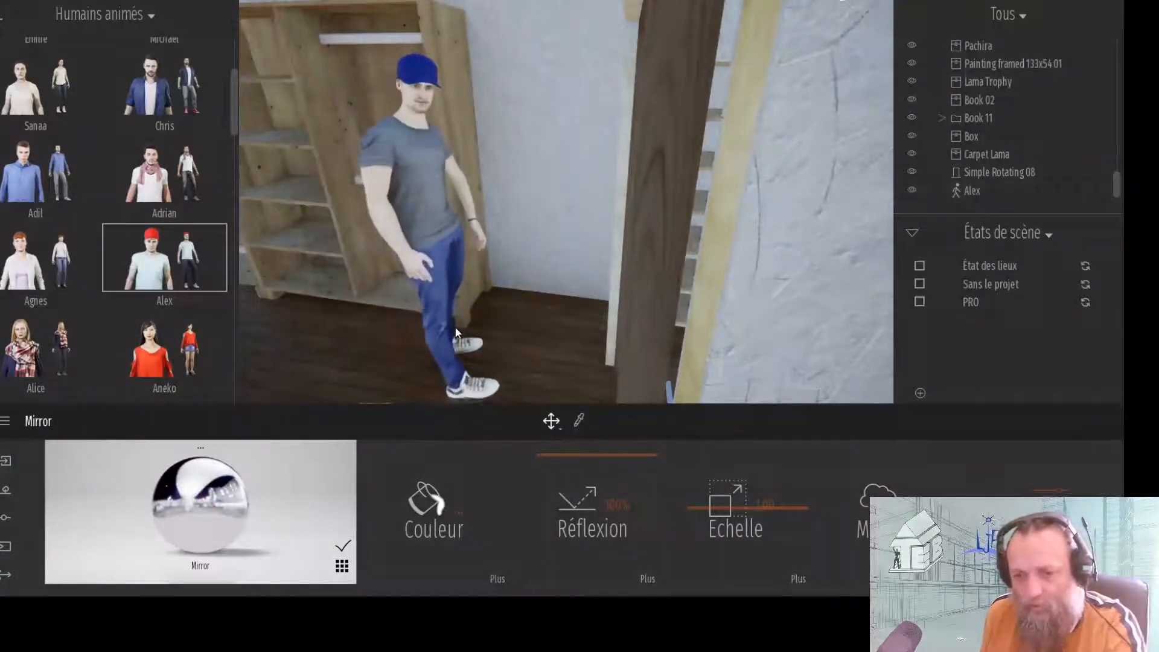
- Position Alex on the floor in front of the mirrored door and set his animation to Attente 01
left_click(456, 329)
right_click_drag(352, 343, 212, 317)
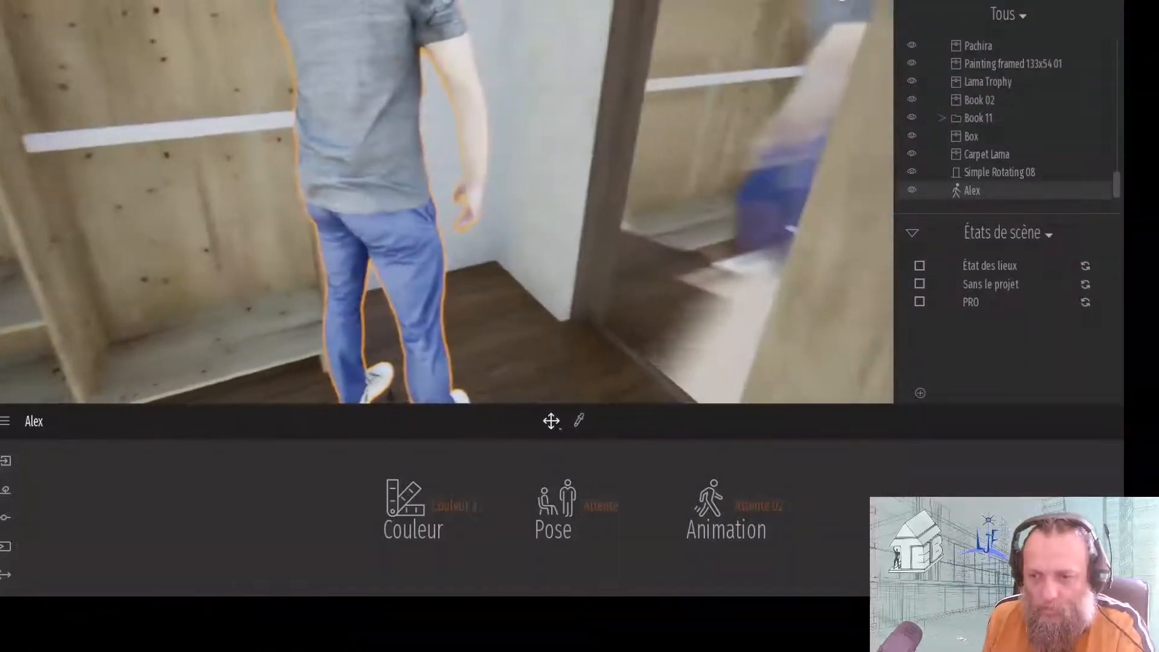
right_click_drag(72, 312, 107, 313)
right_click_drag(327, 330, 172, 309)
scroll(397, 284, "down", 3)
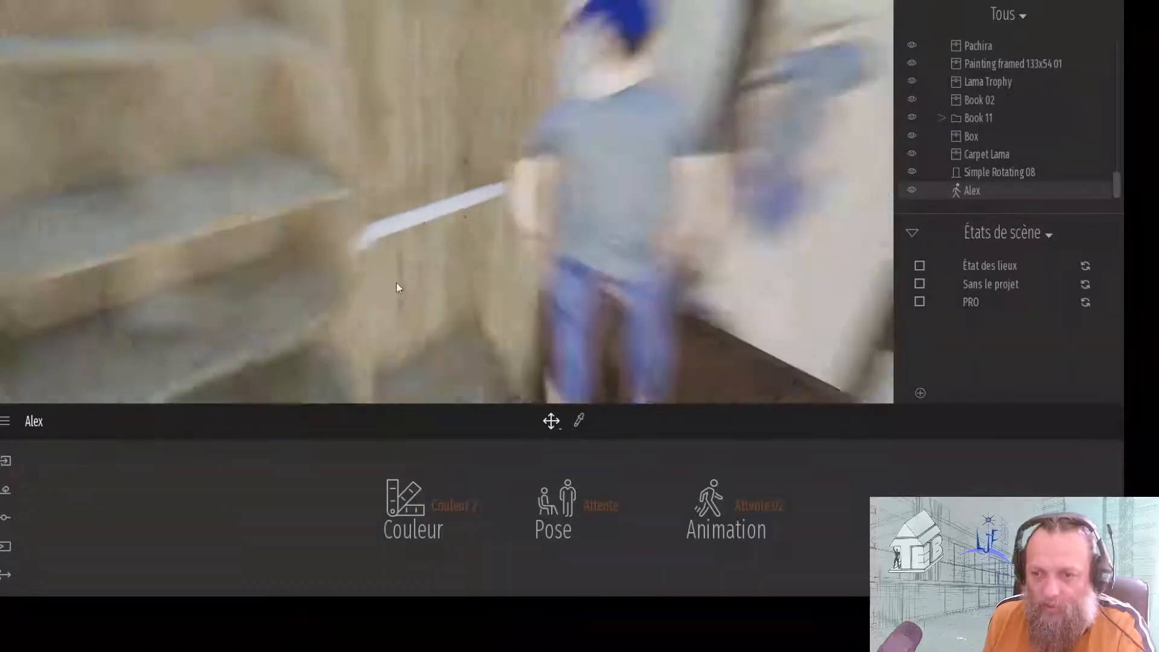
scroll(403, 284, "down", 4)
scroll(404, 284, "up", 4)
middle_click_drag(403, 284, 458, 274)
scroll(463, 275, "down", 5)
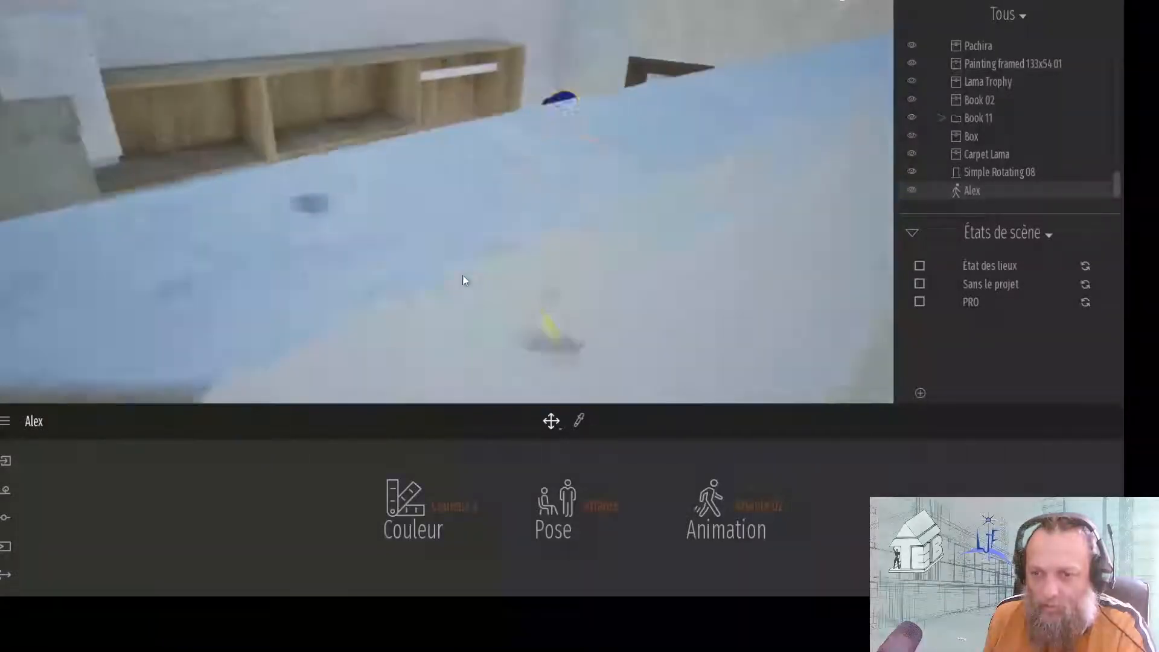
scroll(463, 276, "up", 6)
right_click_drag(470, 276, 548, 353)
scroll(467, 276, "down", 3)
scroll(554, 294, "up", 3)
left_click_drag(551, 359, 499, 387)
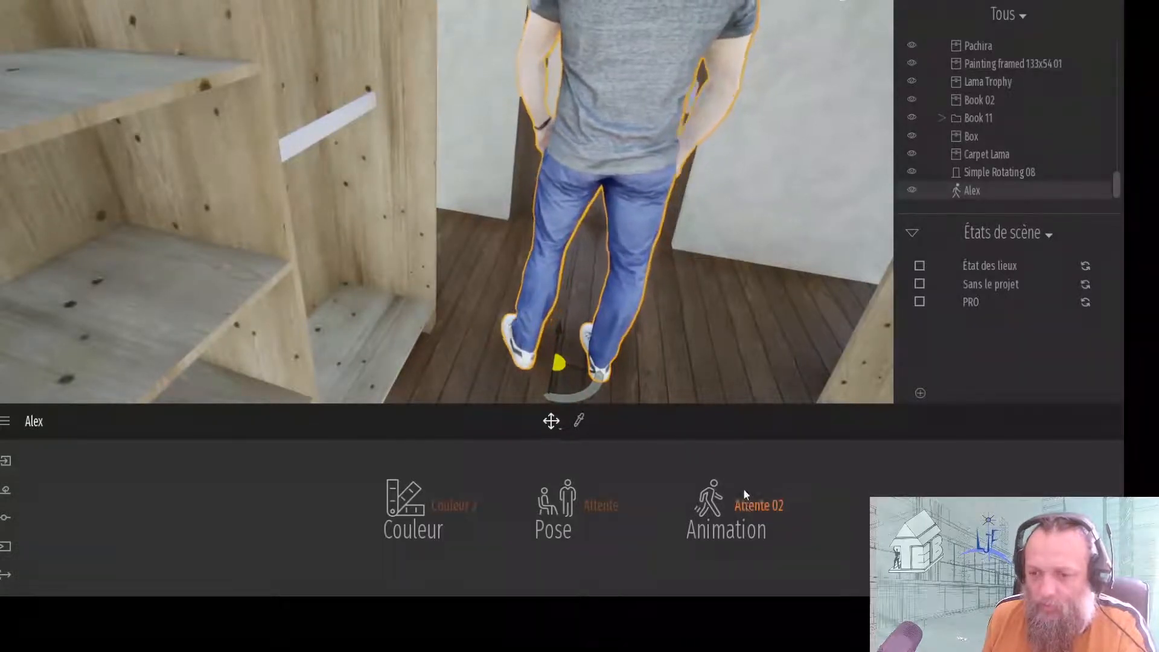
left_click(748, 504)
left_click(716, 376)
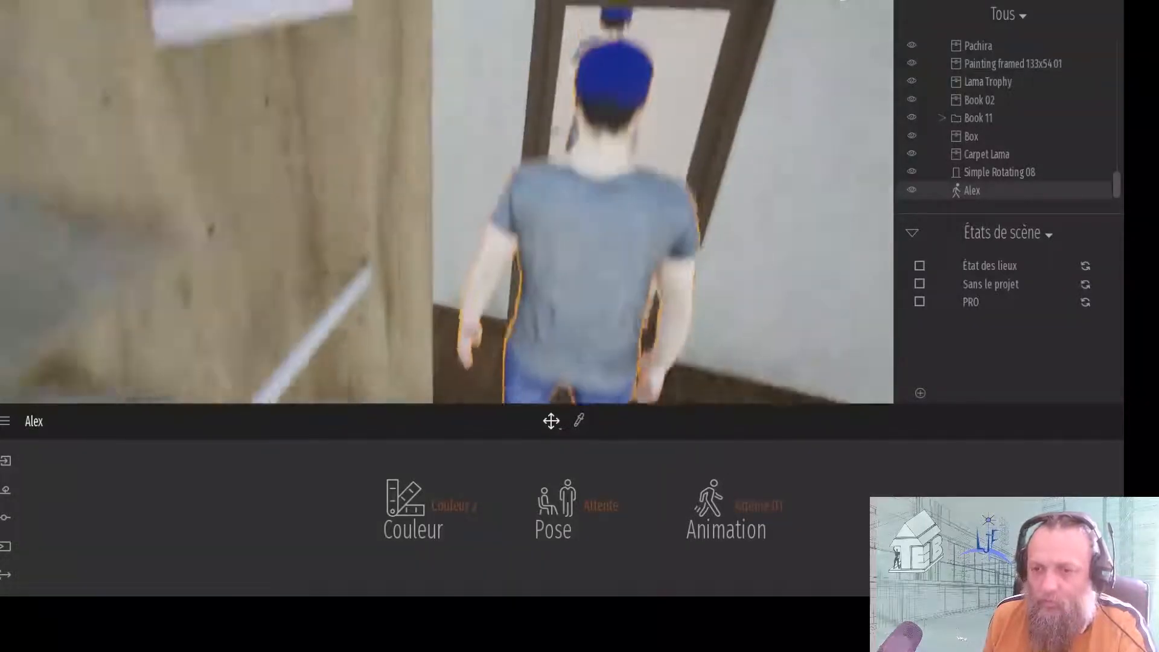
- Sample the Mirror material from the door panel and examine its reflection and parameter settings
left_click(675, 39)
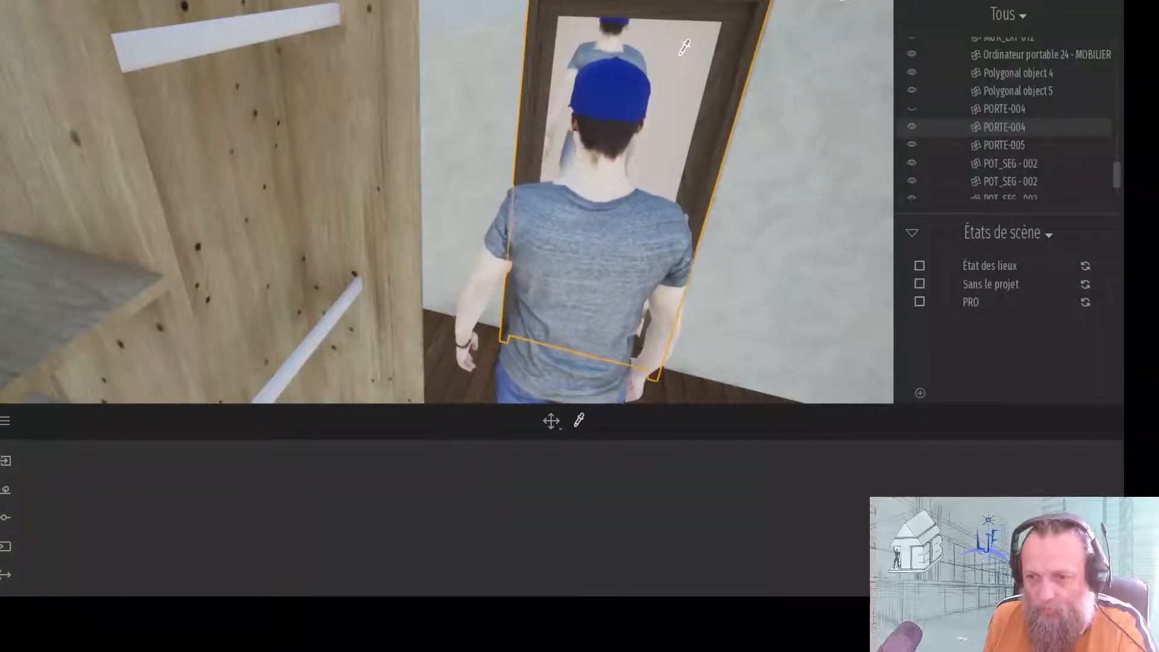
left_click(579, 423)
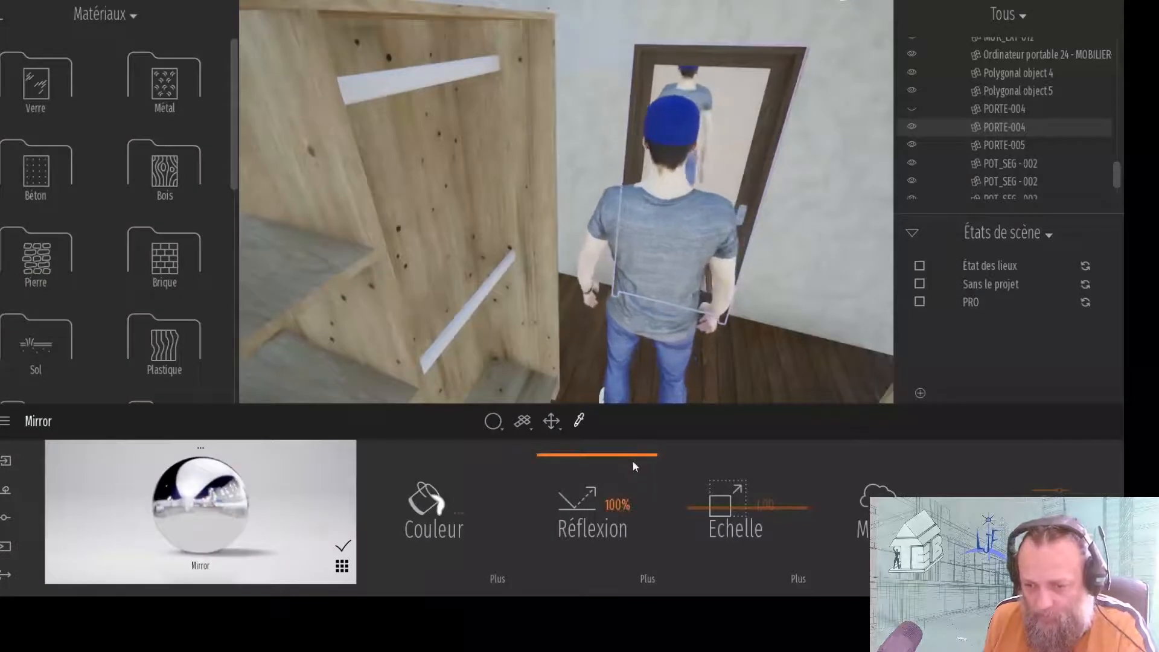
left_click(647, 578)
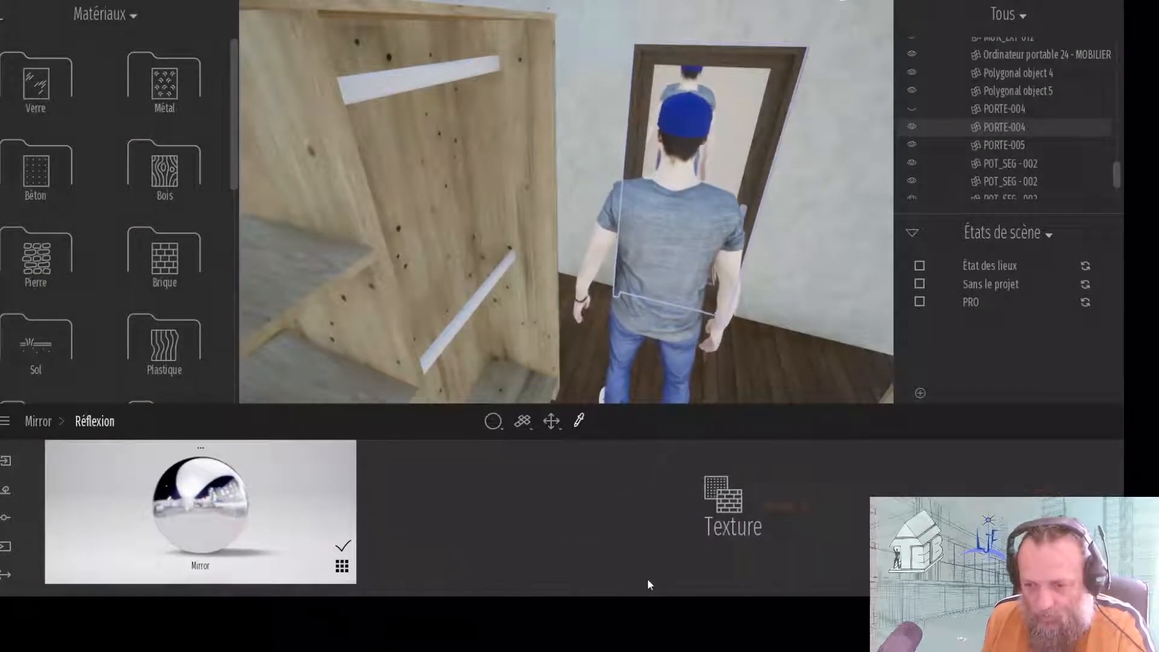
left_click(38, 422)
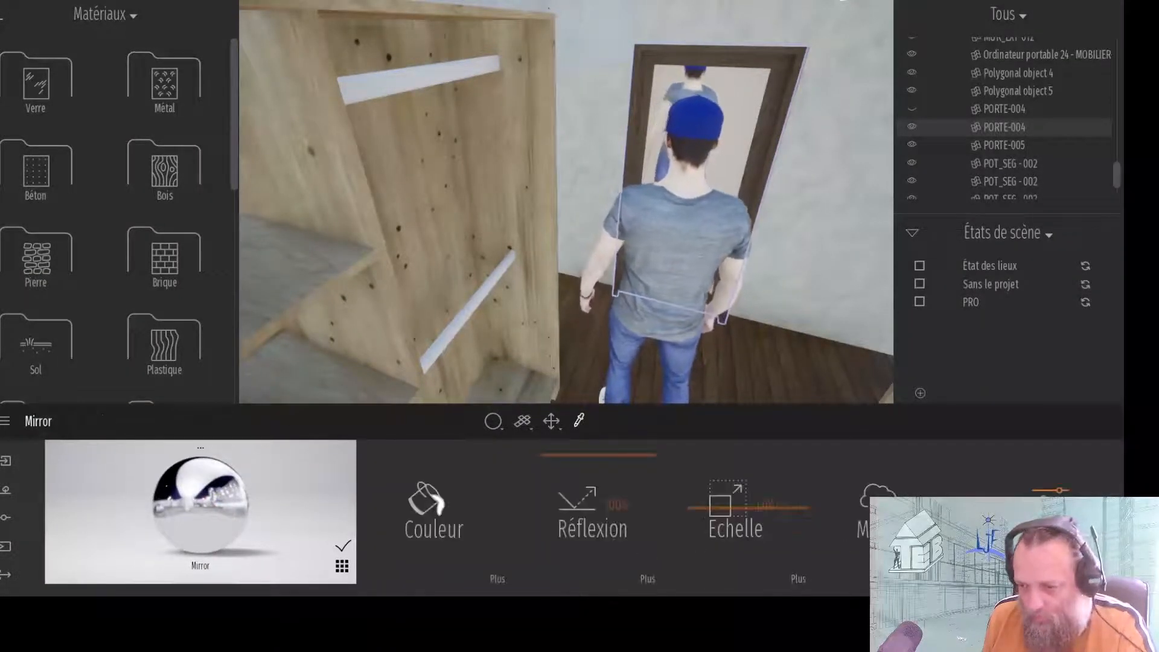
left_click(852, 531)
- Look through the library's glass materials for other mirror-like options
left_click(24, 80)
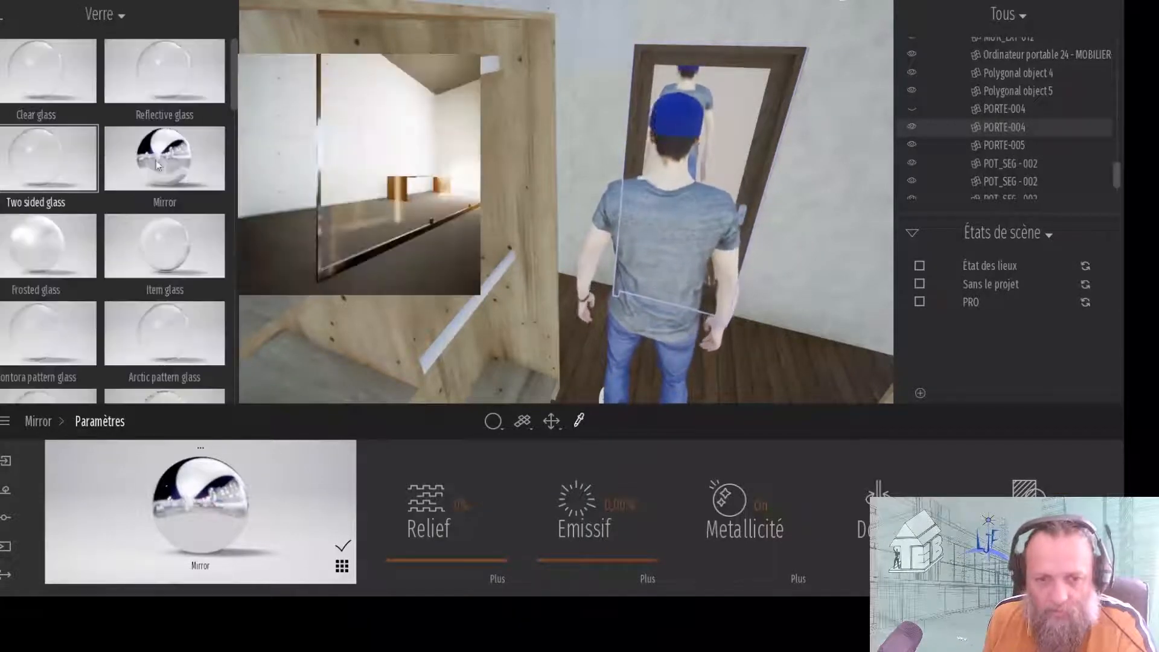
scroll(165, 162, "down", 2)
scroll(172, 175, "down", 8)
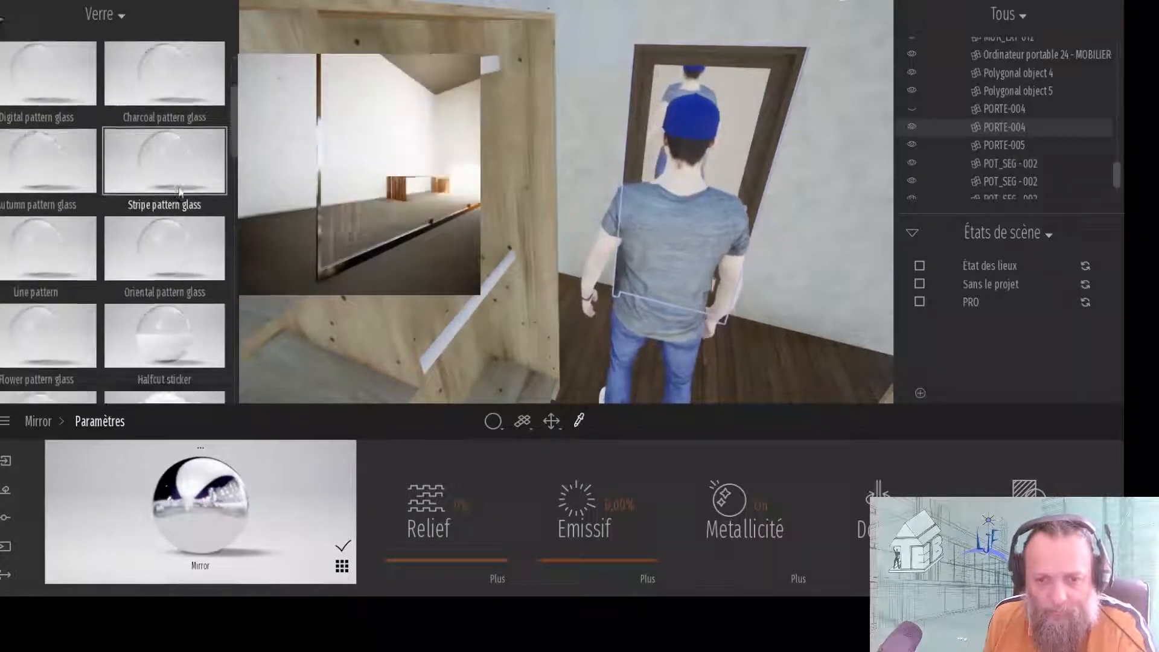
scroll(179, 199, "down", 10)
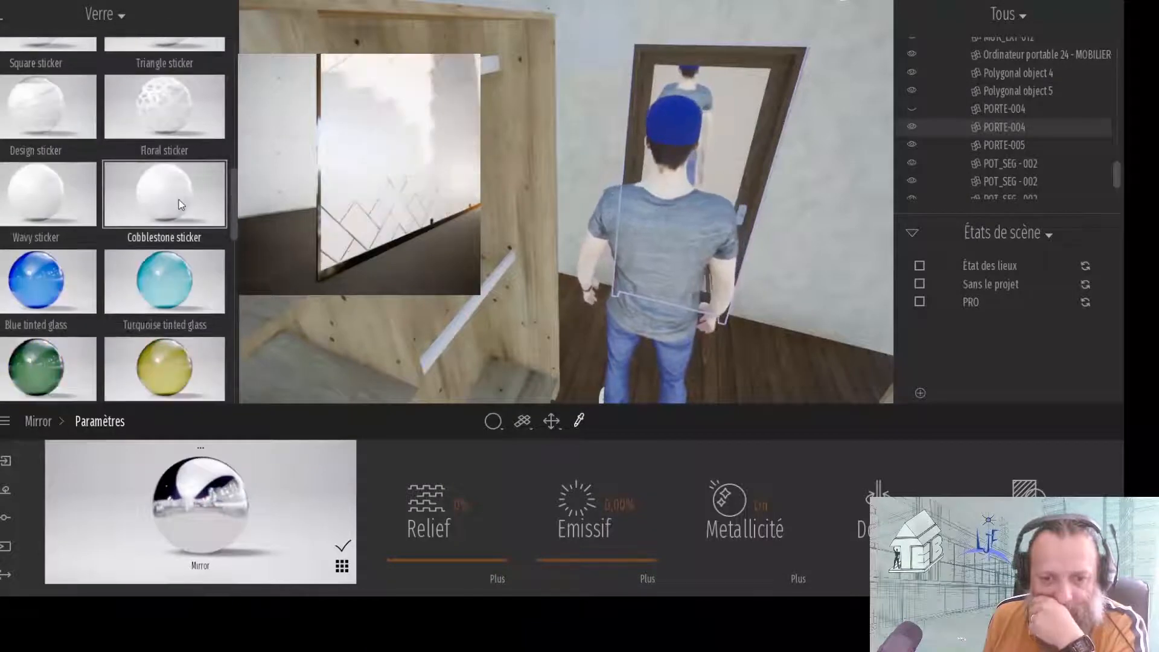
left_click_drag(237, 269, 230, 69)
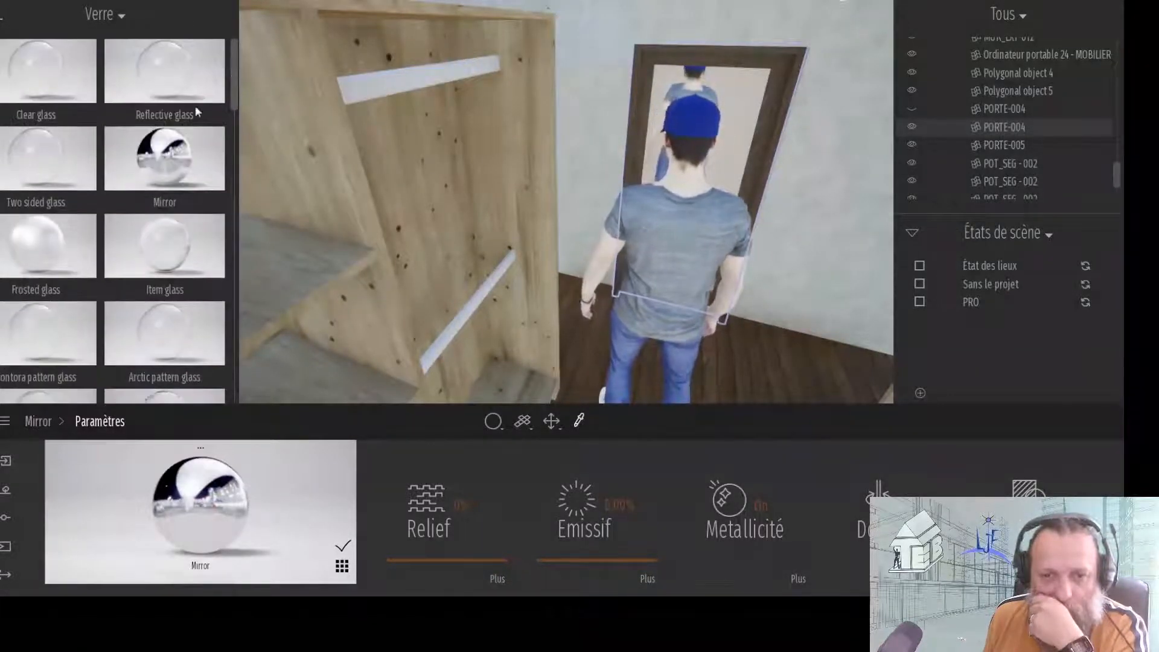
mouse_move(169, 154)
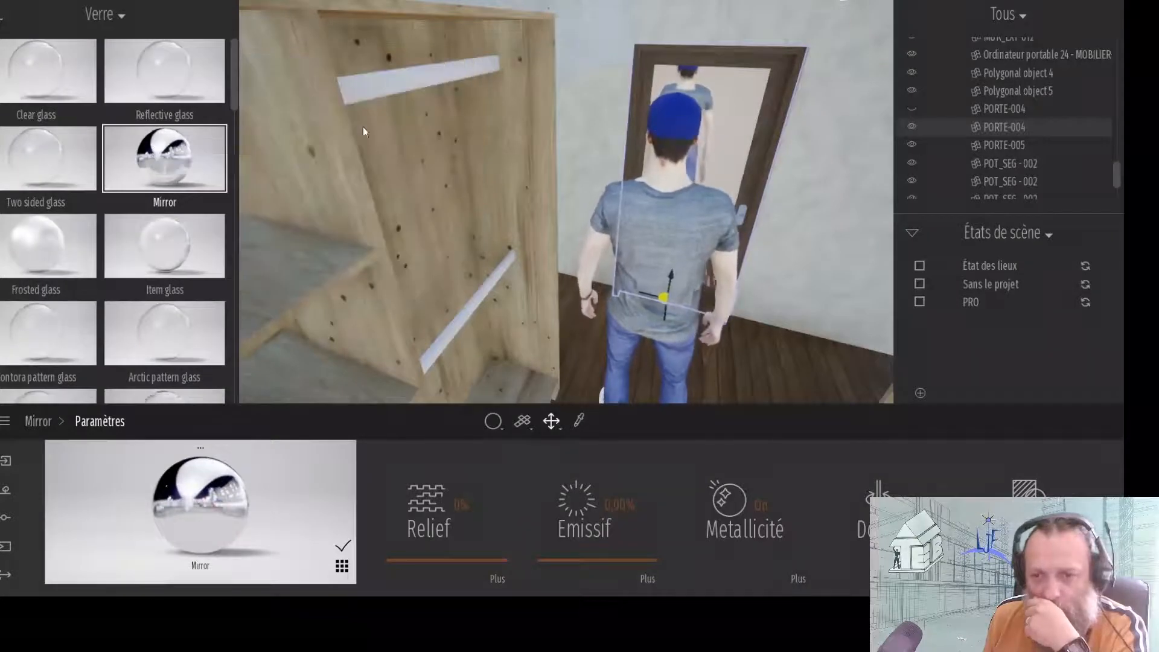
- Examine the mirrored door panel's reflection of the shelves up close
mouse_move(824, 146)
middle_mouse_down()
mouse_move(797, 114)
mouse_move(819, 142)
middle_mouse_up()
scroll(820, 142, "up", 4)
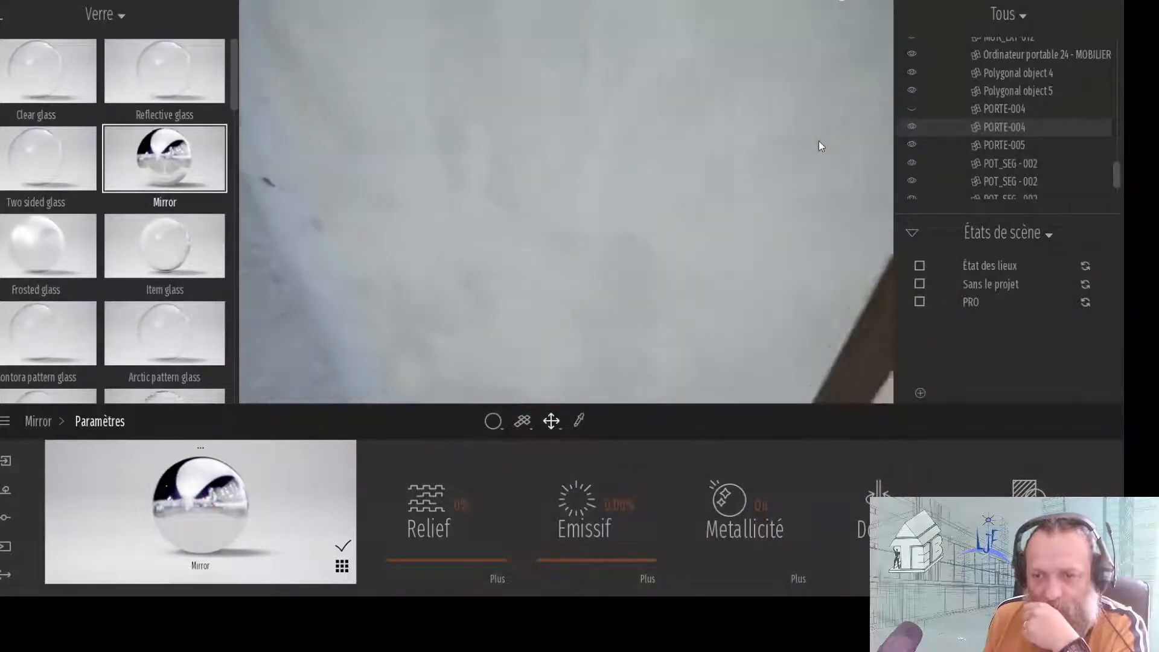
right_click_drag(819, 140, 653, 128)
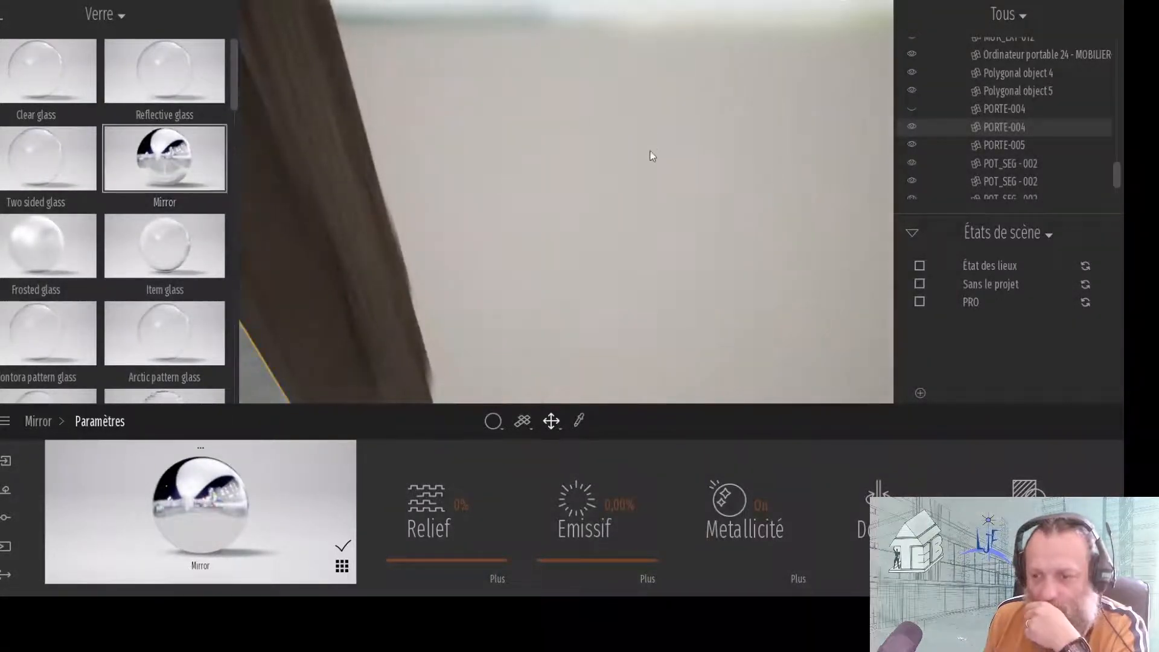
right_click_drag(734, 310, 725, 207)
middle_click_drag(825, 232, 815, 224)
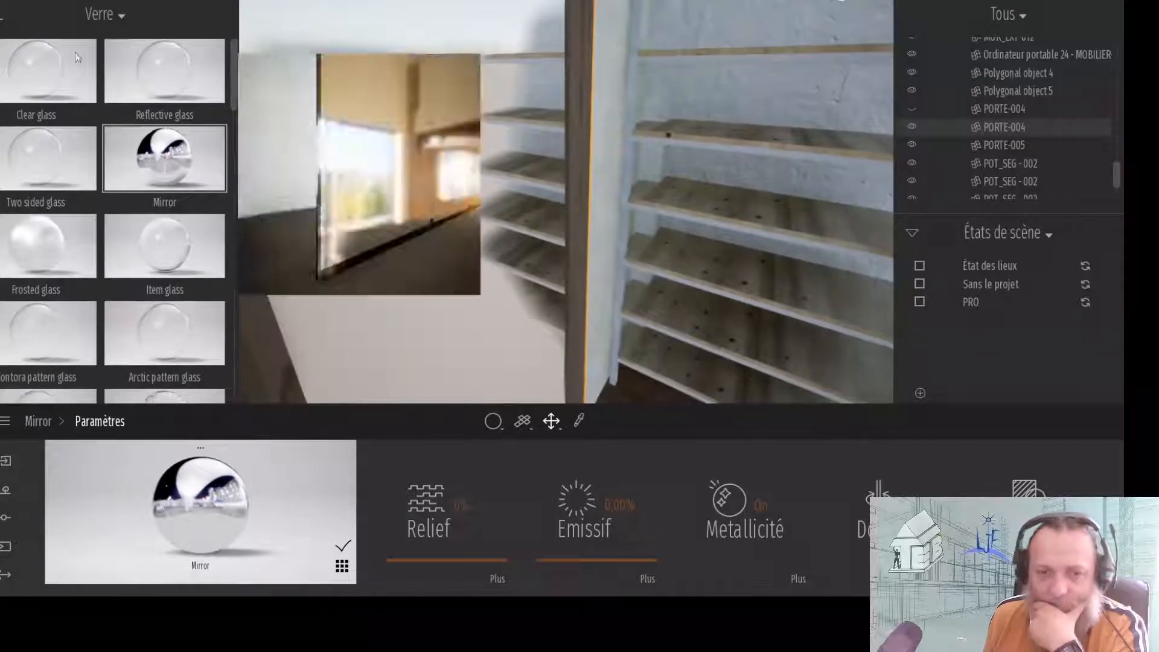
- Sample the Bois - Frêne material from the door frame and apply it to the mirrored door panel
left_click(2, 18)
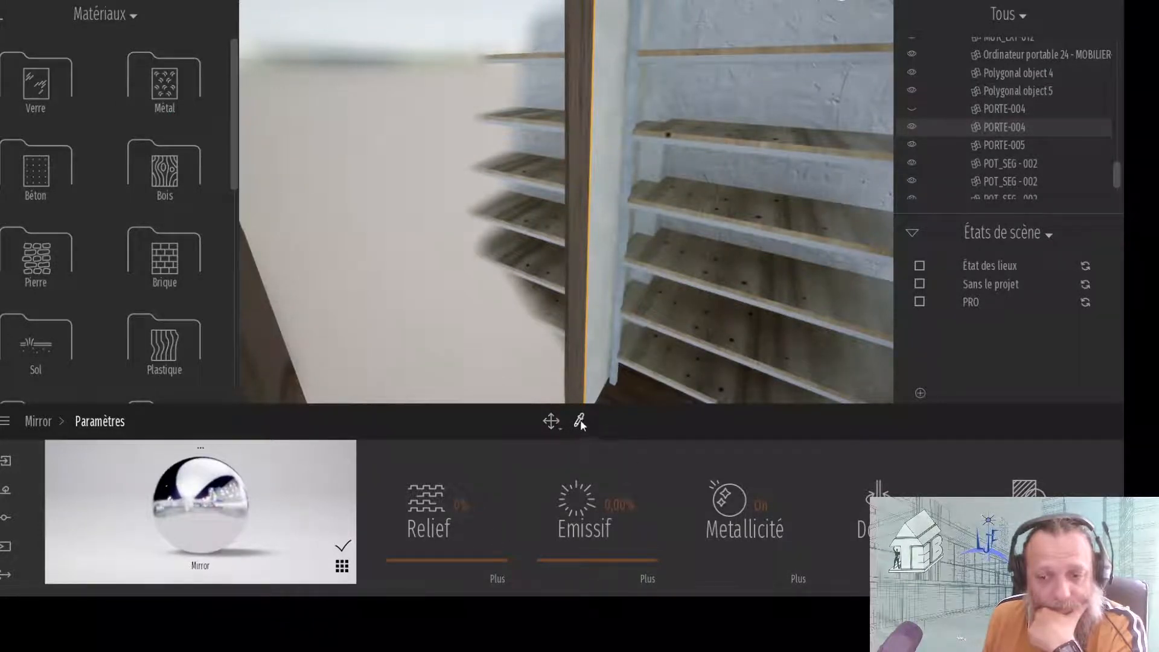
left_click(586, 347)
left_click(405, 252)
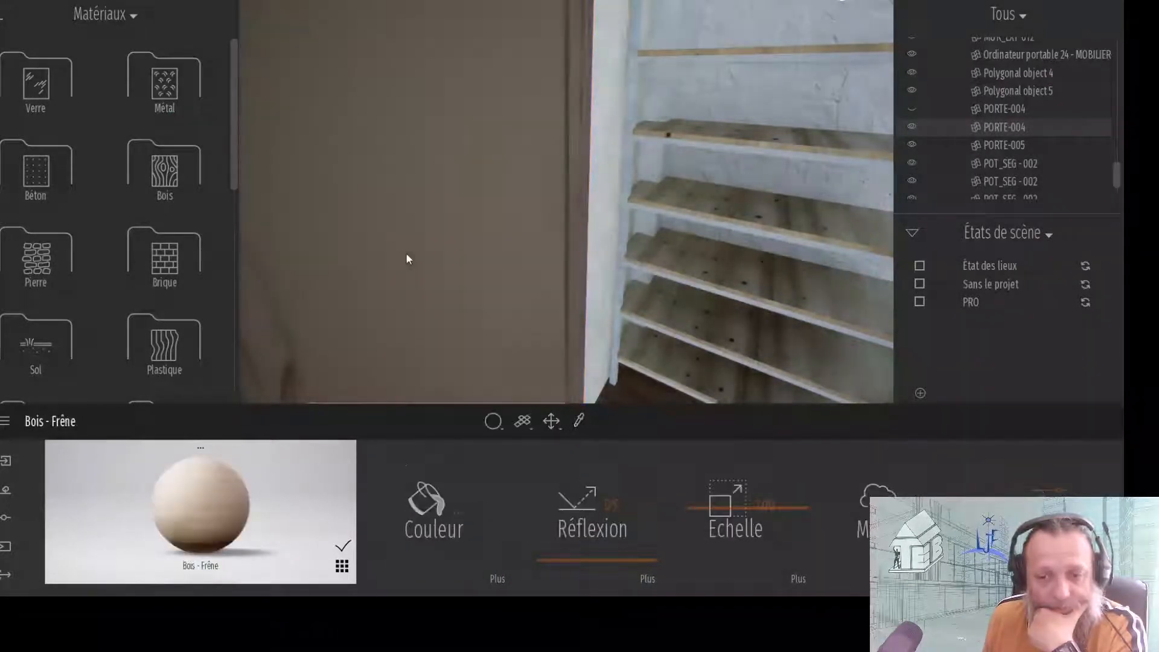
scroll(468, 225, "down", 3)
right_click_drag(464, 225, 682, 245)
scroll(771, 258, "down", 3)
scroll(770, 258, "up", 3)
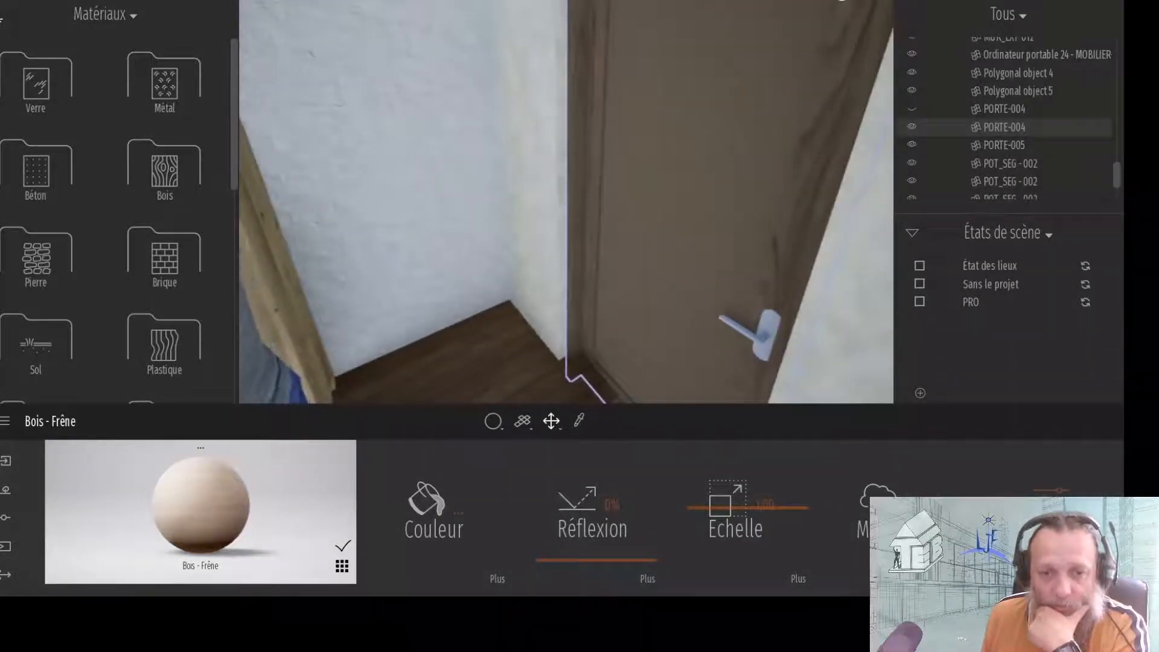
- Look through the library's tools, including the reflection volumes with the Box Reflection Probe
left_click(2, 20)
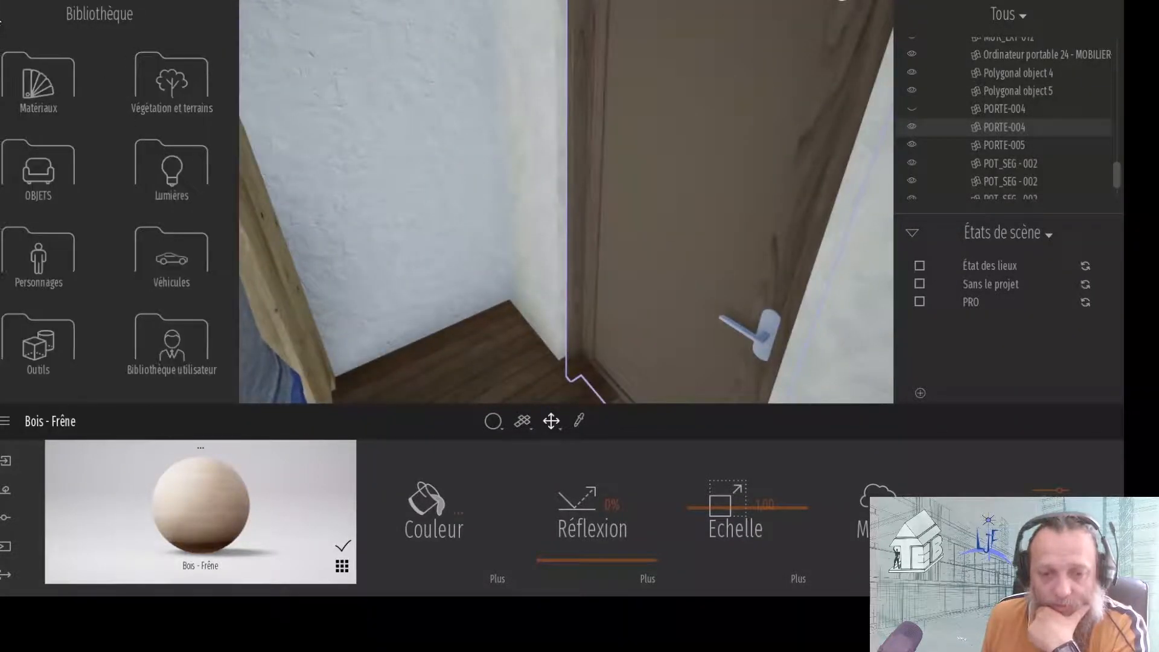
left_click(56, 348)
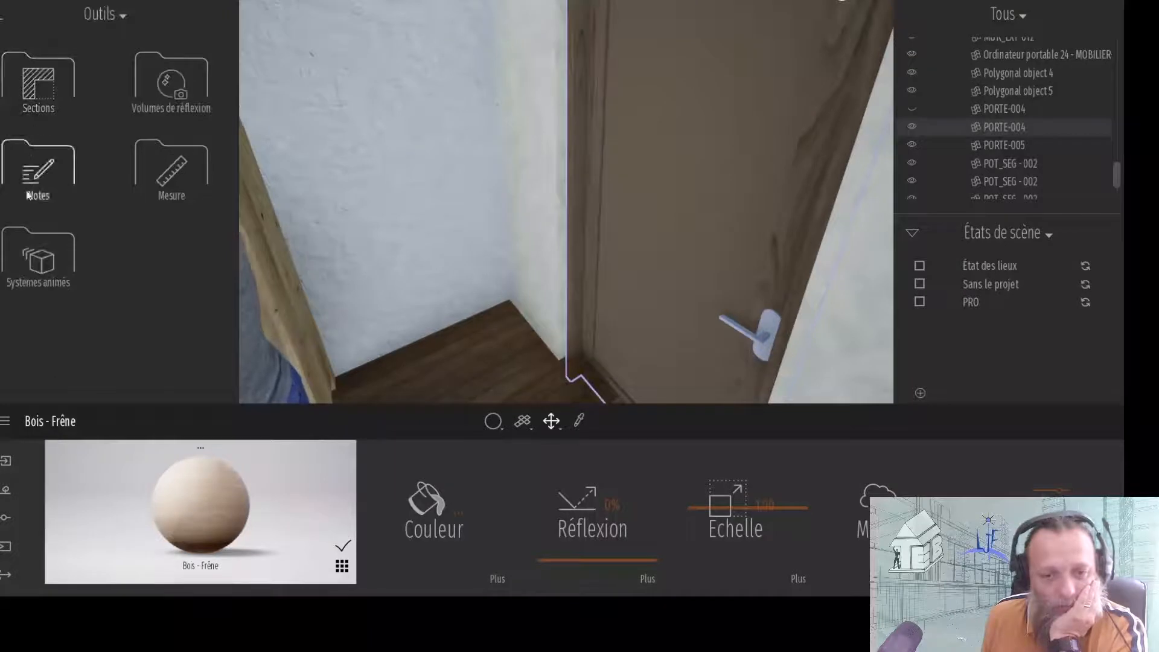
left_click(173, 84)
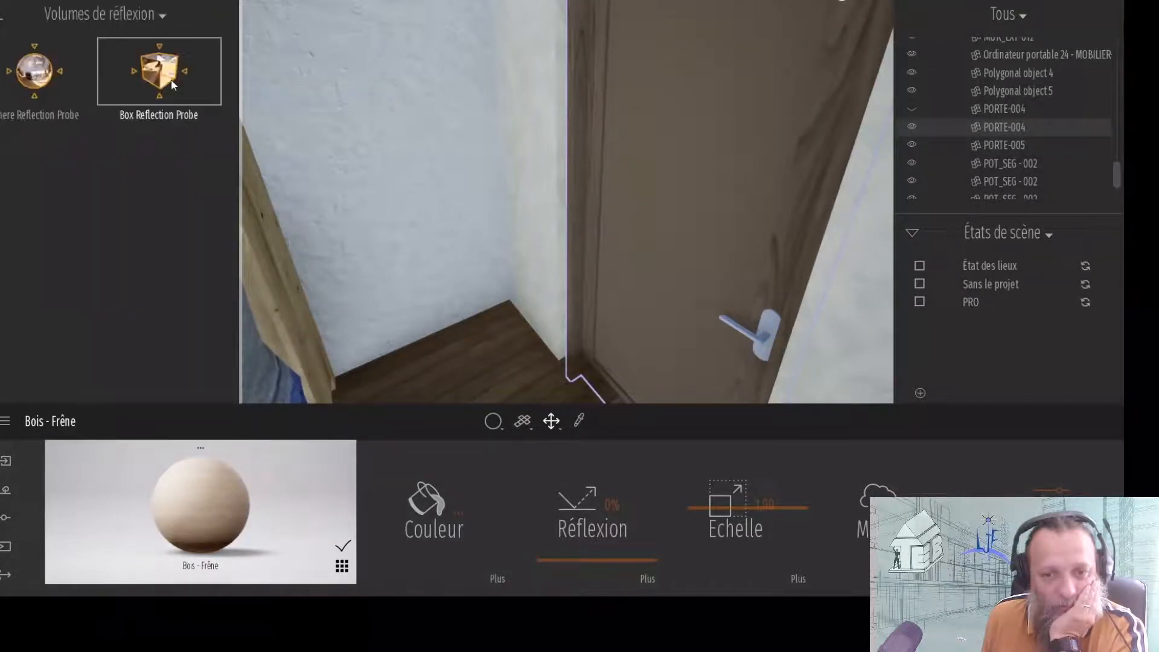
left_click(3, 15)
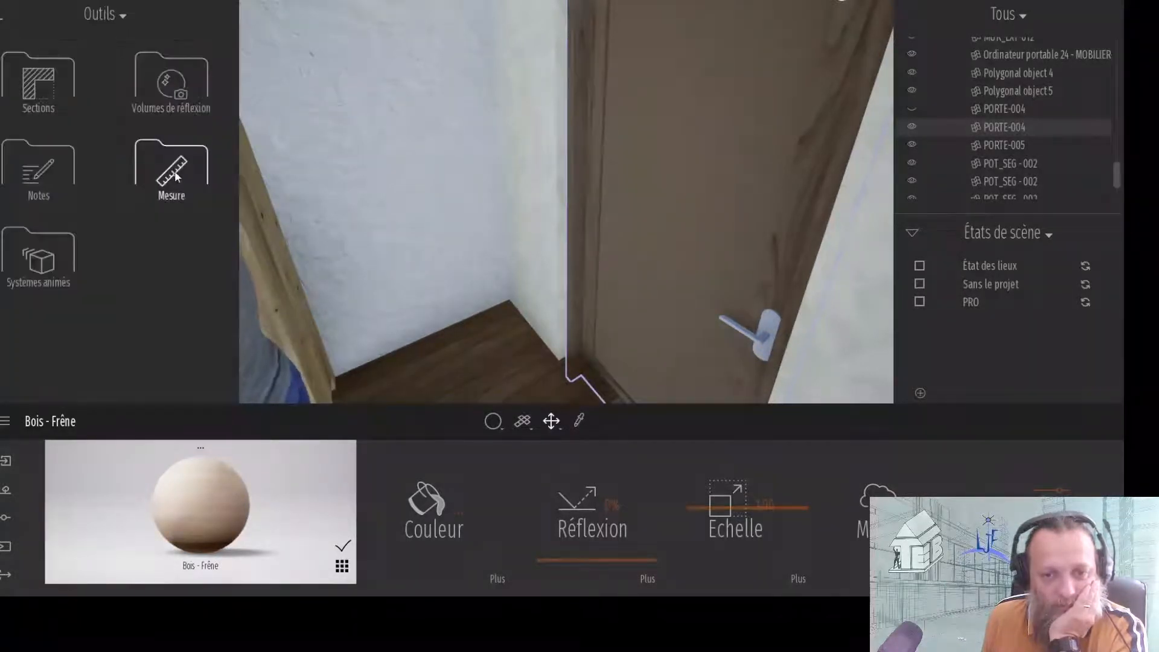
- Place a Box 1m primitive from the object library on the floor in front of the wooden door
left_click(2, 21)
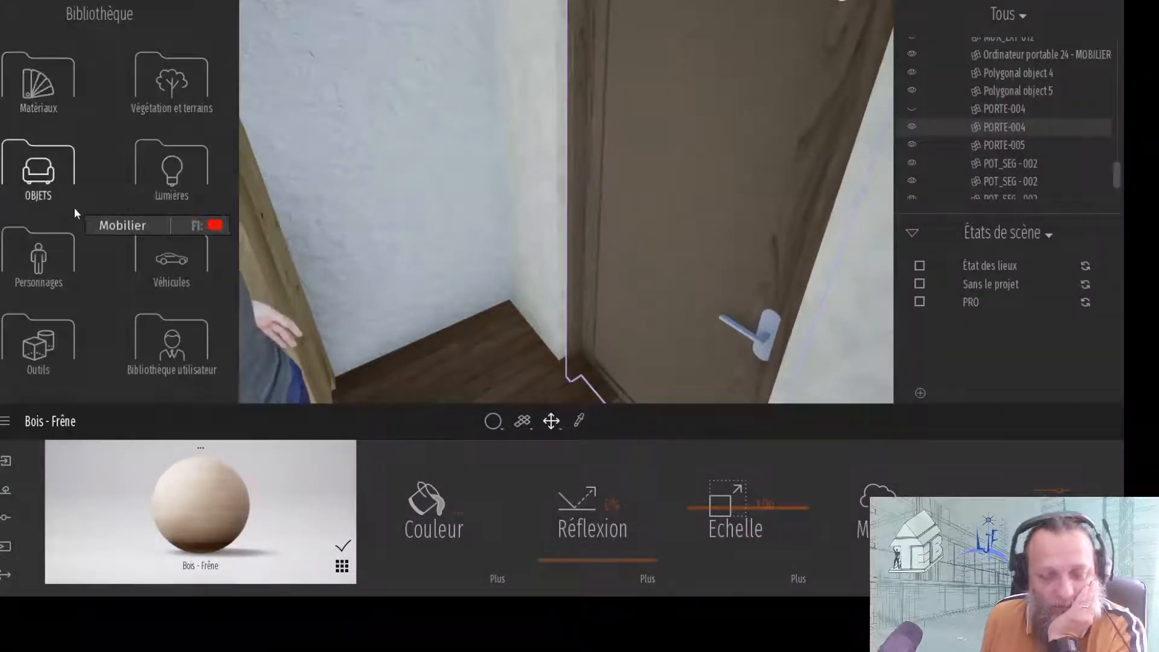
left_click(66, 192)
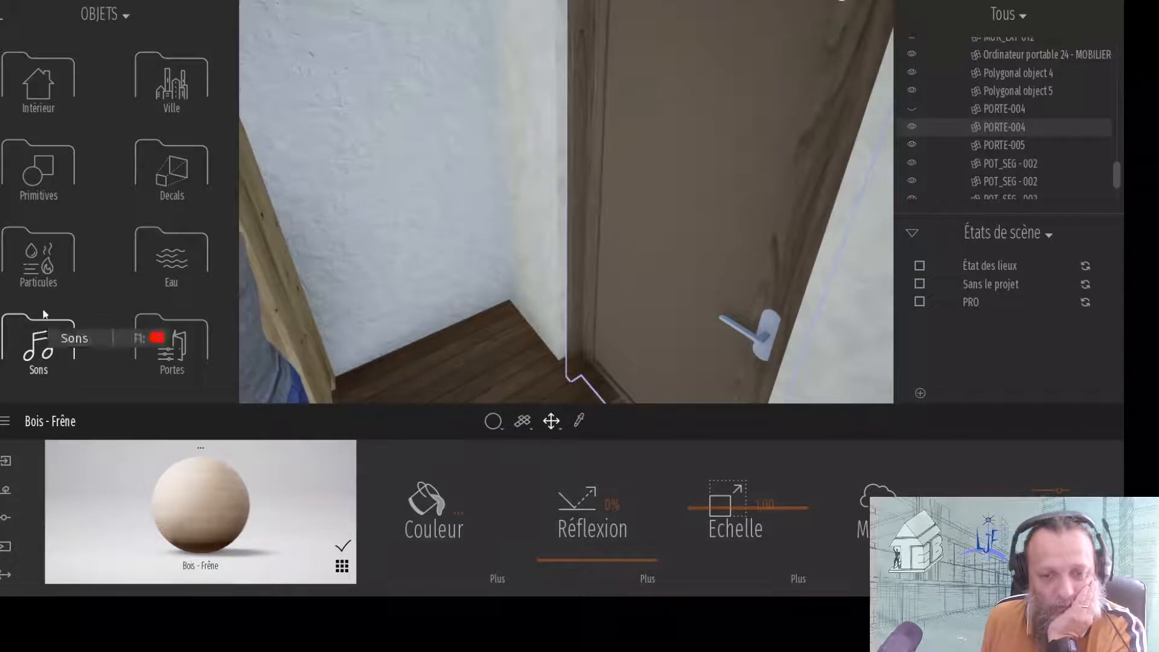
left_click(38, 168)
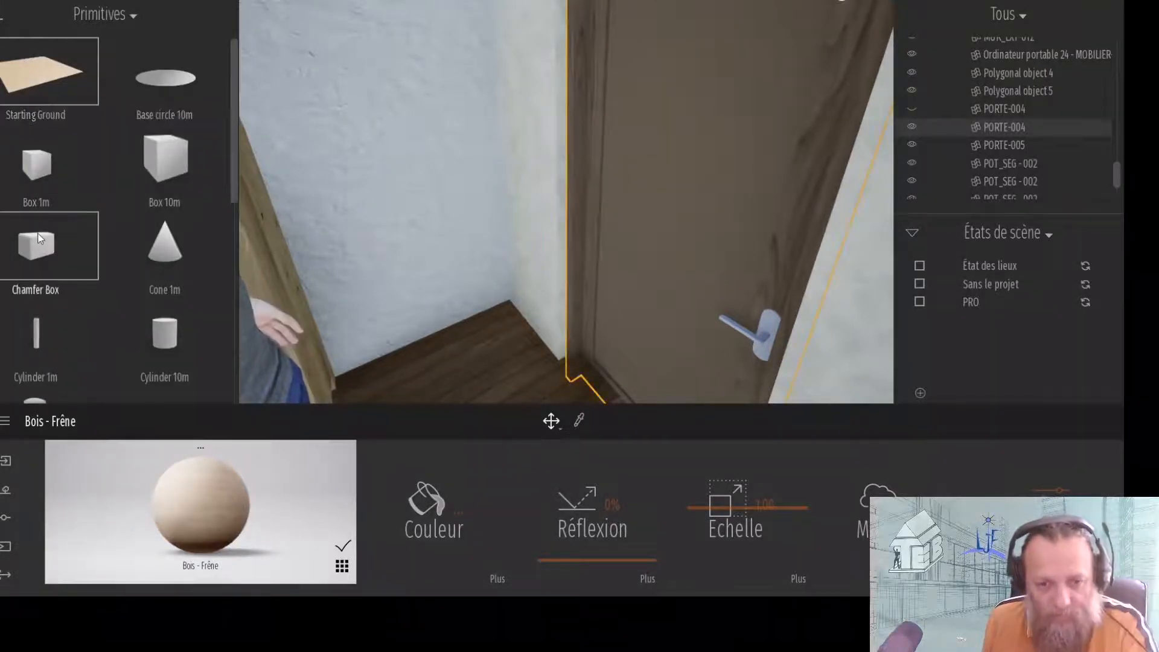
left_click_drag(40, 183, 541, 331)
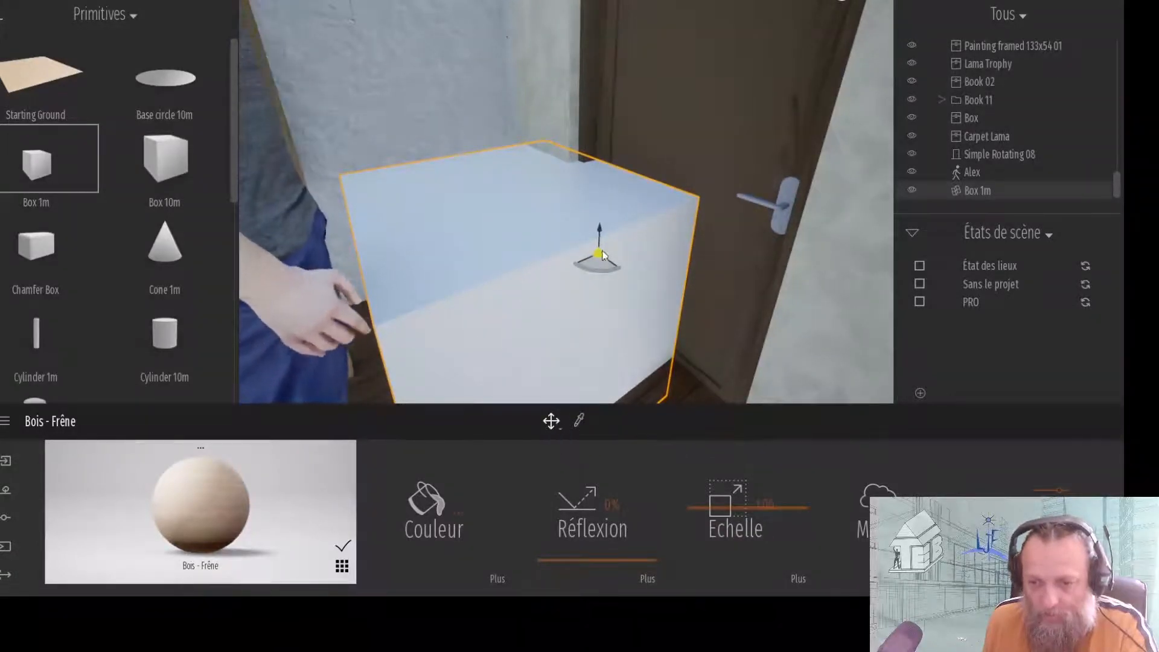
- Scale the box's depth by 0.01 so it forms a thin panel parallel to the door
left_click(552, 421)
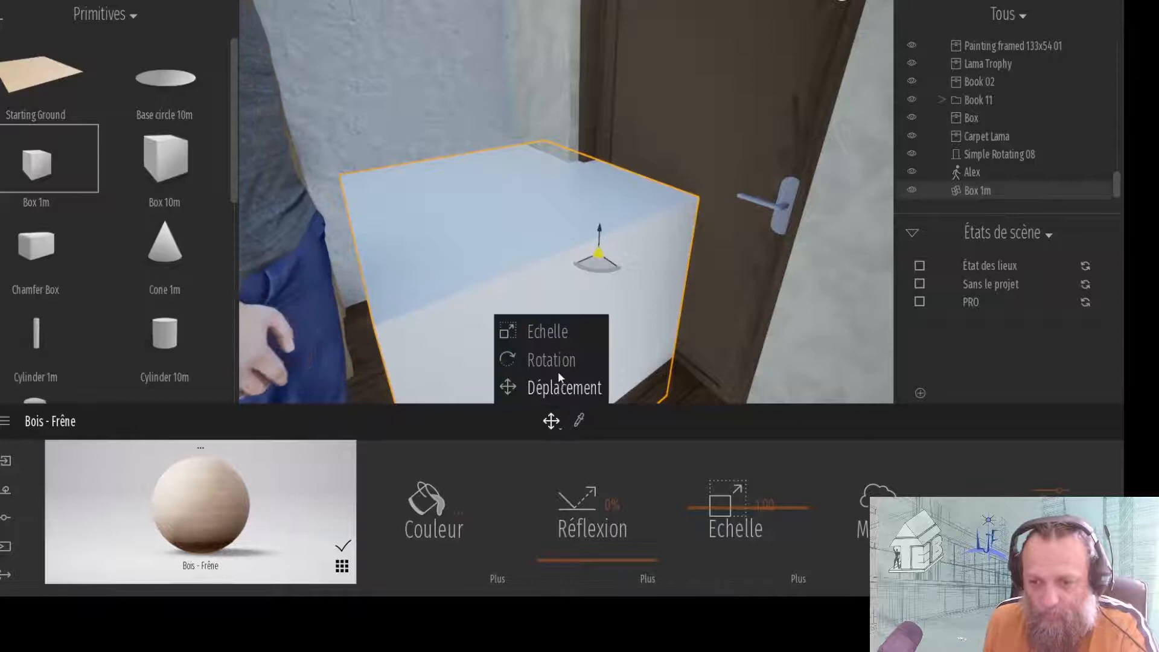
left_click(551, 334)
left_click_drag(583, 267, 653, 234)
left_click(578, 266)
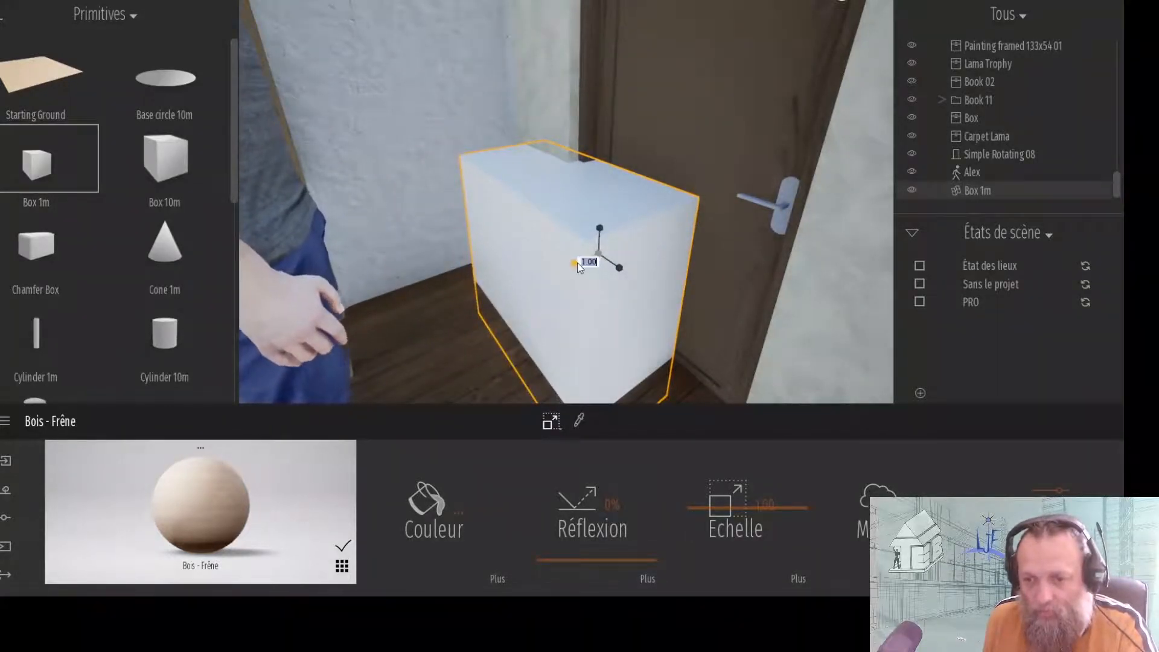
type("0.01")
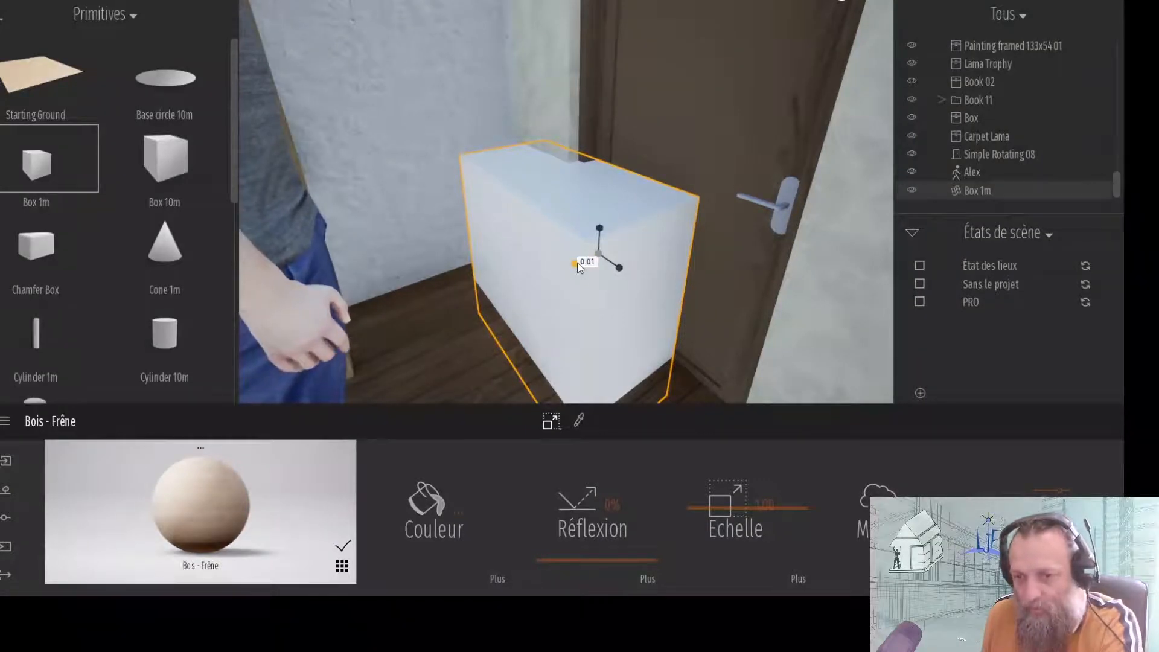
key("Return")
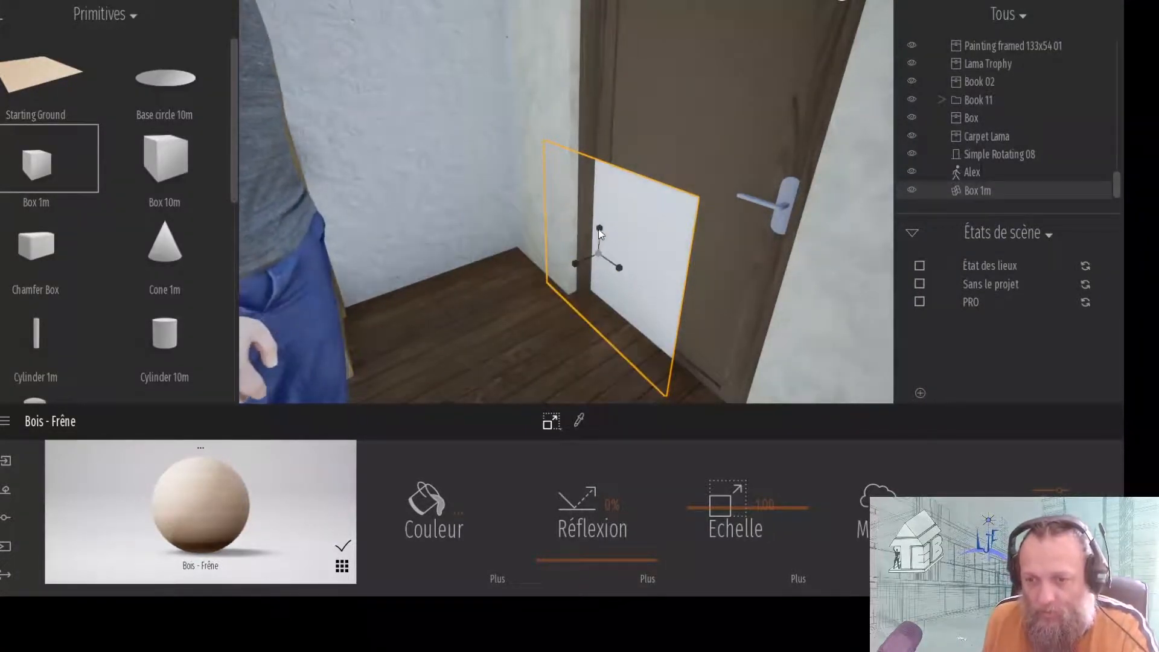
left_click_drag(607, 199, 613, 161)
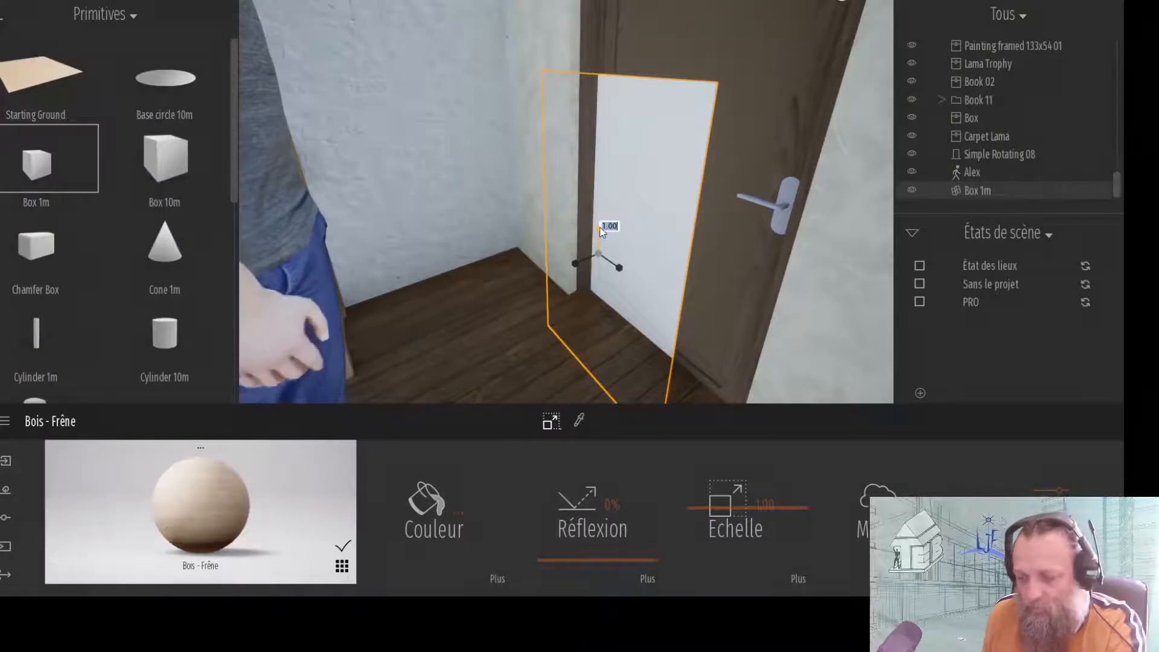
key("Return")
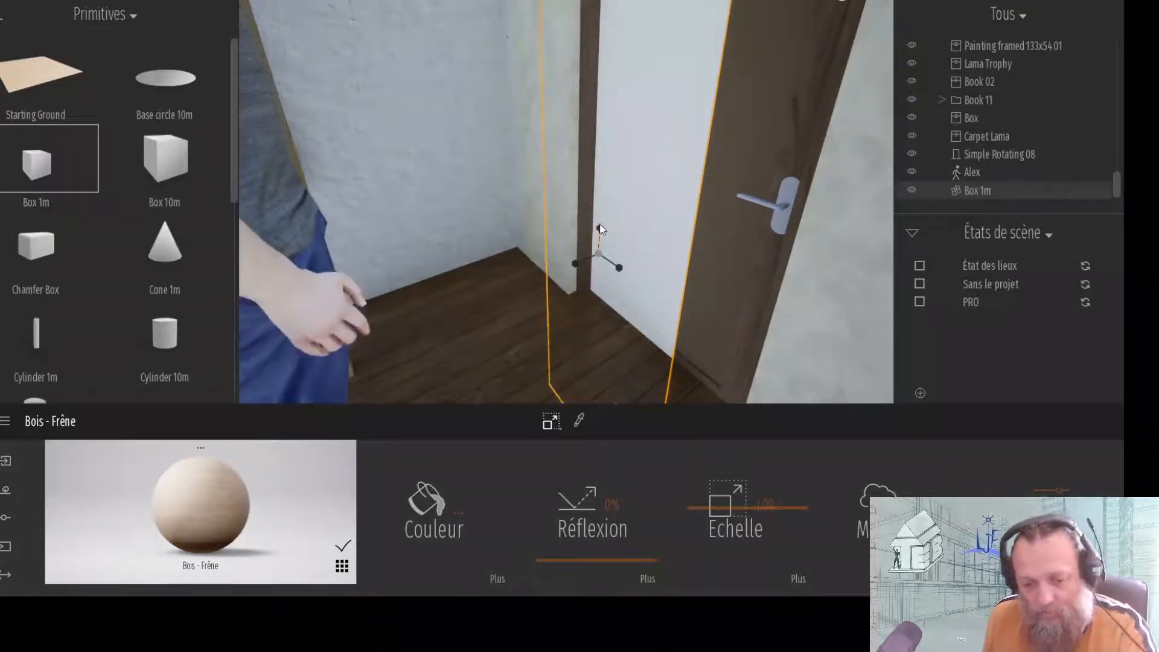
key("ctrl+z")
key("ctrl+z")
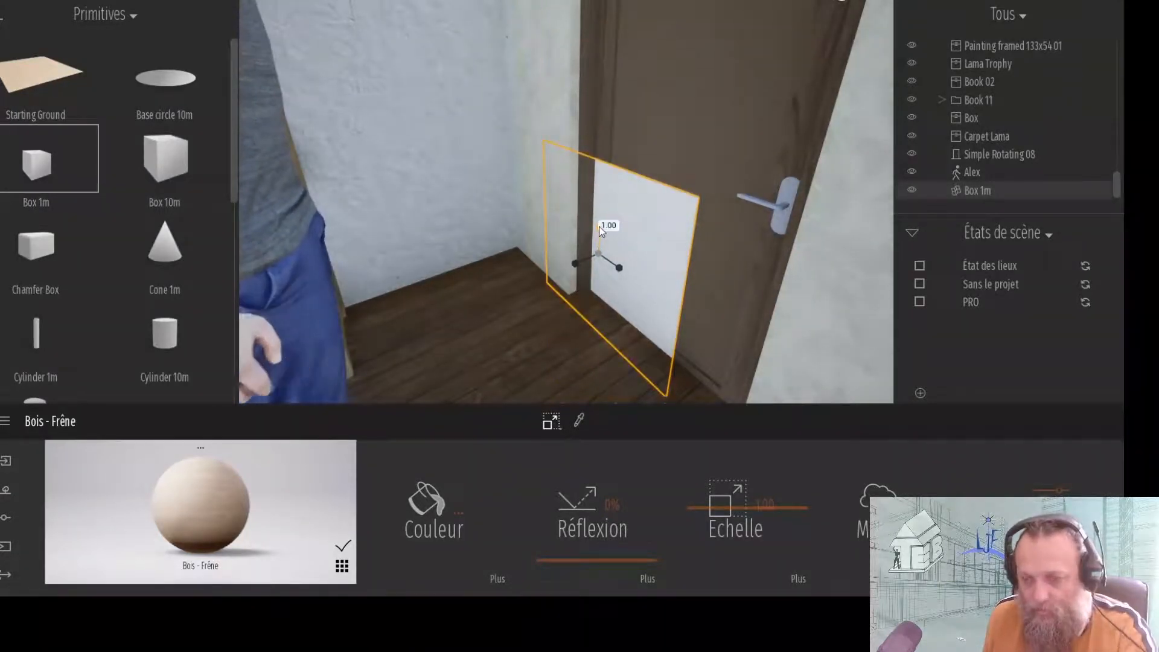
- Scale the thin panel's height by 1.7 and move it onto the face of the door leaf
type("1")
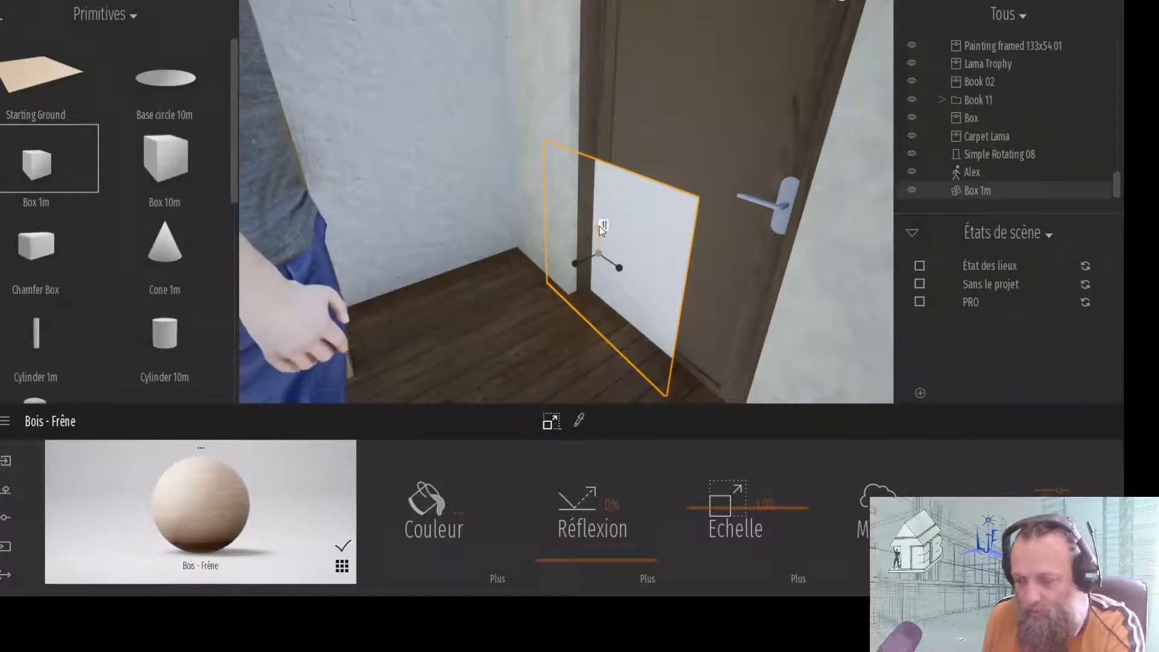
type(".7")
key("Return")
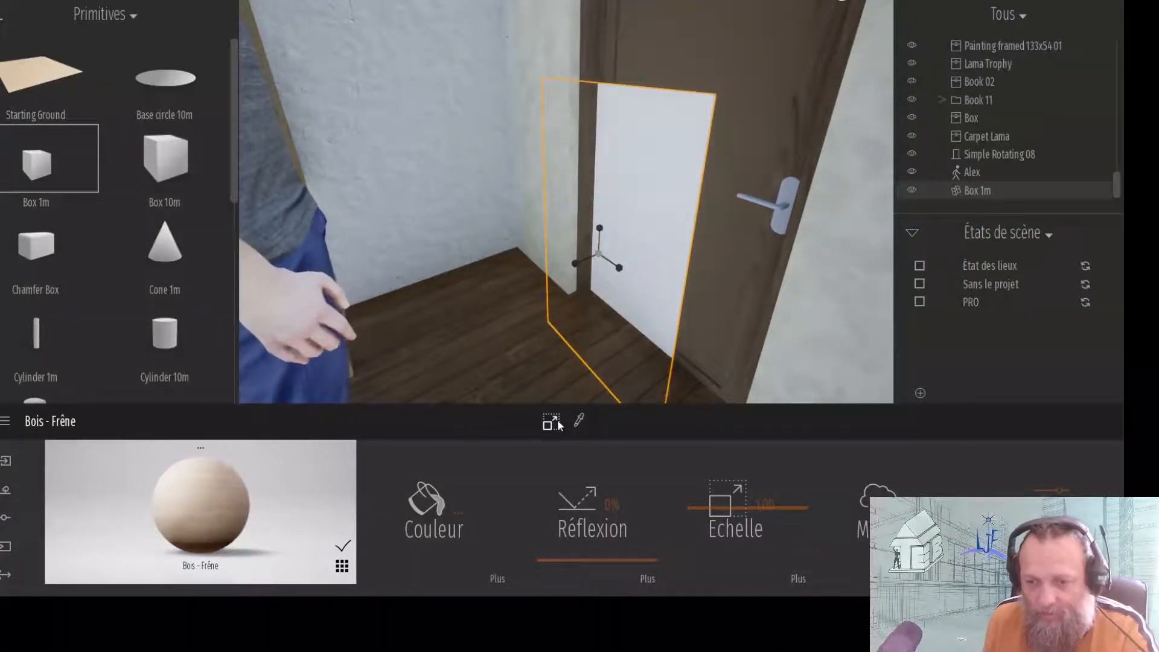
left_click(557, 424)
left_click(551, 388)
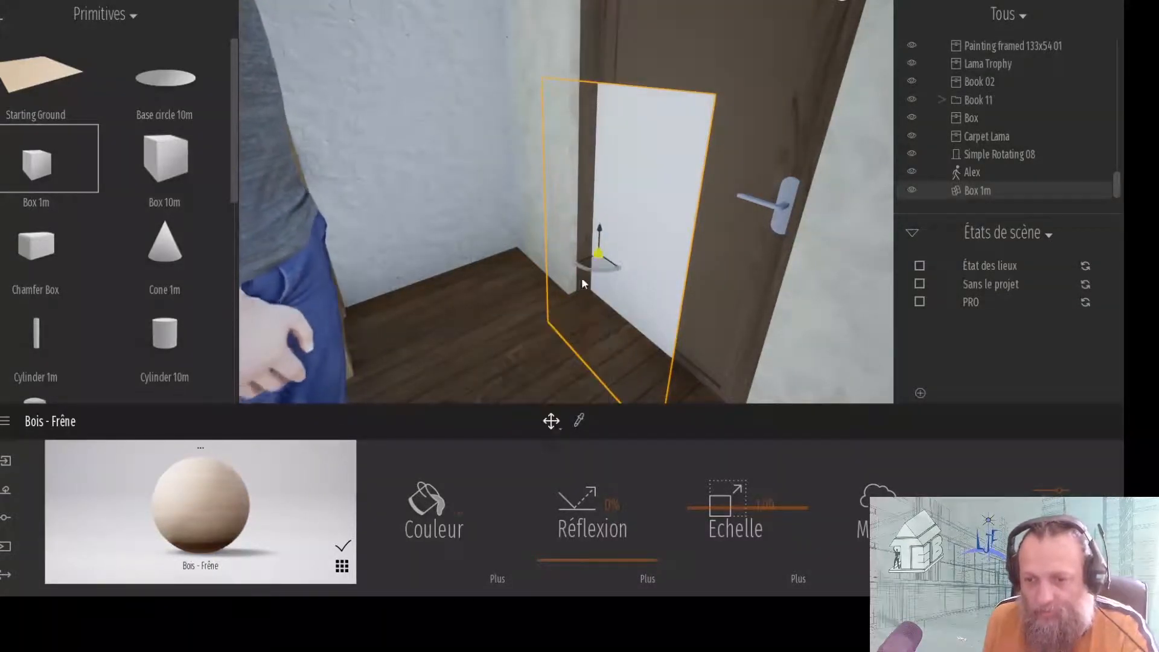
left_click_drag(597, 258, 659, 187)
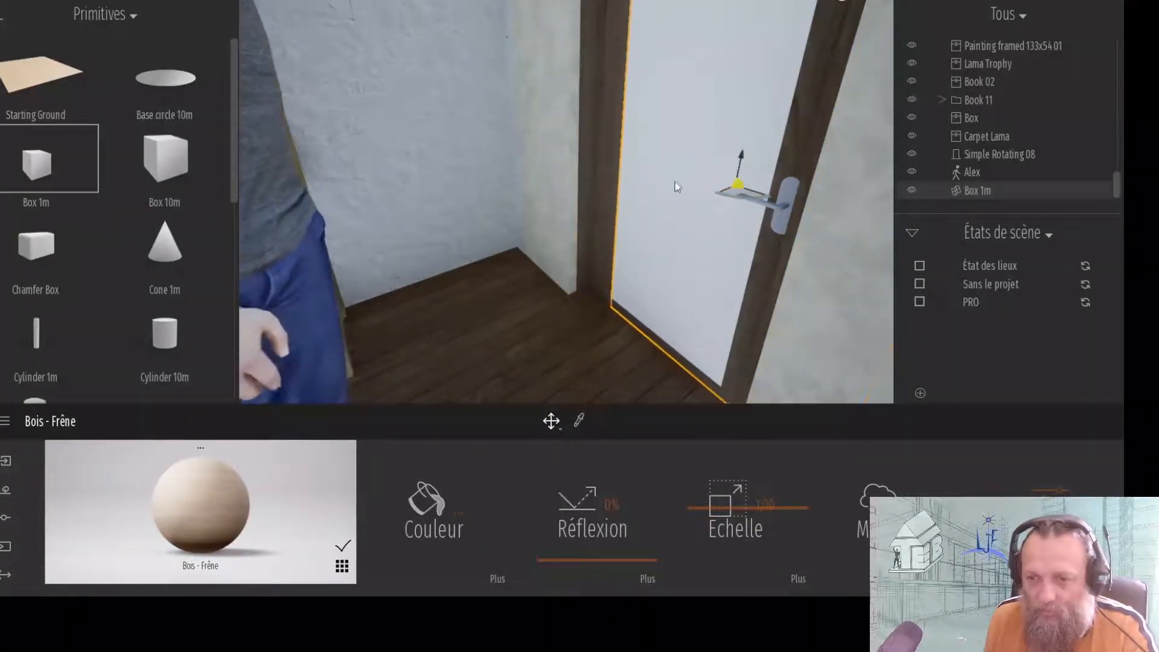
- Scale the panel's width by 0.5 and center it on the door leaf, clear of the handle
left_click(560, 426)
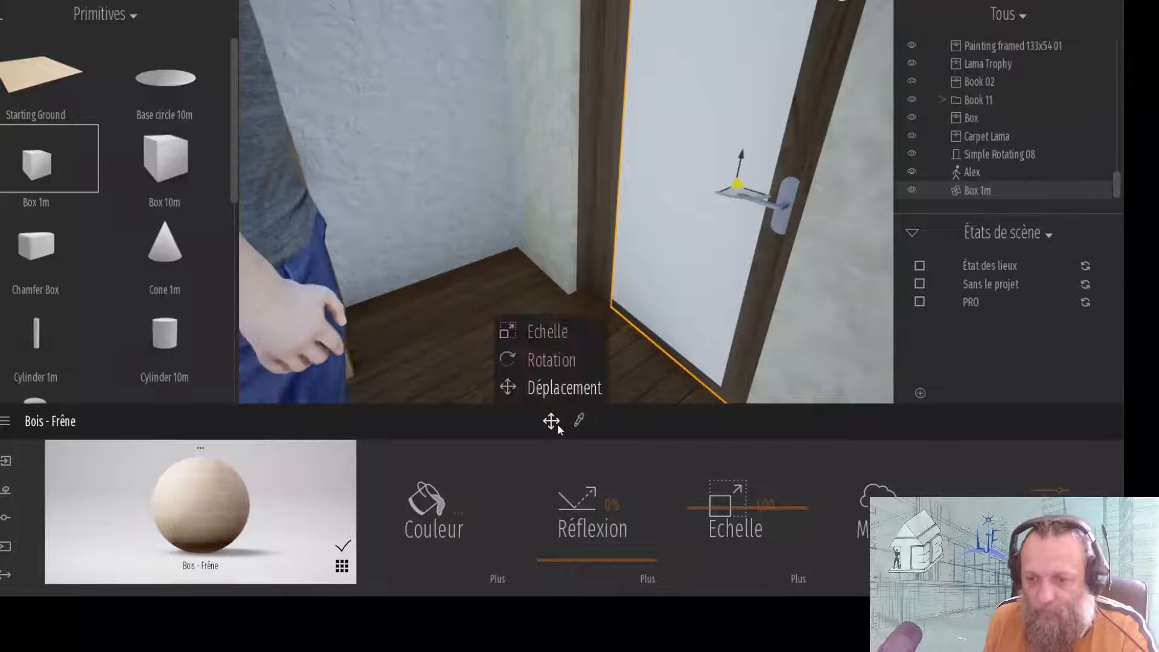
left_click(557, 336)
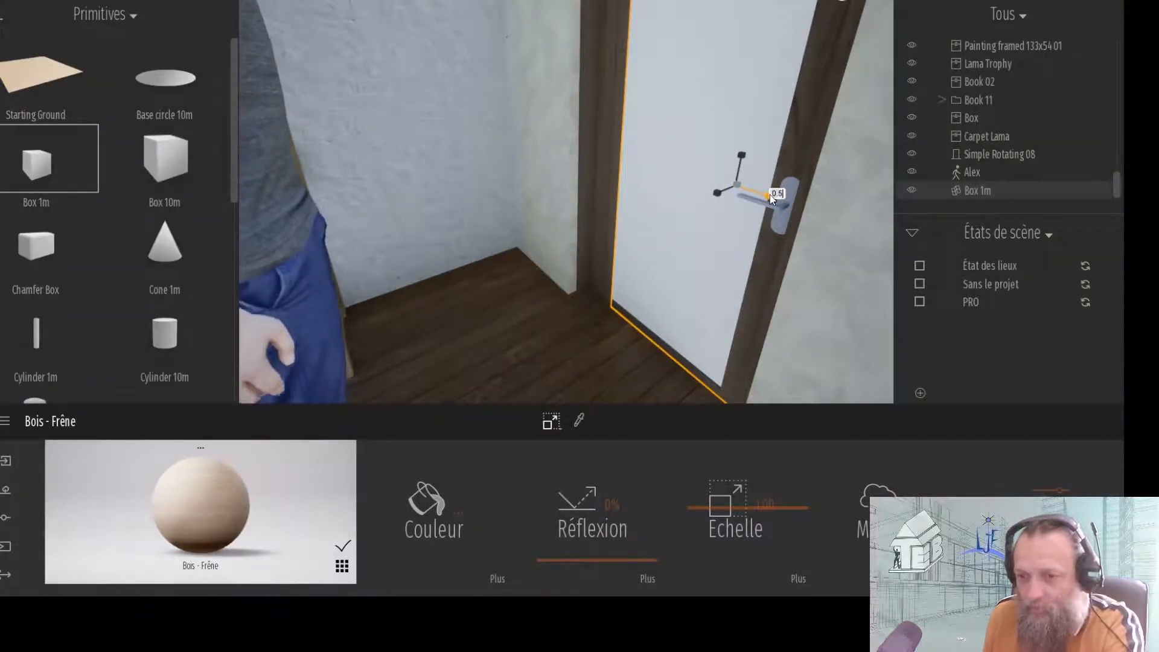
left_click_drag(770, 195, 616, 329)
left_click(559, 430)
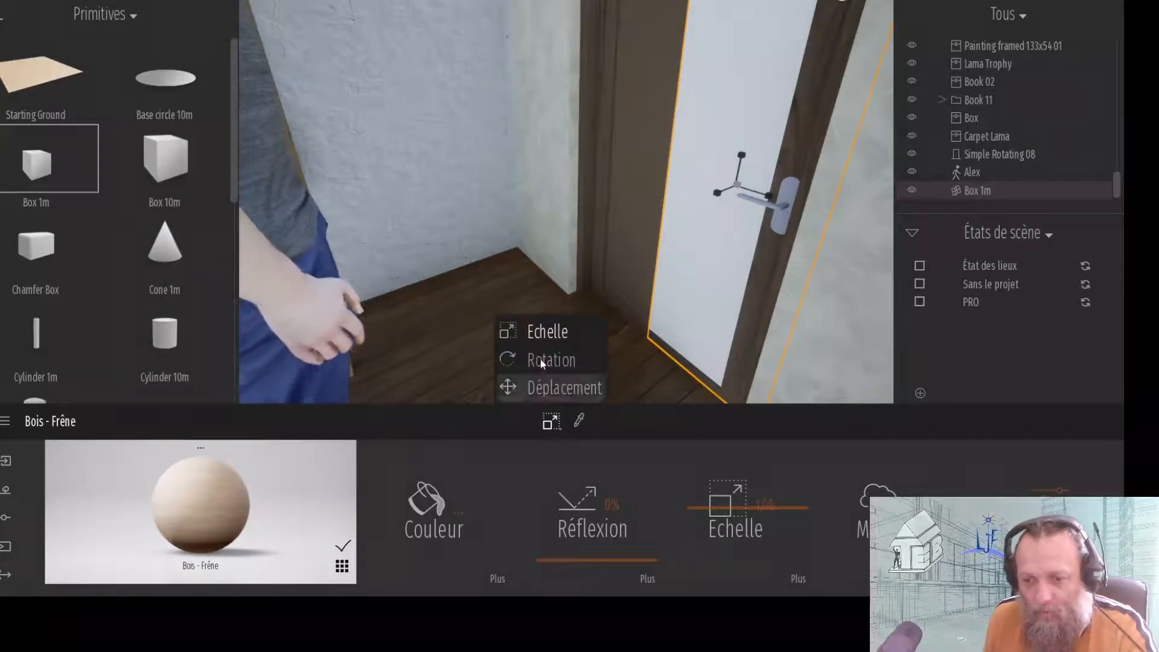
left_click(541, 388)
left_click_drag(737, 184, 686, 126)
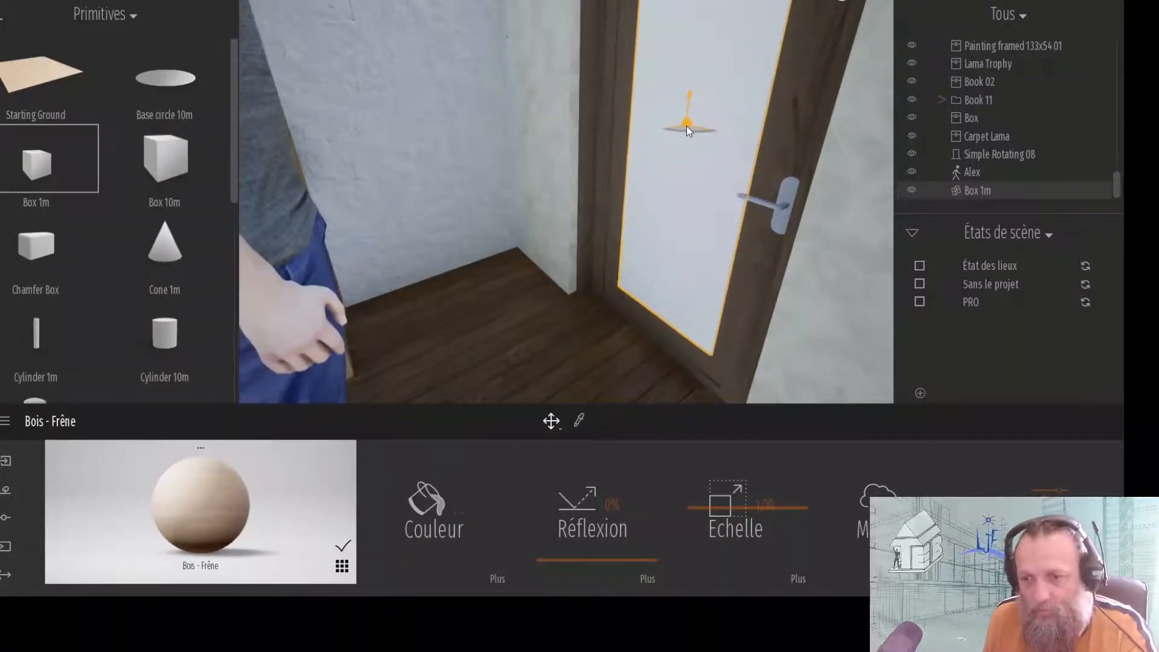
- Fine-tune the white panel's height and vertical position so it sits neatly within the door frame
mouse_move(684, 132)
right_mouse_down()
mouse_move(694, 30)
mouse_move(687, 137)
right_mouse_up()
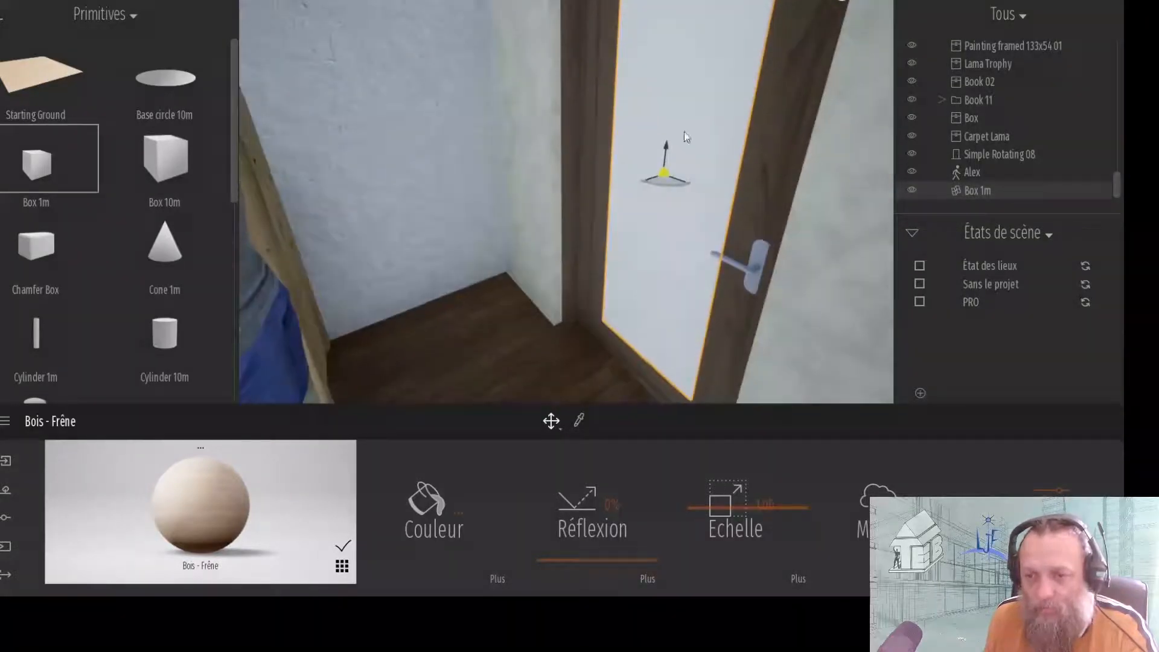
left_click(550, 421)
left_click(546, 331)
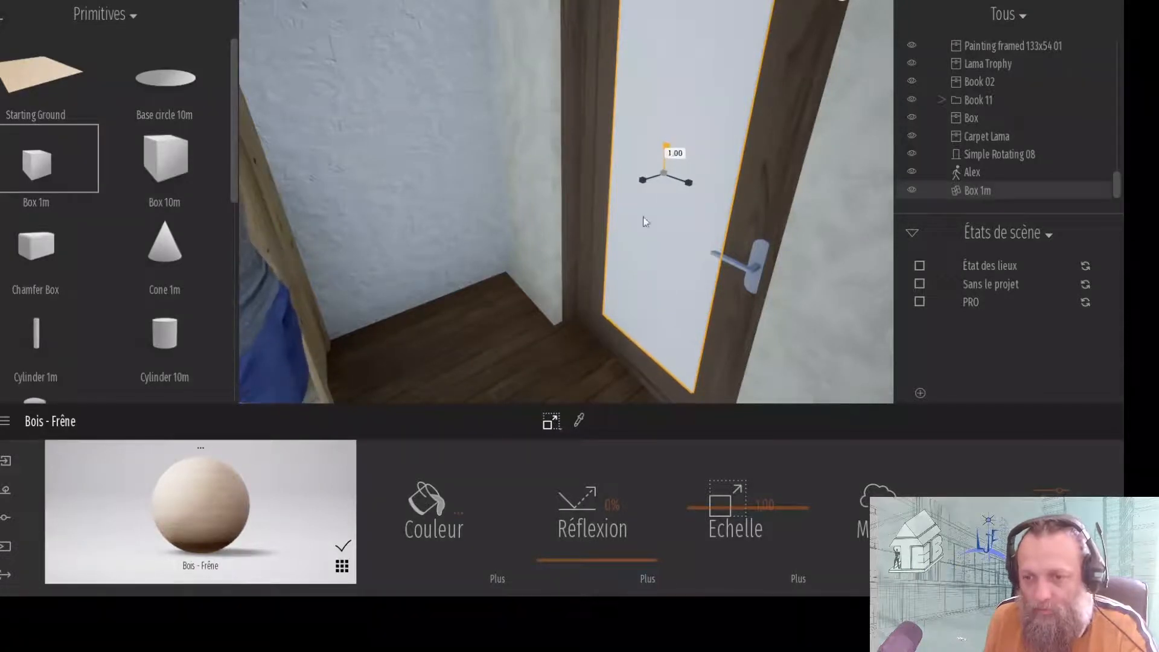
left_click(551, 421)
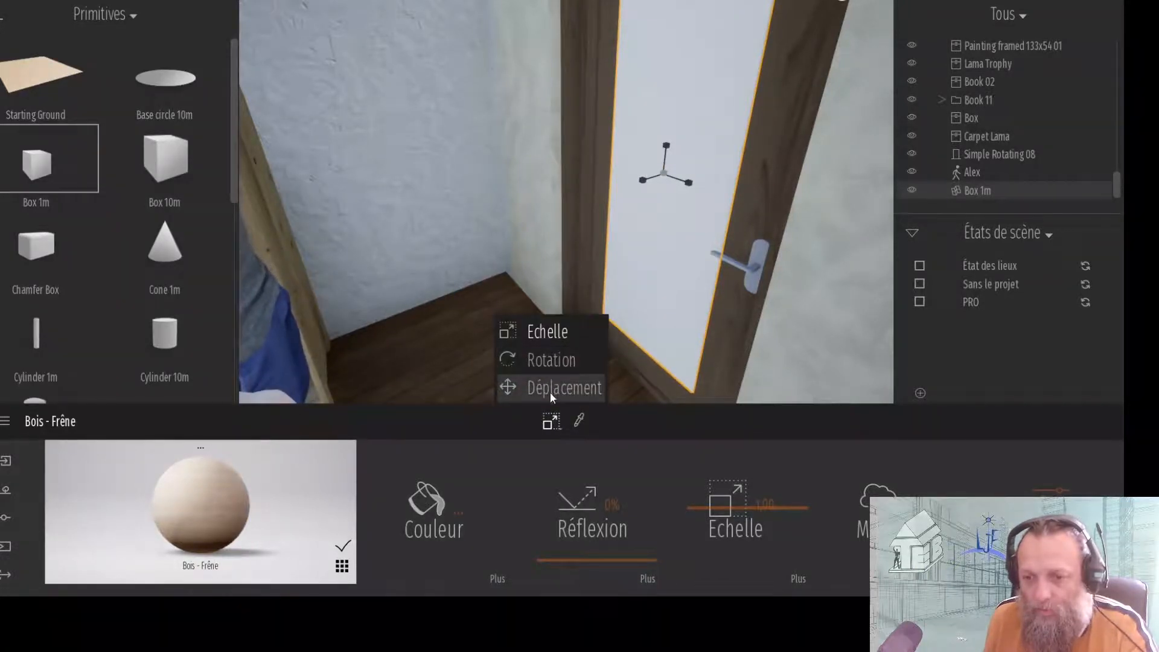
left_click(557, 388)
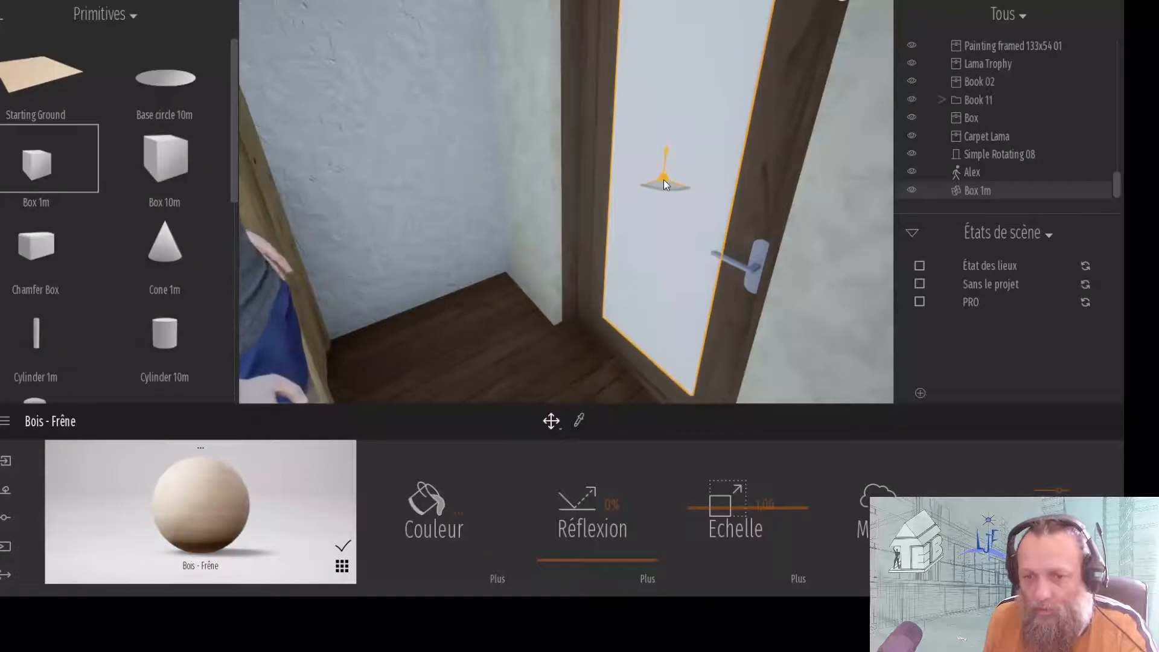
- Apply the Mirror glass material from the library to the thin panel on the door
left_click(2, 17)
left_click(1, 17)
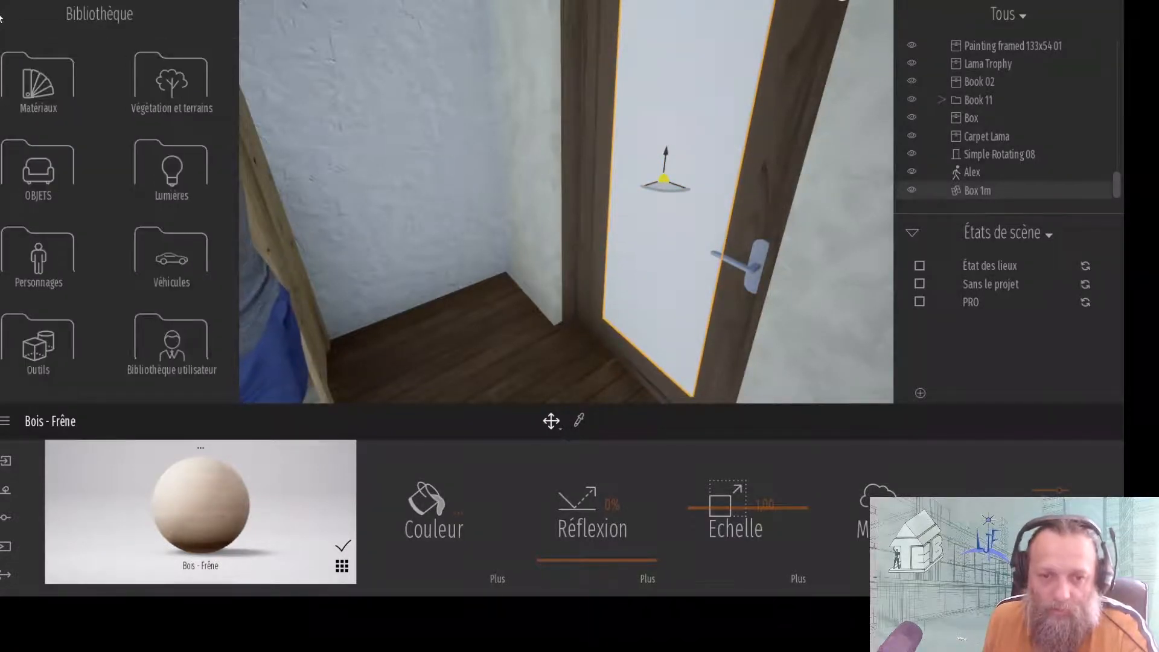
left_click(31, 94)
left_click(35, 85)
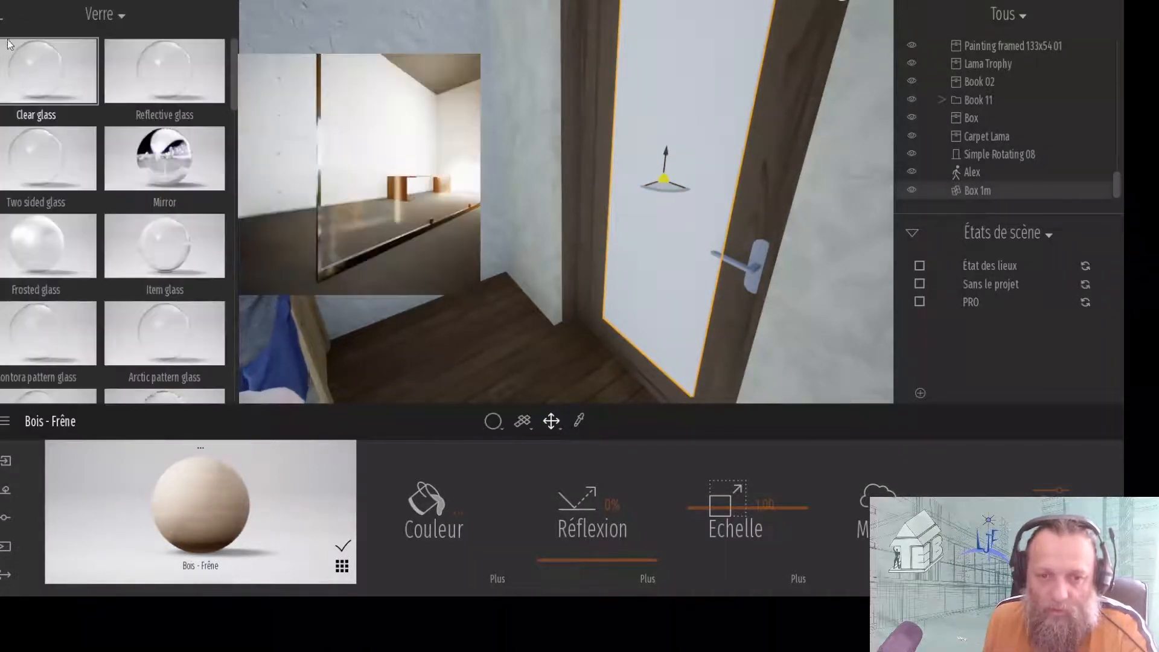
left_click_drag(140, 176, 644, 155)
- Examine the door mirror's reflection from several angles and look around the shelves and washing machine
right_click_drag(643, 155, 623, 229)
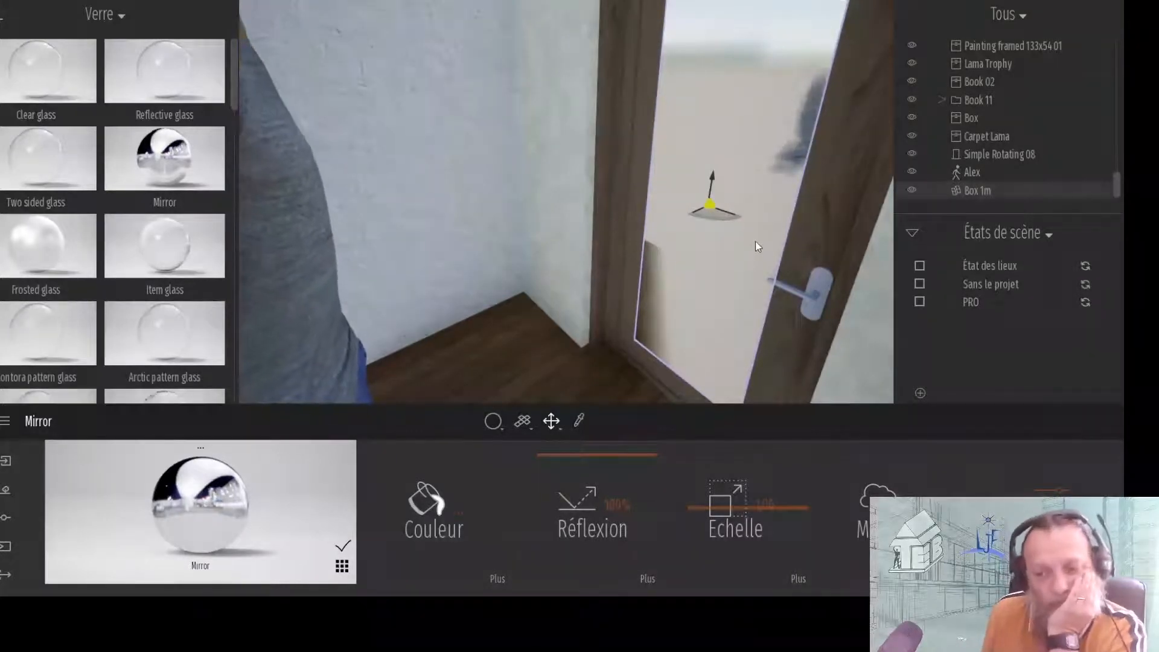
scroll(742, 266, "down", 2)
scroll(742, 266, "up", 2)
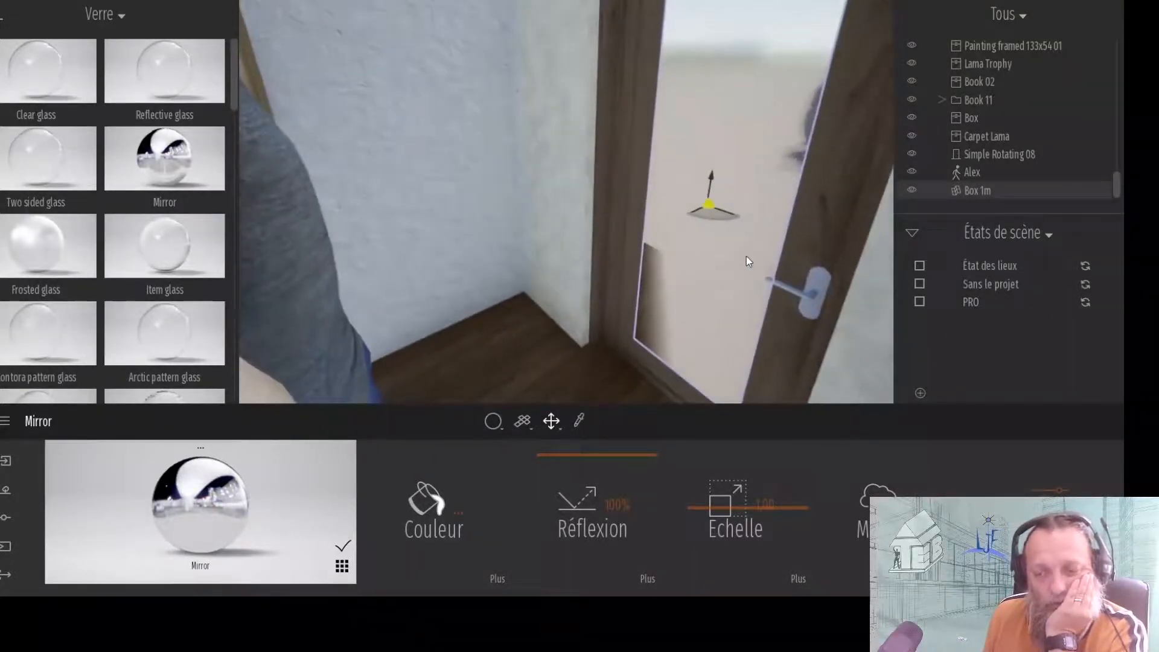
middle_click_drag(752, 252, 801, 273)
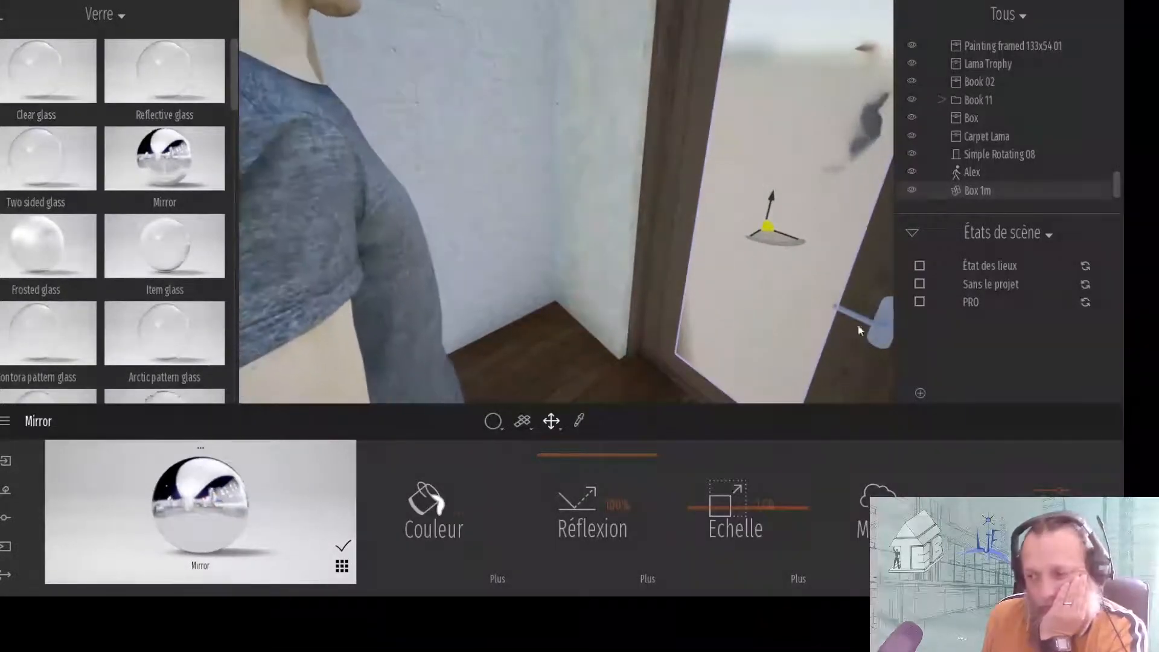
middle_click_drag(749, 341, 723, 309)
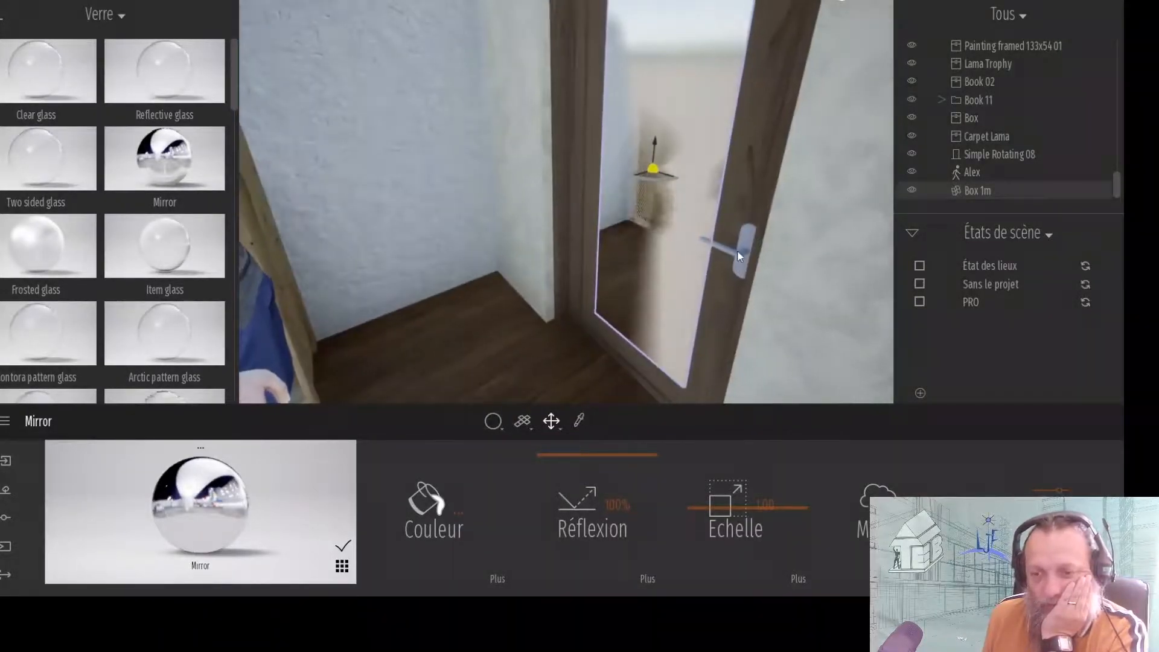
scroll(738, 239, "up", 5)
scroll(566, 202, "down", 5)
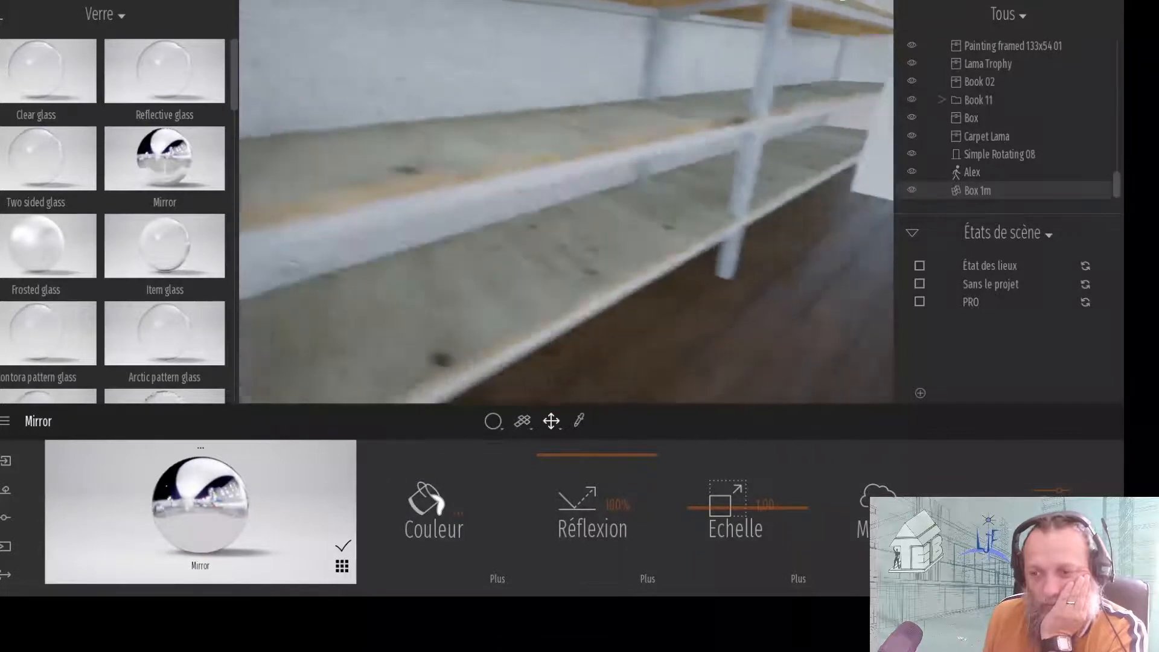
middle_click_drag(744, 99, 663, 215)
right_click_drag(543, 194, 590, 210)
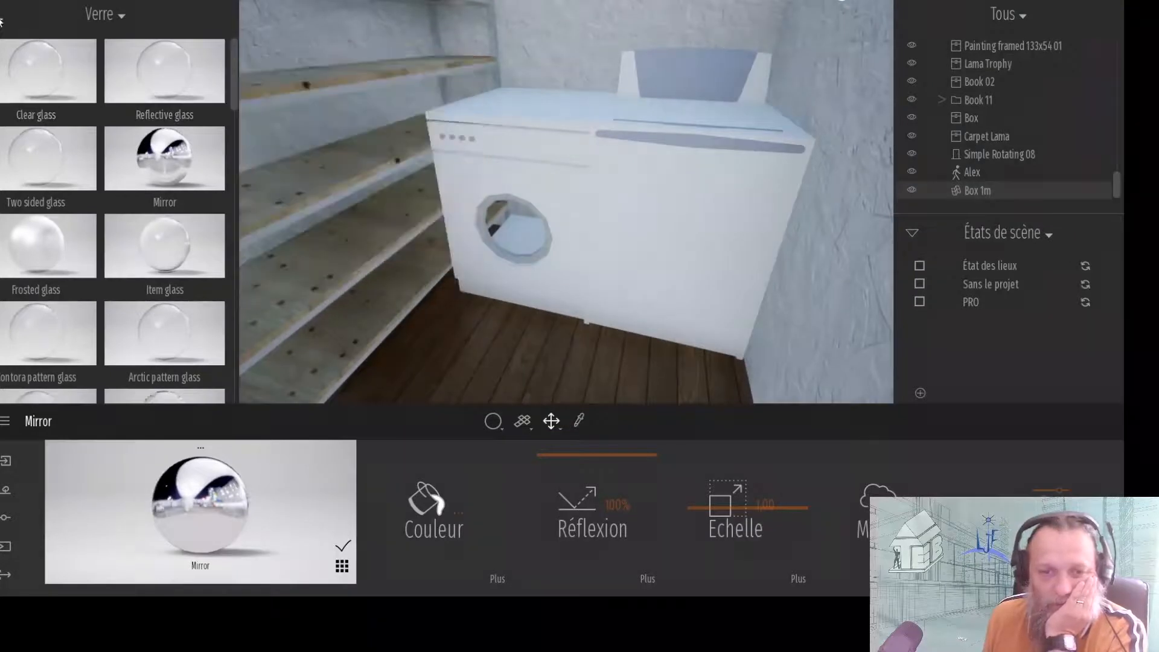
- Search the interior bathroom sanitaries in the object library for a washing machine
left_click(1, 22)
left_click(2, 22)
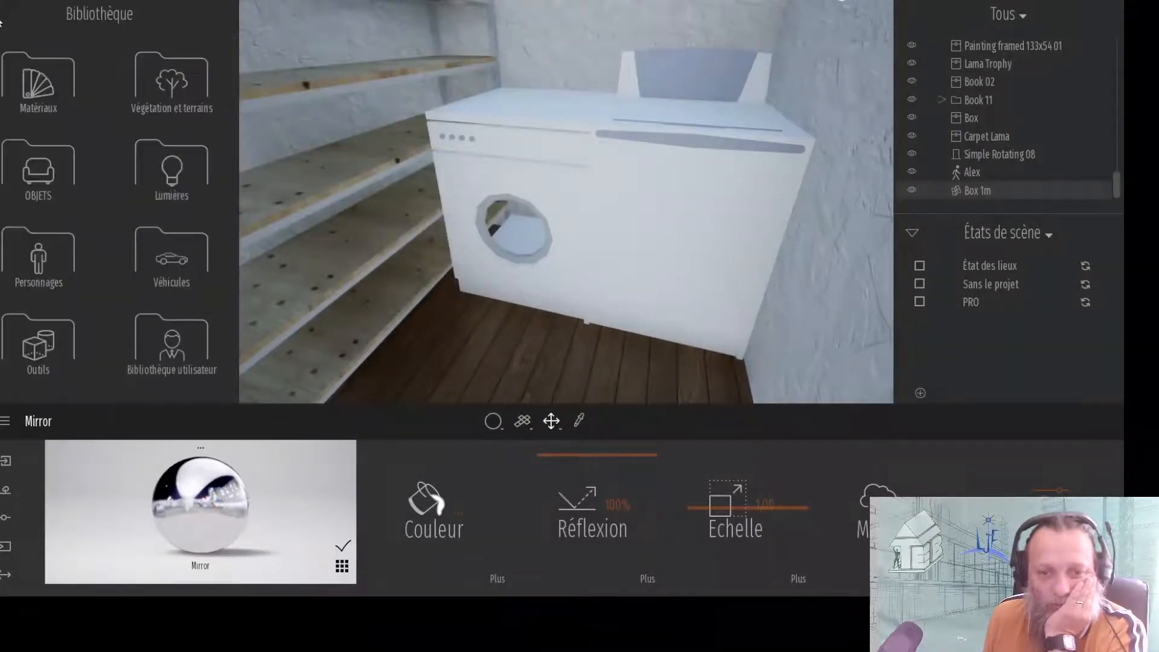
left_click(34, 192)
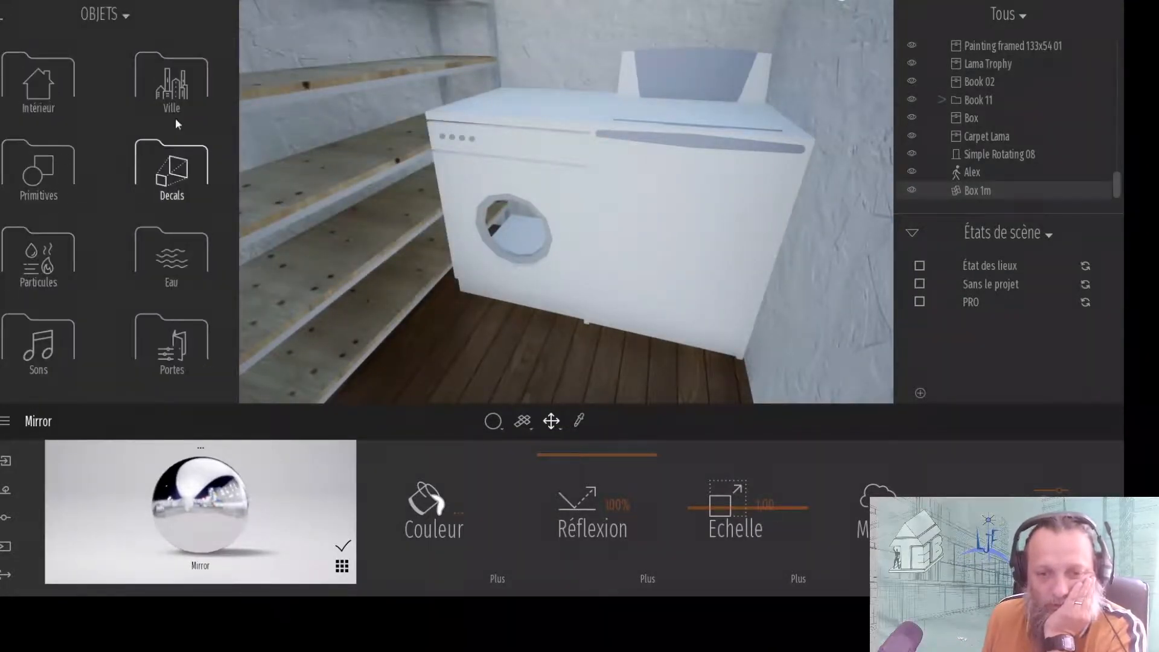
left_click(54, 88)
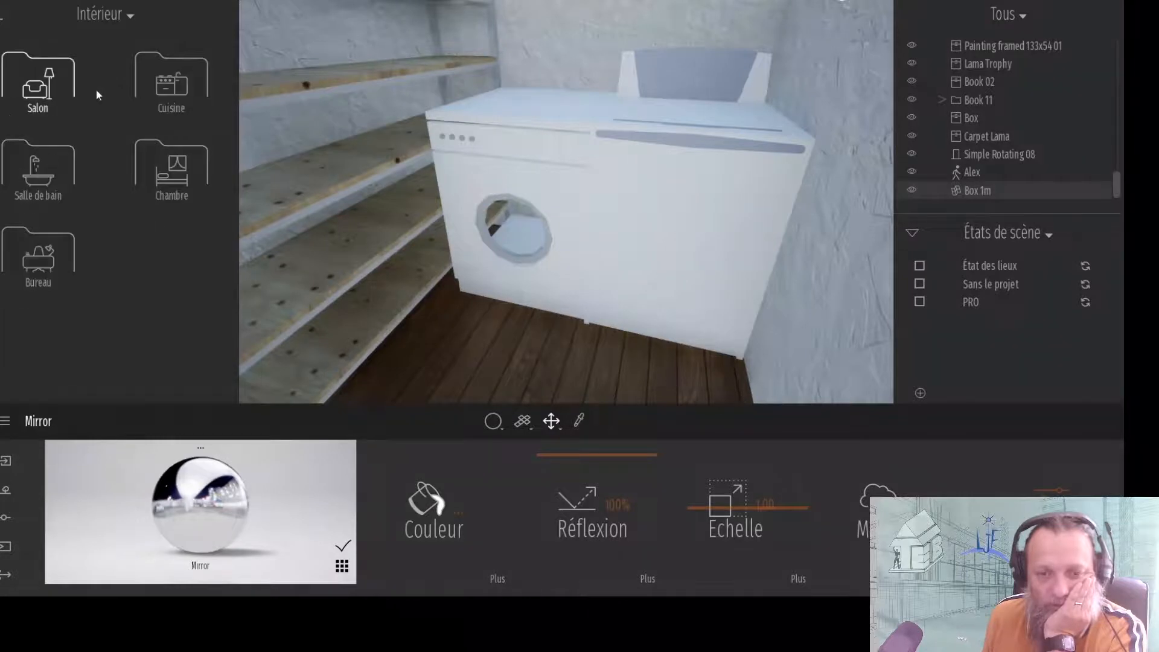
left_click(31, 175)
left_click(41, 96)
scroll(77, 229, "down", 5)
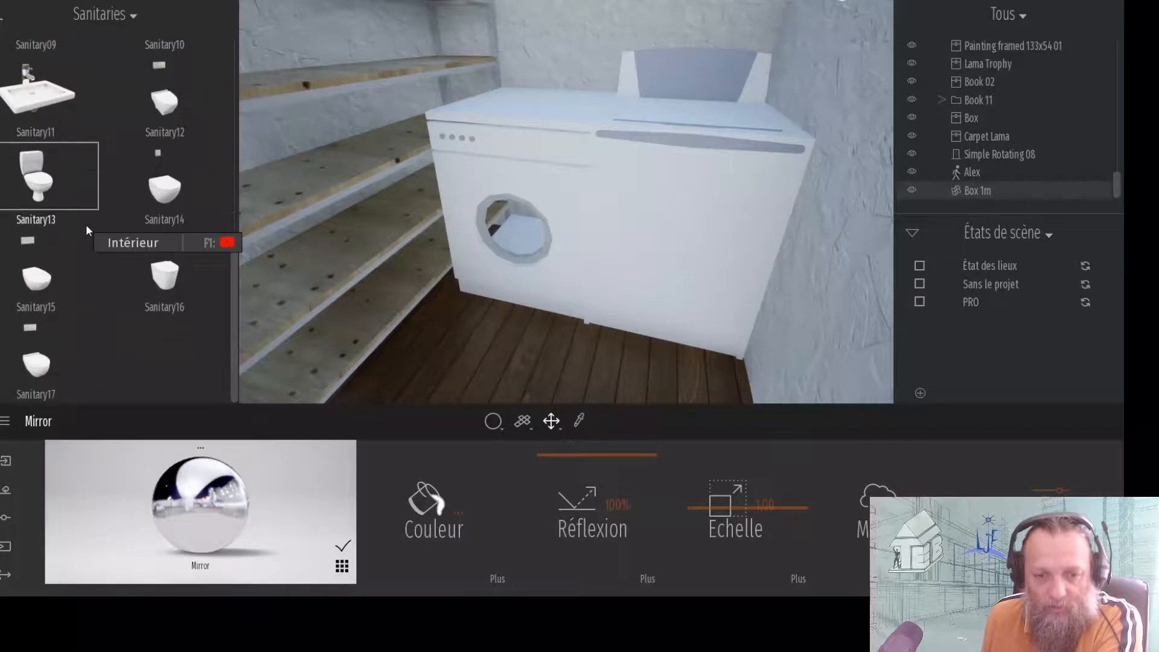
scroll(86, 218, "up", 6)
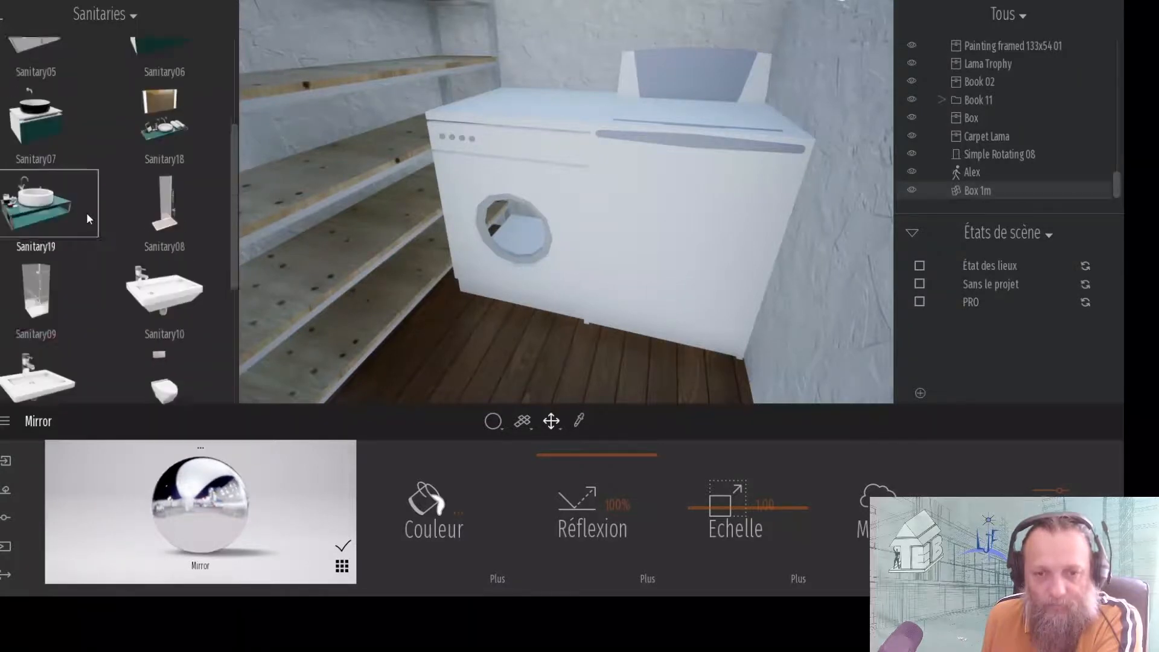
- Search the interior kitchen appliances in the object library for a washing machine
left_click(5, 17)
left_click(2, 18)
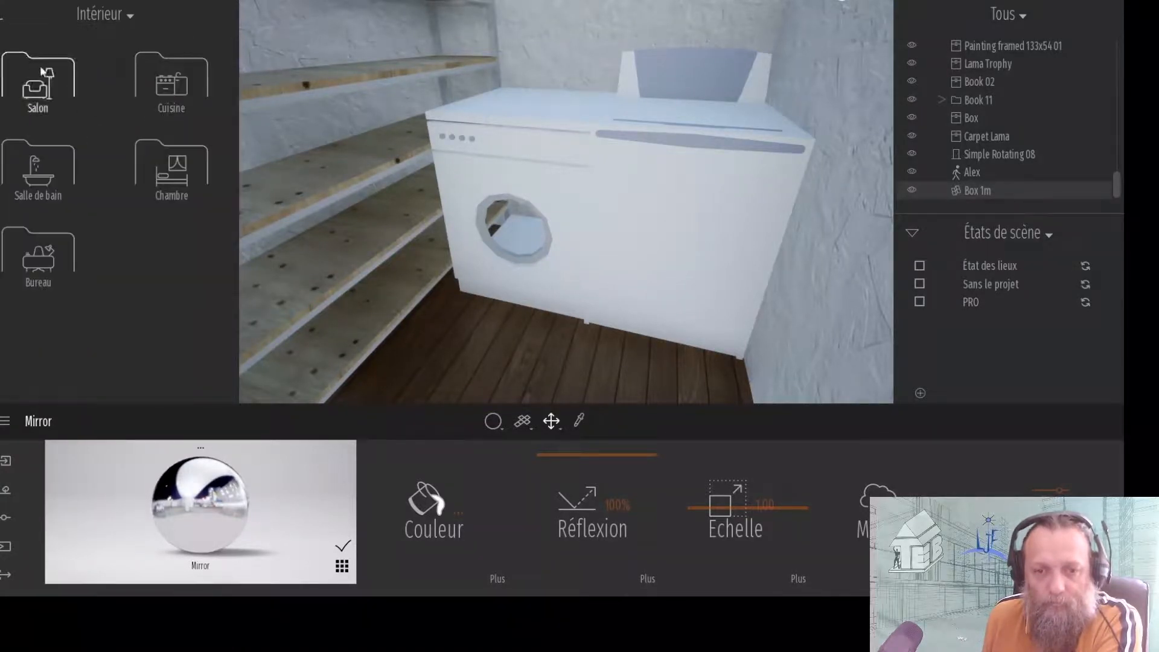
left_click(170, 91)
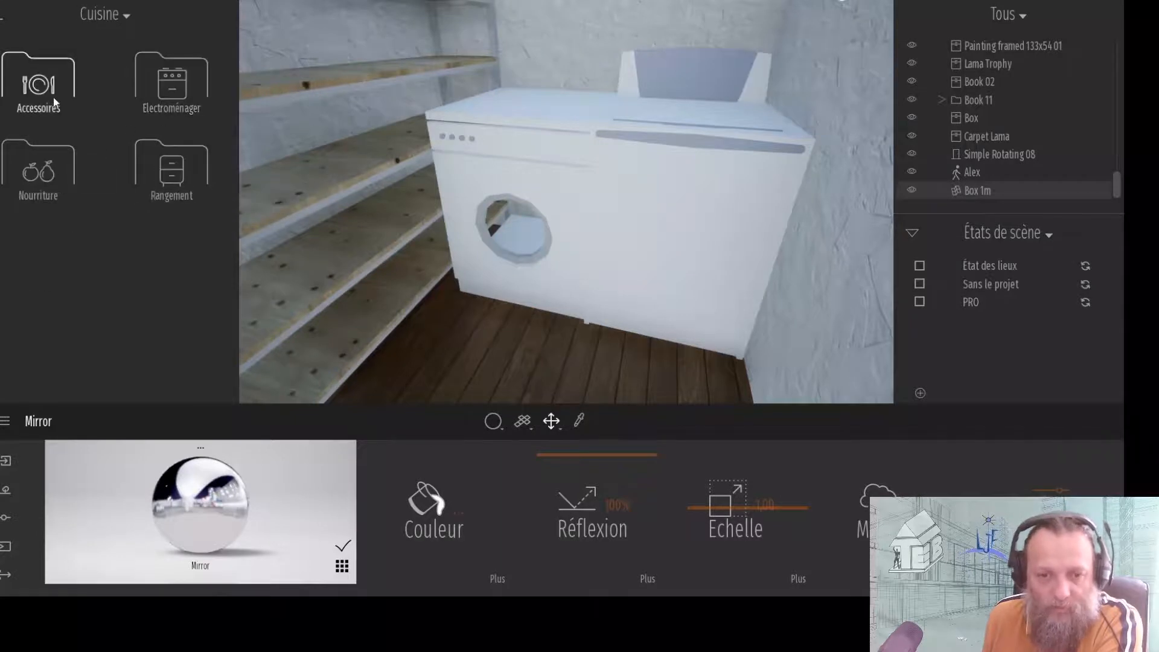
left_click(181, 87)
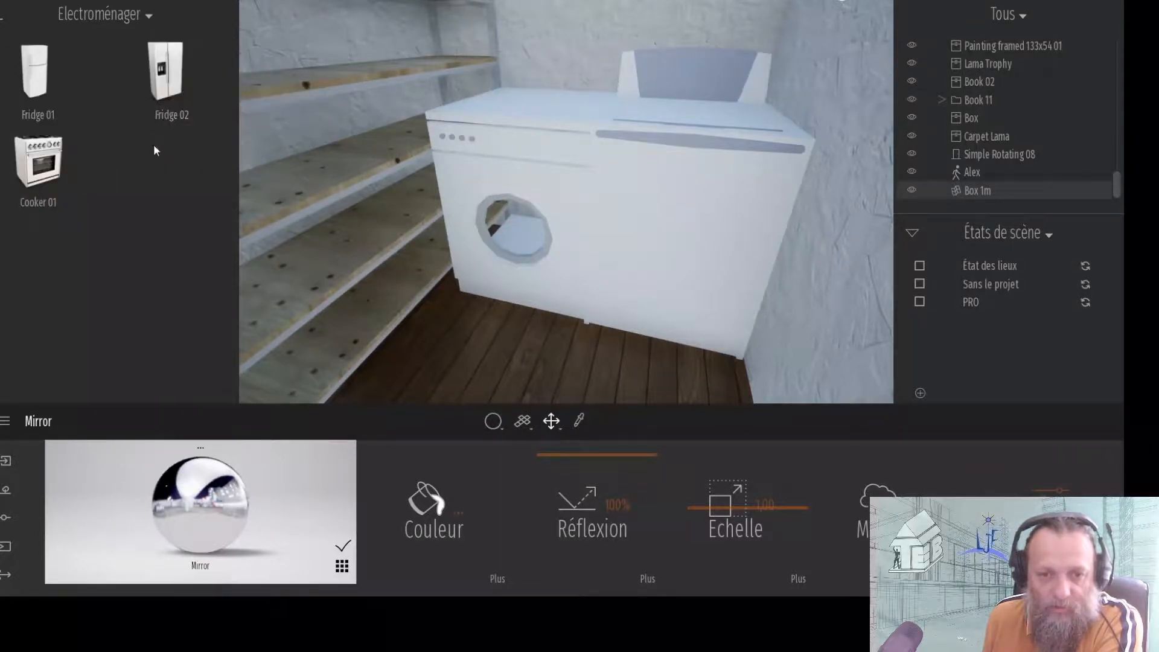
left_click(2, 18)
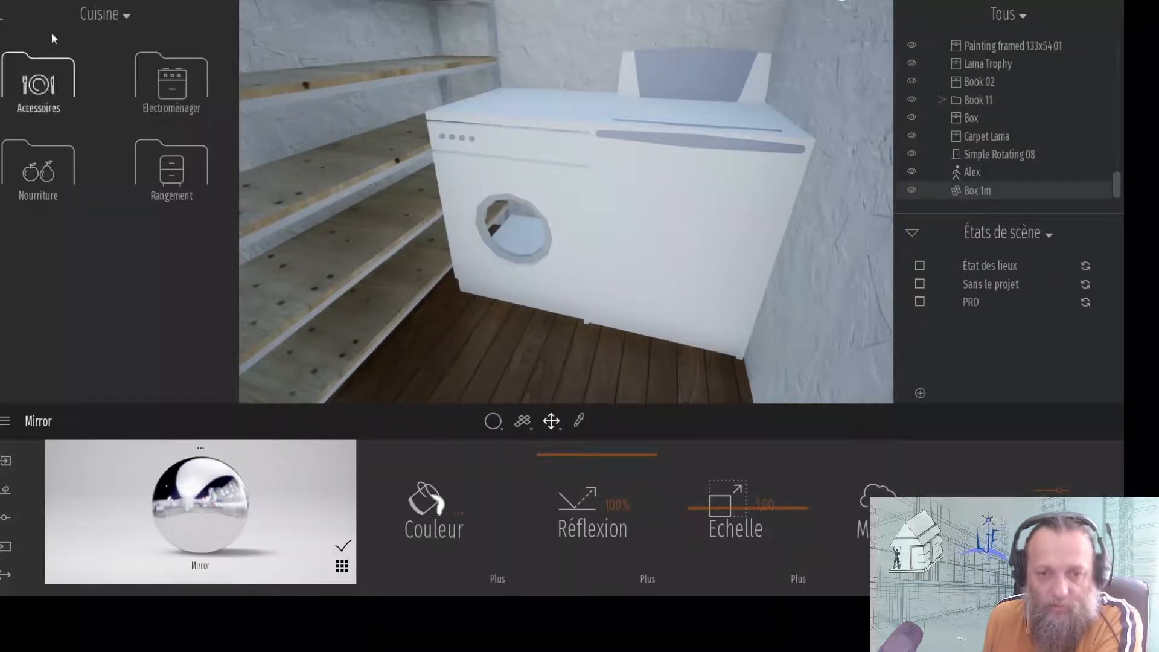
left_click(101, 1)
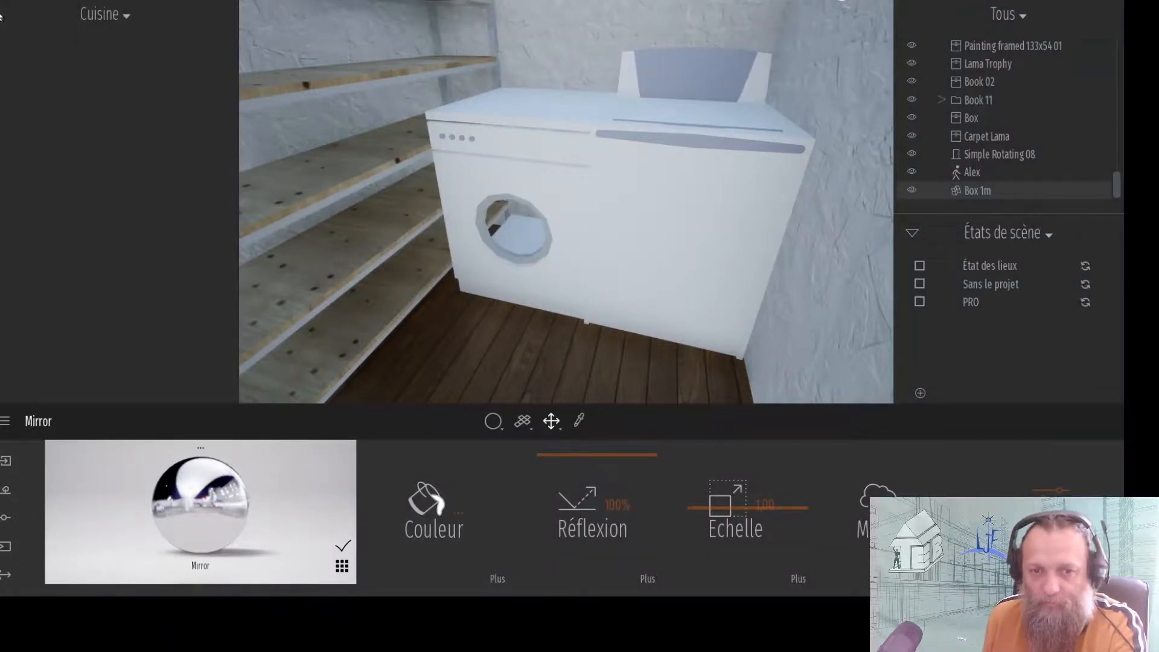
left_click(1, 19)
left_click(1, 20)
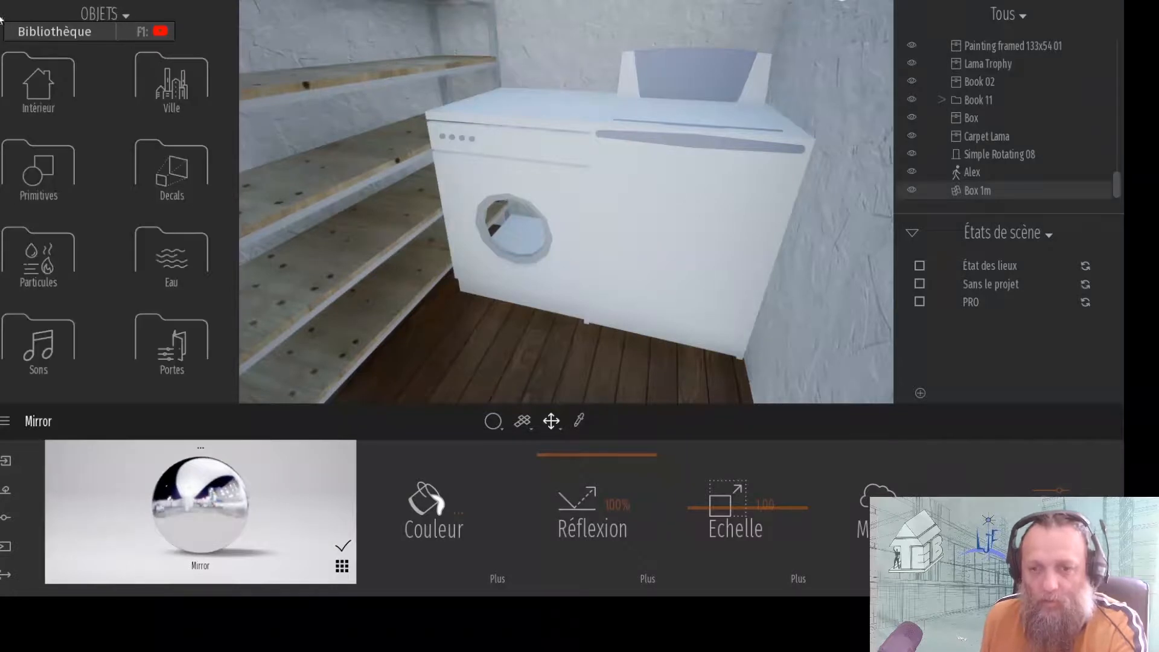
- Hide the body of the imported Voiture hybride 24 car standing in the garage
right_click_drag(555, 109, 557, 9)
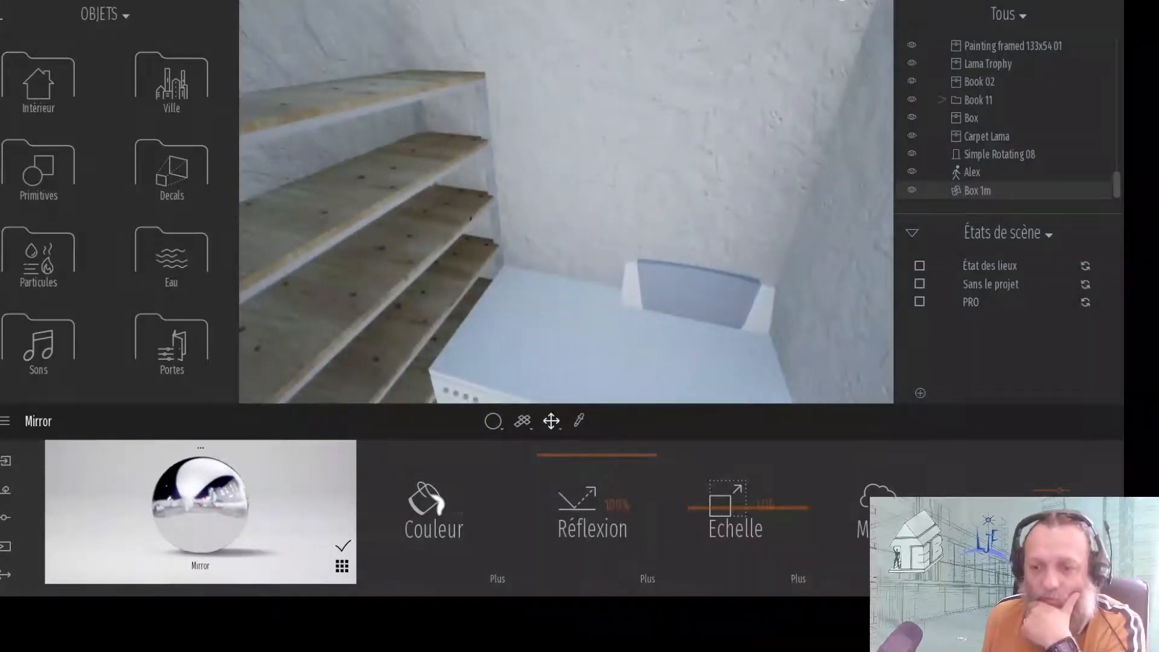
scroll(567, 121, "down", 2)
right_click_drag(568, 121, 818, 232)
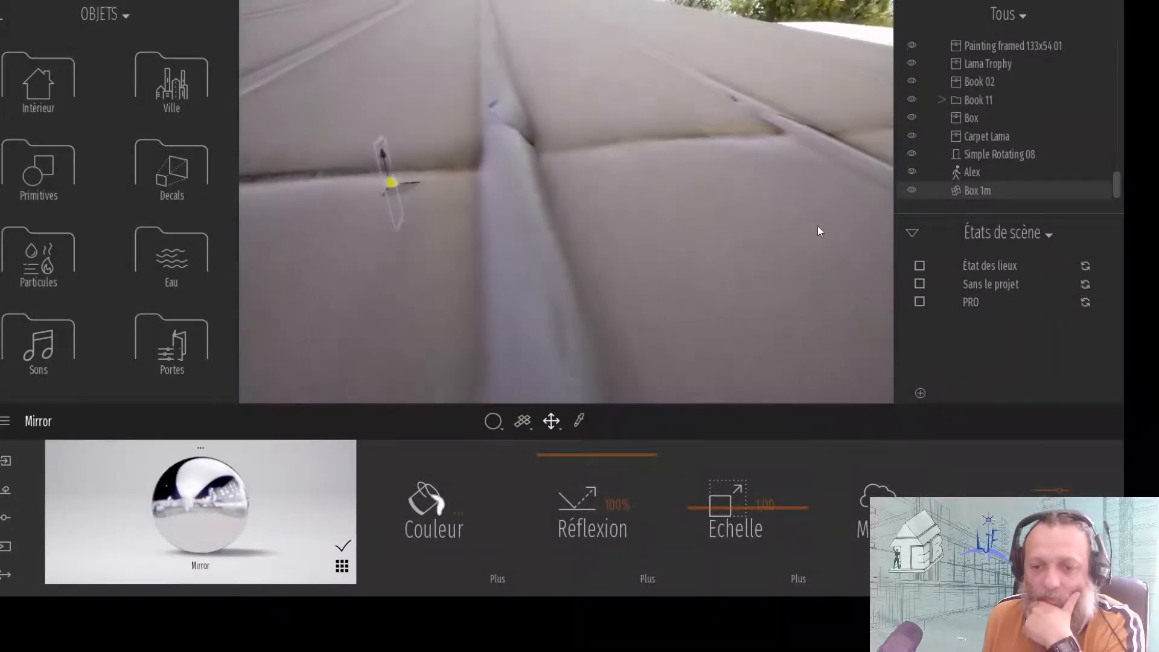
scroll(468, 357, "up", 7)
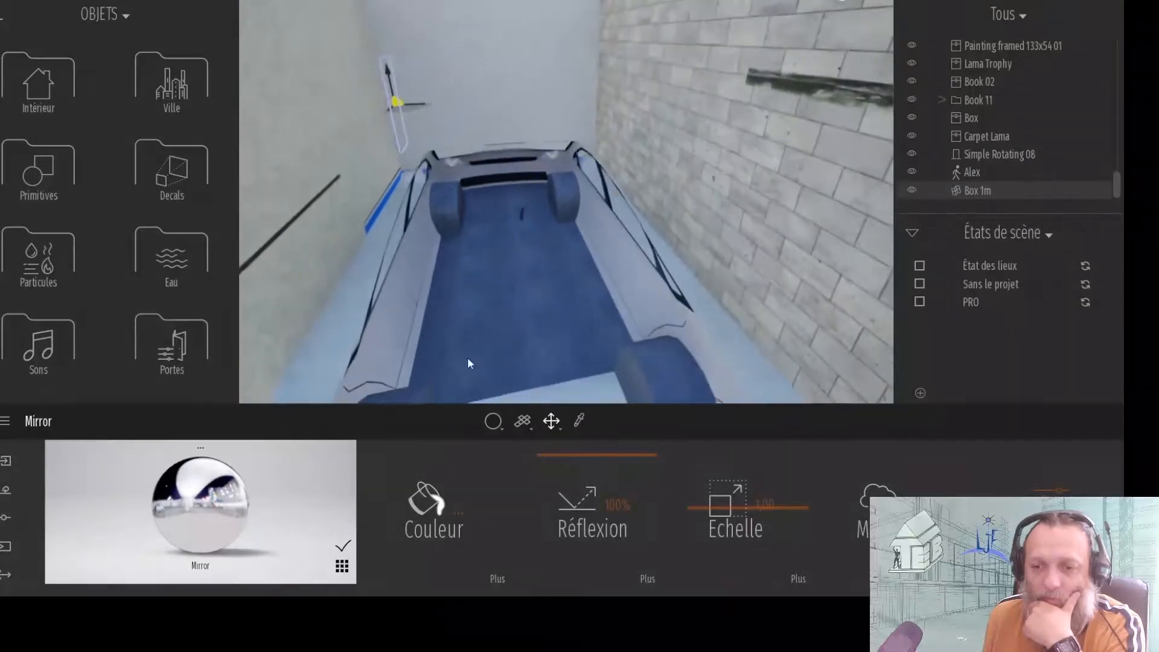
left_click(468, 358)
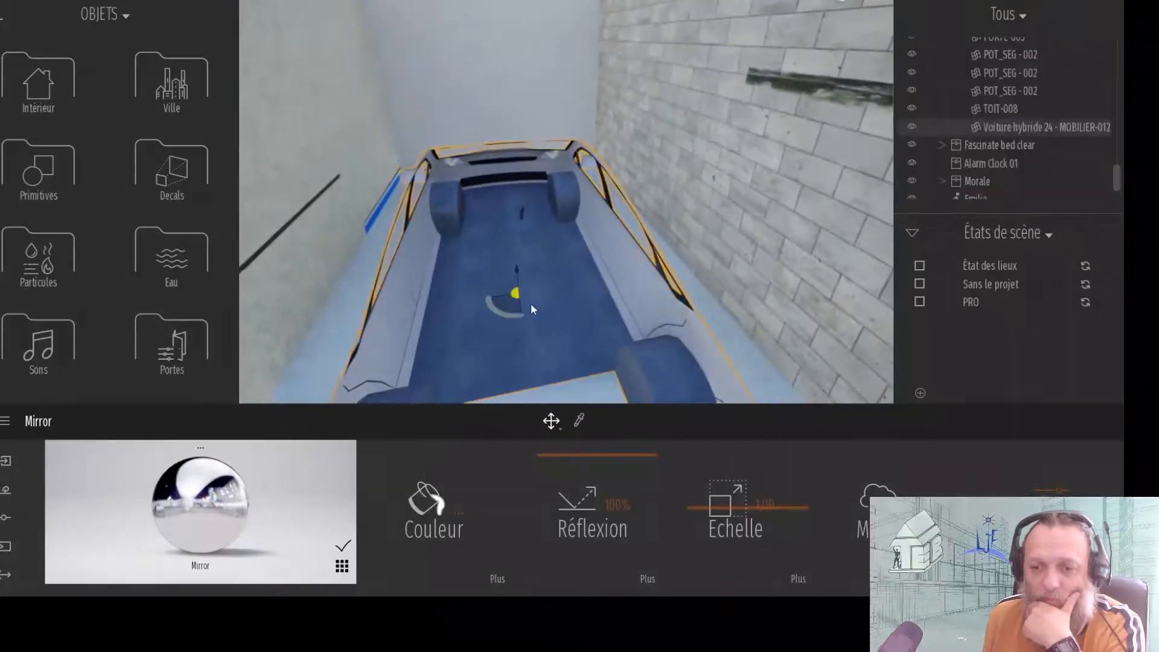
left_click(912, 127)
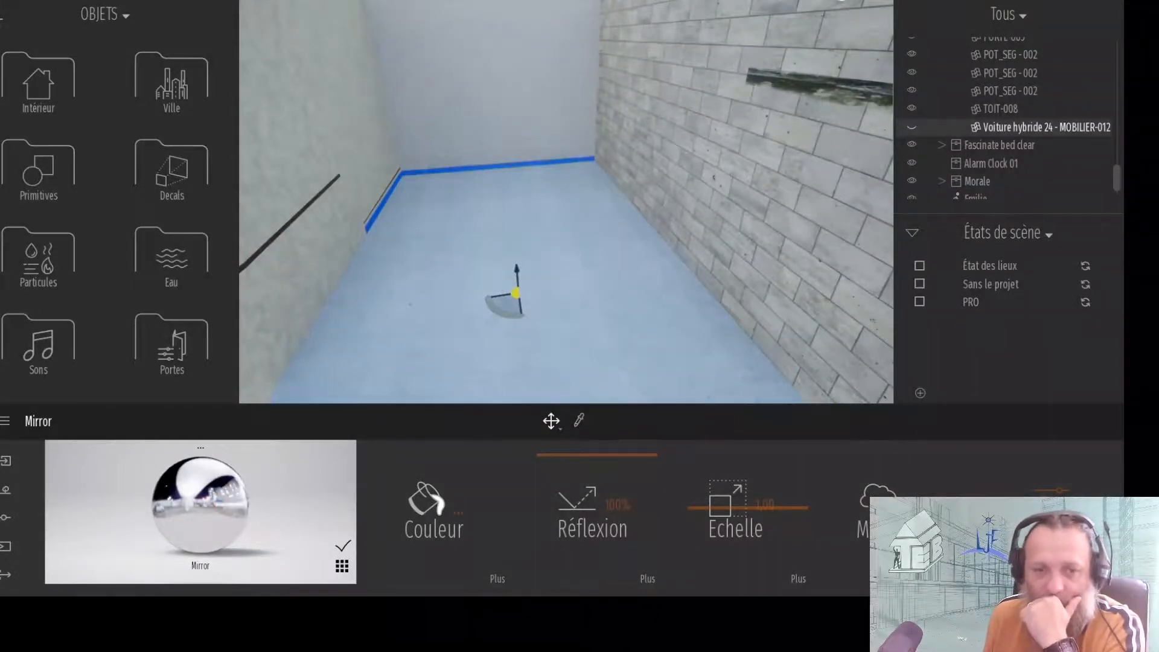
- Place the Sedan 03 car from the vehicle library in the garage and position it between the side walls
left_click(1, 23)
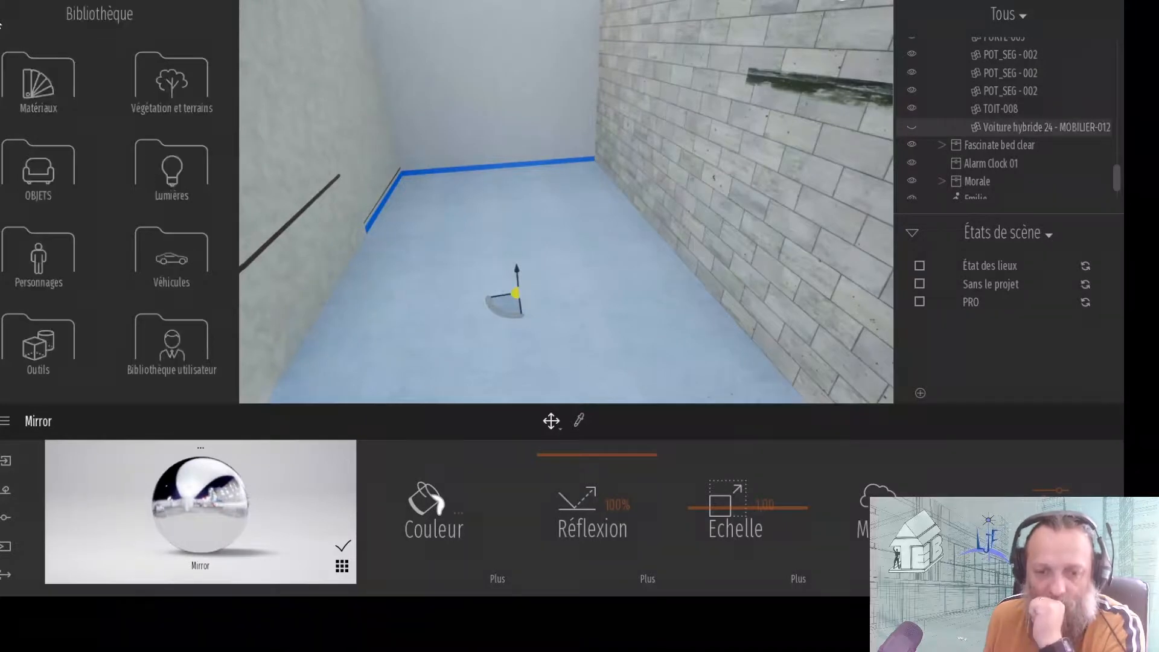
left_click(35, 169)
left_click(2, 17)
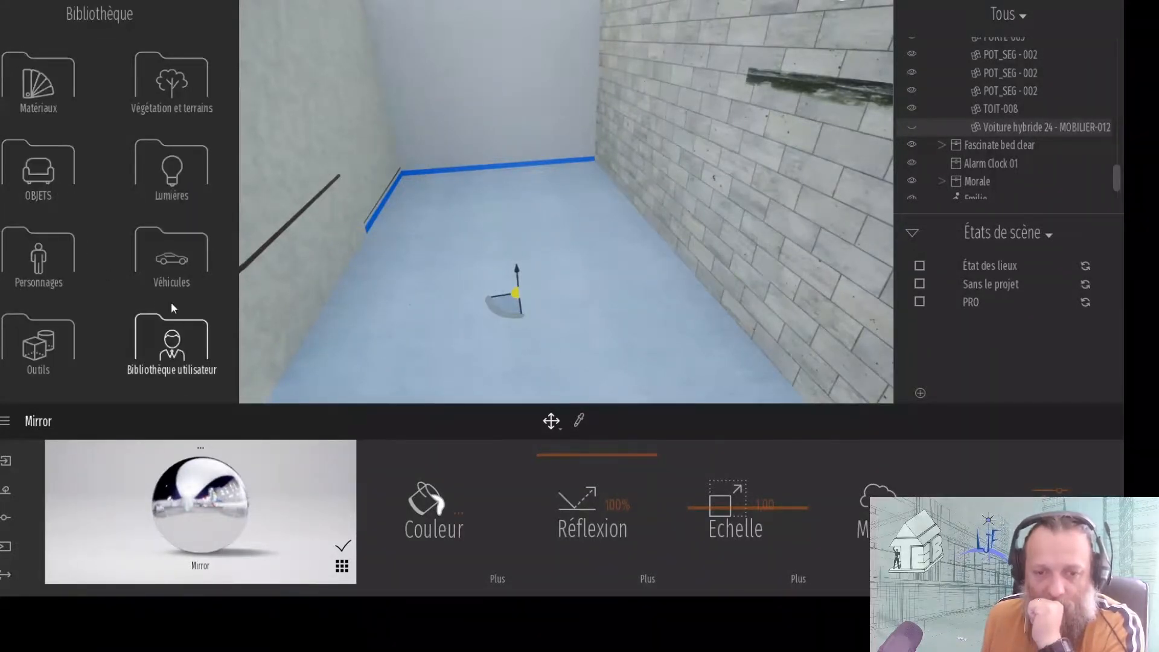
left_click(171, 258)
left_click(51, 91)
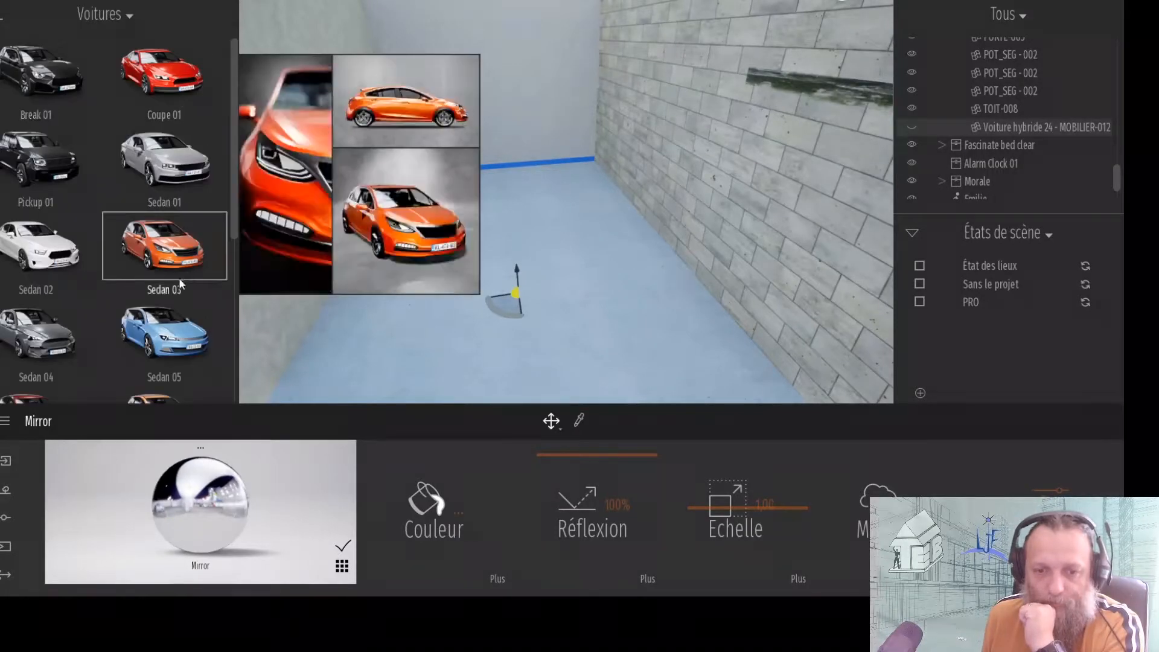
left_click_drag(164, 246, 474, 301)
left_click_drag(348, 362, 232, 375)
left_click_drag(345, 347, 371, 338)
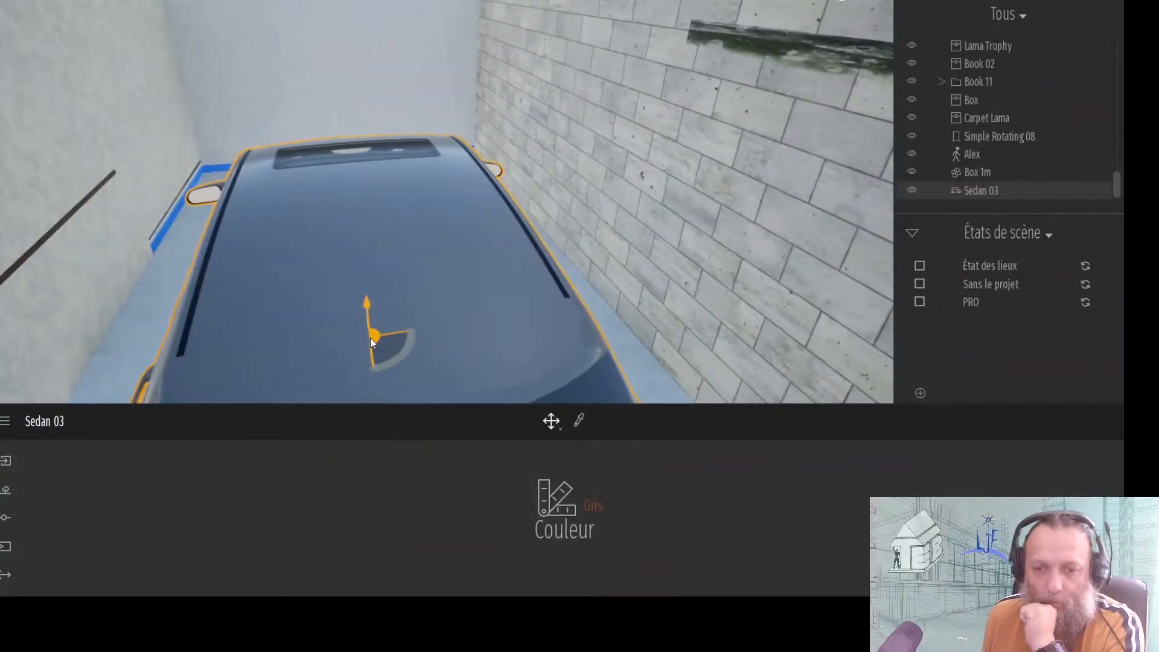
middle_click_drag(254, 231, 543, 296)
mouse_move(361, 273)
middle_mouse_down()
mouse_move(368, 219)
mouse_move(389, 227)
mouse_move(181, 233)
mouse_move(388, 233)
mouse_move(596, 142)
mouse_move(314, 193)
mouse_move(664, 224)
middle_mouse_up()
scroll(189, 166, "up", 5)
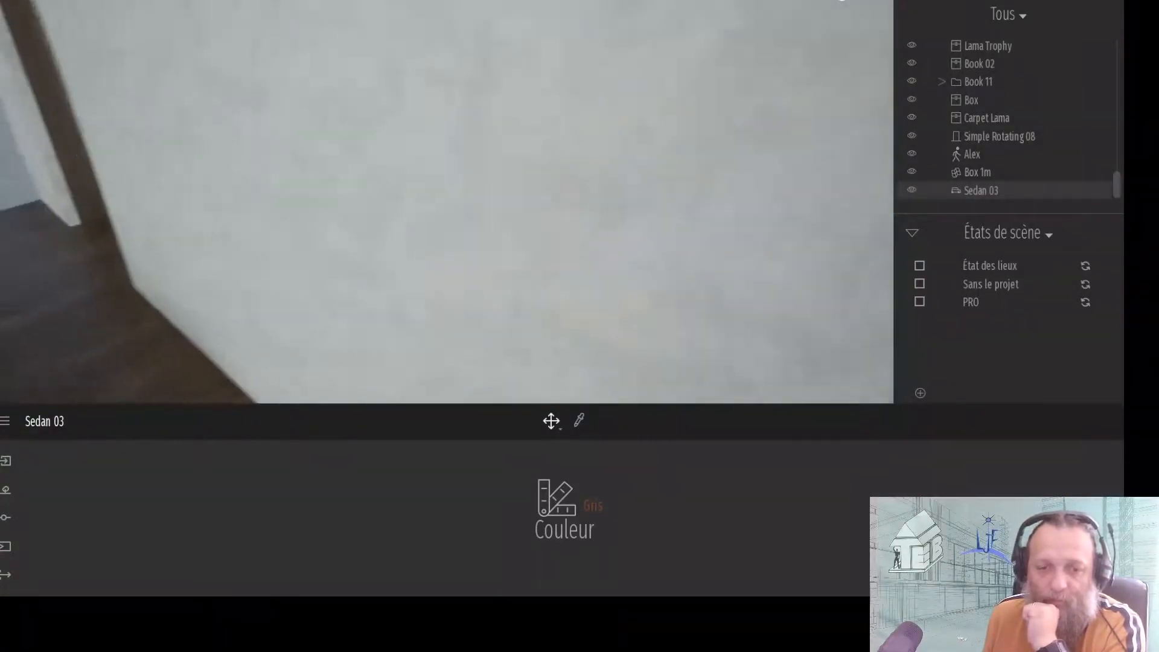
scroll(189, 168, "up", 3)
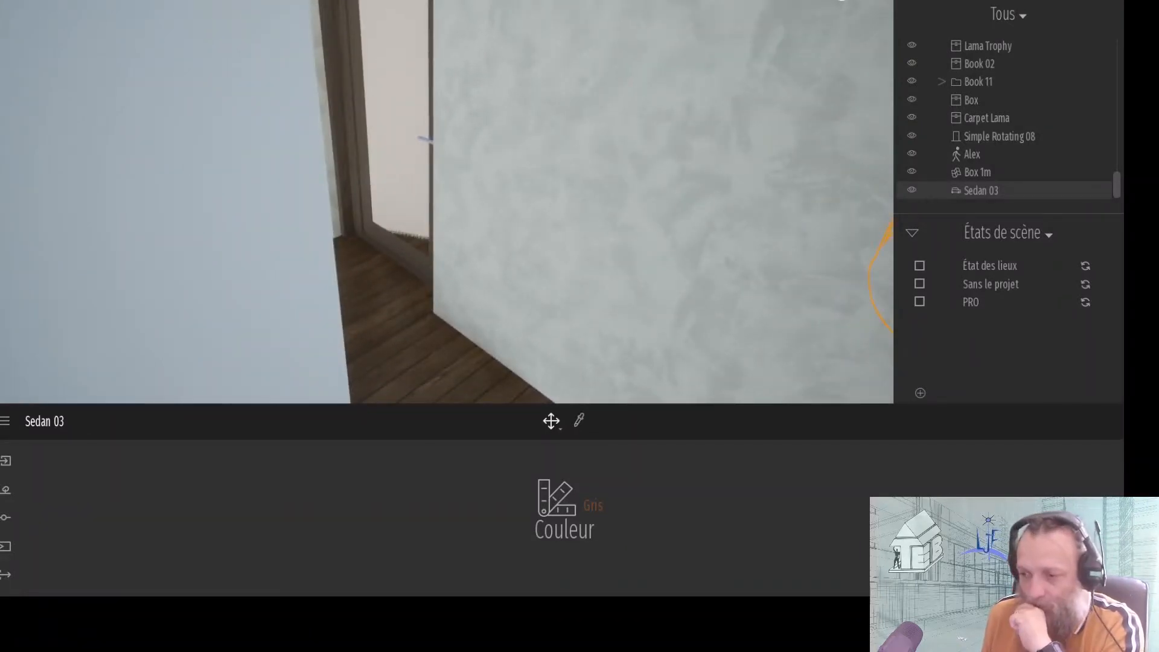
- Switch to the PDF assignment and review the tasks on texturing, furnishing from the library and creating the PRO phase
key("alt+Tab")
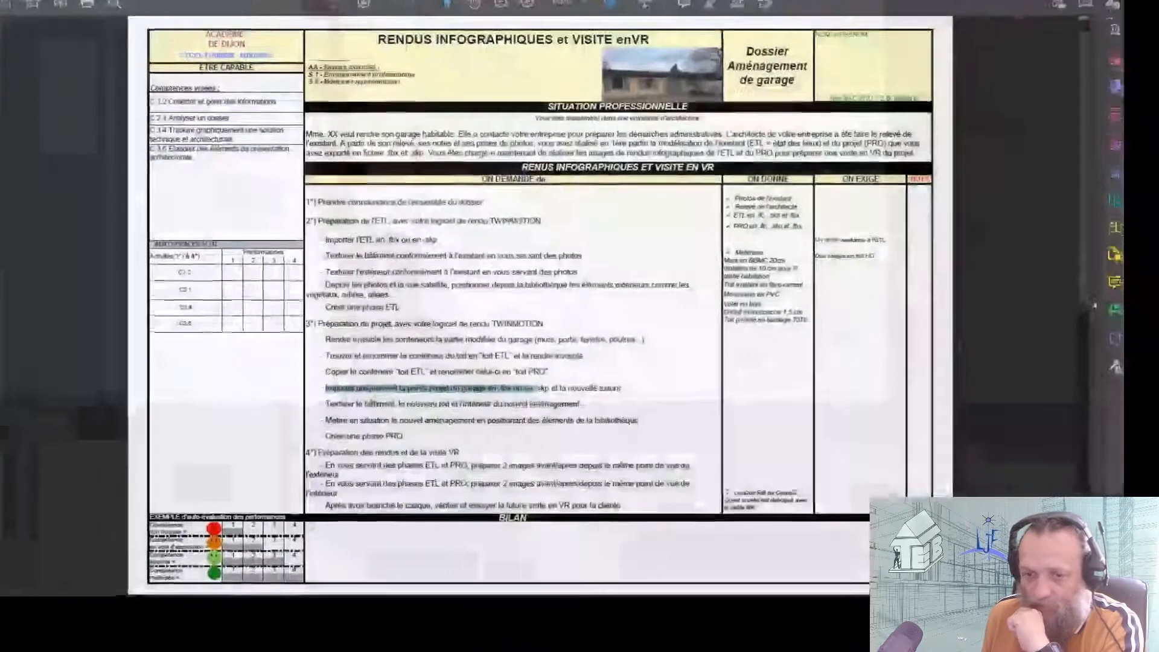
left_click_drag(309, 403, 388, 403)
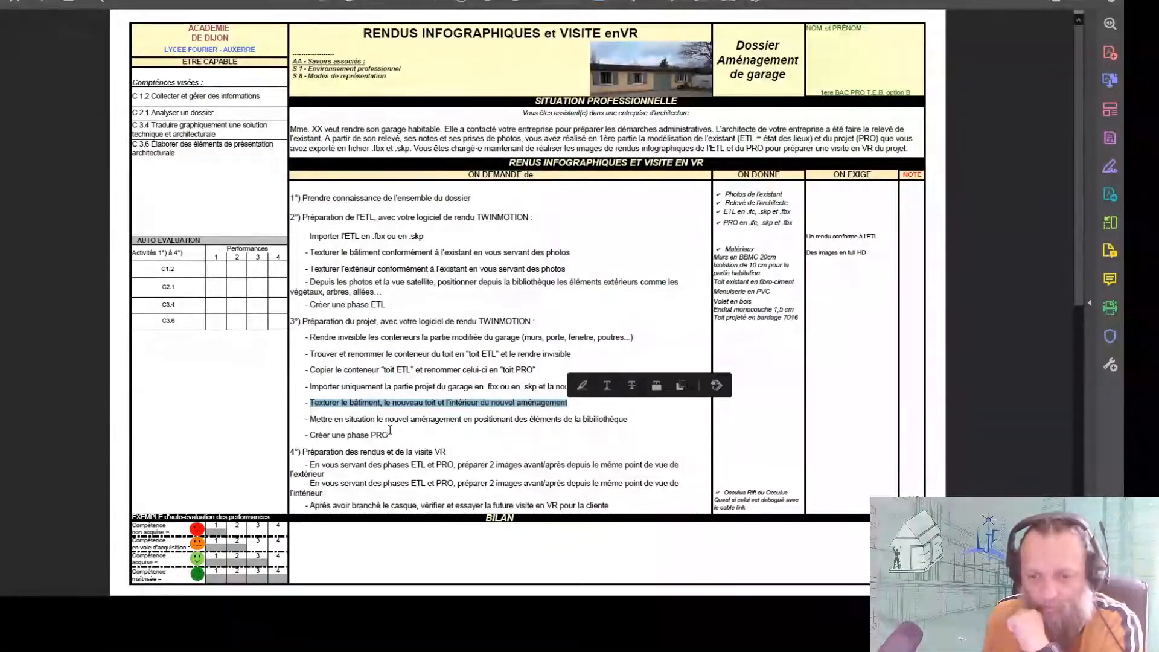
left_click_drag(334, 420, 467, 415)
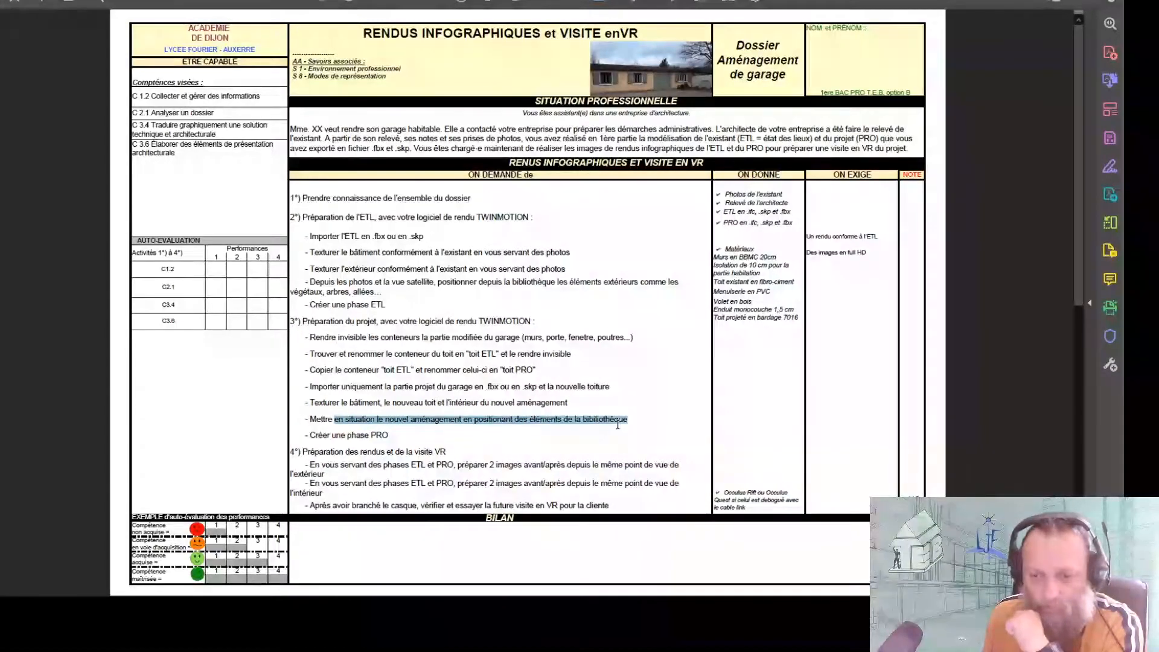
left_click_drag(618, 425, 622, 421)
left_click_drag(315, 436, 366, 444)
- Return to Twinmotion and compare the État des lieux, Sans le projet and PRO scene states, ending on PRO
key("alt+Tab")
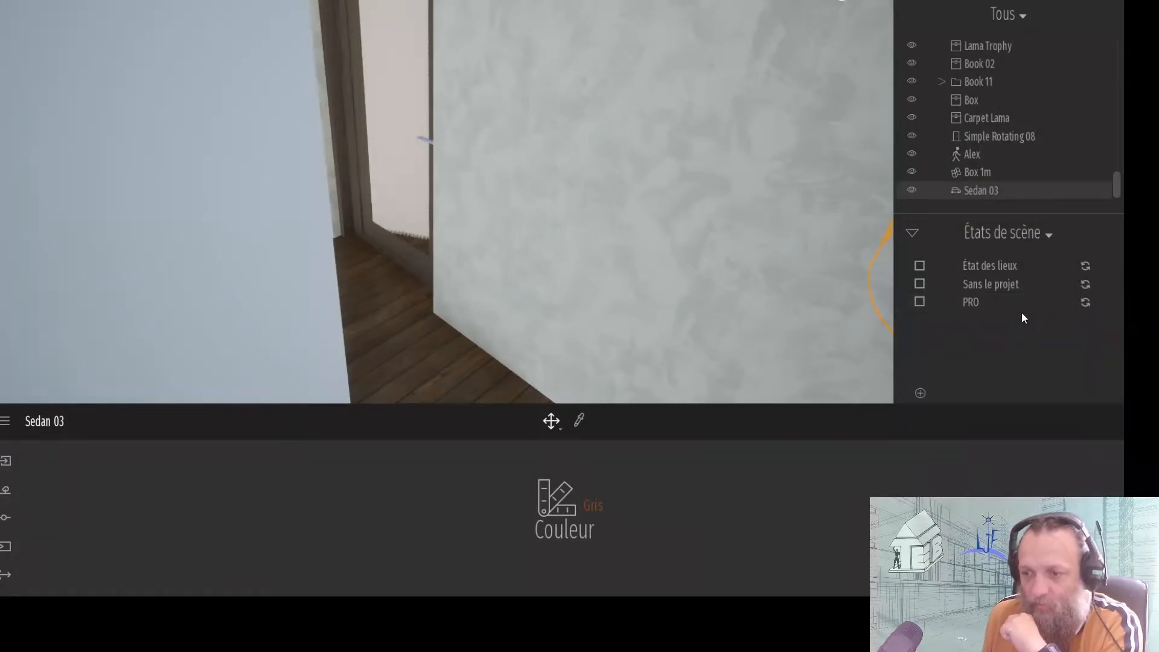
left_click(999, 268)
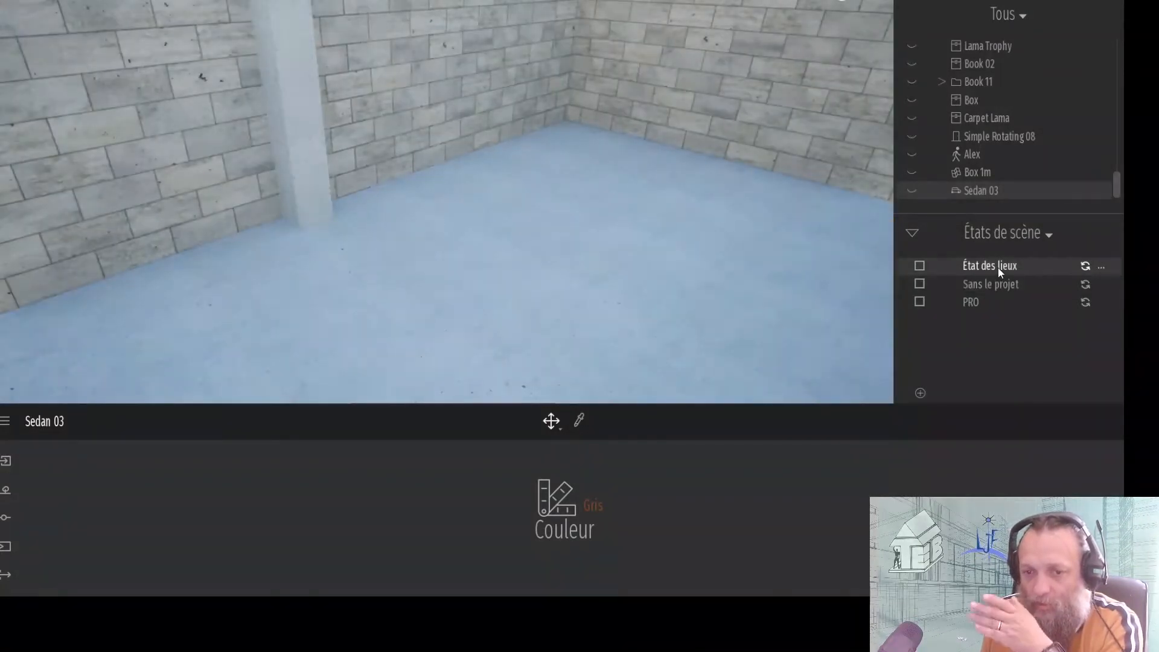
left_click(999, 288)
left_click(994, 302)
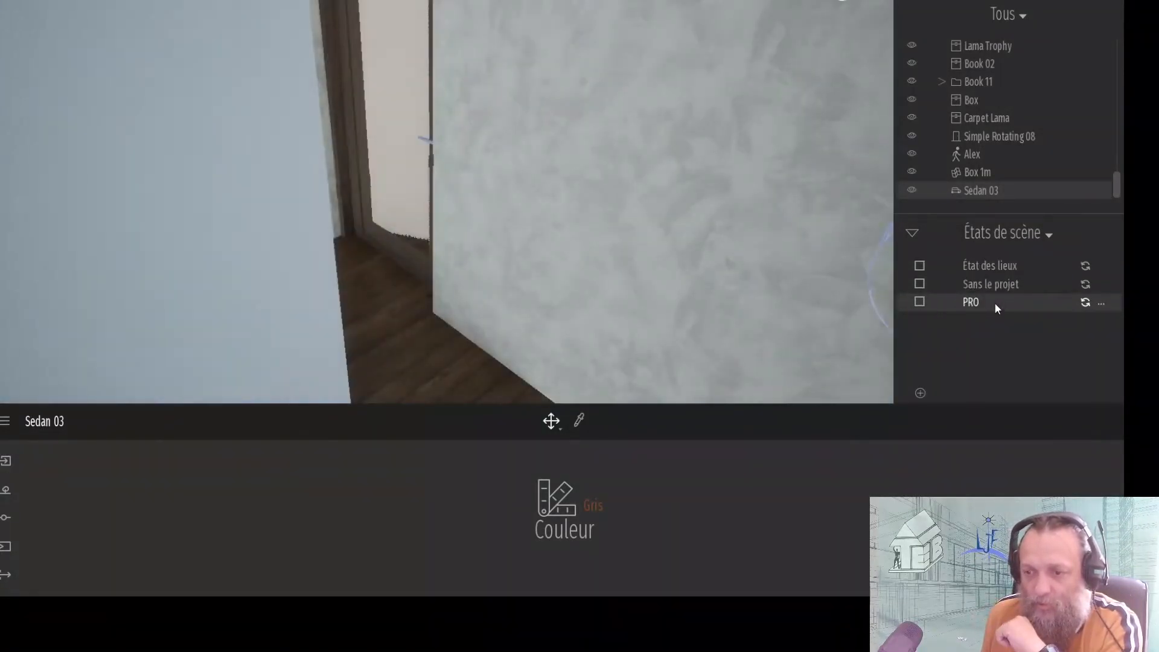